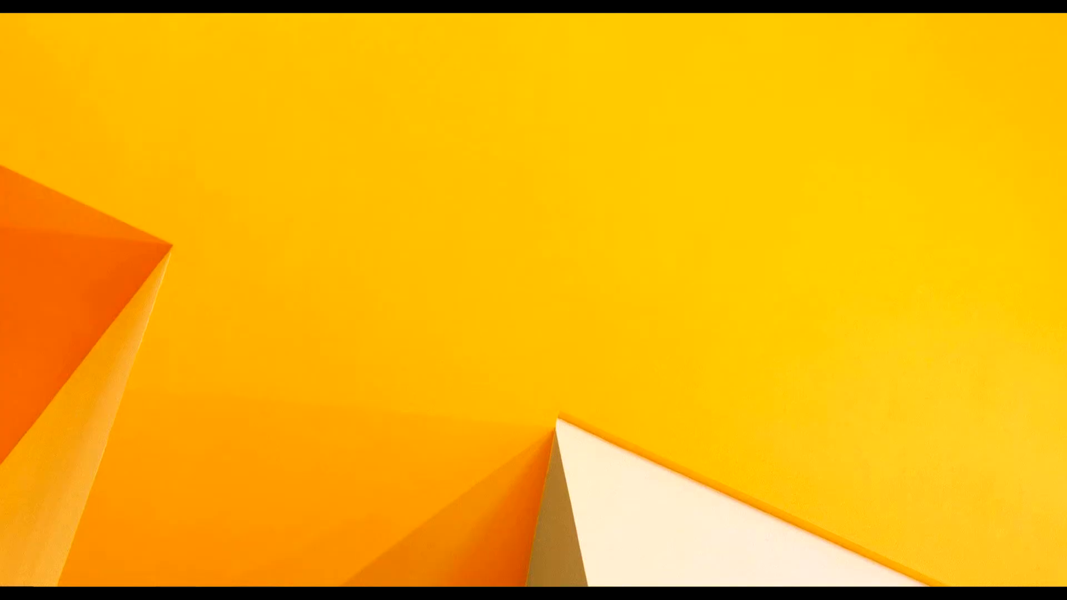
Step: Launch CatMDEdit by searching 'catmdedit' from the Windows 8.1 Start screen
left_click(3, 586)
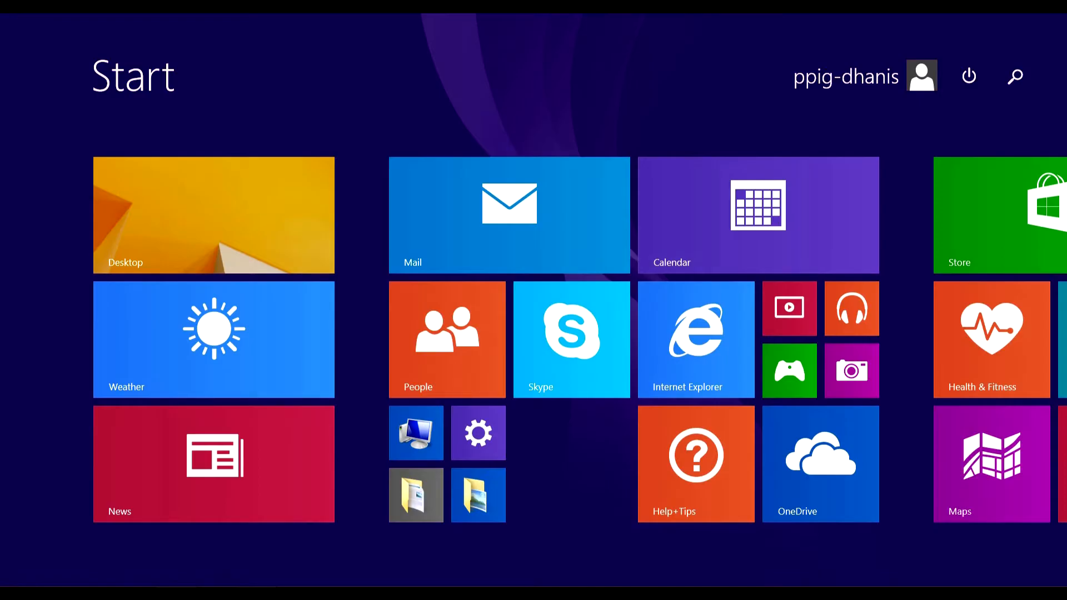
type("catmdedit")
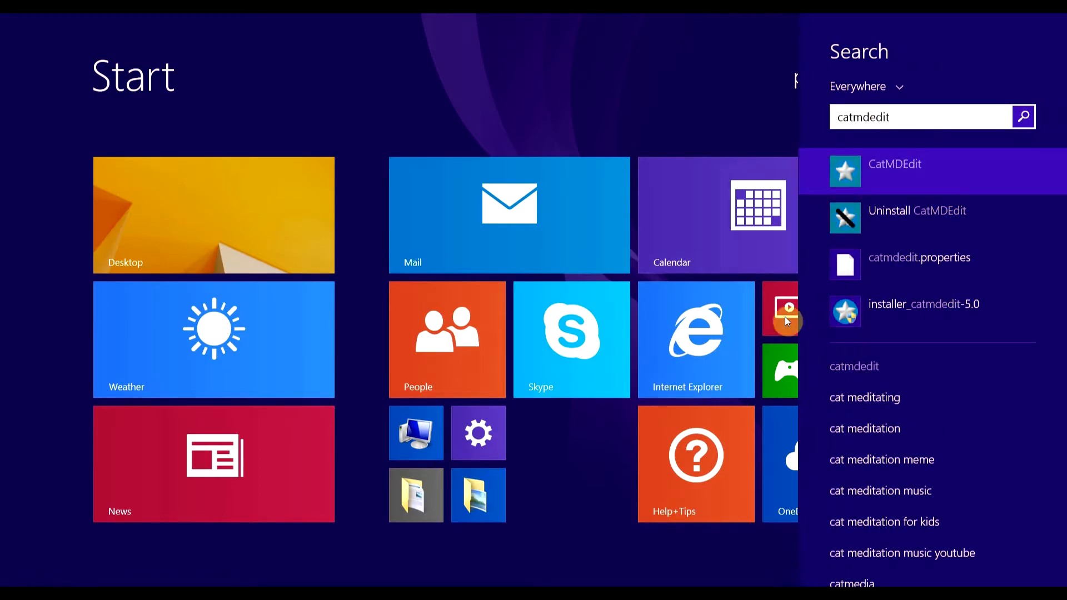
left_click(903, 166)
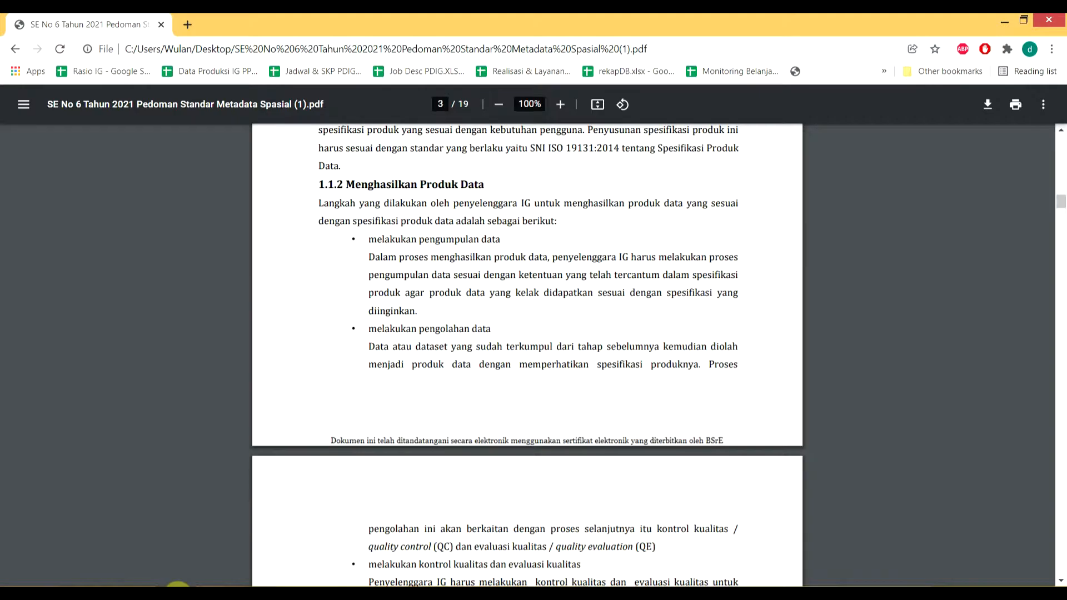
Step: Return to page 1 of the guideline at 195% zoom and mark the circular number 6 TAHUN 2021
left_click_drag(1060, 207, 1053, 134)
scroll(638, 332, "up", 5, "ctrl")
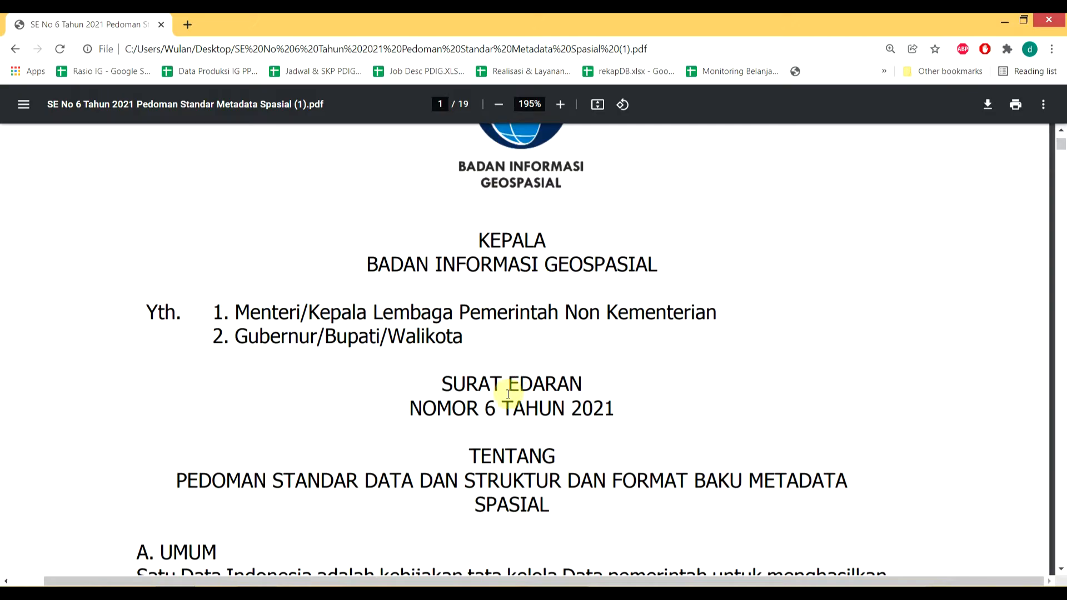
left_click_drag(479, 410, 638, 400)
left_click(638, 400)
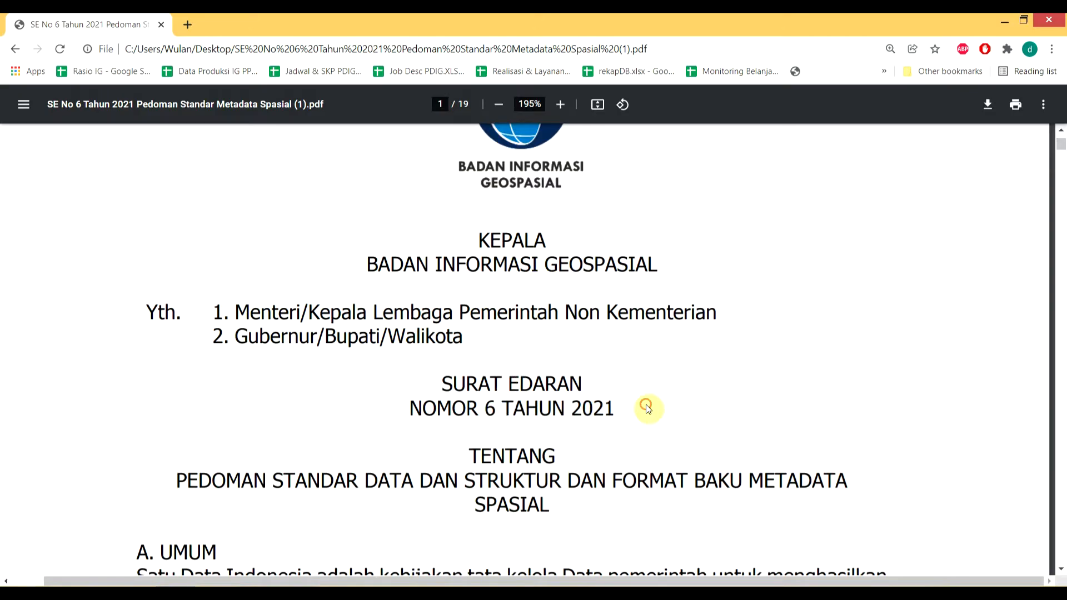
Step: Mark the title phrases on data standards, metadata format and SPASIAL, then read down to A. UMUM
left_click_drag(251, 481, 391, 480)
left_click_drag(617, 480, 826, 479)
left_click_drag(480, 510, 551, 506)
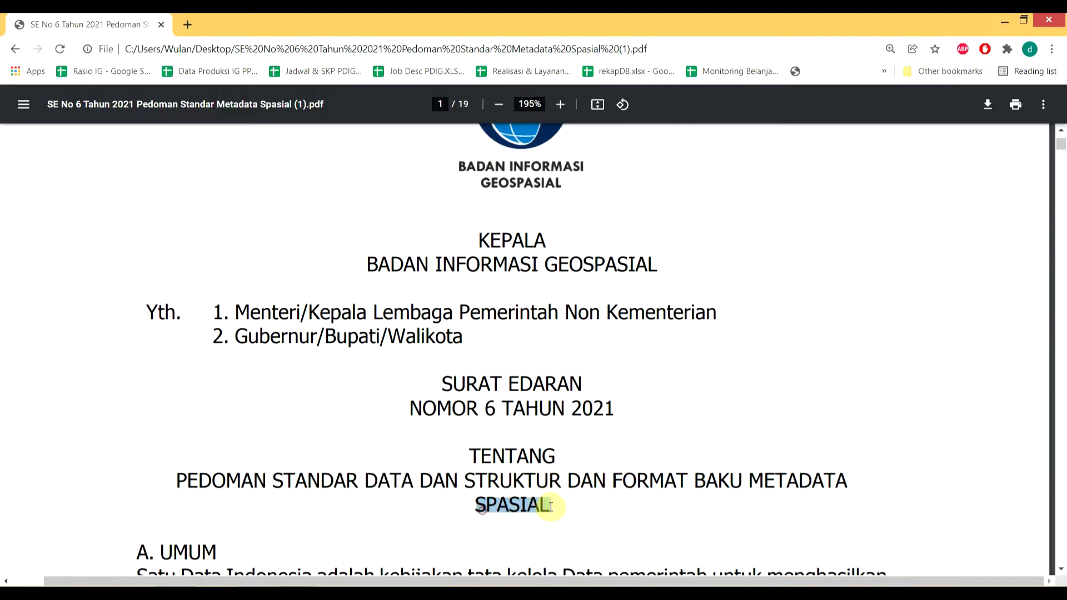
scroll(525, 467, "down", 1)
scroll(509, 420, "up", 1)
left_click(510, 311)
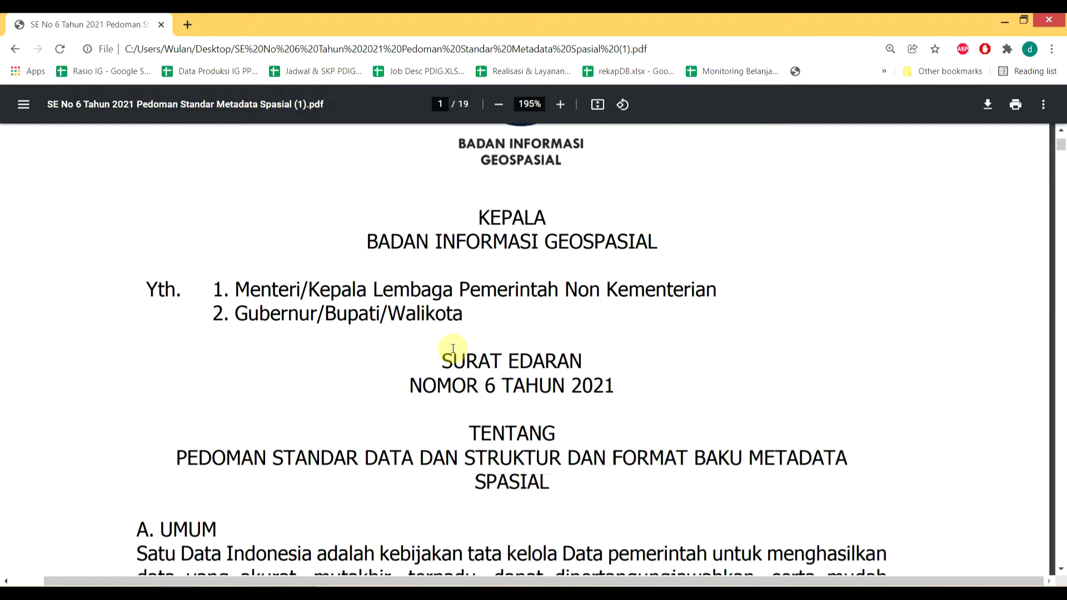
scroll(452, 349, "down", 5)
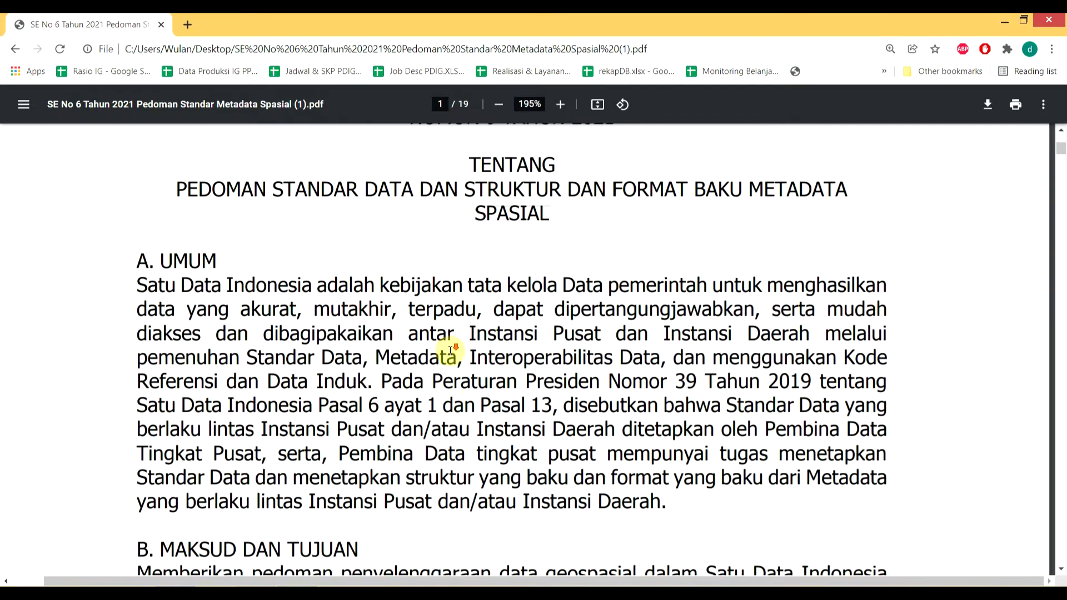
Step: Zoom back to 110% and read through pages 1–5 to BAB 2. STANDAR DATA on page 6
scroll(451, 350, "down", 4)
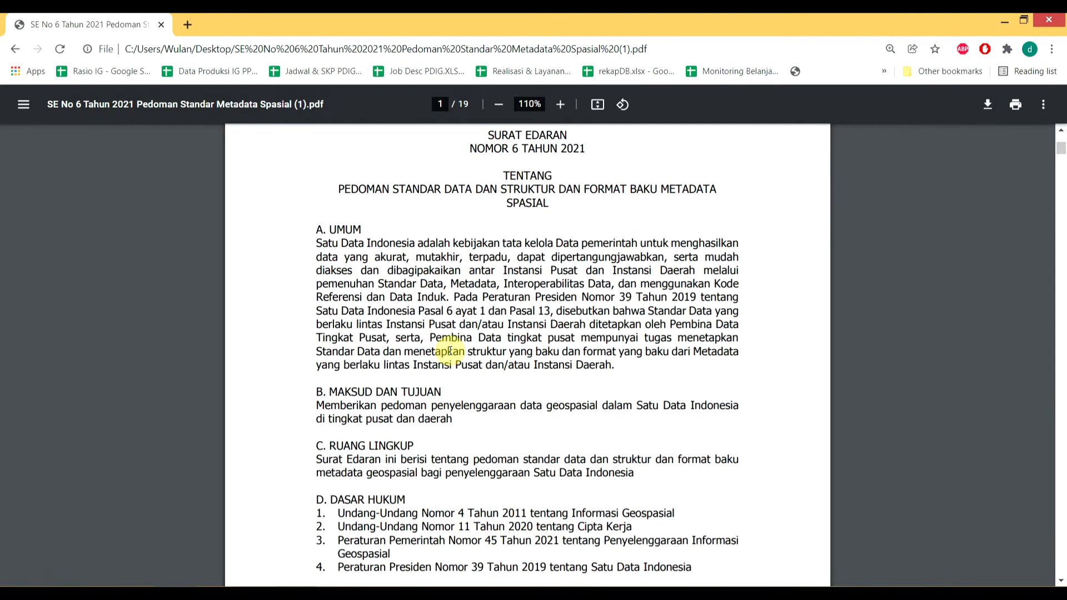
scroll(450, 352, "down", 13)
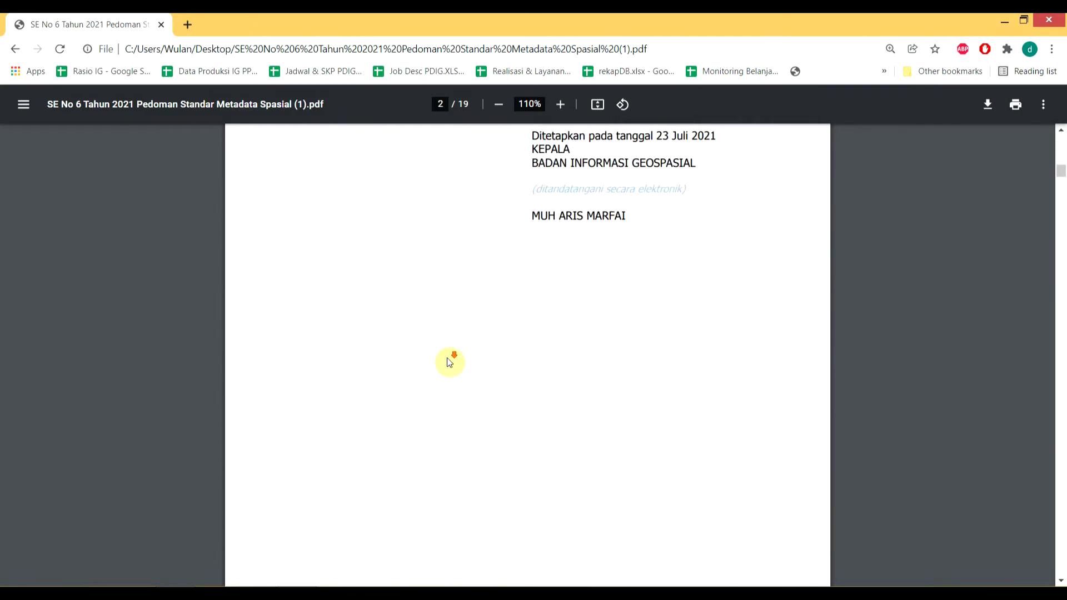
scroll(450, 362, "down", 10)
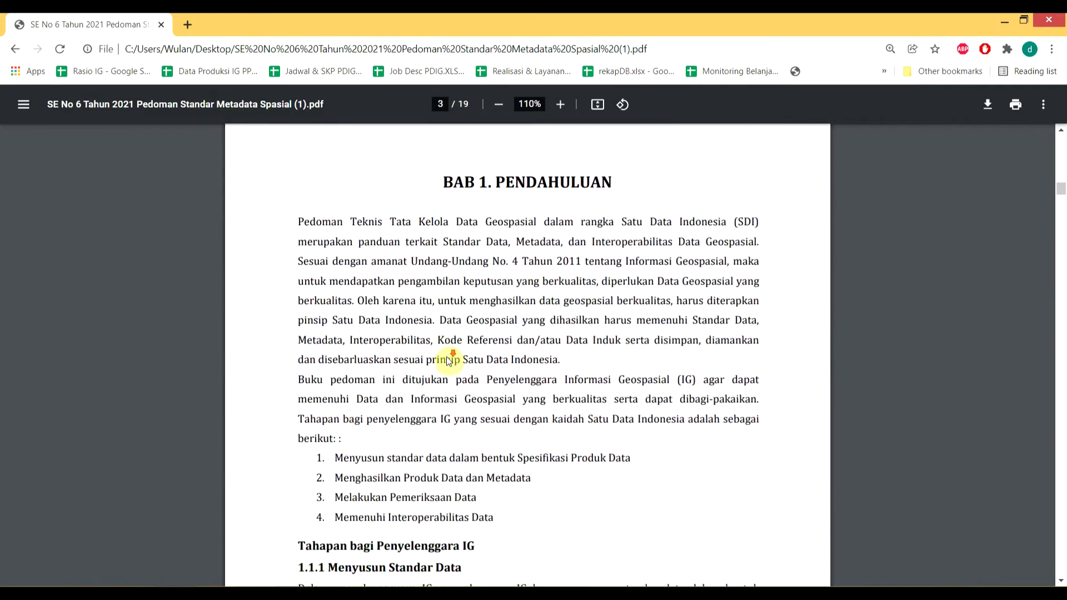
scroll(449, 361, "down", 4)
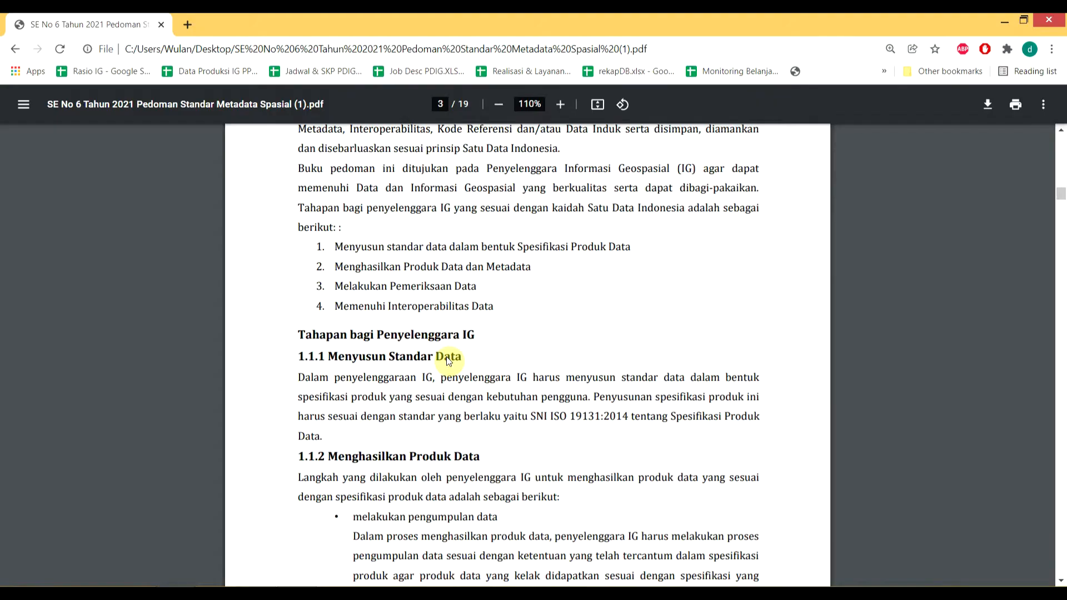
scroll(449, 360, "up", 3)
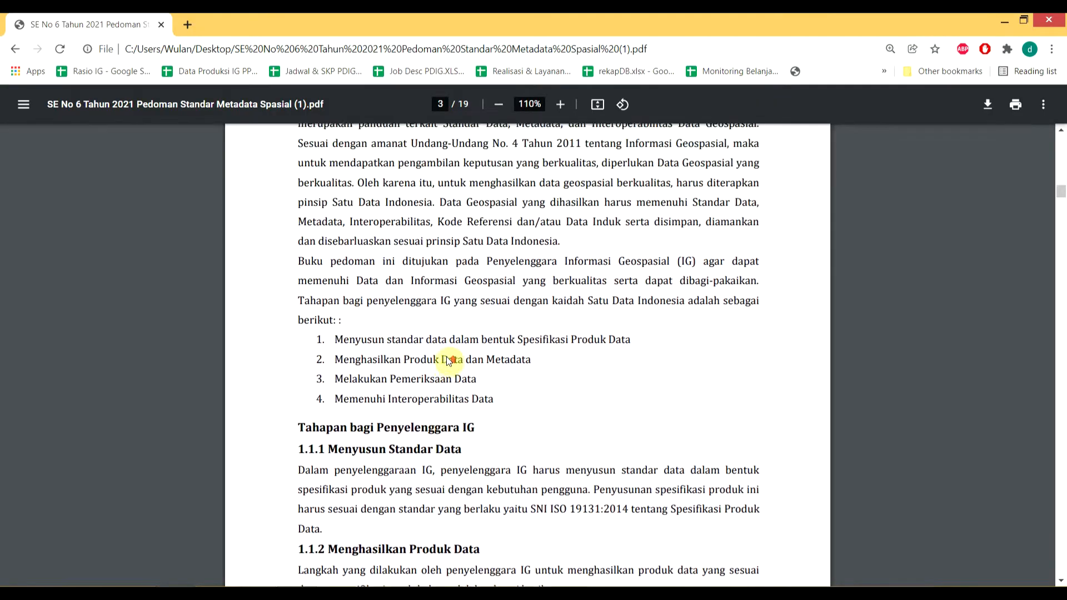
scroll(447, 361, "down", 4)
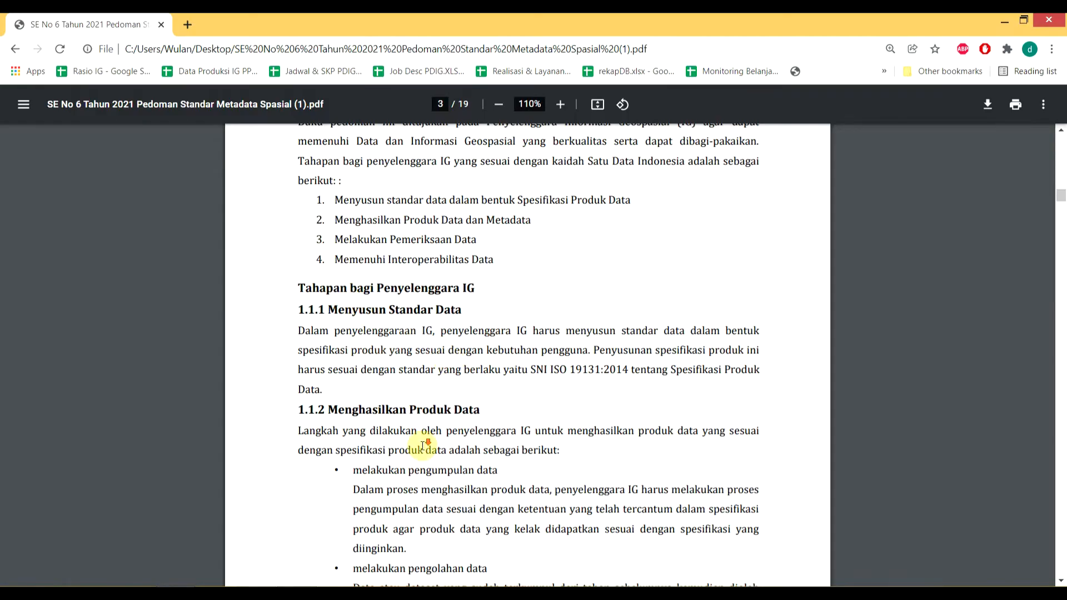
scroll(424, 451, "down", 9)
scroll(424, 449, "down", 7)
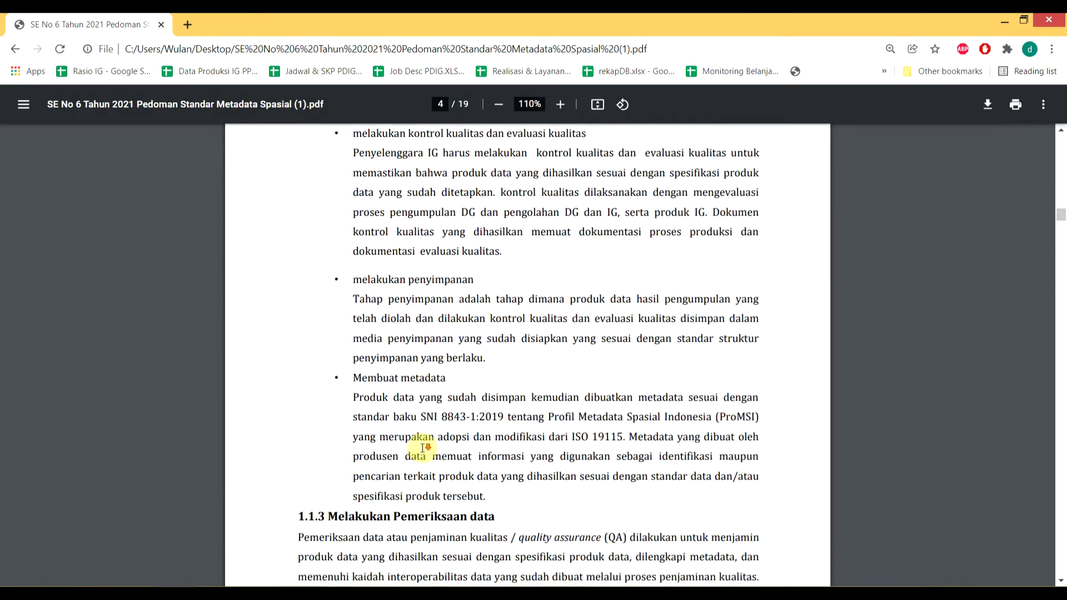
scroll(424, 449, "down", 10)
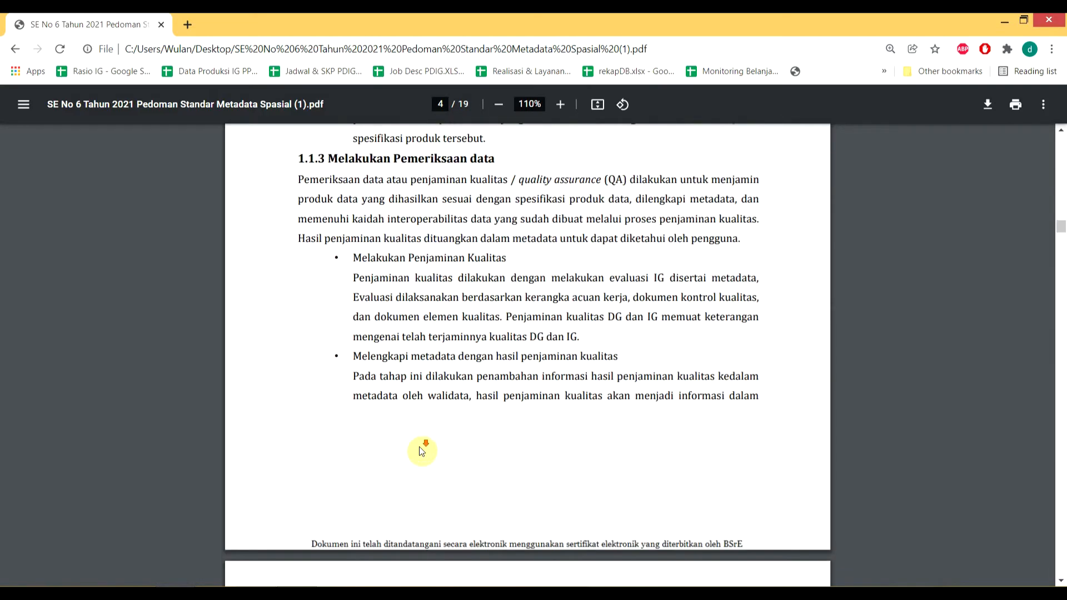
scroll(421, 451, "down", 14)
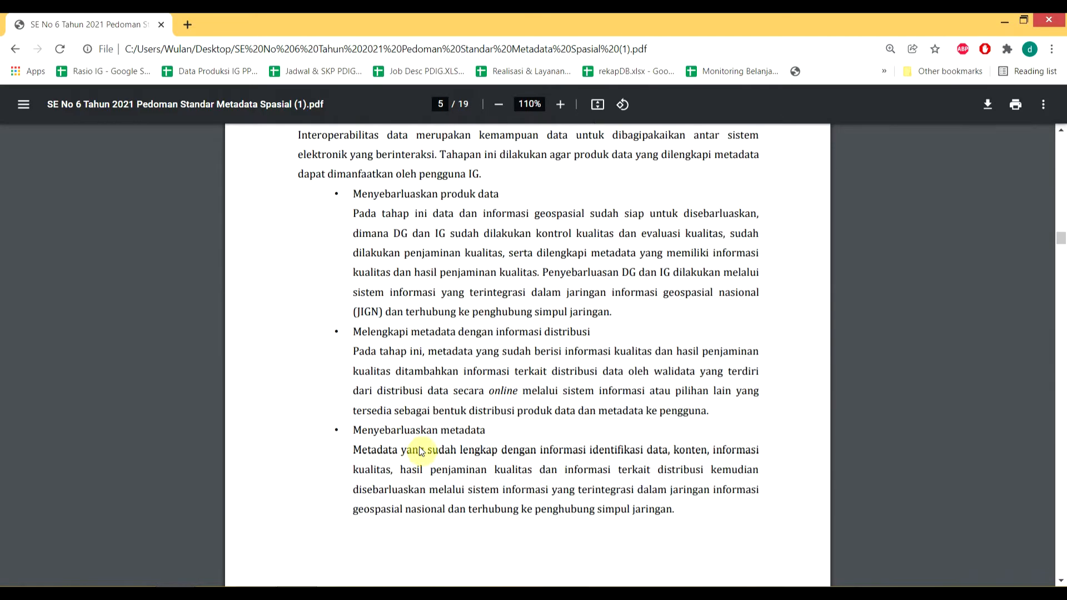
scroll(421, 452, "down", 2)
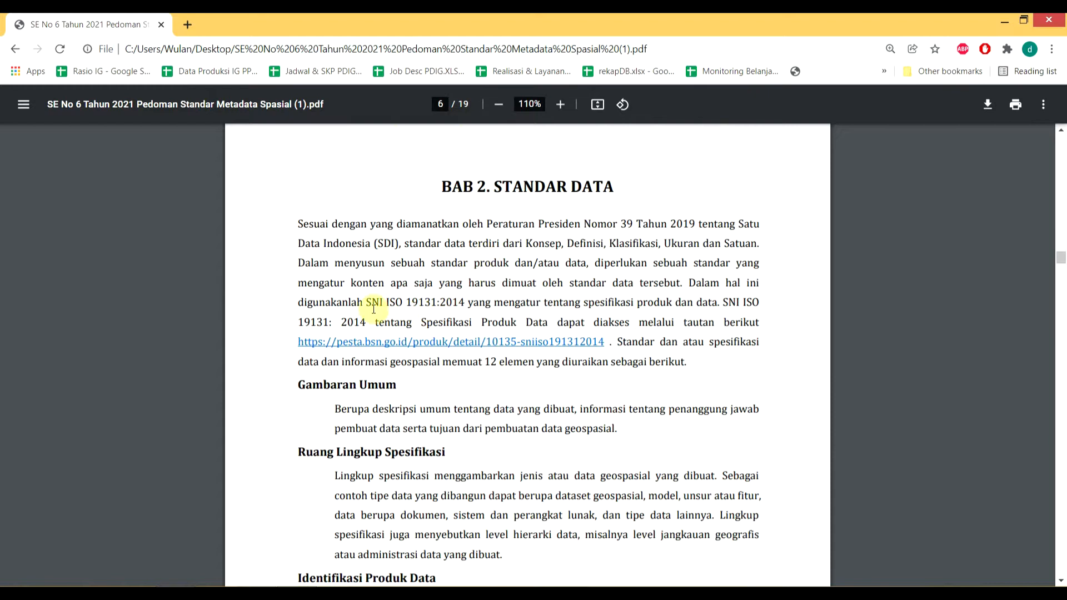
Step: Mark the SNI ISO 19131 reference and the Gambaran Umum and Ruang Lingkup Spesifikasi headings on page 6
left_click_drag(367, 305, 433, 304)
left_click(546, 284)
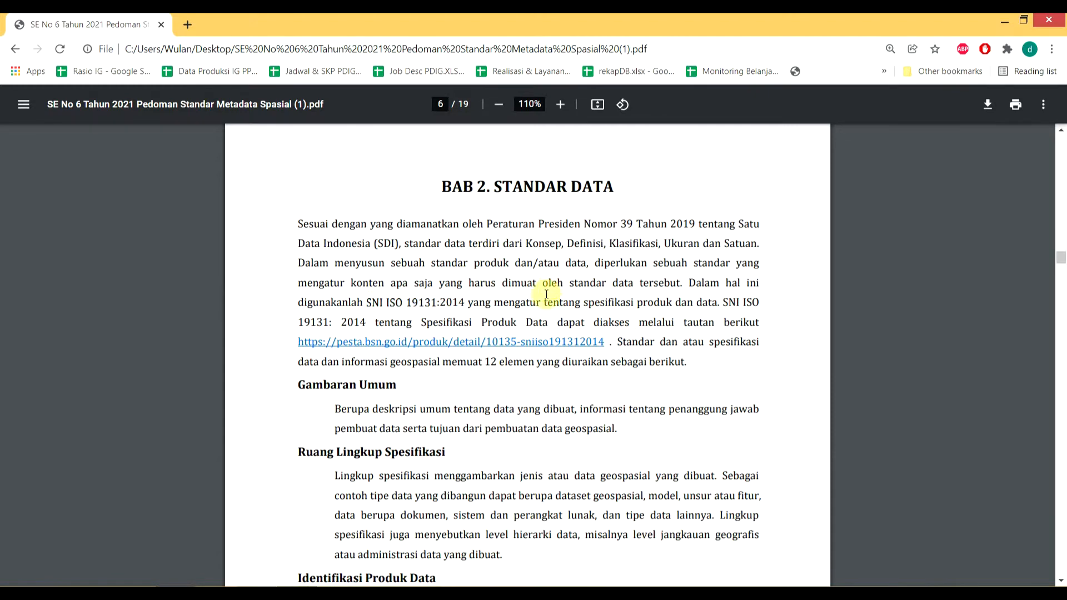
left_click_drag(457, 363, 561, 362)
scroll(343, 307, "down", 2)
left_click_drag(332, 294, 396, 293)
left_click_drag(354, 360, 402, 361)
Step: Scroll through pages 7–11 to BAB 4. METADATA on page 12
scroll(444, 428, "down", 12)
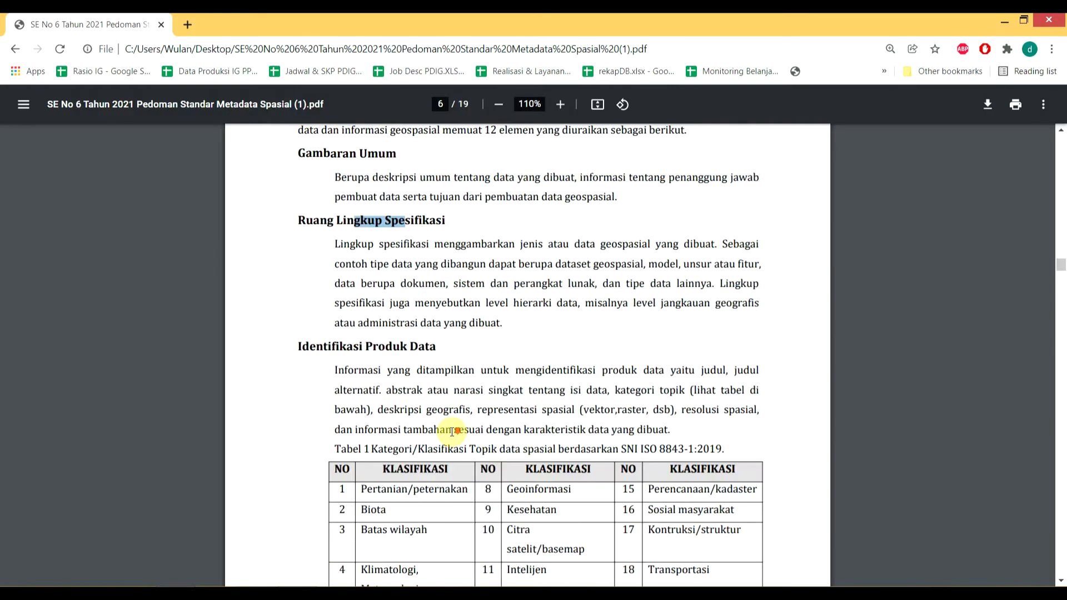
scroll(448, 442, "down", 11)
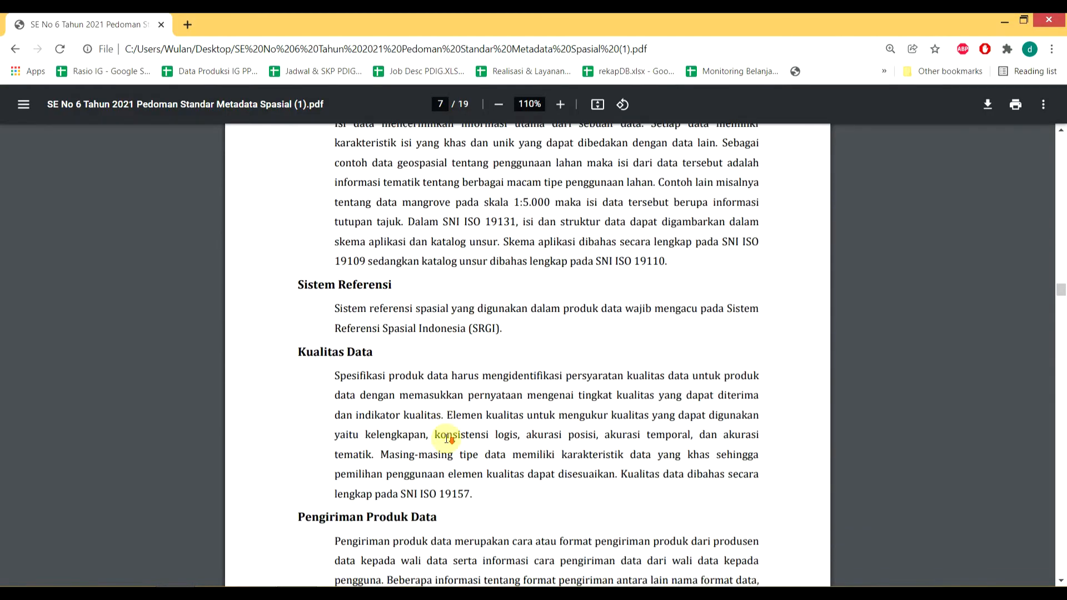
scroll(446, 442, "down", 5)
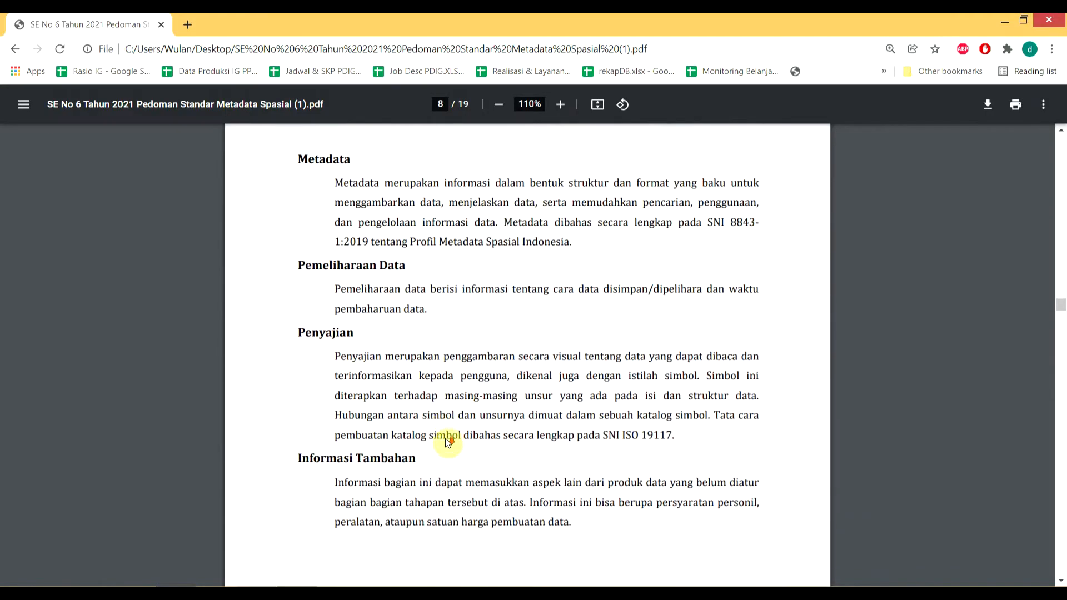
scroll(447, 443, "down", 3)
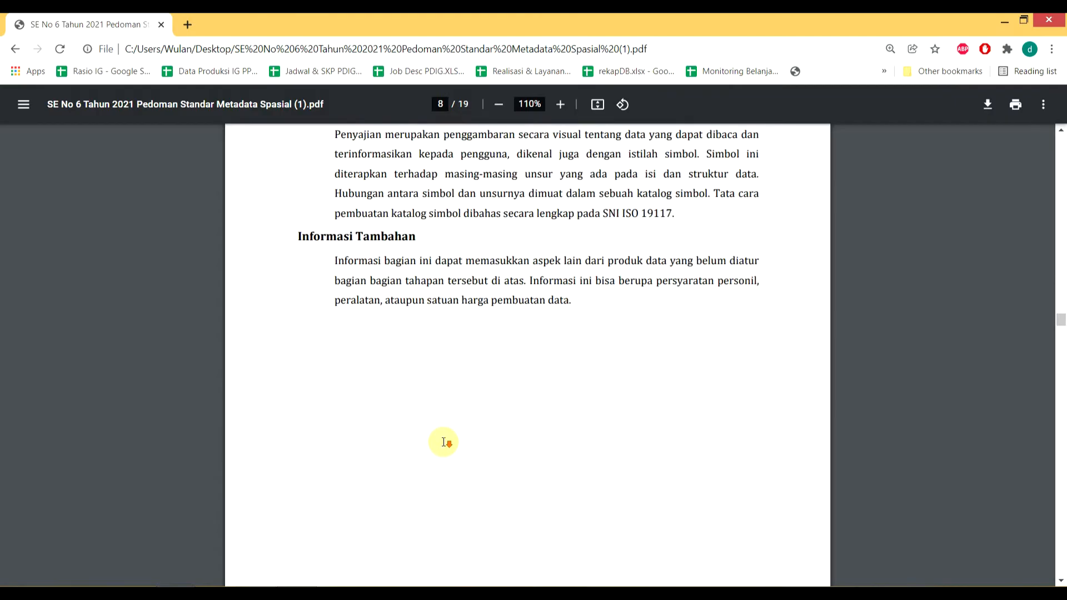
scroll(448, 439, "down", 7)
scroll(451, 433, "down", 2)
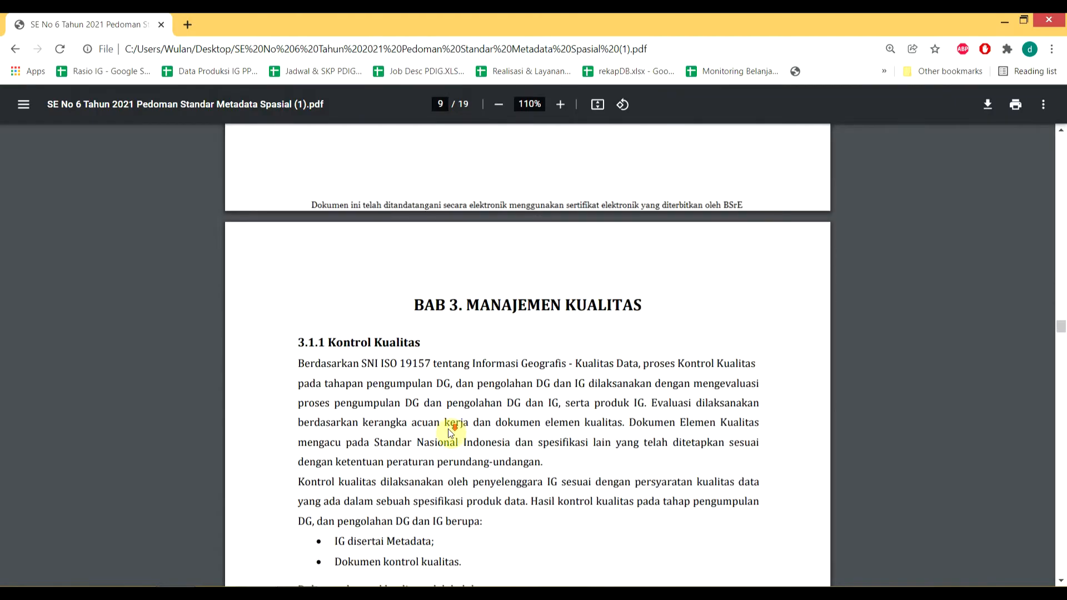
scroll(450, 432, "down", 15)
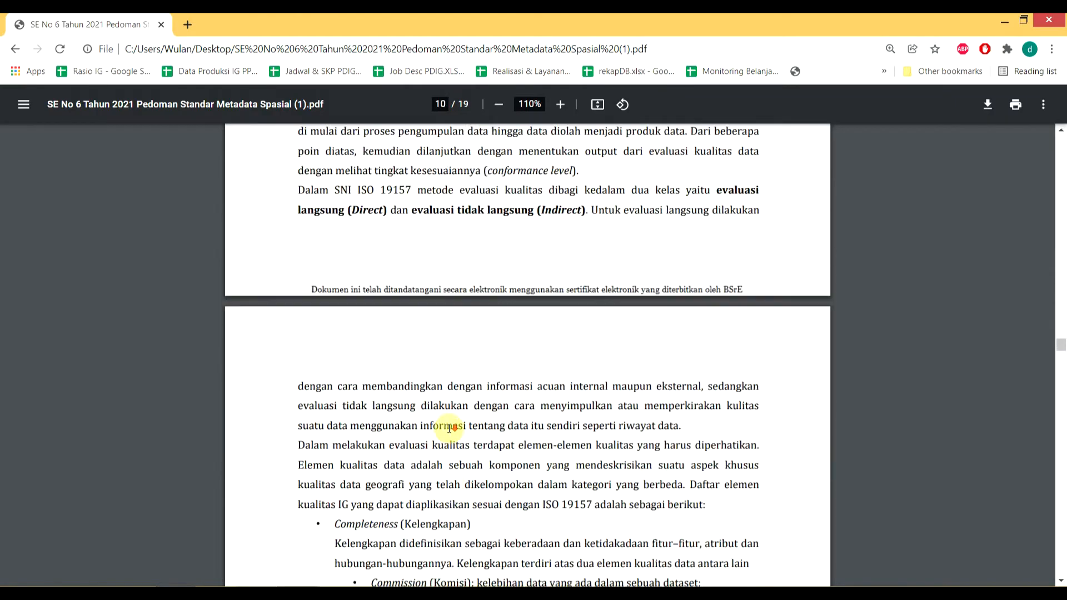
scroll(450, 428, "down", 12)
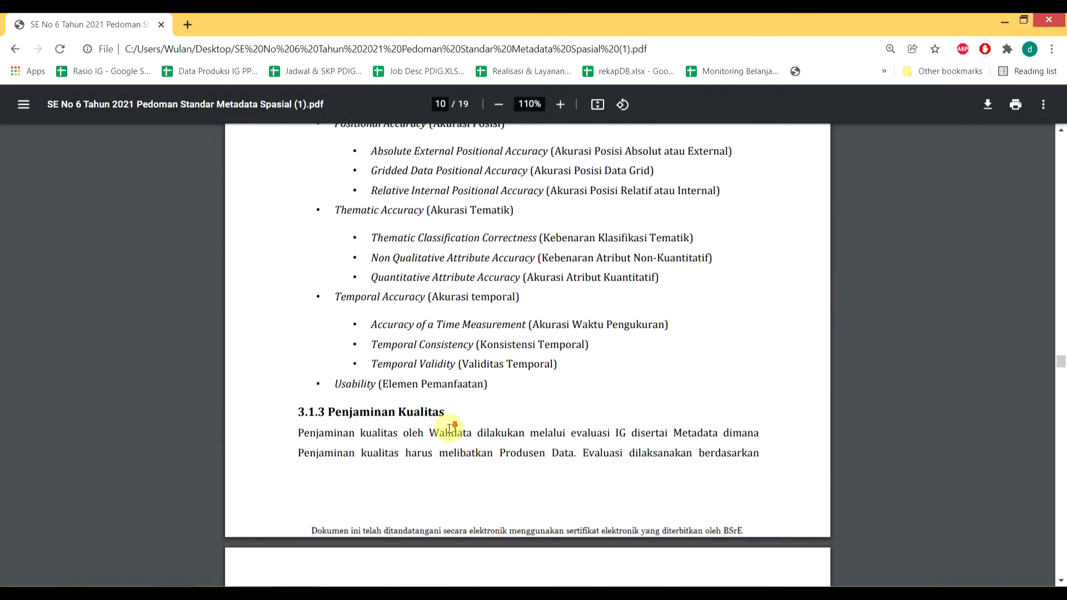
scroll(449, 428, "down", 10)
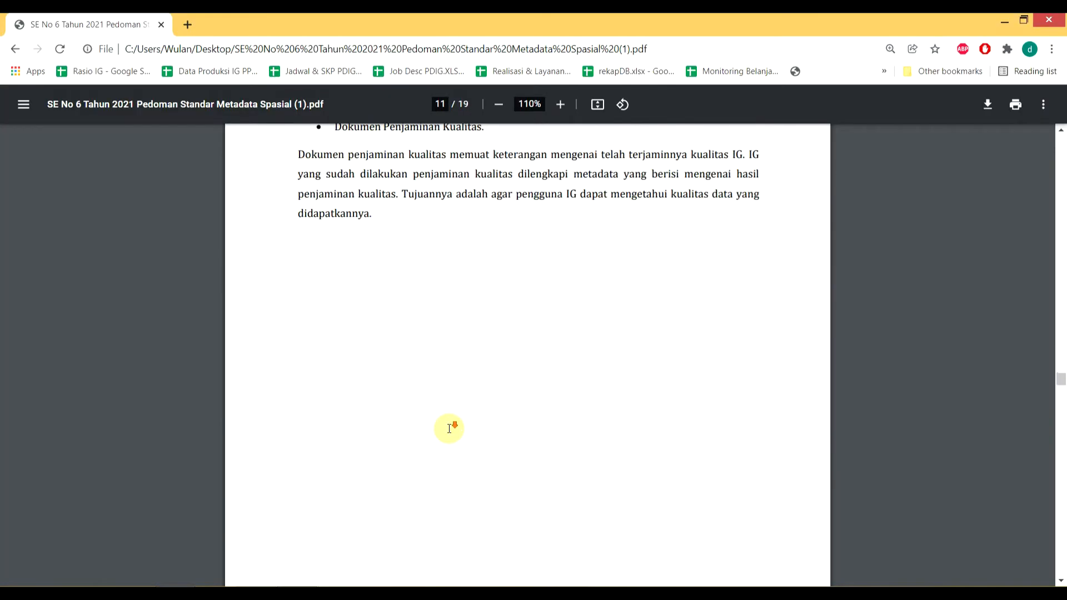
scroll(449, 429, "down", 10)
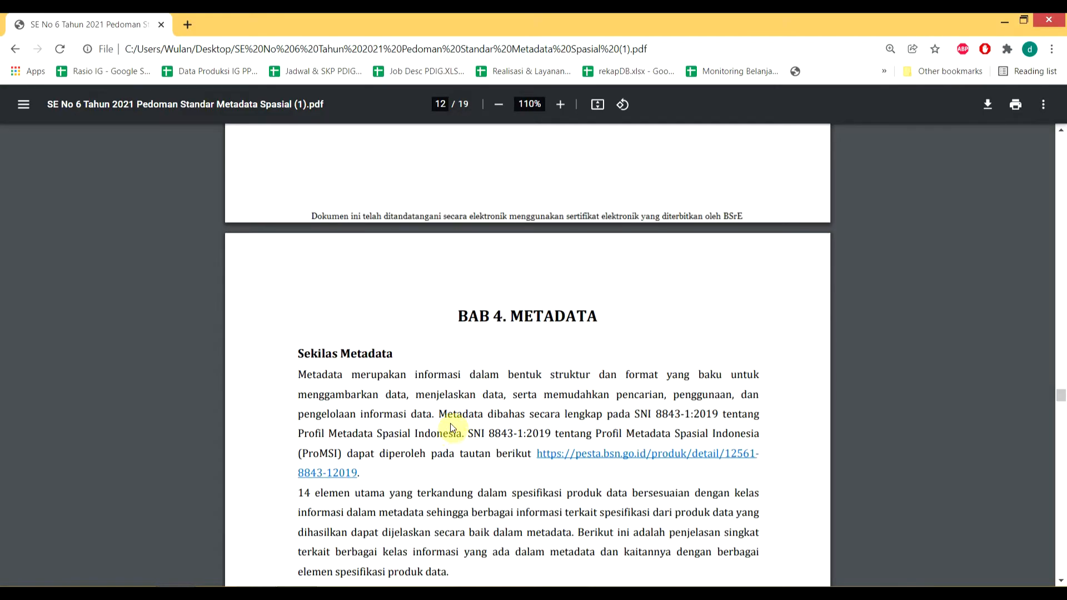
Step: Read section 4.1.1 with its SNI 8843-1:2019 reference and continue to the 4.1.2 heading
scroll(452, 431, "down", 3)
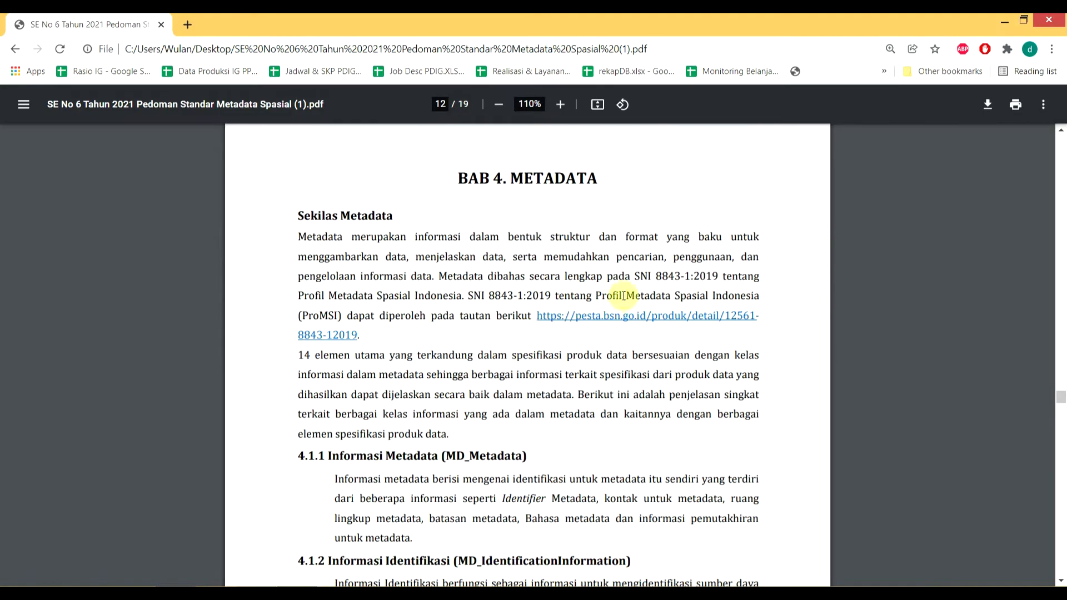
left_click_drag(644, 276, 712, 275)
left_click(712, 274)
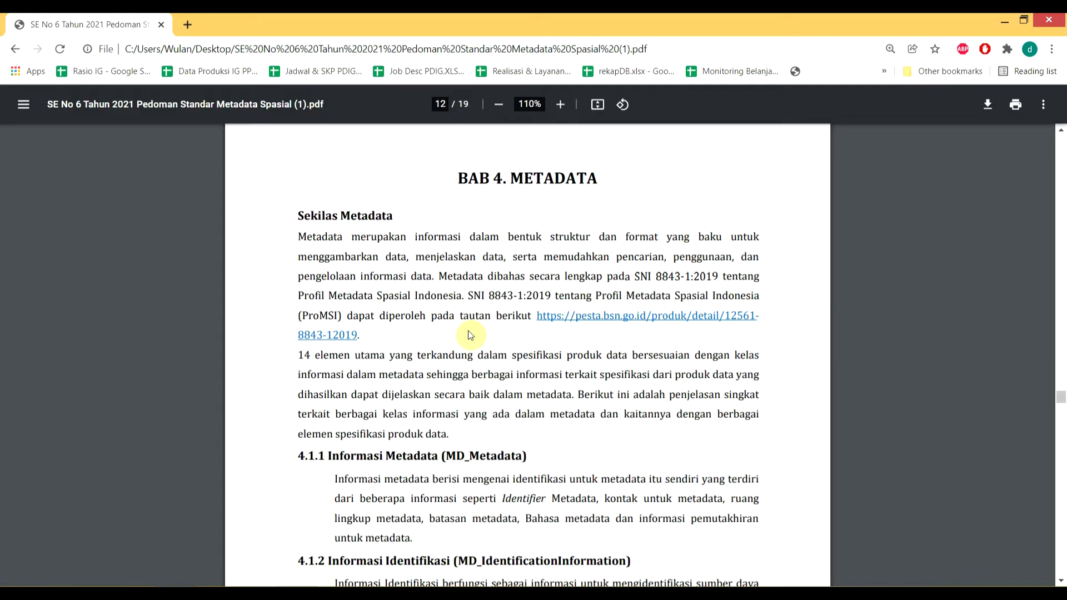
scroll(463, 347, "down", 1)
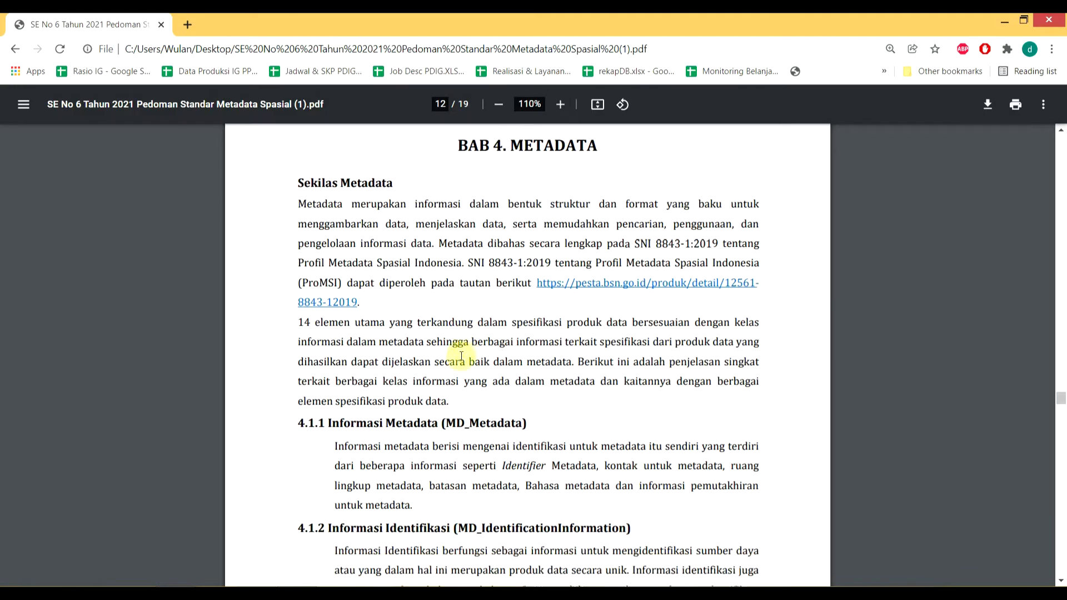
scroll(461, 358, "down", 1)
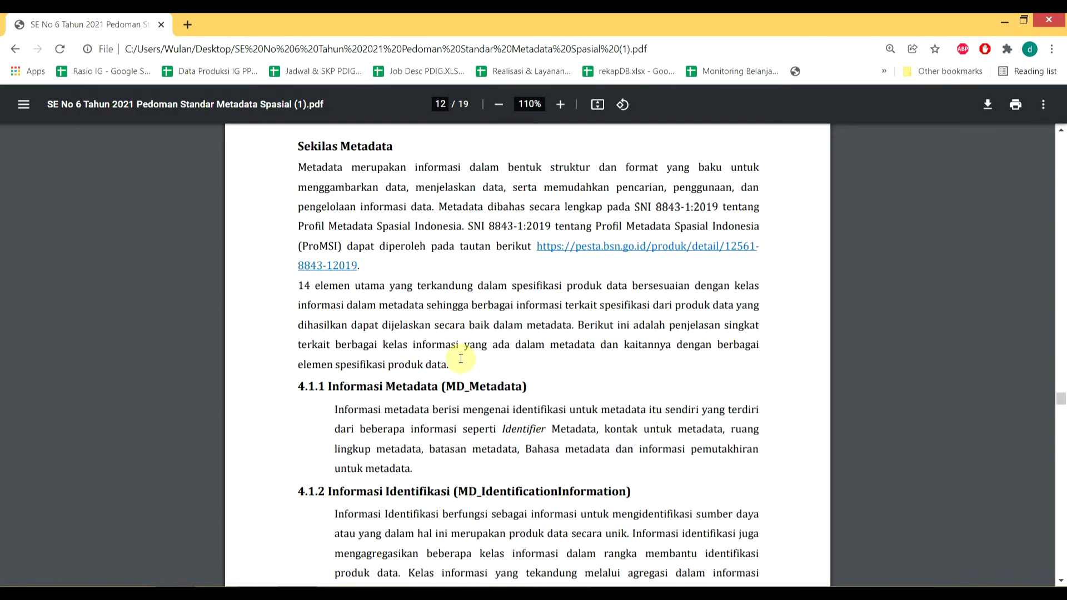
scroll(462, 359, "down", 1)
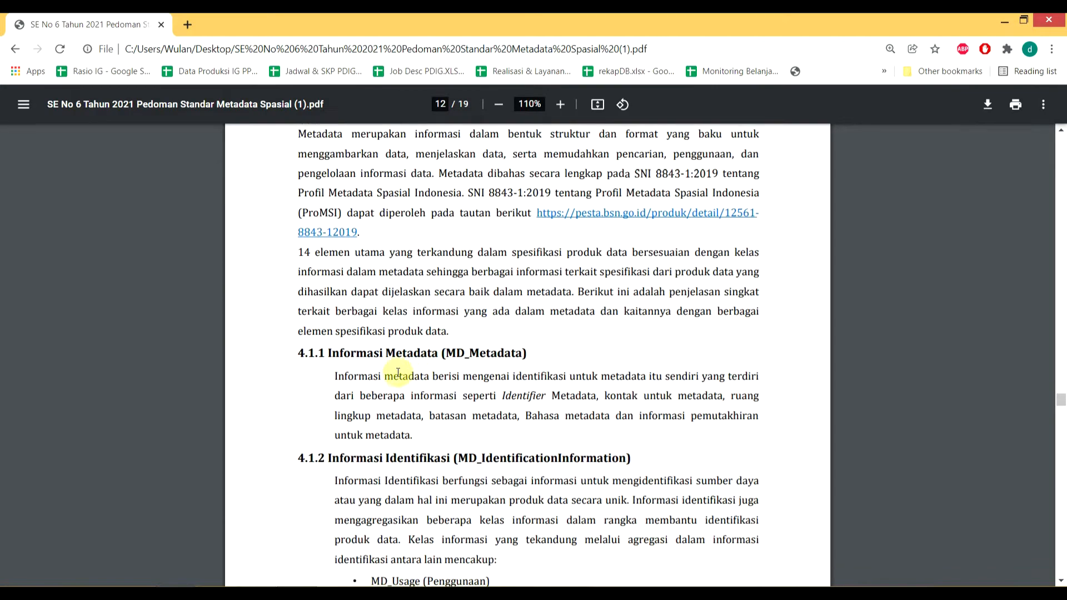
left_click_drag(332, 340, 446, 340)
scroll(440, 374, "down", 1)
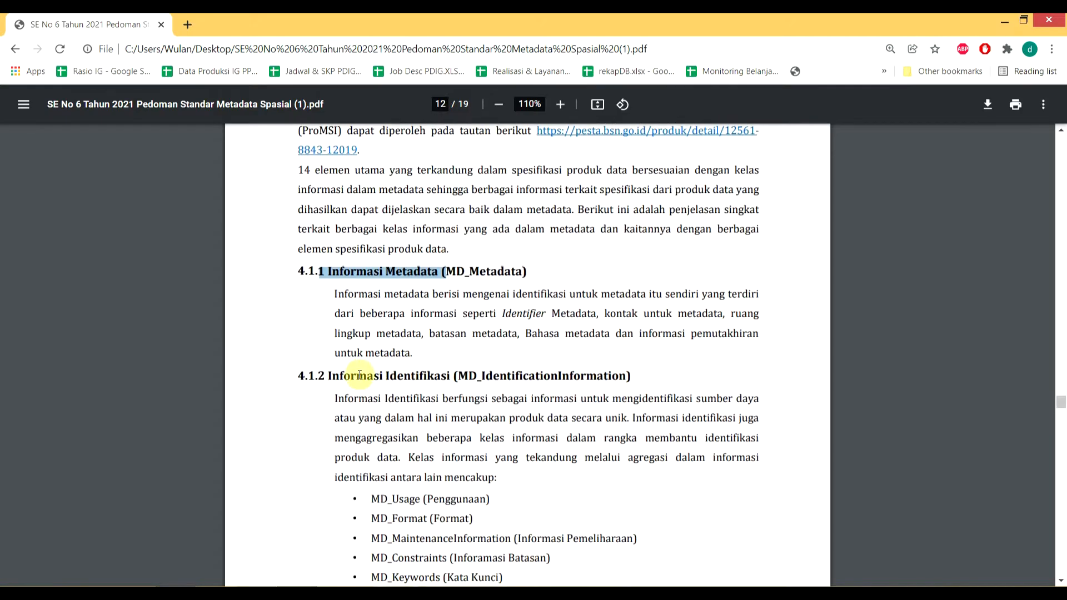
left_click_drag(360, 378, 421, 368)
left_click(423, 368)
Step: Read sections 4.1.3 through 4.1.6, marking the lineage and spatial representation headings
scroll(430, 371, "down", 1)
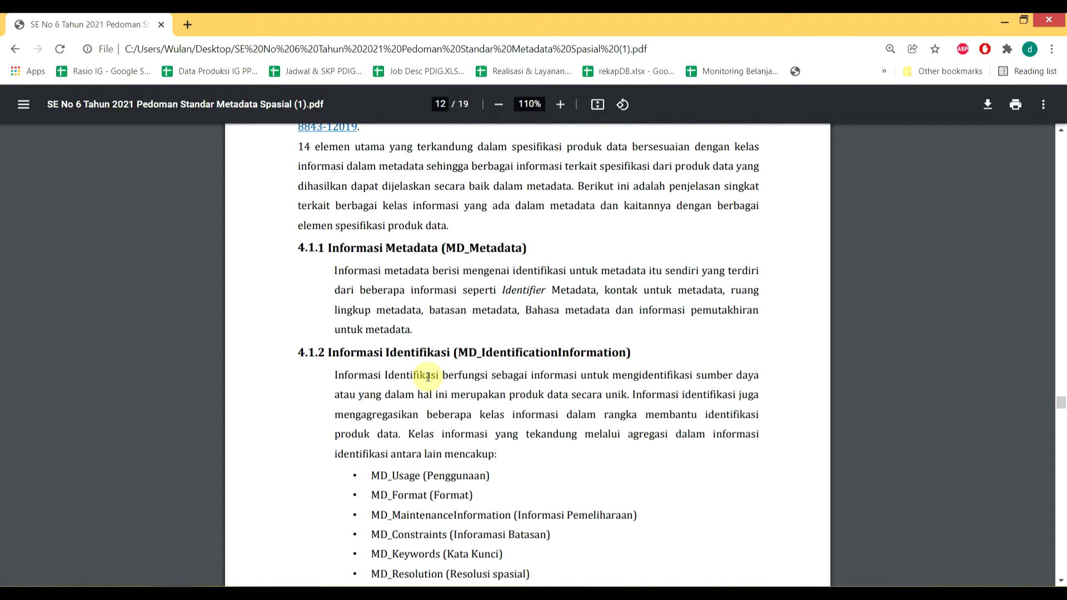
scroll(424, 375, "down", 2)
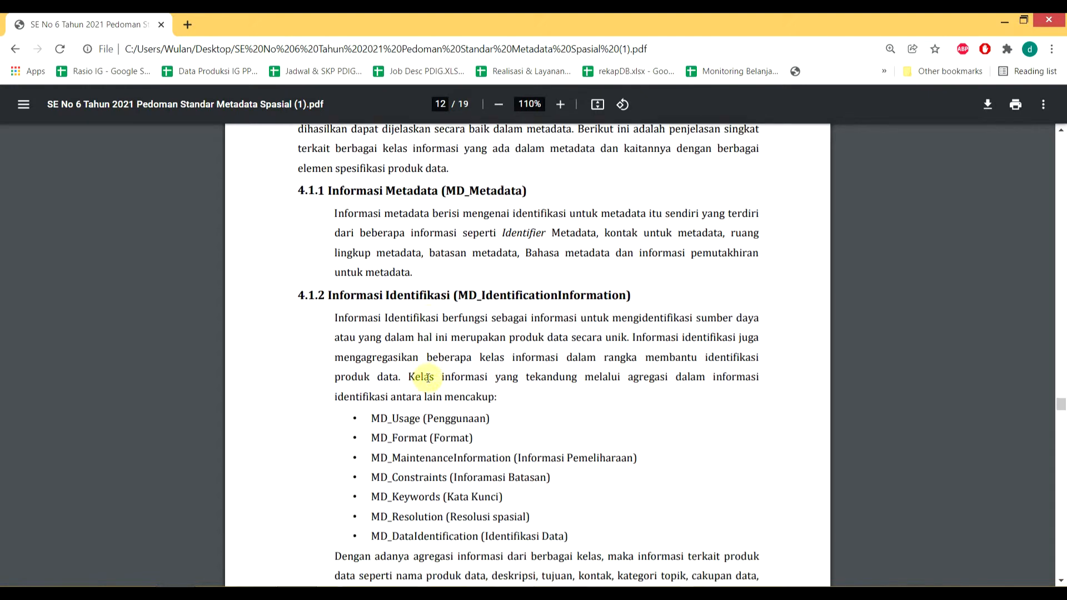
scroll(424, 374, "up", 2)
left_click_drag(344, 257, 435, 248)
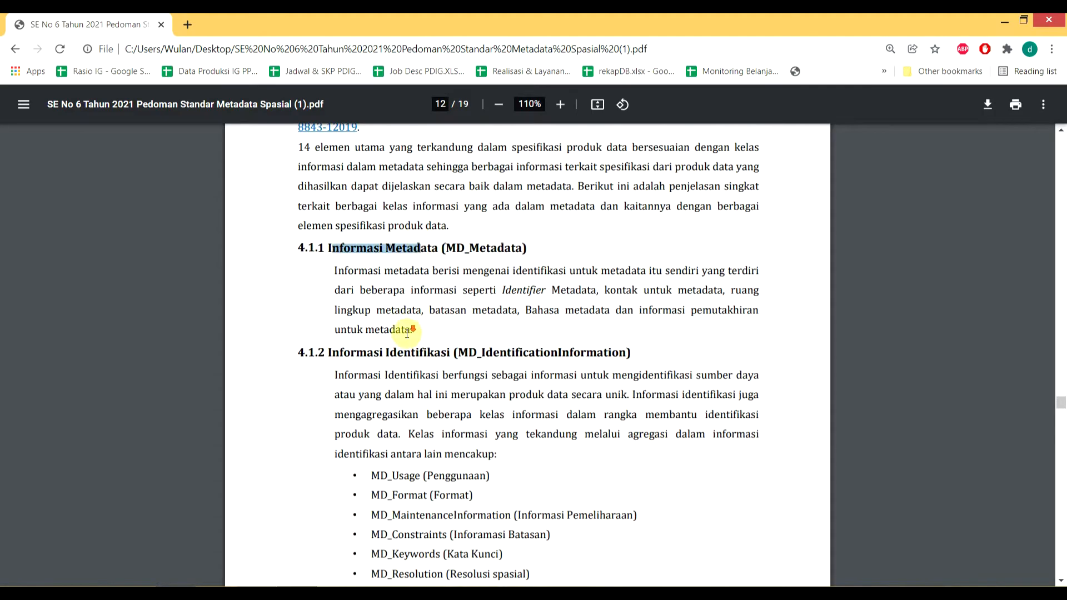
scroll(406, 333, "down", 5)
scroll(407, 335, "down", 6)
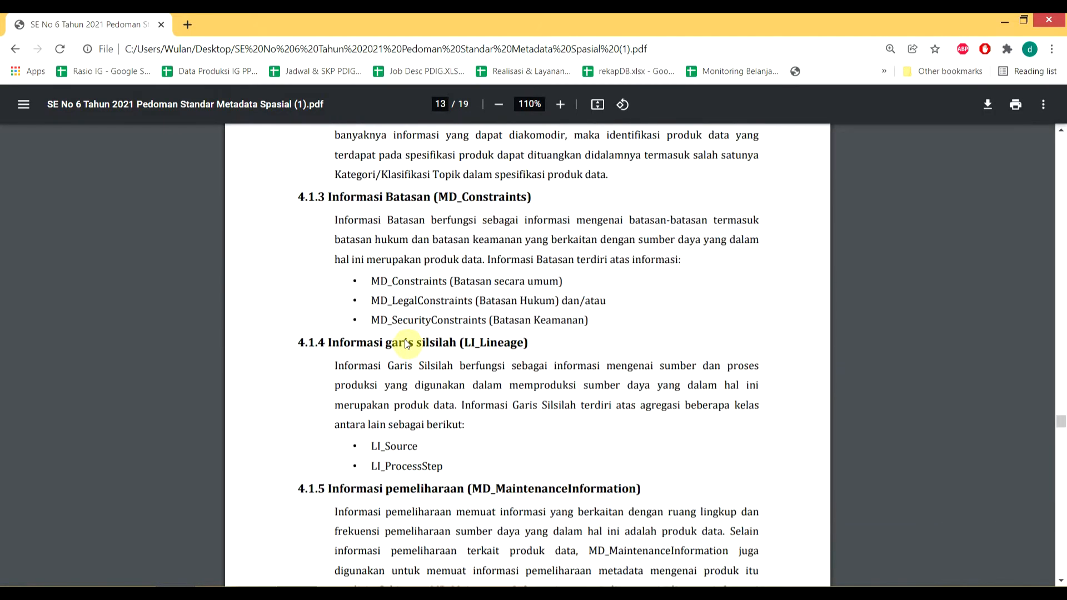
left_click_drag(370, 201, 406, 197)
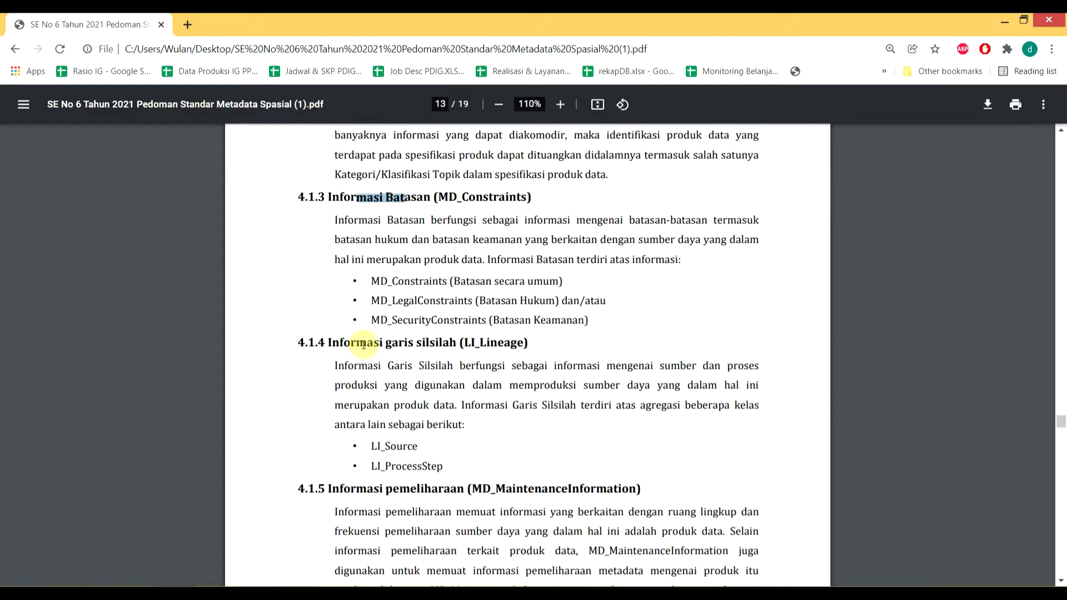
left_click_drag(356, 343, 405, 343)
left_click_drag(396, 487, 409, 488)
scroll(400, 481, "down", 4)
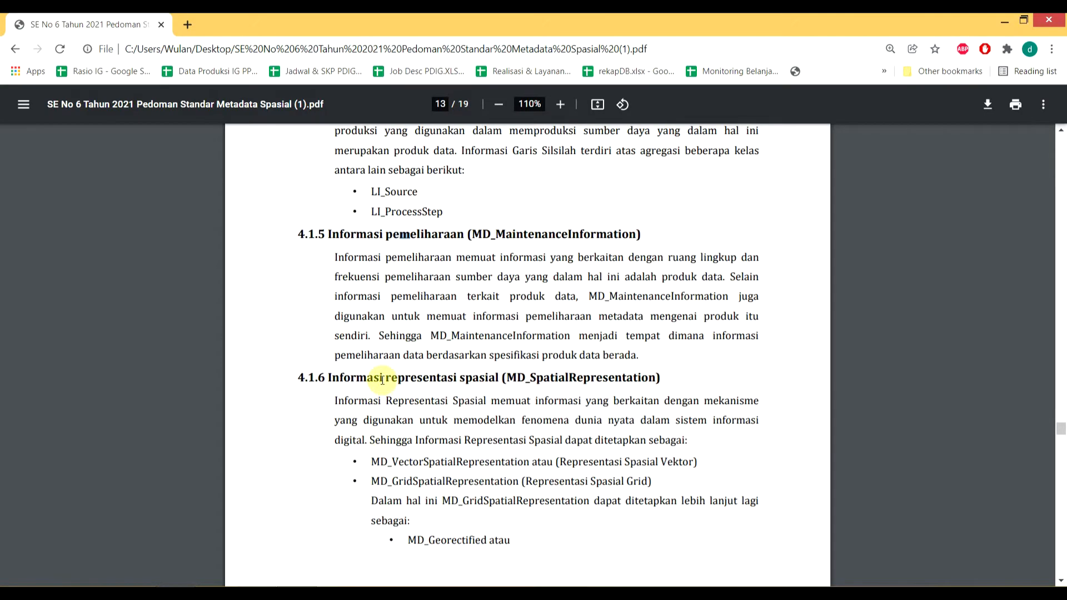
left_click_drag(385, 379, 448, 377)
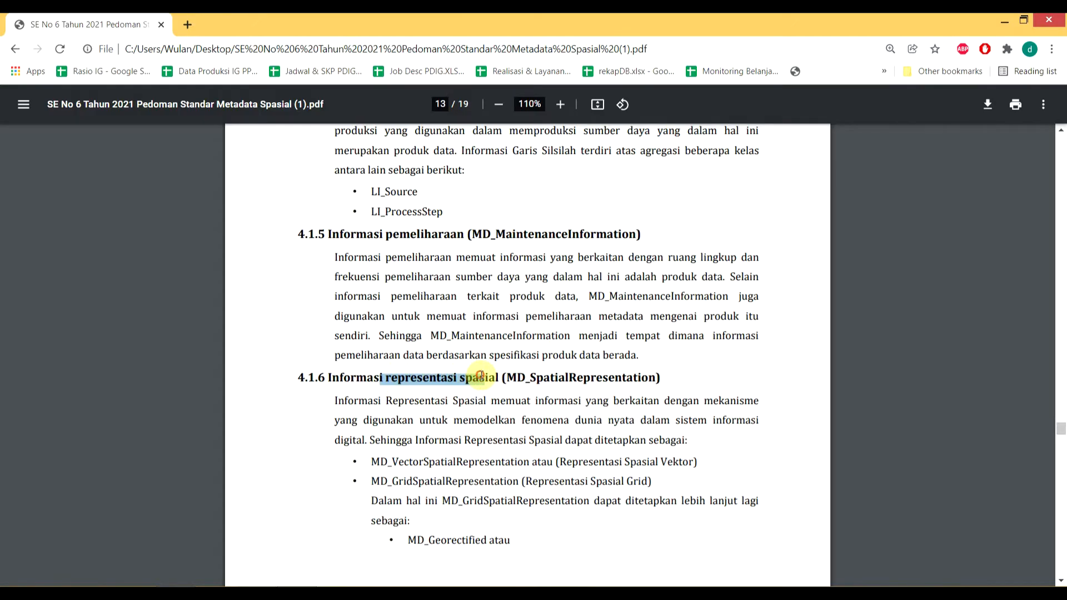
Step: Read on to section 4.1.14 Kualitas Data, return to page 1 and minimize Chrome
scroll(383, 434, "down", 5)
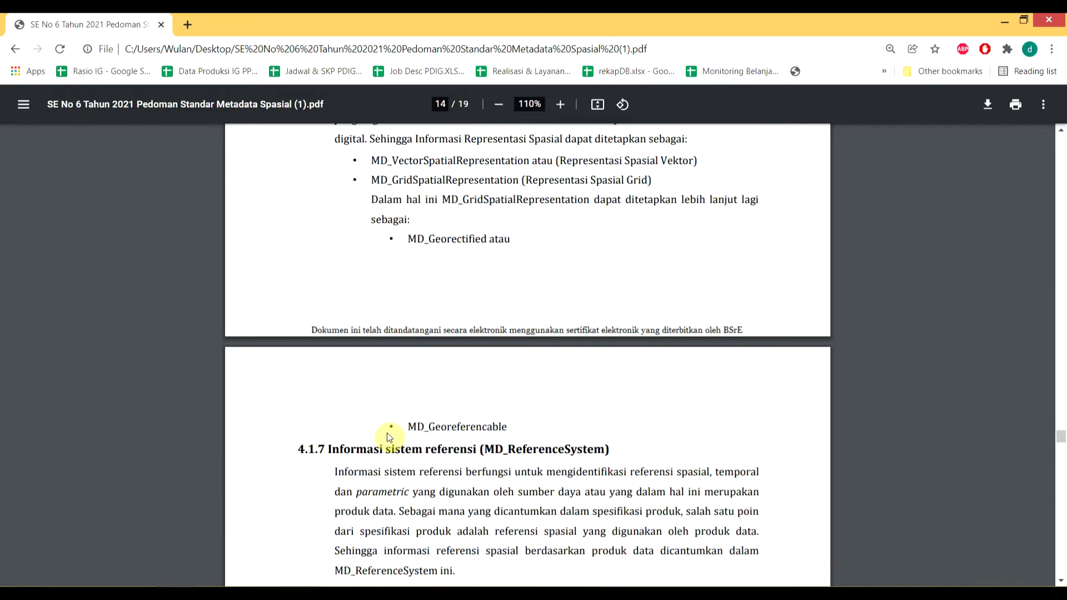
scroll(390, 438, "down", 1)
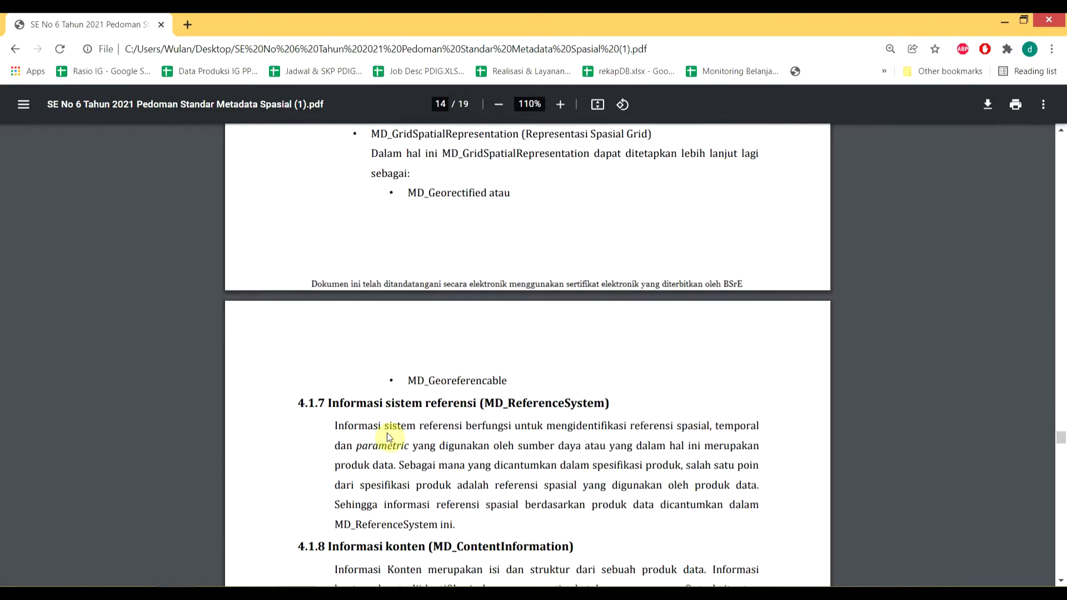
scroll(368, 404, "down", 9)
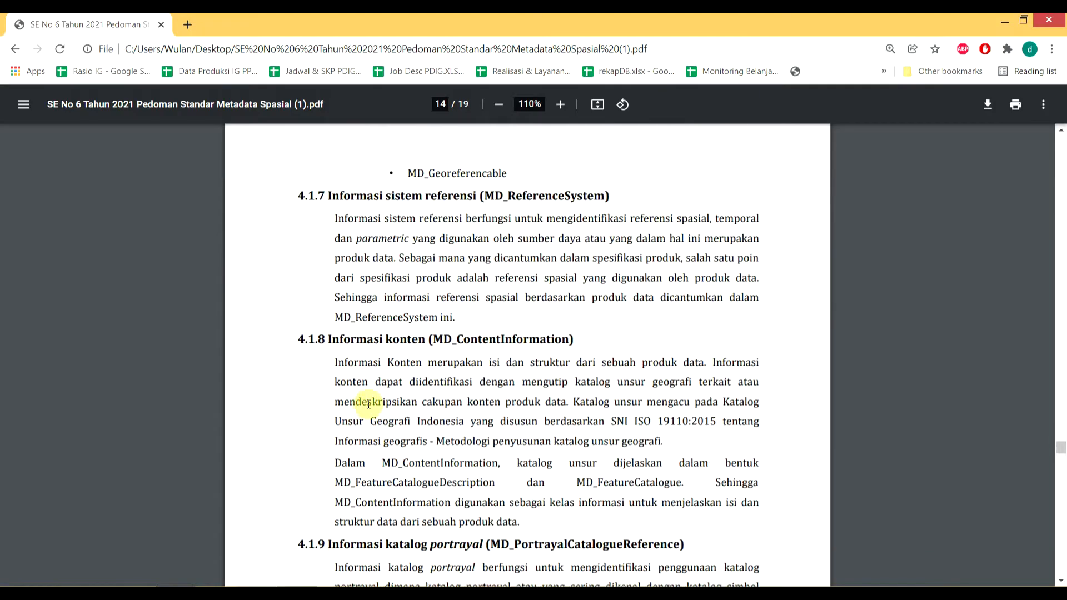
scroll(369, 404, "down", 10)
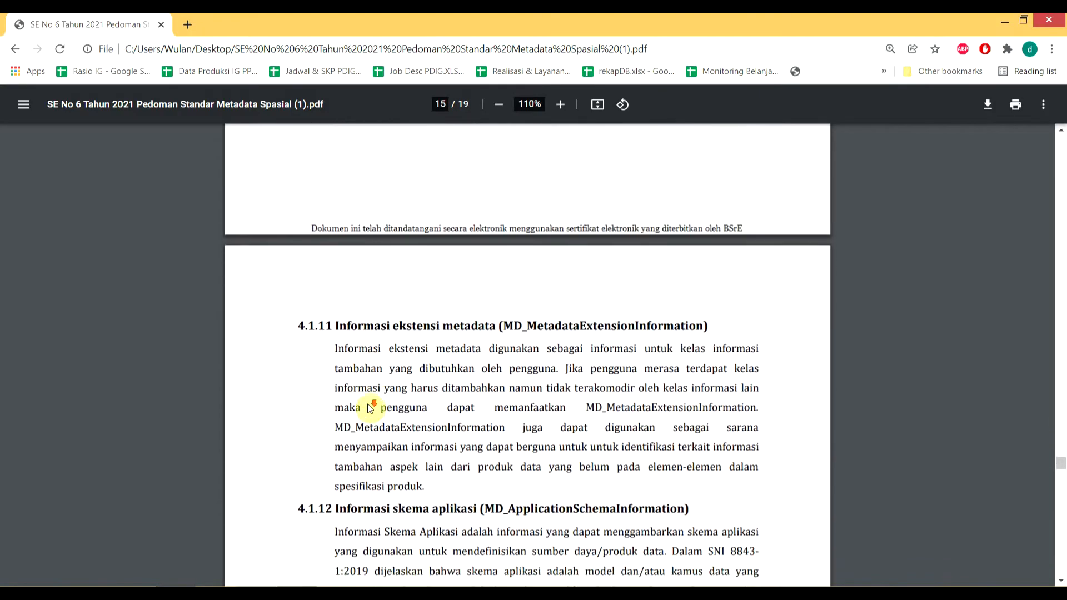
scroll(370, 409, "down", 7)
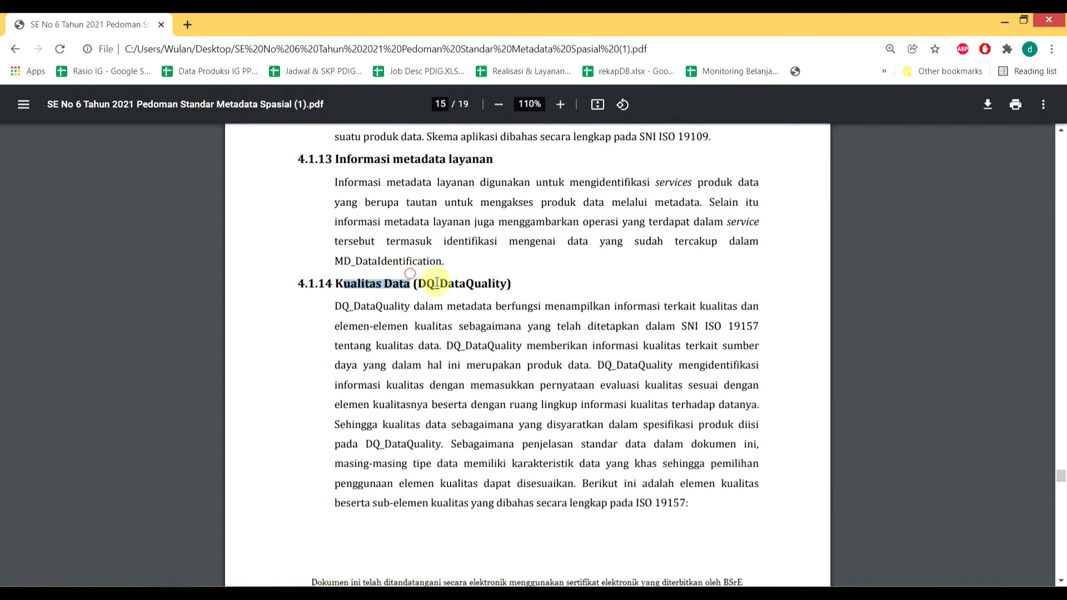
scroll(443, 273, "up", 4)
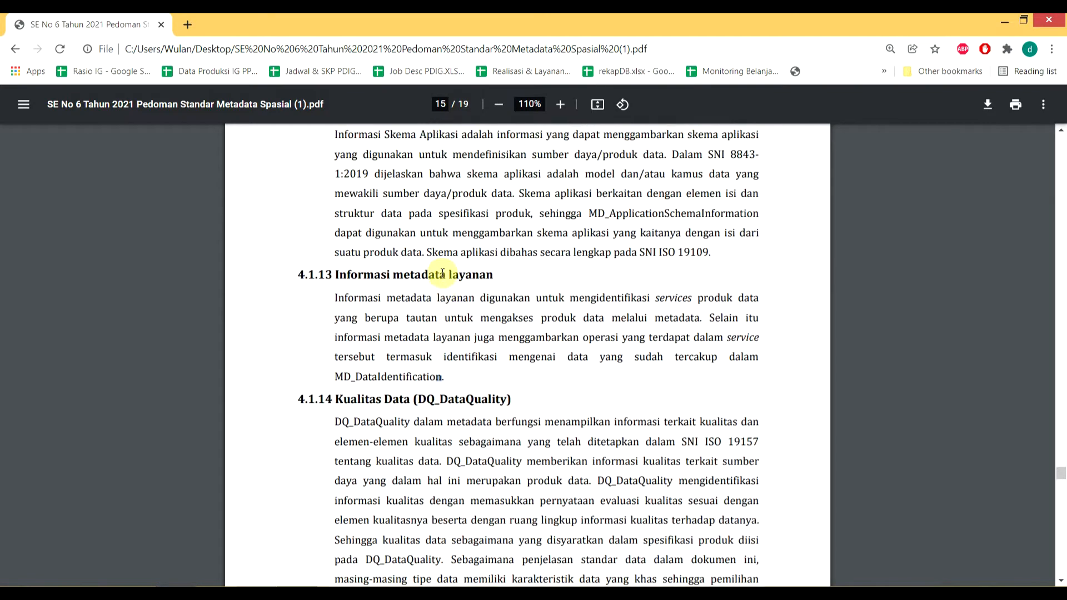
scroll(443, 273, "down", 7)
scroll(443, 275, "down", 2)
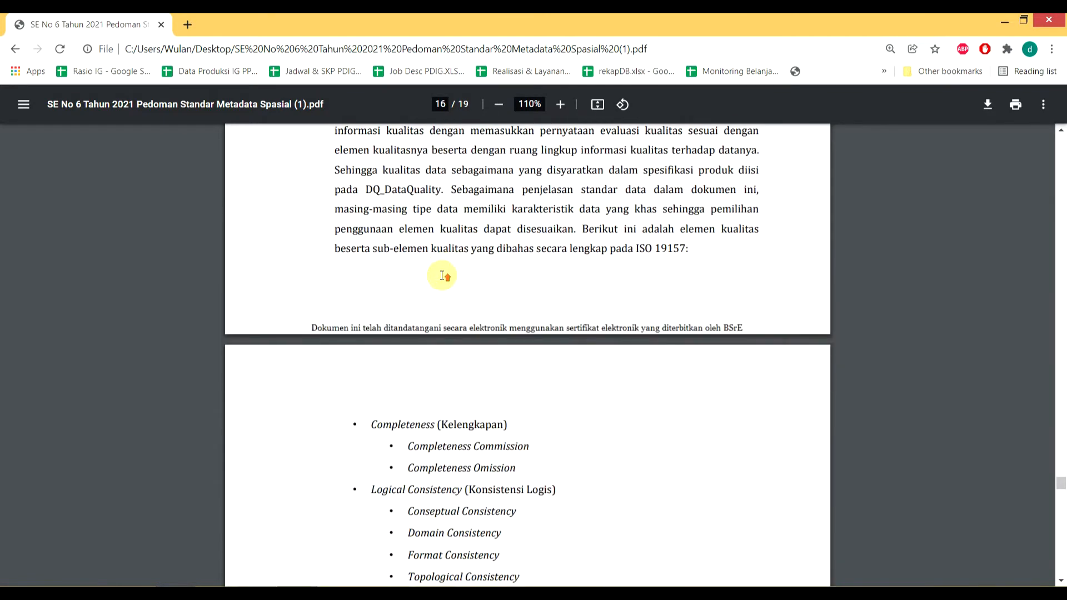
scroll(443, 275, "up", 4)
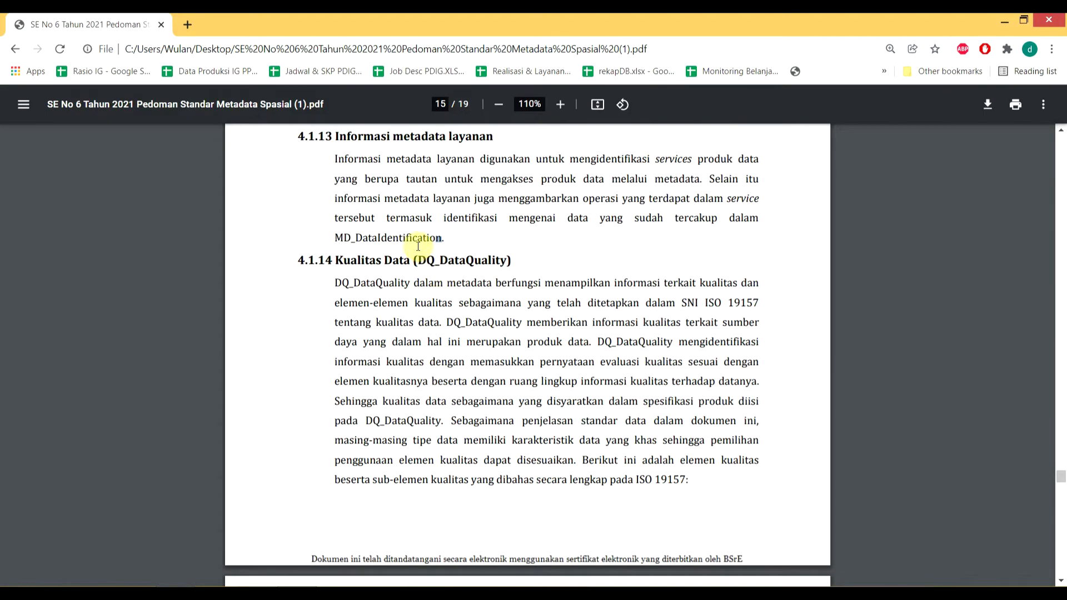
scroll(382, 298, "down", 2)
scroll(382, 298, "down", 2)
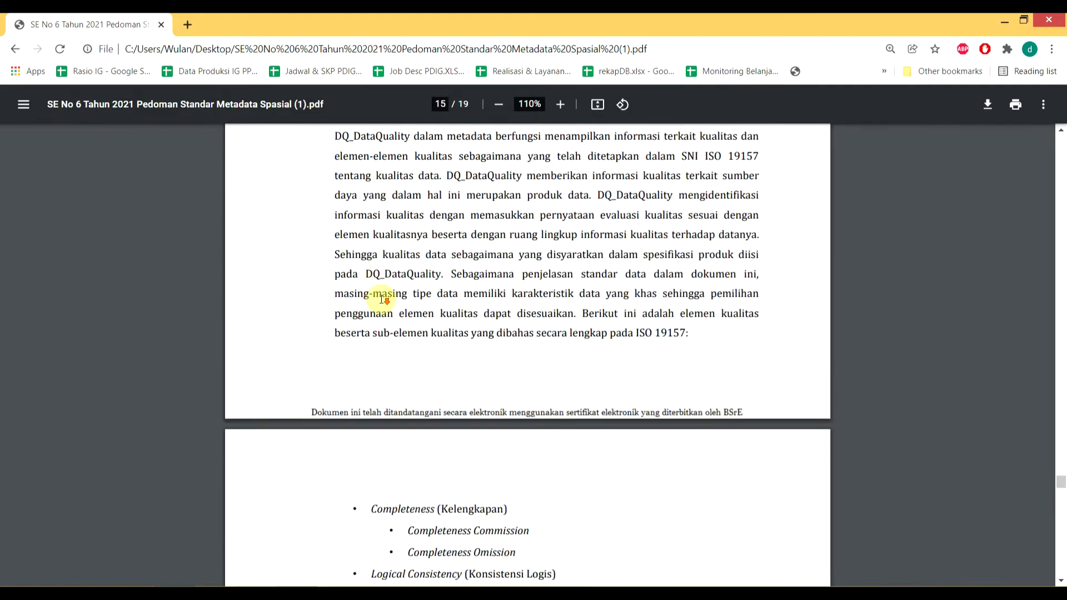
scroll(382, 299, "up", 3)
scroll(381, 299, "up", 3)
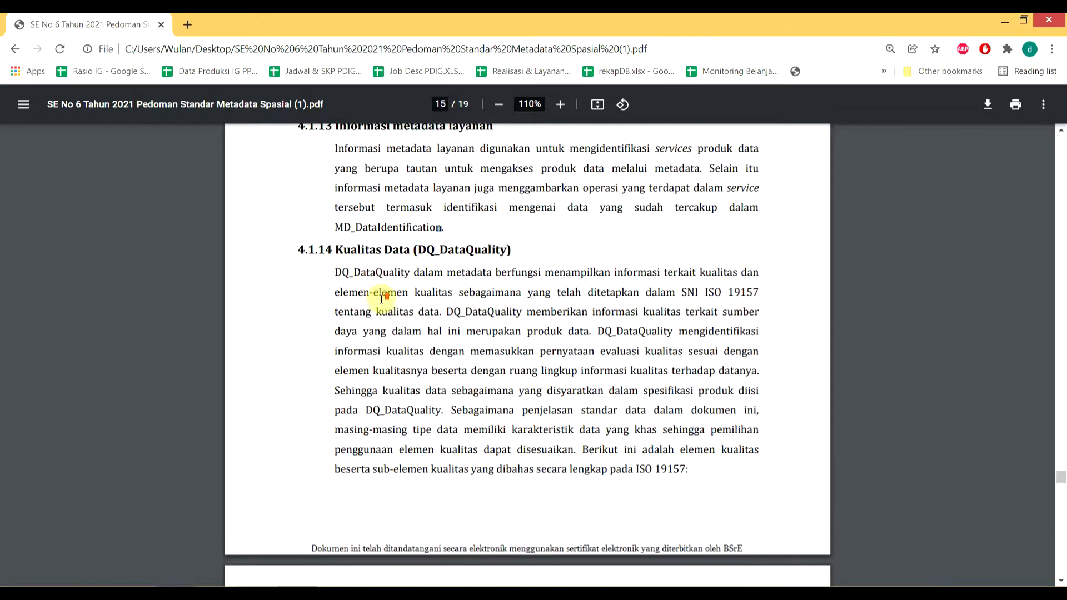
scroll(381, 300, "down", 2)
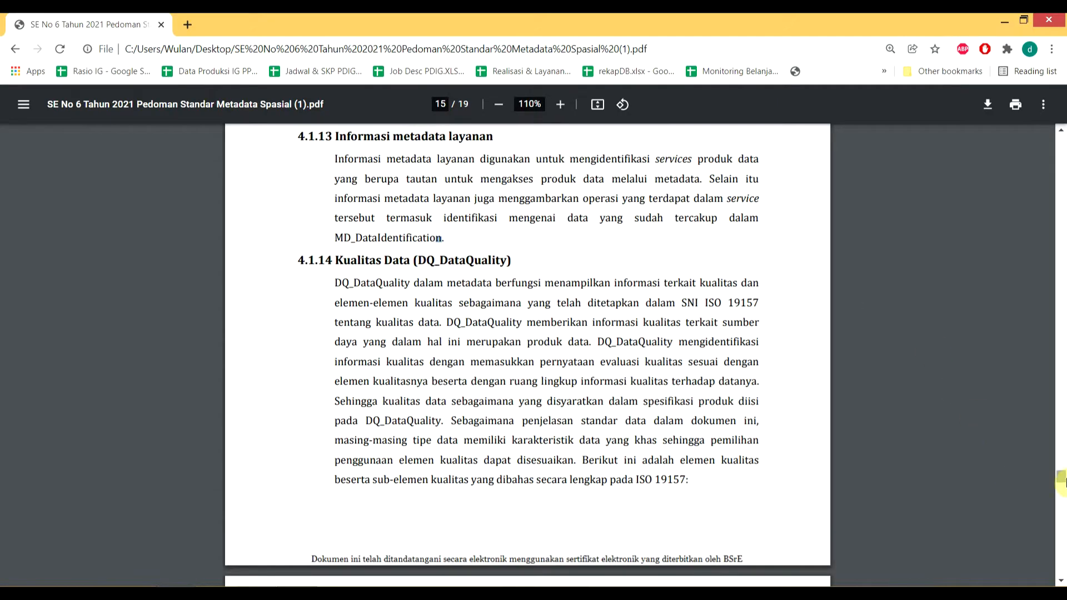
left_click_drag(1061, 479, 1061, 131)
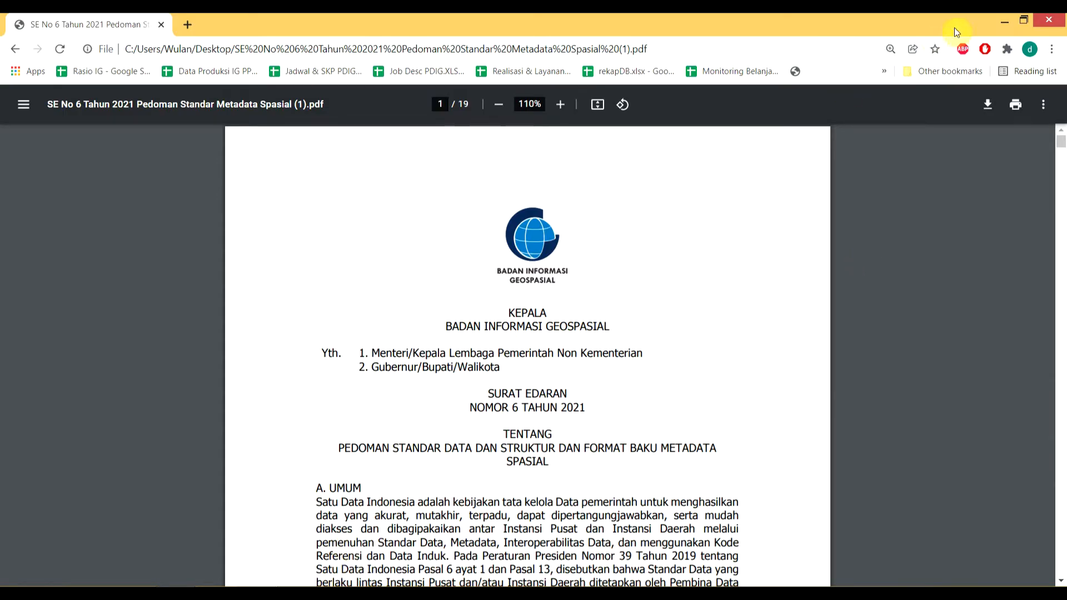
left_click(995, 22)
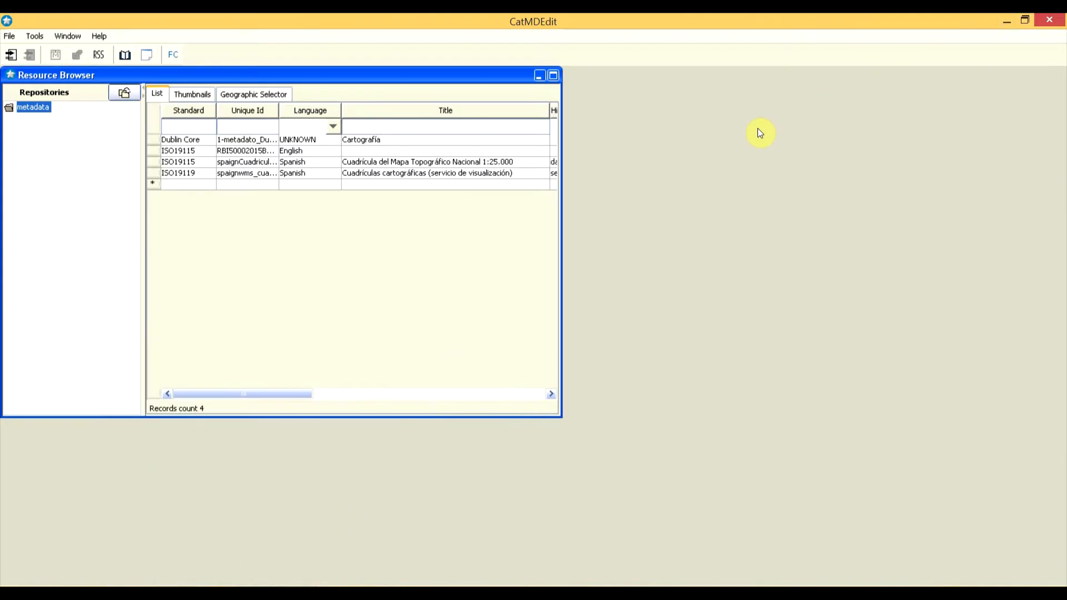
Step: Bring up the Elemen Metadata presentation in PowerPoint and select the slide title
key("super+d")
left_click(277, 581)
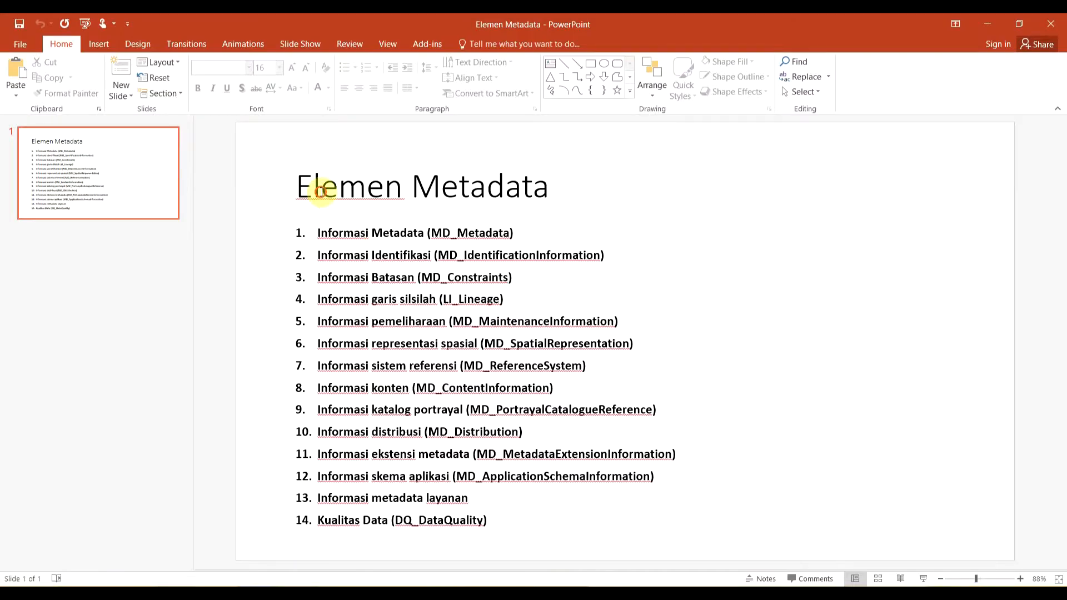
left_click_drag(317, 189, 522, 191)
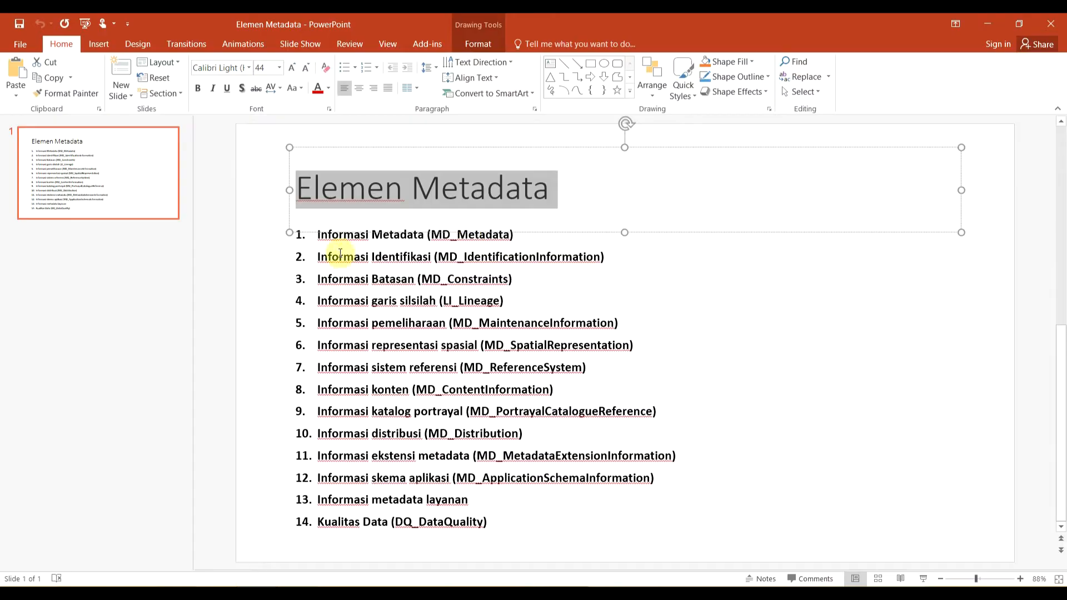
Step: Review the 14 listed elements from Informasi Metadata to Kualitas Data, then minimize PowerPoint
left_click(321, 235)
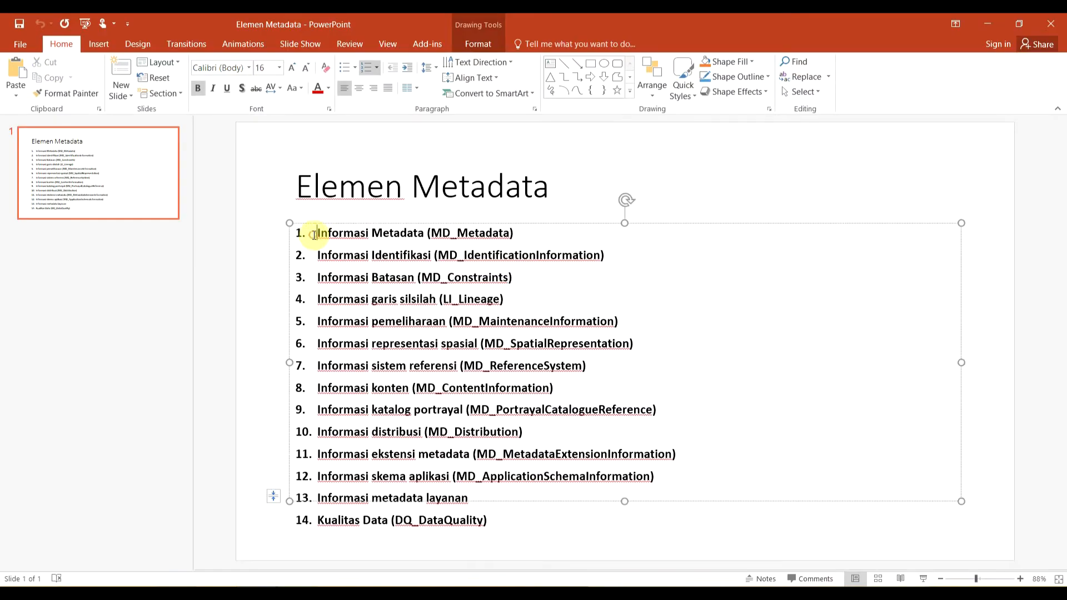
left_click(318, 522)
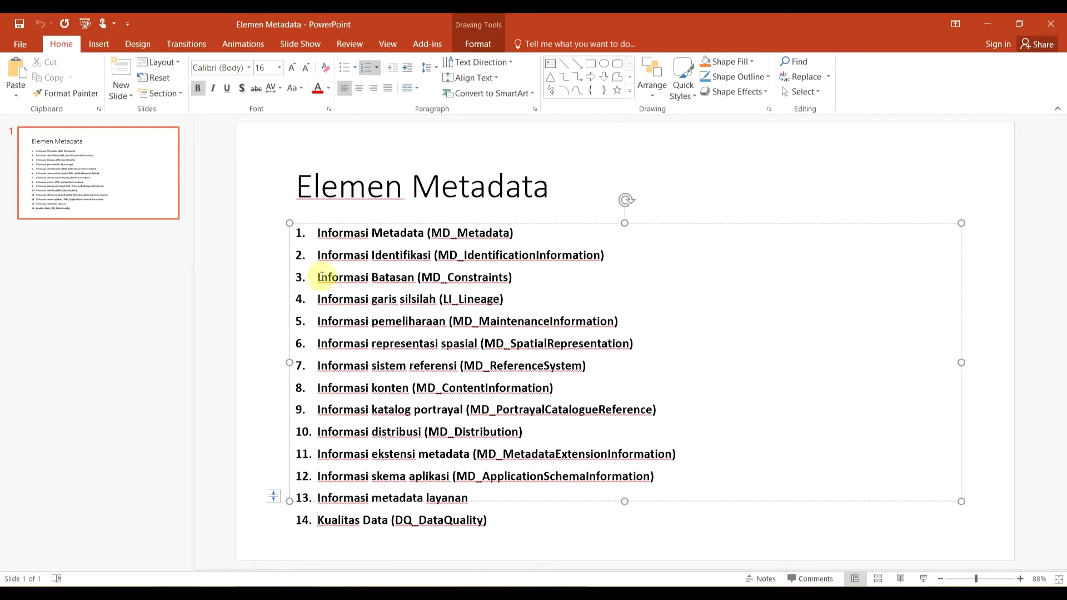
left_click(328, 524)
left_click(369, 526)
left_click(320, 231)
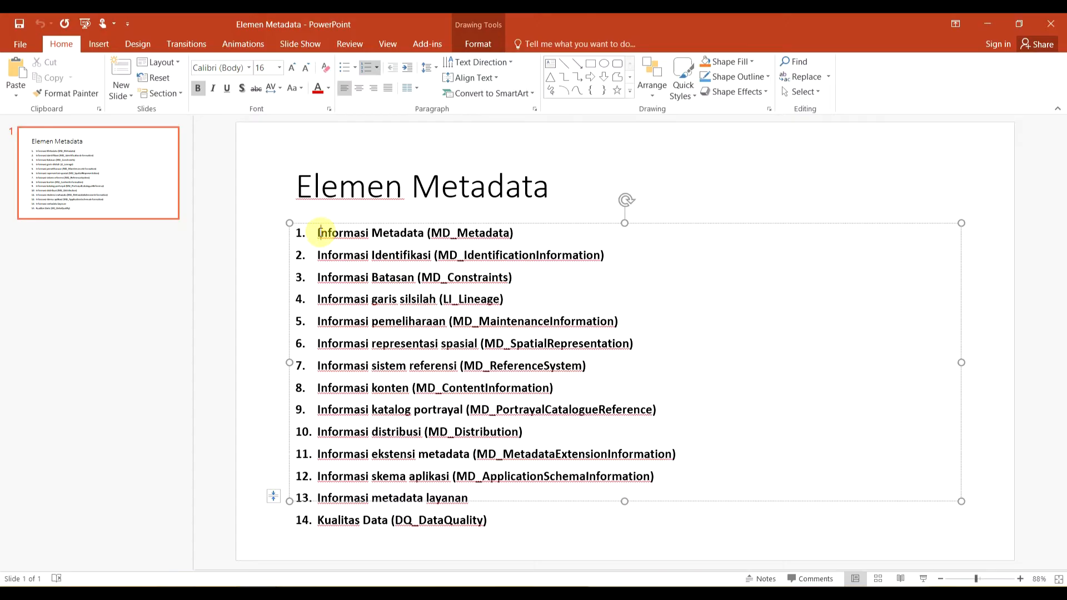
left_click(343, 255)
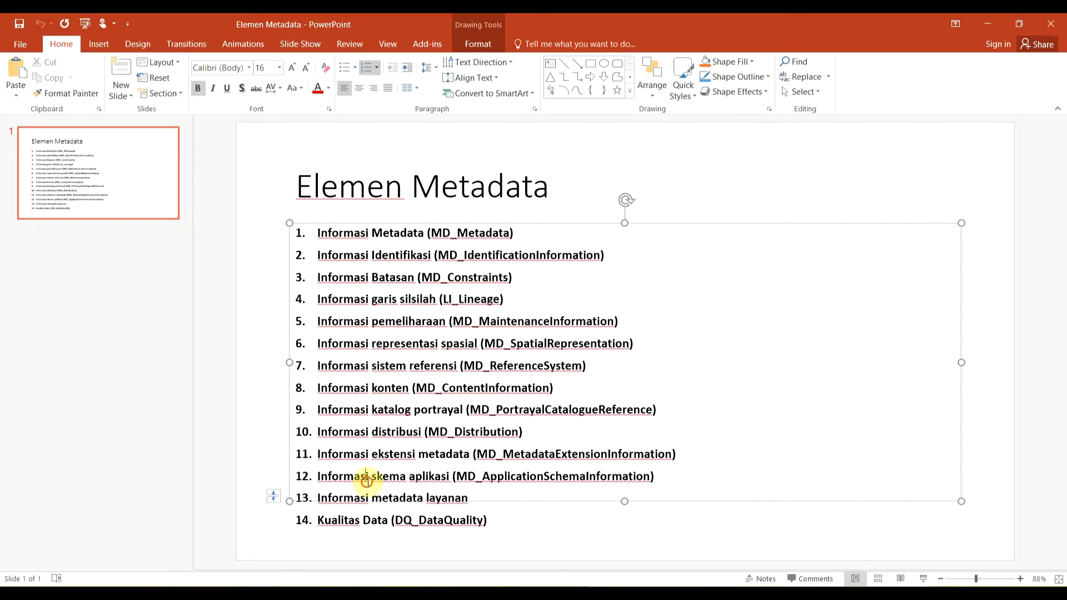
left_click(369, 500)
left_click(369, 499)
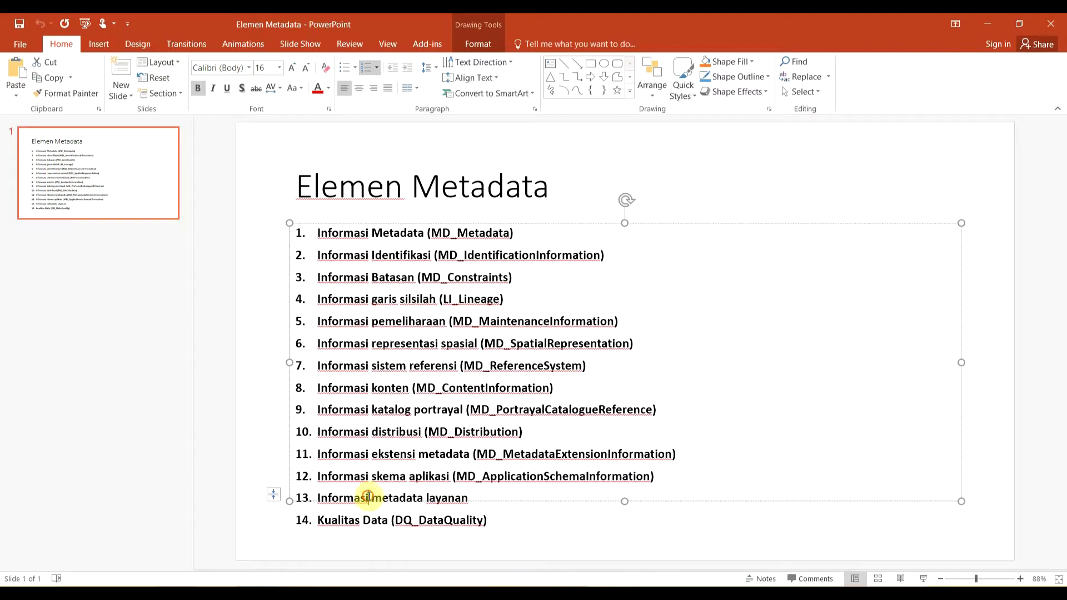
left_click(994, 23)
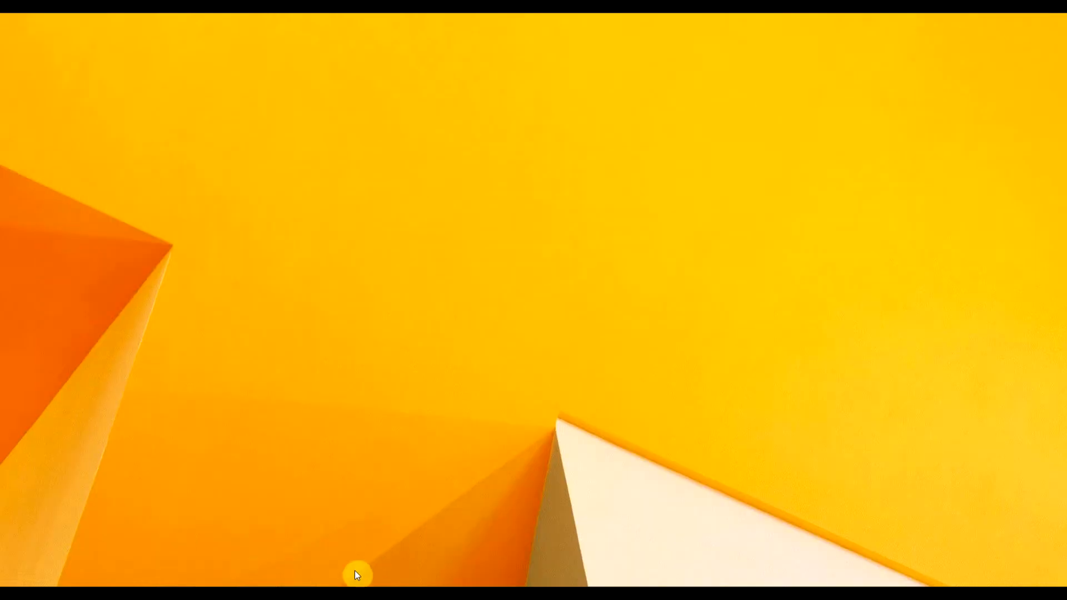
Step: Restore CatMDEdit's Resource Browser and open the record list's context menu
left_click(296, 593)
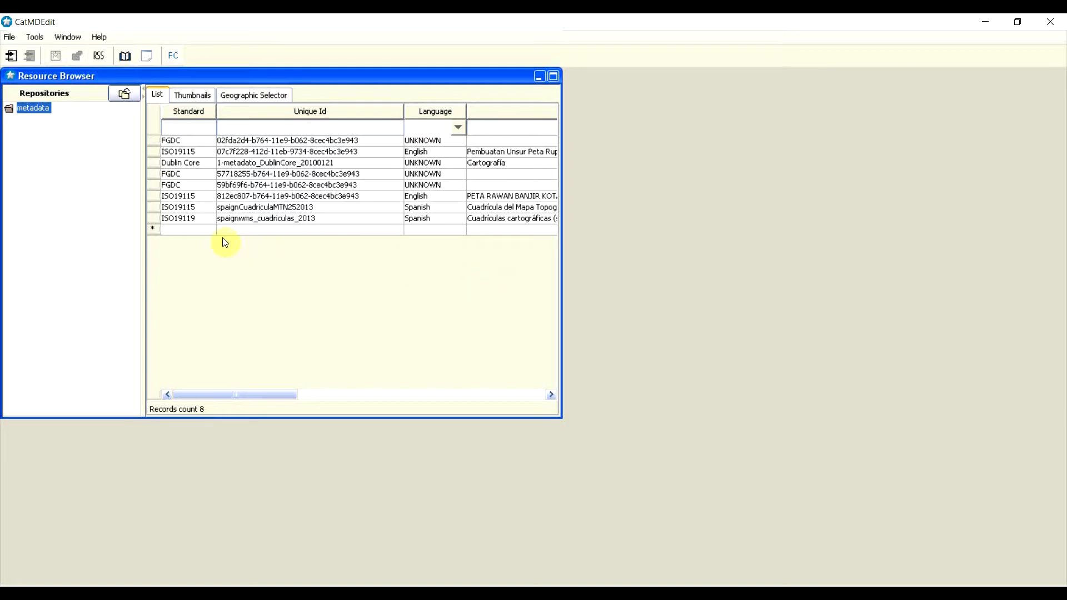
right_click(153, 230)
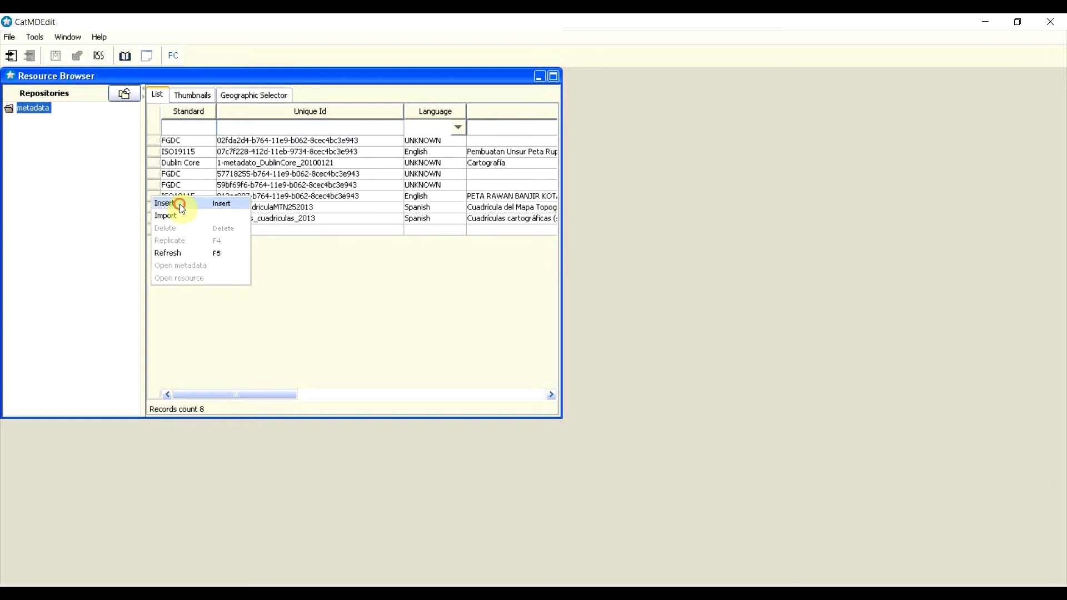
Step: Insert a new record and select the 'Use next identification' option instead of autogeneration
left_click(179, 204)
mouse_move(464, 159)
left_mouse_down()
mouse_move(572, 155)
mouse_move(468, 167)
left_mouse_up()
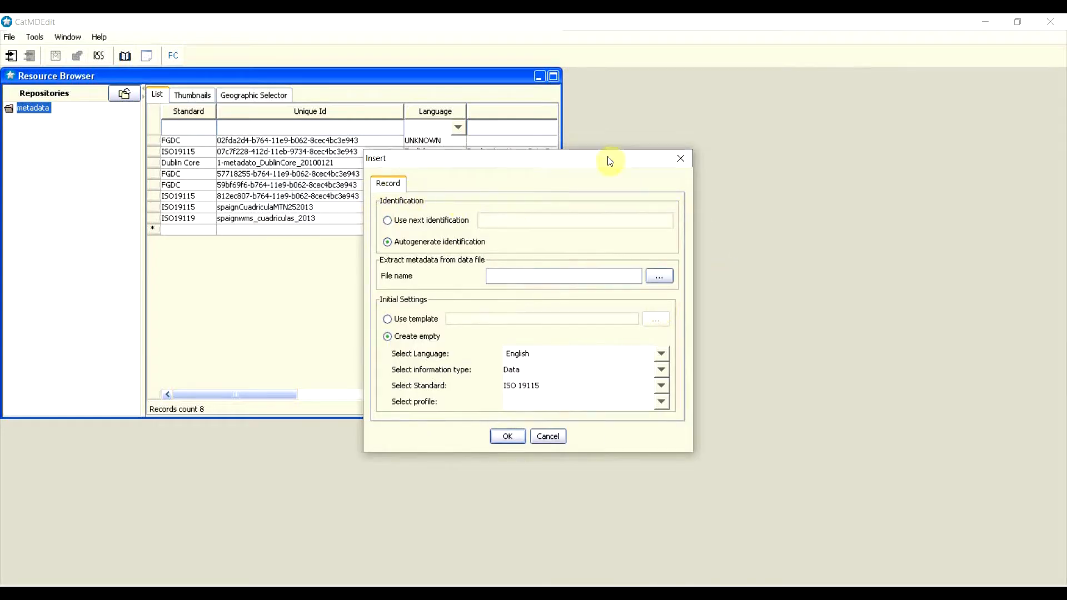
left_click(389, 221)
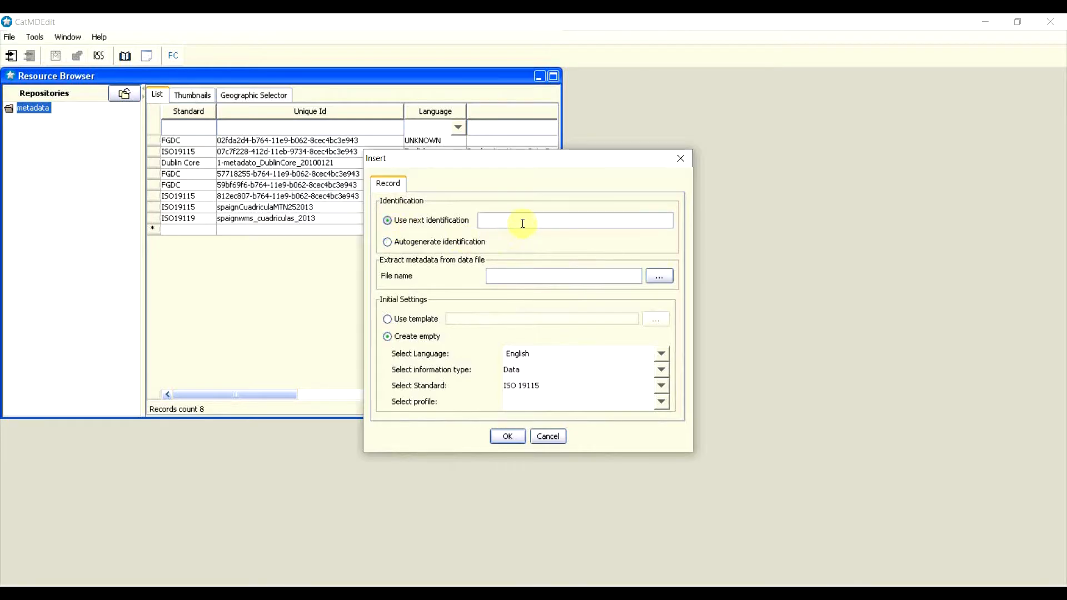
left_click(425, 243)
left_click(430, 222)
left_click(449, 243)
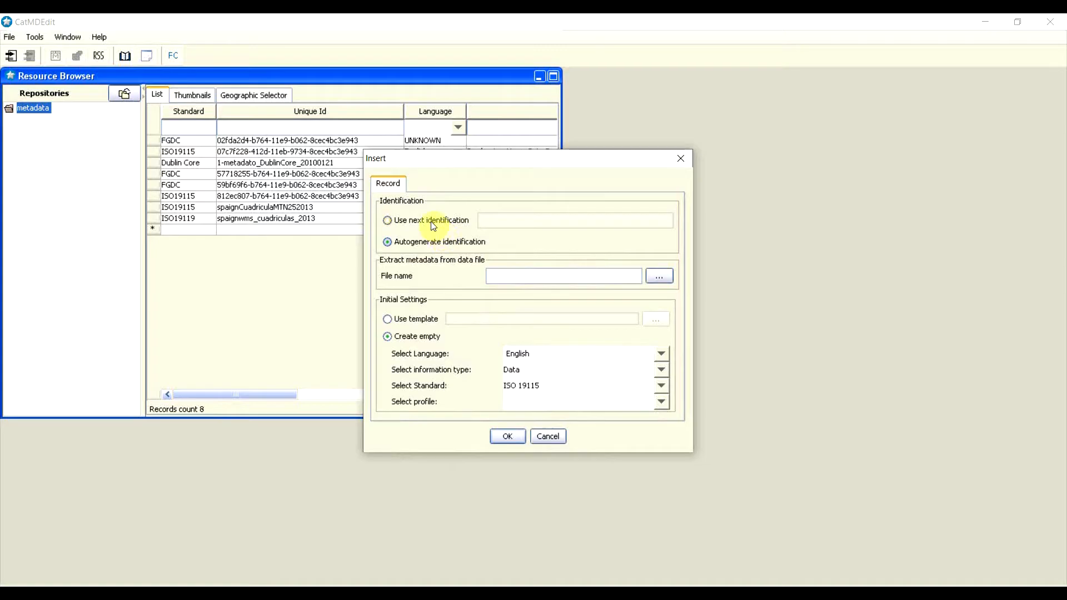
left_click(437, 223)
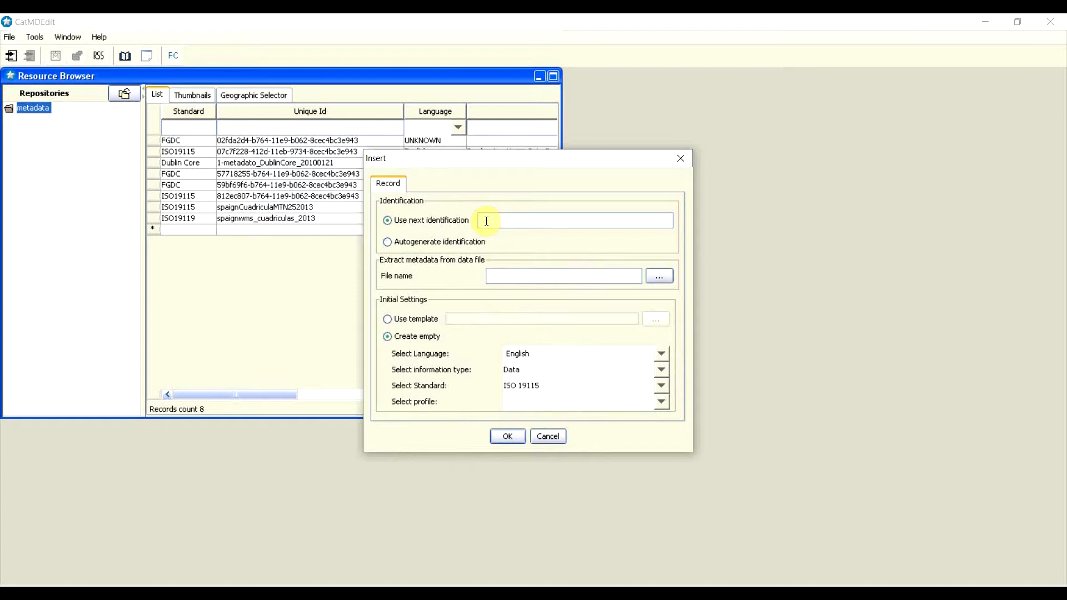
Step: Enter RBI50002015BOGOR in the 'Use next identification' field
type("RBI50002015BOGOR")
Step: Create the record with language English, information type Data and standard ISO 19115
left_click(663, 353)
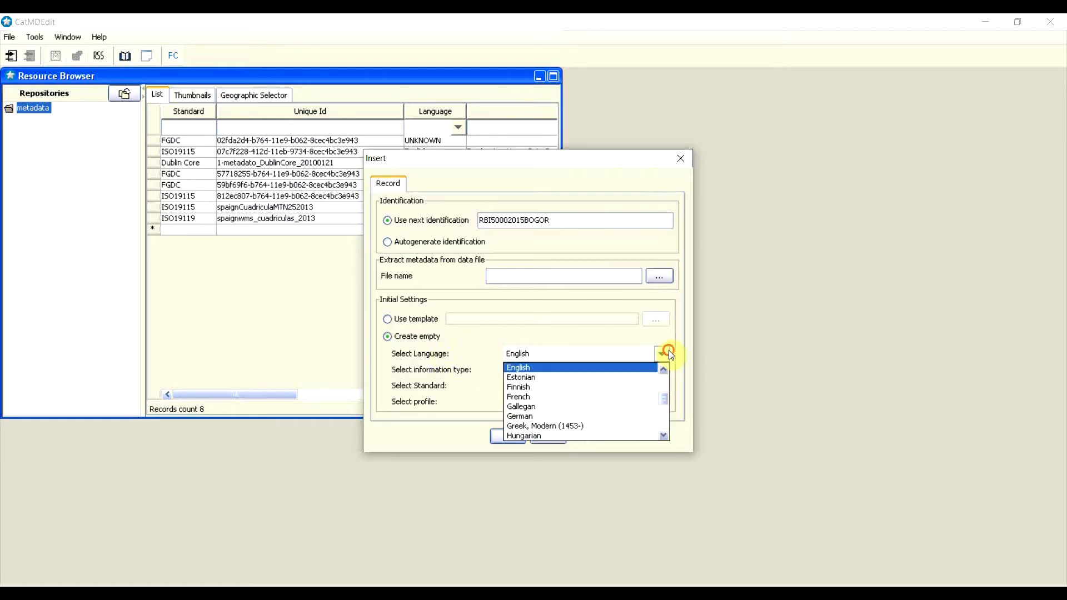
scroll(645, 371, "down", 3)
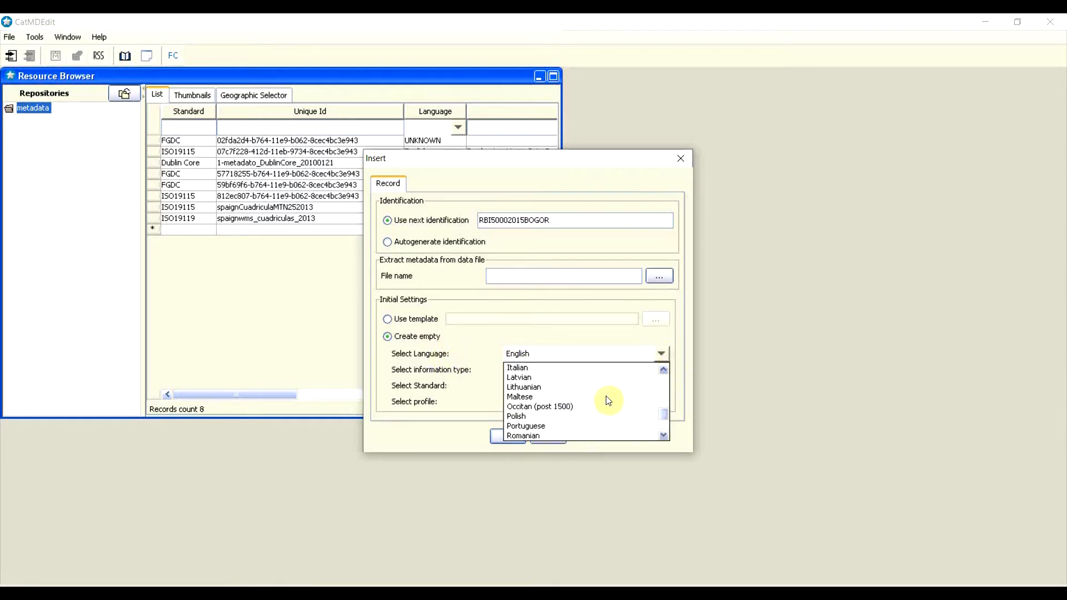
scroll(609, 400, "down", 2)
scroll(609, 400, "up", 7)
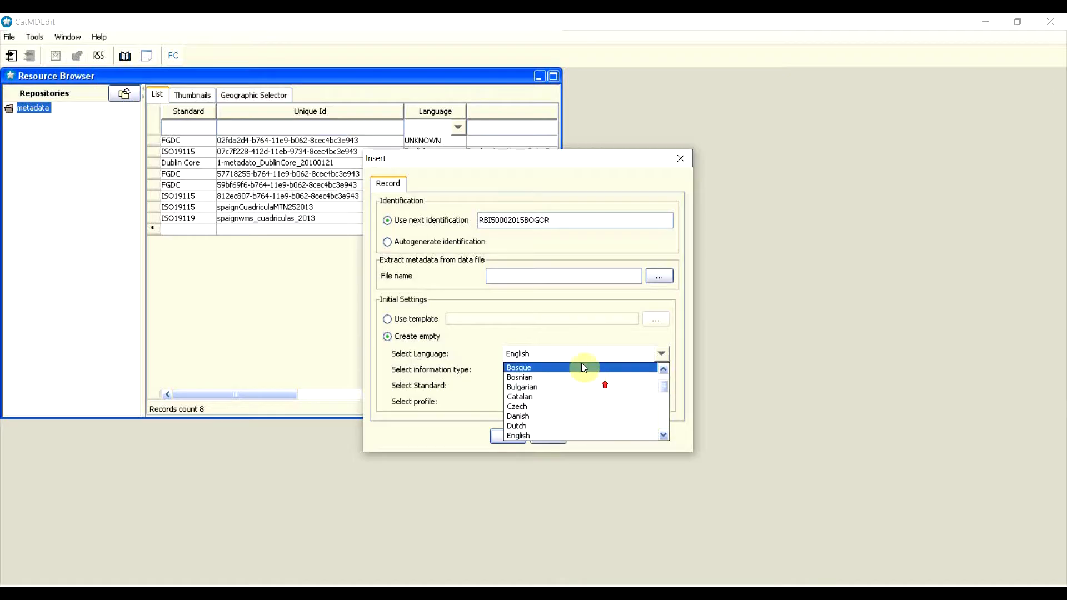
left_click(514, 335)
left_click(522, 356)
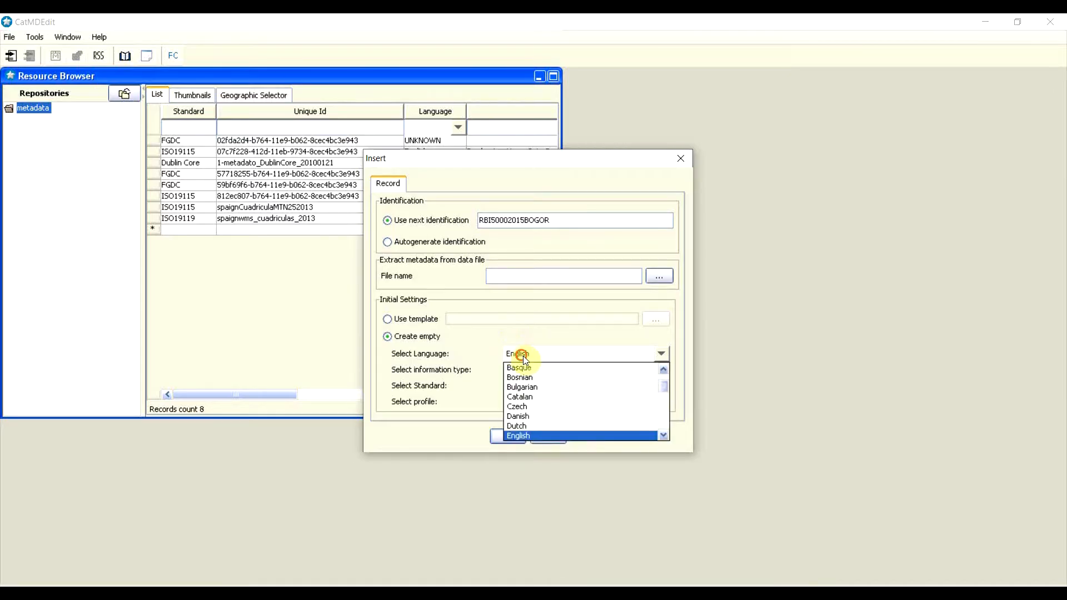
left_click(507, 337)
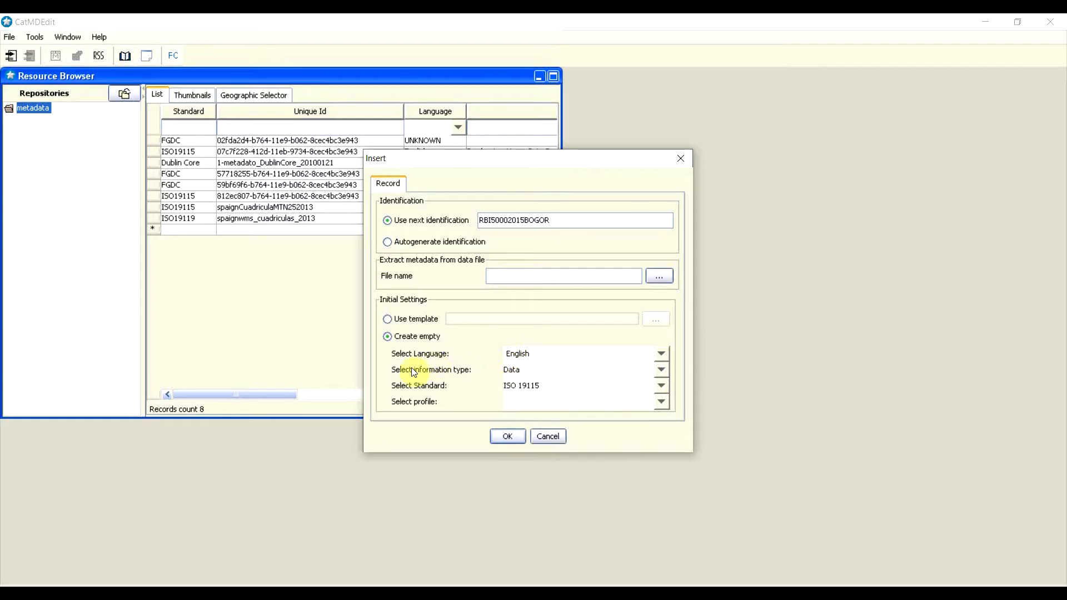
left_click(661, 369)
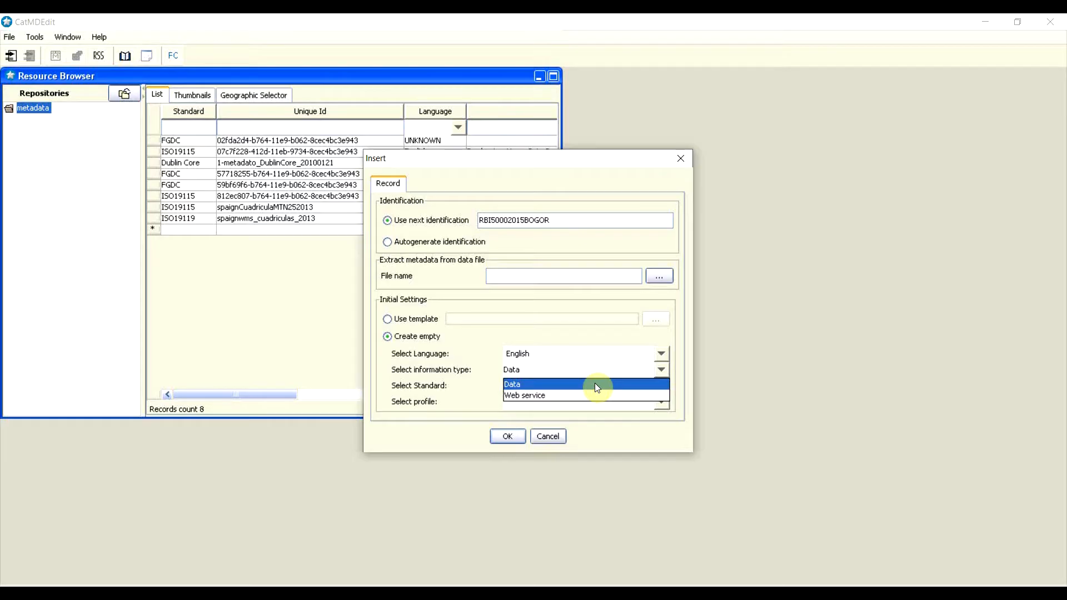
left_click(596, 384)
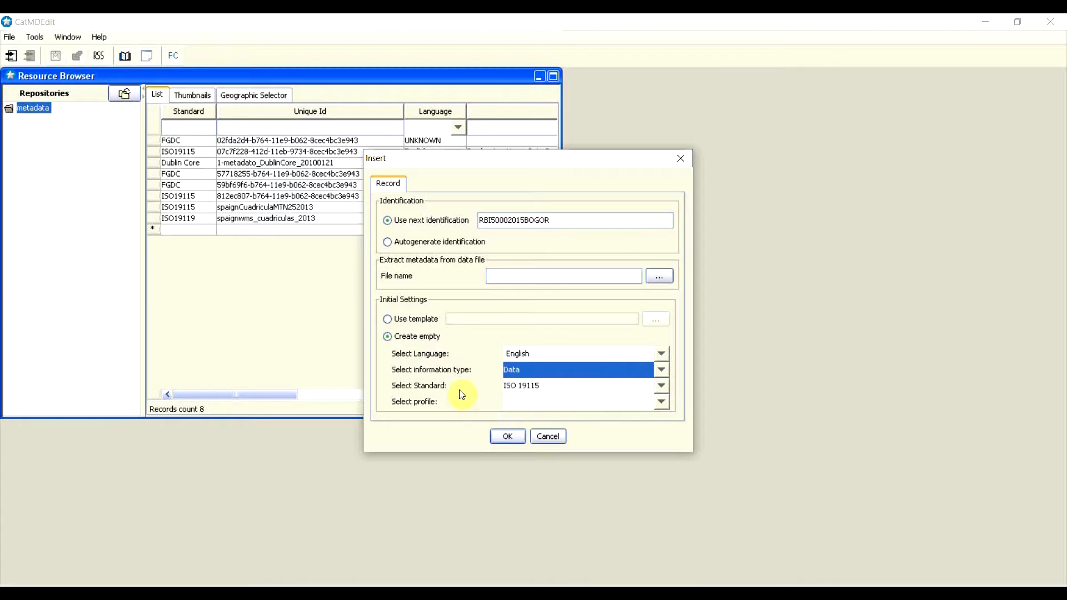
left_click(661, 385)
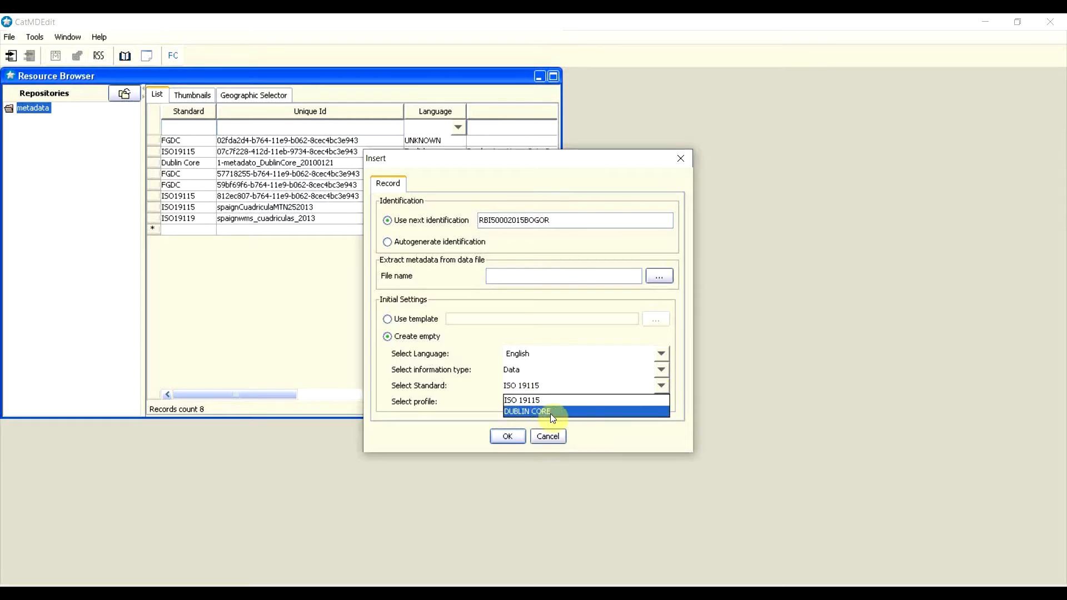
left_click(522, 400)
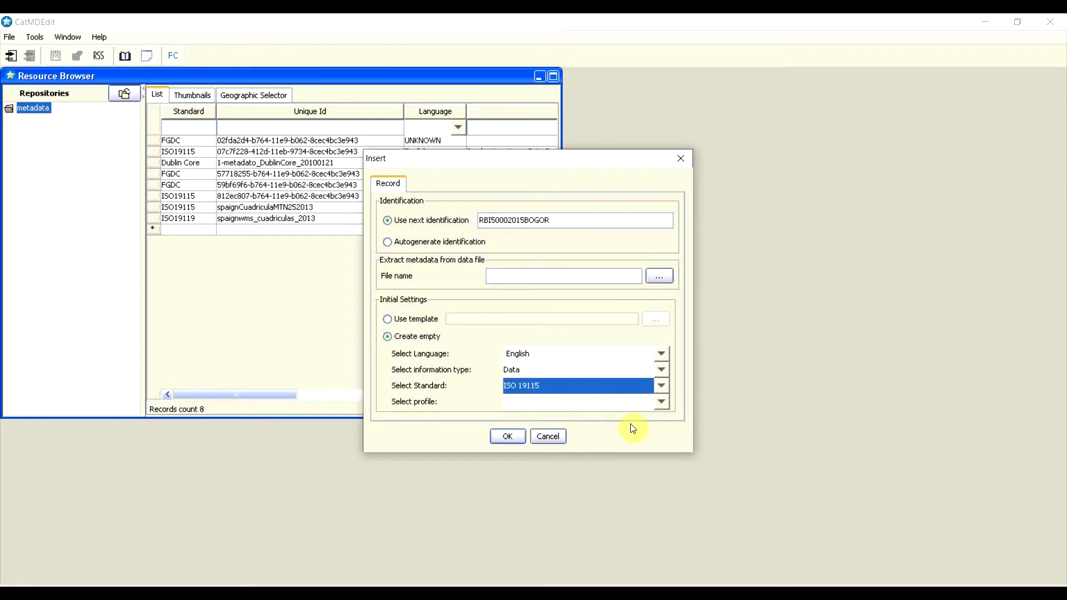
left_click(512, 436)
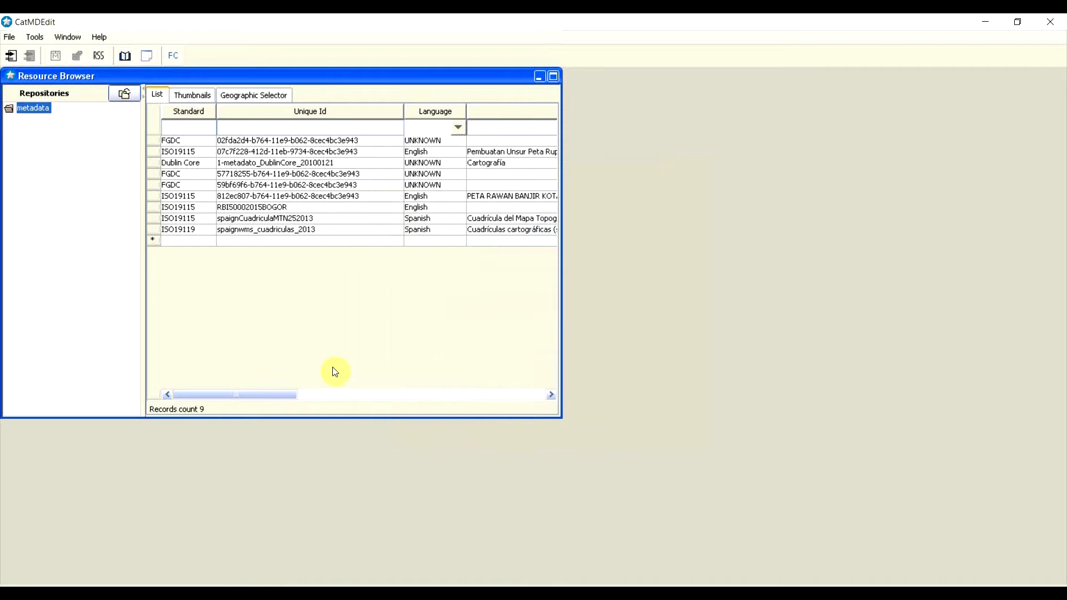
Step: Select the RBI50002015BOGOR row in the Resource Browser list
left_click(154, 209)
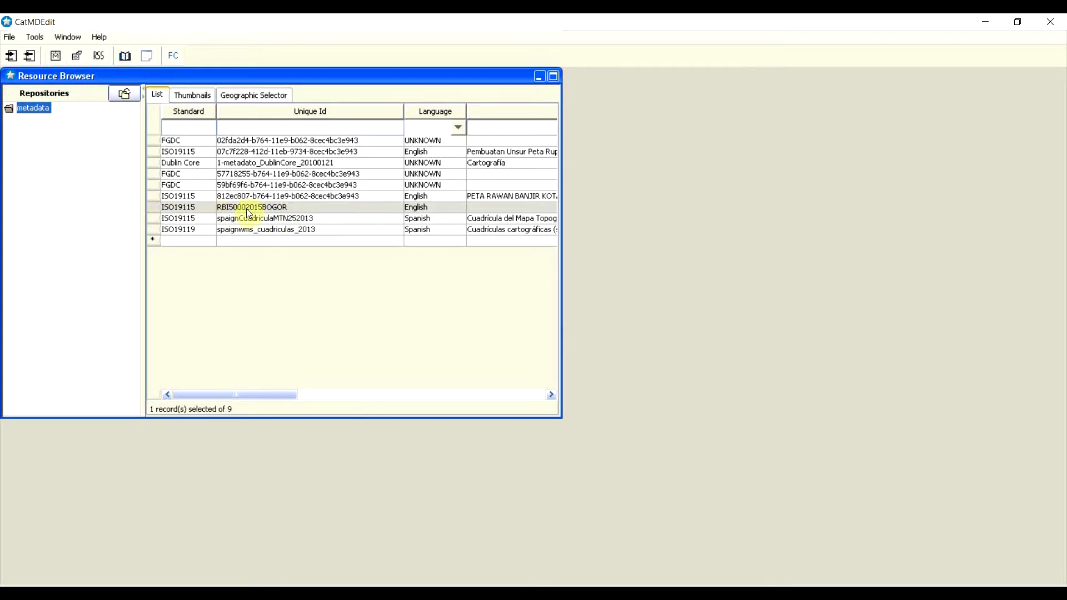
left_click(287, 207)
Step: Open RBI50002015BOGOR, glance at its HTML summary, then return to the ISO19115 element tree
double_click(284, 206)
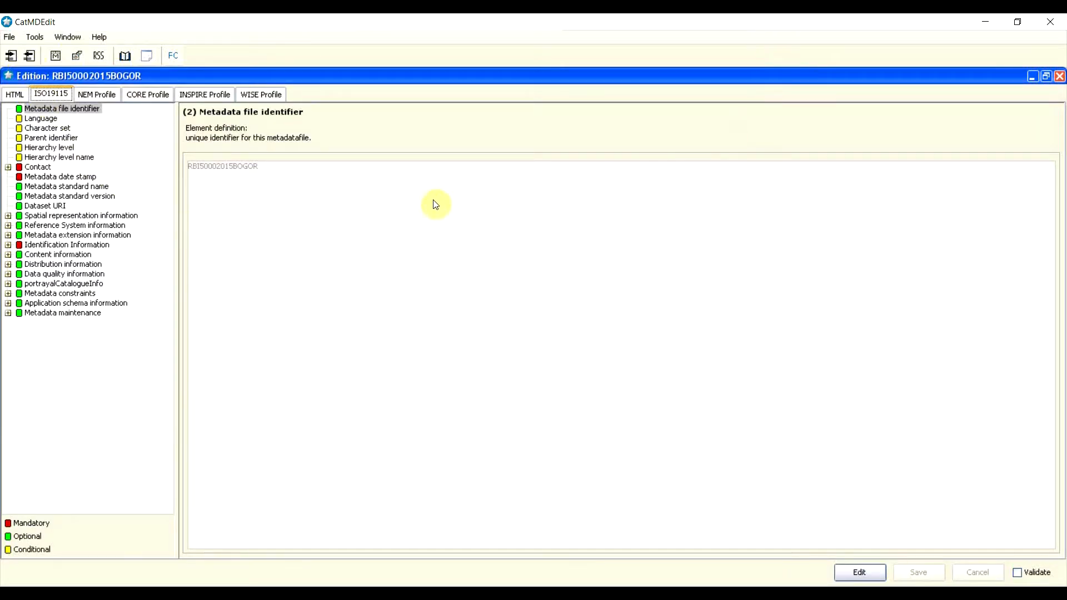
left_click(15, 95)
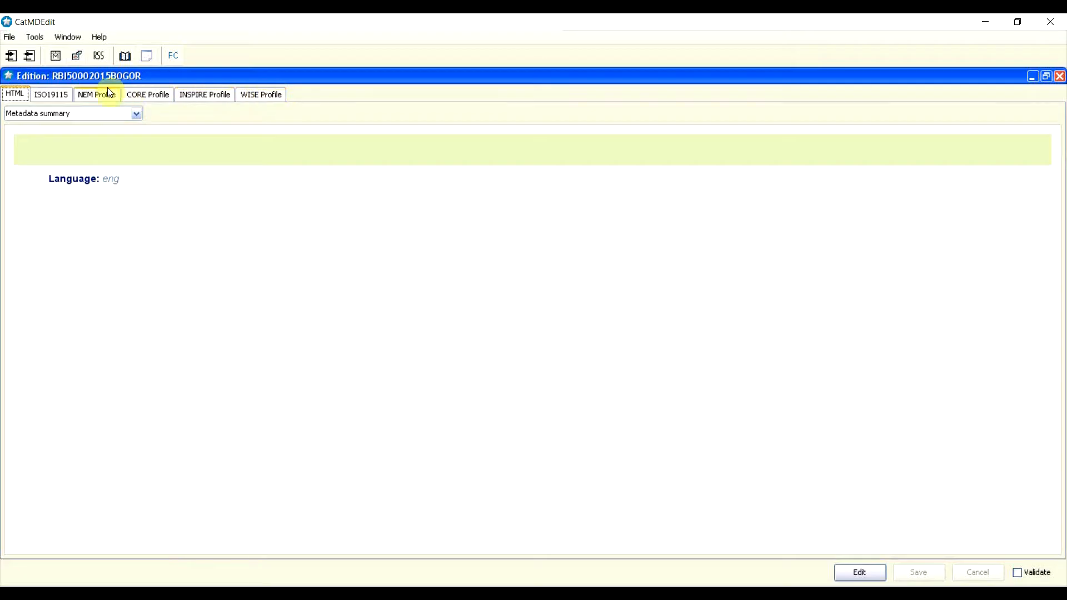
left_click(49, 94)
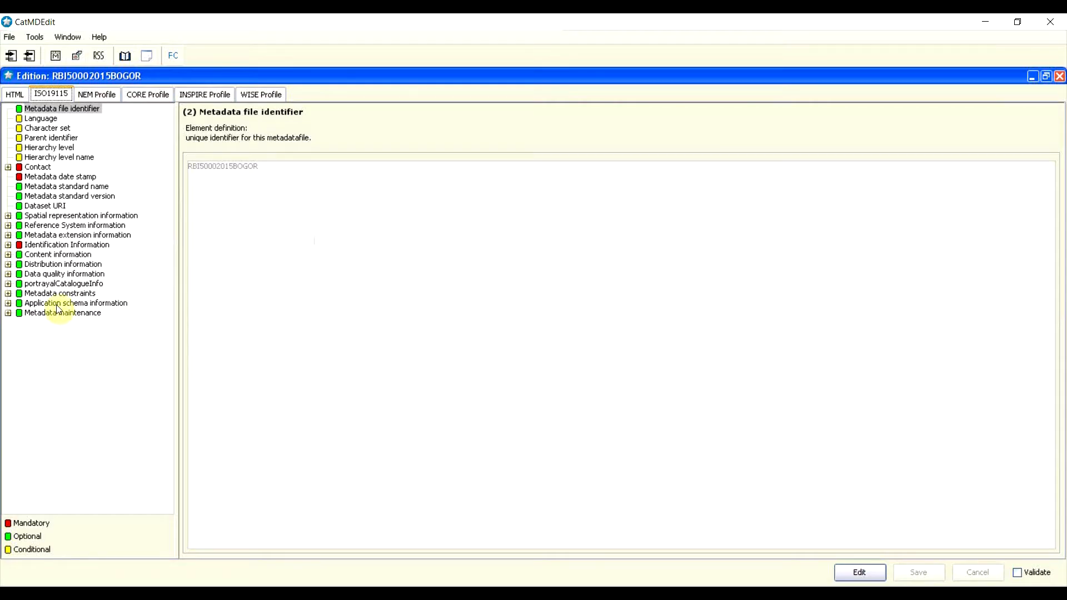
left_click(48, 275)
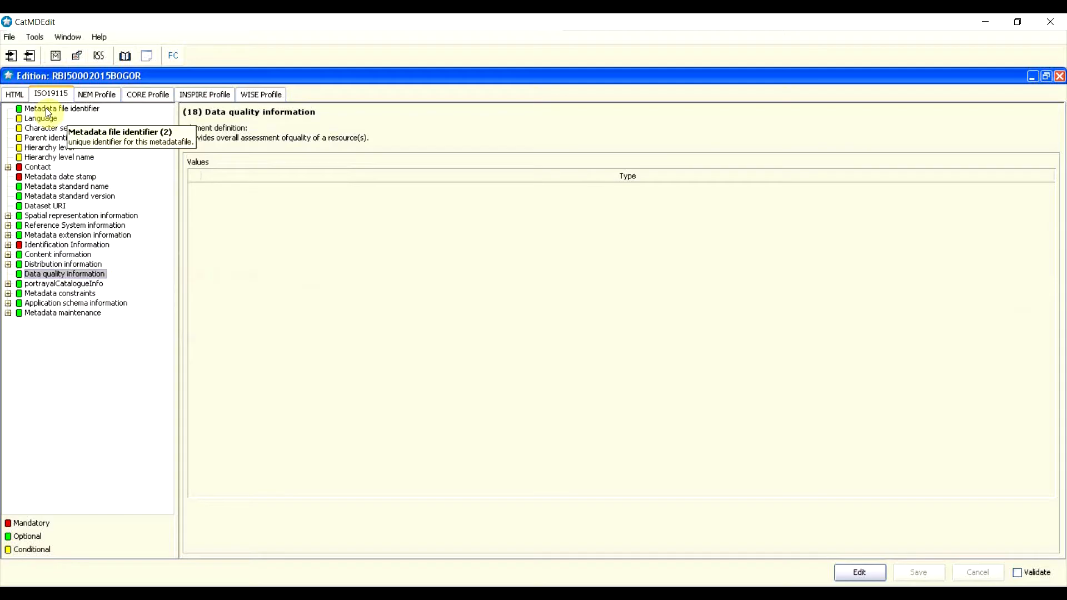
left_click(68, 108)
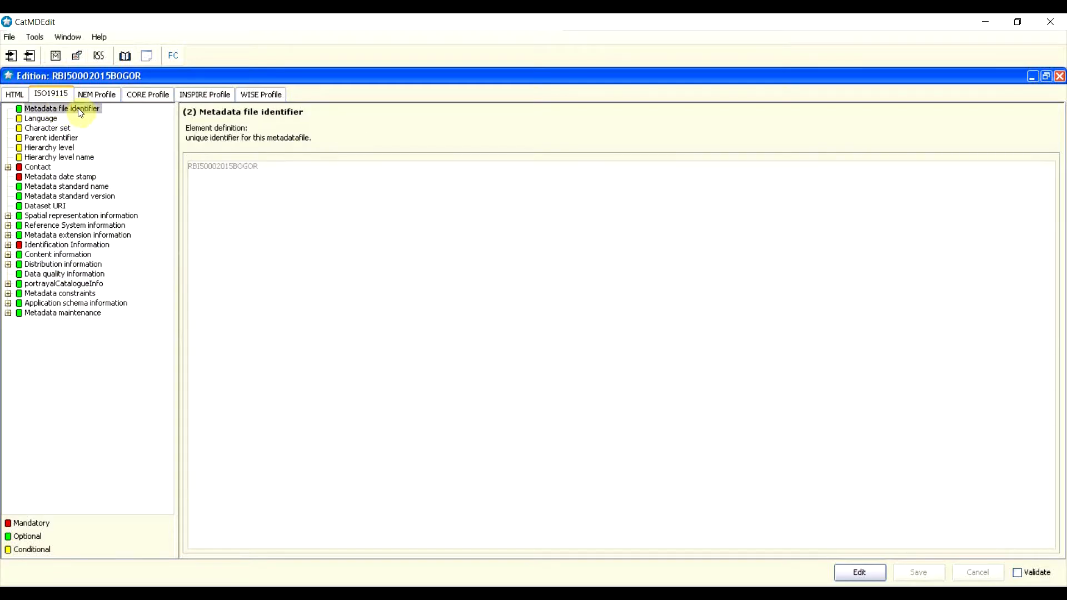
Step: Switch the record to edit mode, select its file identifier, and go to Language
left_click(861, 572)
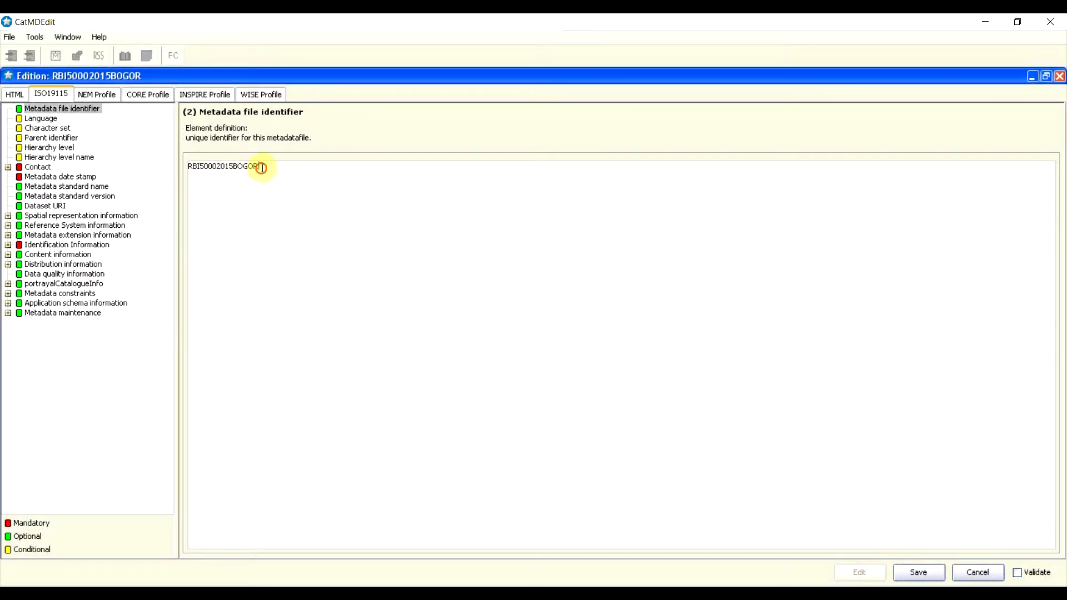
left_click_drag(261, 167, 307, 165)
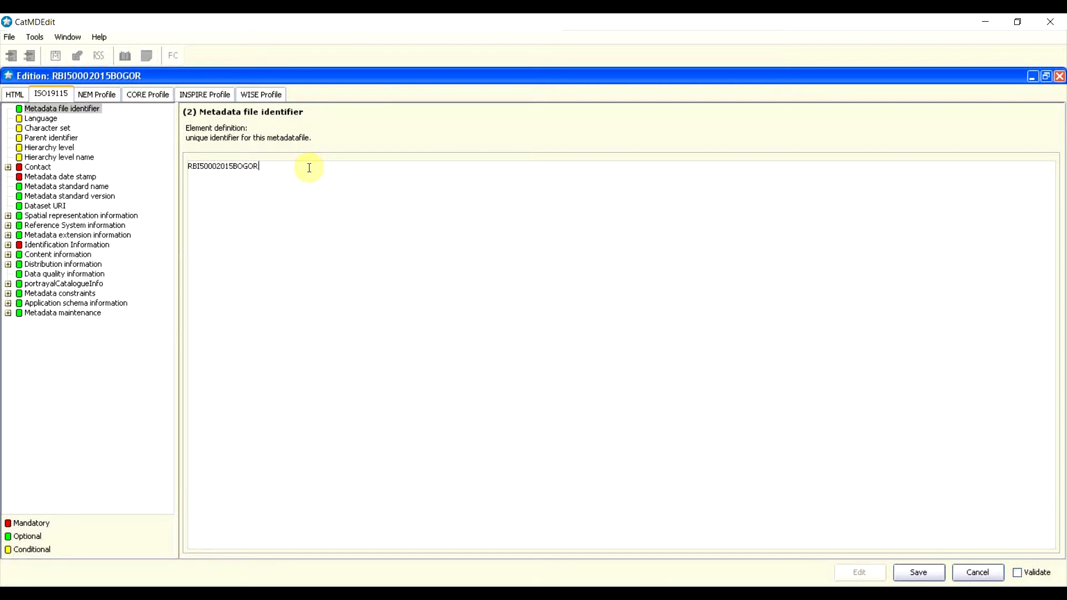
left_click(33, 120)
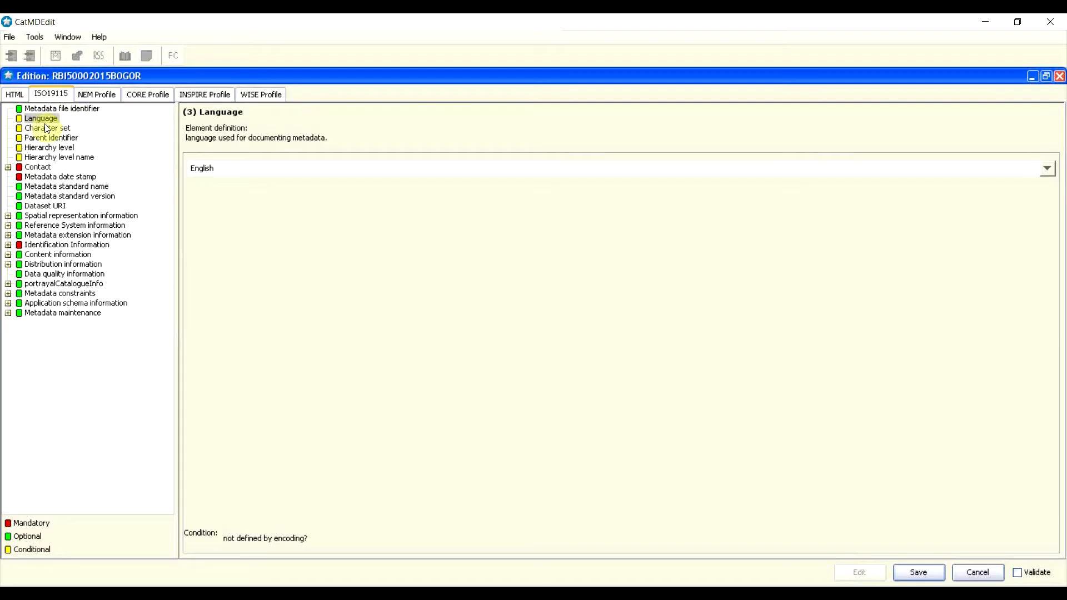
Step: Change the metadata language from English to Bahasa Indonesia
left_click(1049, 170)
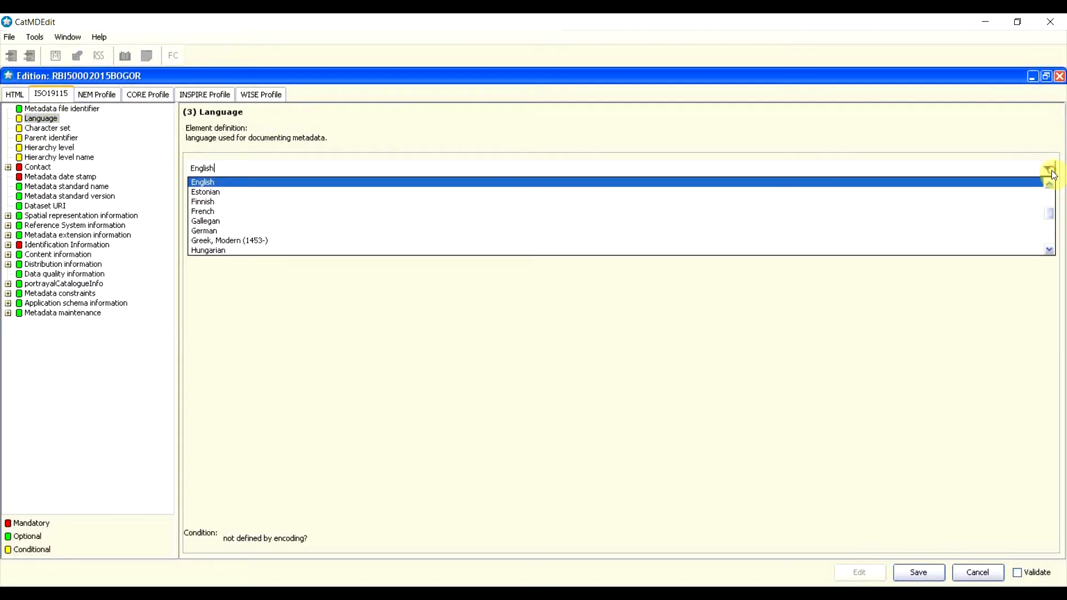
scroll(739, 230, "down", 5)
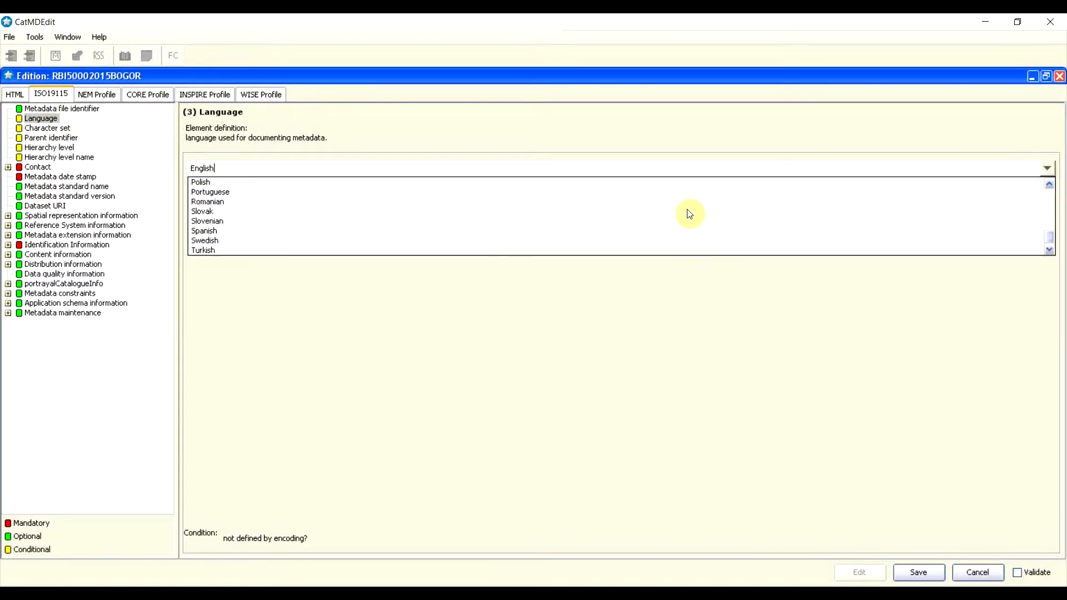
scroll(689, 215, "up", 4)
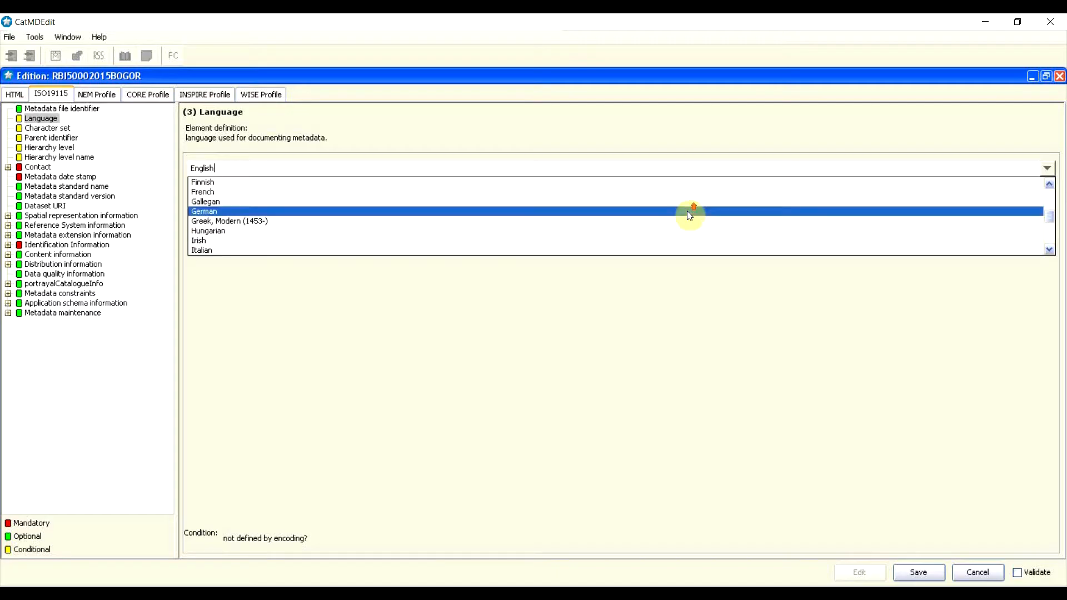
scroll(690, 214, "up", 3)
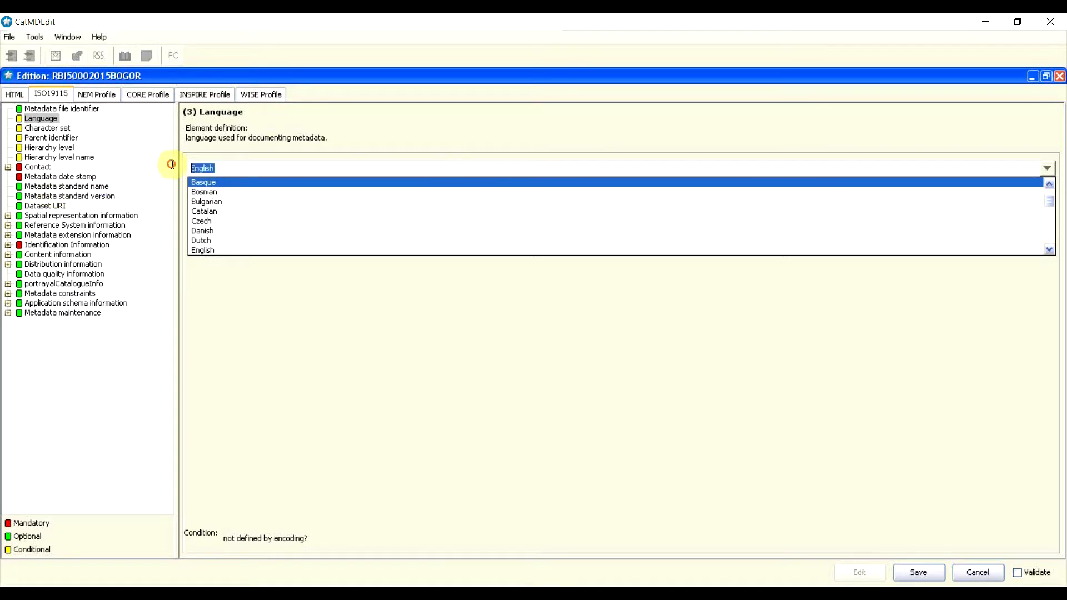
type("Bahas")
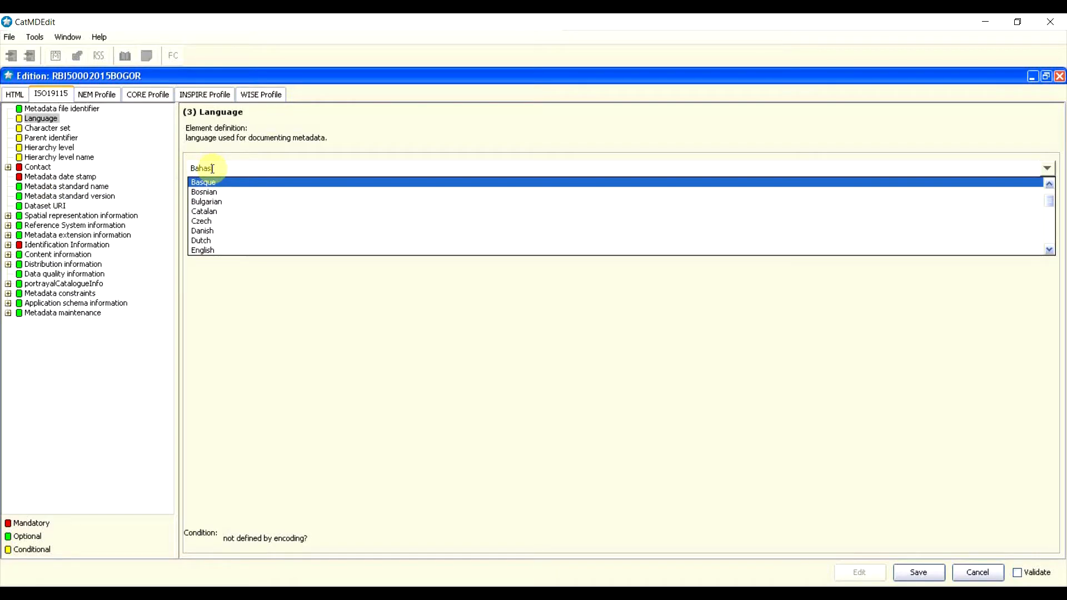
type("a Indonesia")
left_click(281, 325)
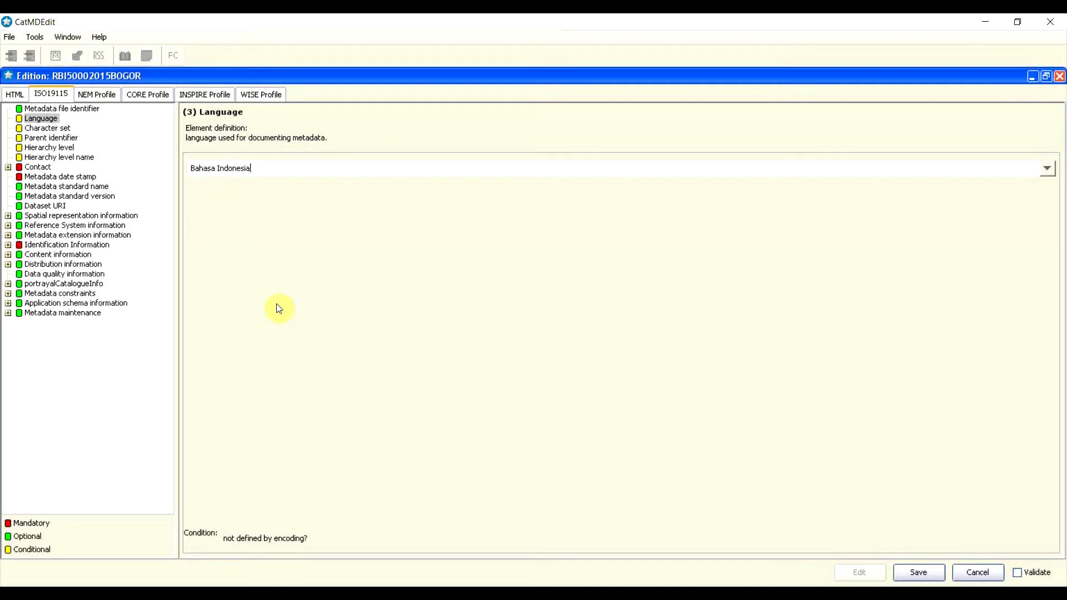
left_click(47, 128)
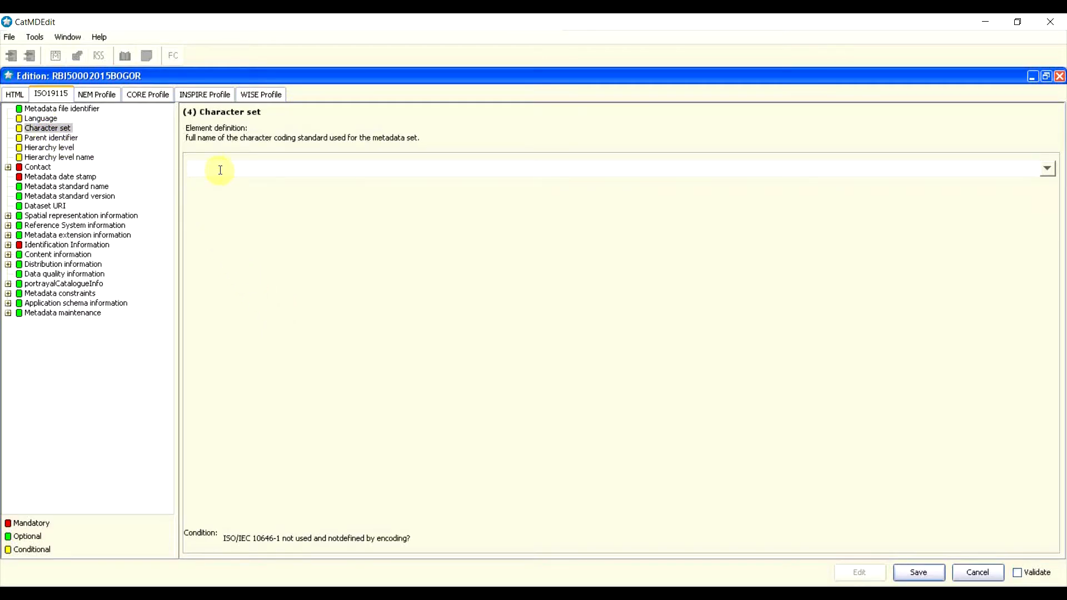
Step: Choose utf8 from the Character set list
left_click(1048, 168)
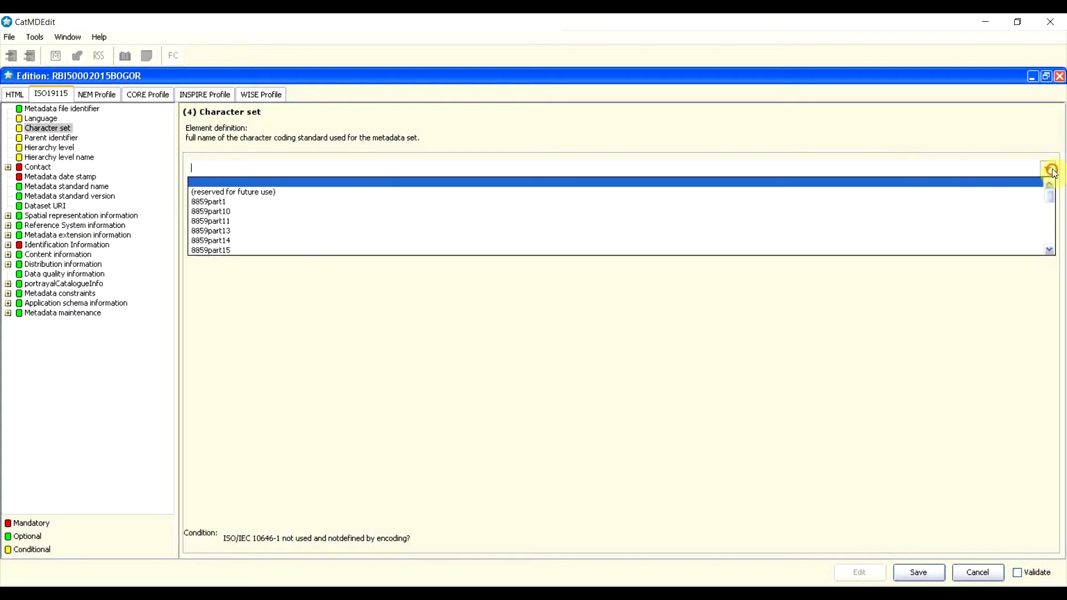
scroll(790, 215, "down", 3)
scroll(790, 216, "up", 10)
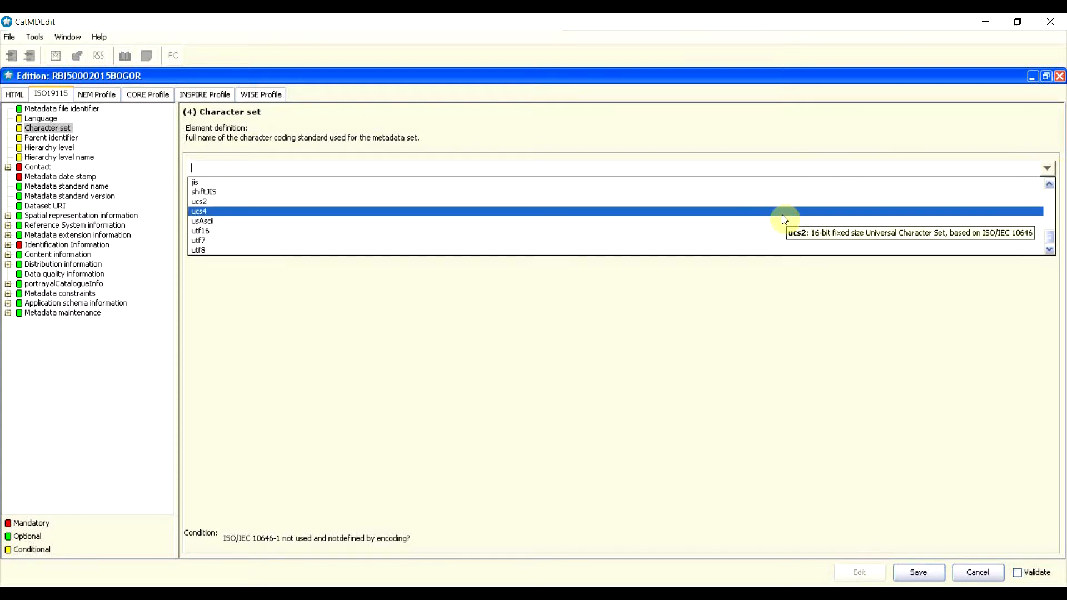
left_click(847, 309)
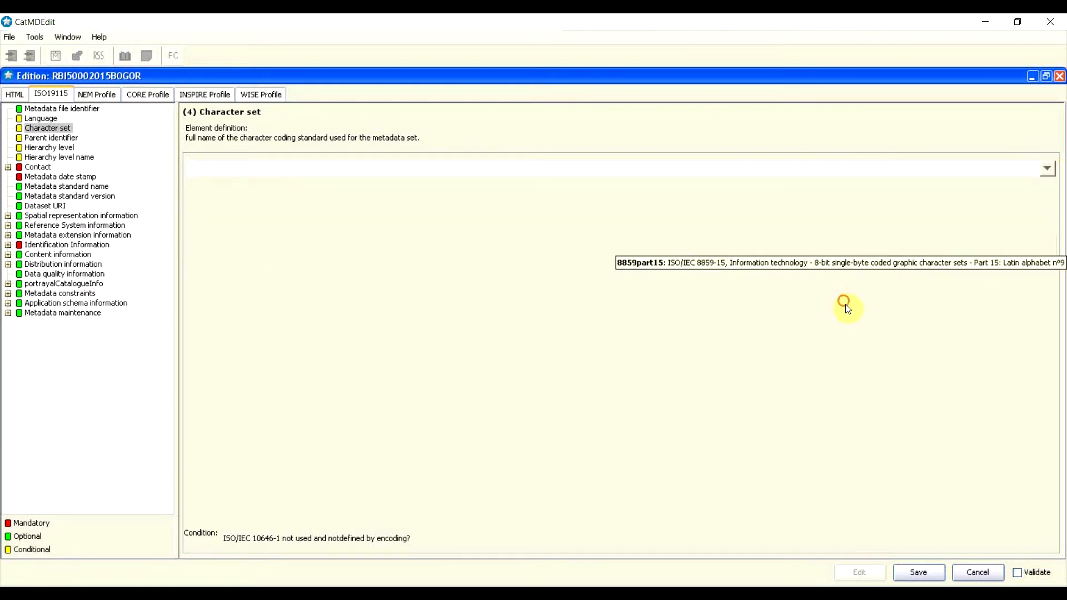
left_click(1046, 167)
scroll(319, 239, "down", 1)
scroll(317, 231, "down", 5)
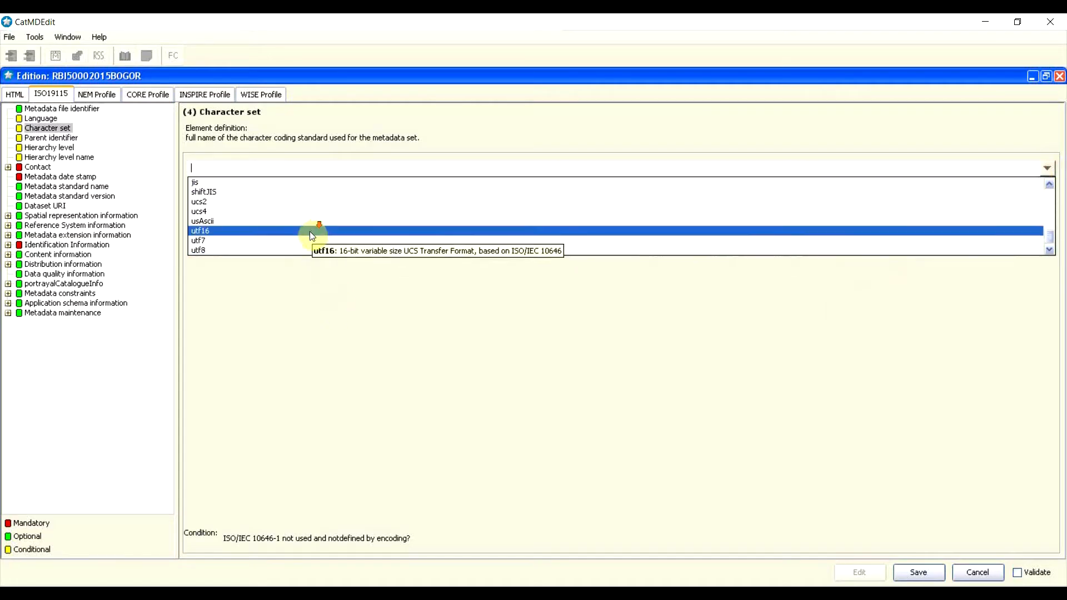
left_click(224, 250)
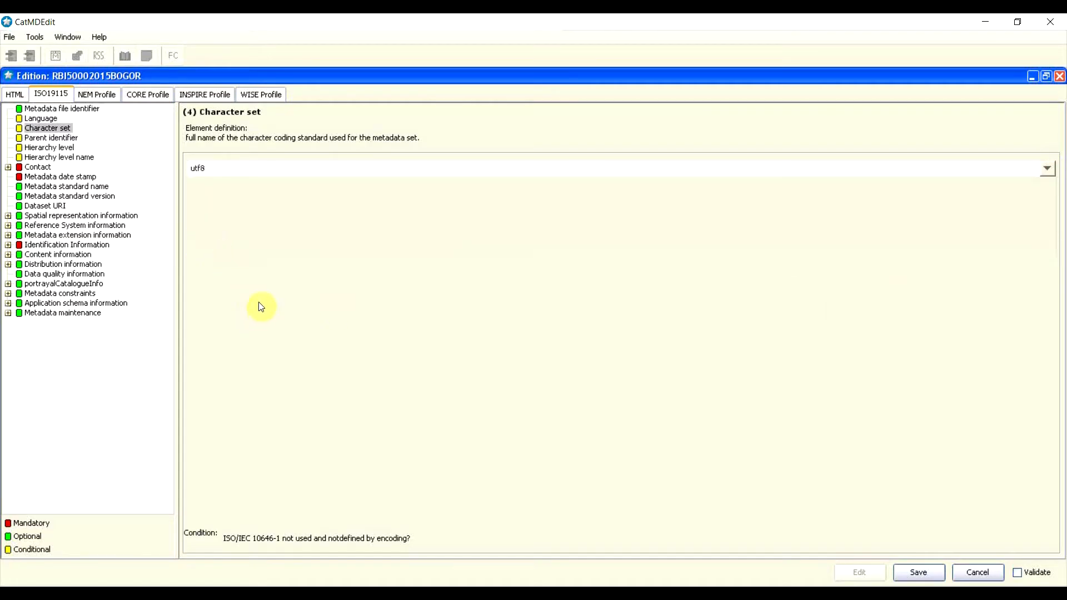
left_click(48, 139)
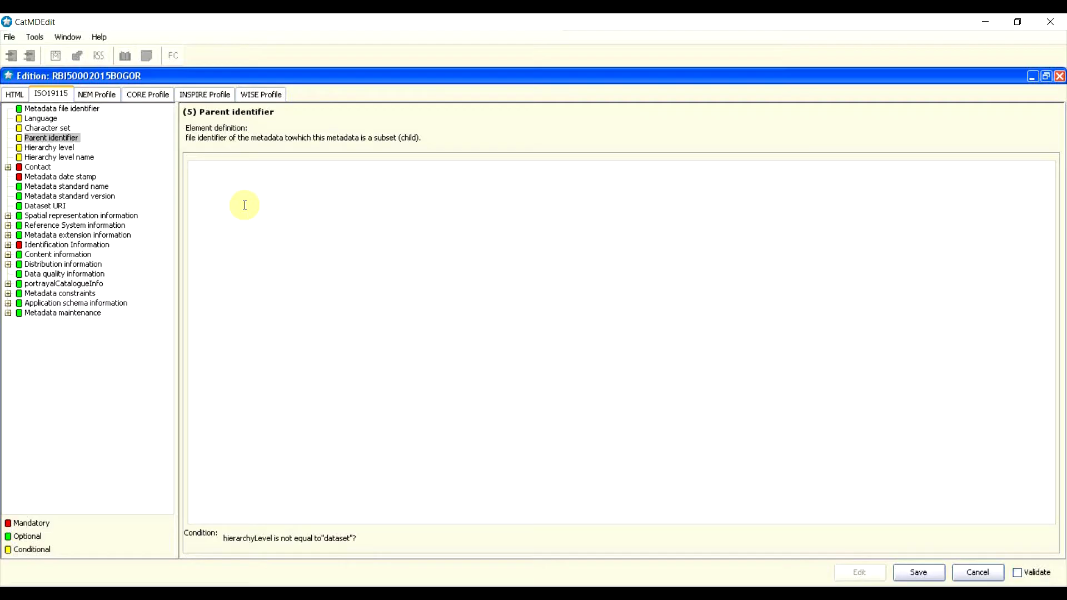
Step: Enter RBI5000INDONESIA as the parent identifier, fixing a mistyped JAWA suffix
type("RBI5000INDONESIA")
key("BackSpace")
key("BackSpace")
key("BackSpace")
key("BackSpace")
key("BackSpace")
key("BackSpace")
key("BackSpace")
key("BackSpace")
key("BackSpace")
type("JAWA")
key("BackSpace")
key("BackSpace")
key("BackSpace")
key("BackSpace")
type("INDONESIA")
left_click(54, 148)
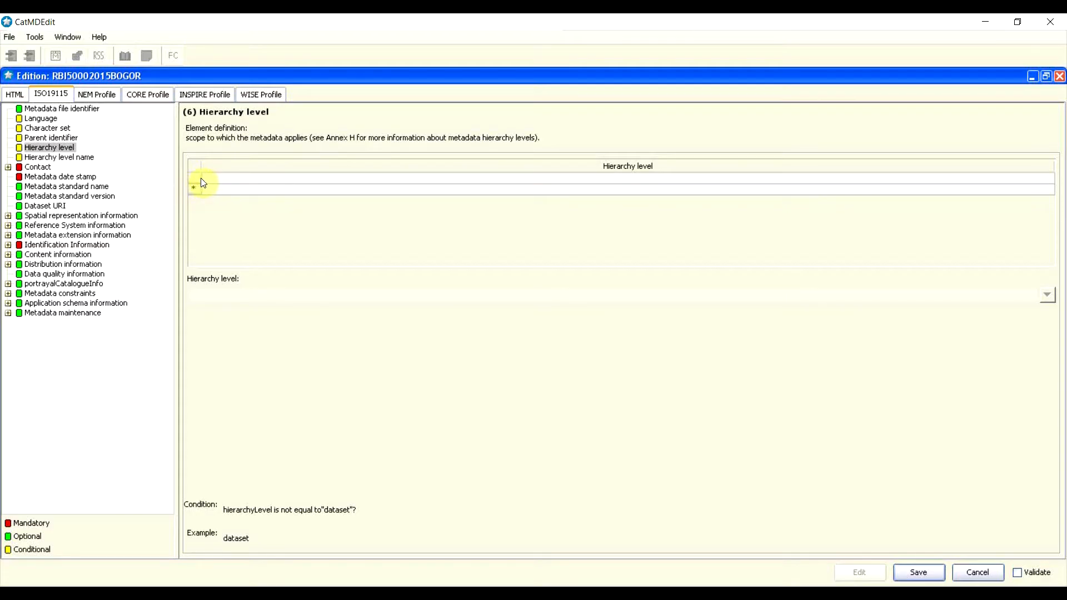
Step: Add a Hierarchy level row and set its value to dataset
left_click(202, 178)
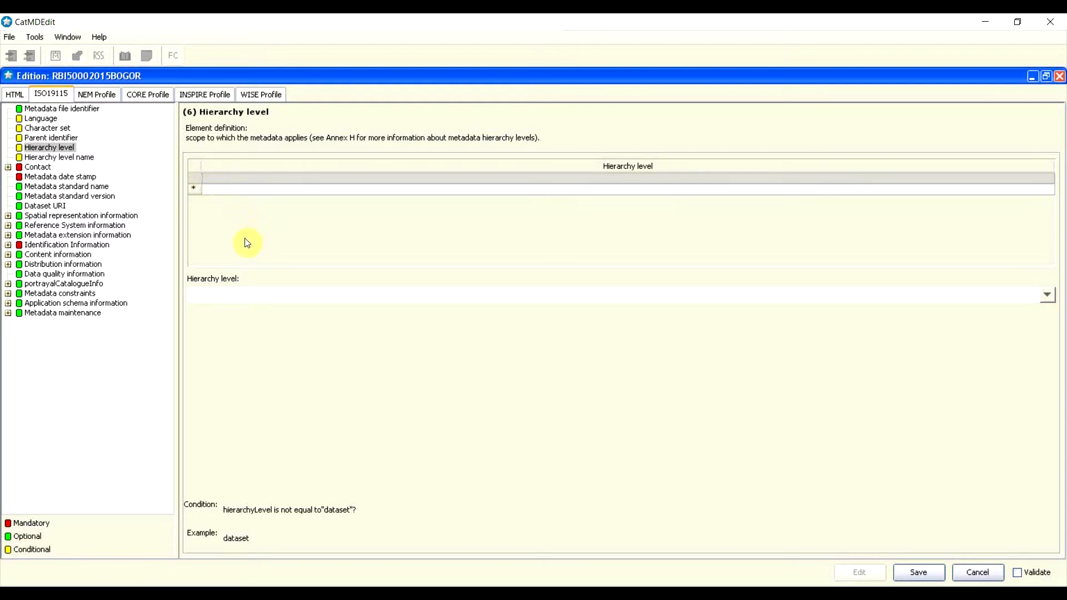
left_click(258, 298)
left_click(1048, 296)
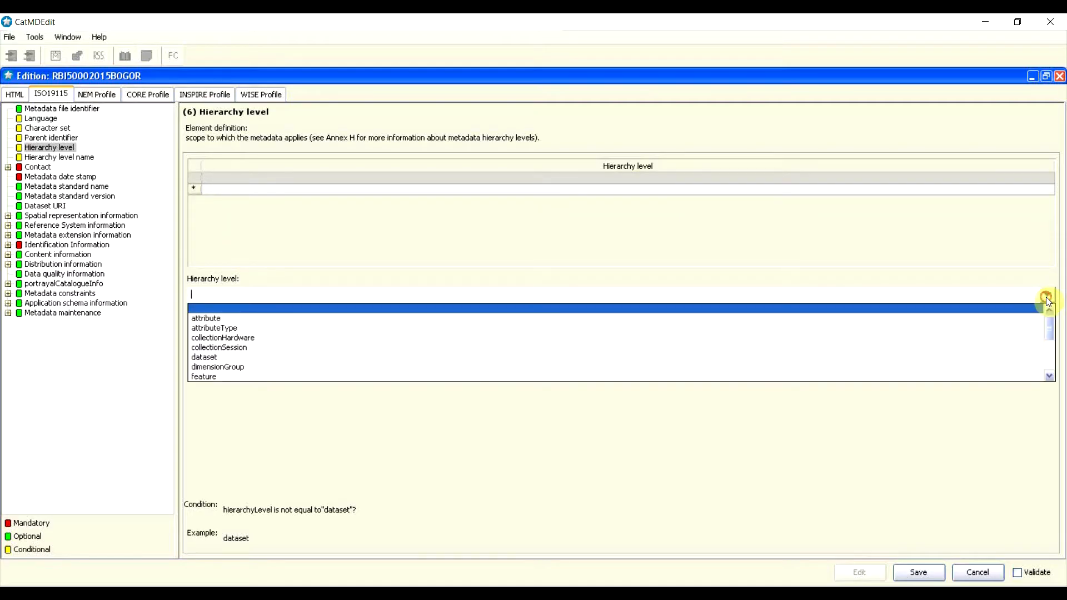
scroll(273, 339, "down", 1)
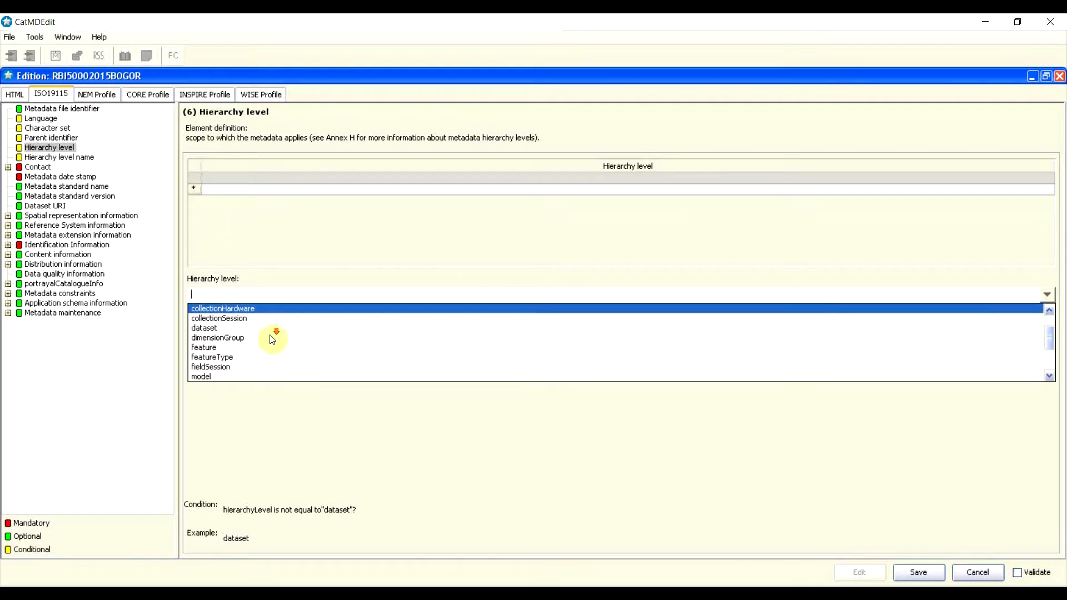
left_click(230, 329)
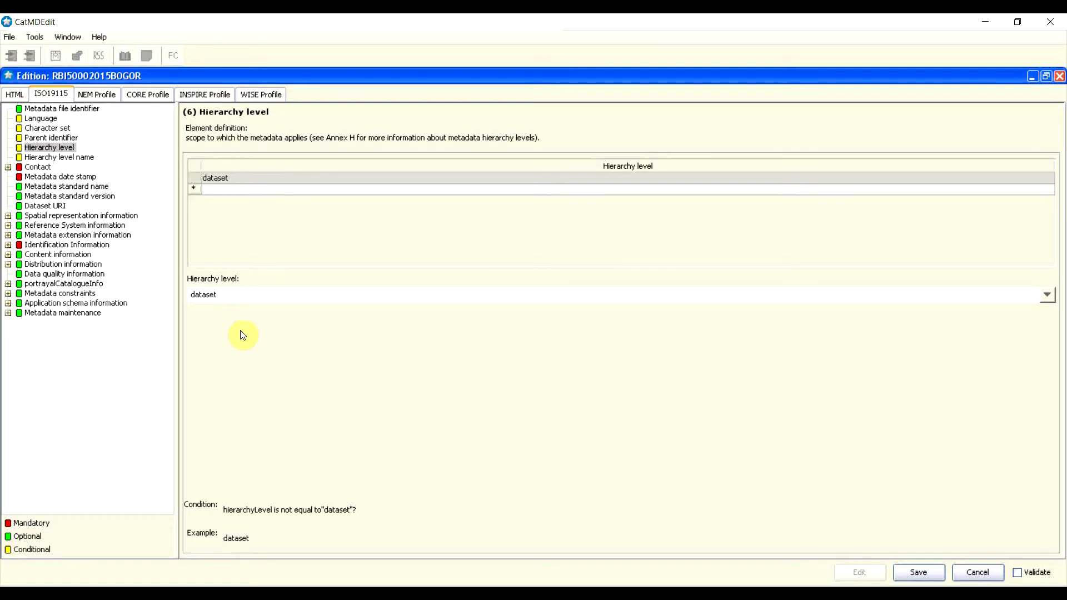
left_click(1048, 294)
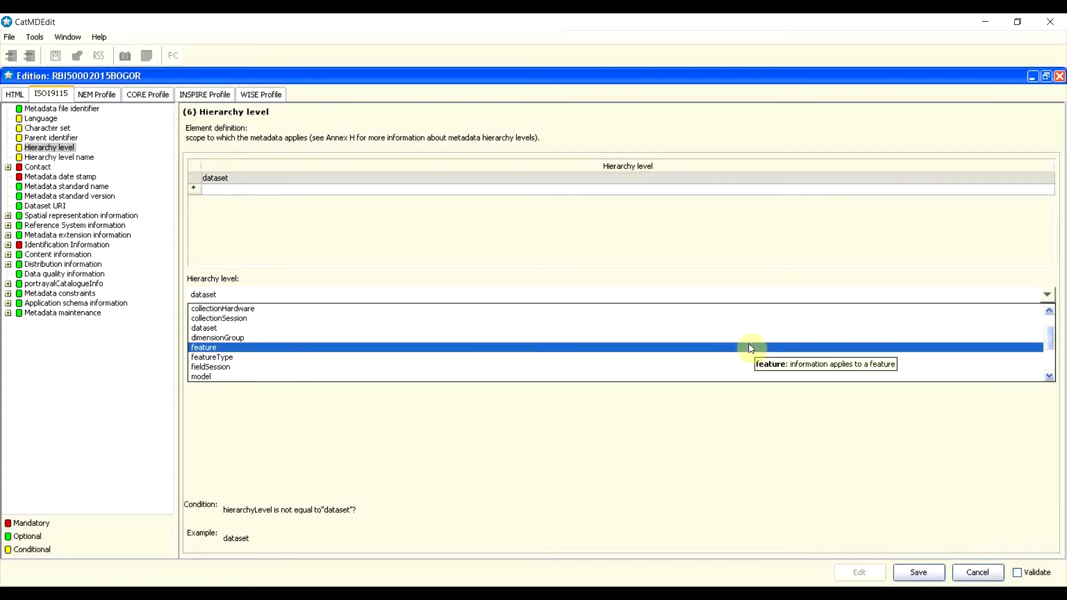
scroll(728, 350, "up", 3)
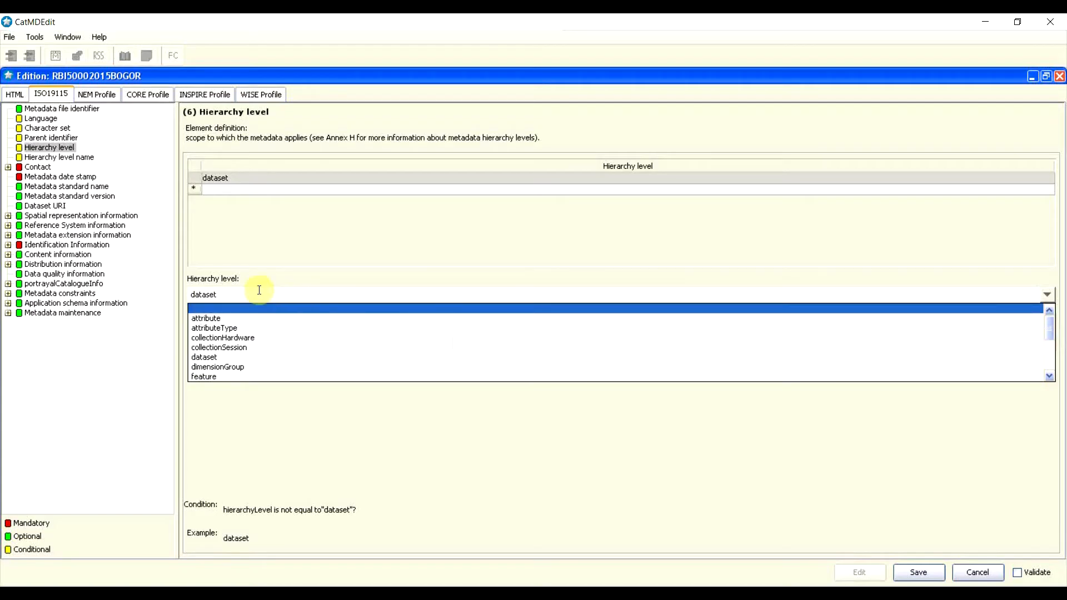
left_click(266, 272)
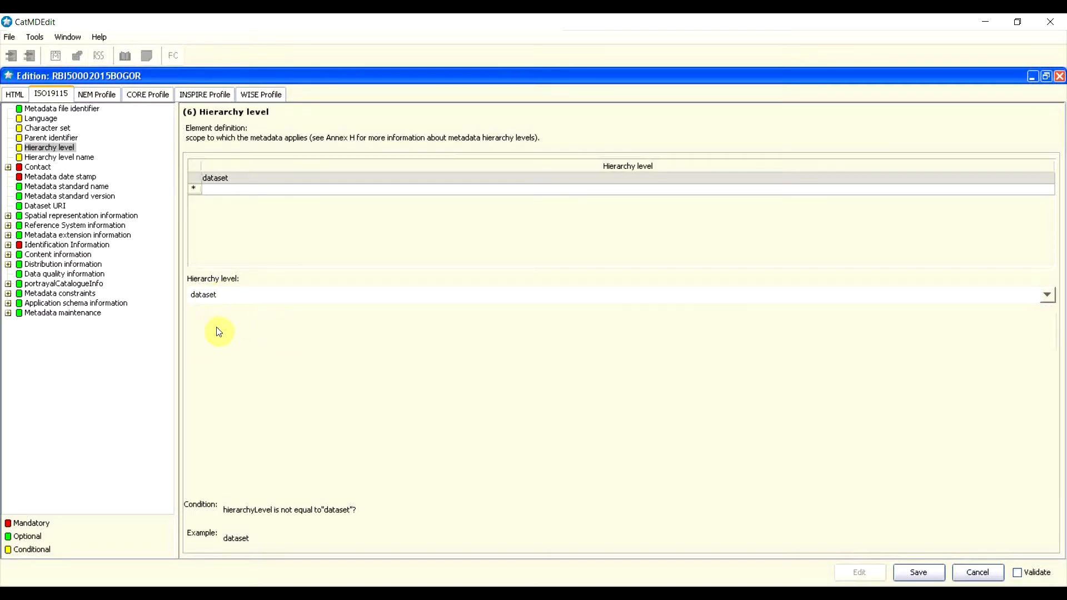
left_click(49, 156)
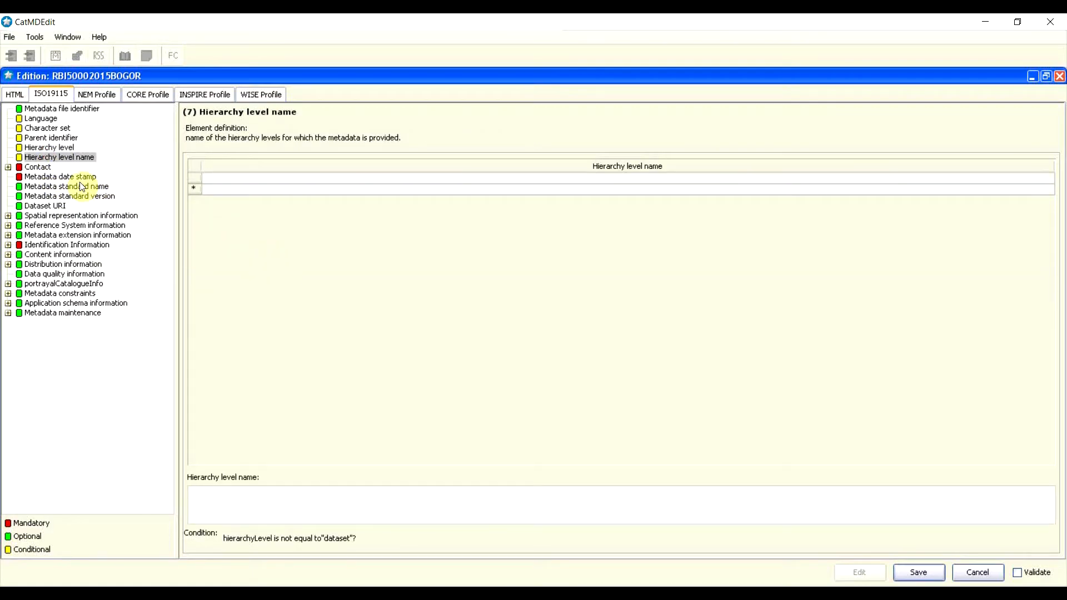
Step: Review hierarchy level, parent identifier, character set, identifier and language, then save the edits
mouse_move(82, 186)
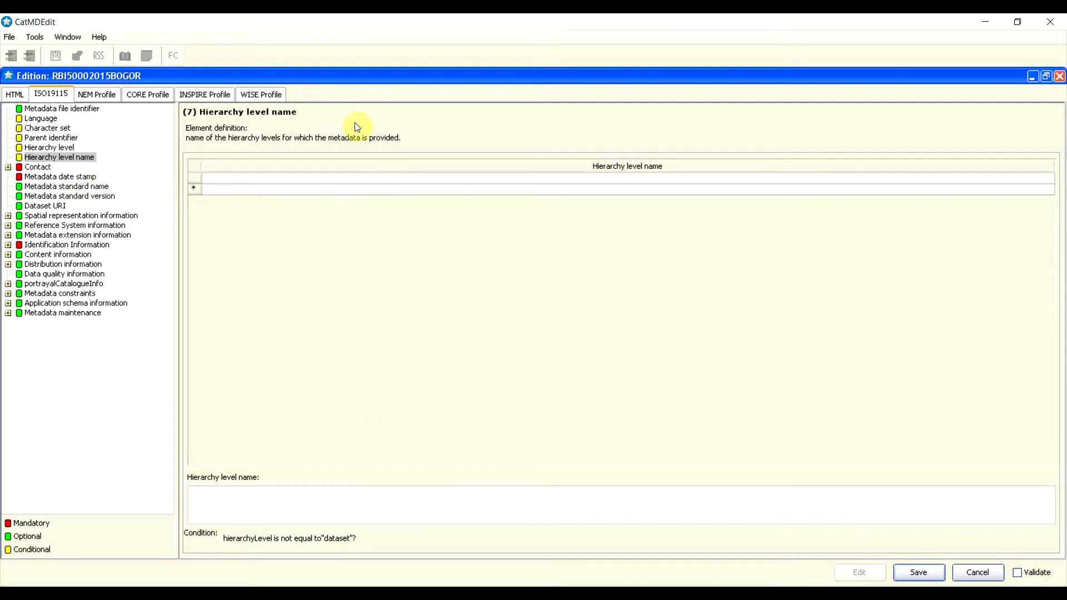
left_click(36, 146)
left_click(38, 139)
left_click(39, 129)
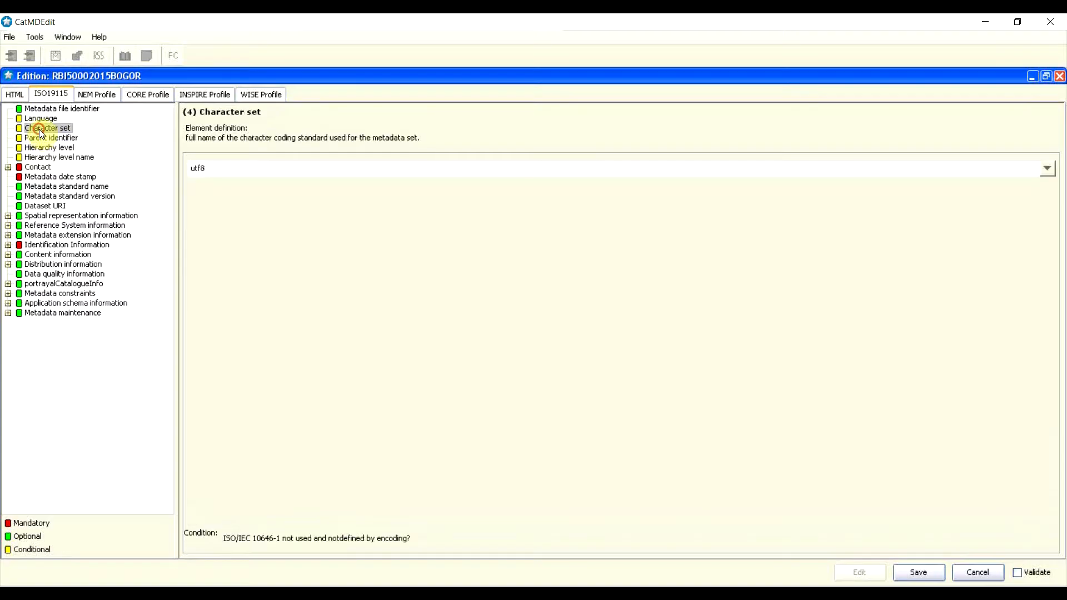
left_click(40, 109)
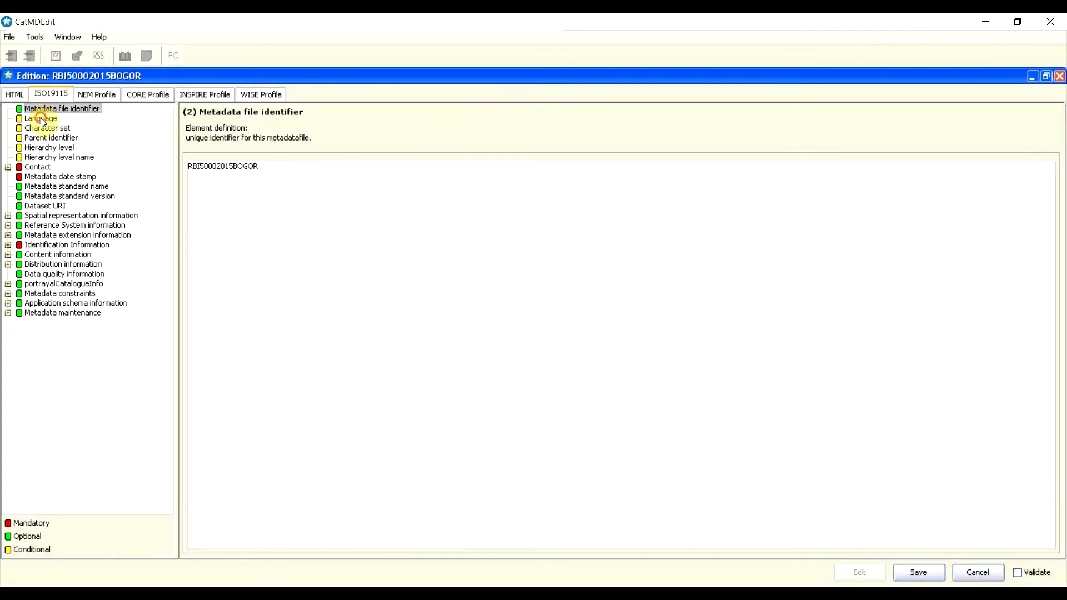
left_click(40, 118)
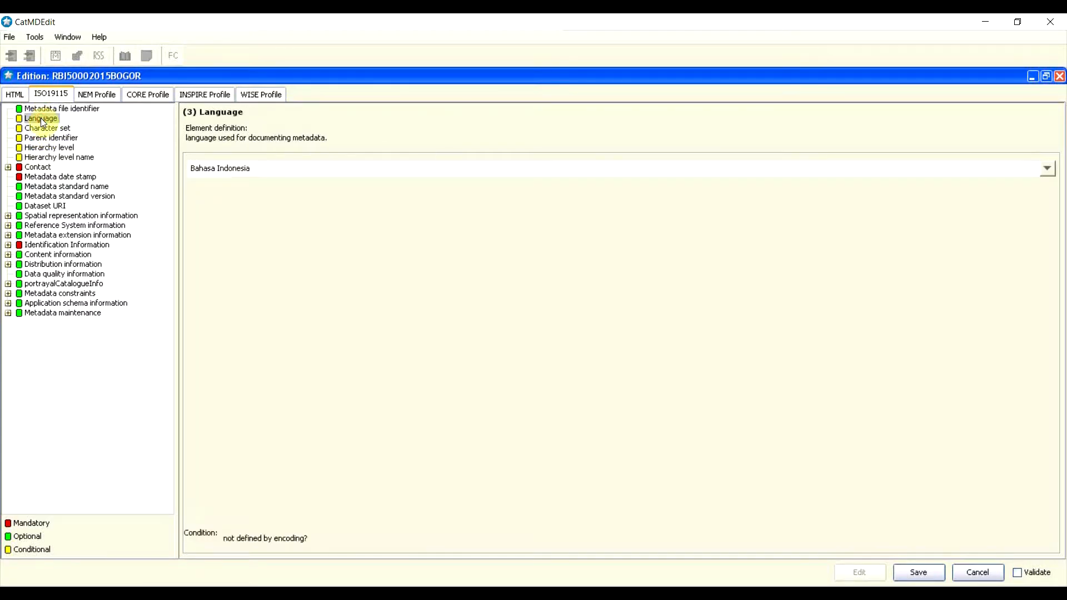
left_click(59, 158)
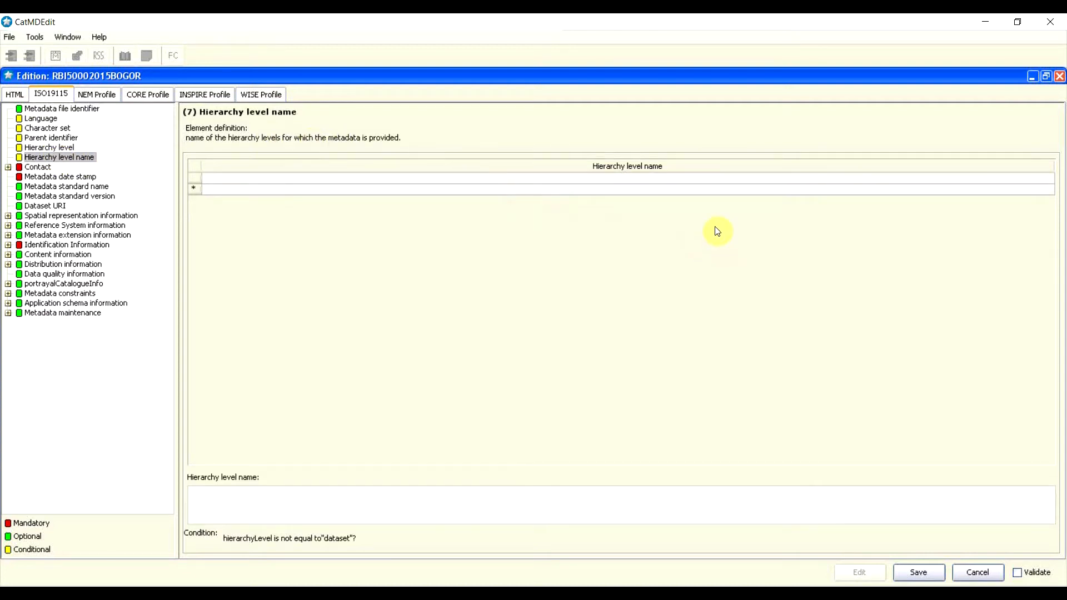
left_click(919, 572)
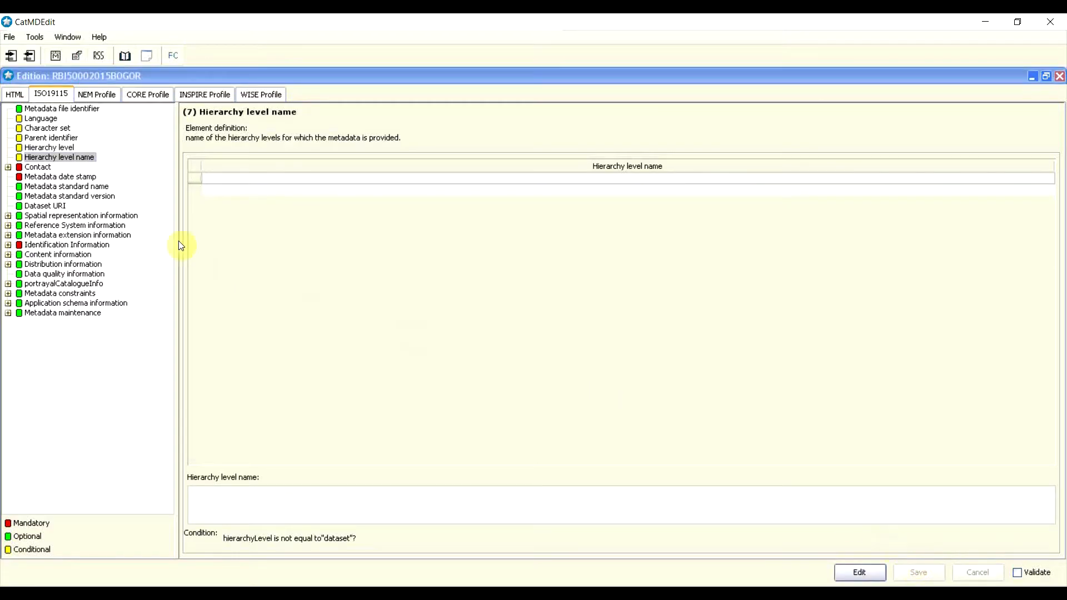
Step: Go to the Contact element and put the record back into edit mode
left_click(45, 161)
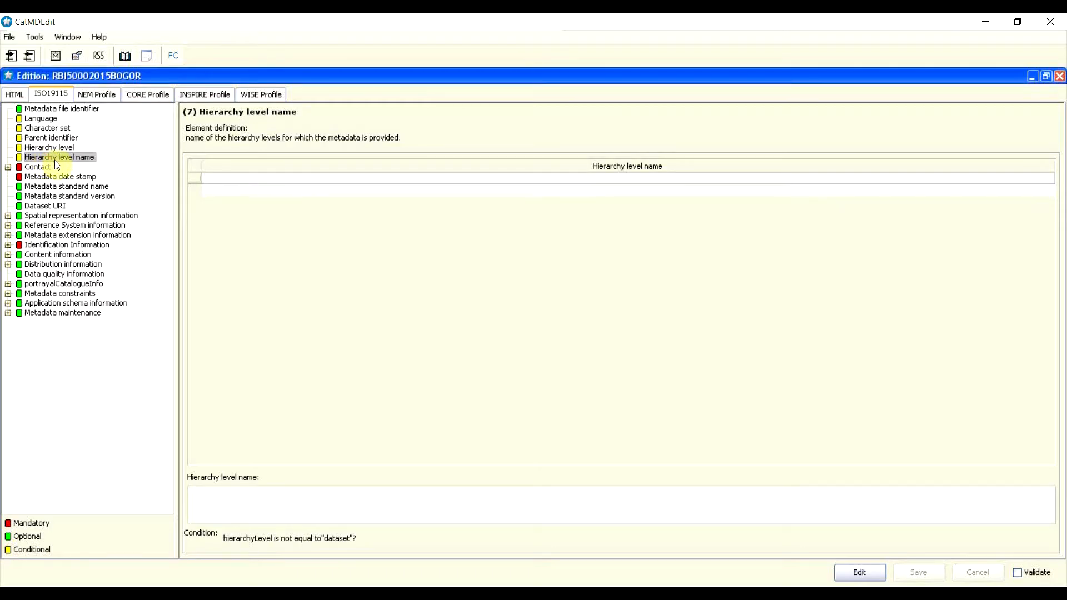
left_click(39, 168)
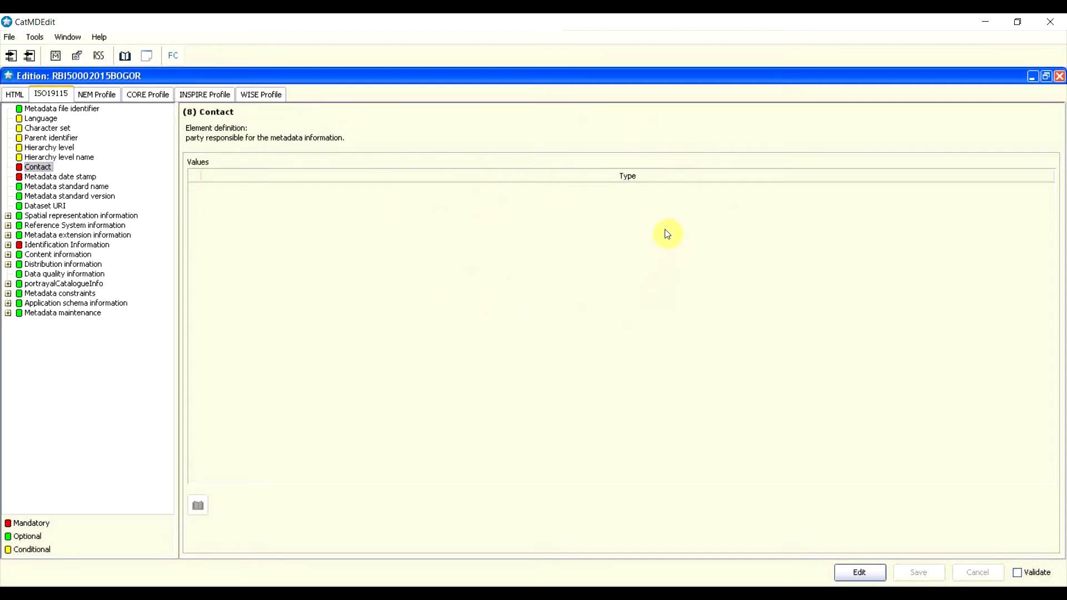
left_click(860, 571)
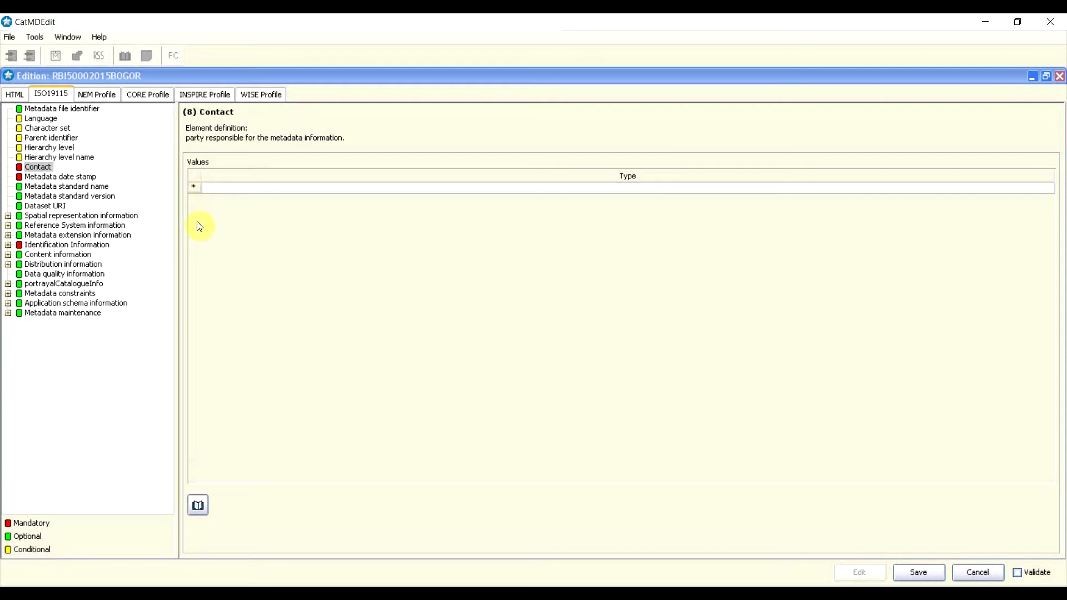
Step: Insert a CI_ResponsibleParty contact entry and open its Individual name field
right_click(195, 190)
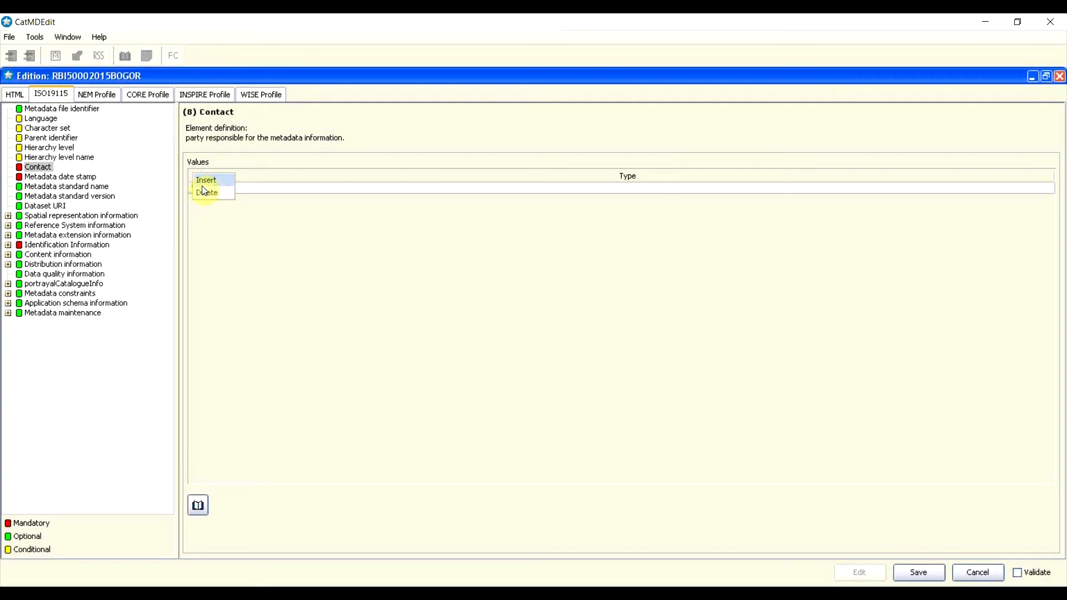
left_click(209, 181)
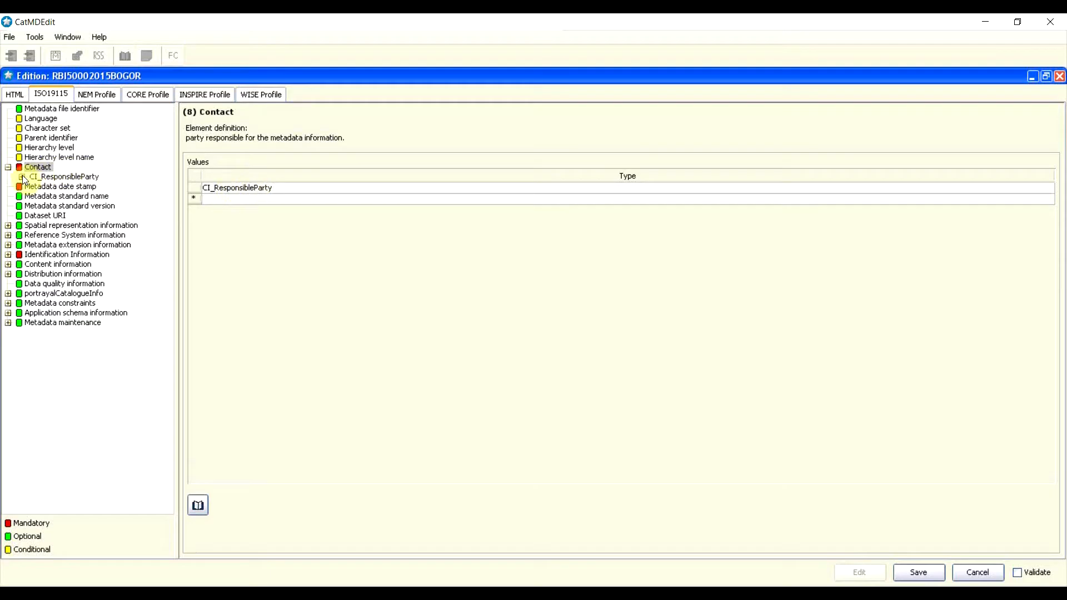
left_click(220, 191)
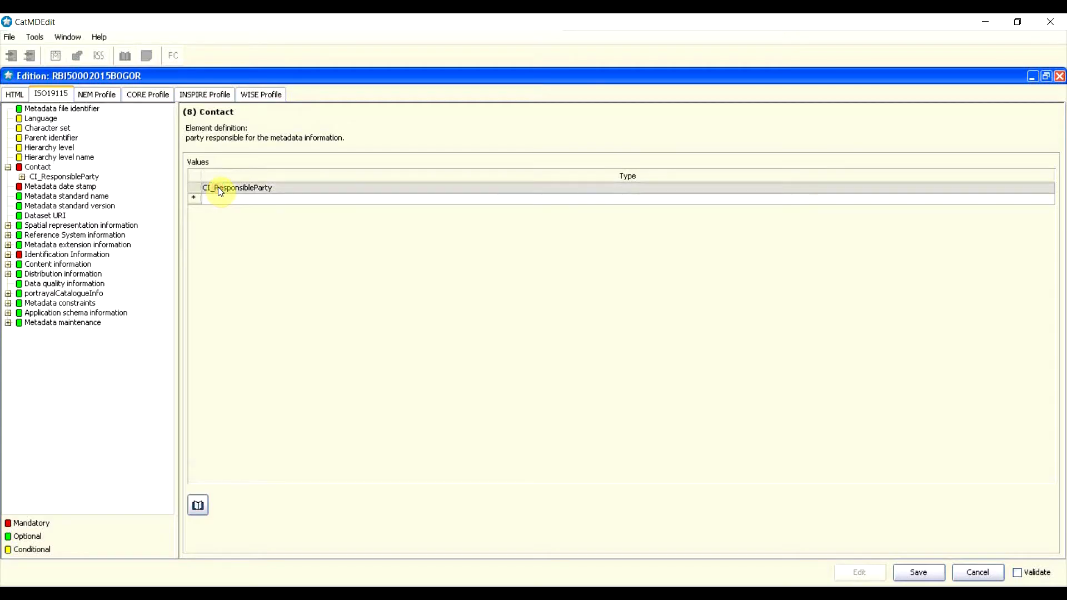
double_click(220, 191)
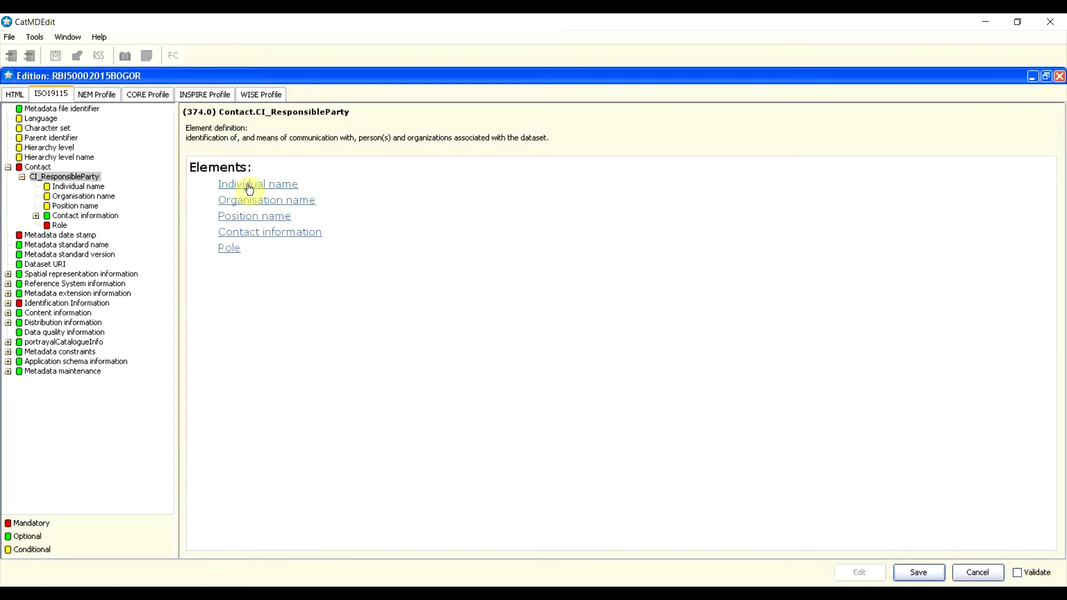
left_click(76, 187)
left_click(201, 189)
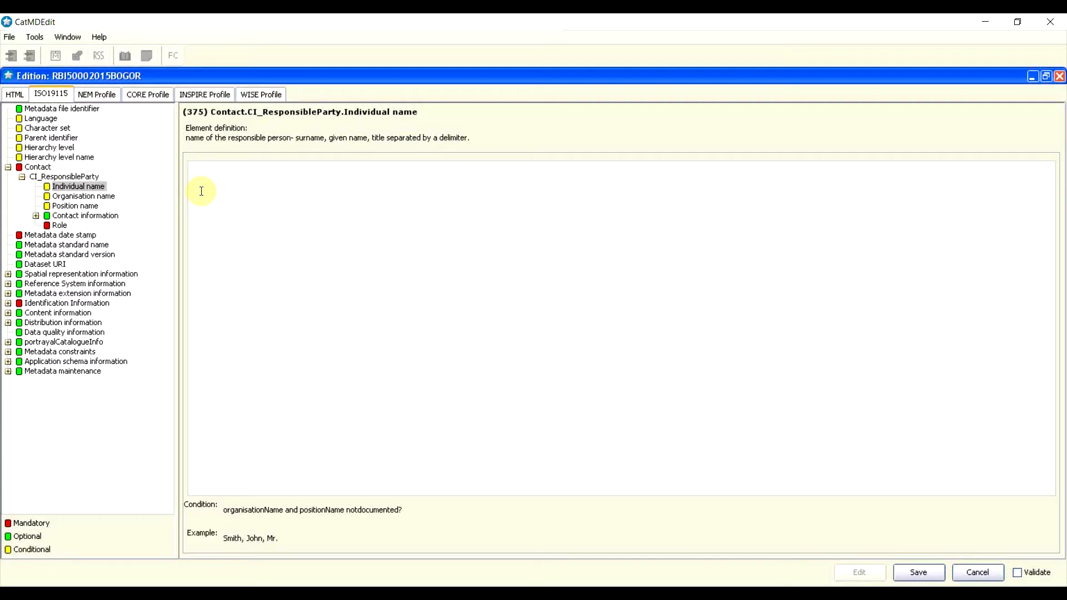
Step: Enter the contact person's full name as Individual name and PPRT as Organisation name
left_click(218, 167)
left_click(94, 198)
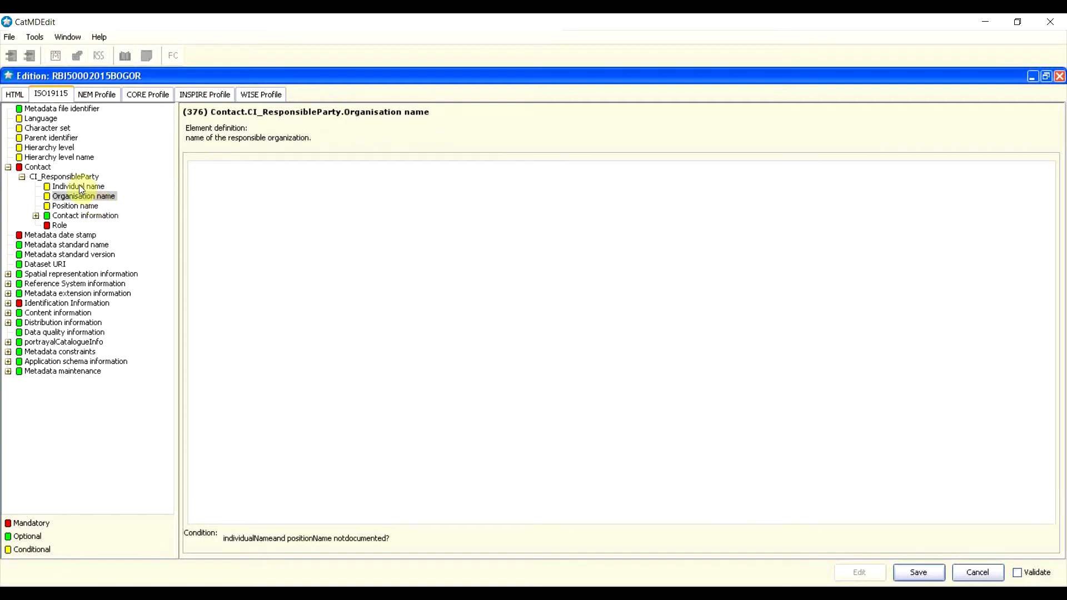
left_click(78, 186)
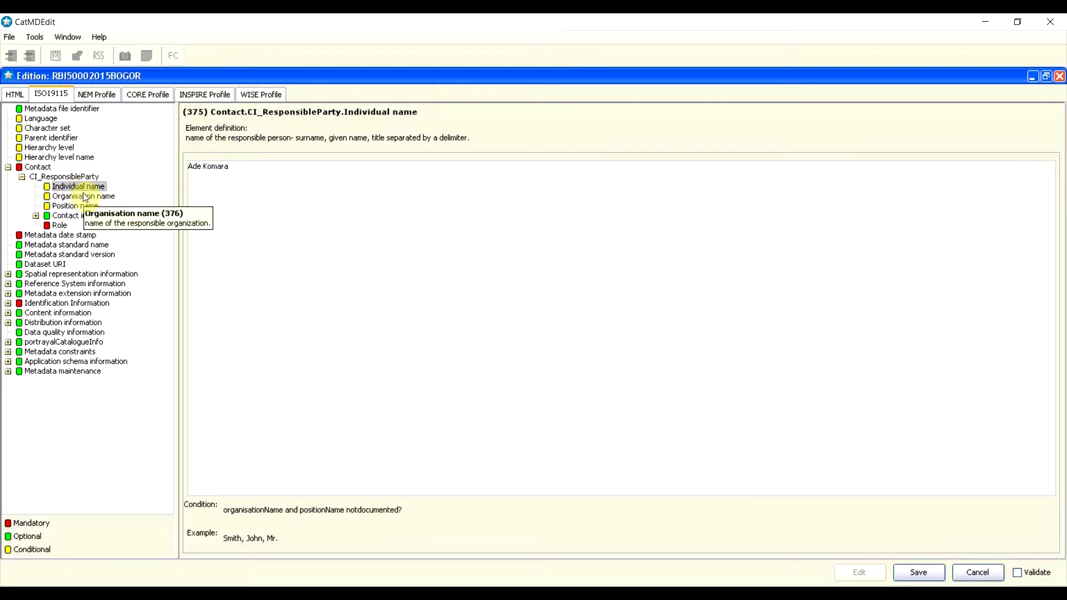
left_click(69, 198)
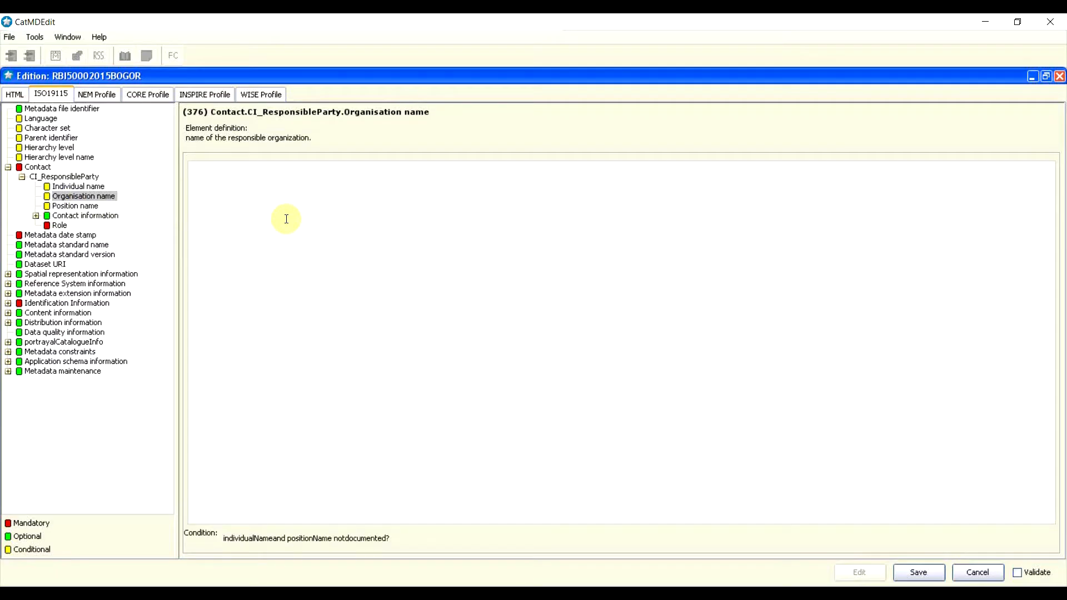
type("PPRT")
Step: Set the responsible party's Position name to Kepala Pusat PPRT
left_click(87, 207)
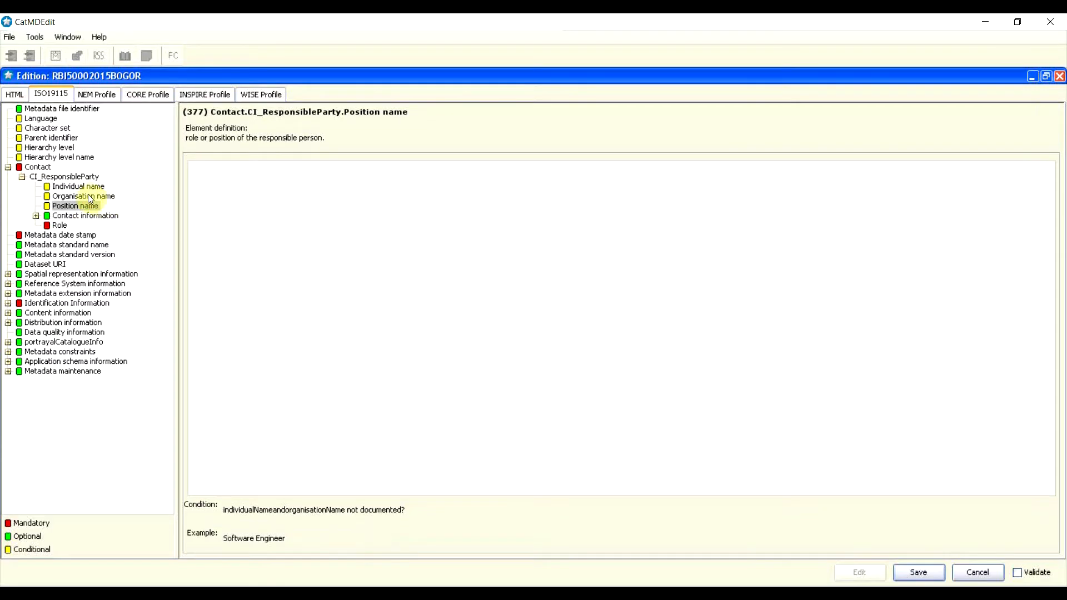
left_click(82, 188)
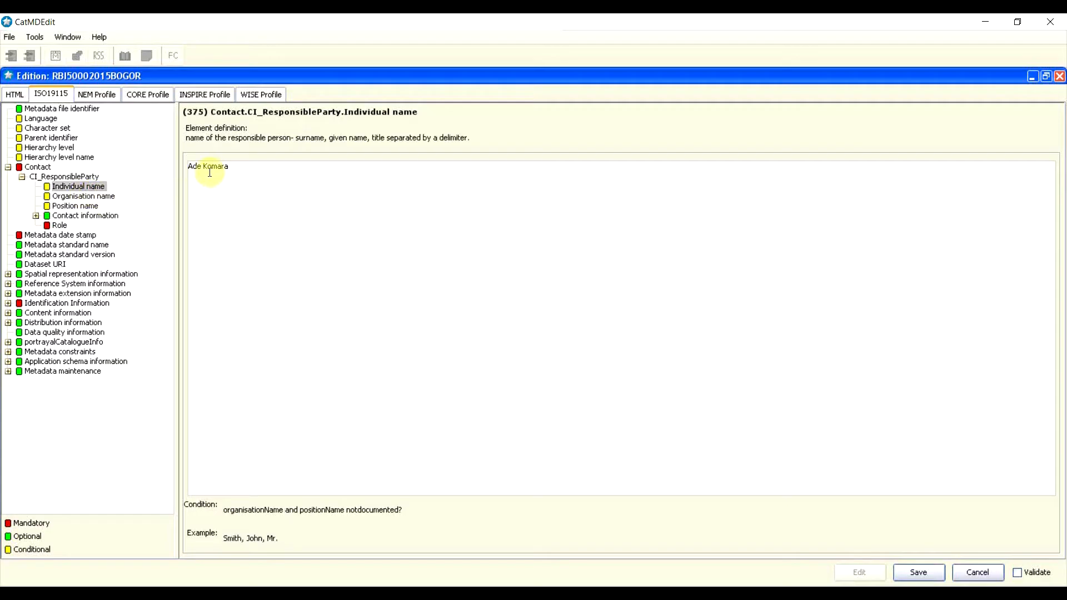
left_click(92, 206)
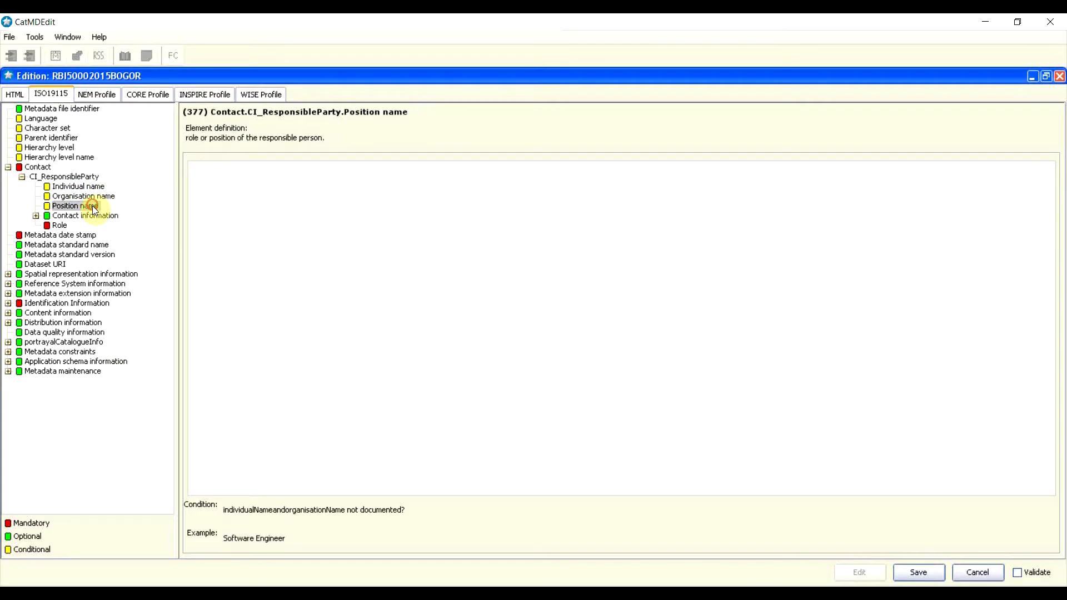
left_click(265, 183)
type("Kepala Pusat PPRT")
Step: Choose owner as the responsible party's Role, then expand Contact information
left_click(59, 226)
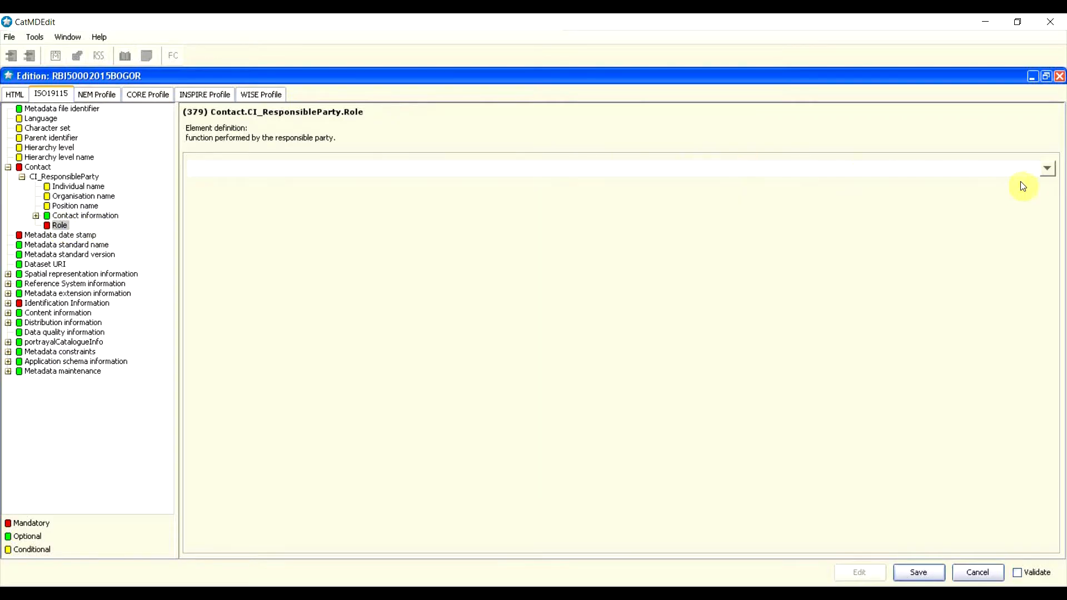
left_click(1048, 168)
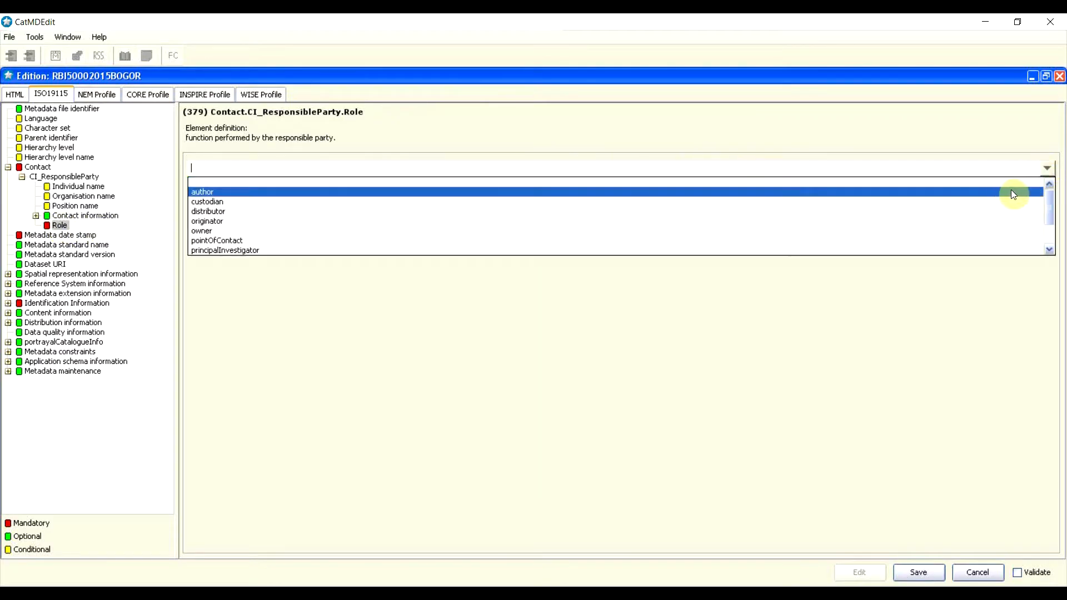
scroll(628, 203, "down", 1)
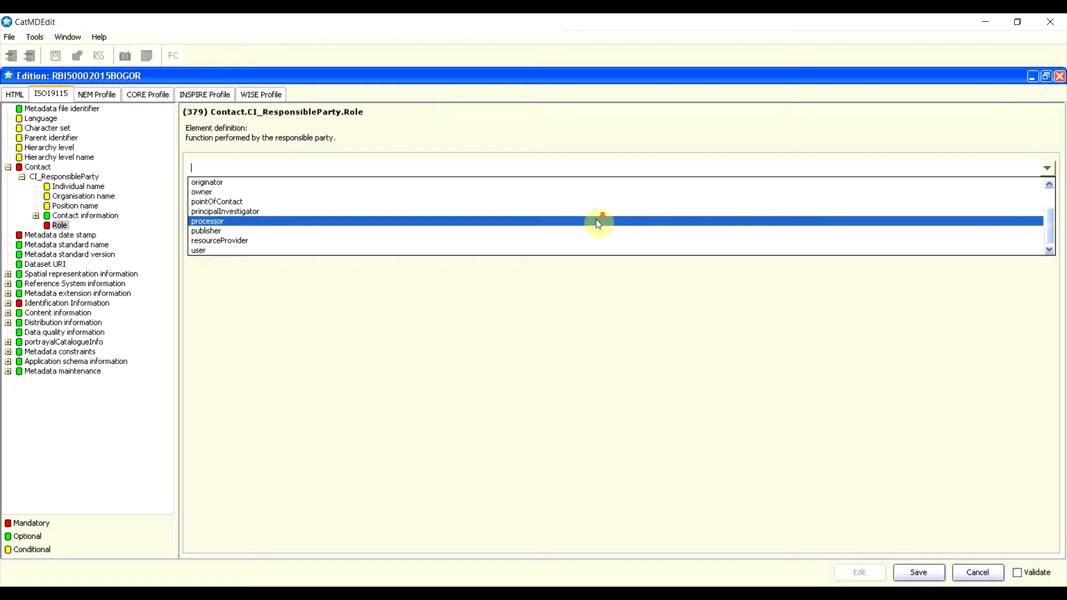
scroll(596, 222, "up", 1)
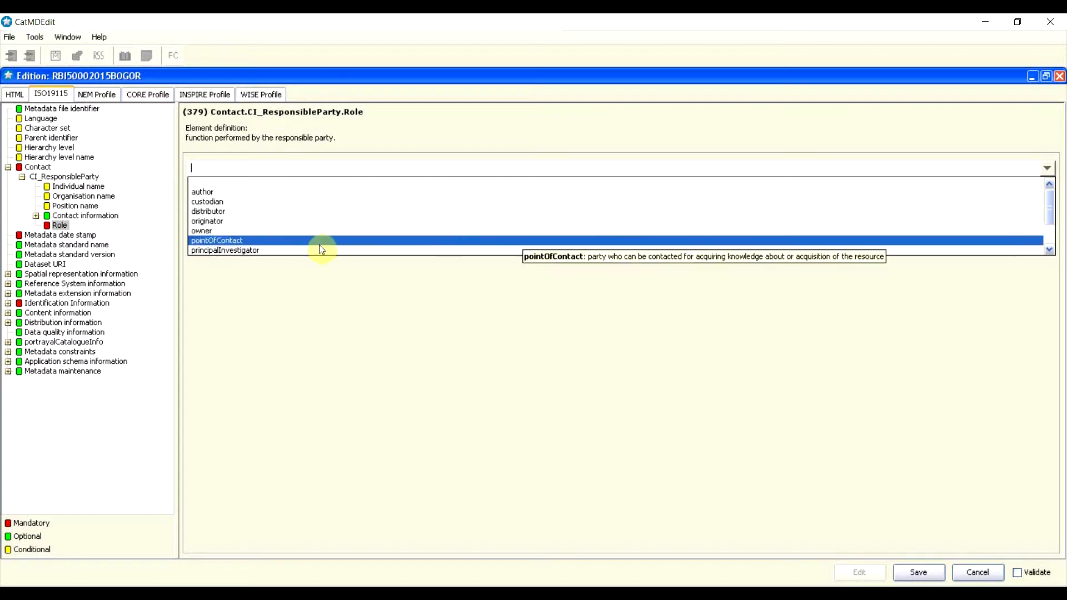
left_click(220, 229)
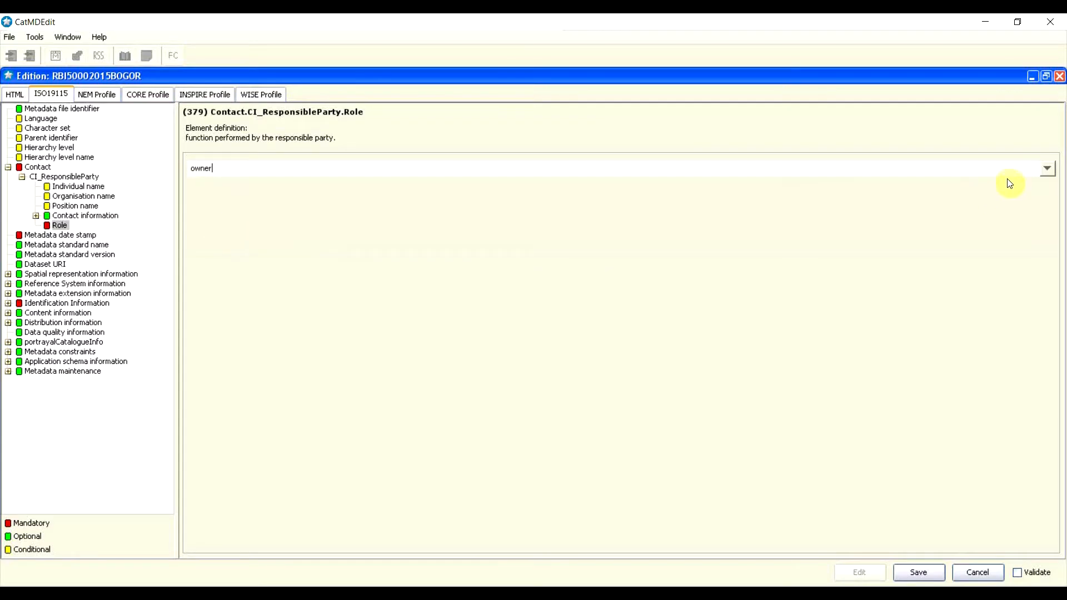
left_click(1047, 168)
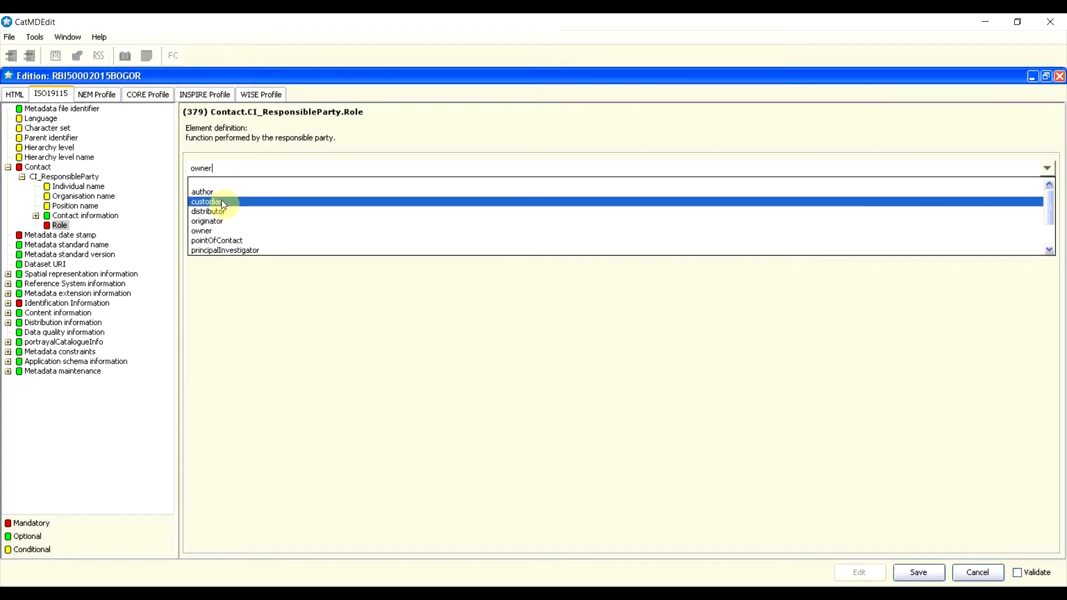
mouse_move(222, 202)
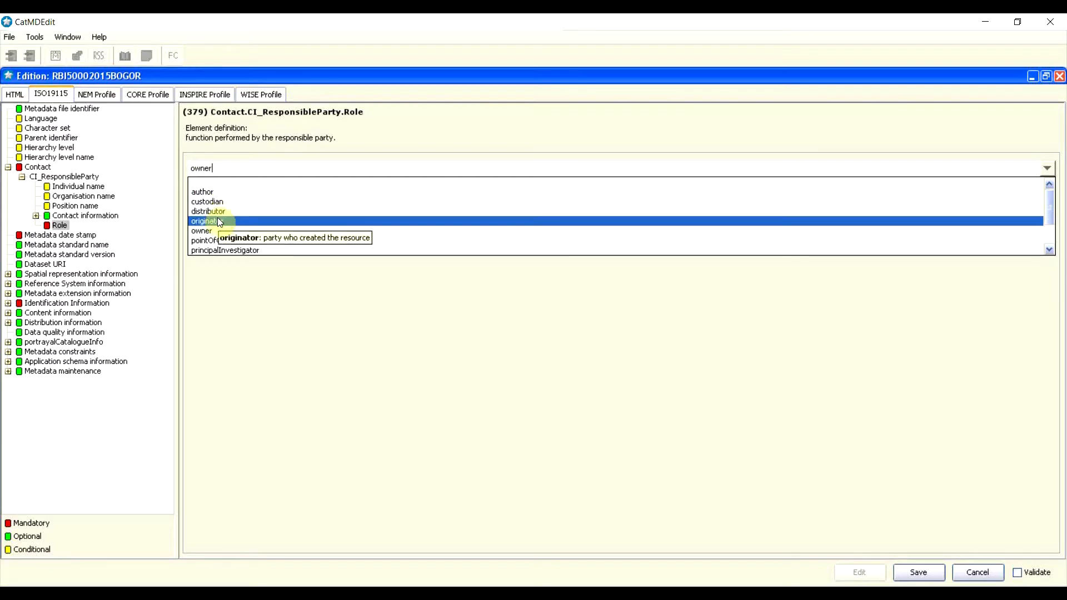
left_click(212, 231)
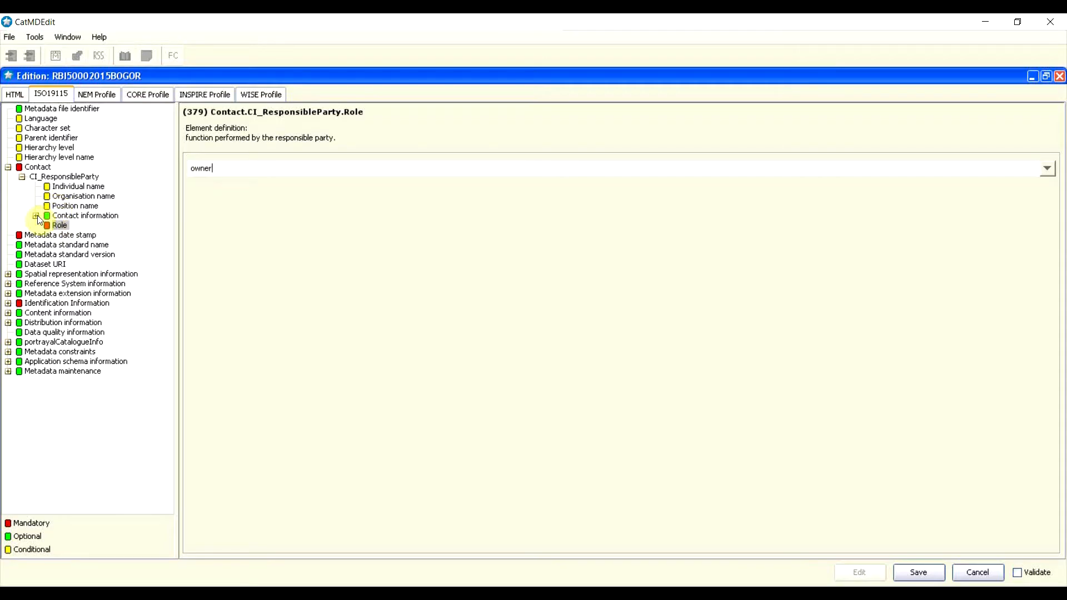
double_click(63, 217)
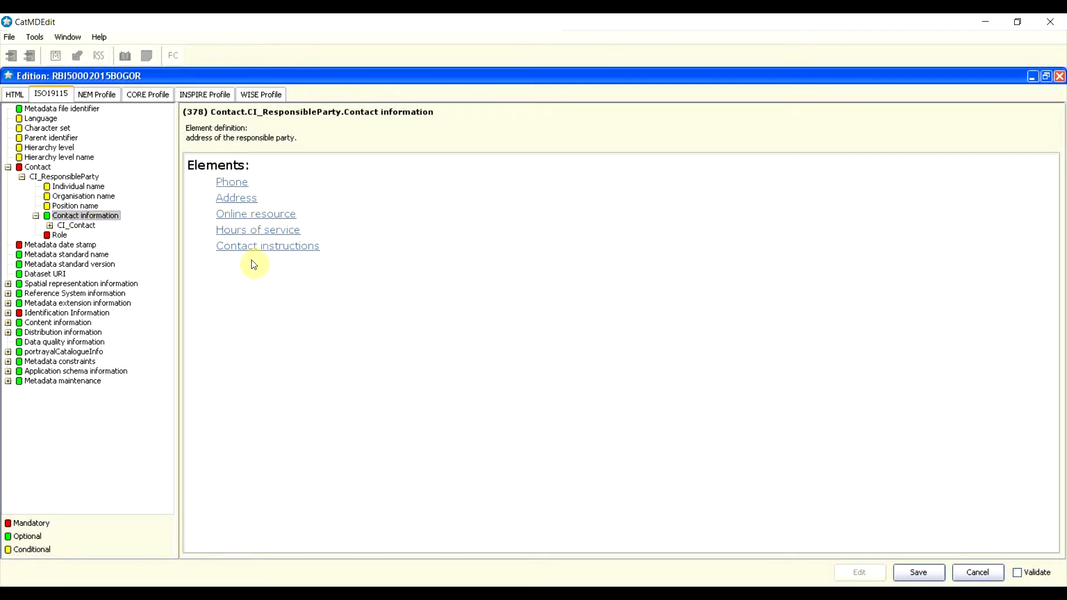
Step: Add a voice telephone number 021 in the contact's CI_Telephone details
left_click(75, 226)
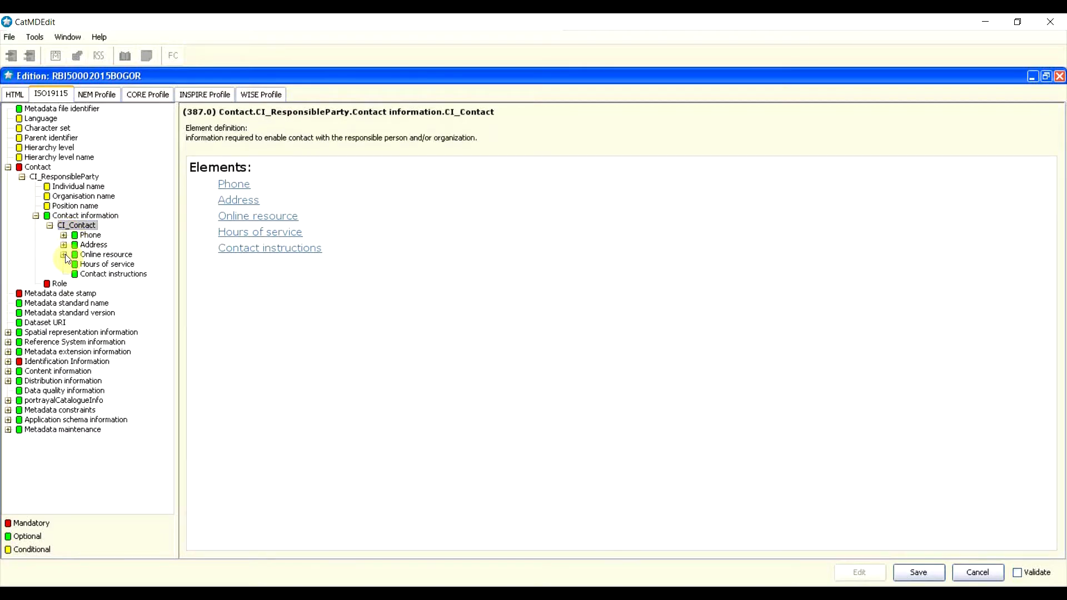
left_click(84, 236)
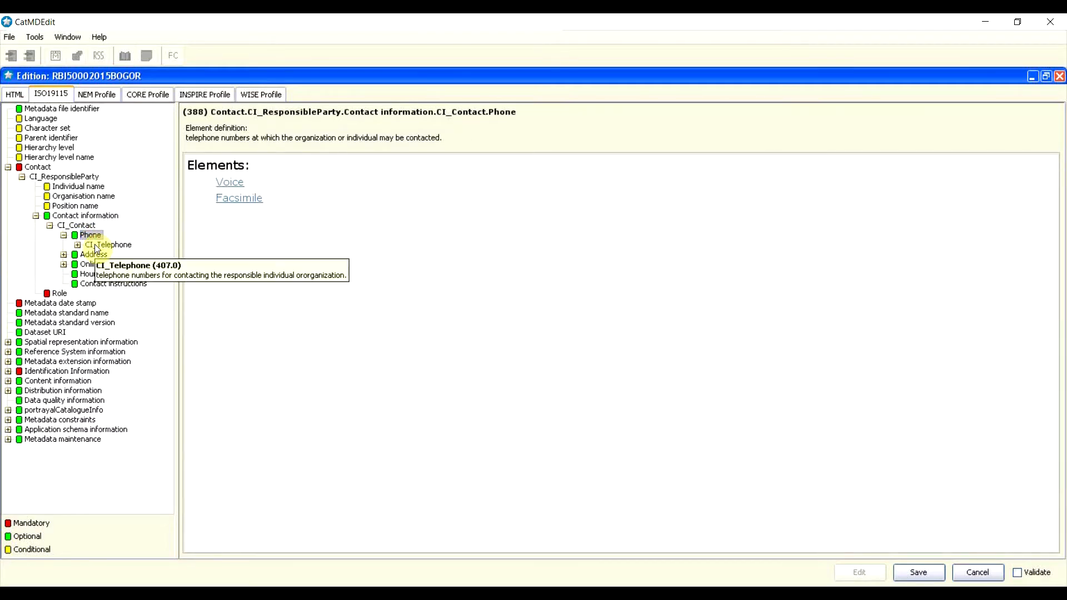
left_click(88, 245)
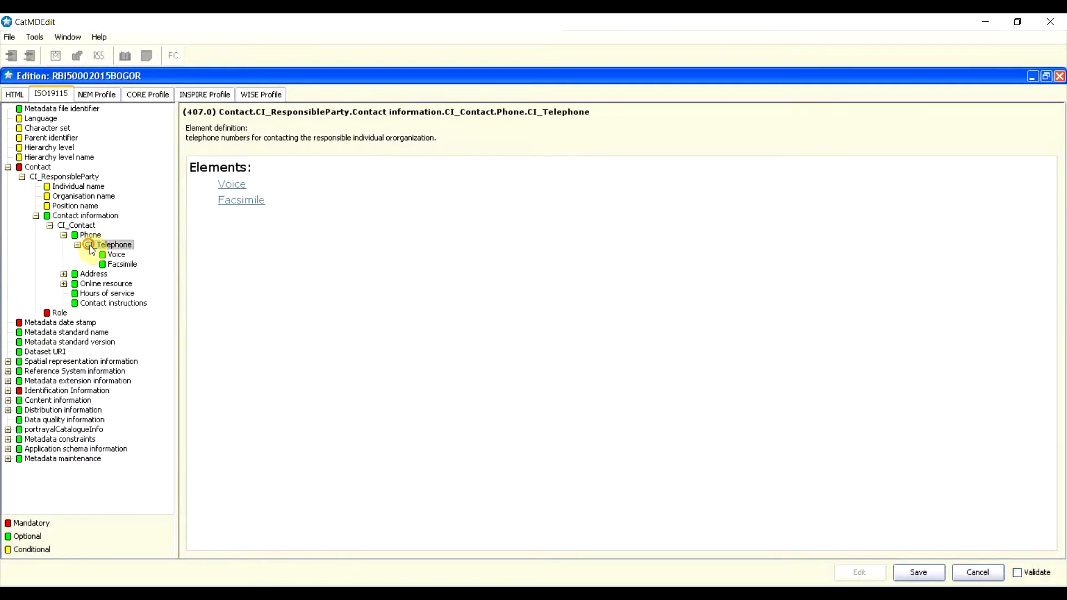
left_click(121, 253)
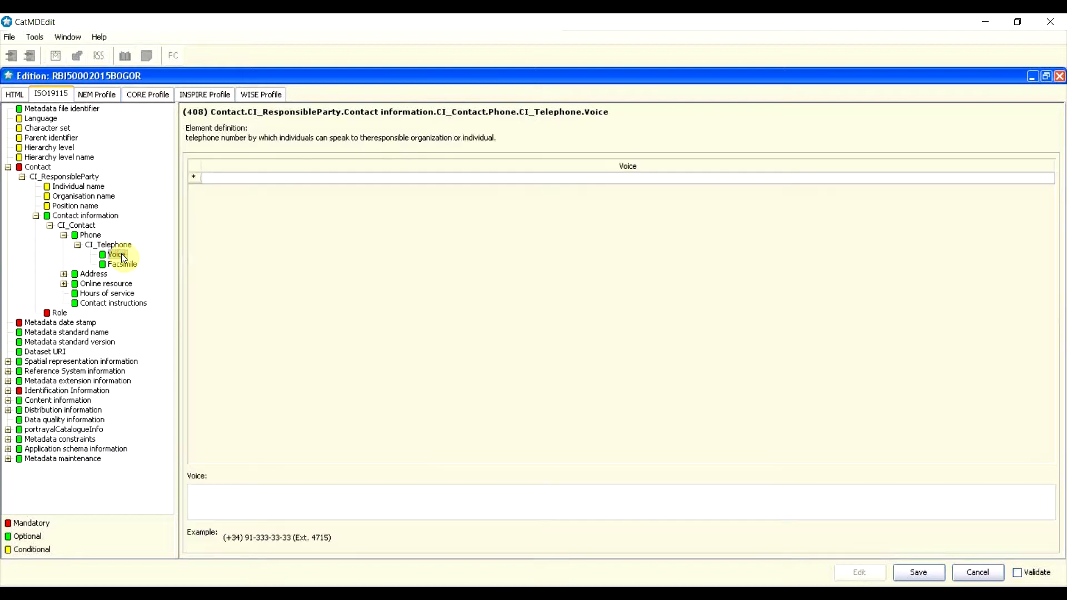
left_click(121, 264)
left_click(117, 256)
left_click(284, 493)
right_click(192, 177)
left_click(207, 170)
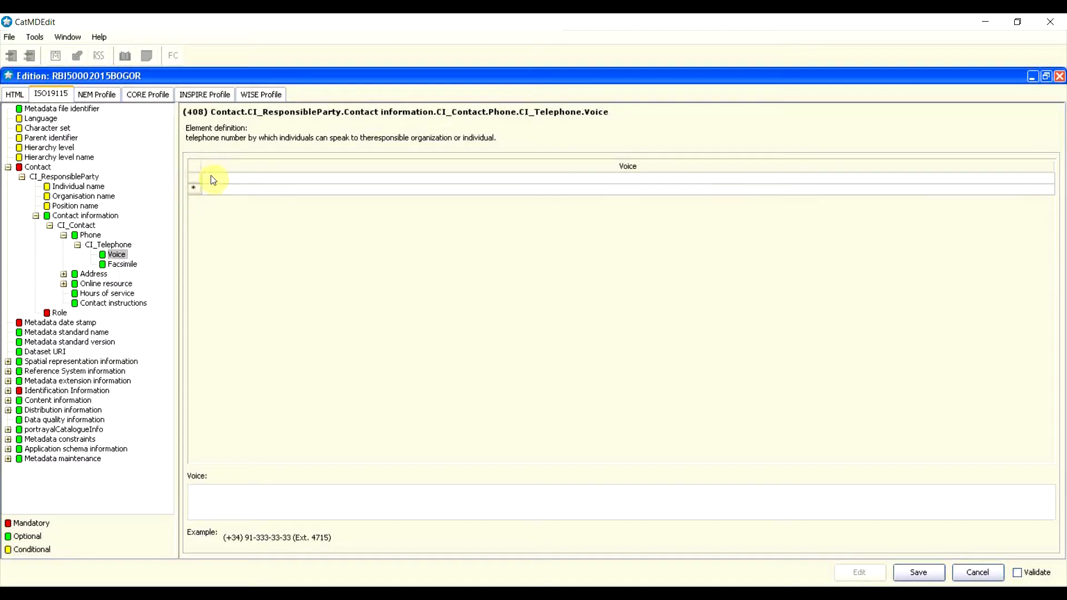
left_click(218, 178)
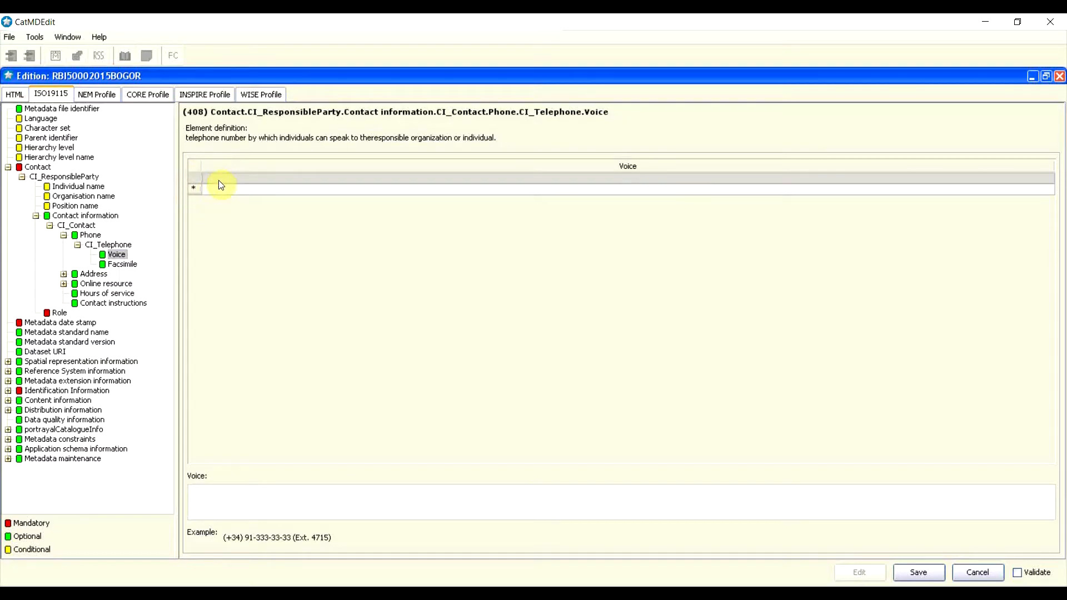
left_click(192, 180)
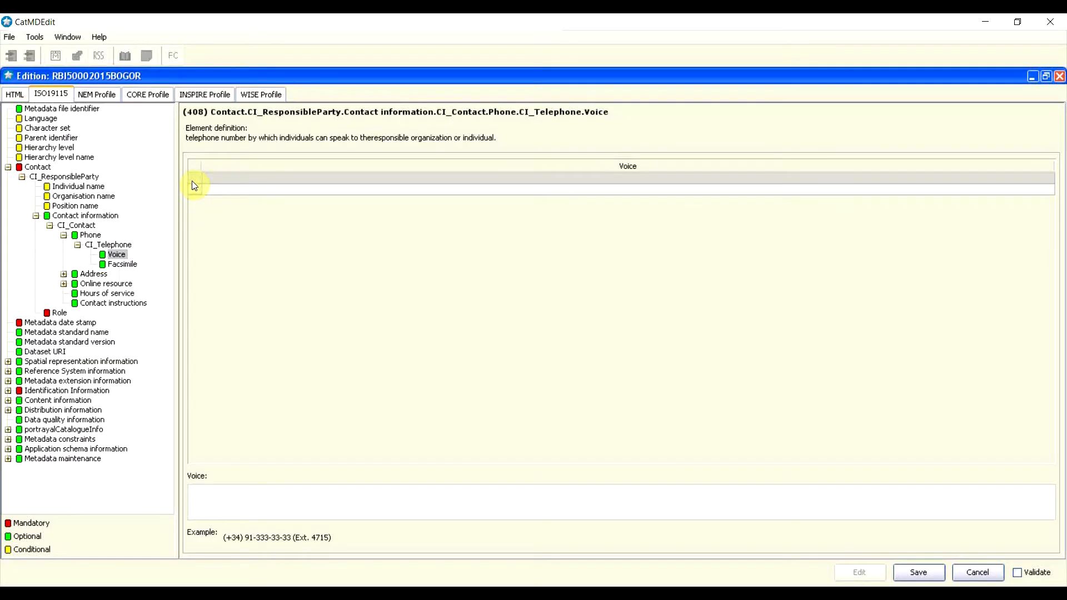
left_click(226, 496)
type("021-")
Step: Add facsimile number 021, then collapse the telephone details and expand Address
left_click(122, 265)
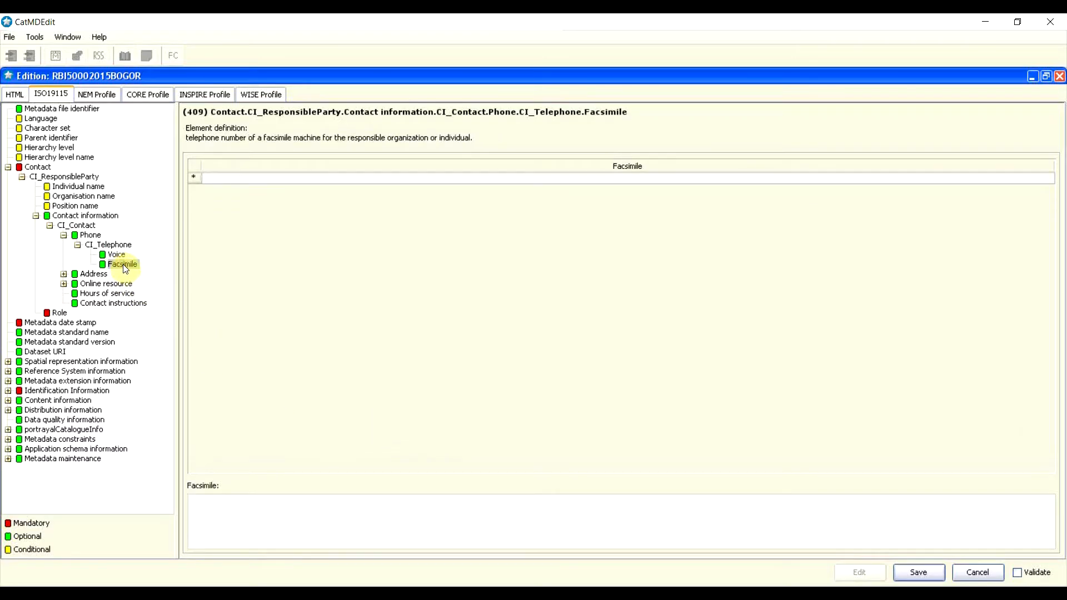
left_click(193, 177)
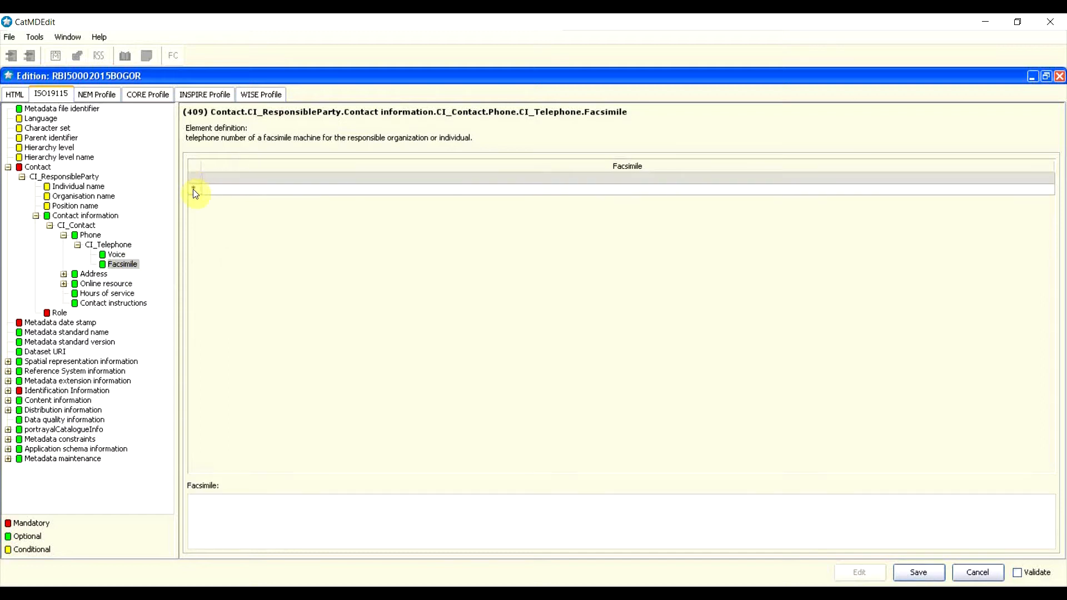
left_click(197, 176)
left_click(283, 526)
type("021-")
left_click(75, 247)
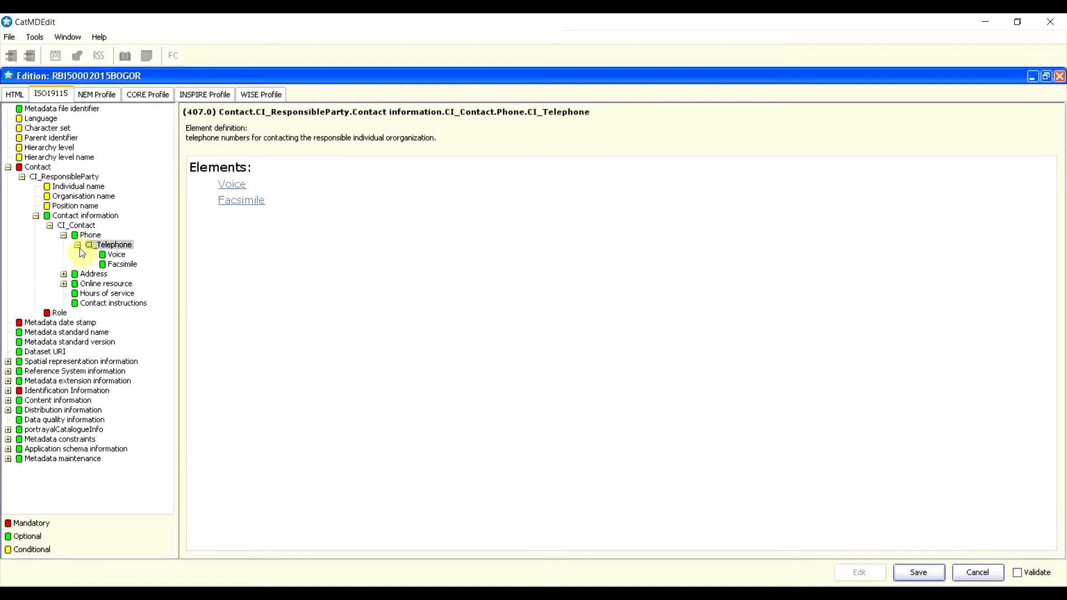
left_click(78, 245)
left_click(62, 254)
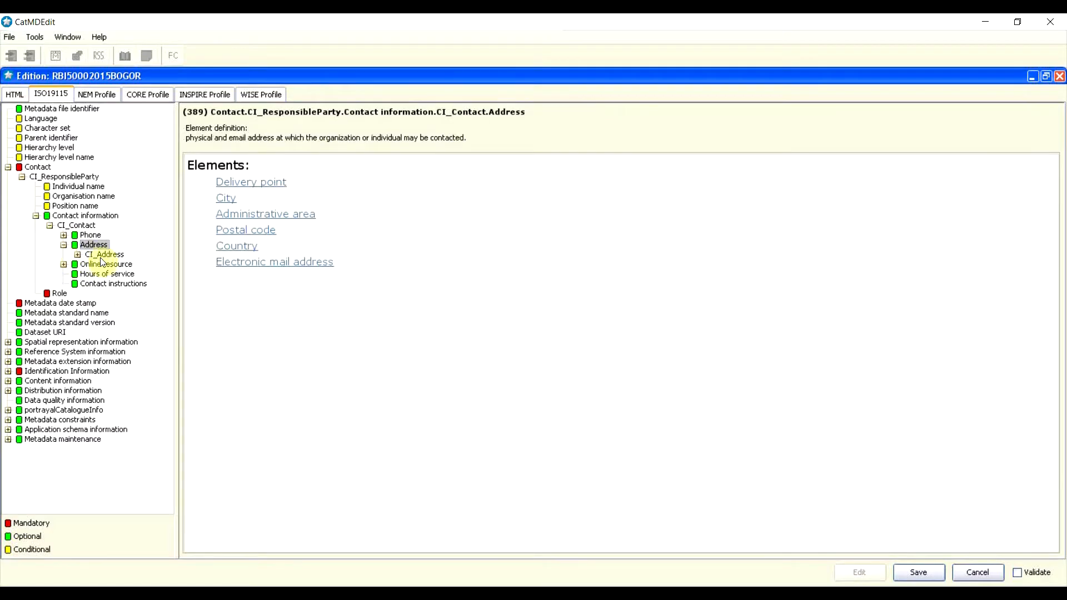
Step: Insert a Delivery point row in CI_Address and enter the organisation's street address
left_click(97, 254)
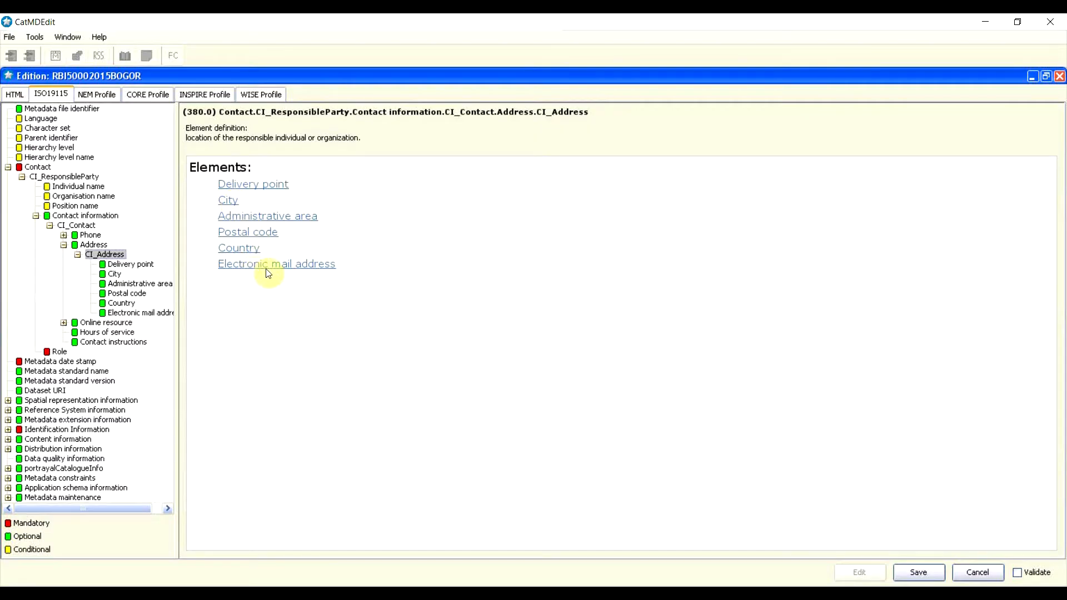
left_click_drag(177, 271, 215, 269)
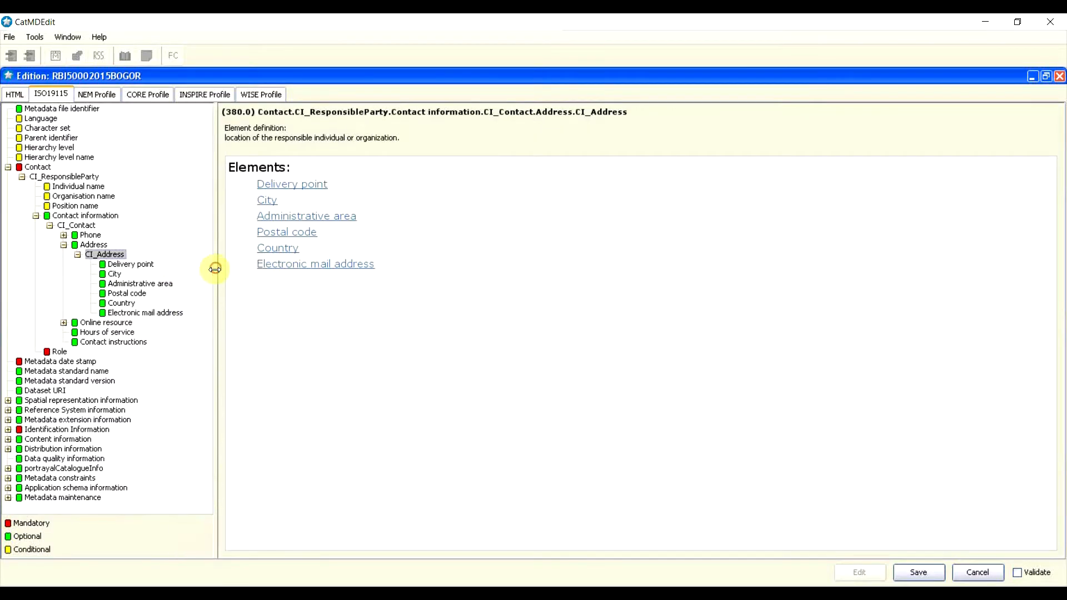
left_click(147, 265)
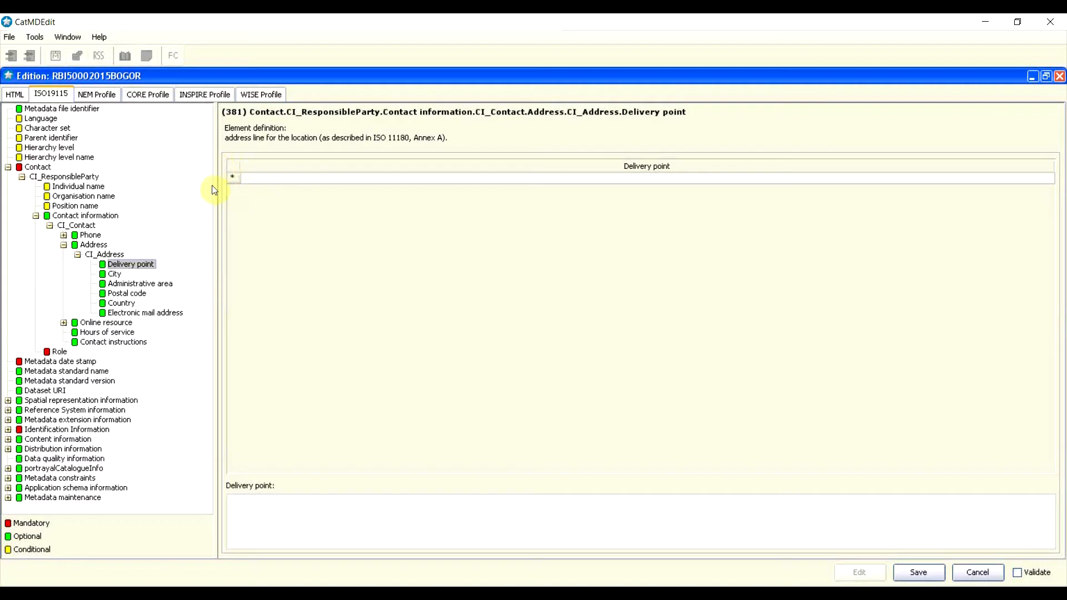
right_click(231, 178)
left_click(262, 238)
right_click(232, 179)
left_click(248, 176)
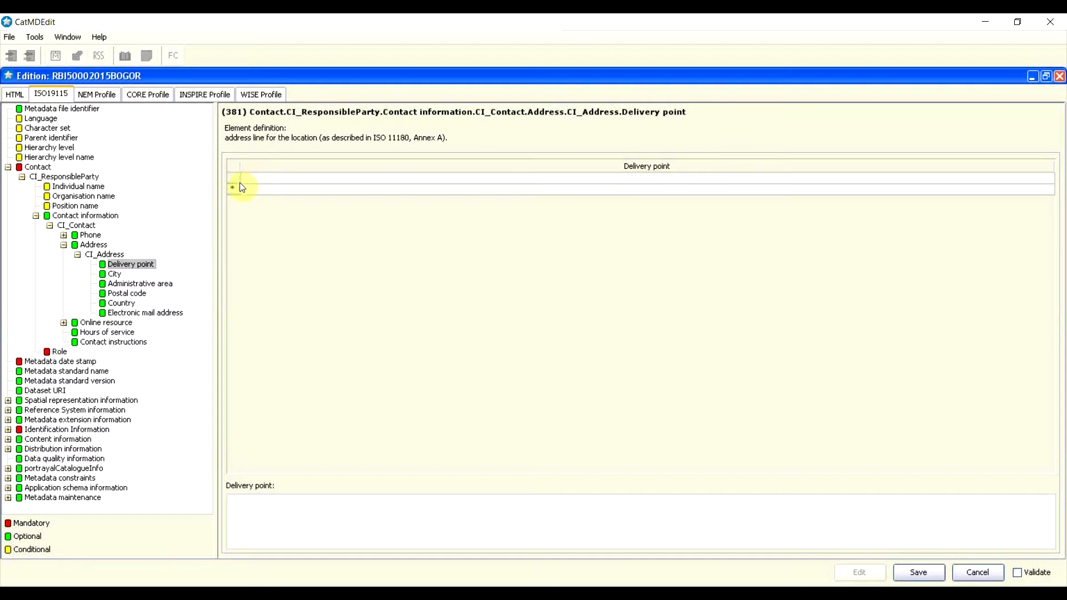
left_click(230, 179)
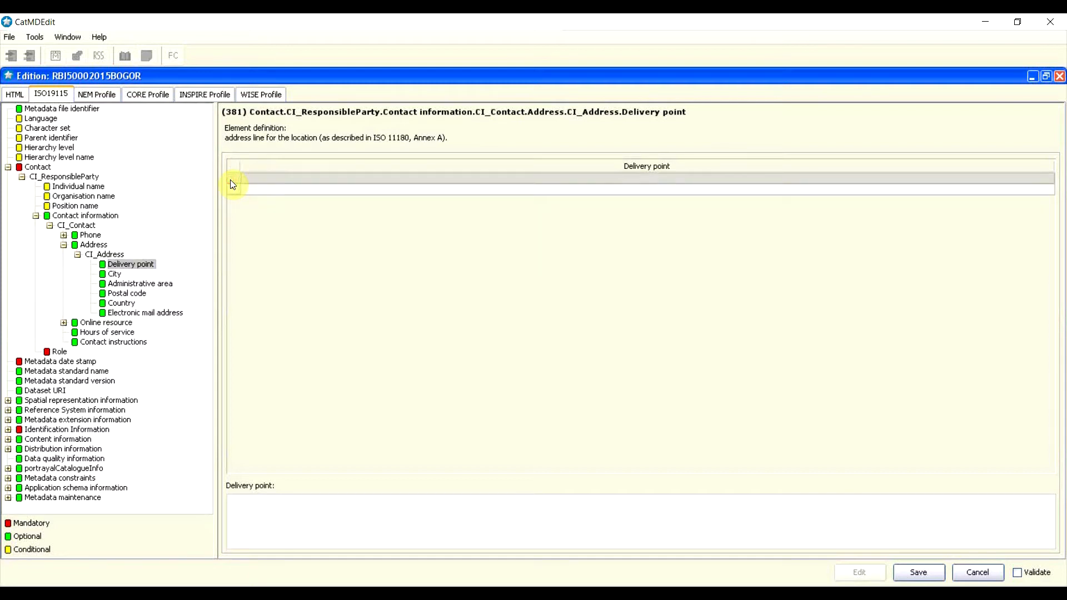
left_click(263, 522)
type("J")
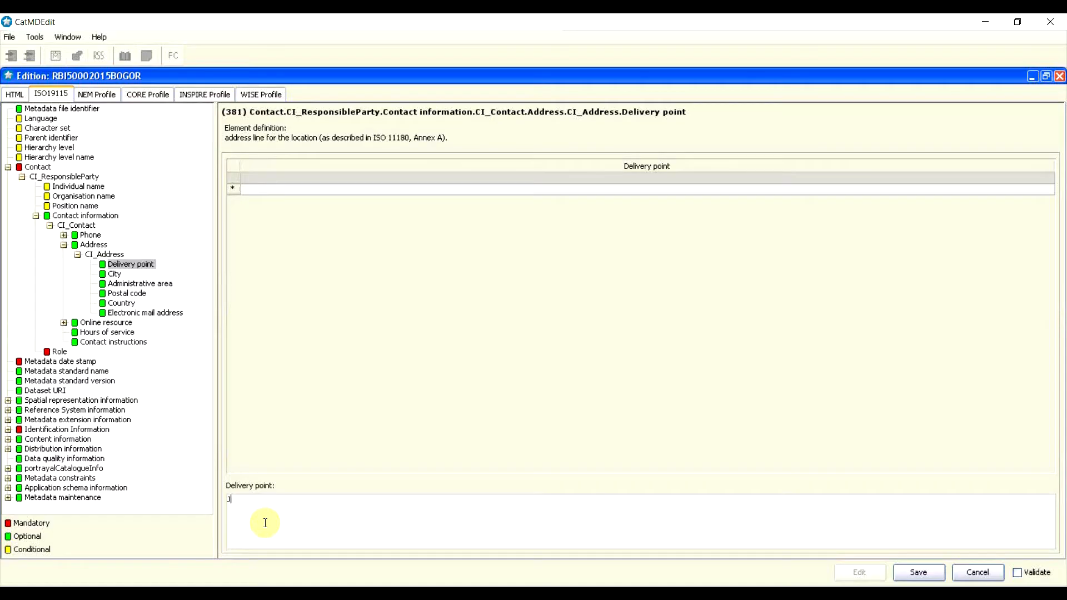
type("alan Raya Bogor Km46")
Step: Enter Kab Bogor as the city and Jawa Barat as the administrative area
left_click(117, 276)
left_click(308, 239)
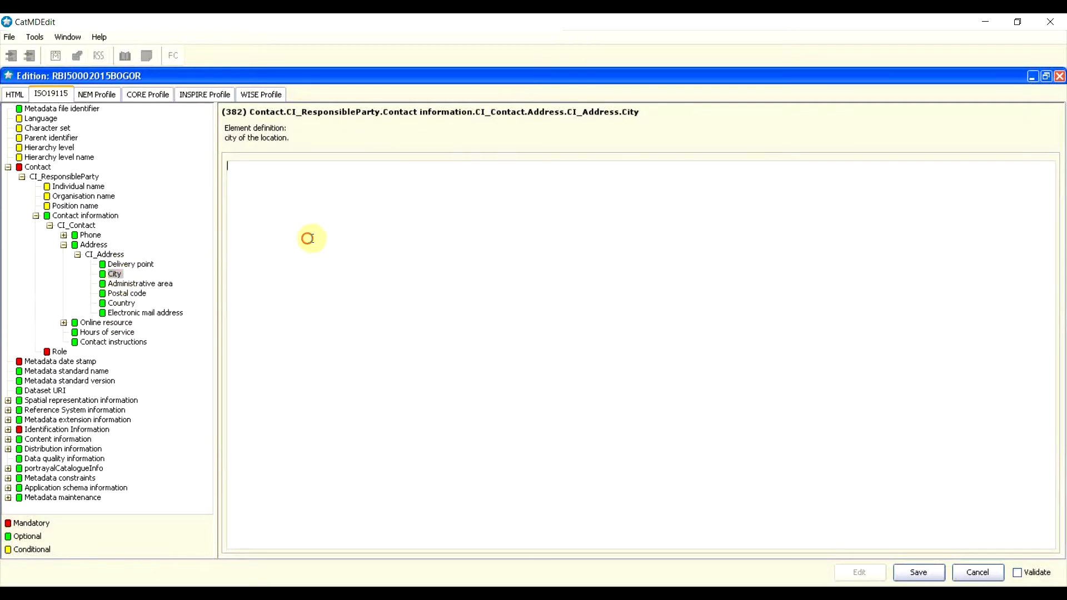
type("Kab Bogor")
left_click(142, 284)
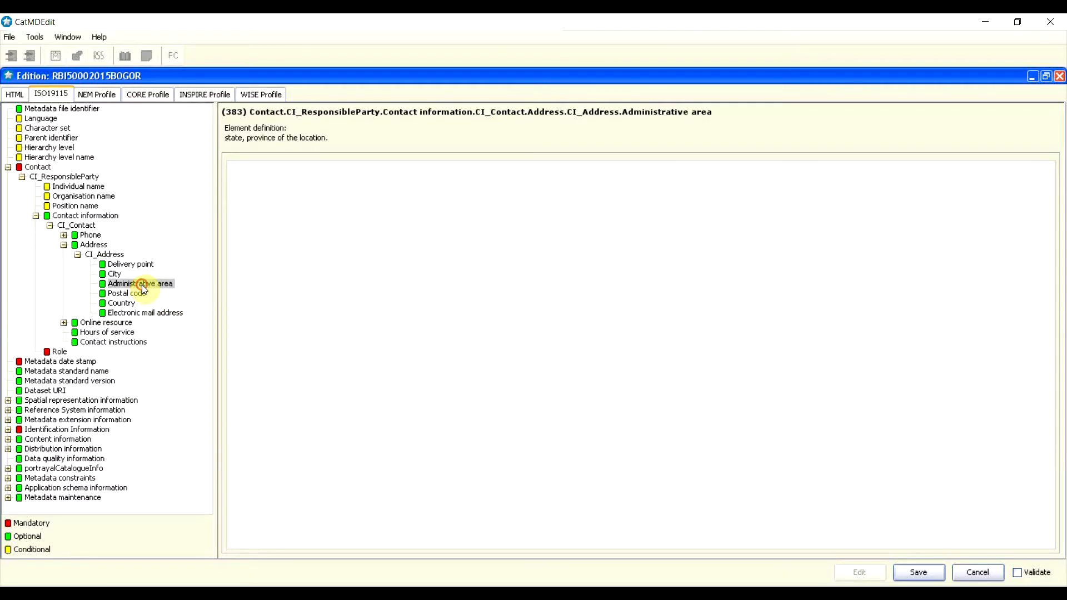
left_click(276, 260)
type("Jawa Barat")
Step: Enter the postal code and set the country to Indonesia
left_click(137, 295)
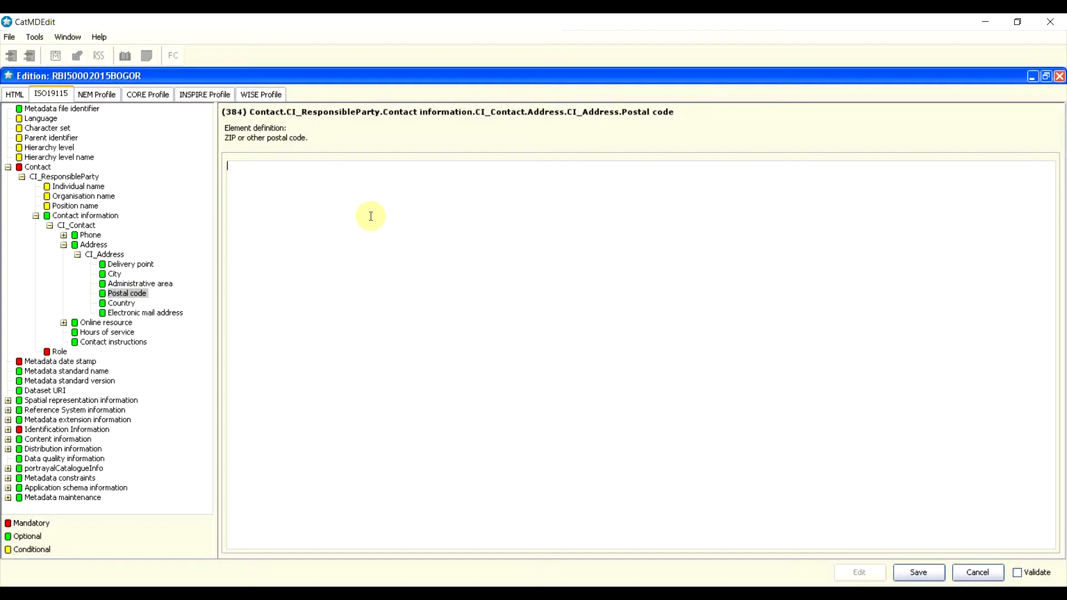
type("16911")
left_click(125, 304)
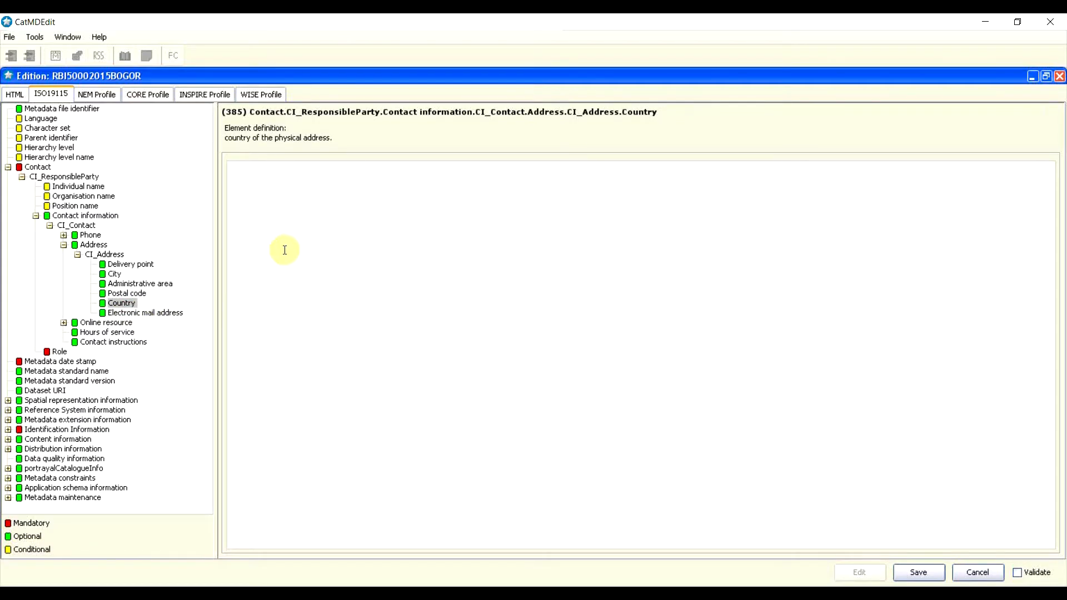
type("Indonesa")
key("BackSpace")
type("ia")
Step: Add an Electronic mail address row and enter the organisation's e-mail address
left_click(170, 314)
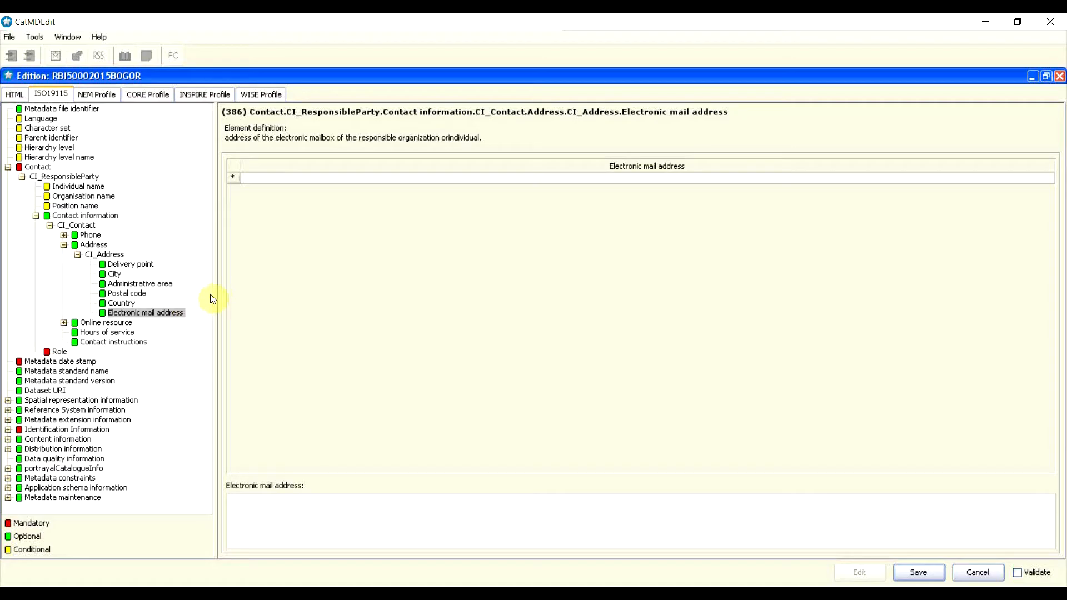
left_click(234, 179)
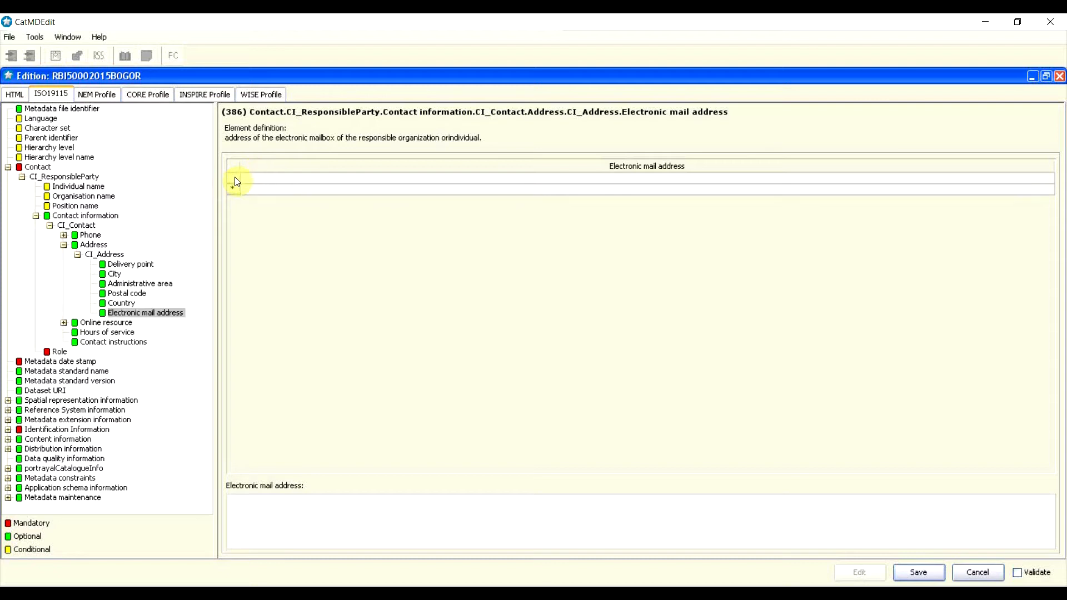
left_click(235, 178)
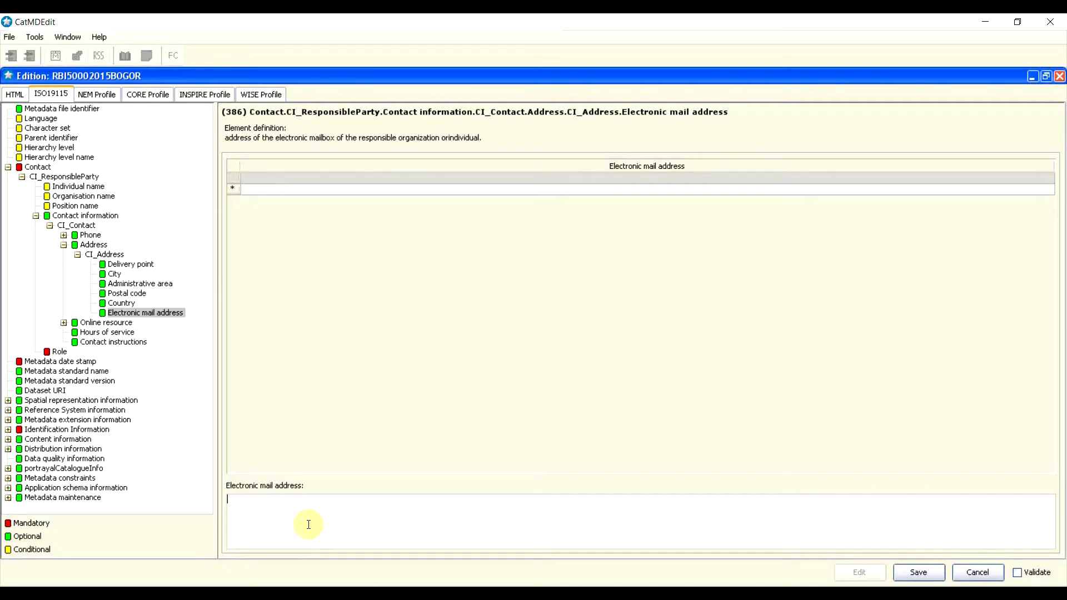
Step: Collapse the address branches and enter hours of service '08.00-160.00'
left_click(78, 255)
left_click(78, 255)
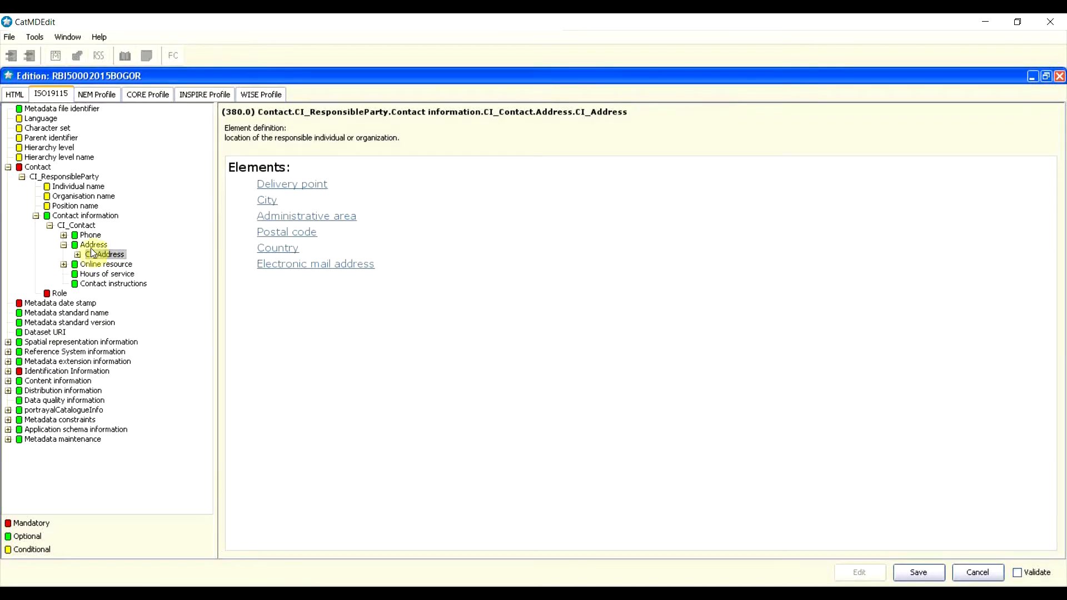
left_click(91, 247)
left_click(64, 246)
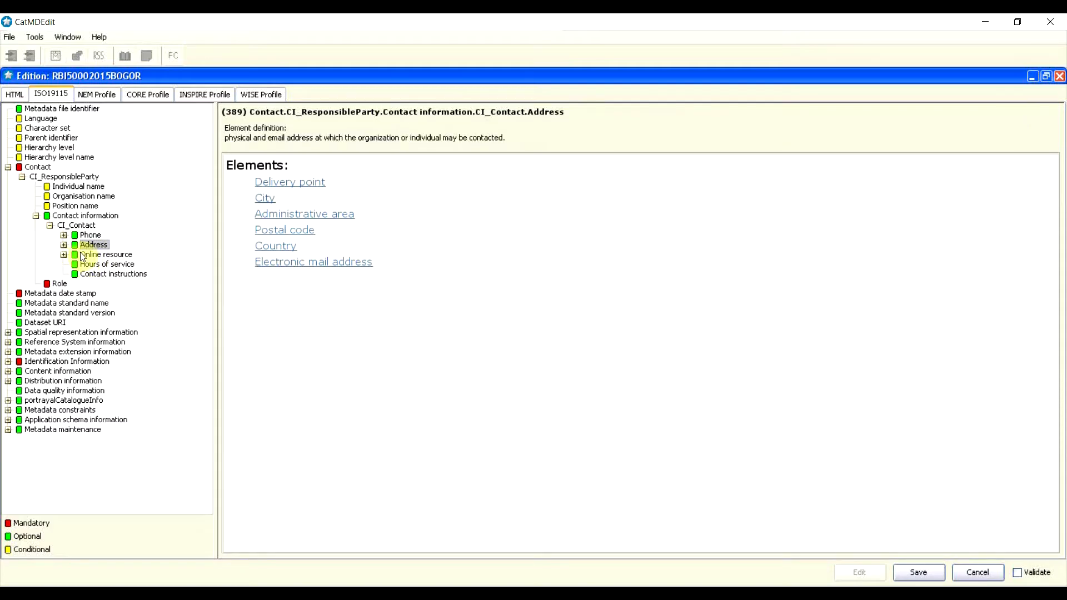
double_click(75, 256)
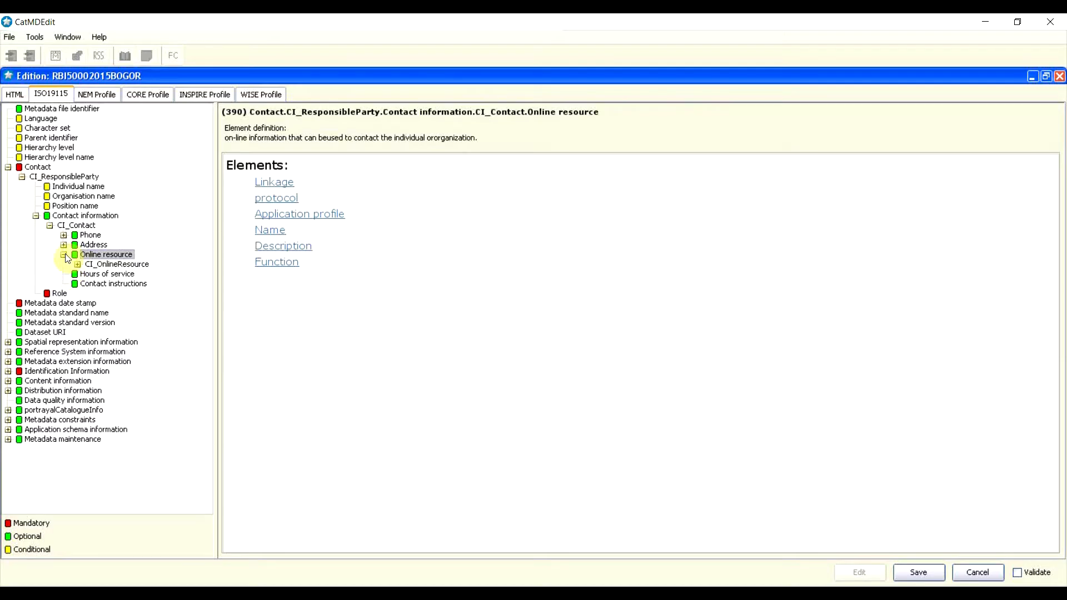
left_click(65, 255)
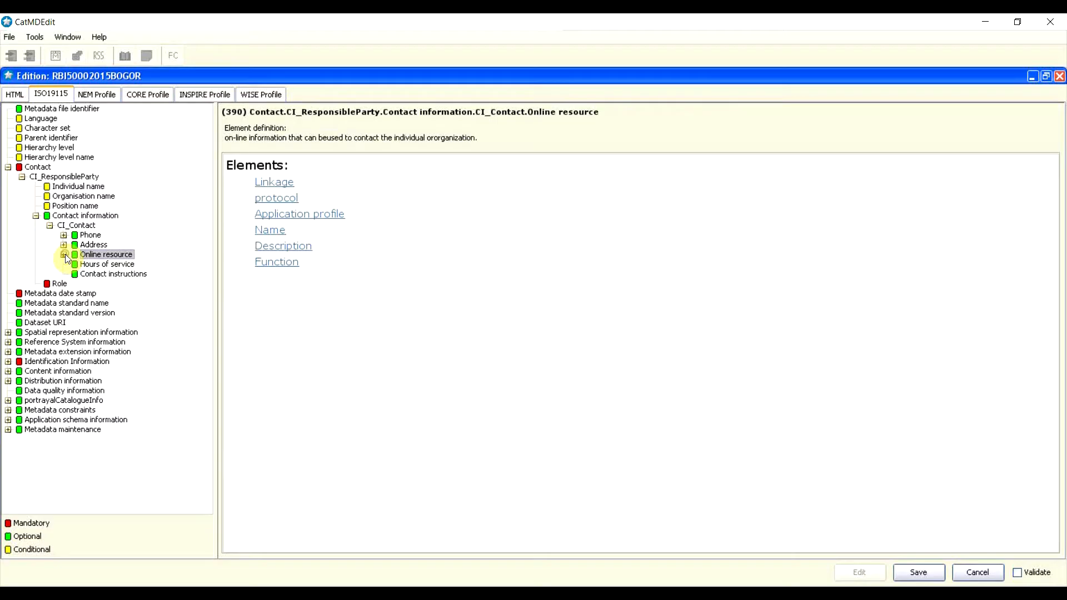
left_click(99, 265)
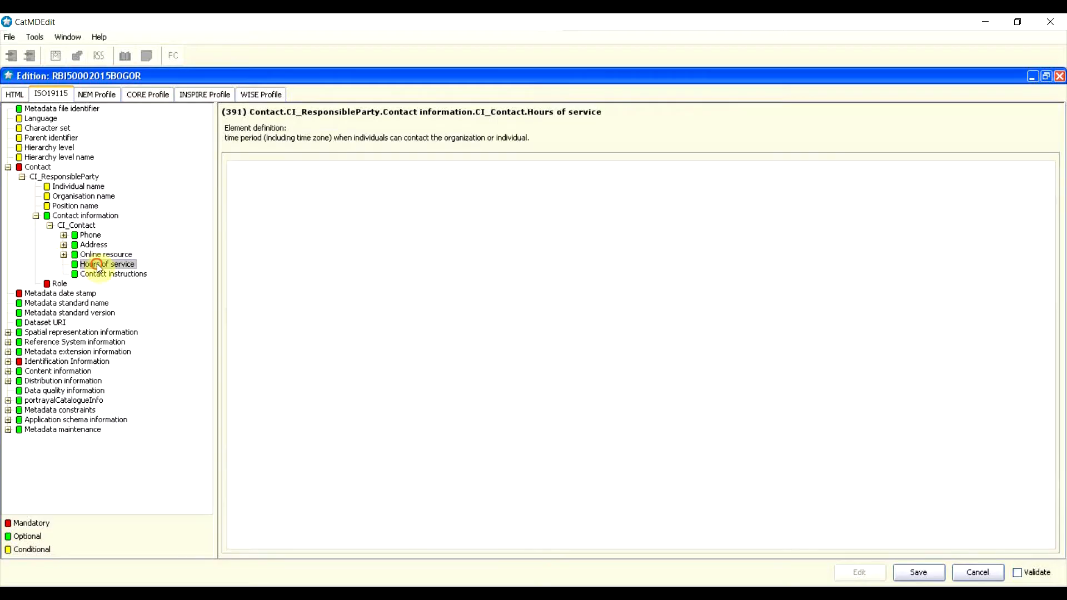
left_click(271, 236)
type("08.00-160.00")
Step: Set contact instructions to 'Hubungi saat jam kerja' and collapse Contact information
left_click(140, 276)
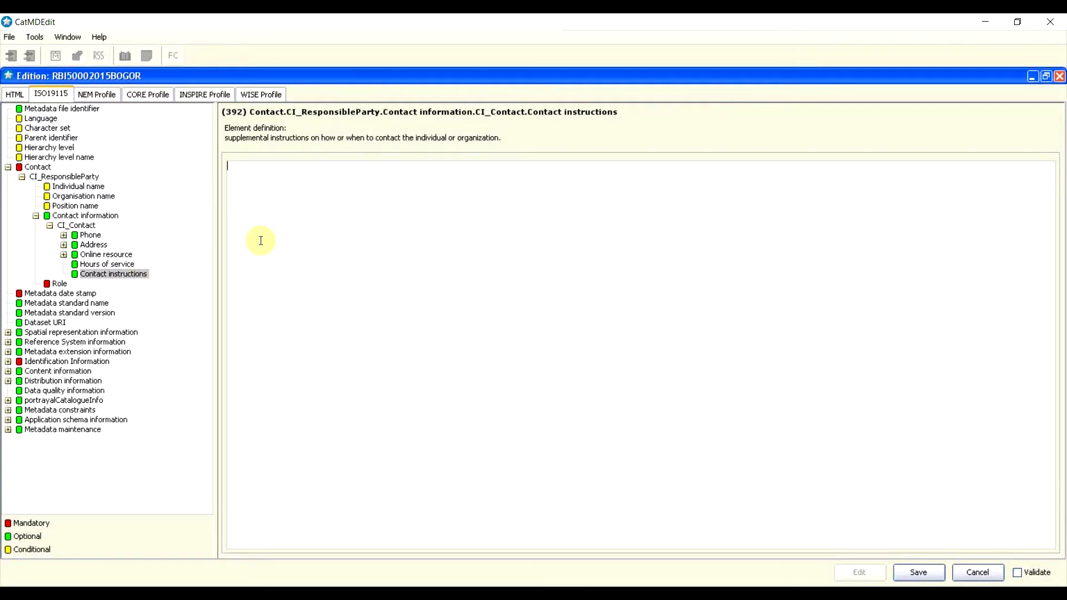
type("Hubungi saat jam kej")
key("BackSpace")
type("rha")
key("BackSpace")
key("BackSpace")
type("ja")
left_click(37, 216)
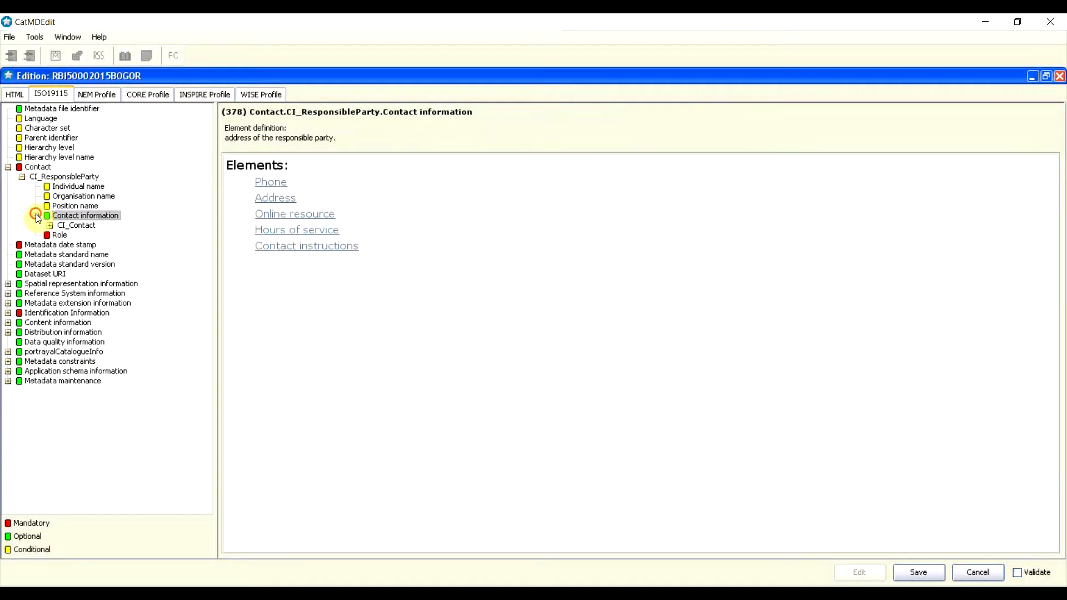
Step: Collapse the Contact branch and move the date stamp calendar to 2015
left_click(21, 178)
left_click(21, 178)
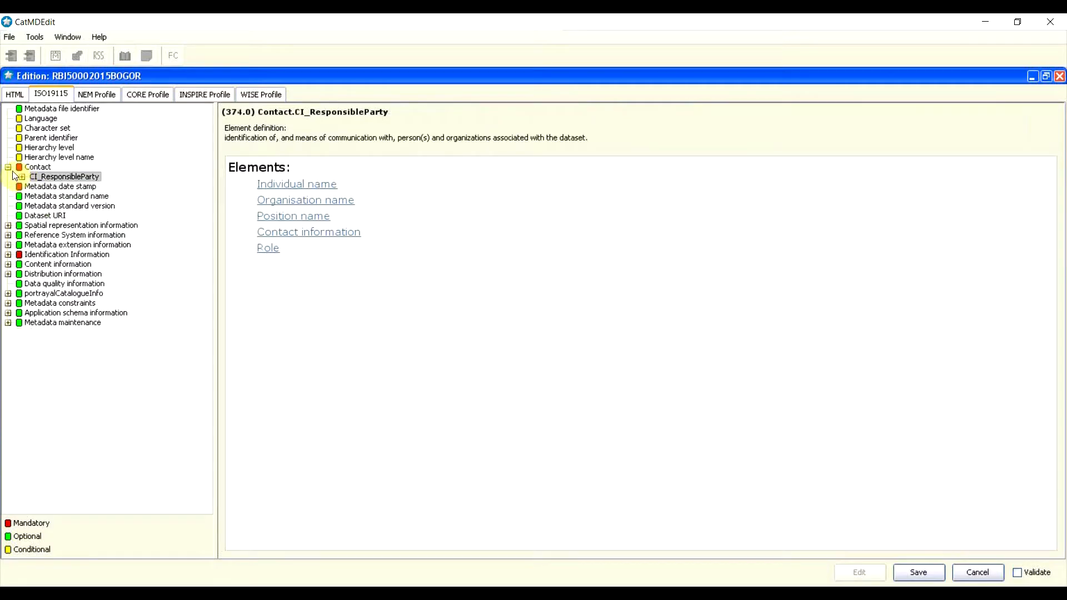
double_click(37, 167)
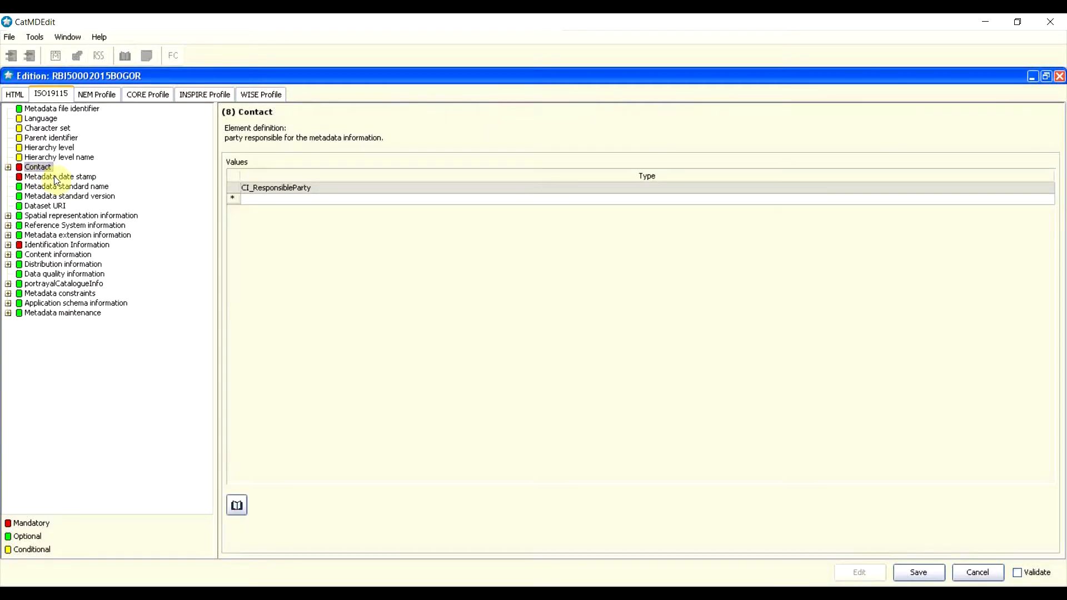
left_click(56, 177)
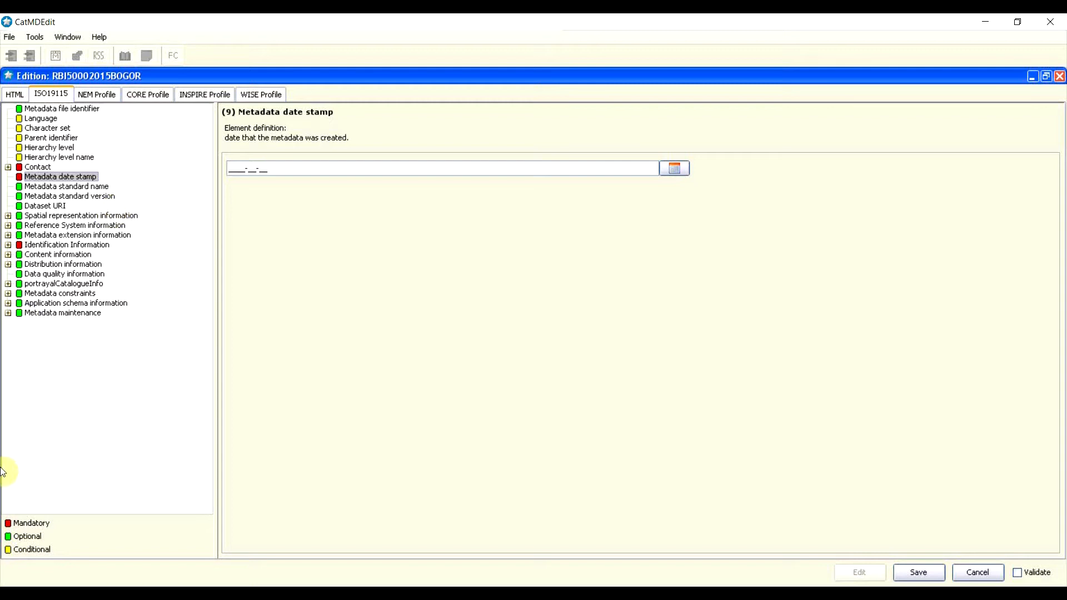
left_click(675, 168)
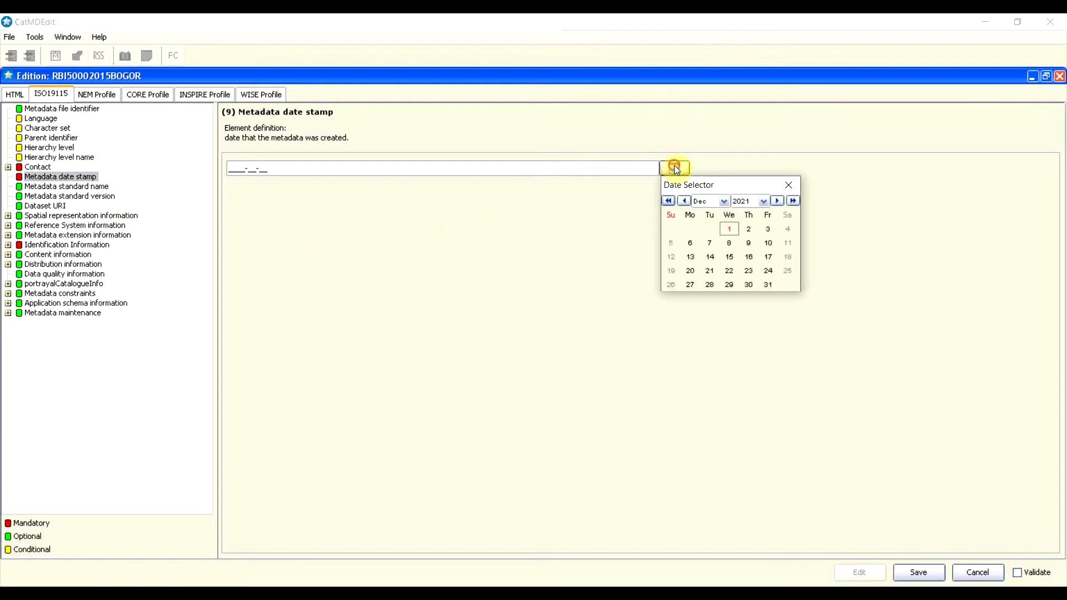
left_click(767, 201)
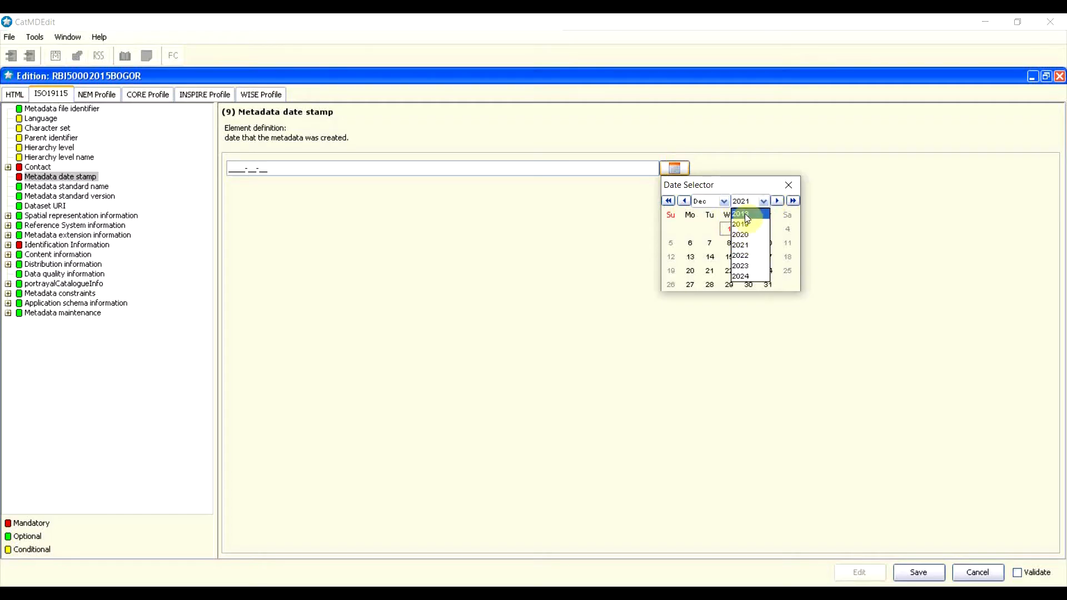
left_click(745, 213)
left_click(686, 199)
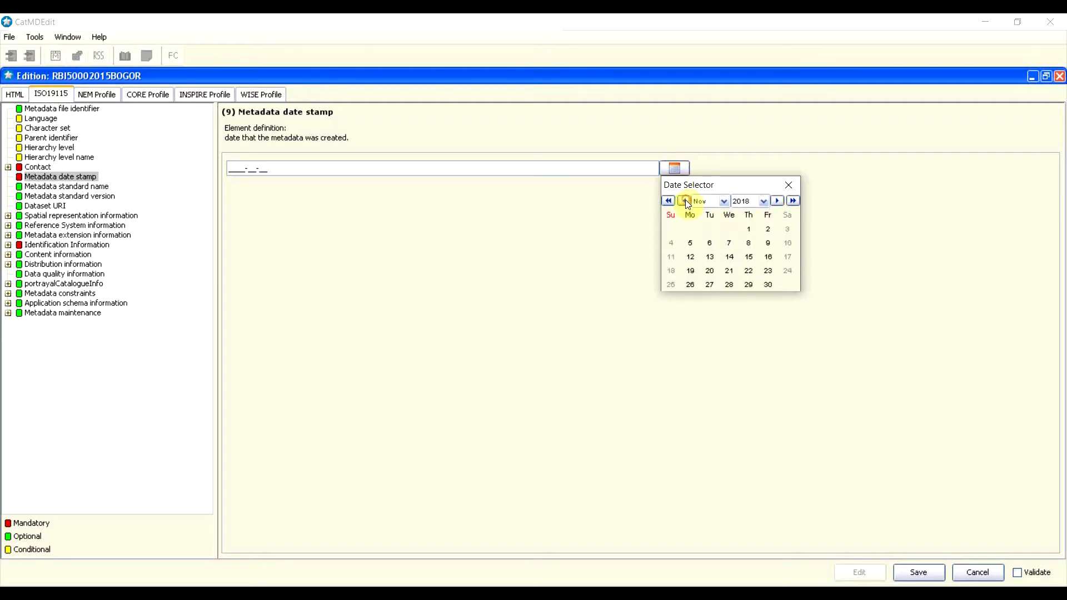
left_click(684, 200)
left_click(667, 201)
left_click(667, 200)
left_click(667, 200)
left_click(667, 200)
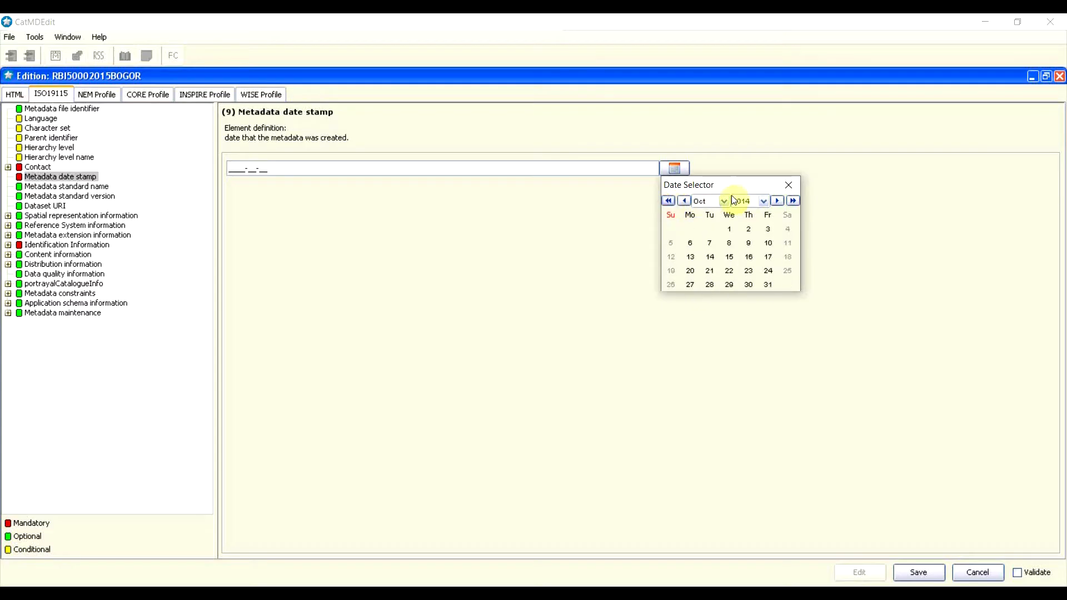
left_click(793, 200)
Step: Pick 31 December 2015 as the date stamp, then view the ISO 19115 standard name
left_click(722, 201)
left_click(696, 281)
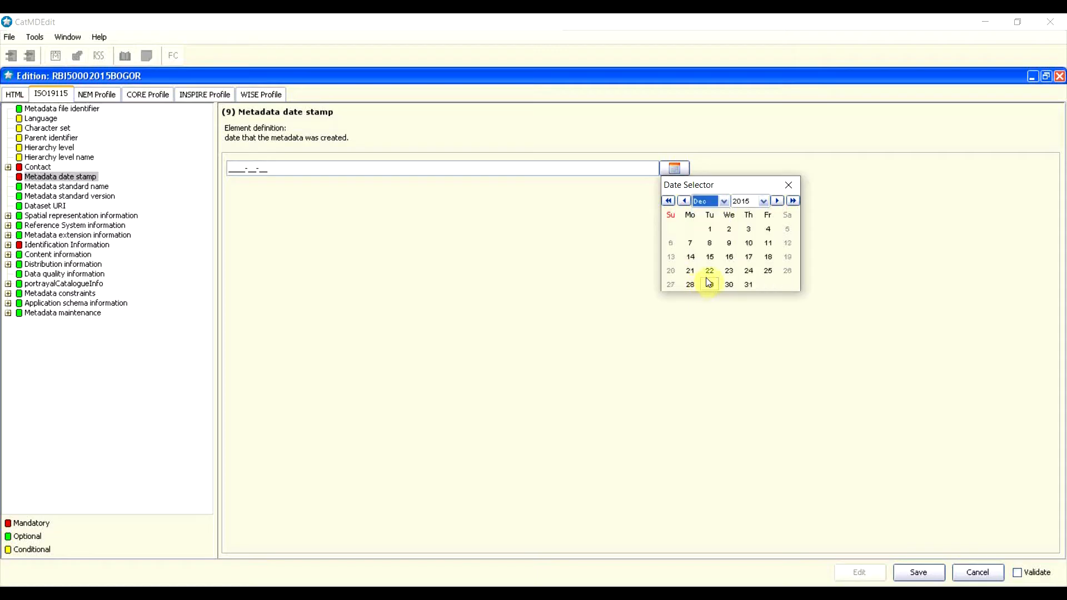
left_click(742, 287)
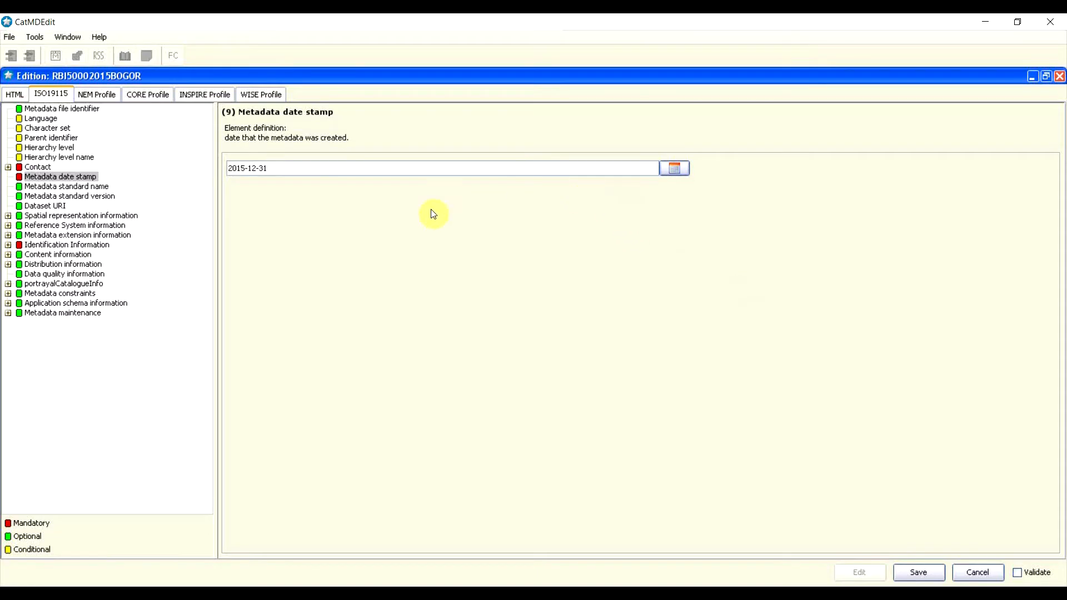
left_click(83, 188)
left_click_drag(233, 165, 271, 168)
Step: Check standard version ISO19115:2003/Cor 1 2006 and the empty Dataset URI, then Spatial representation
left_click(272, 166)
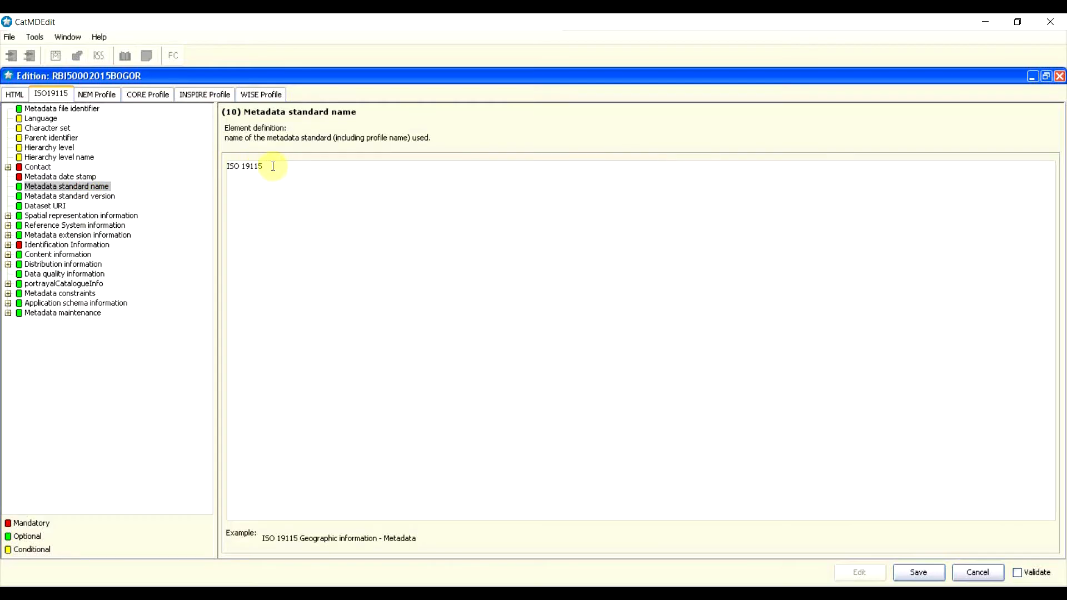
left_click(53, 198)
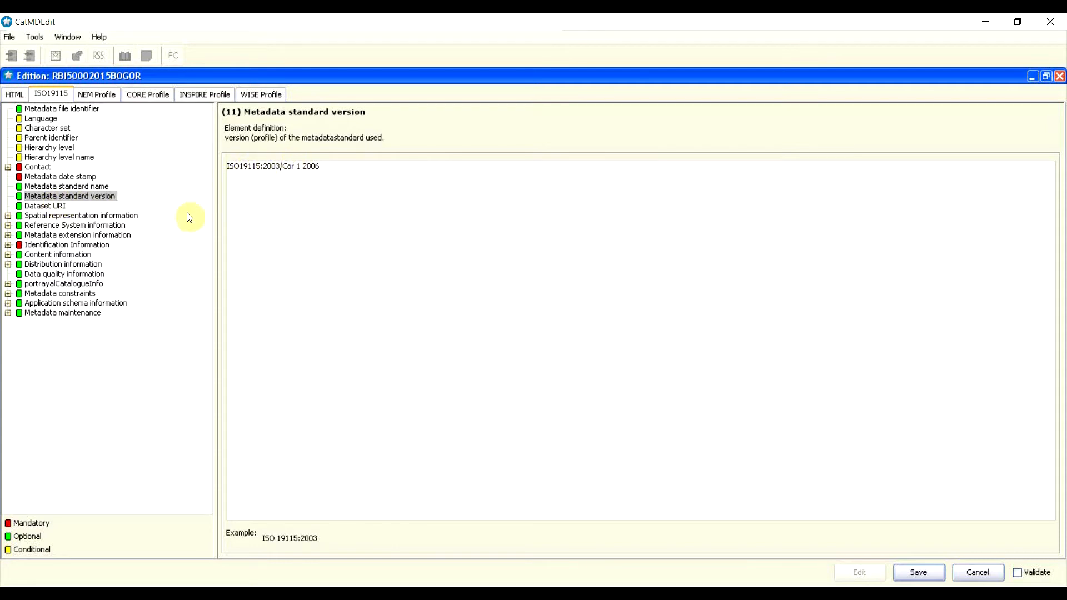
left_click(35, 208)
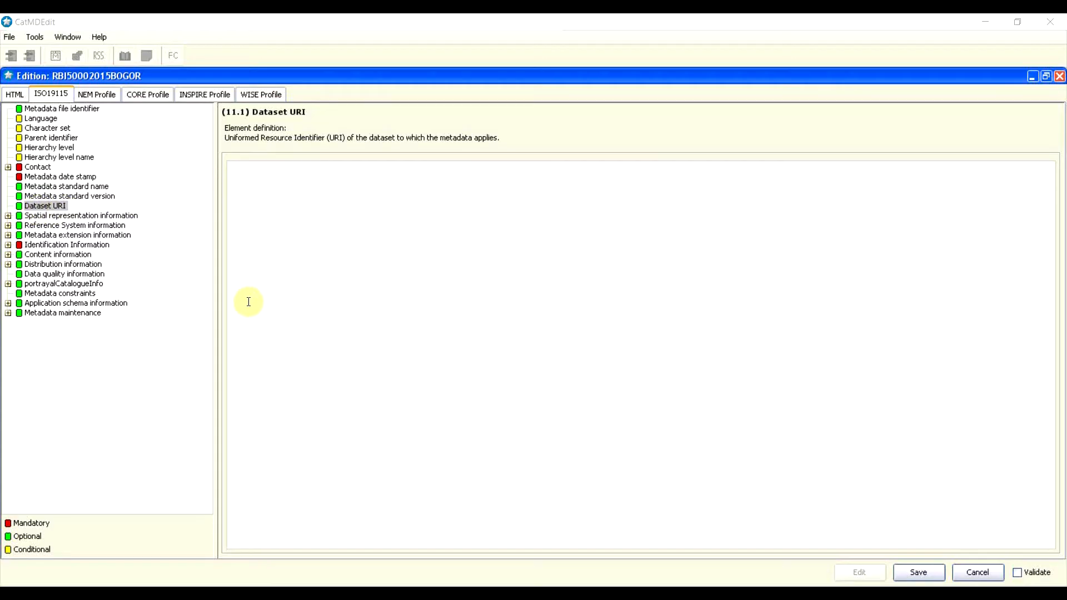
left_click(42, 216)
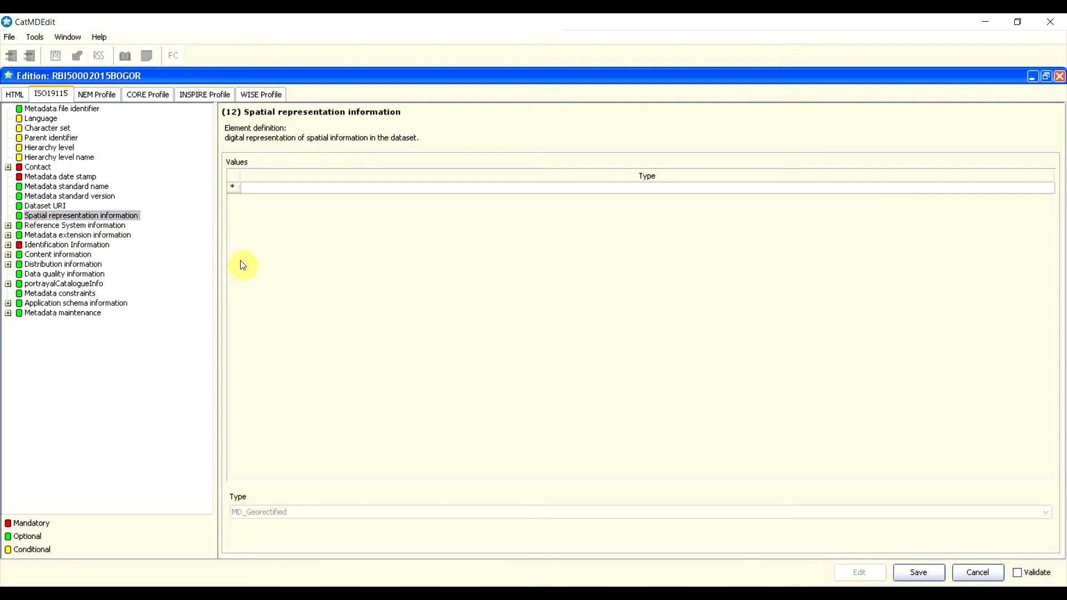
Step: Insert a spatial representation entry, change its type to MD_VectorSpatialRepresentation, and open it
right_click(238, 190)
left_click(250, 184)
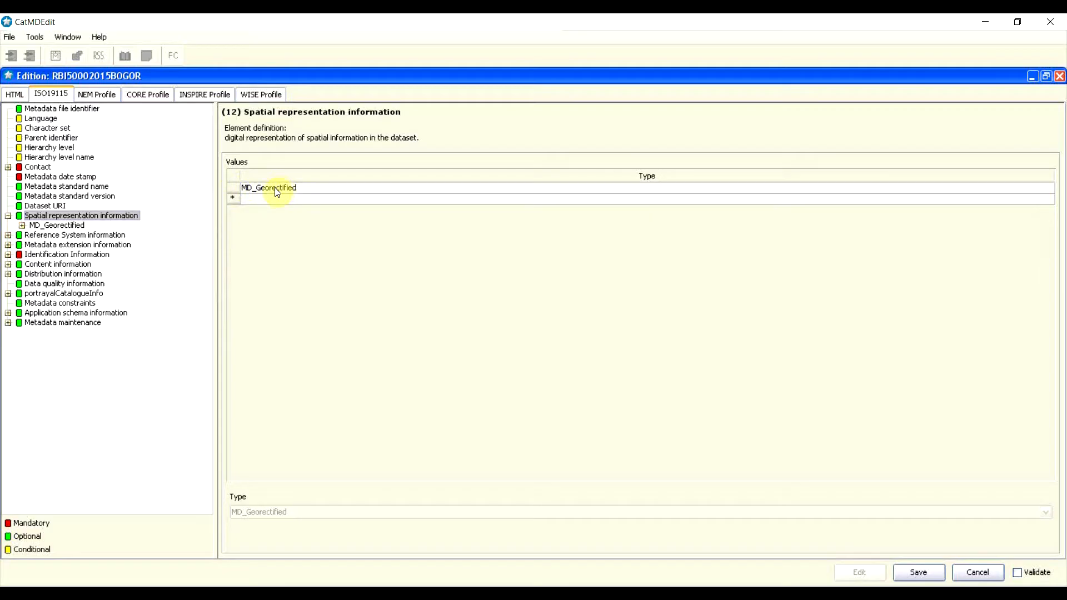
left_click(258, 191)
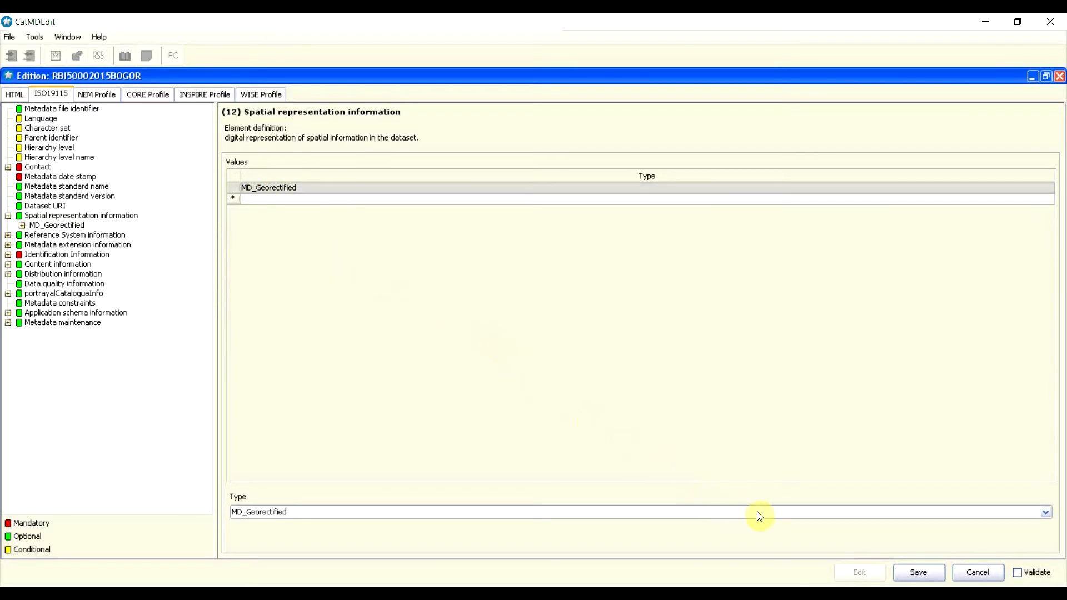
left_click(1046, 512)
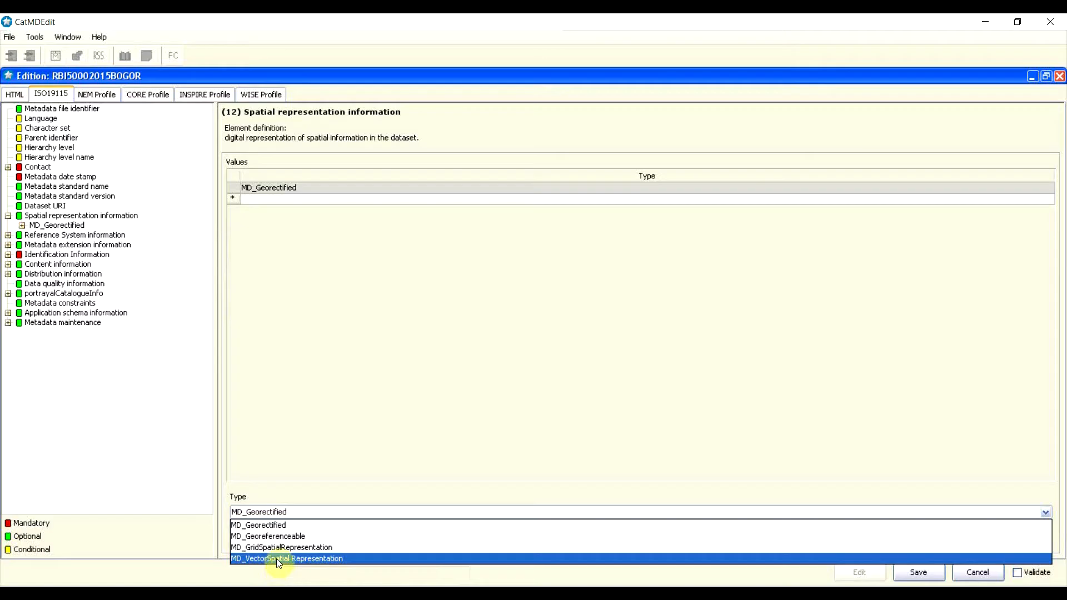
left_click(302, 560)
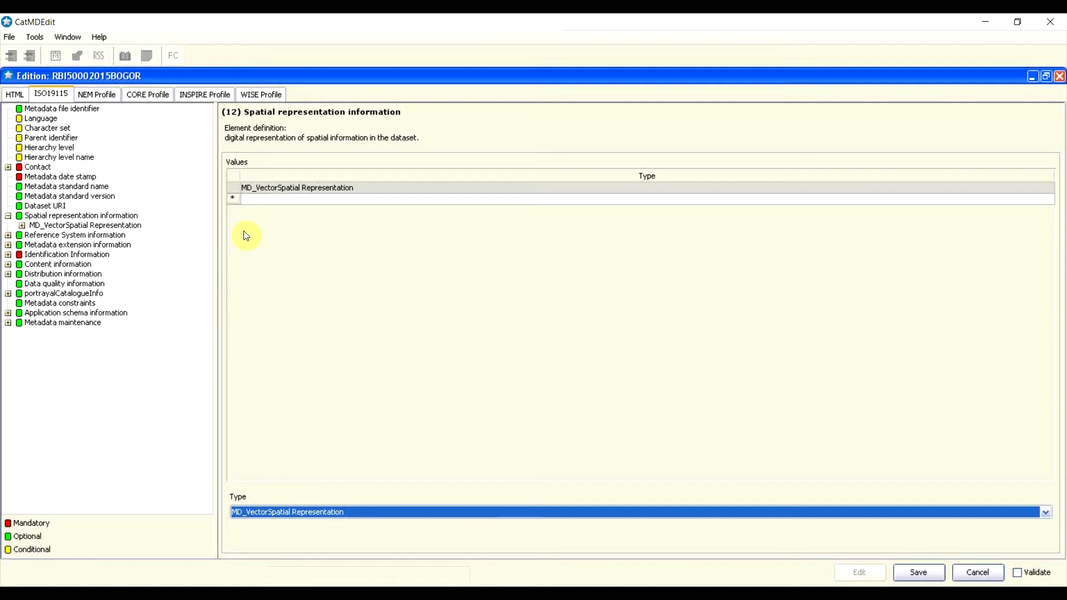
double_click(307, 190)
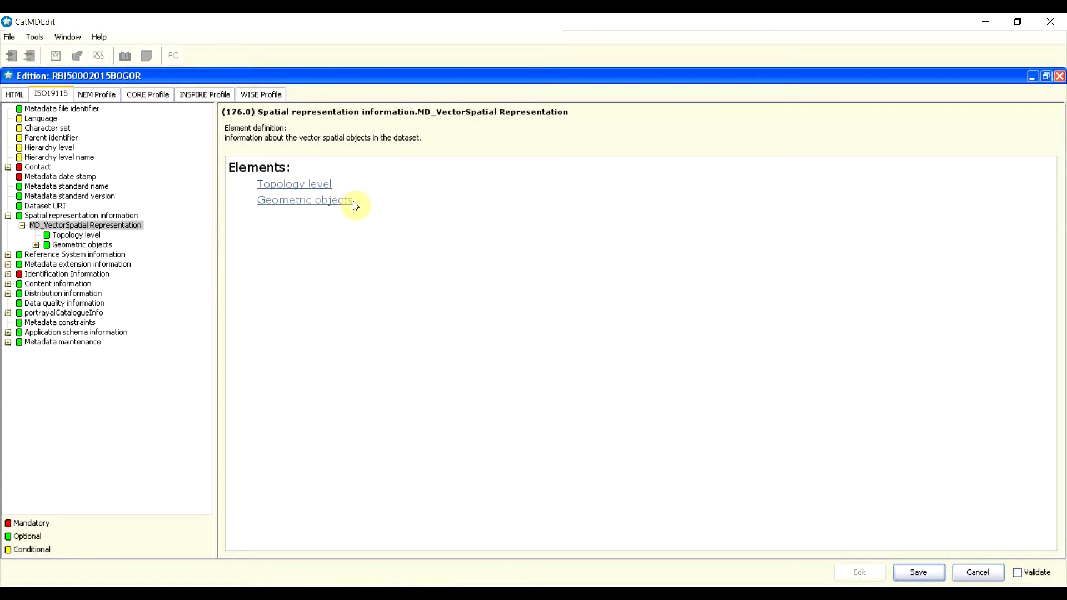
Step: Choose geometryOnly as the Topology level, then select Geometric objects
left_click(282, 189)
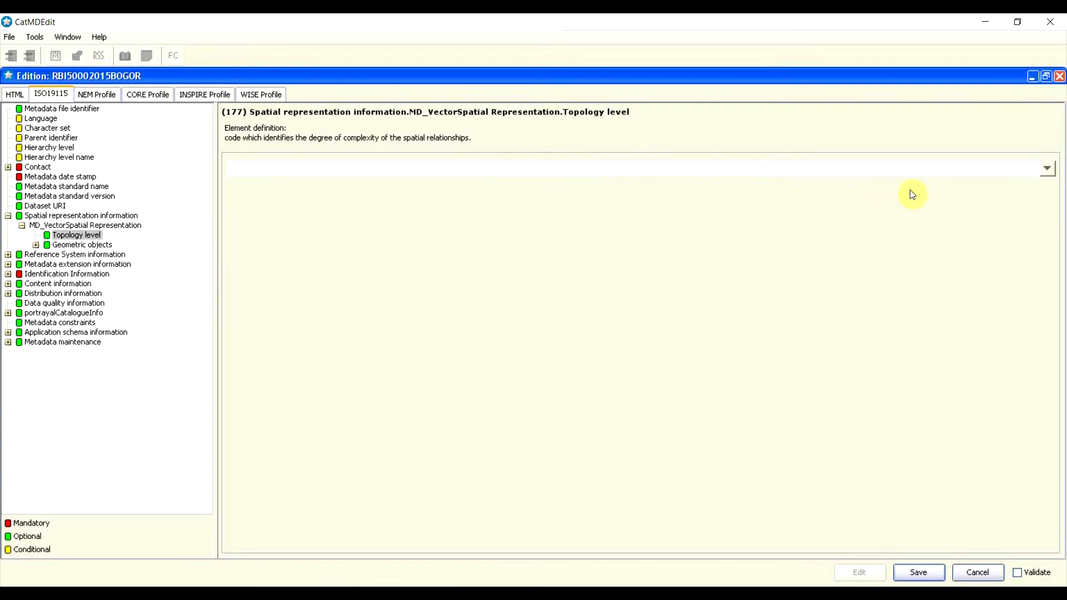
left_click(1046, 169)
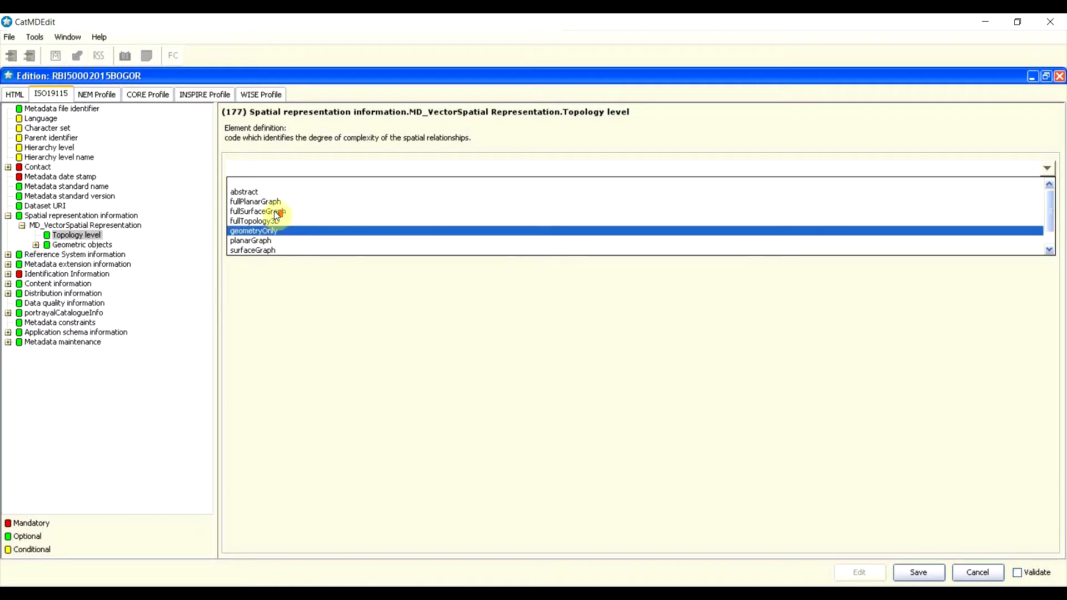
scroll(296, 187, "down", 1)
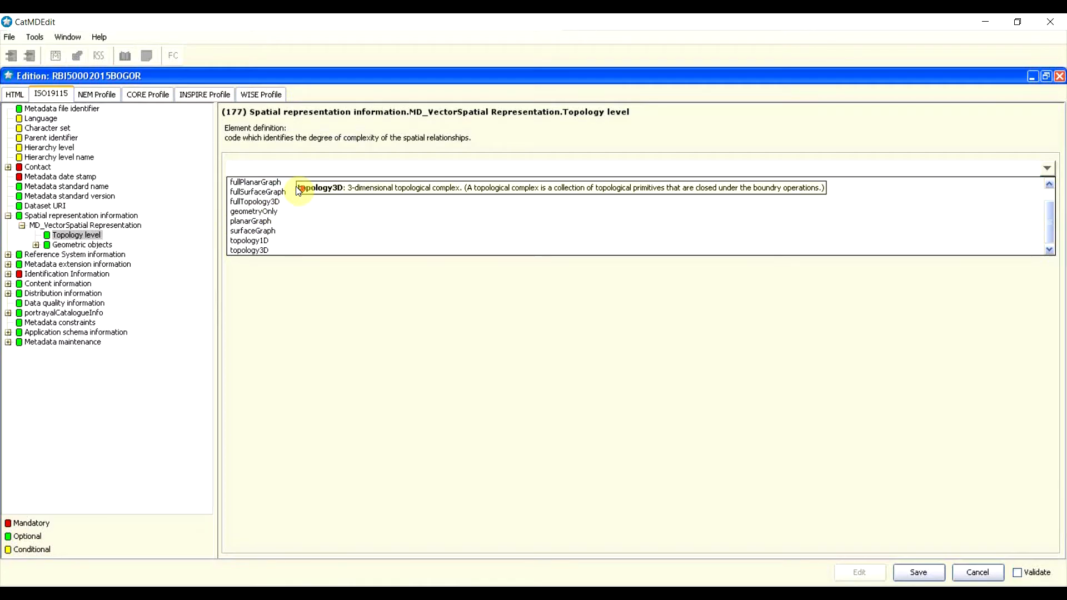
scroll(298, 194, "up", 1)
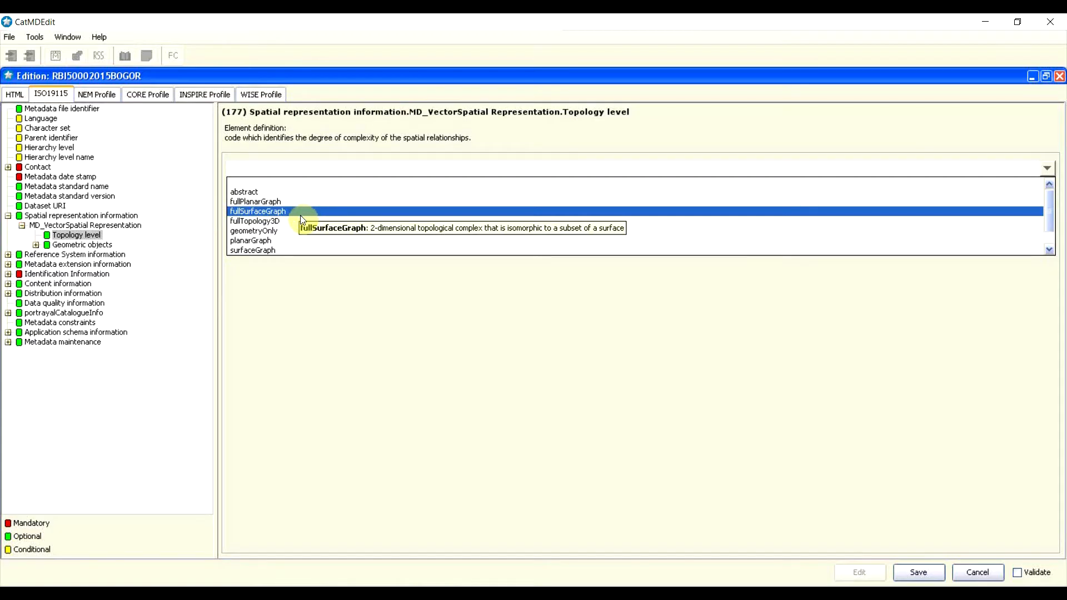
left_click(267, 232)
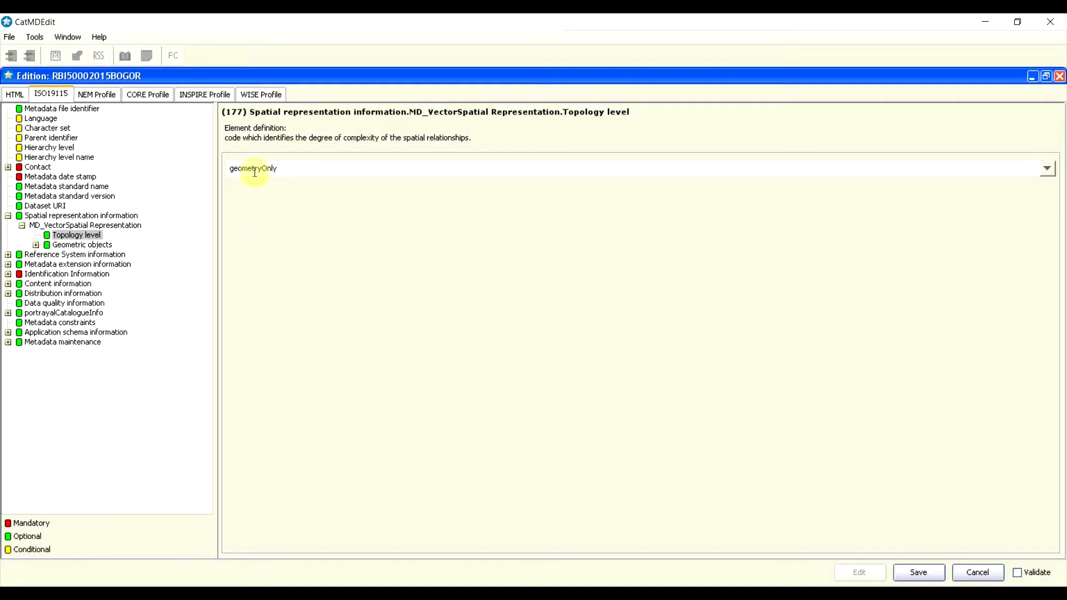
left_click(82, 244)
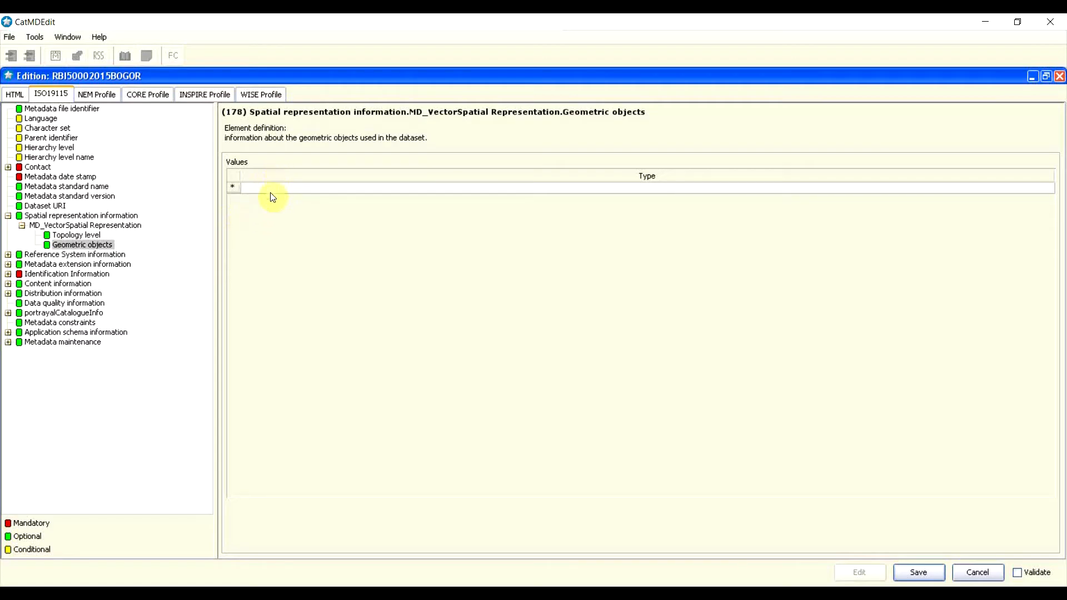
Step: Insert an MD_GeometricObjects entry, open it, and list the geometric object type choices
left_click(236, 193)
left_click(246, 184)
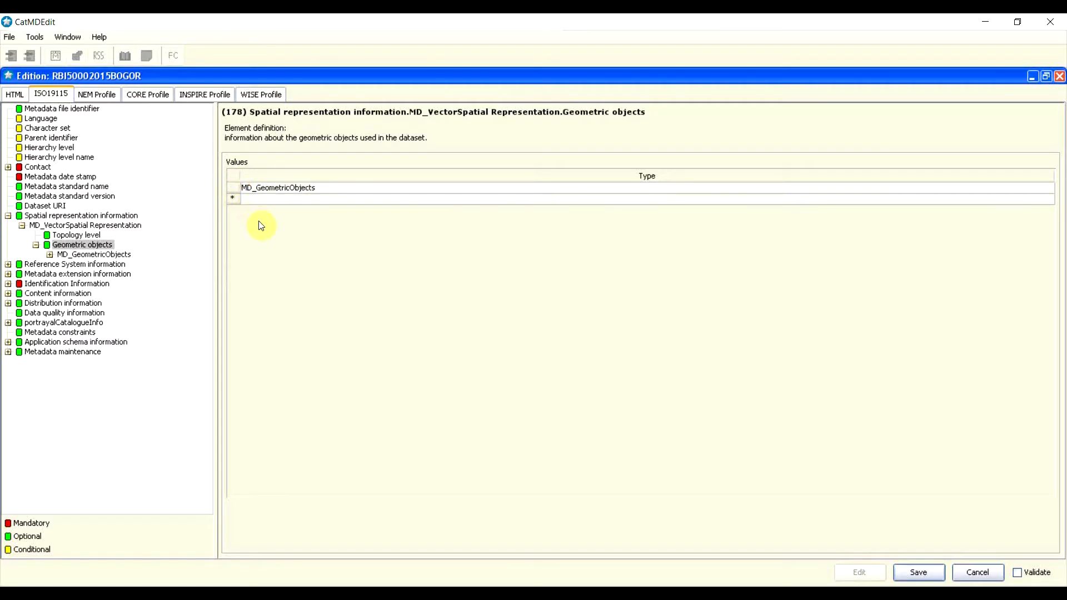
left_click(295, 192)
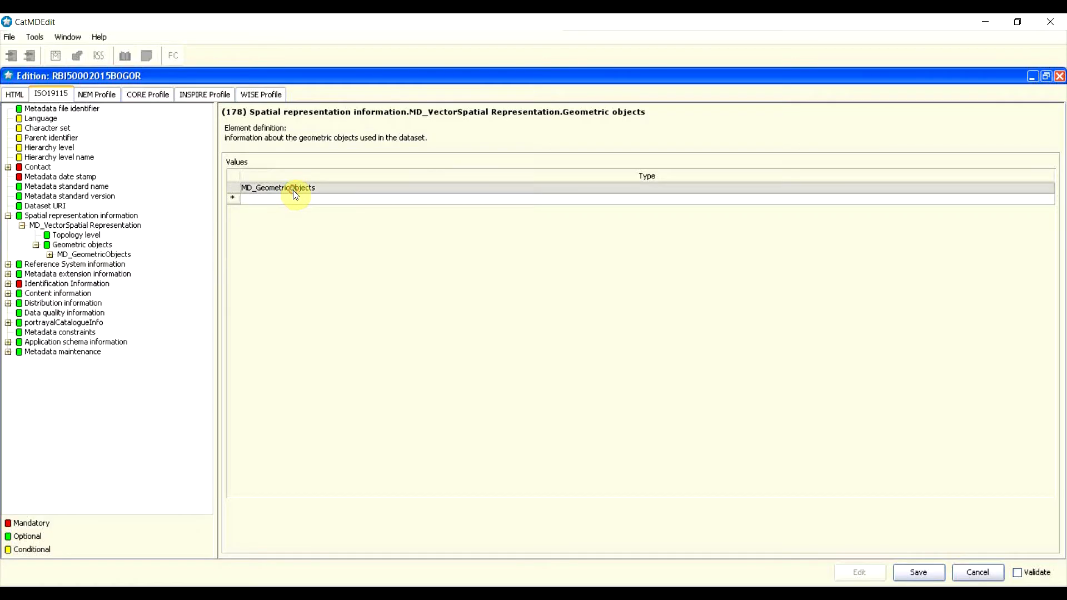
double_click(294, 191)
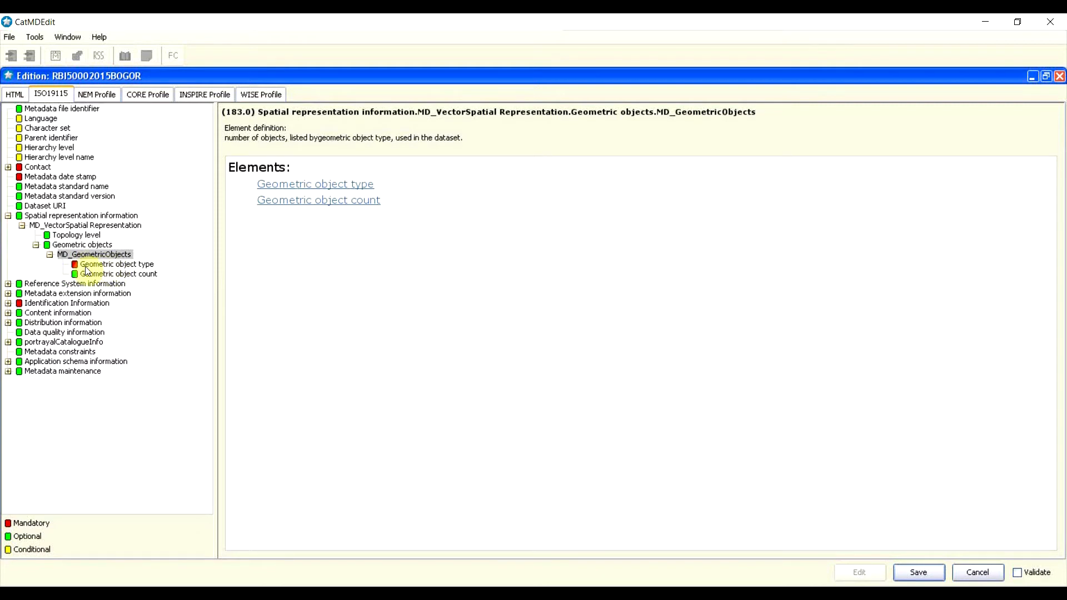
left_click(136, 264)
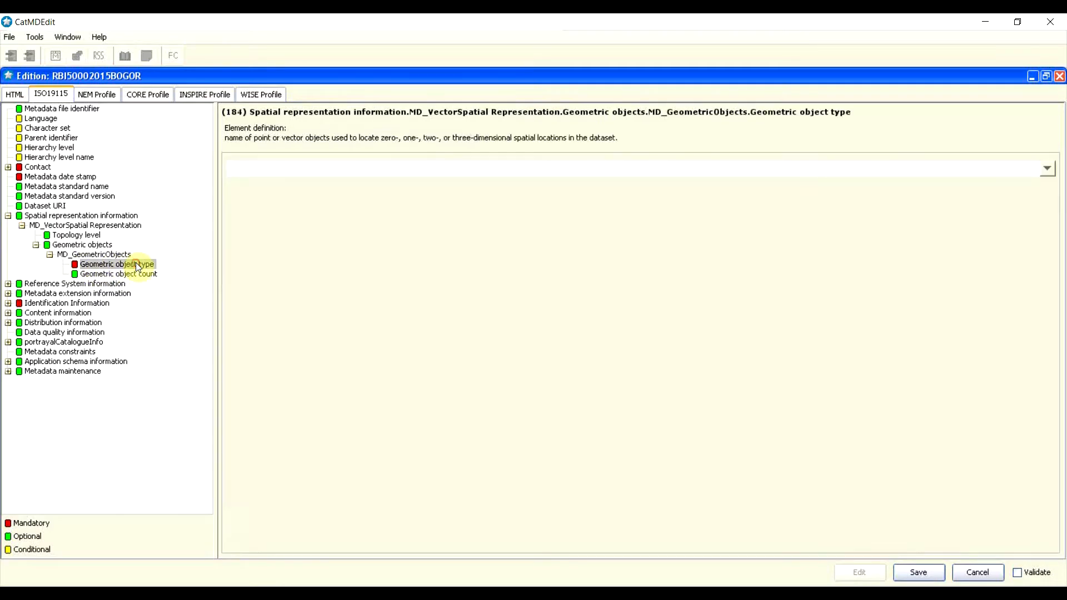
left_click(1047, 168)
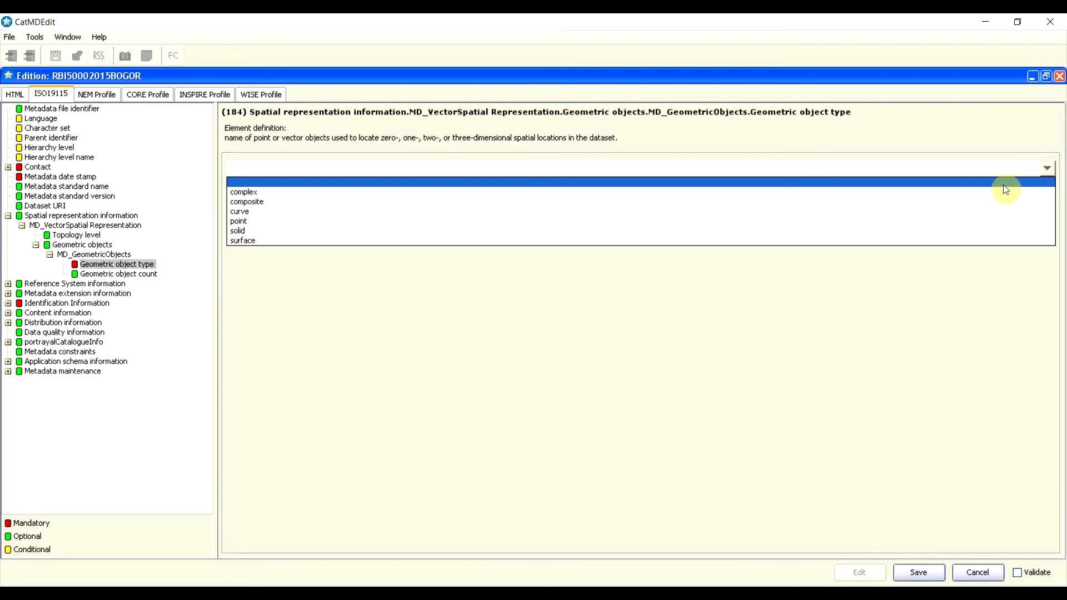
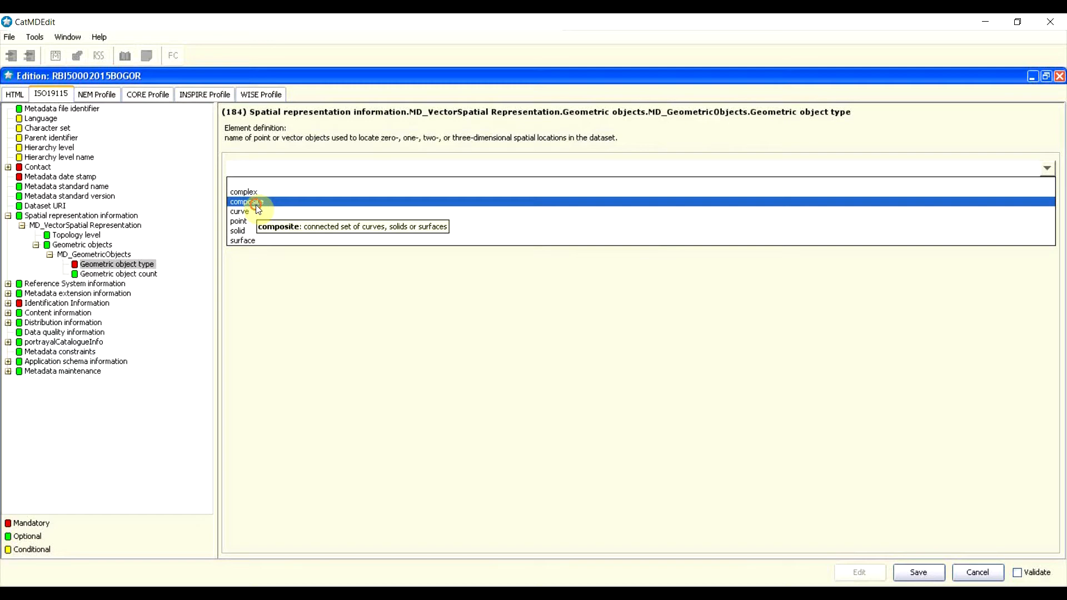
Step: Choose composite as the geometric object type, then go to the Geometric object count element
left_click(257, 207)
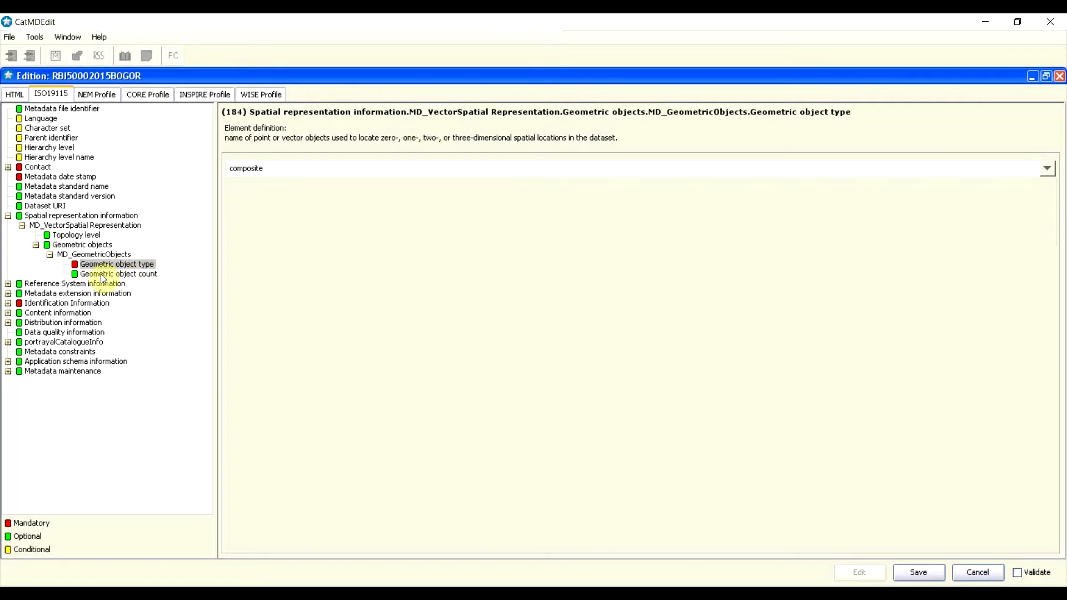
left_click(138, 275)
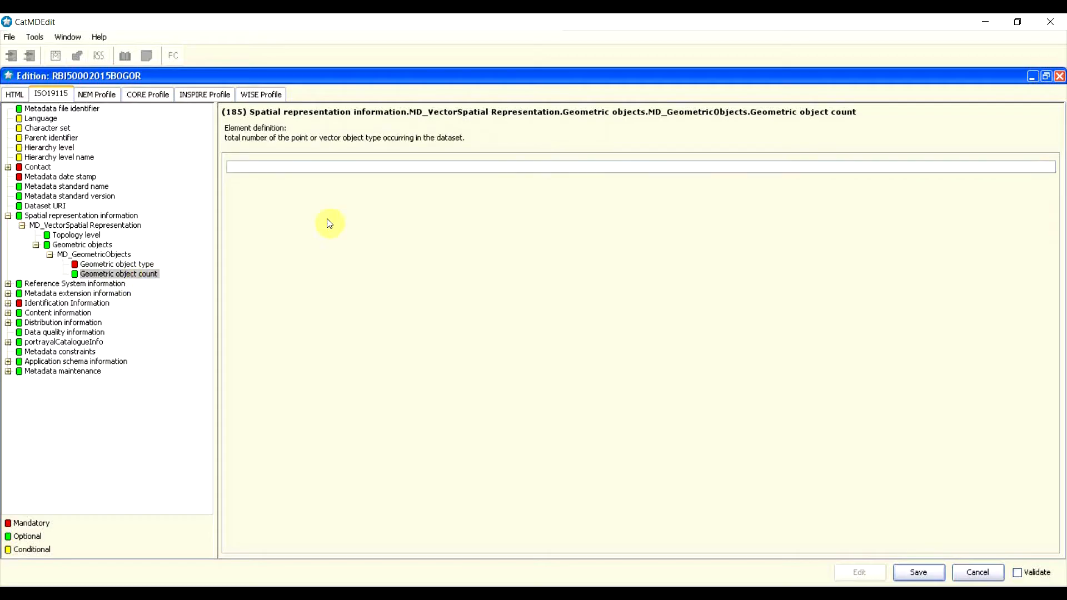
Step: Enter 3475 as the geometric object count, correcting the mistyped 1200
left_click(714, 168)
type("1200")
key("BackSpace")
key("BackSpace")
key("BackSpace")
type("3475")
Step: Highlight slide items Informasi Metadata and Informasi representasi spasial in yellow
key("alt+Tab")
double_click(381, 299)
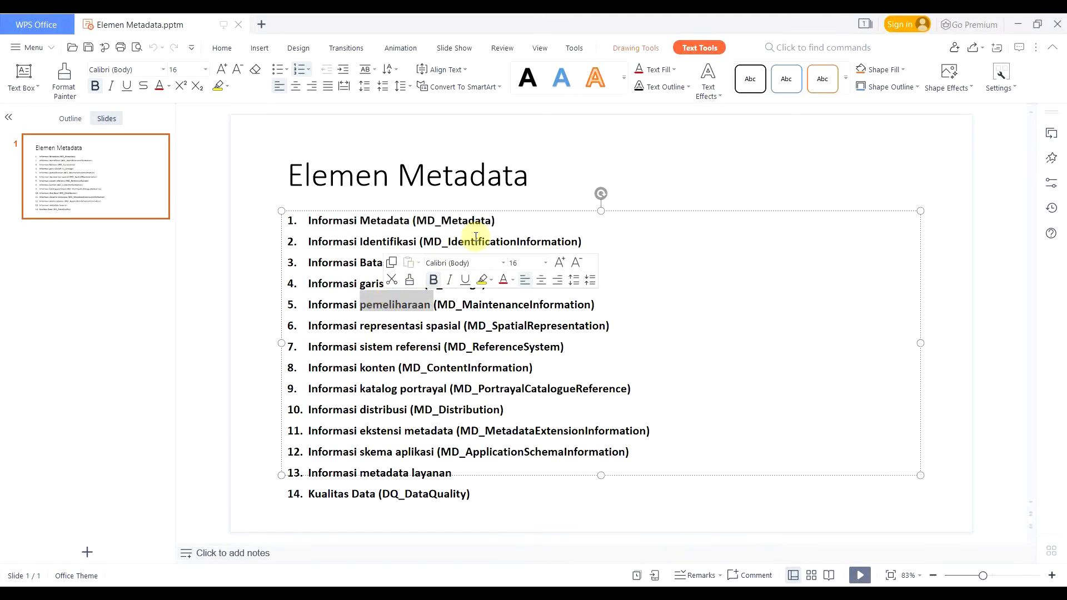
left_click_drag(493, 220, 303, 211)
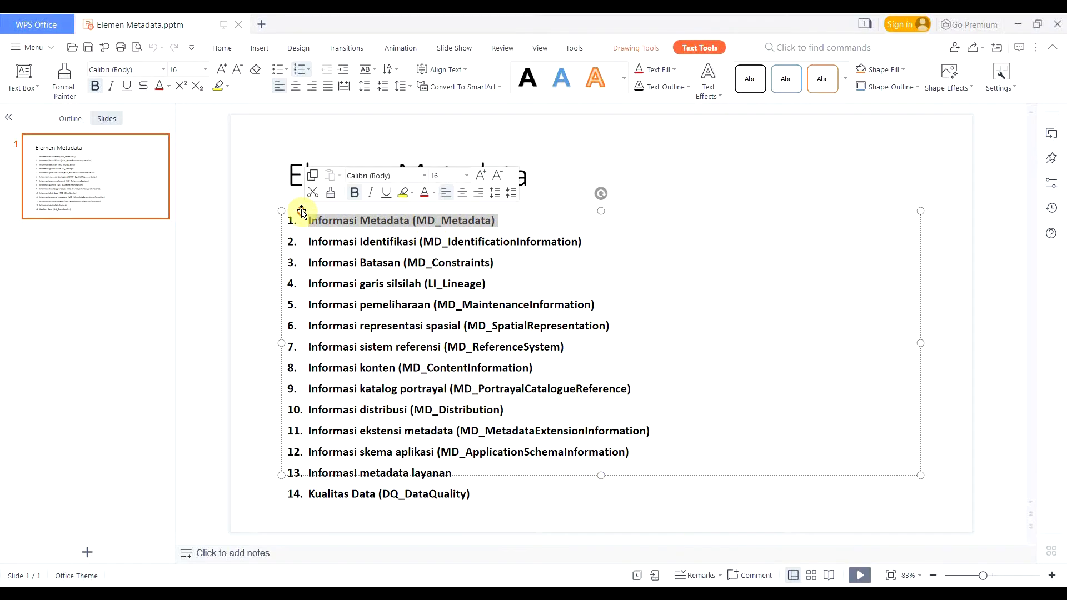
left_click(221, 82)
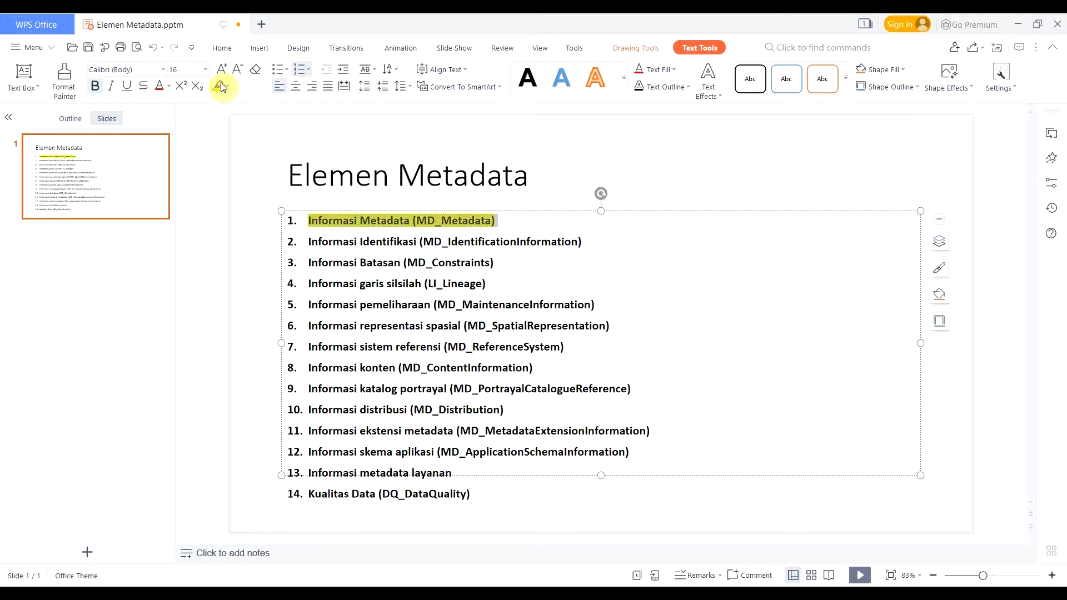
left_click(411, 304)
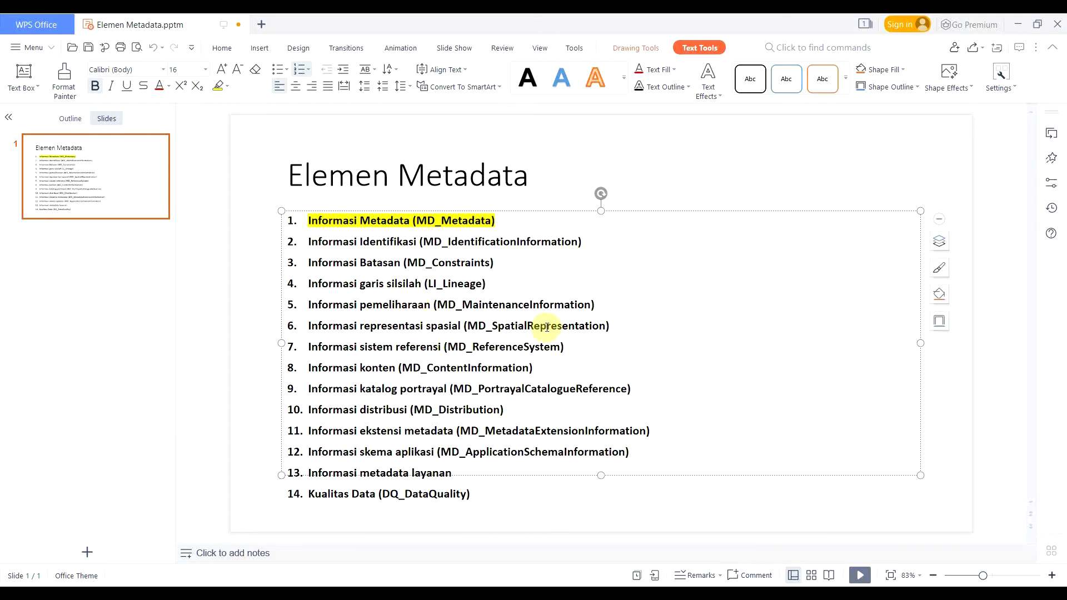
left_click_drag(343, 327, 309, 324)
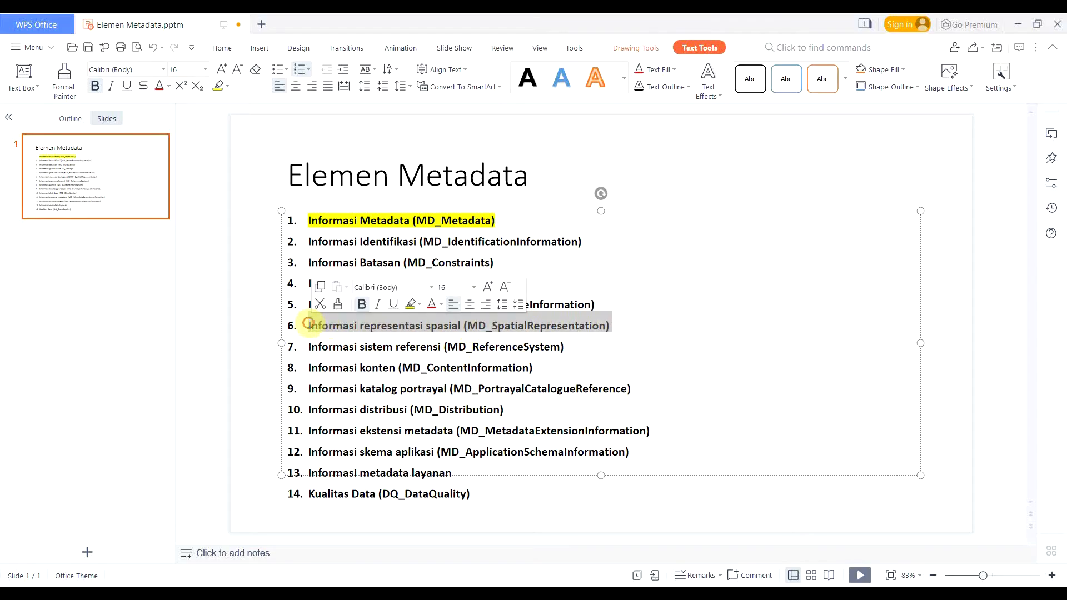
left_click(218, 85)
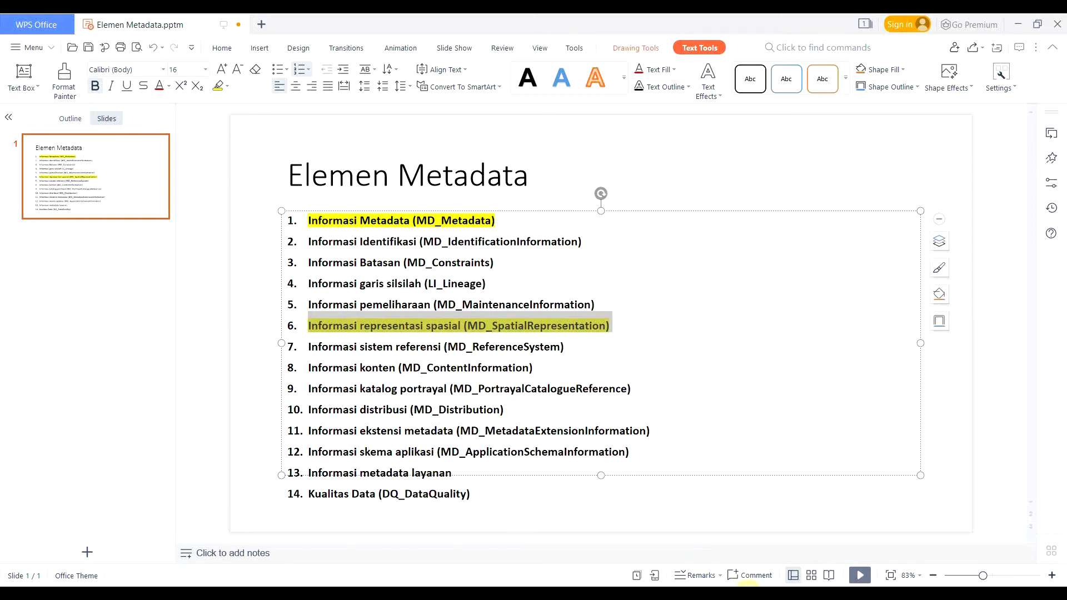
left_click(772, 594)
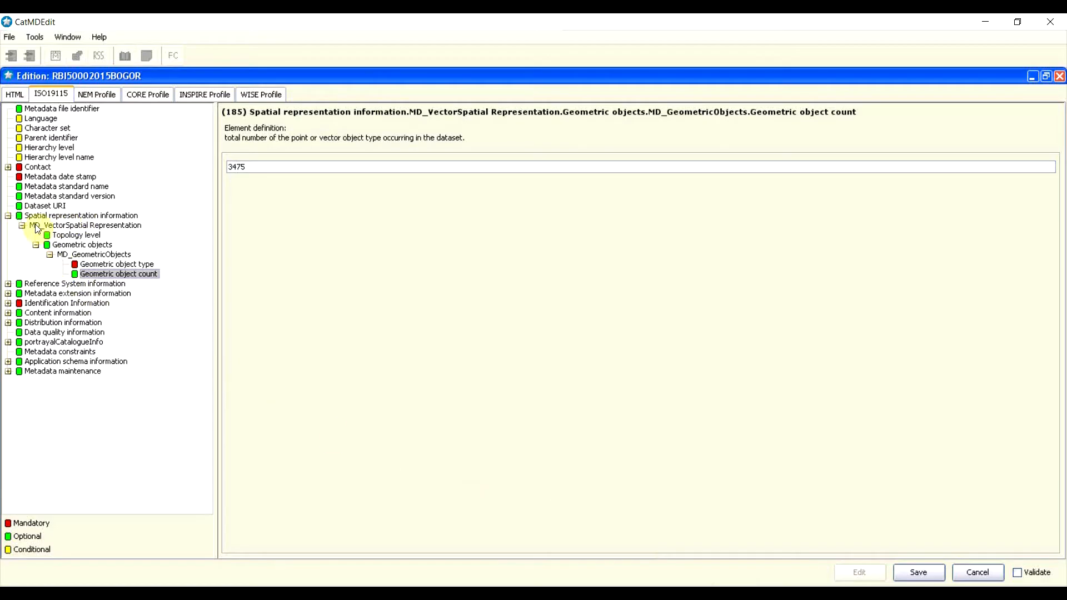
Step: Collapse Spatial representation information, insert an MD_ReferenceSystem row, and open its Reference system identifier
left_click(9, 219)
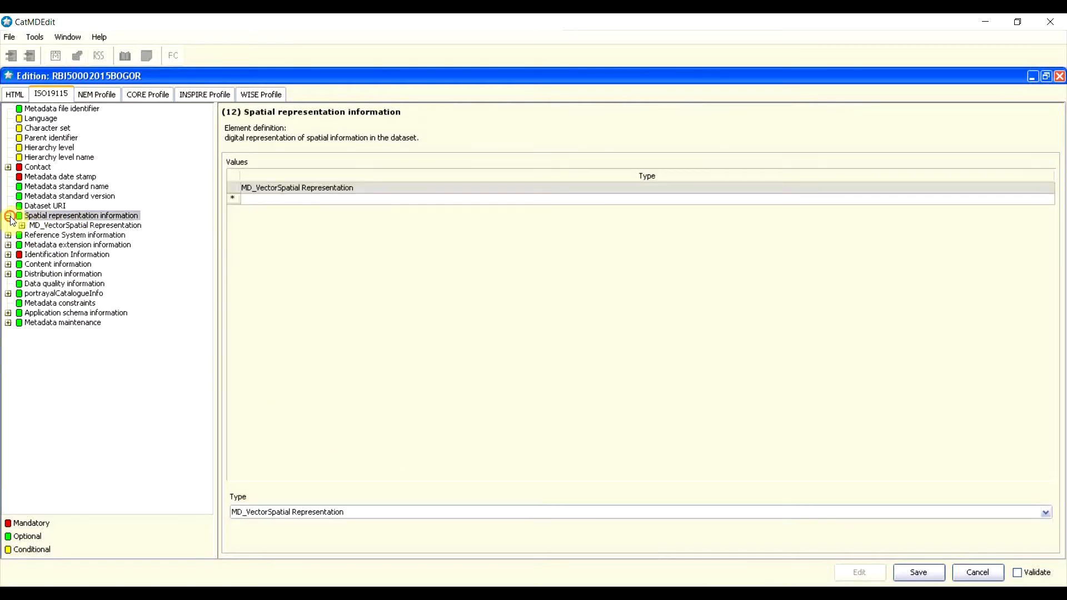
left_click(9, 217)
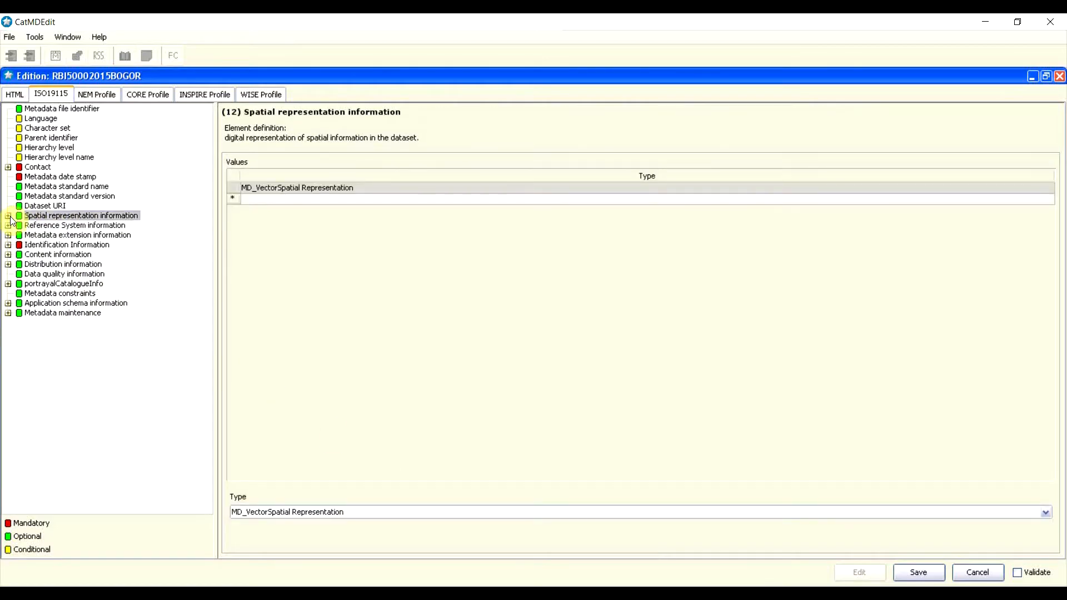
left_click(47, 226)
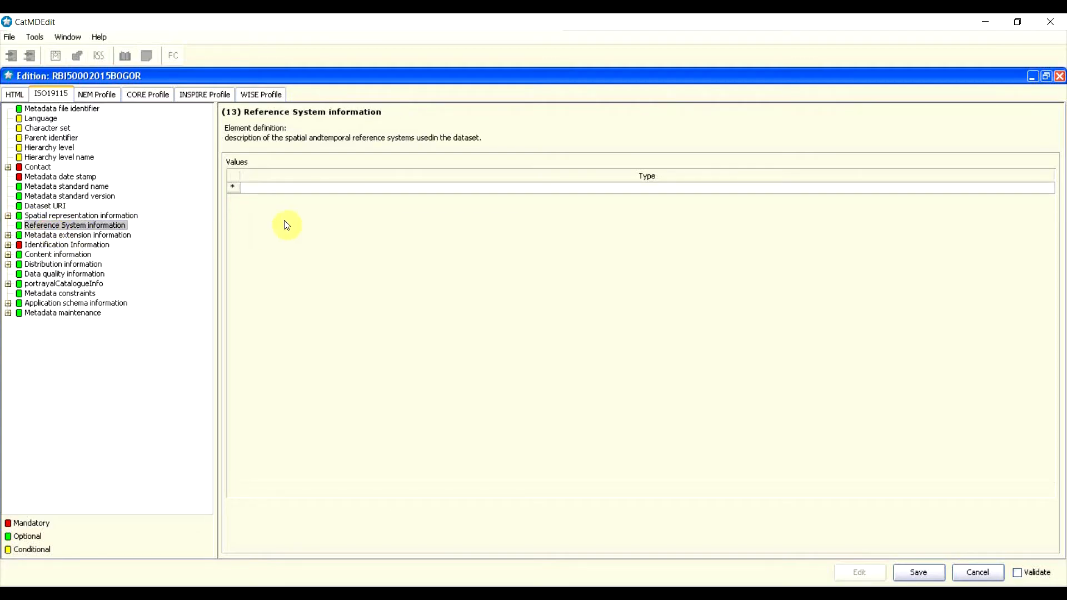
right_click(233, 186)
left_click(251, 180)
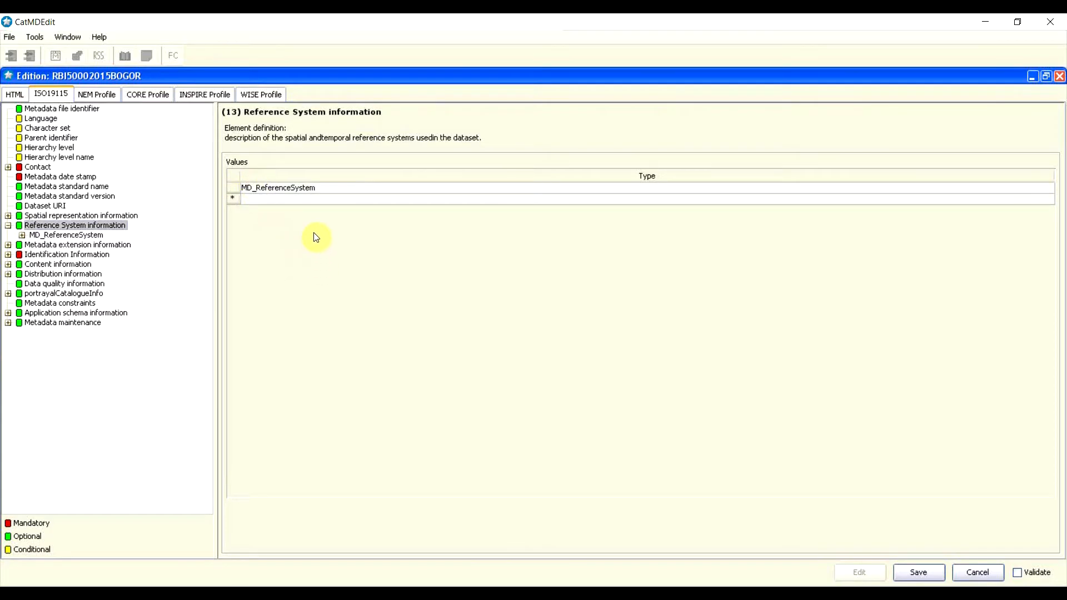
left_click(311, 191)
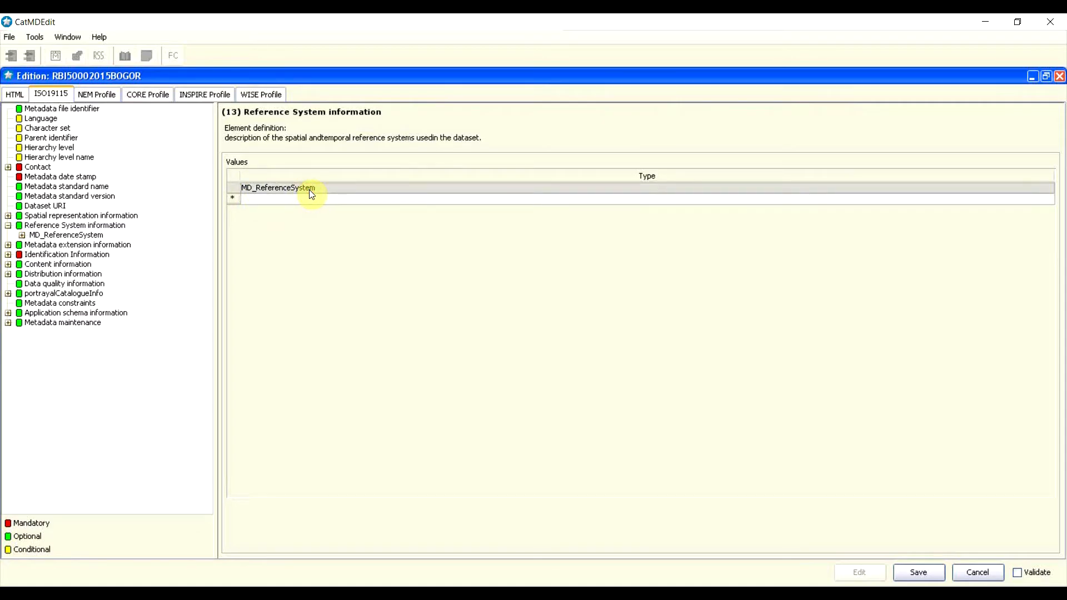
double_click(311, 189)
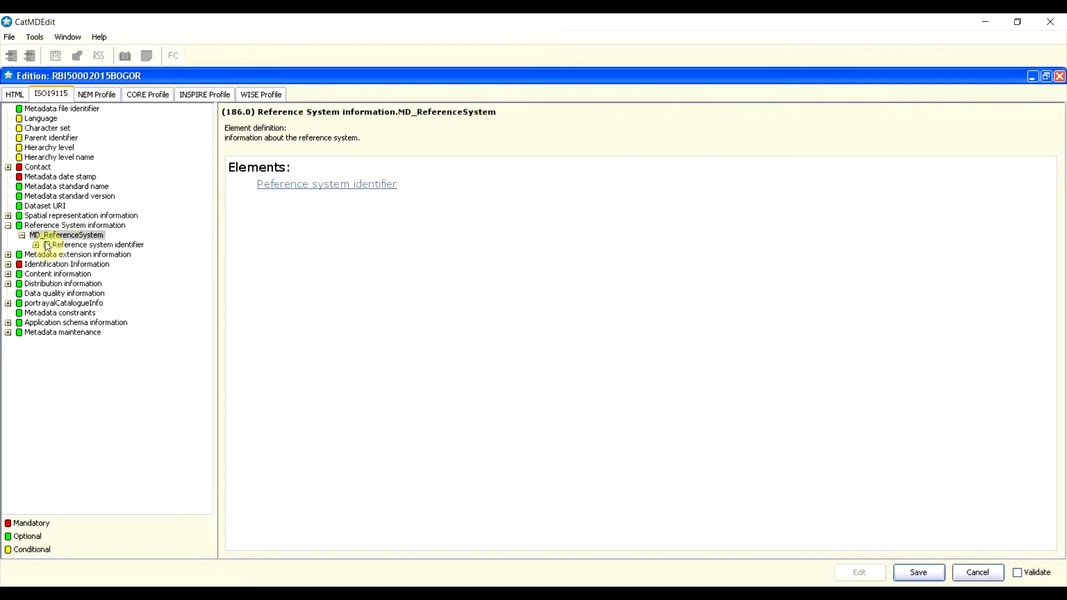
double_click(70, 245)
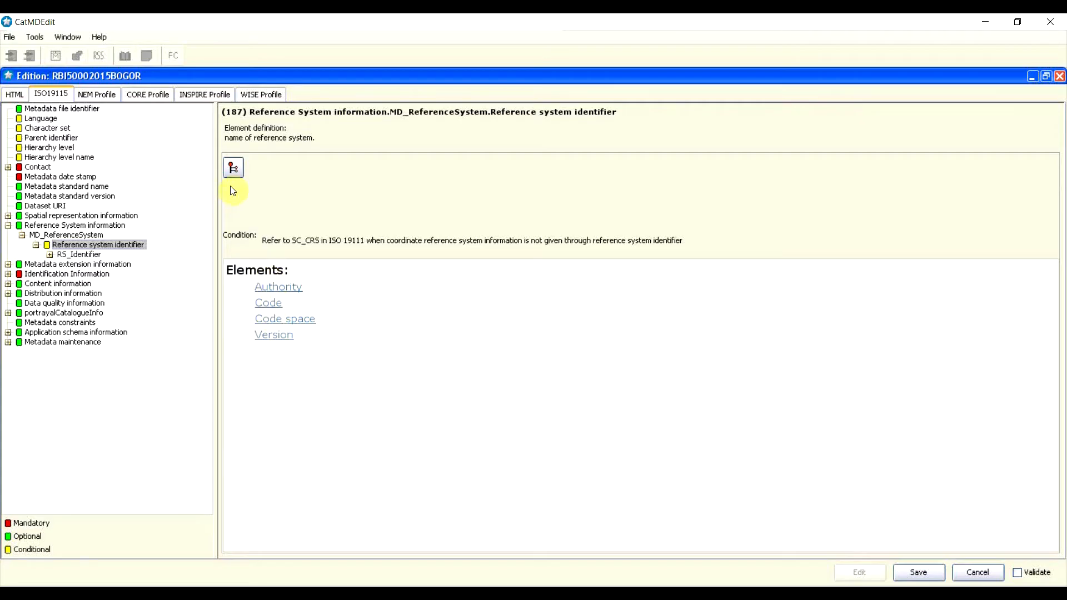
Step: Open the EPSG - Sistema de referencia thesaurus and scroll down to the WGS 84 entries
left_click(234, 168)
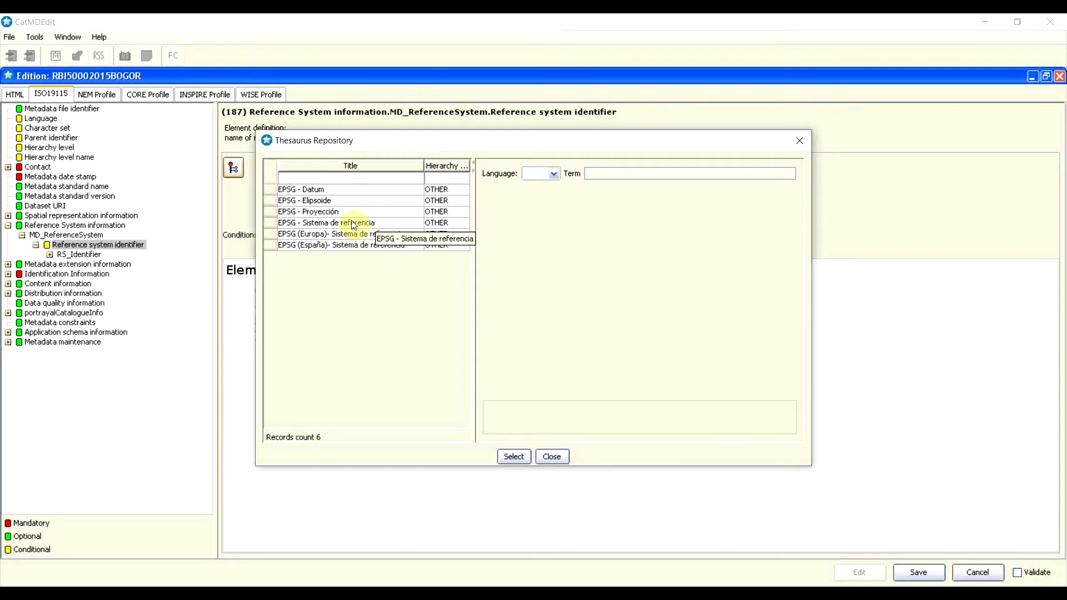
left_click(285, 223)
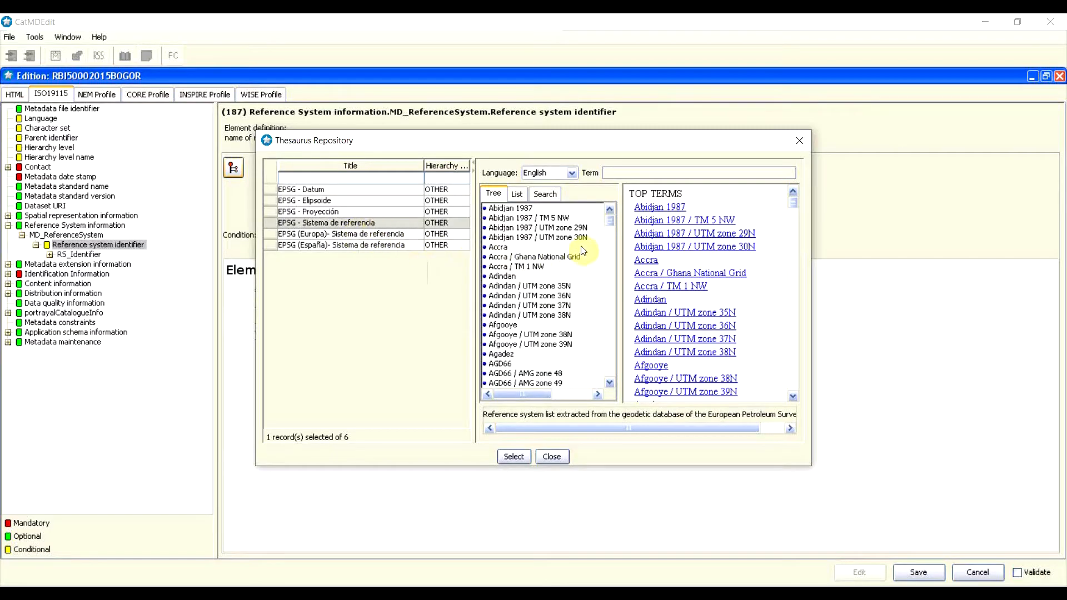
scroll(583, 250, "down", 7)
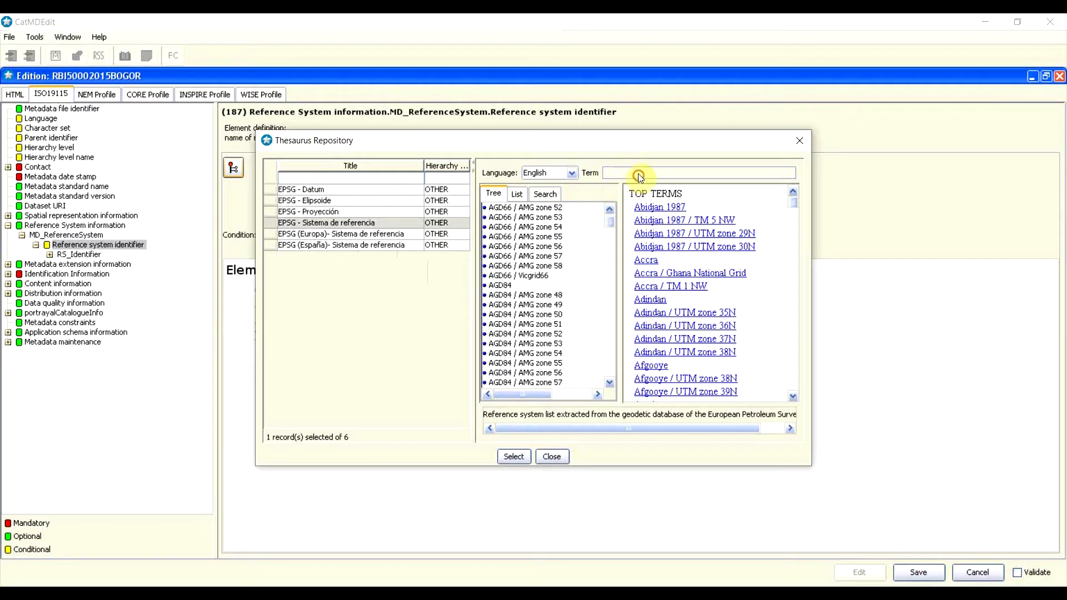
left_click_drag(611, 221, 623, 361)
Step: Compare the WGS 84 terms and apply EPSG:4326 as the reference system identifier
left_click(510, 308)
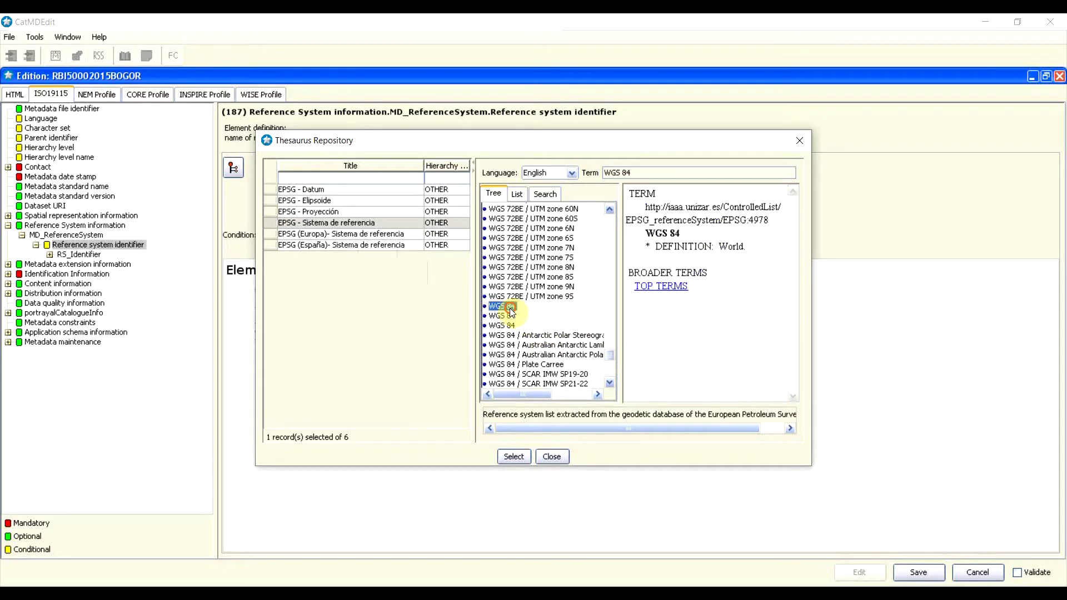
left_click(511, 325)
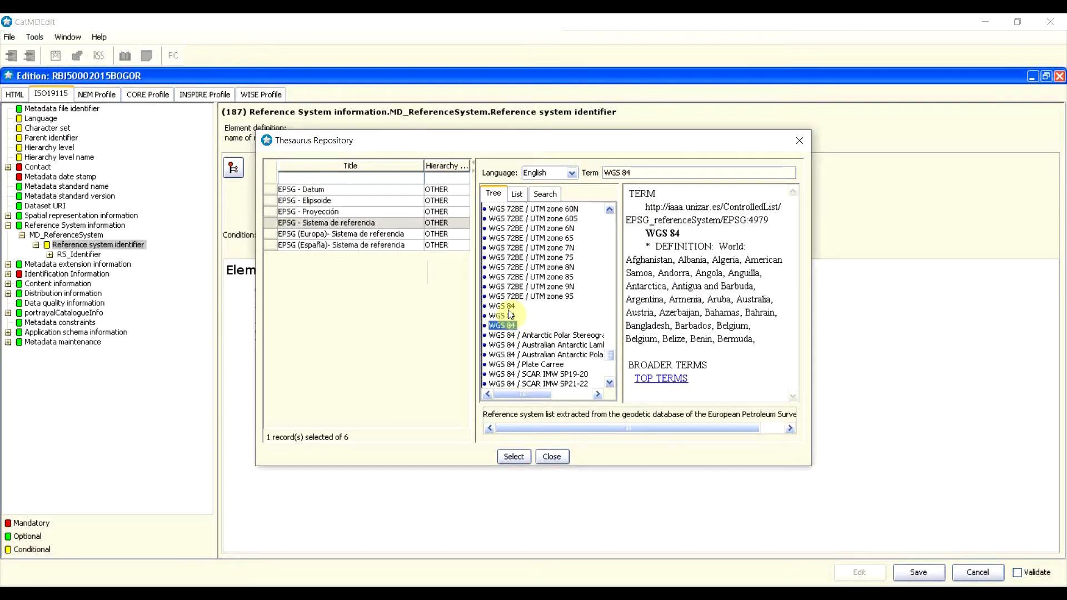
left_click(509, 307)
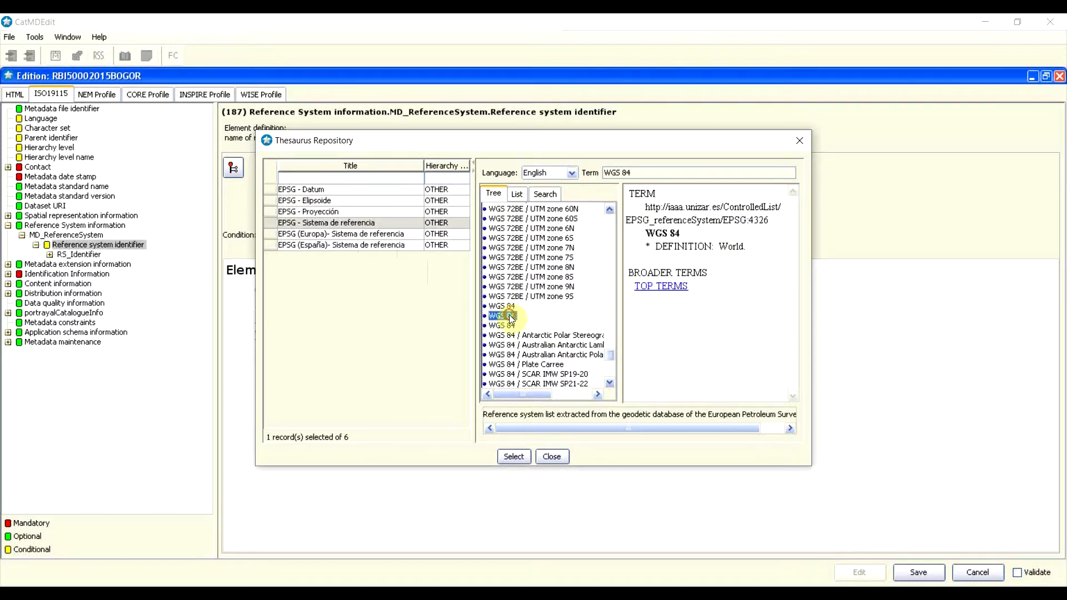
left_click(512, 326)
left_click(510, 307)
left_click(512, 316)
left_click(509, 316)
left_click(525, 455)
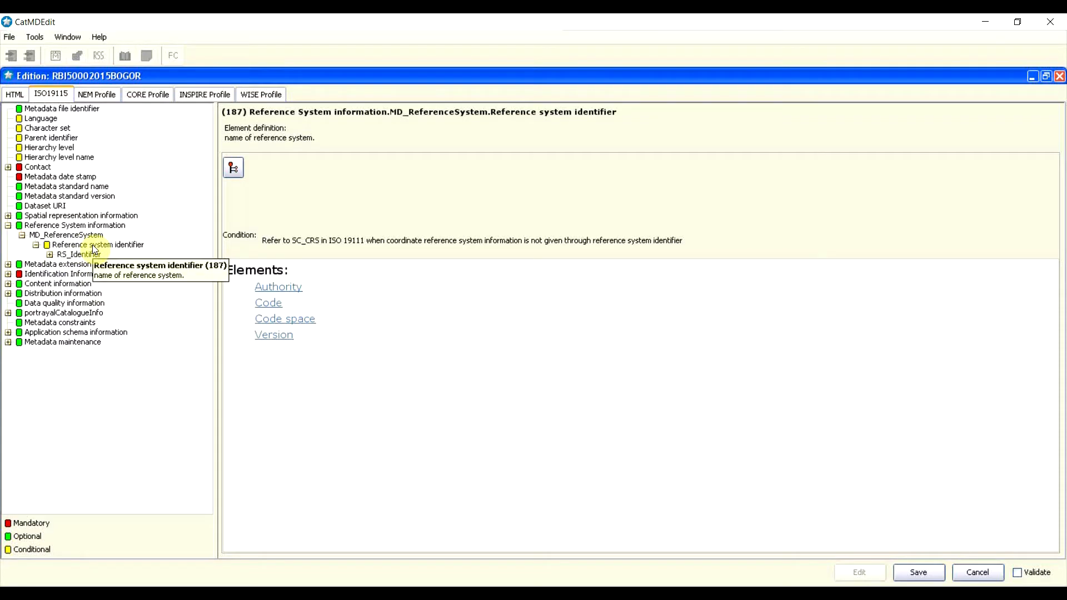
Step: Expand the RS_Identifier and check its Code value, EPSG:4326
double_click(58, 254)
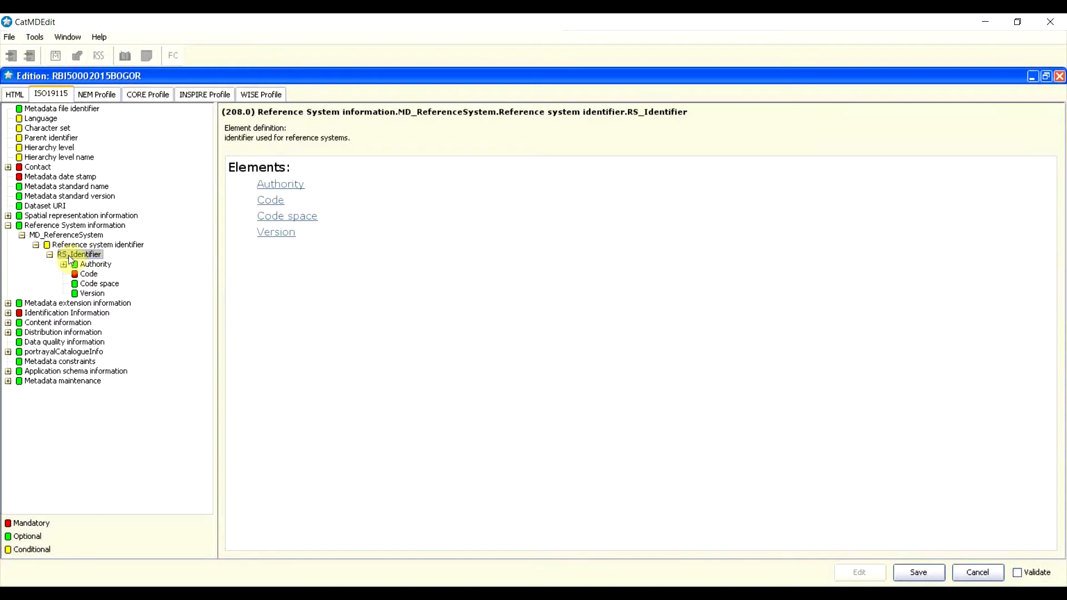
left_click(89, 274)
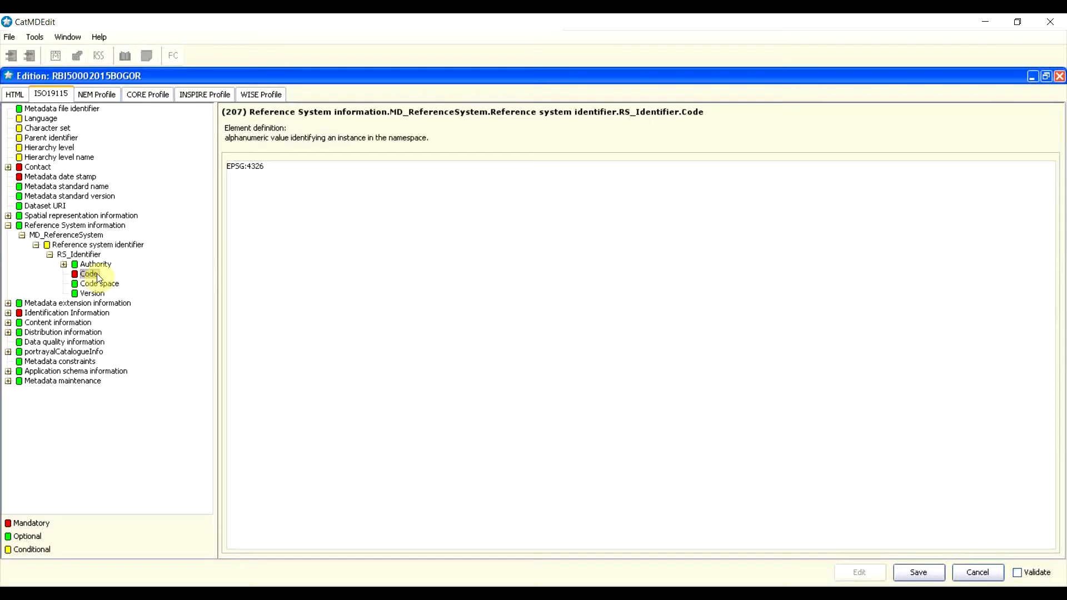
left_click(275, 168)
left_click_drag(275, 168, 212, 165)
left_click(248, 171)
Step: Enter EPSG as the Code space and review the still-empty Version element
left_click(105, 282)
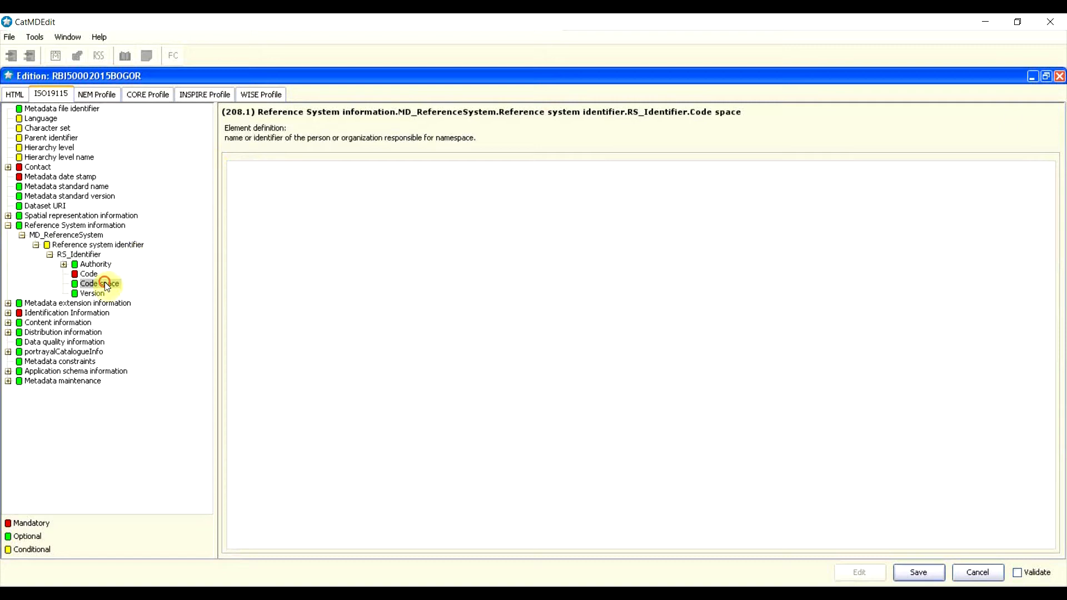
left_click(298, 224)
left_click(320, 217)
type("EPSG")
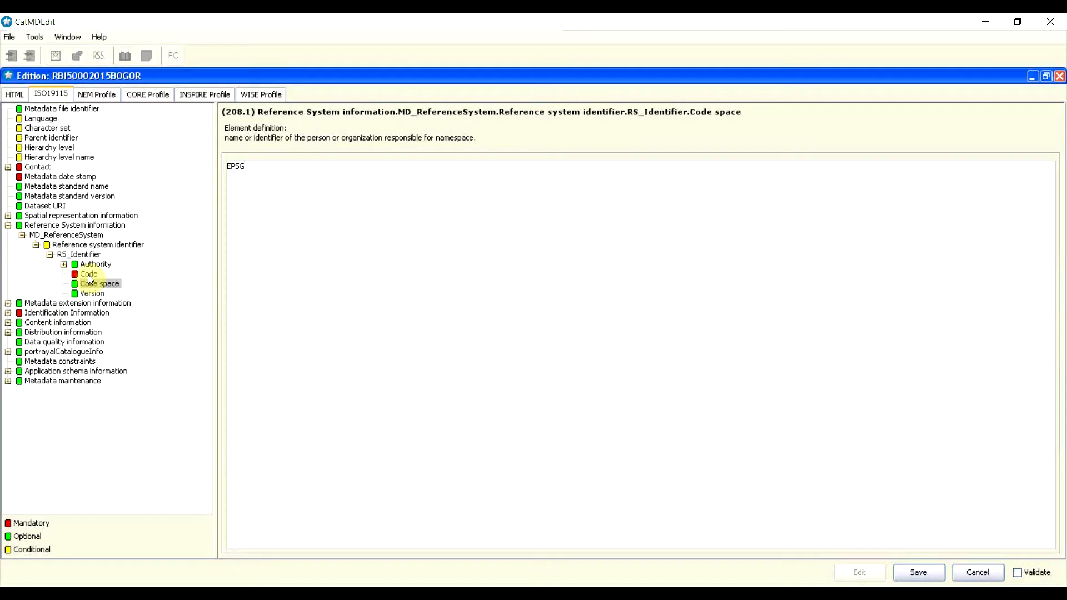
left_click(93, 290)
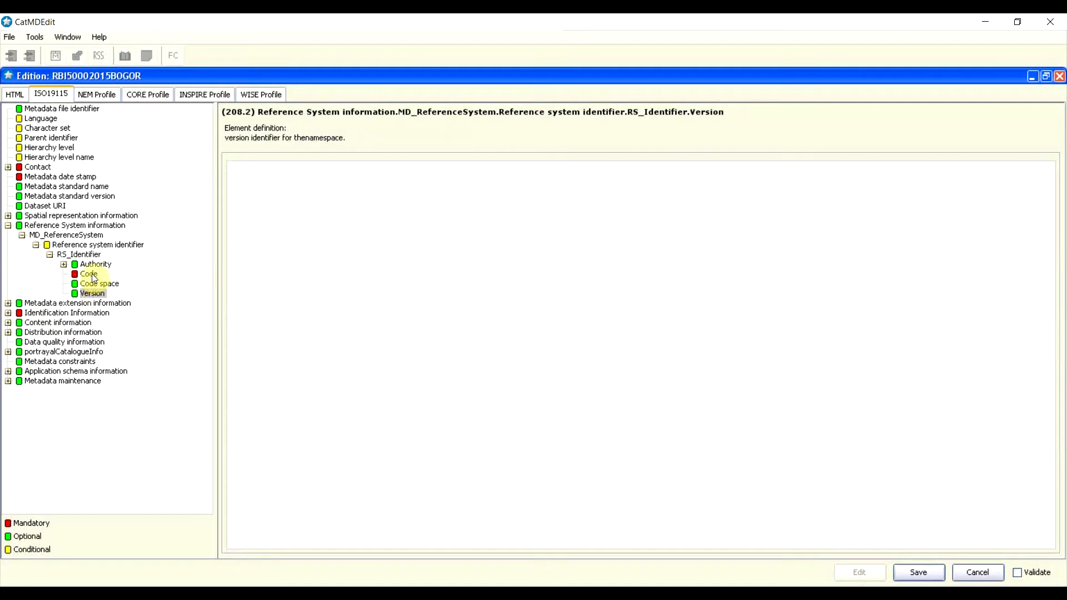
left_click(95, 284)
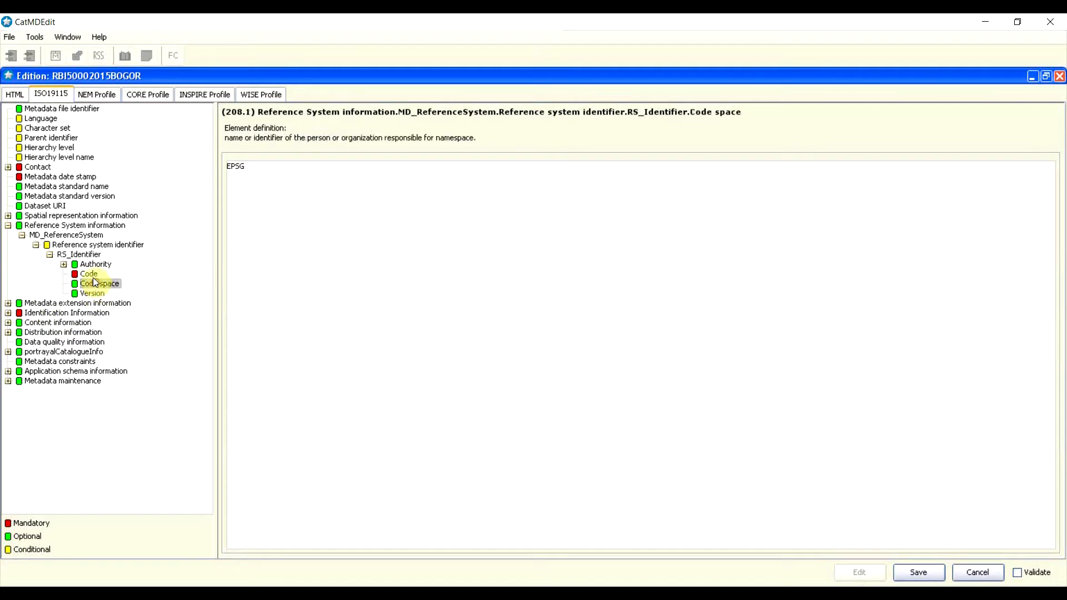
left_click(90, 274)
left_click(96, 284)
left_click(95, 294)
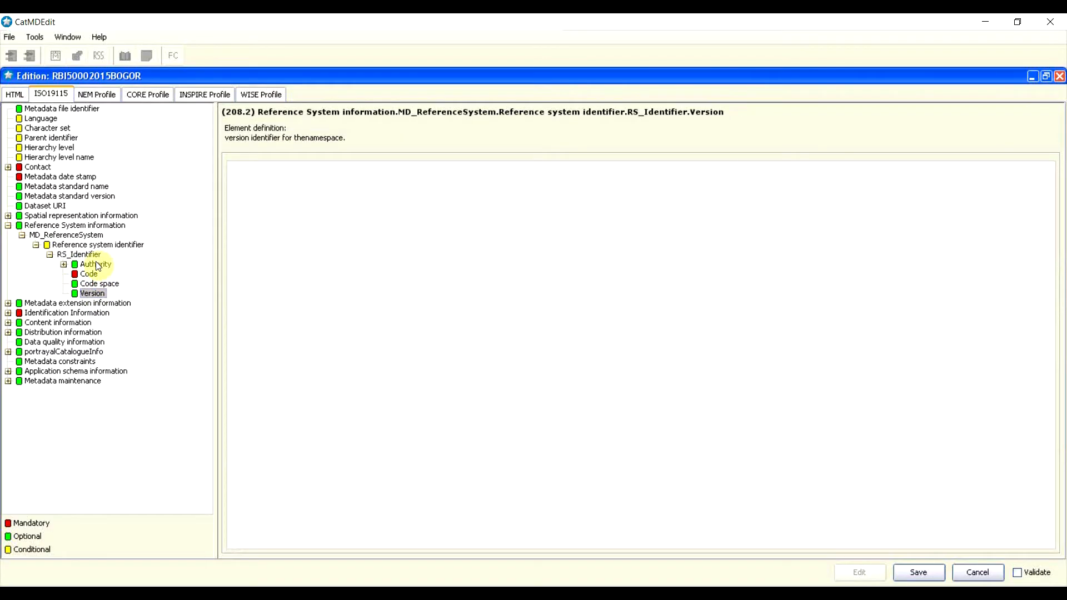
Step: Expand the identifier's Authority to reveal its CI_Citation elements from Title onward
double_click(97, 265)
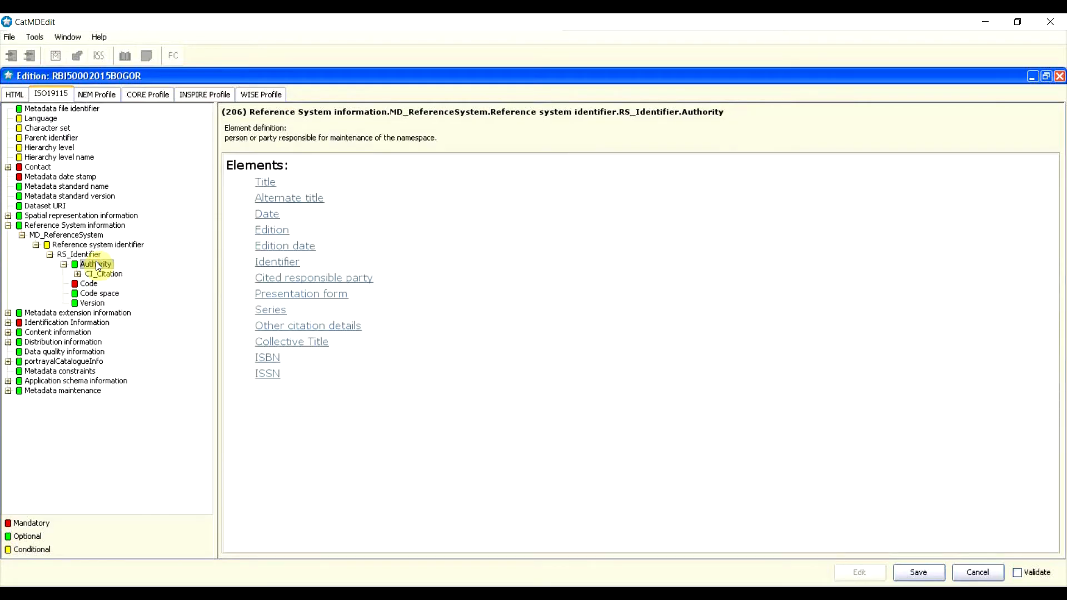
left_click(89, 285)
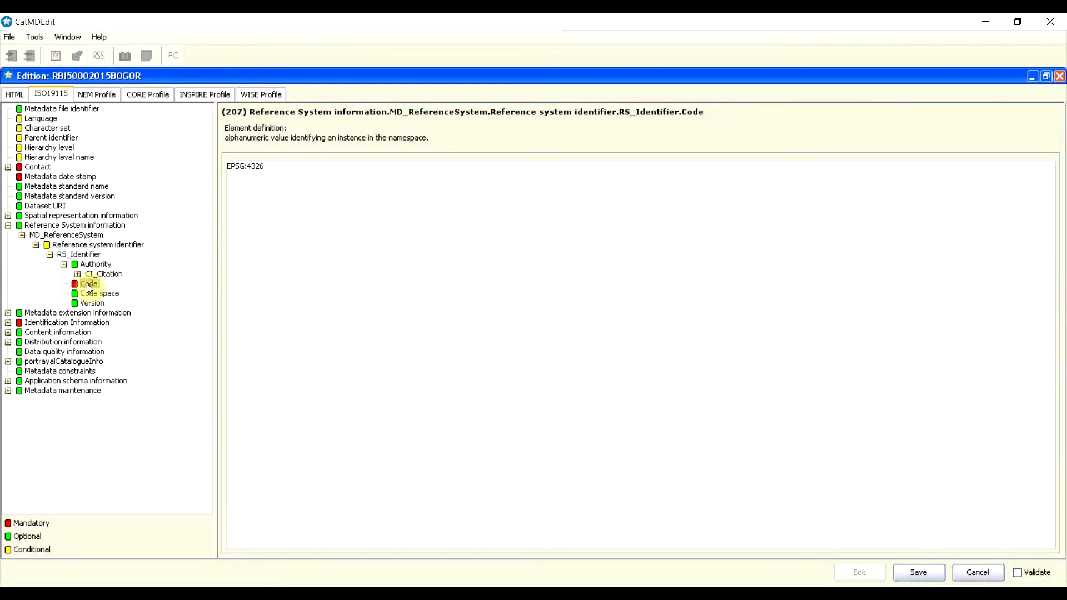
left_click(93, 265)
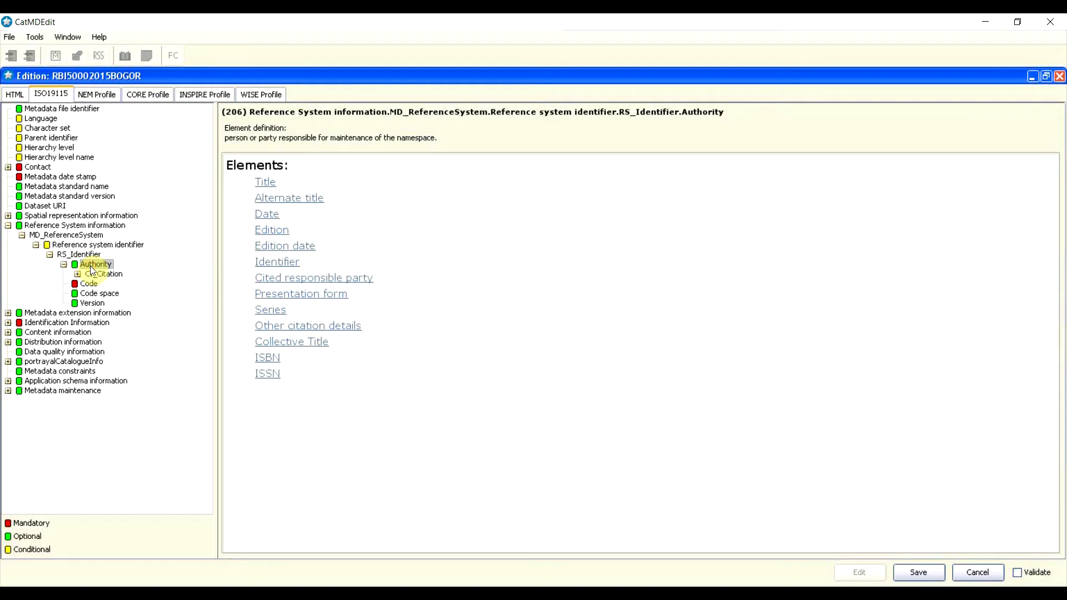
double_click(95, 274)
left_click(108, 282)
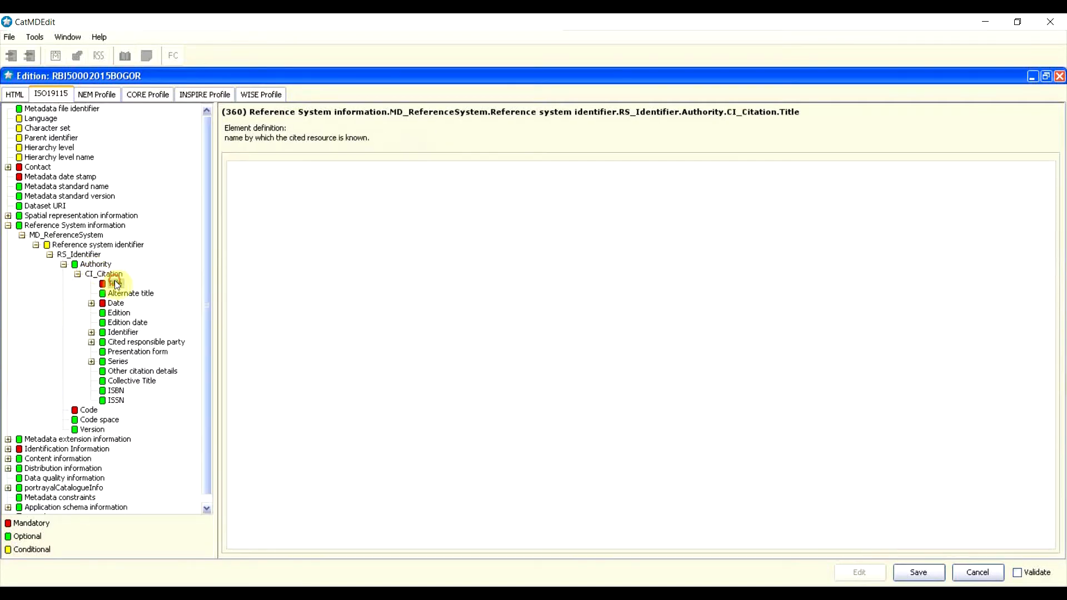
left_click(92, 276)
double_click(93, 275)
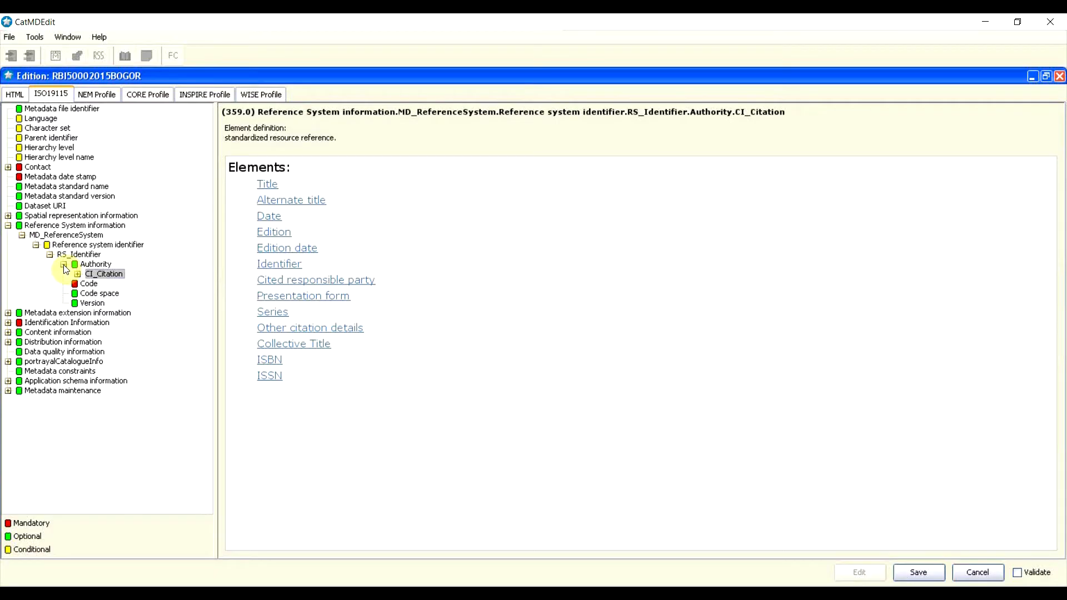
Step: Collapse Authority and select the EPSG:4326 text in the Code element
left_click(65, 265)
left_click(64, 266)
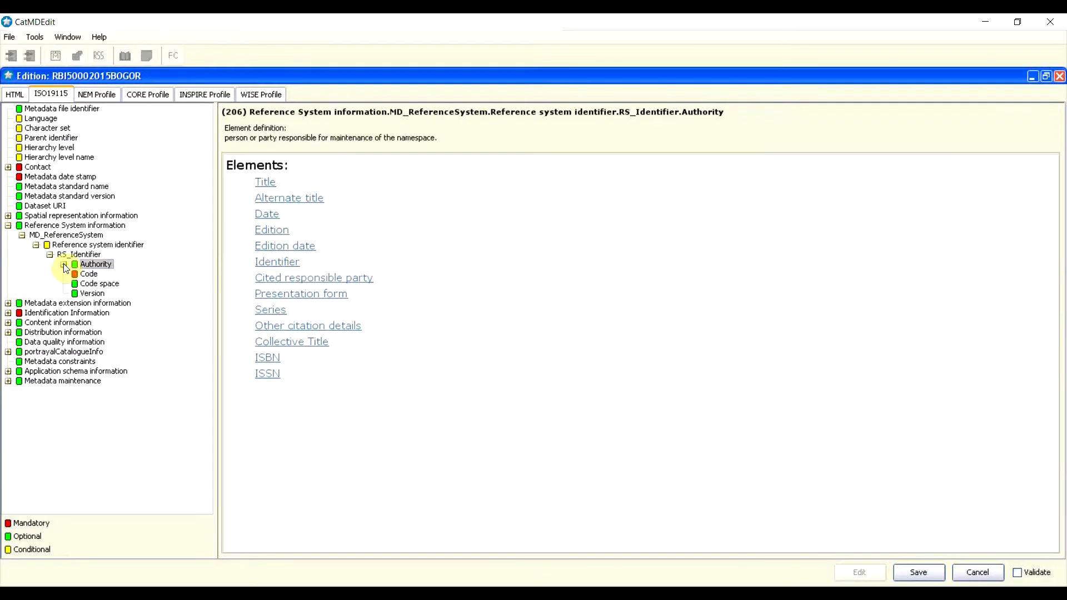
left_click(90, 275)
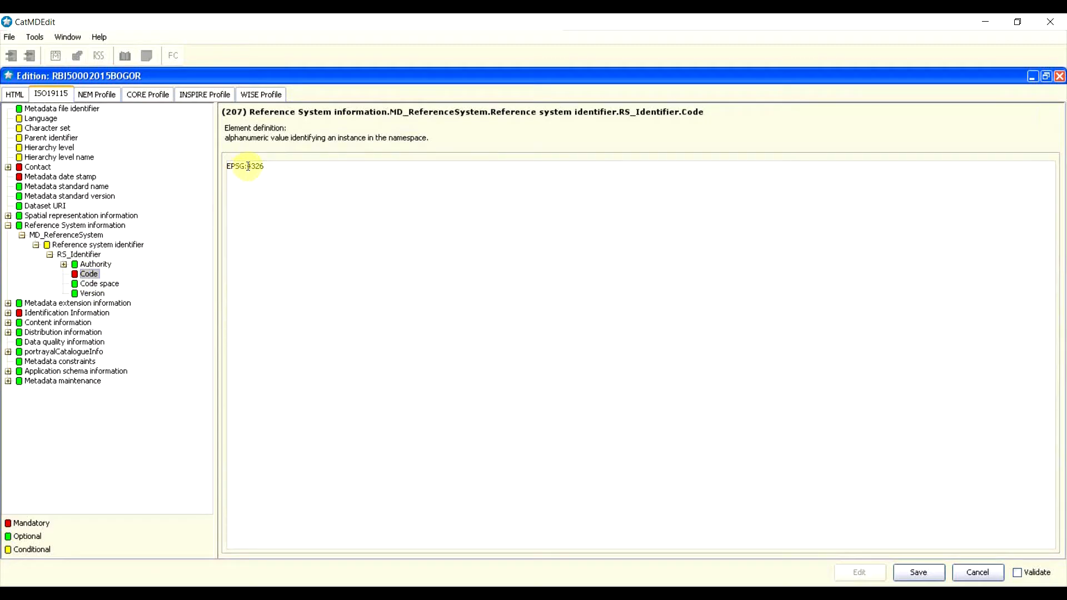
mouse_move(248, 166)
left_mouse_down()
mouse_move(272, 166)
mouse_move(239, 167)
mouse_move(267, 164)
left_mouse_up()
left_click(268, 166)
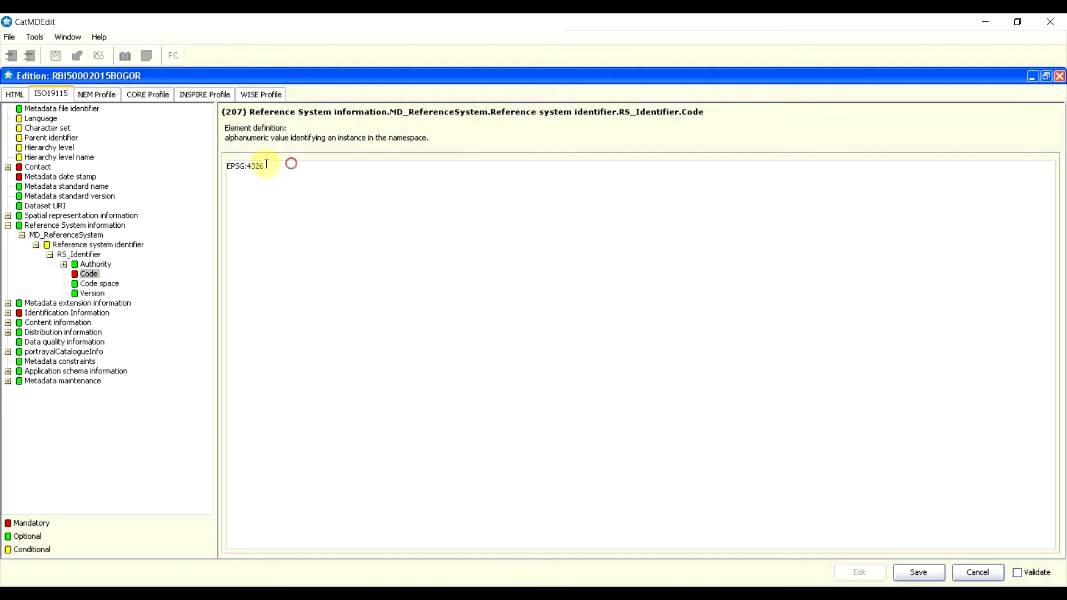
left_click_drag(291, 166, 174, 165)
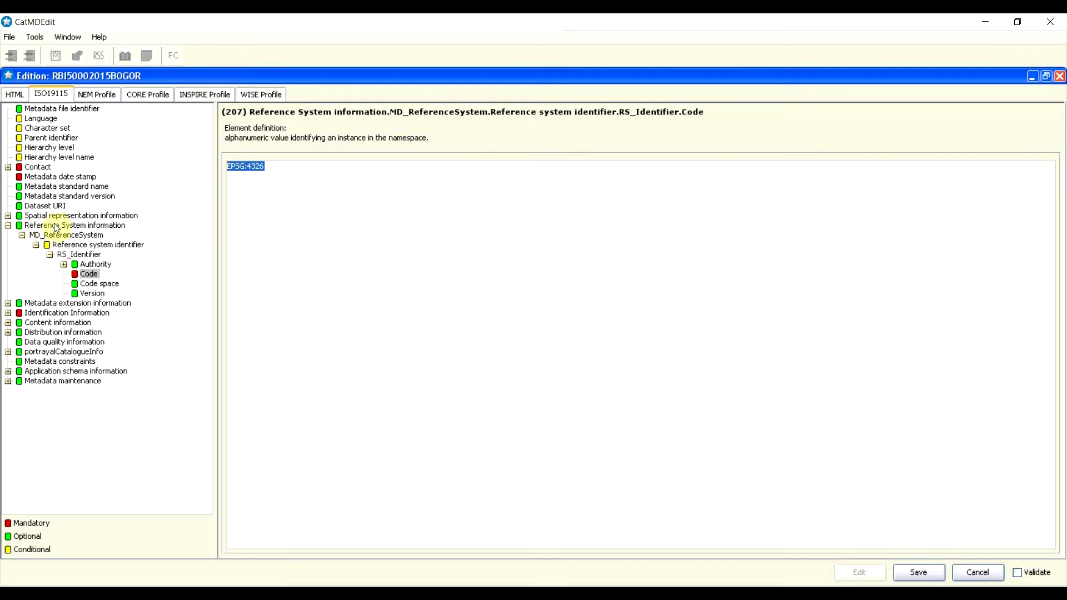
left_click(295, 193)
left_click_drag(275, 168, 226, 160)
left_click(278, 177)
Step: Return to the Reference System information overview and collapse its branch
left_click(48, 227)
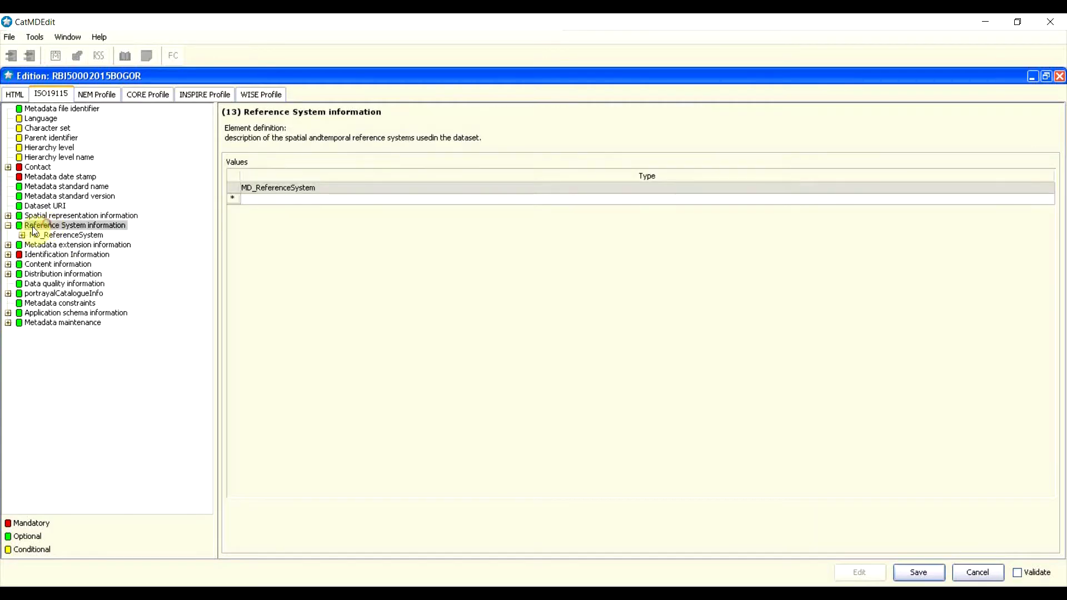
left_click(8, 226)
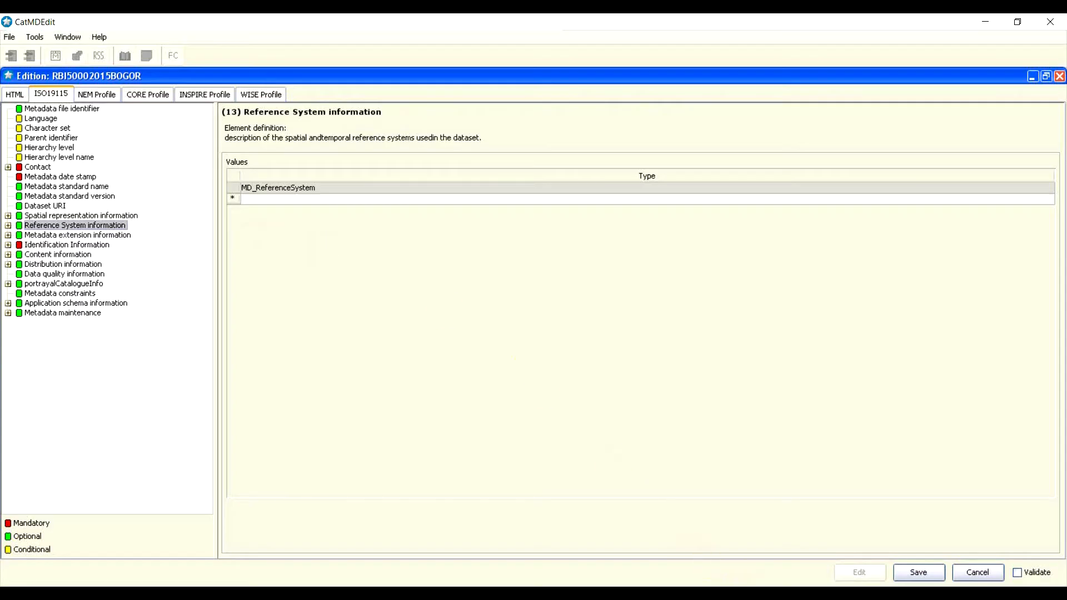
left_click(747, 592)
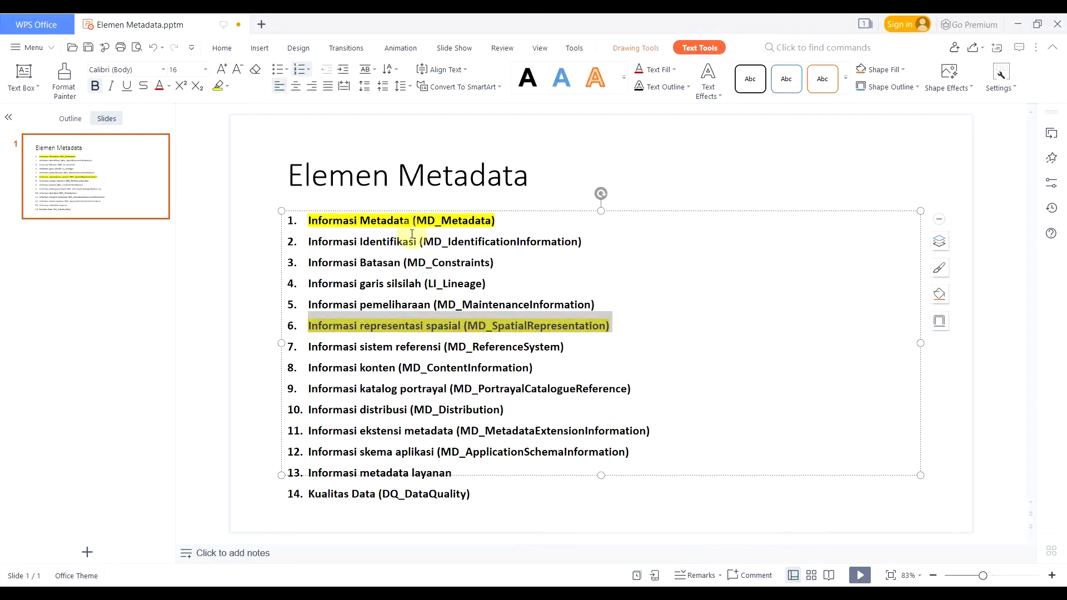
Step: Highlight item 7, Informasi sistem referensi (MD_ReferenceSystem), in yellow
left_click(309, 361)
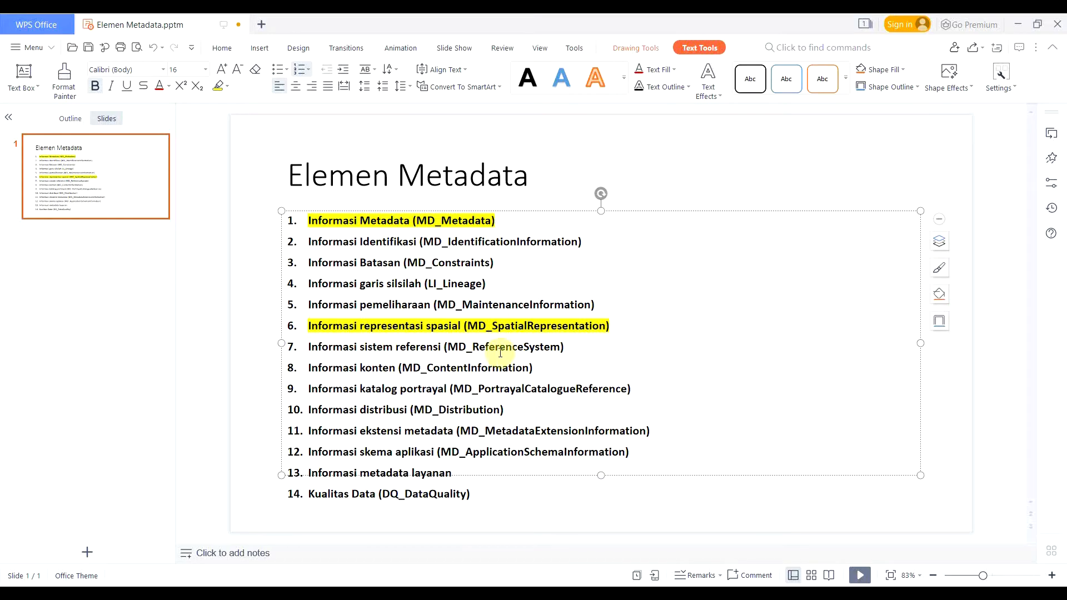
left_click_drag(582, 342, 291, 348)
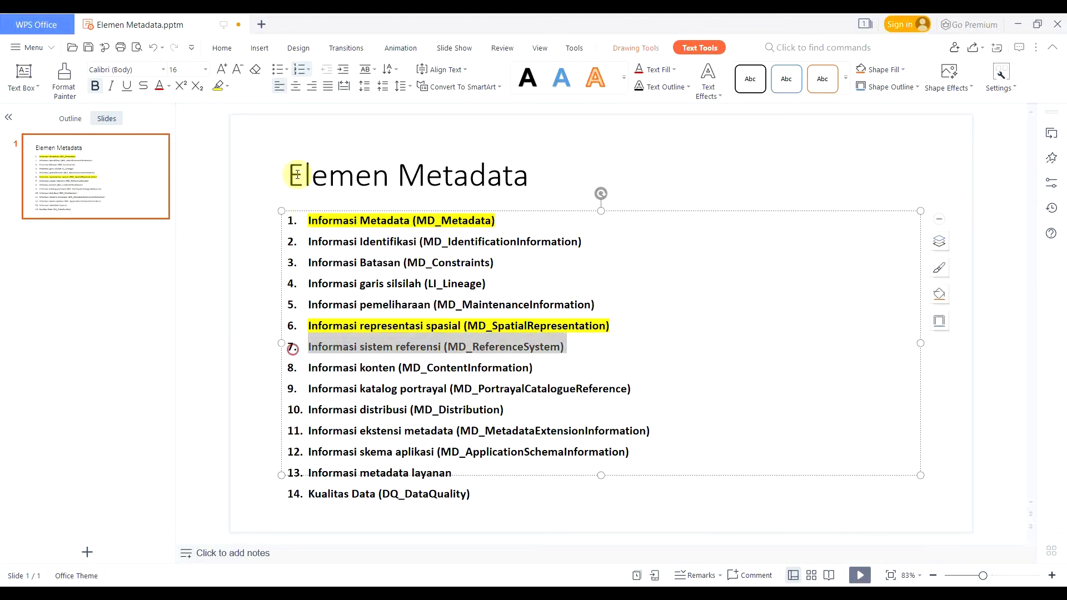
left_click(217, 86)
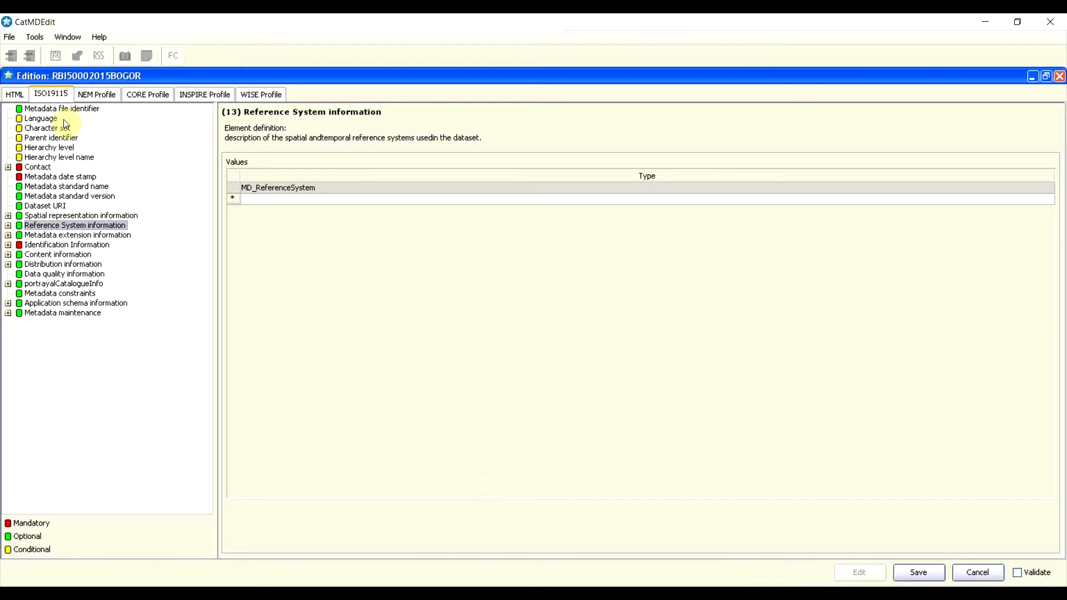
Step: Insert an MD_MetadataExtension Information entry and browse its online resource and extended element information
left_click(65, 234)
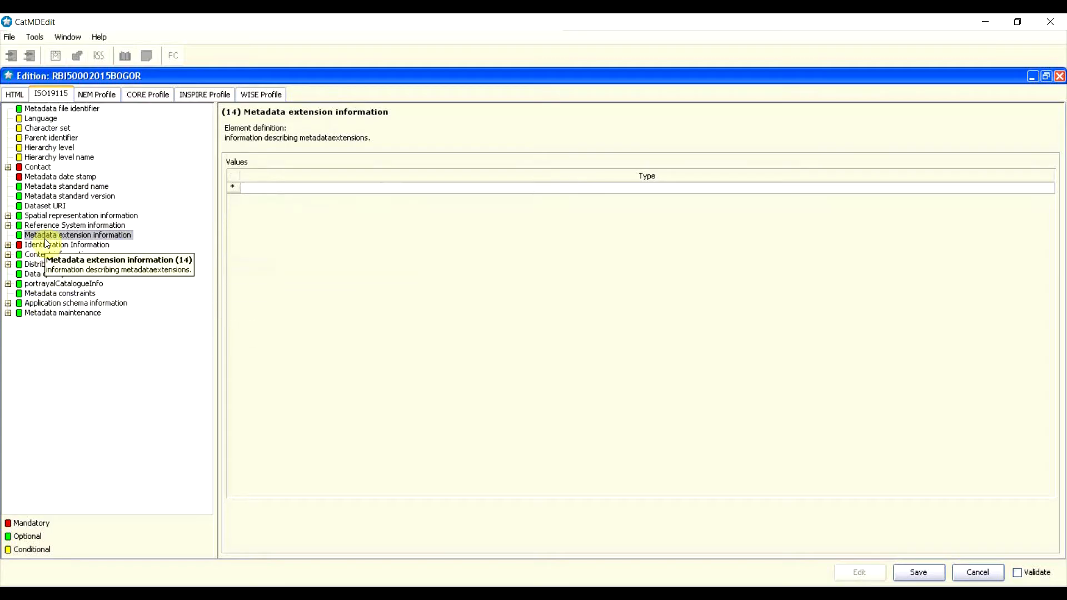
double_click(267, 190)
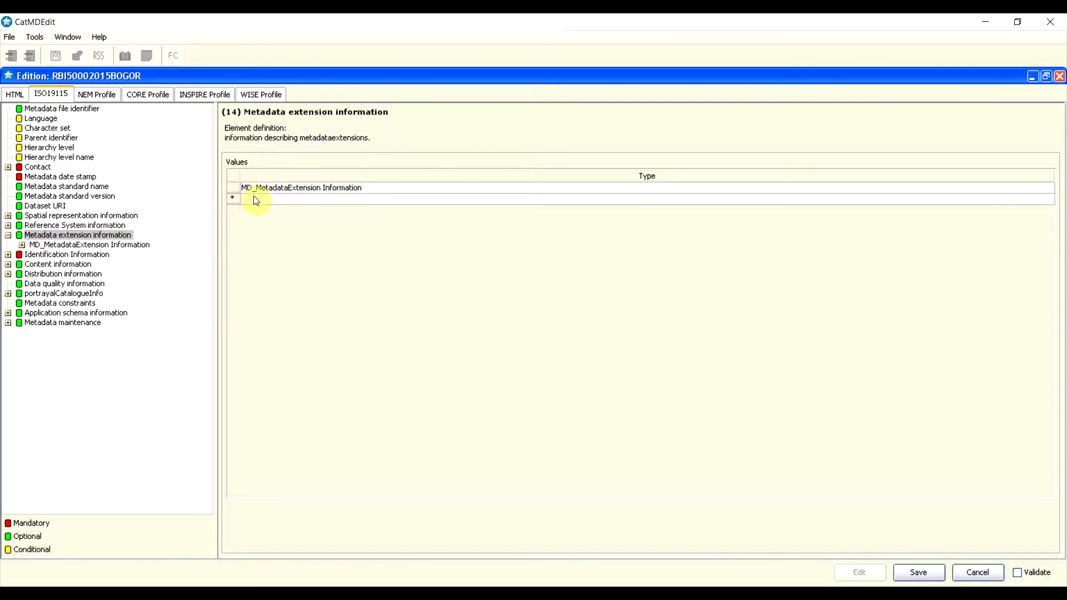
left_click(23, 244)
left_click(76, 247)
left_click(79, 254)
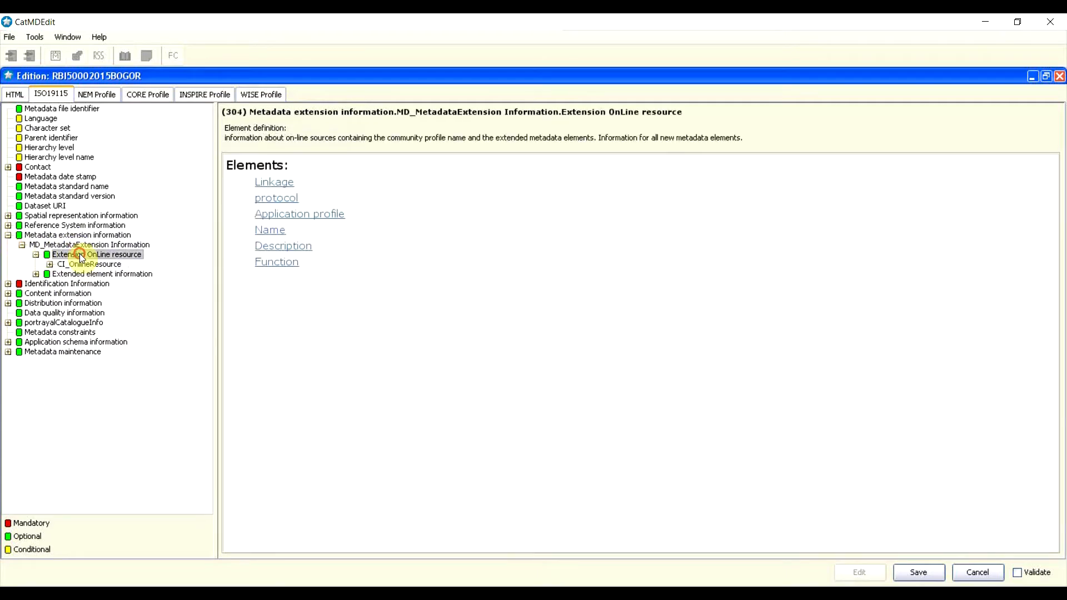
left_click(89, 264)
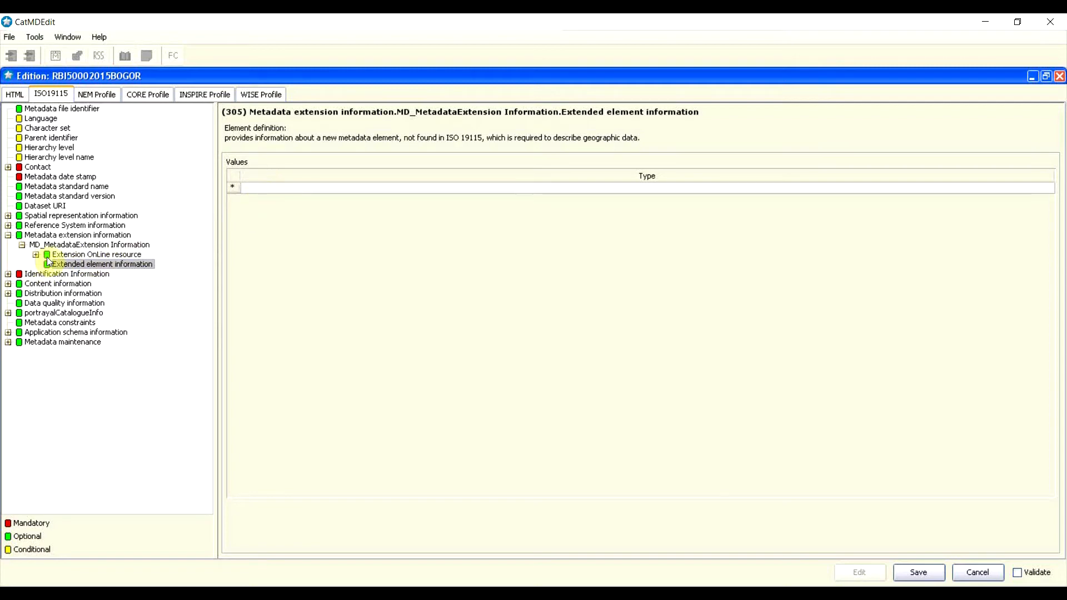
left_click(88, 235)
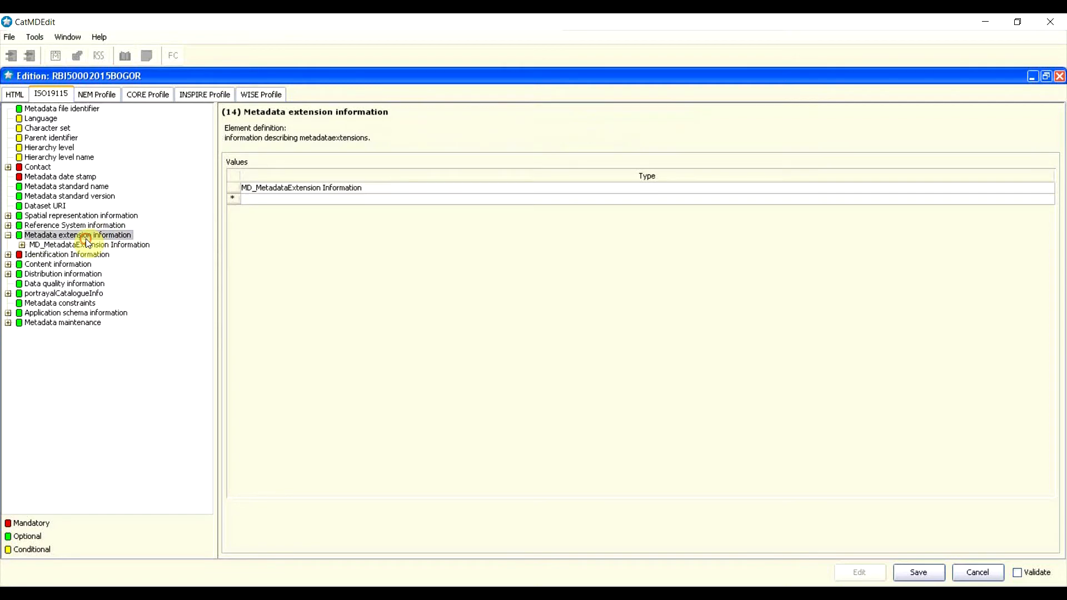
left_click(89, 244)
left_click(87, 227)
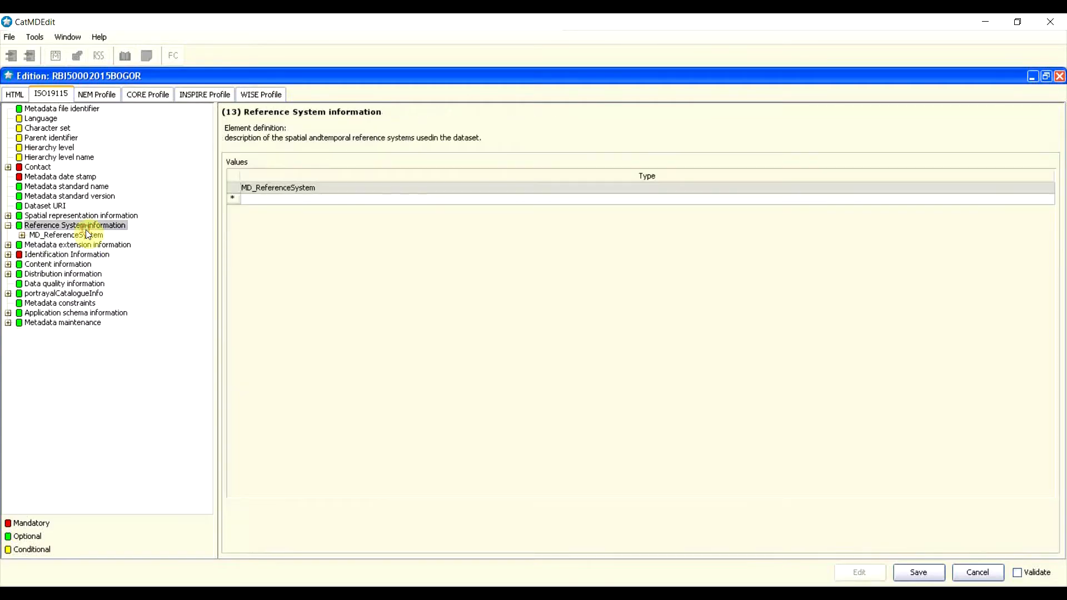
left_click(85, 243)
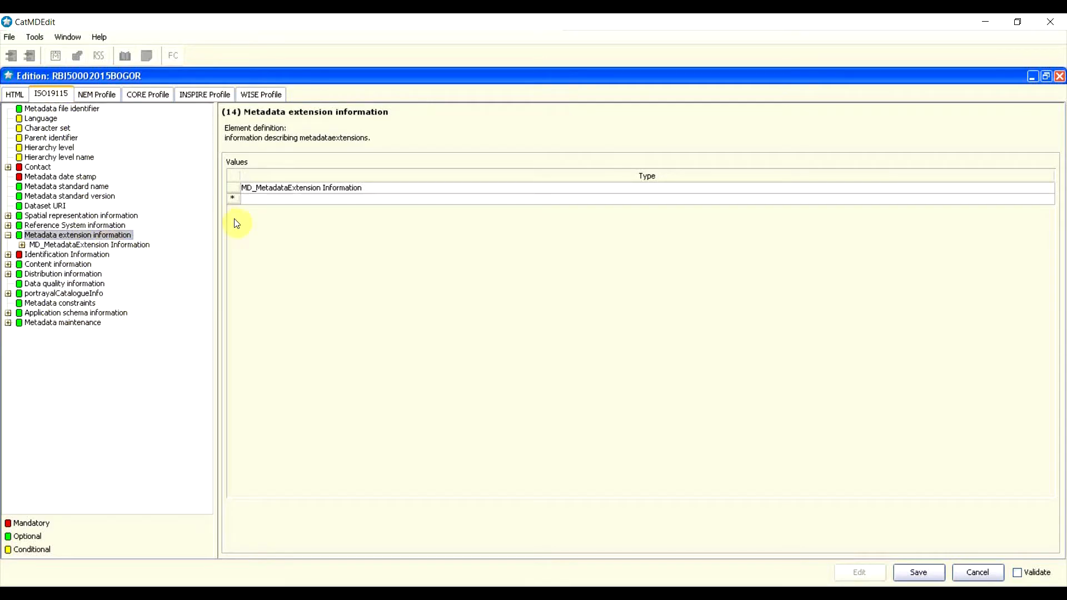
Step: Delete the MD_MetadataExtension Information entry, leaving Metadata extension information empty
right_click(235, 189)
left_click(269, 233)
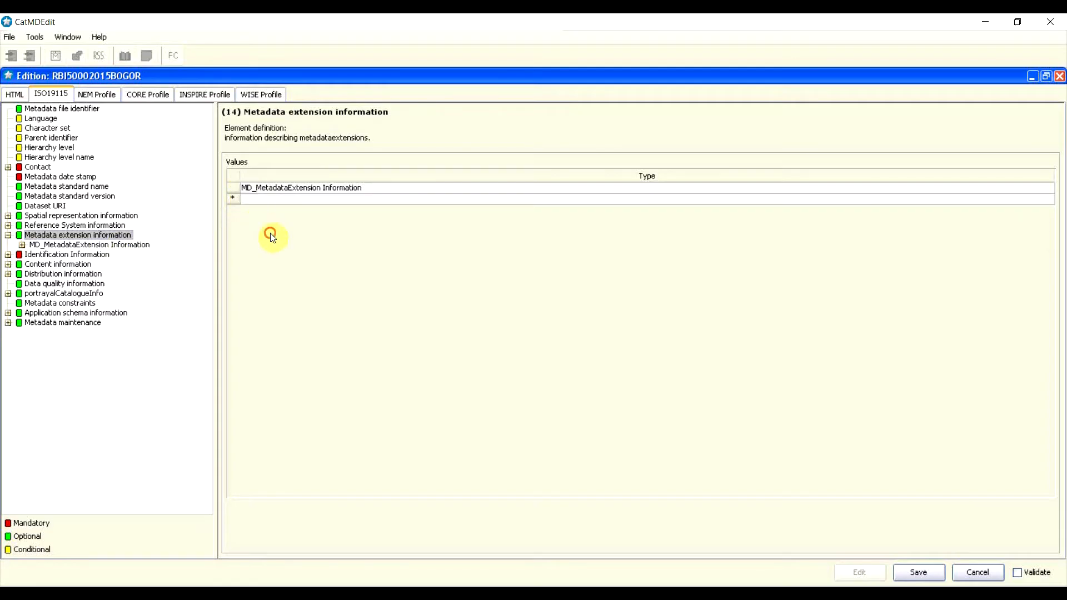
left_click(232, 188)
right_click(232, 186)
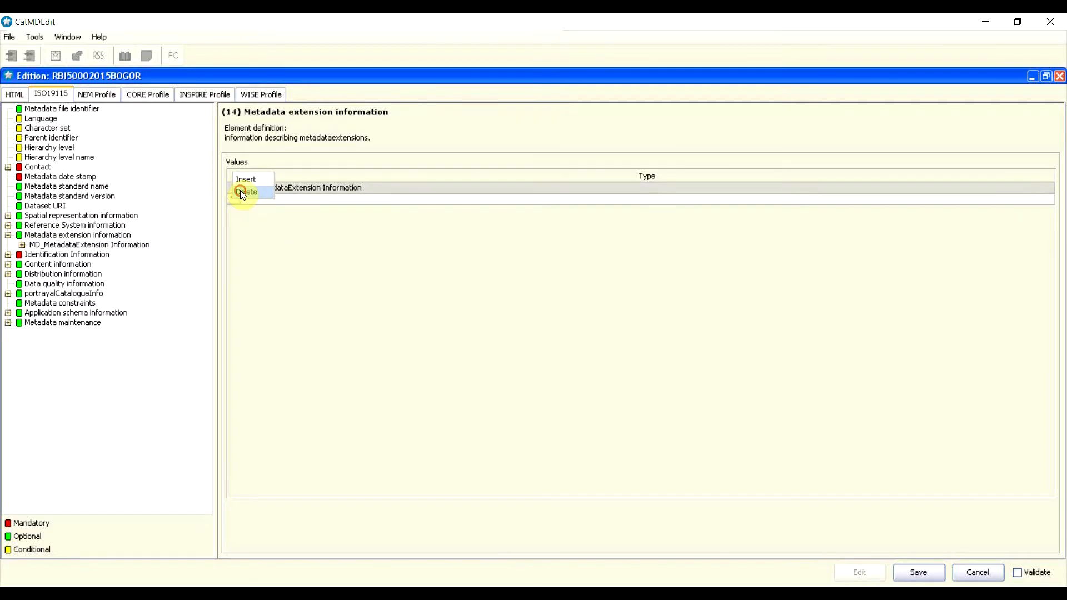
left_click(241, 190)
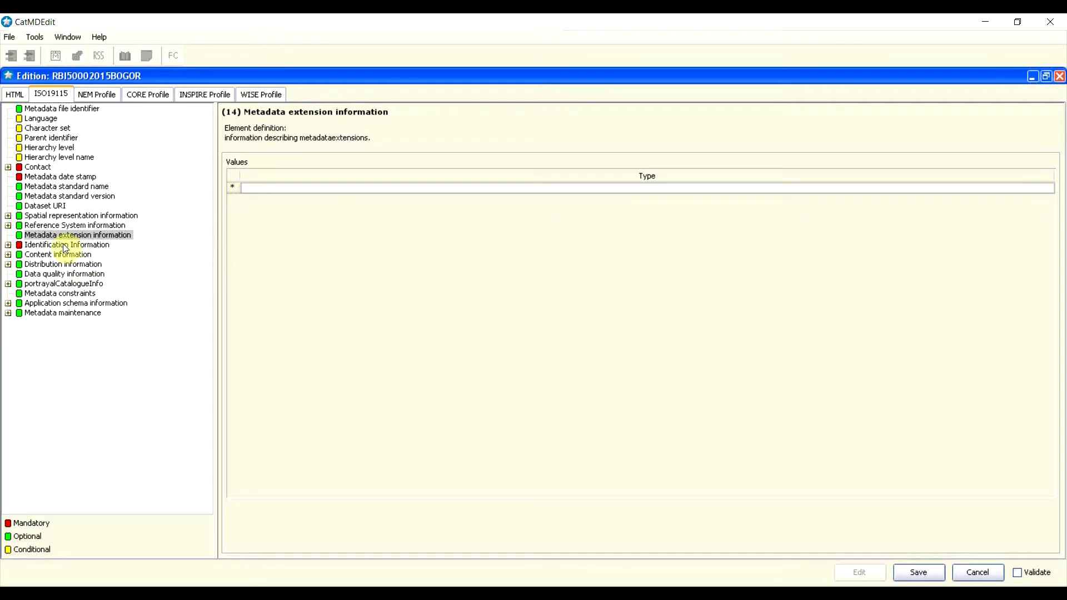
left_click(718, 593)
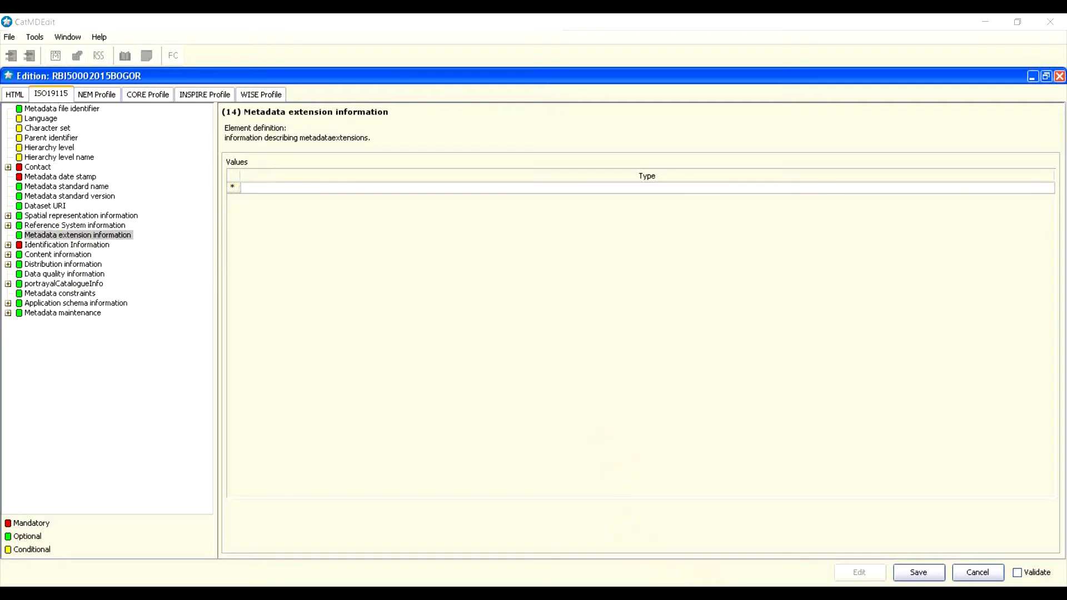
Step: Highlight item 11, Informasi ekstensi metadata (MD_MetadataExtensionInformation), in yellow
left_click(469, 410)
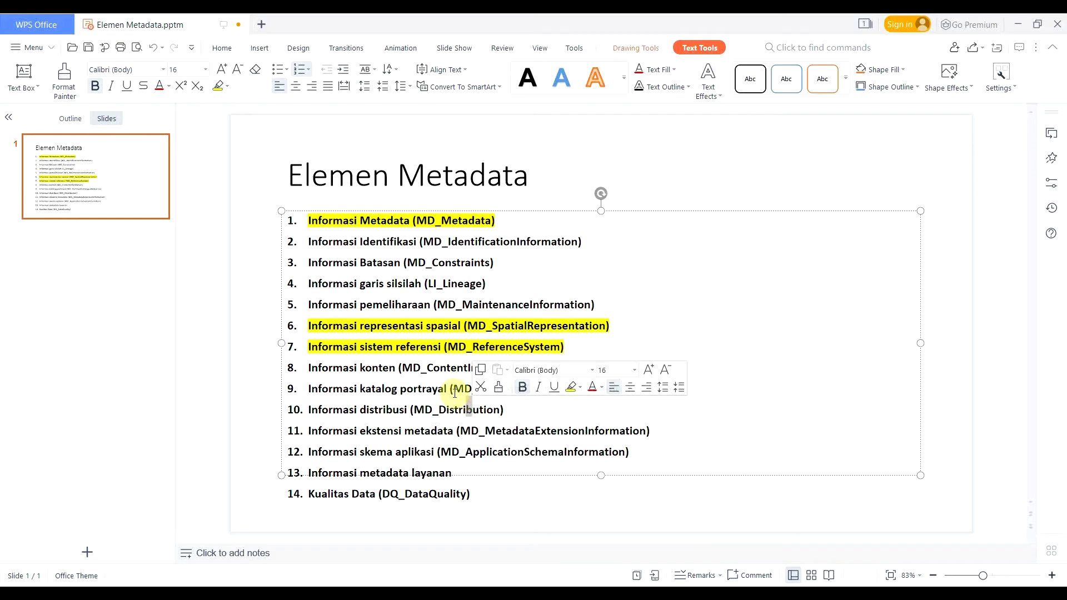
left_click_drag(371, 431, 463, 422)
left_click(538, 420)
left_click_drag(649, 429, 309, 432)
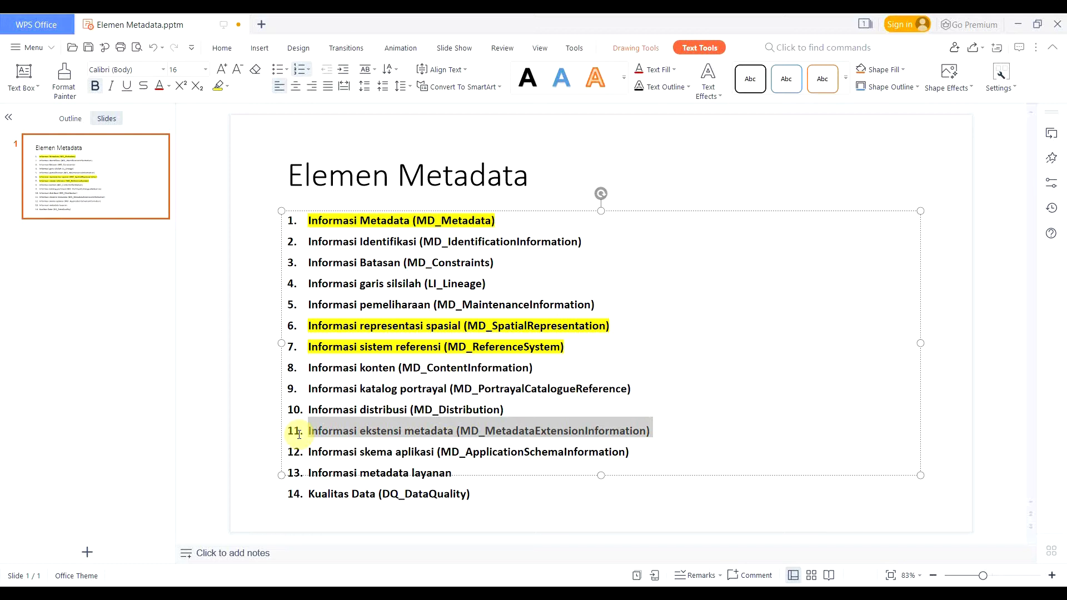
left_click(215, 87)
left_click(473, 388)
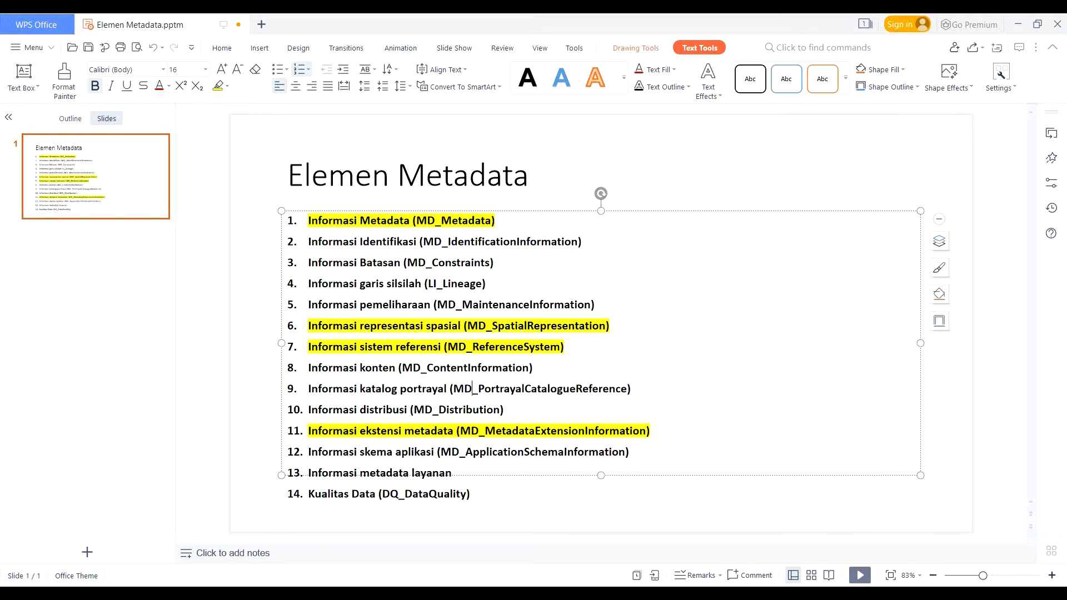
key("alt+Tab")
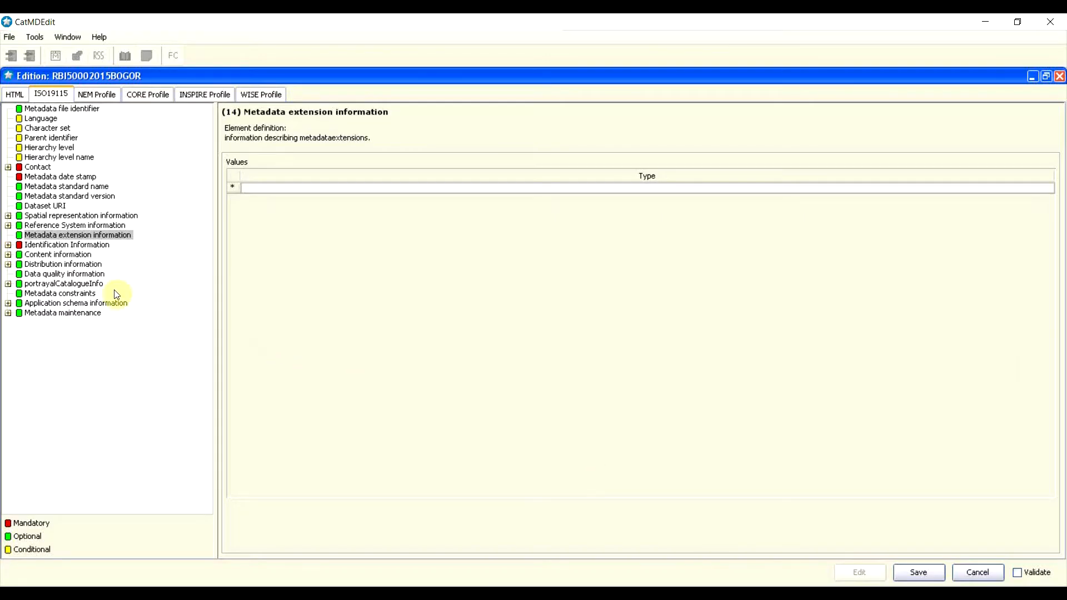
Step: Insert an MD_DataIdentification entry, keep its Type, and expand it from Citation to Supplemental information
left_click(40, 246)
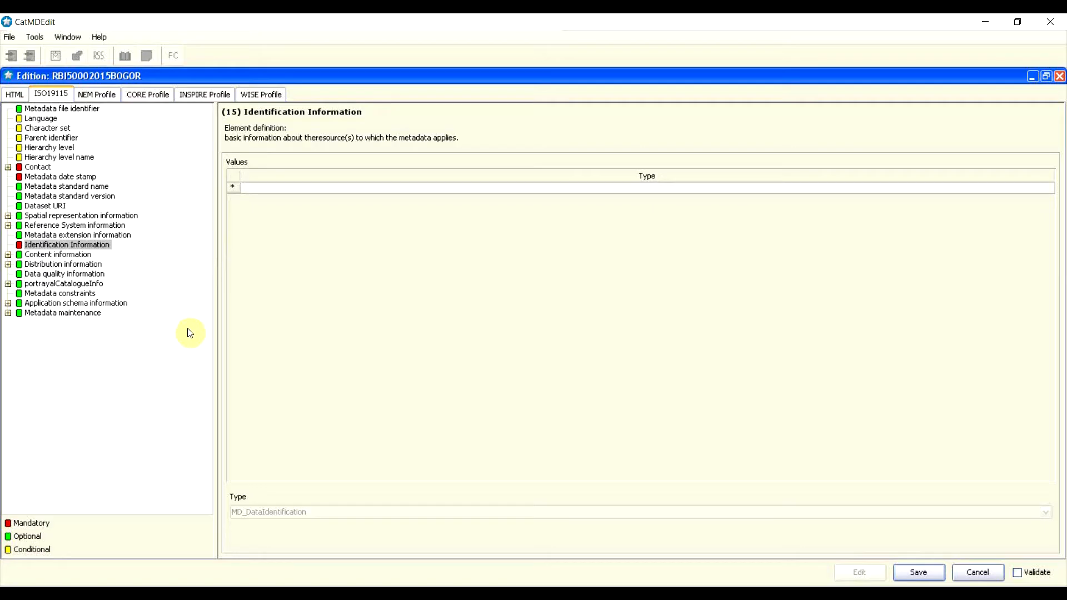
left_click(236, 189)
left_click(249, 180)
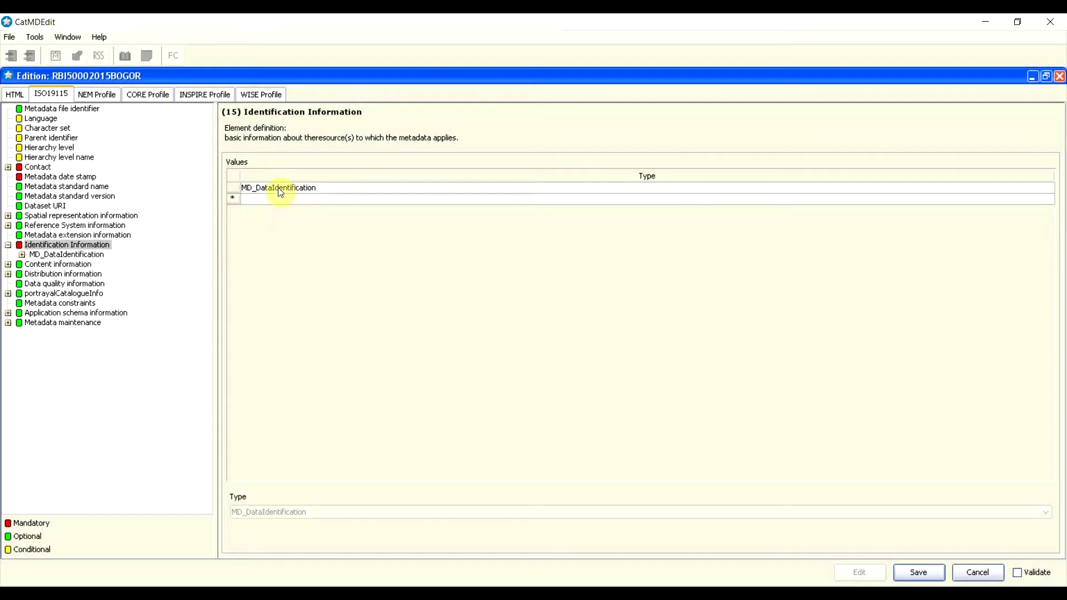
left_click(279, 189)
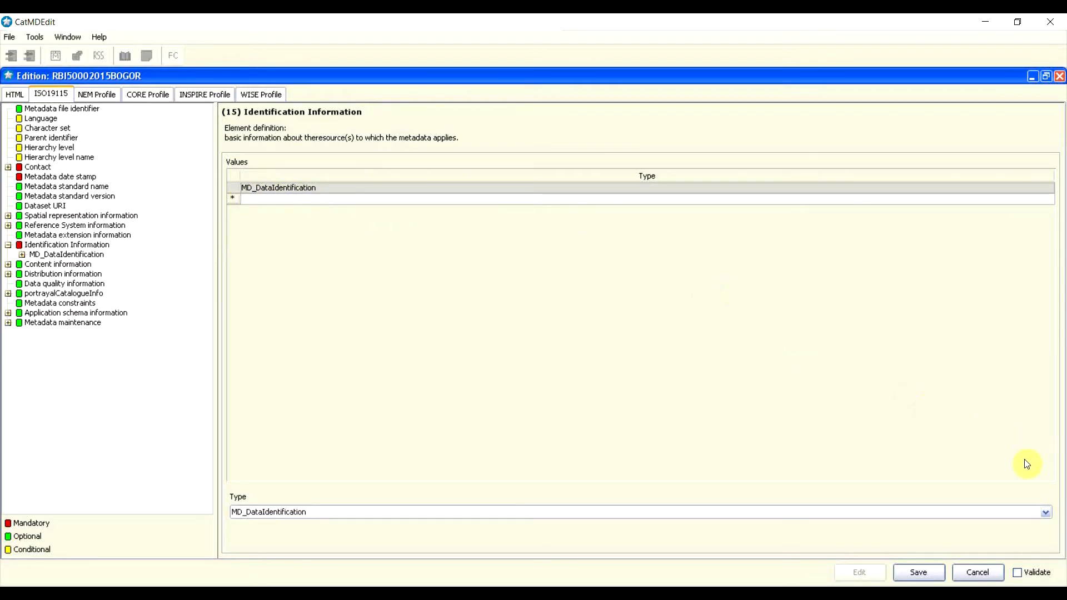
left_click(1046, 512)
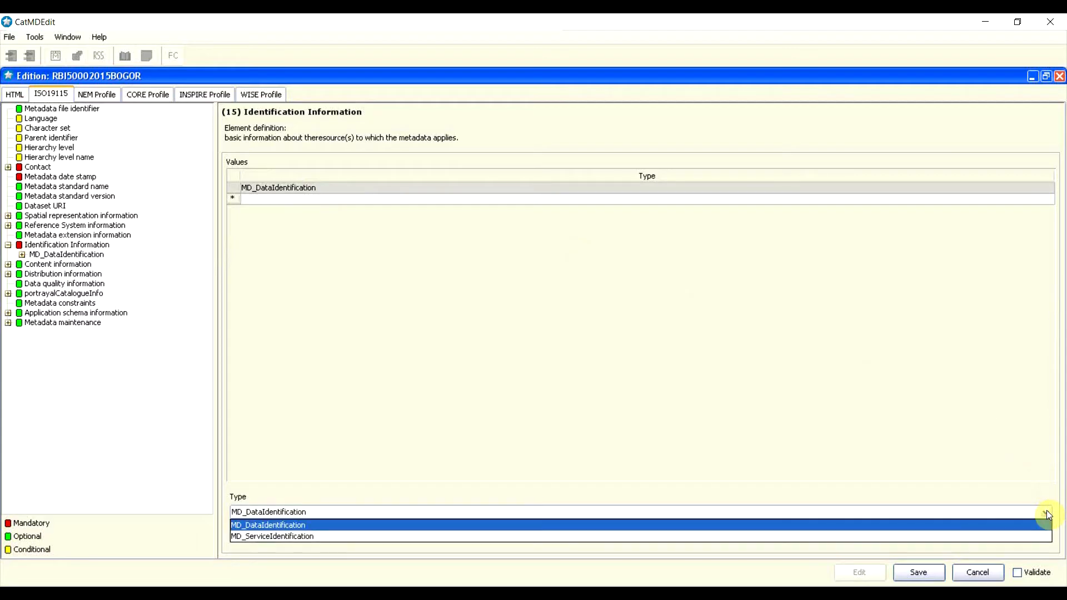
left_click(1046, 512)
left_click(1047, 511)
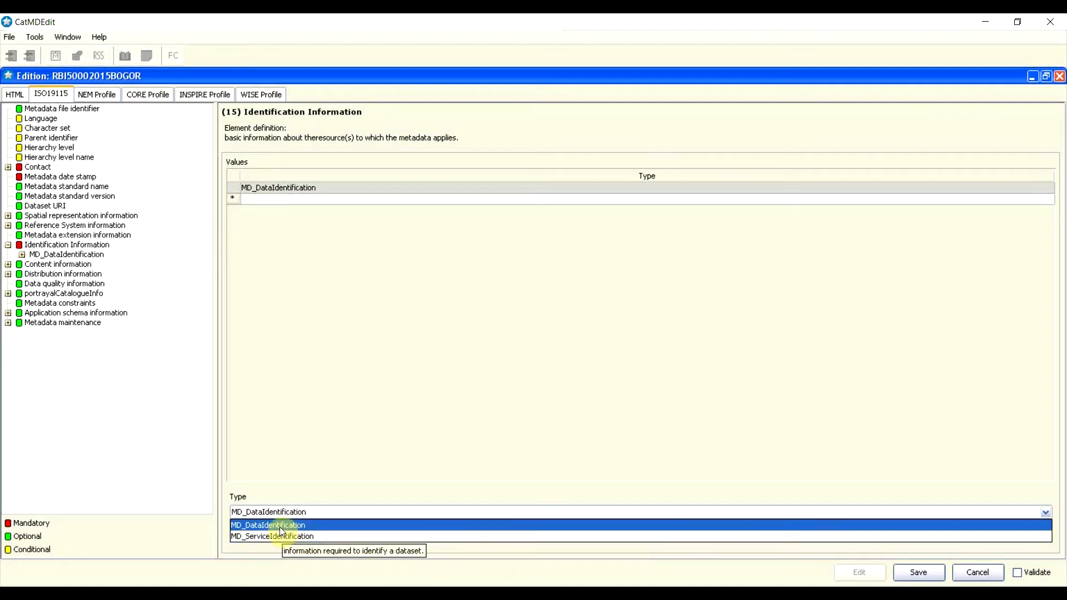
left_click(319, 362)
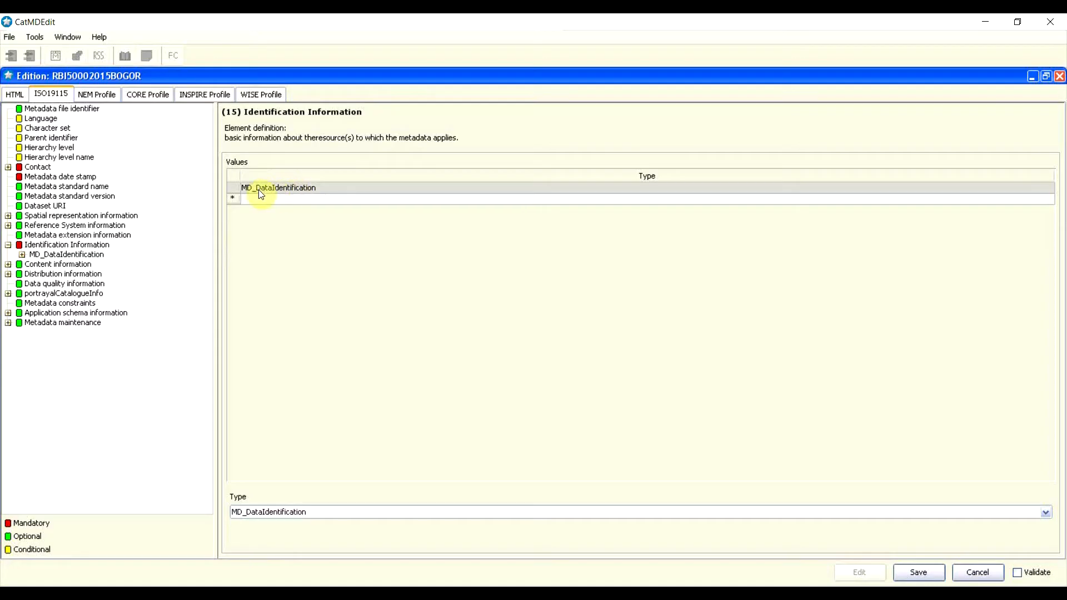
left_click(22, 256)
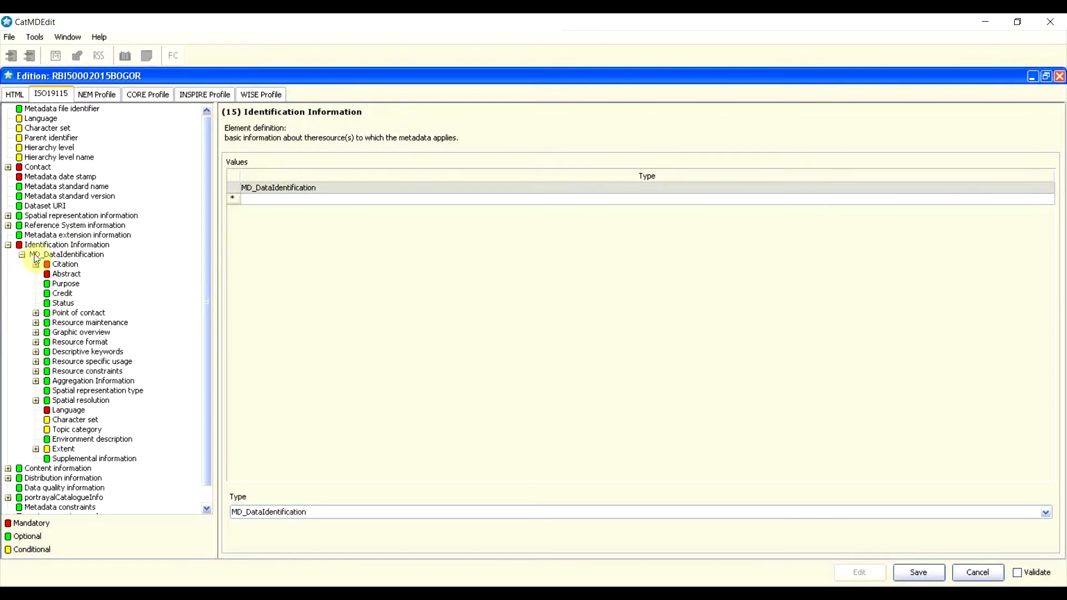
Step: Drill into MD_DataIdentification > Citation > CI_Citation and open its empty Title field
left_click(61, 254)
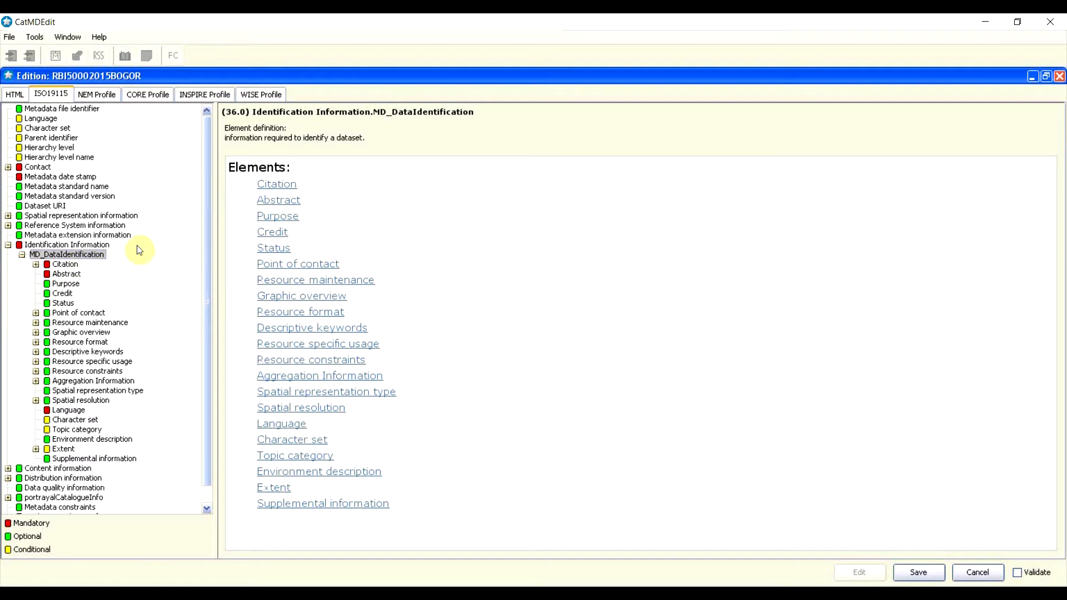
double_click(67, 265)
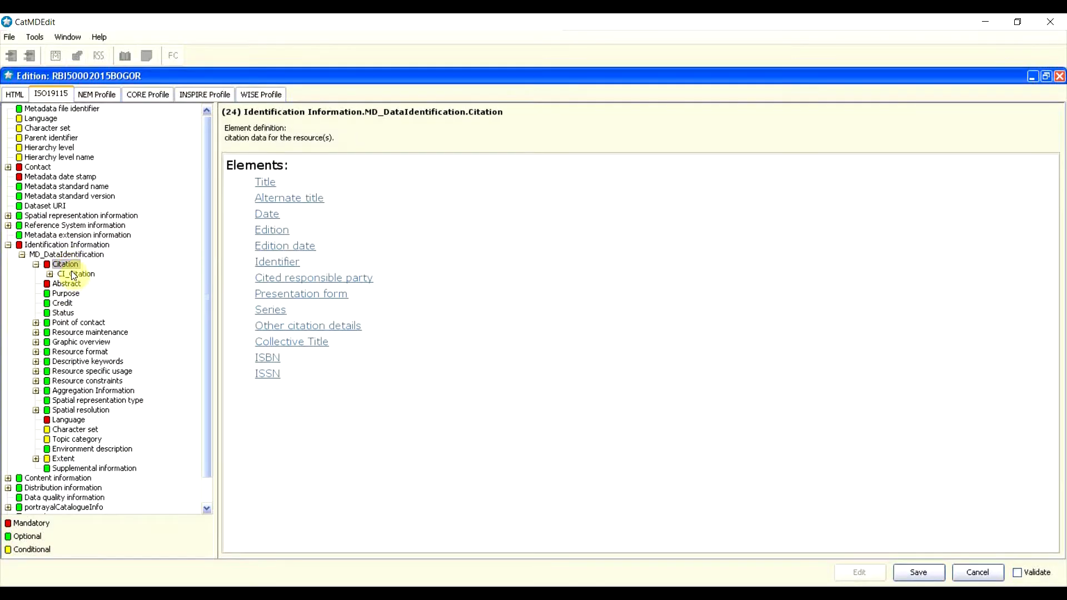
double_click(76, 275)
left_click(88, 284)
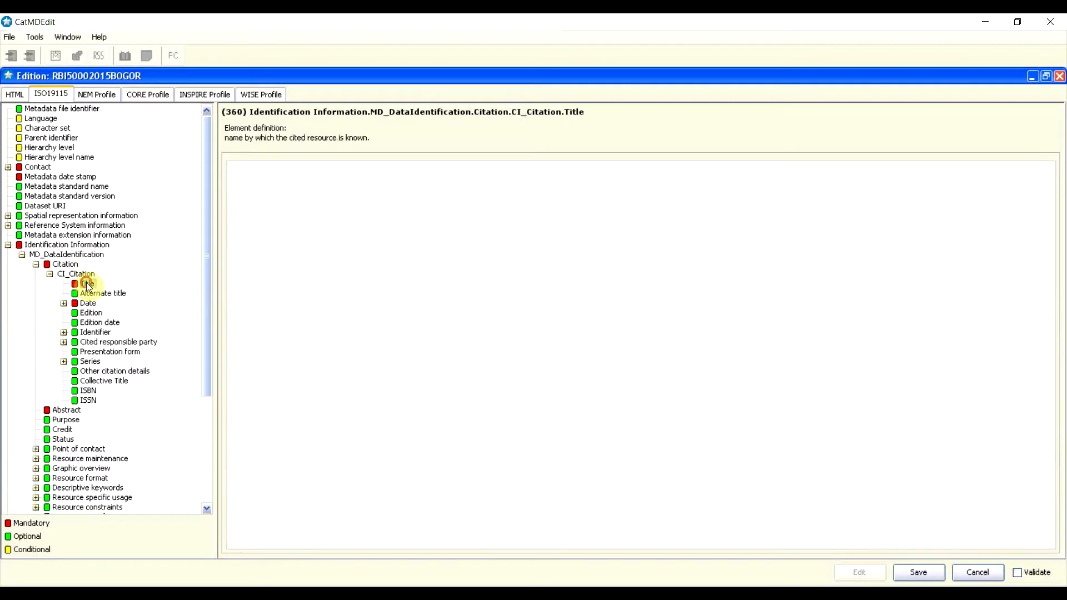
Step: Enter the title 'Rupabumi Indonesia Skala 1:5000 Tahun 2015 di Wilayah Kota Bogor'
left_click(323, 216)
type("Rupabum")
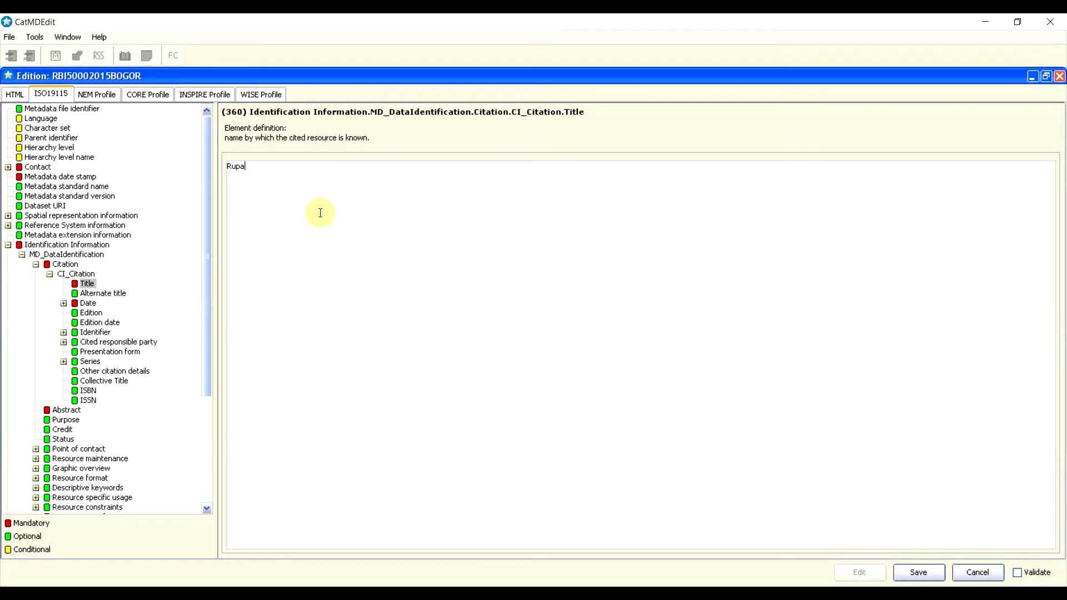
type("i Indonesia Skala 1:5000 Tahun ")
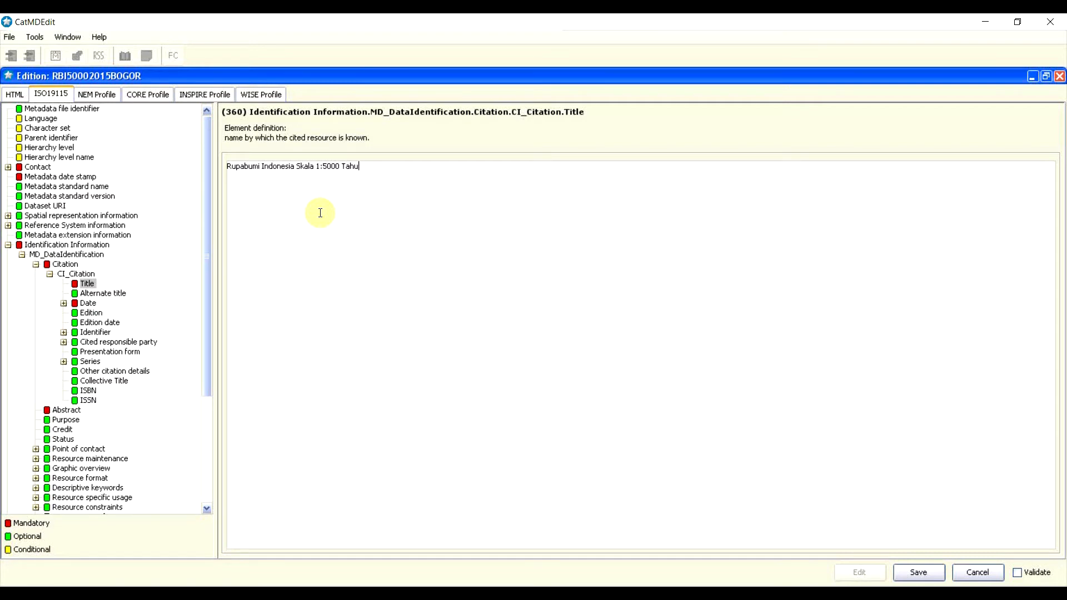
type("2015 di Wilayah Kota Bogor")
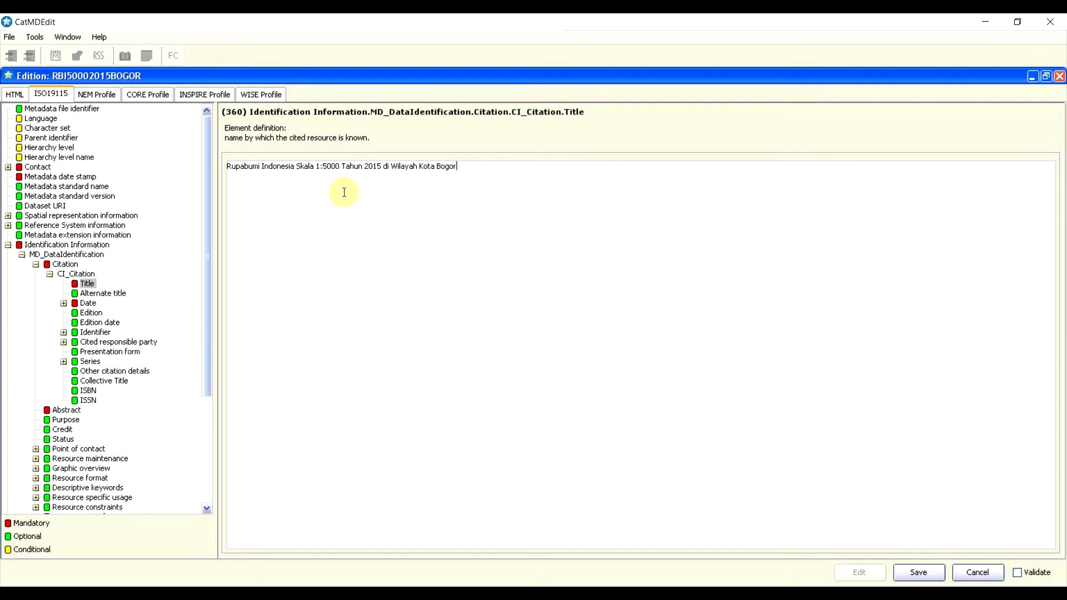
left_click_drag(474, 167, 246, 162)
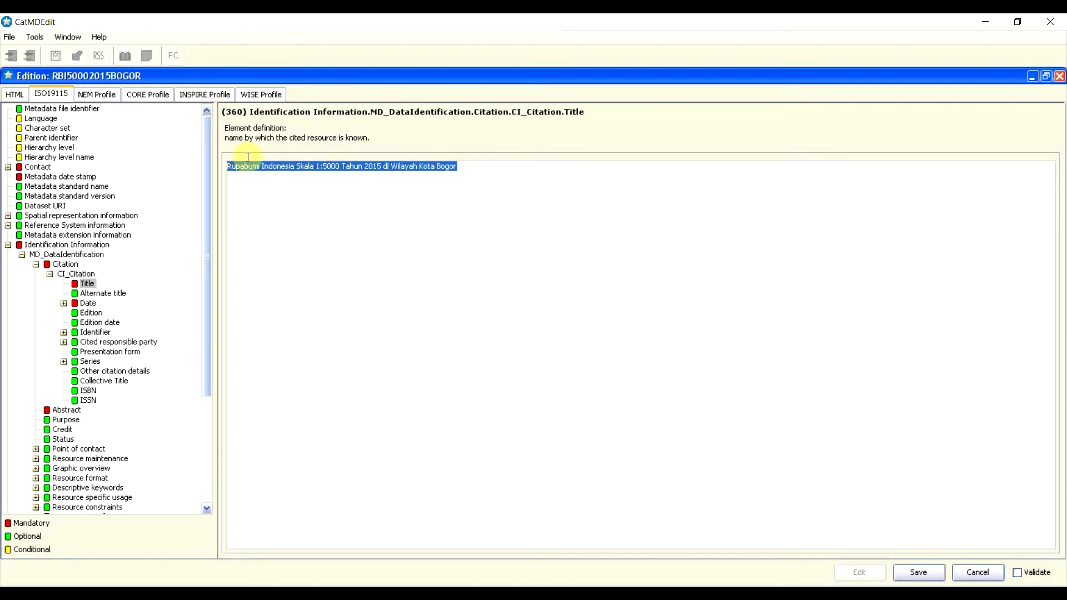
left_click(278, 229)
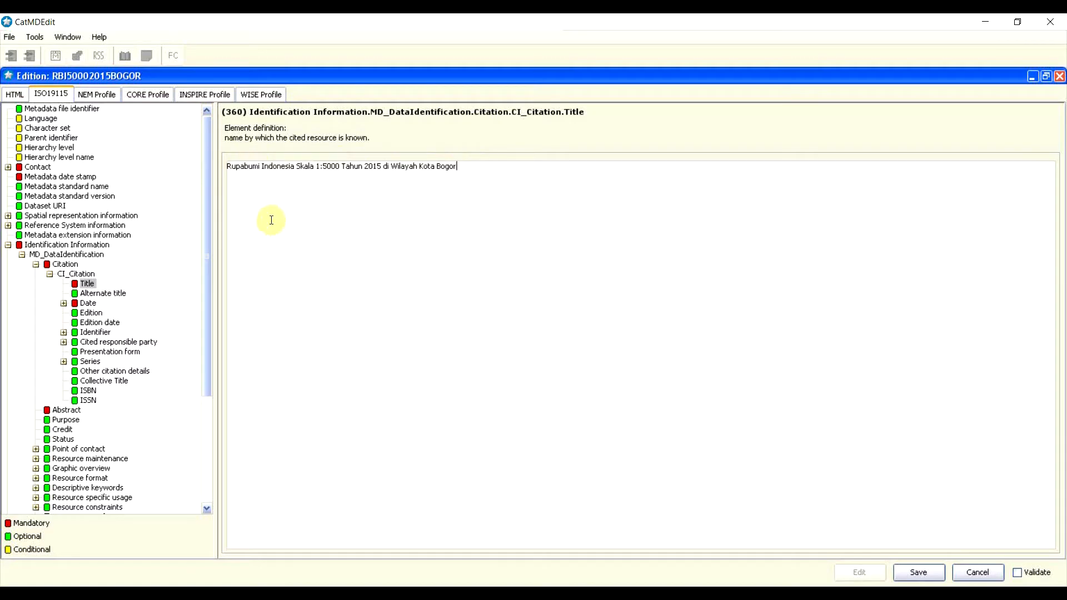
Step: Insert a CI_Date entry under the citation Date and open its empty Date field
left_click(92, 294)
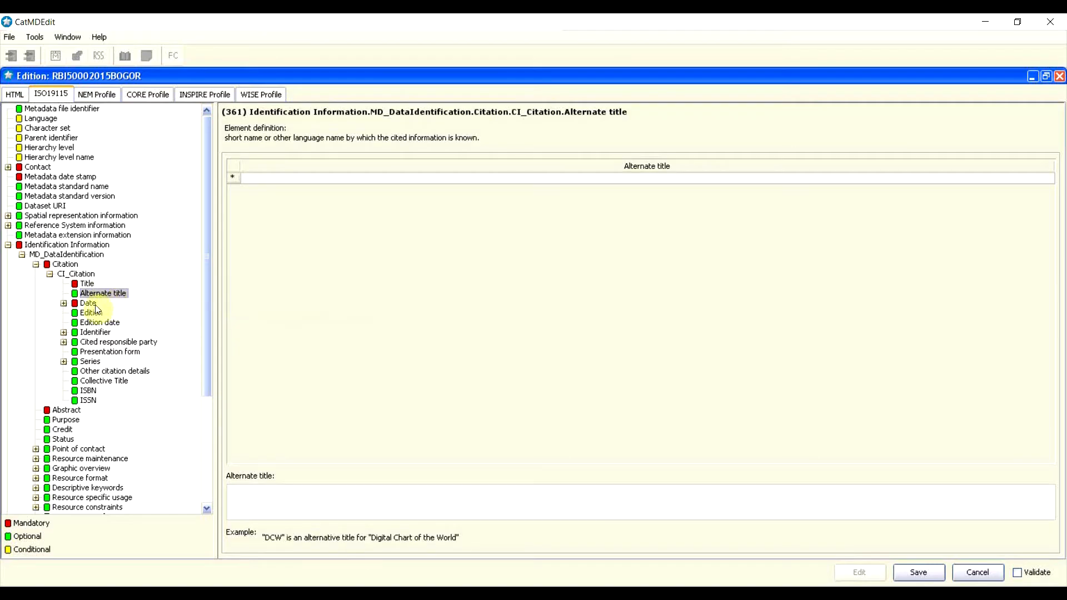
left_click(89, 305)
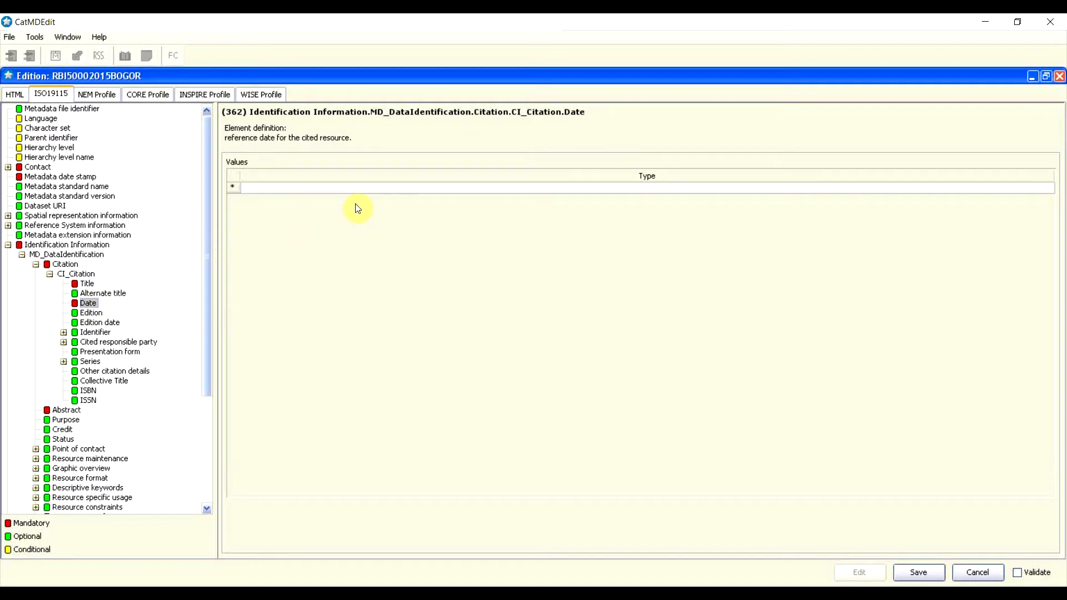
right_click(233, 190)
left_click(251, 180)
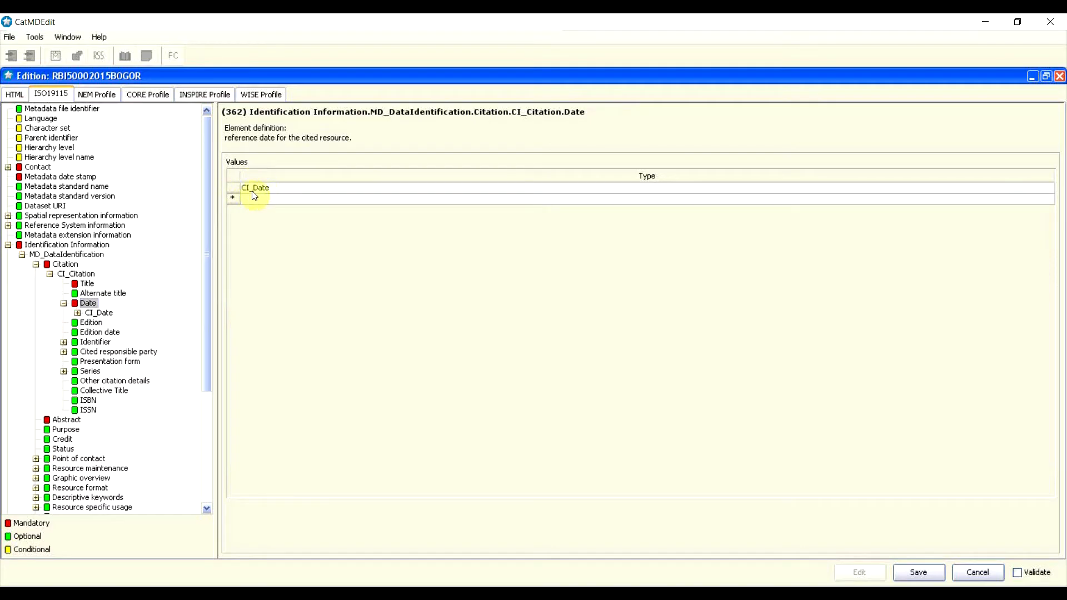
left_click(253, 189)
double_click(254, 190)
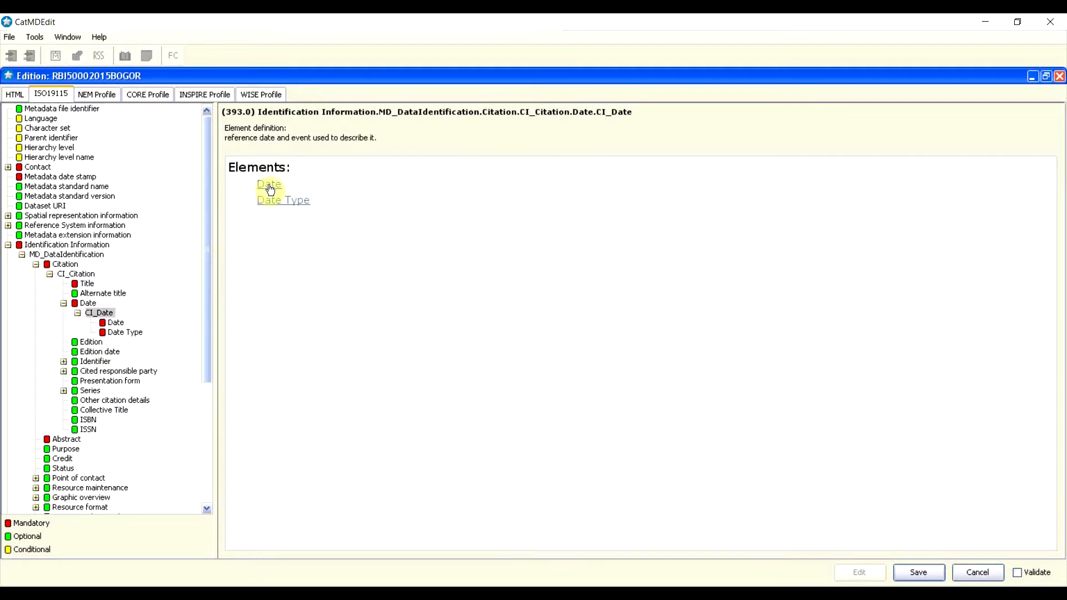
left_click(270, 187)
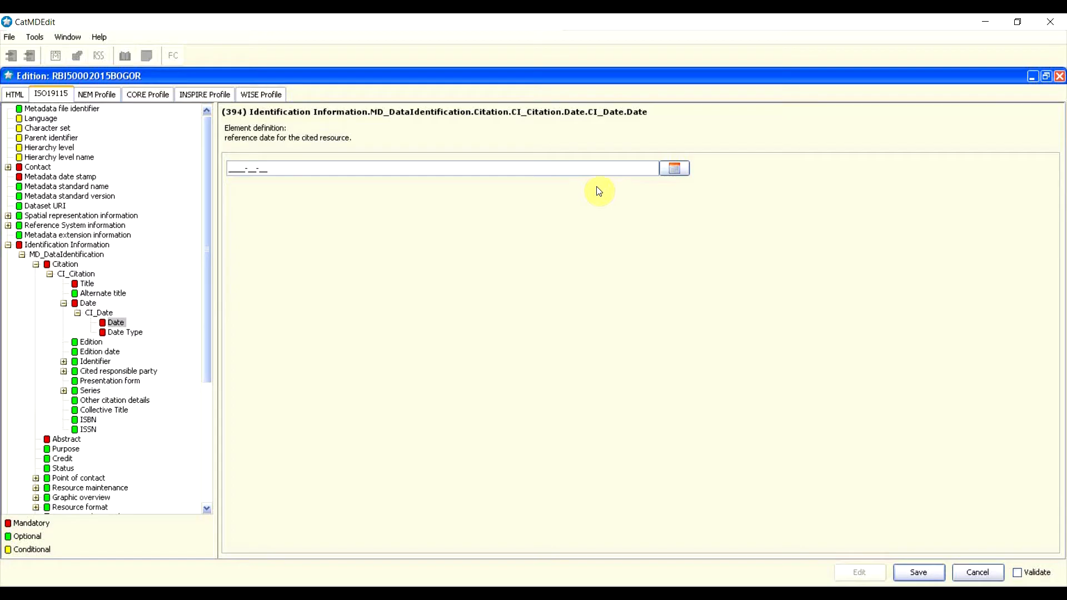
Step: Pick 31 December 2015 in the Date Selector as the citation date, then view Date Type
left_click(673, 171)
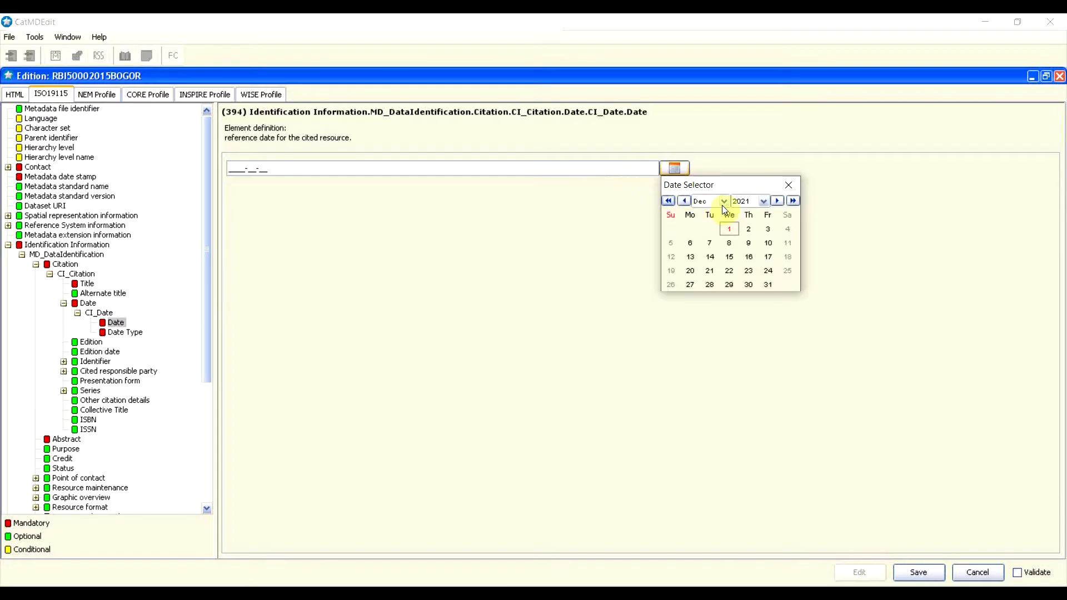
left_click(763, 201)
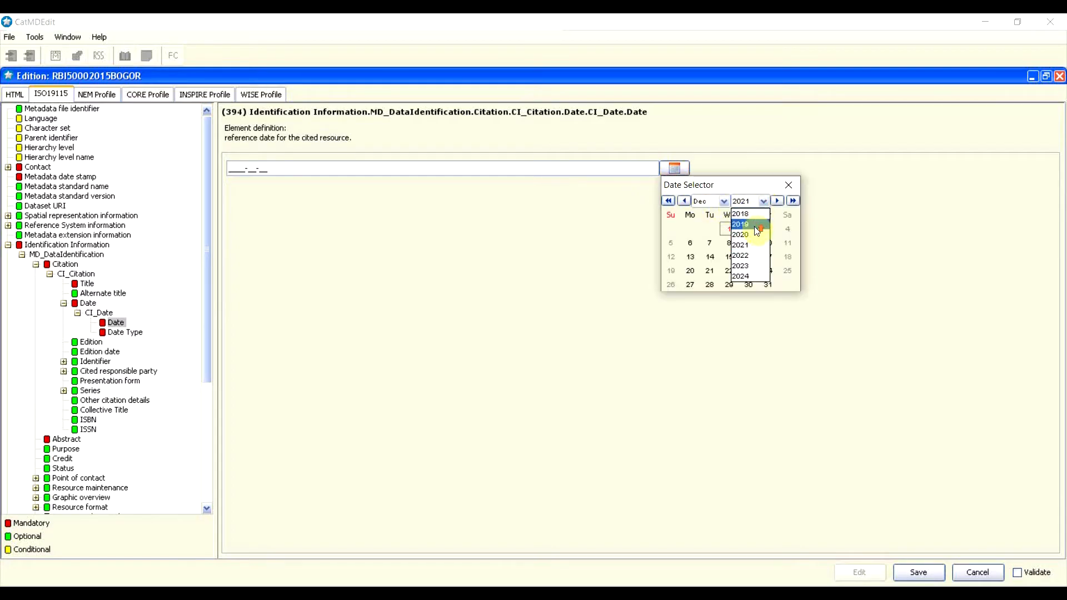
left_click(745, 213)
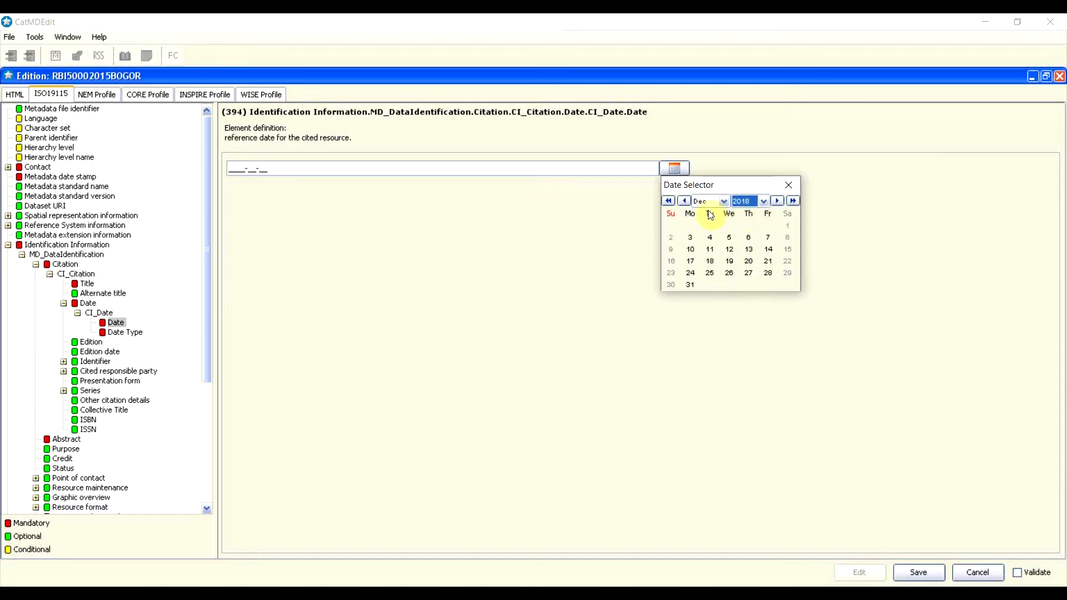
left_click(670, 200)
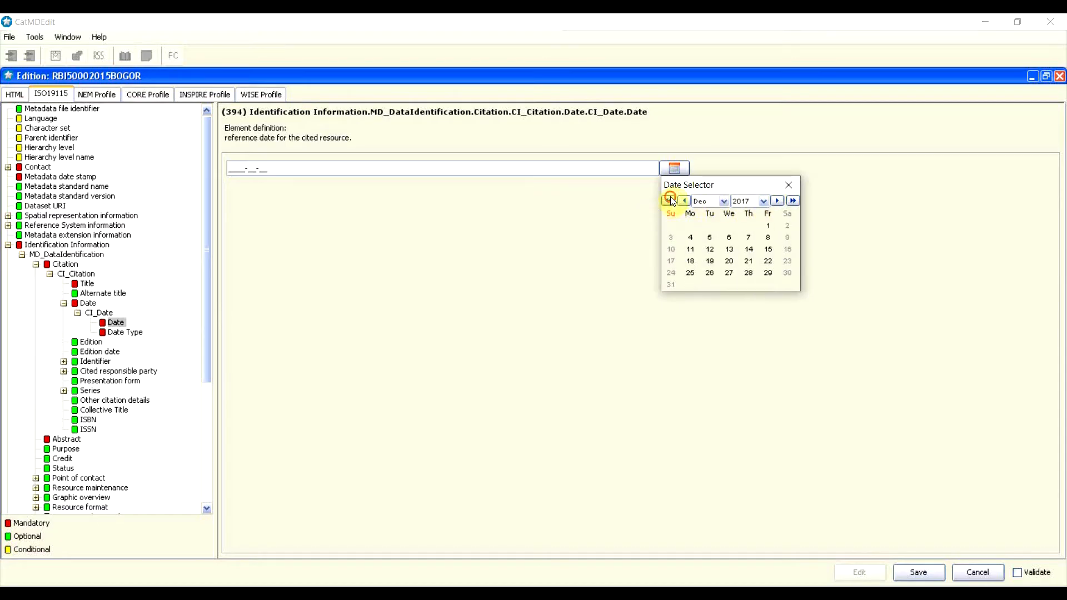
left_click(670, 201)
left_click(670, 201)
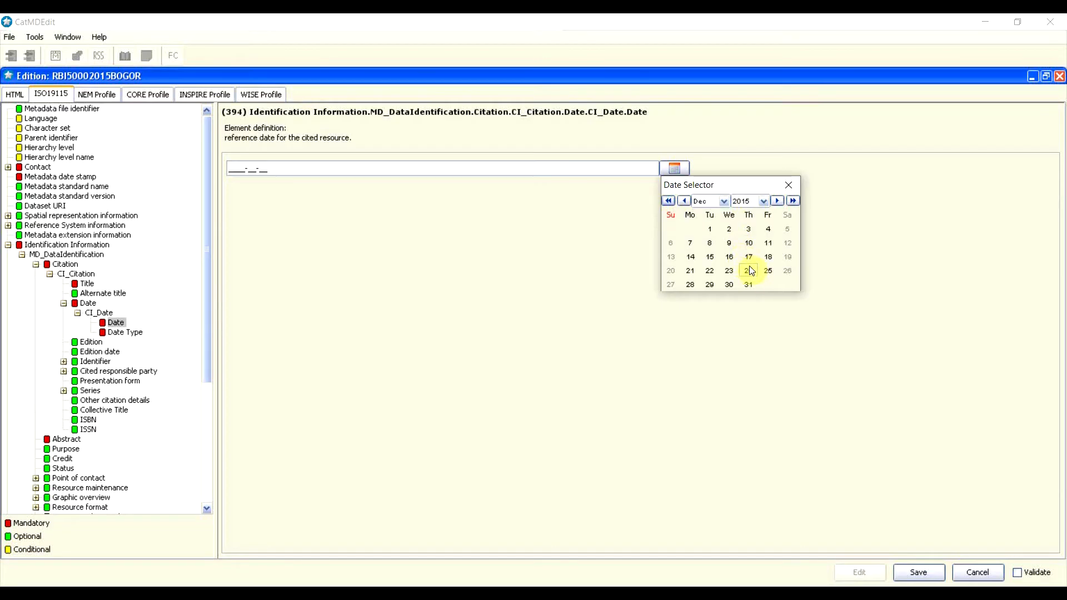
left_click(750, 285)
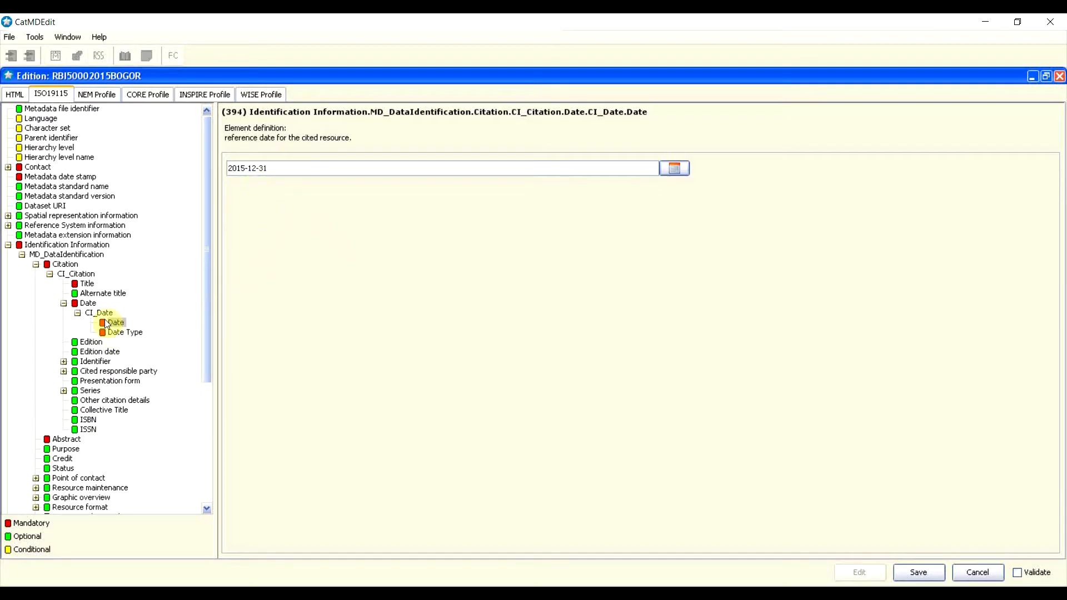
left_click(122, 331)
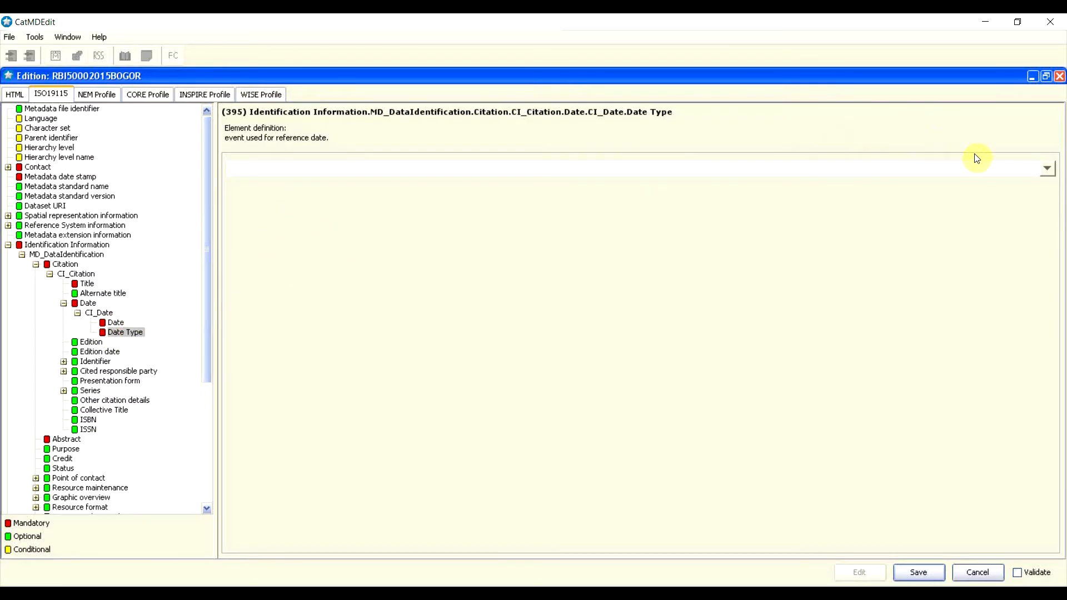
Step: Choose Creation as the date type, collapse the Date node, and go to Cited responsible party
left_click(1049, 168)
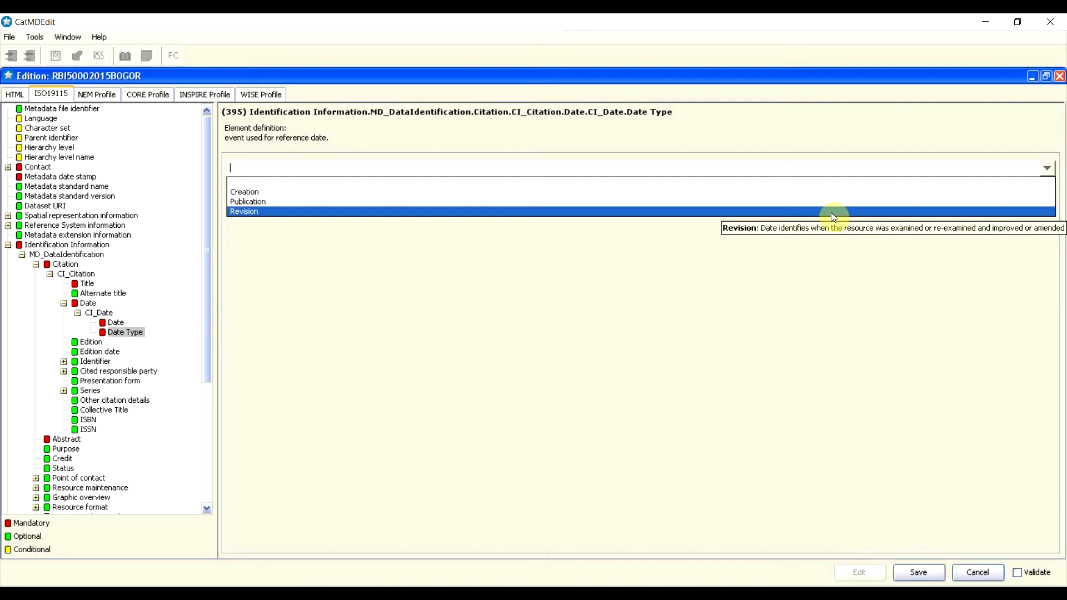
left_click(241, 194)
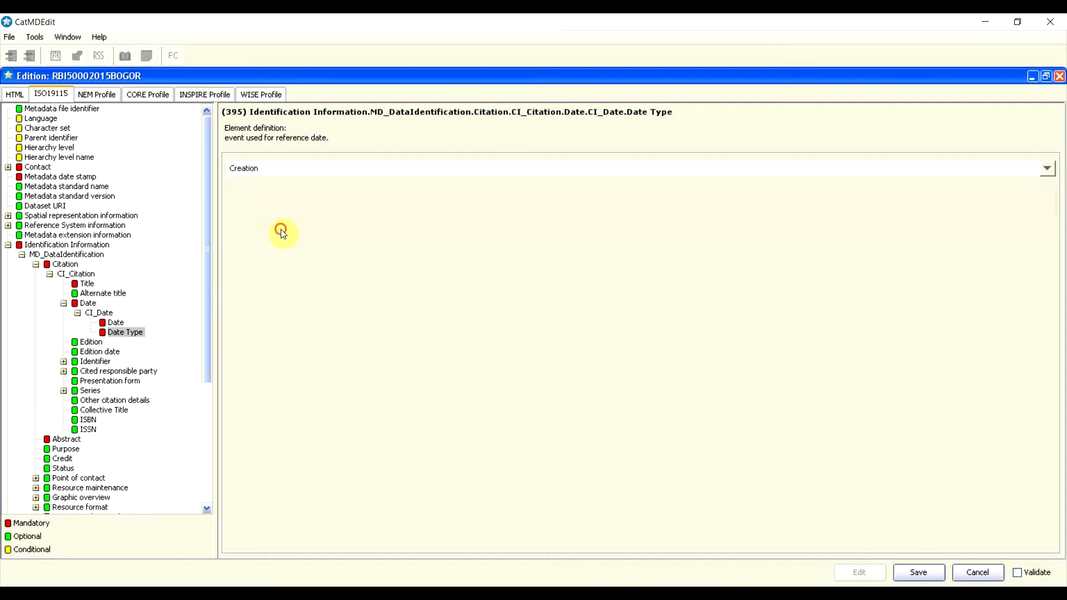
left_click(66, 304)
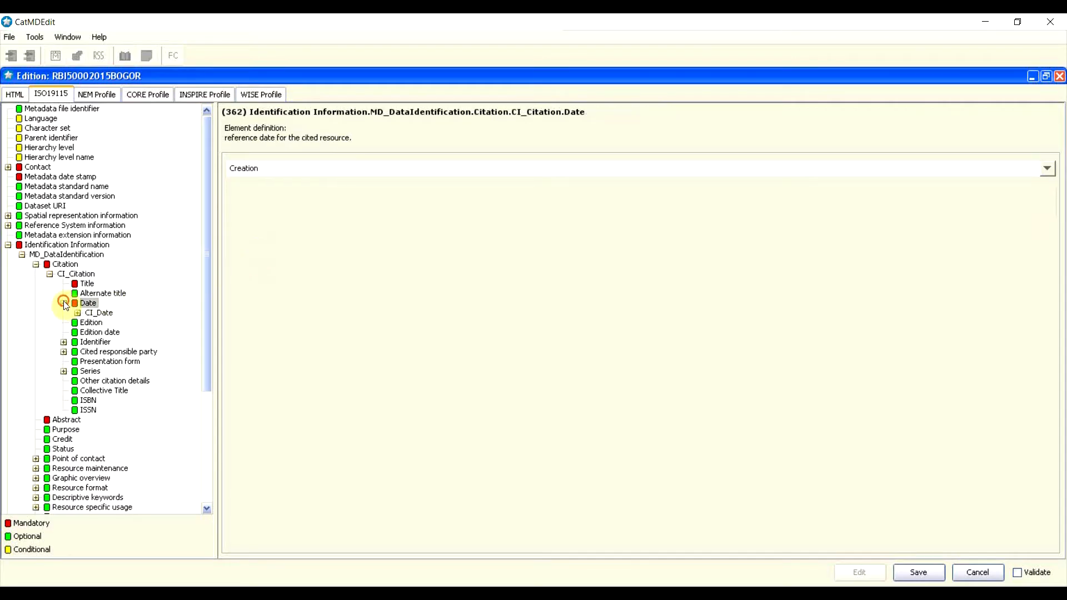
left_click(65, 304)
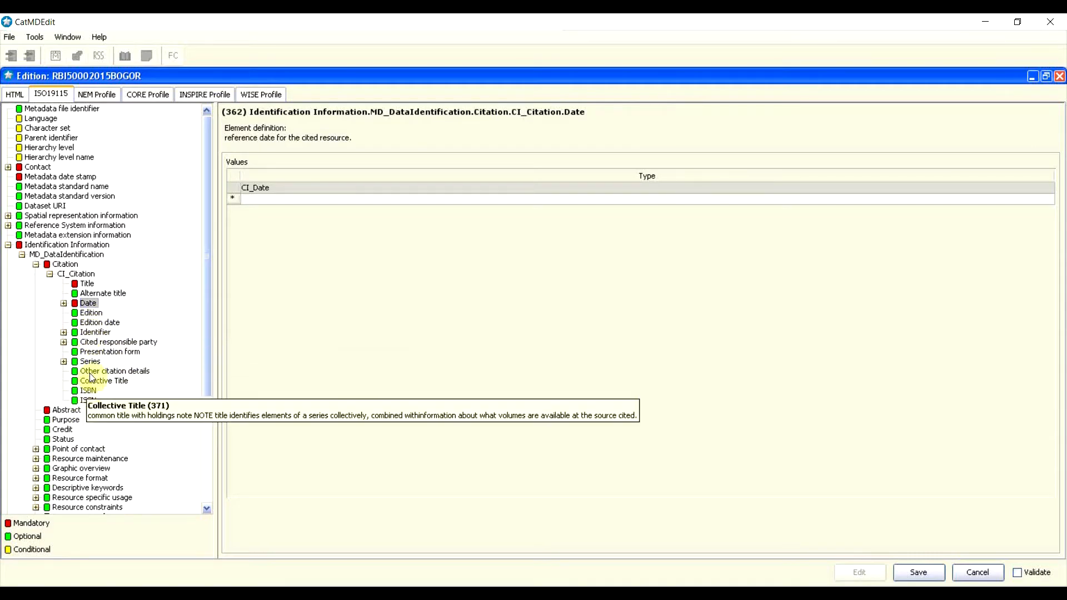
left_click(118, 342)
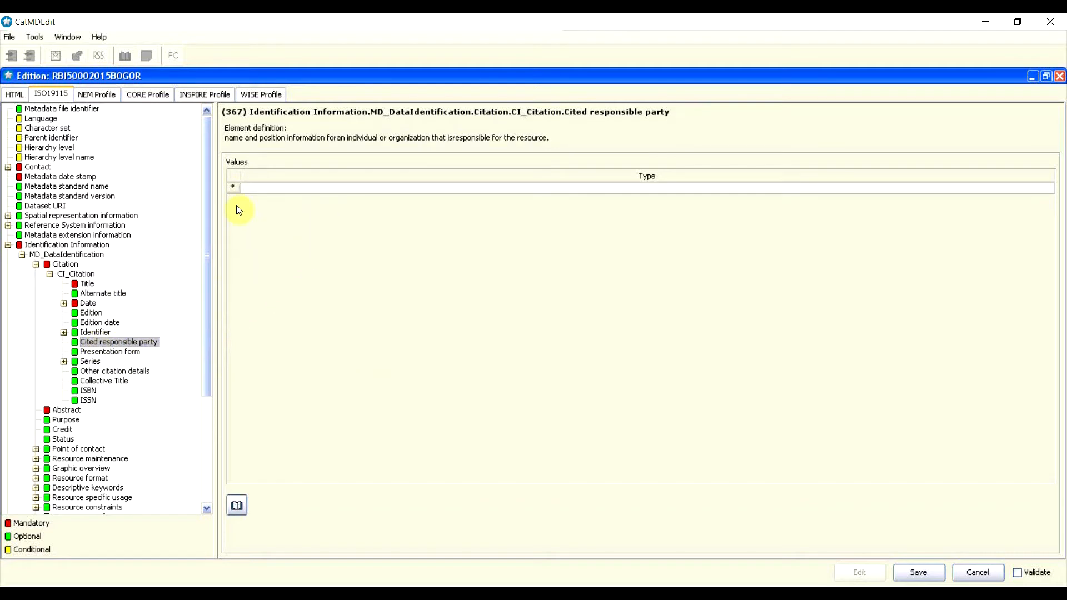
Step: Insert one CI_ResponsibleParty entry, deleting the accidental duplicate, and open its Individual name field
right_click(234, 187)
left_click(245, 184)
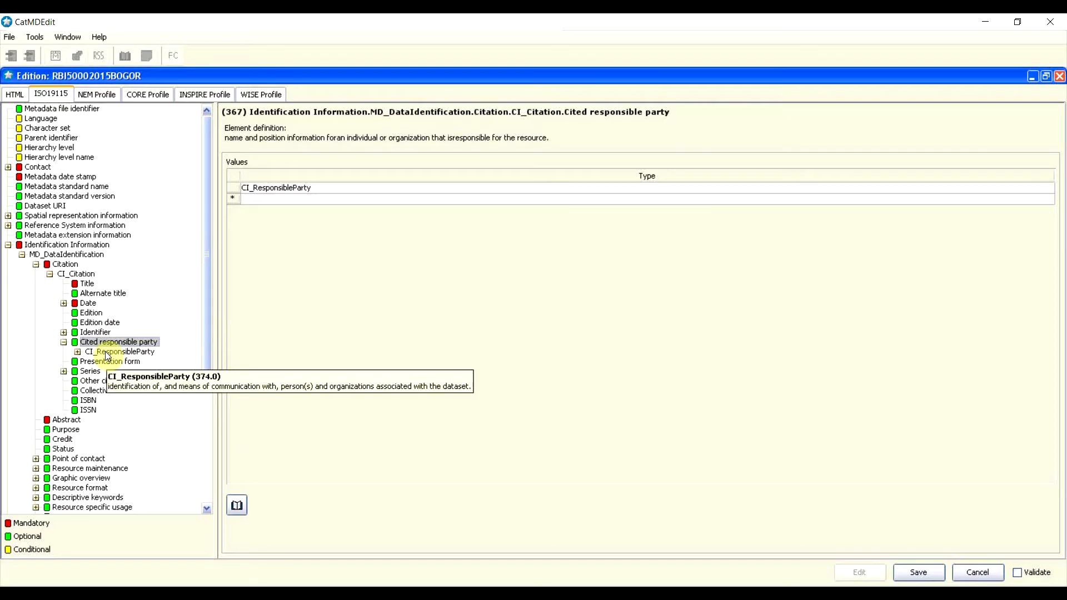
left_click(305, 188)
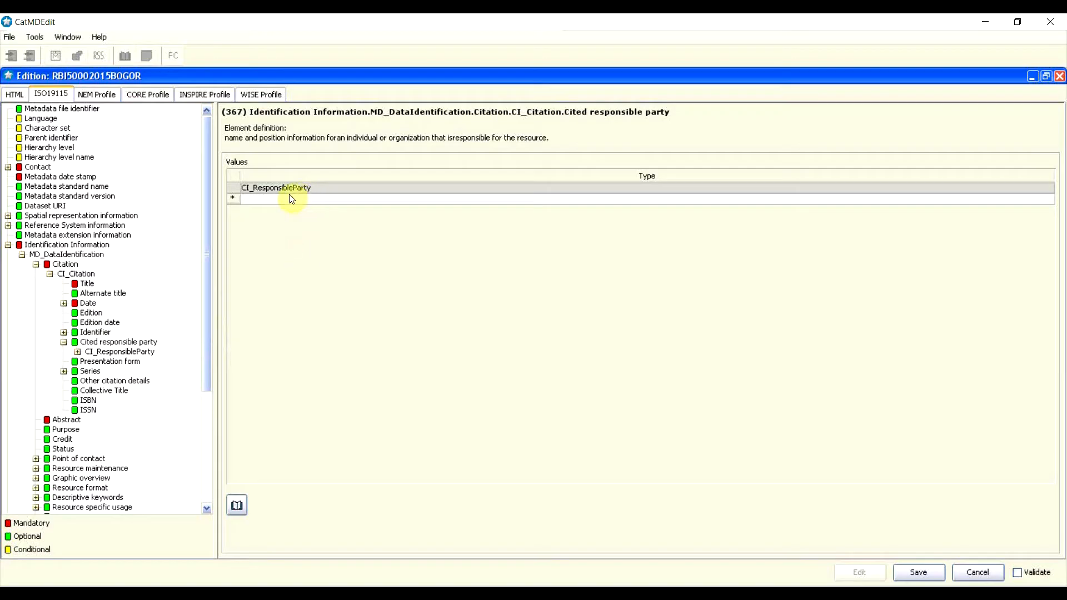
left_click(235, 198)
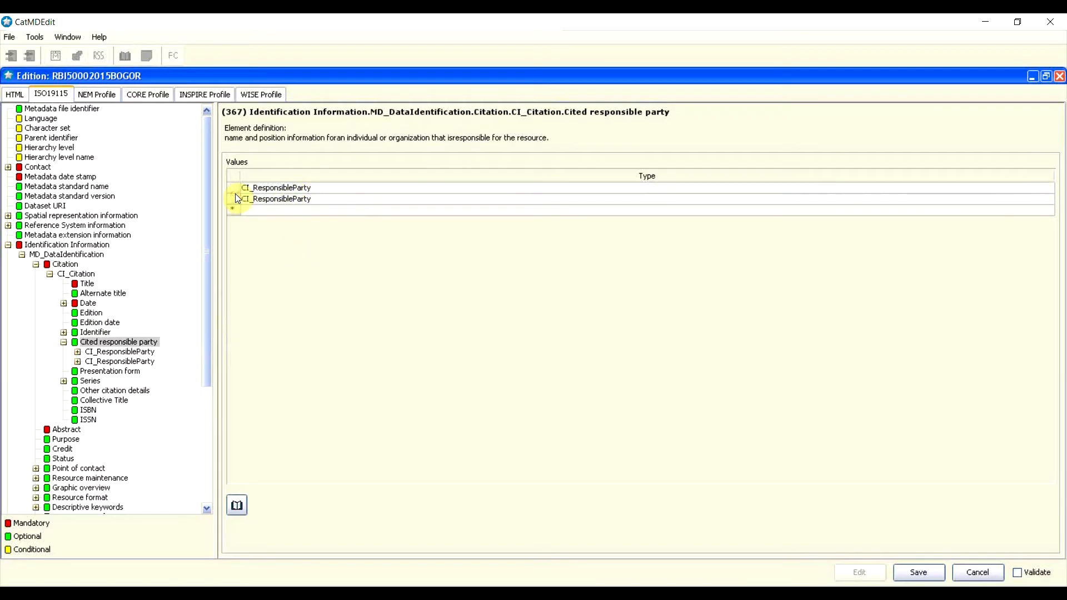
left_click(237, 196)
right_click(235, 197)
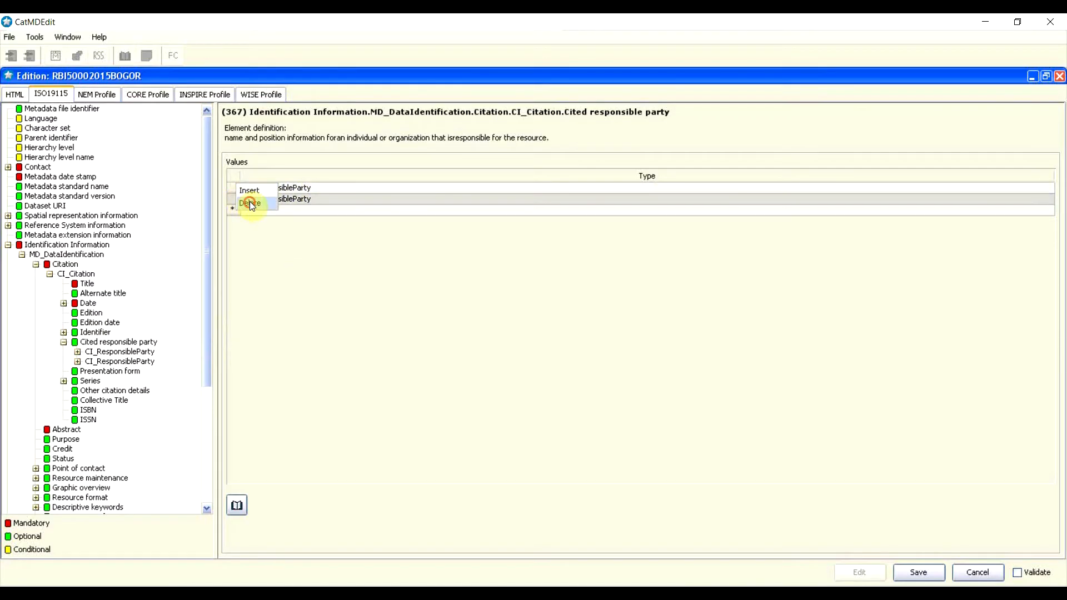
left_click(249, 201)
double_click(273, 187)
left_click(274, 185)
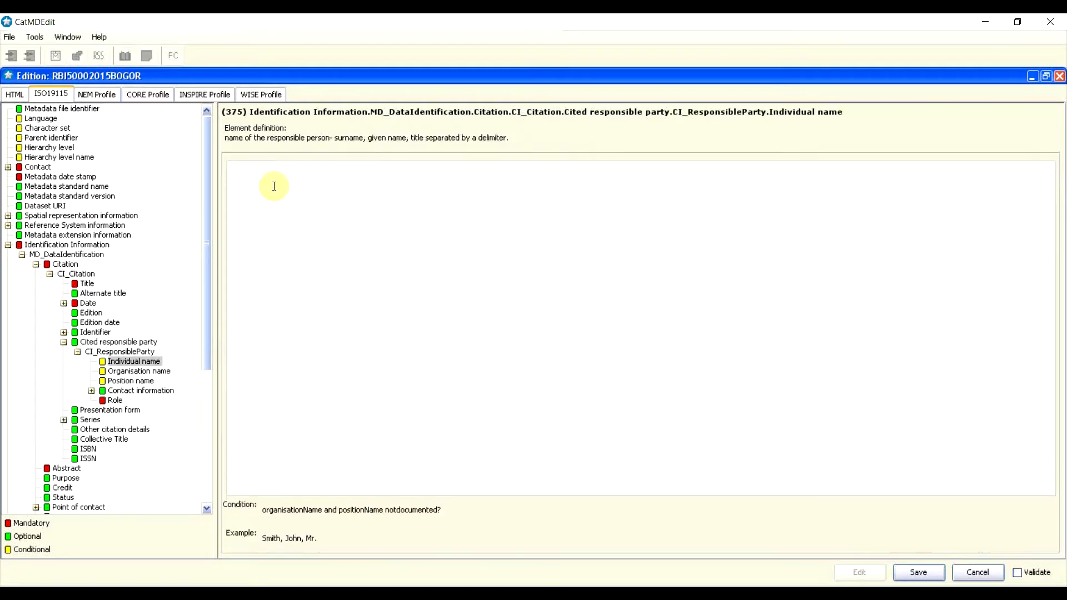
Step: Enter the party's individual name, organisation Pusat PPRT and position Kepala Pusat PPRT
left_click(132, 350)
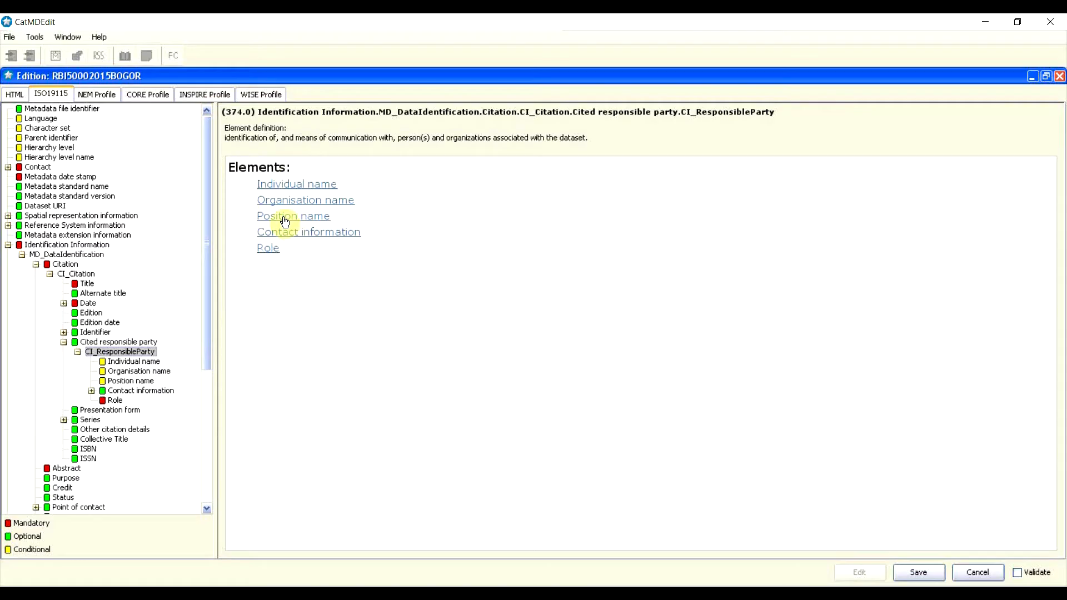
left_click(287, 189)
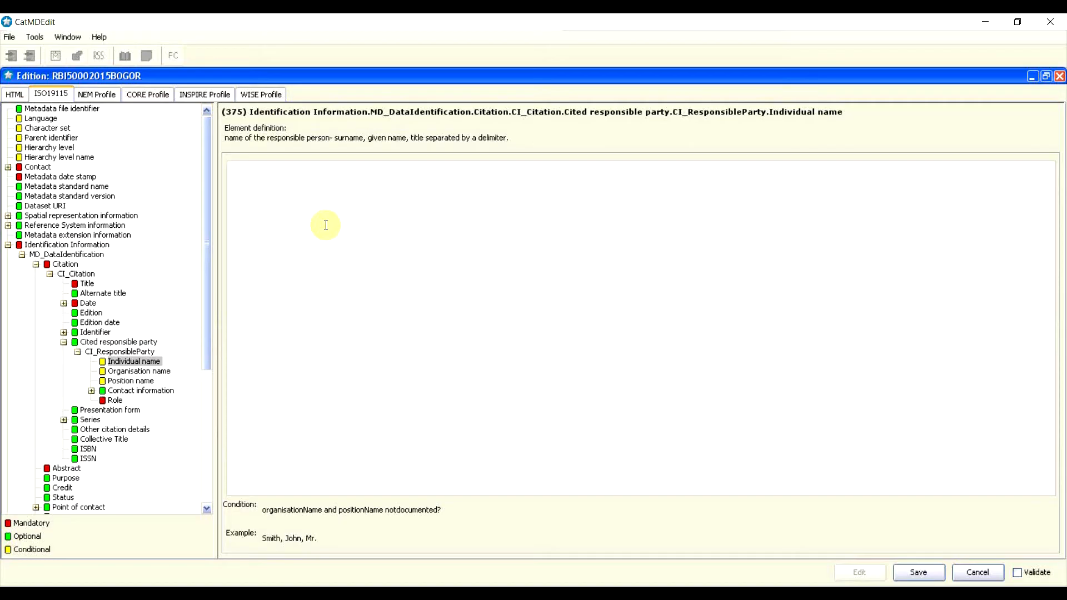
left_click(140, 371)
left_click(371, 244)
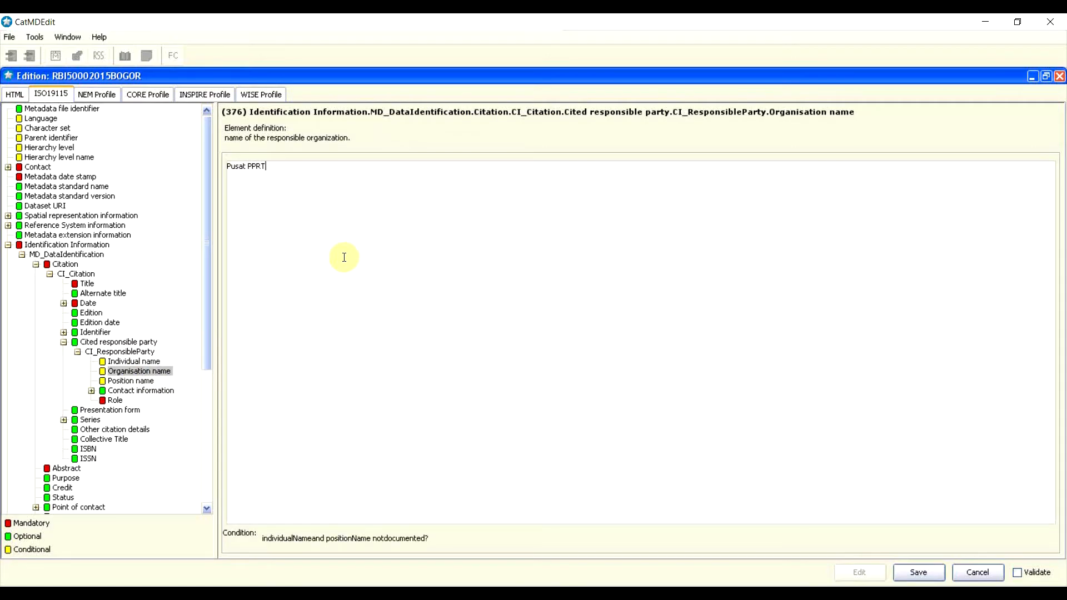
left_click(144, 382)
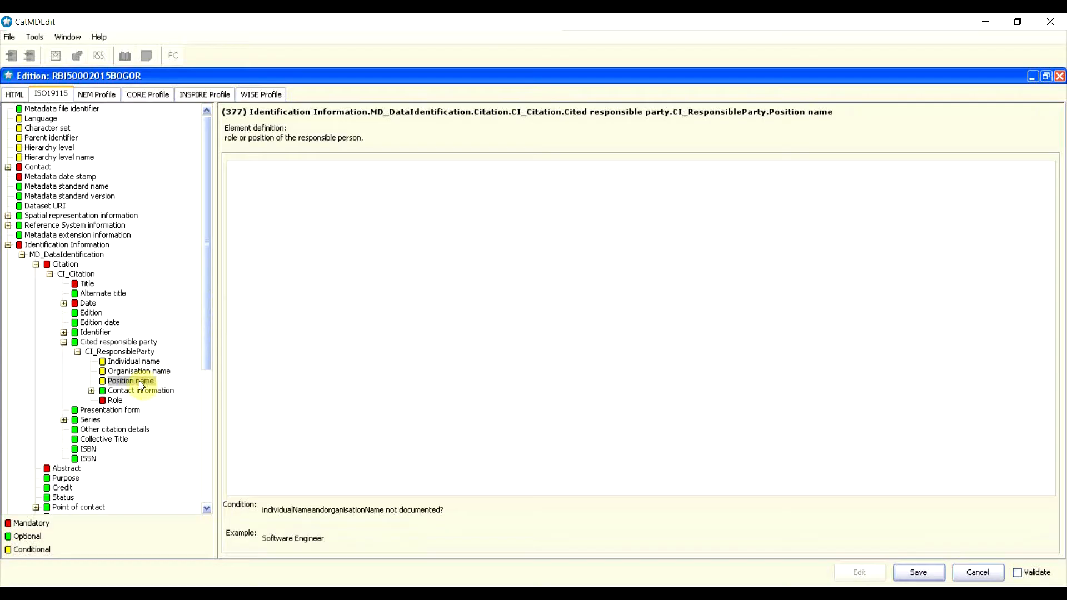
left_click(318, 227)
left_click(136, 363)
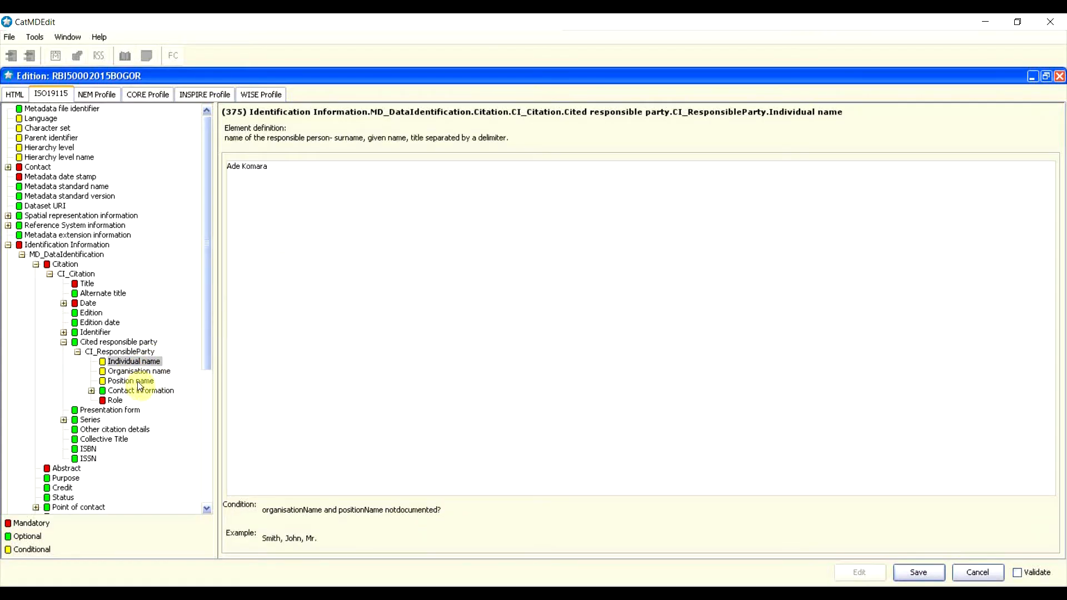
left_click(137, 382)
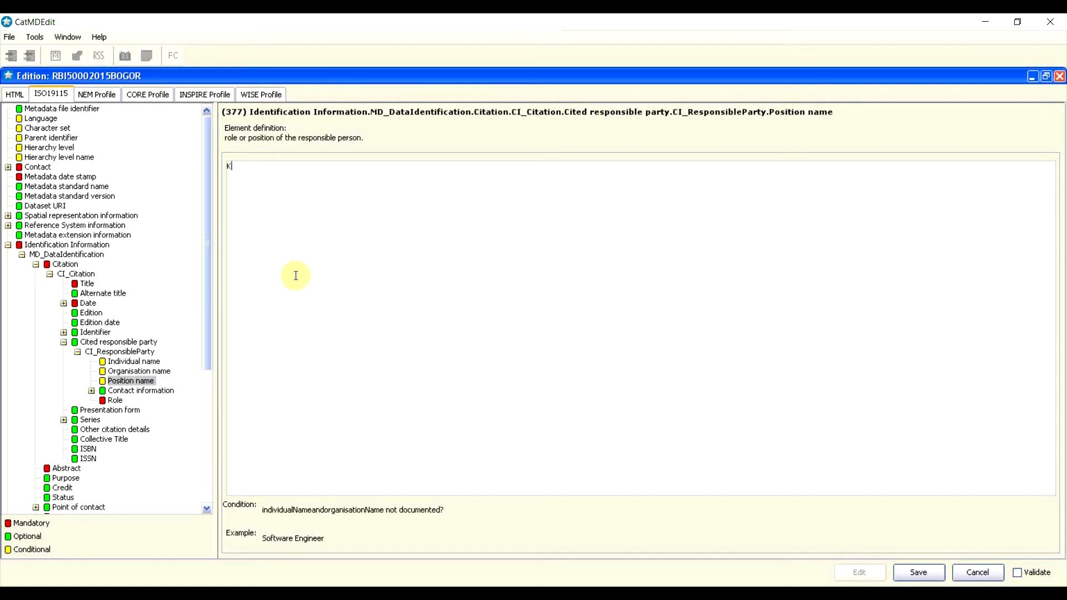
type("Kepala Pusat PPRT")
left_click(111, 401)
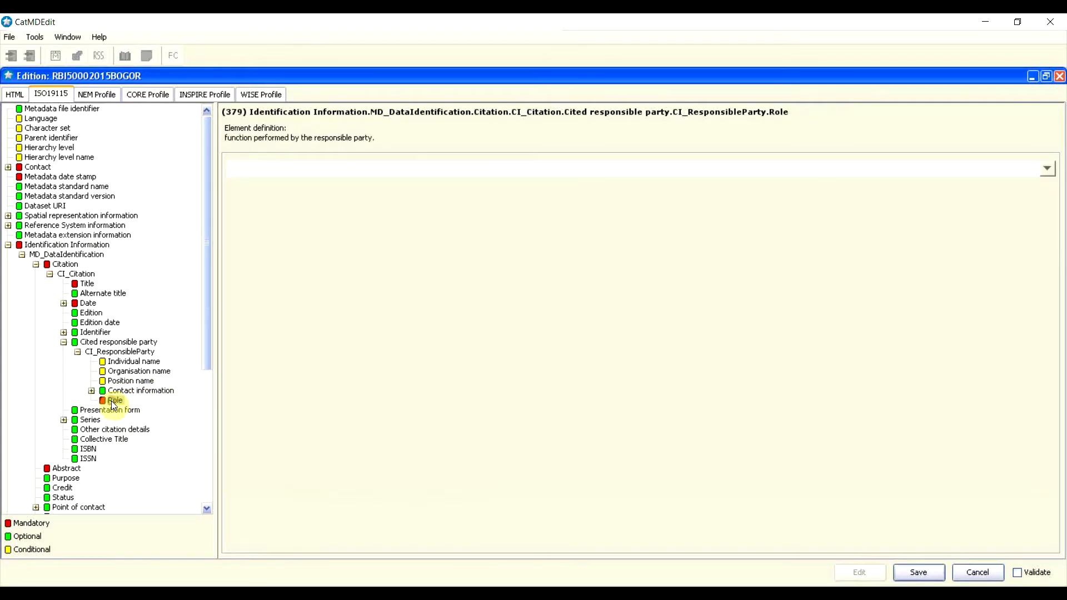
Step: Set the party's role to owner and expand Contact information to show Phone through Contact instructions
left_click(1047, 169)
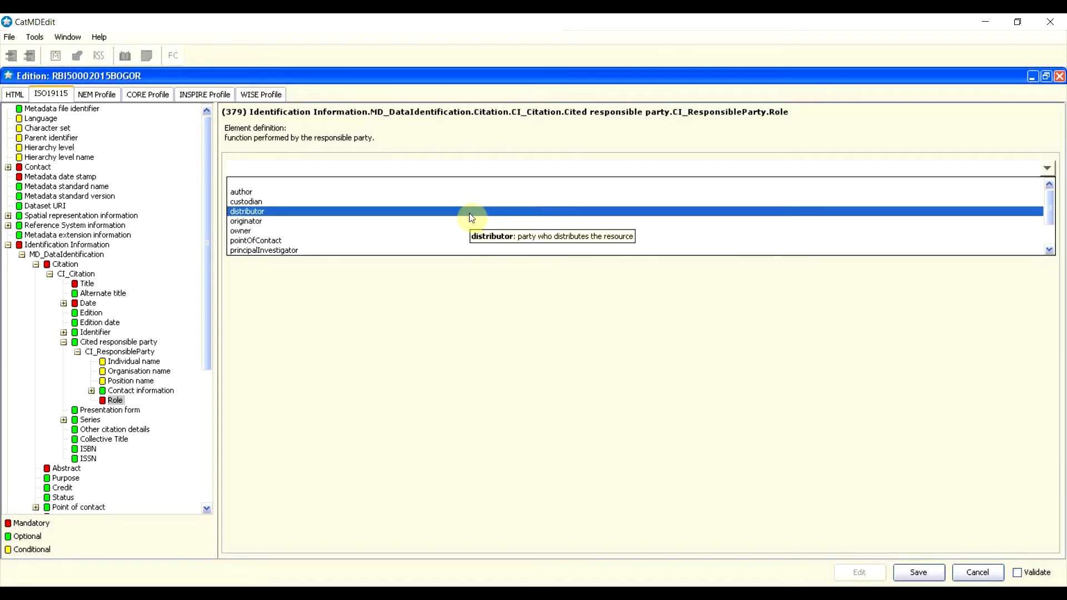
left_click(243, 230)
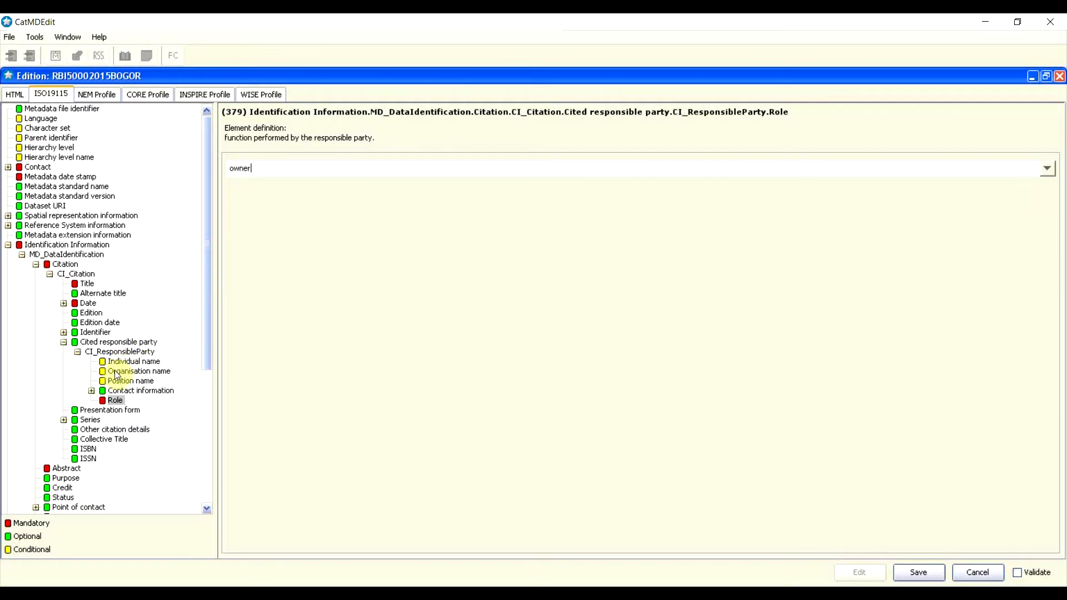
double_click(140, 391)
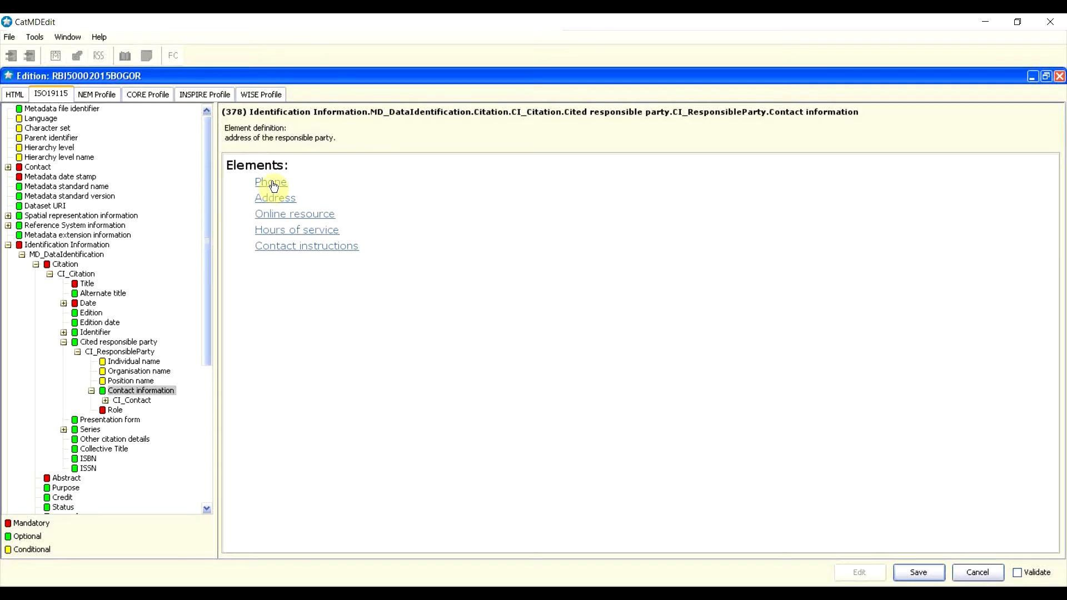
Step: Expand the contact's Phone numbers and insert a new Voice number row
double_click(134, 400)
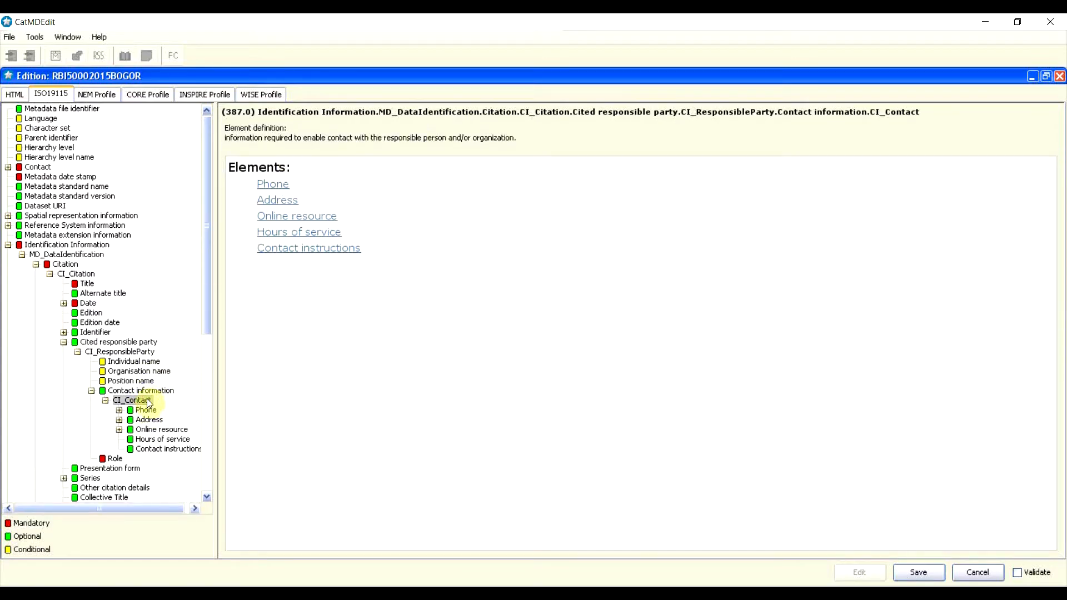
double_click(145, 411)
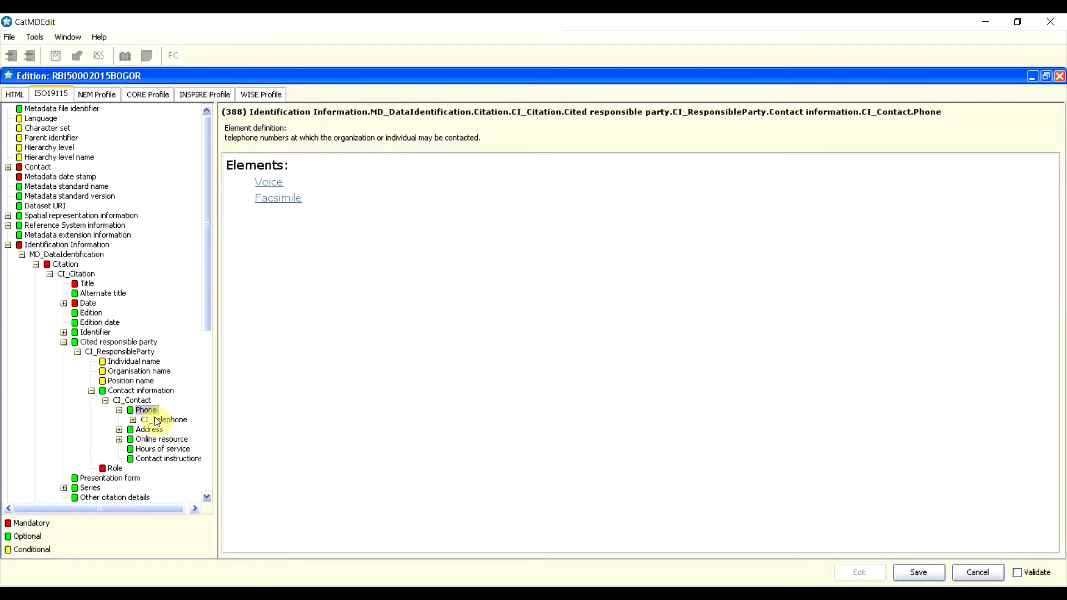
double_click(155, 420)
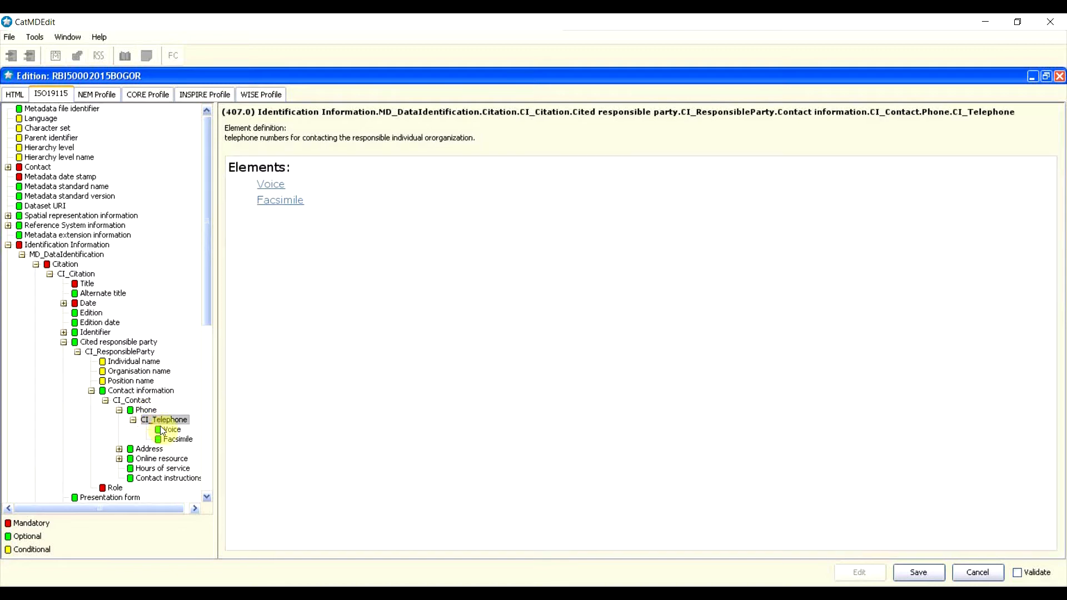
left_click(170, 429)
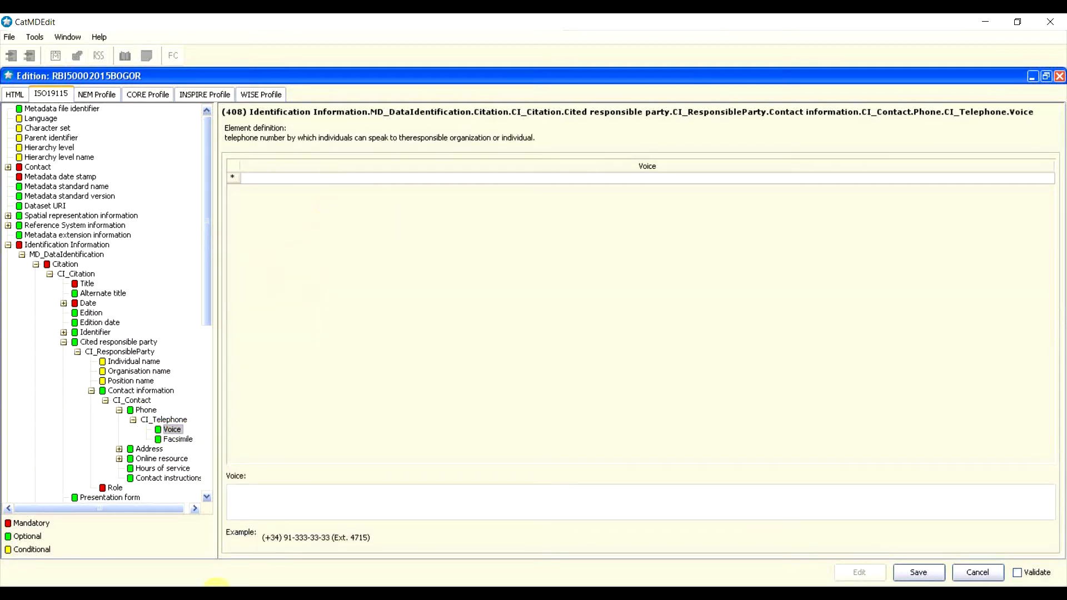
right_click(233, 178)
left_click(234, 227)
right_click(235, 175)
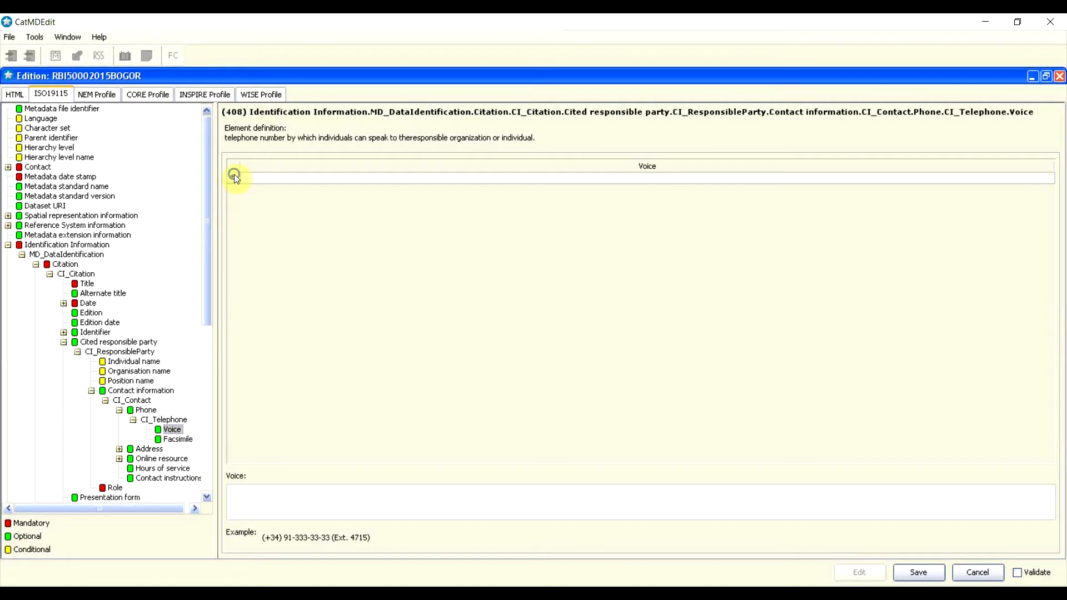
left_click(249, 175)
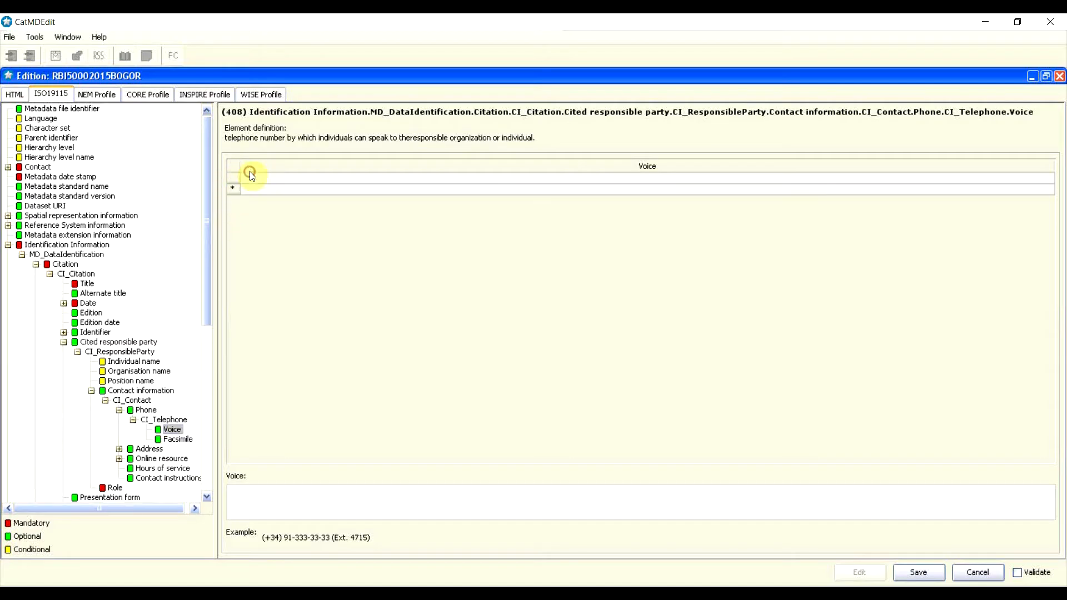
left_click(389, 179)
left_click(322, 494)
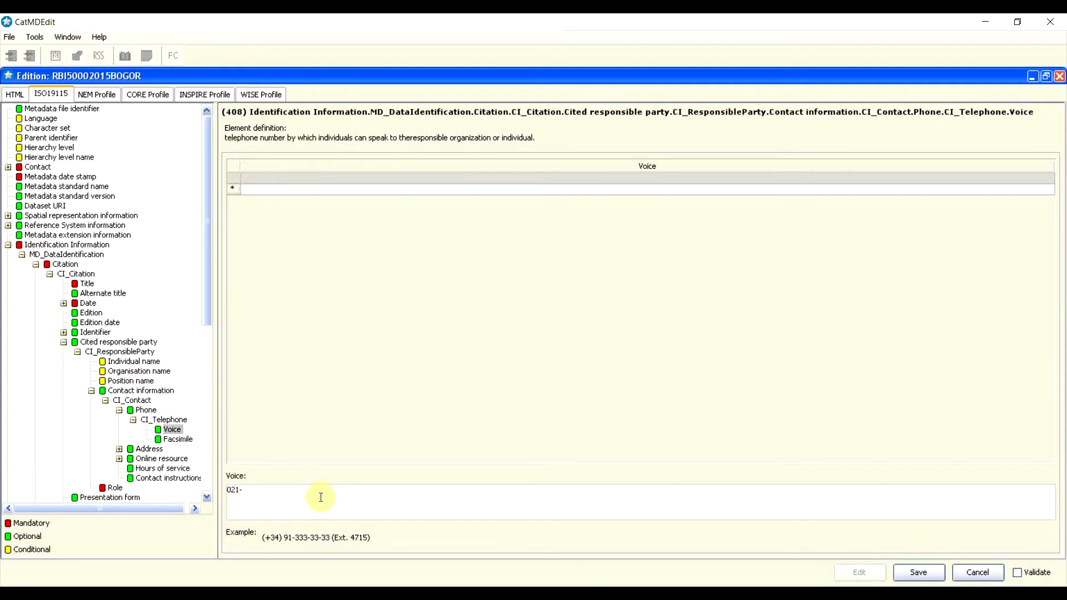
Step: Add a Facsimile row with the party's fax number, then bring up the Address element
left_click(178, 441)
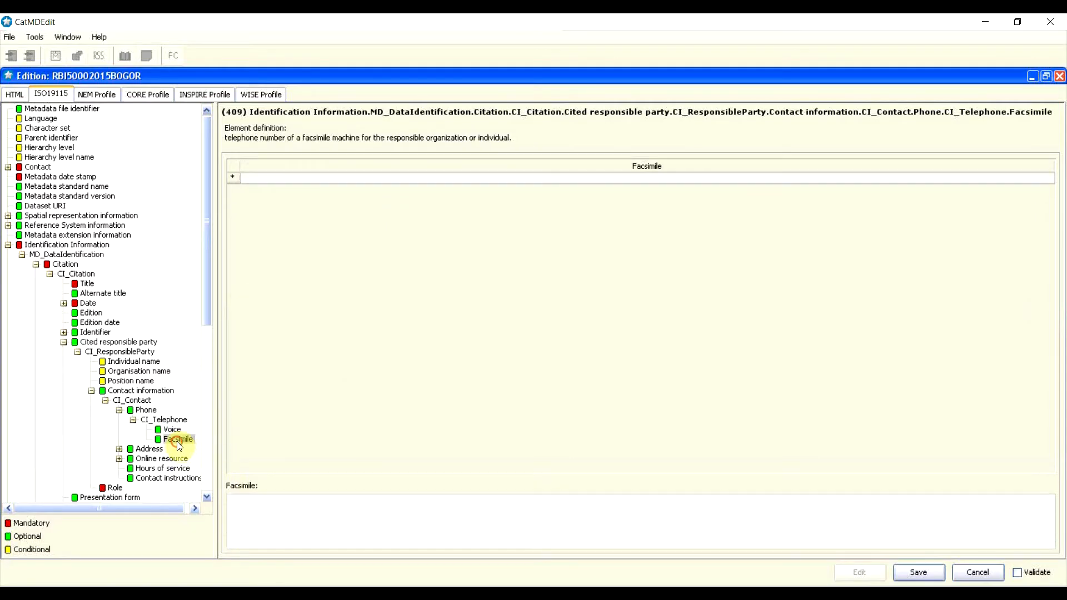
left_click(236, 175)
left_click(272, 170)
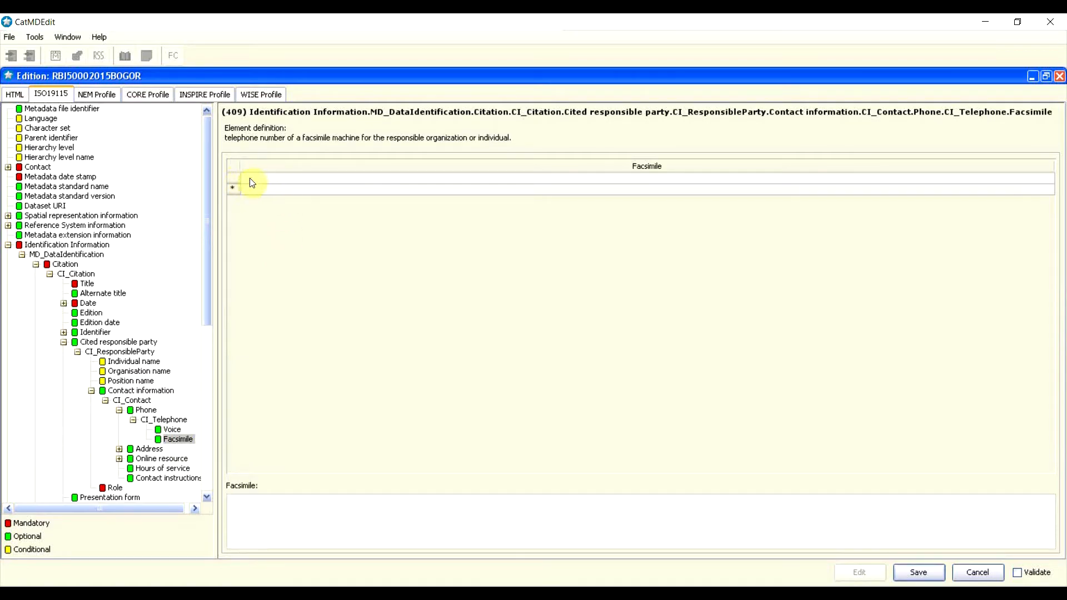
left_click(252, 181)
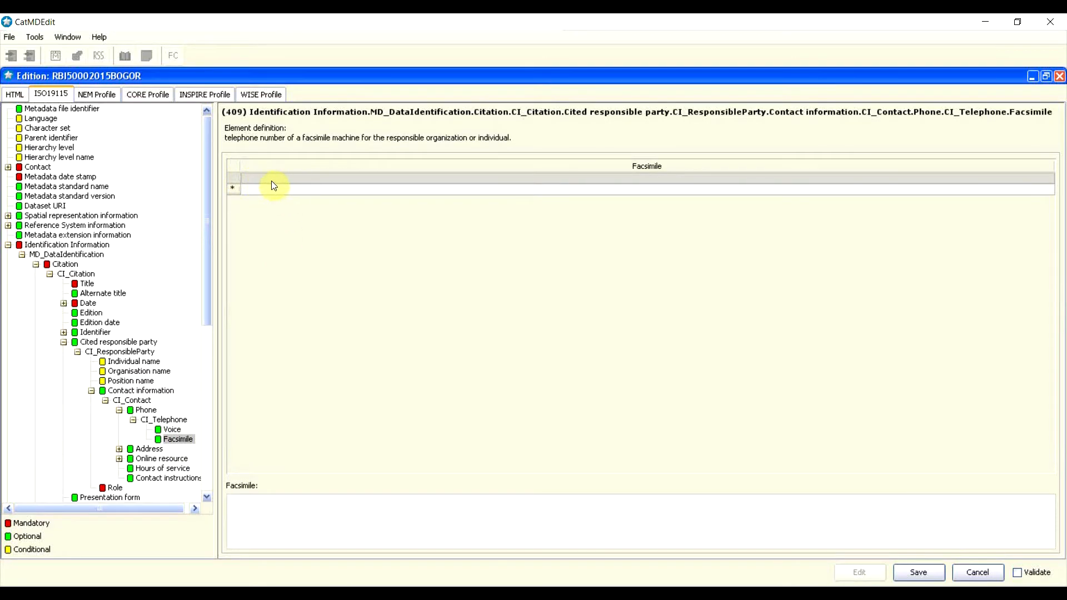
left_click(264, 519)
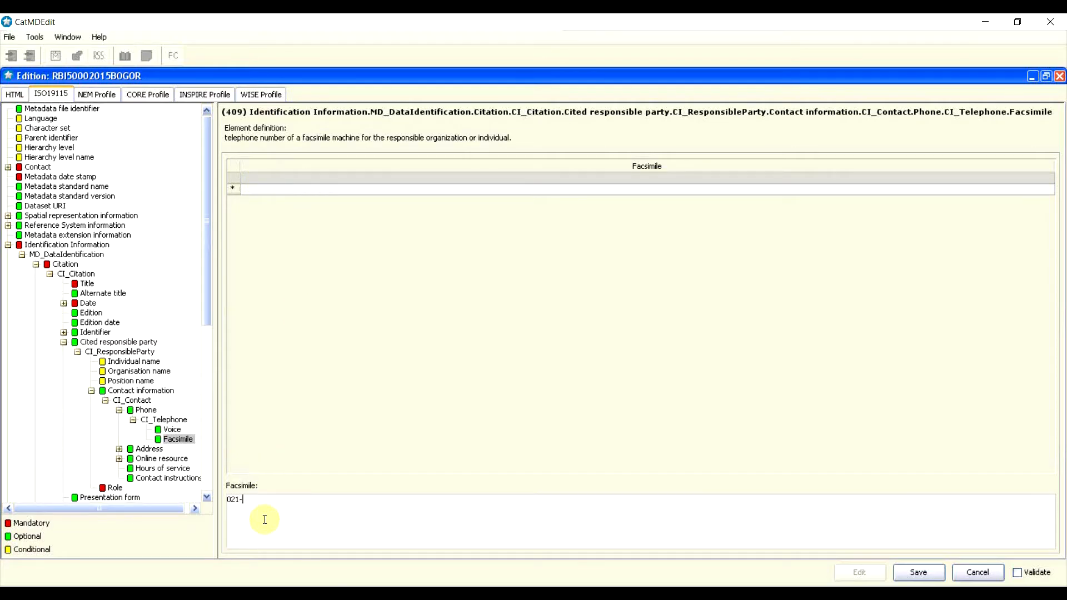
left_click(150, 449)
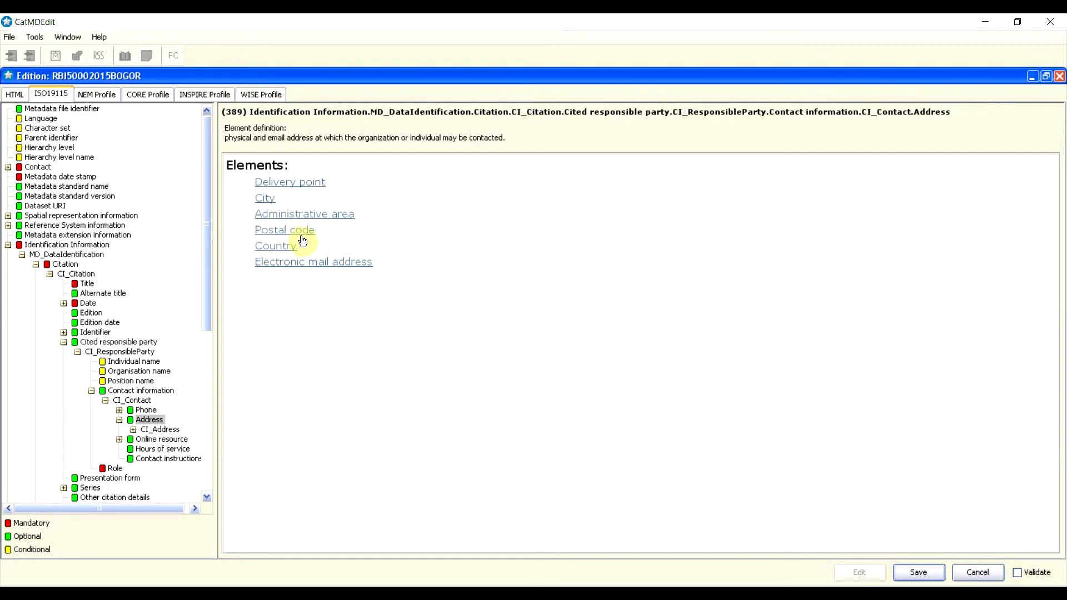
Step: Expand CI_Address and enter 'Jalan Raya Bogor' as the delivery point
double_click(161, 431)
left_click(169, 439)
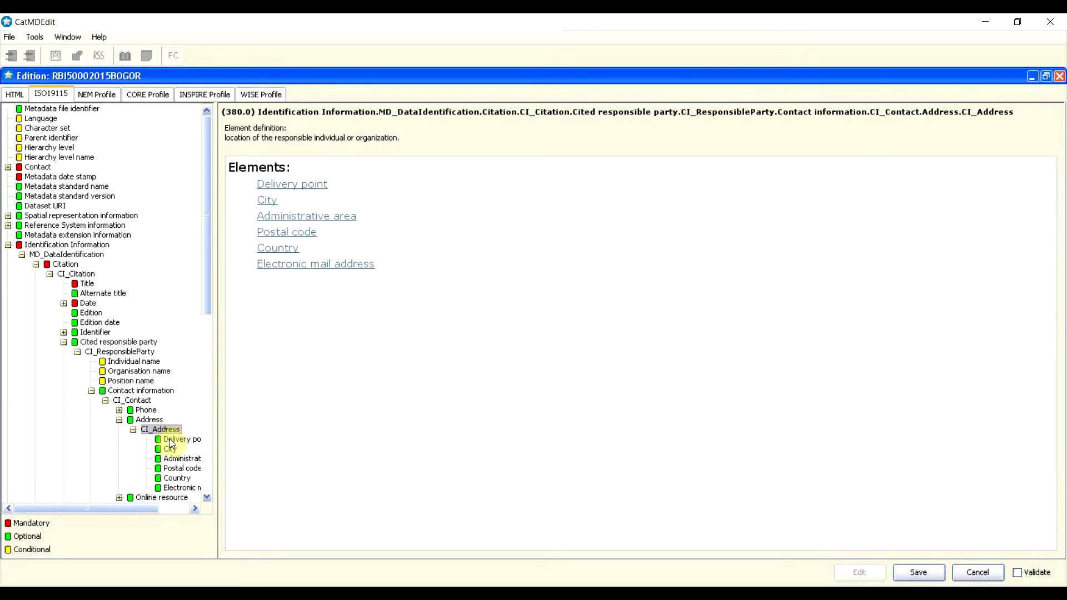
left_click(325, 191)
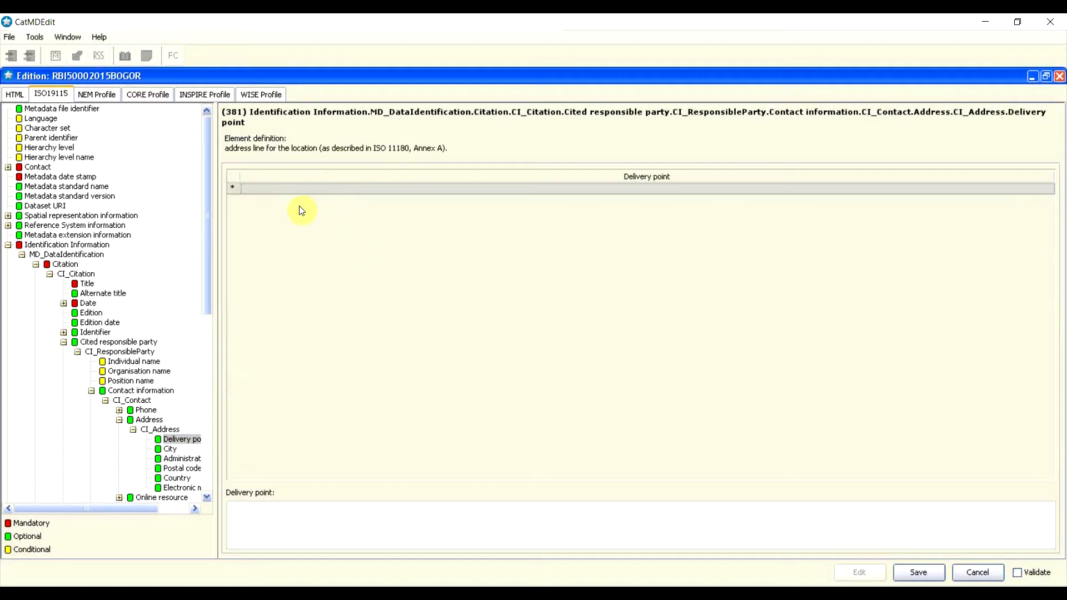
left_click(272, 261)
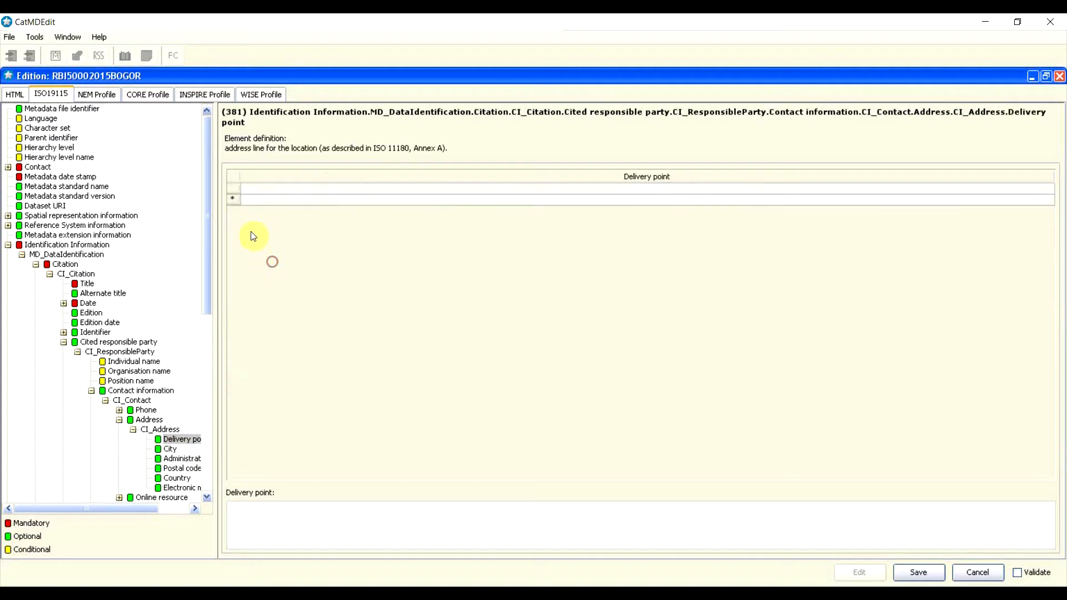
right_click(237, 200)
left_click(287, 258)
left_click(305, 190)
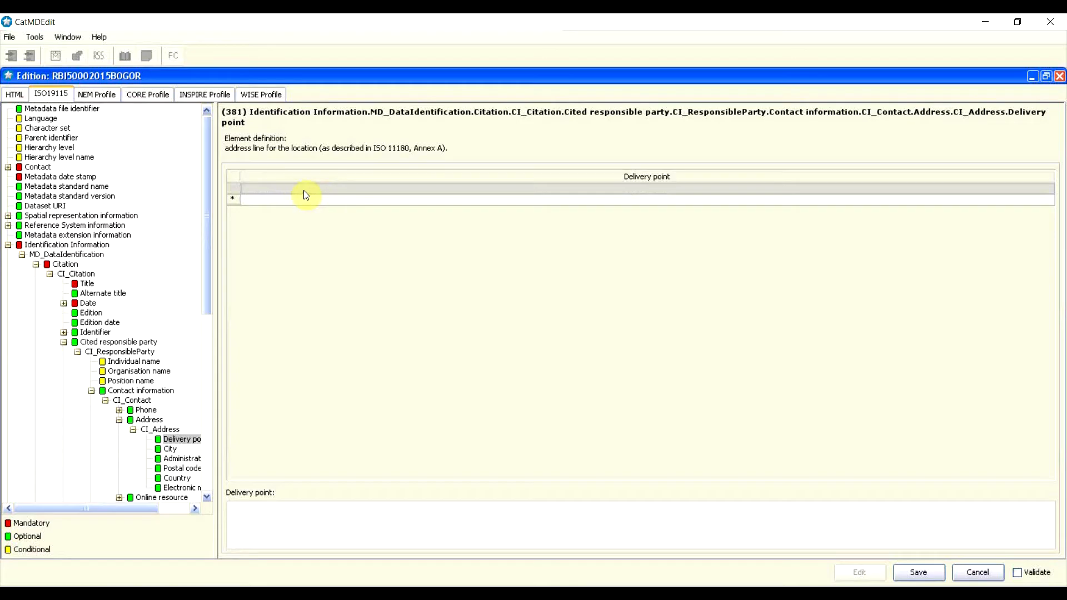
left_click(272, 531)
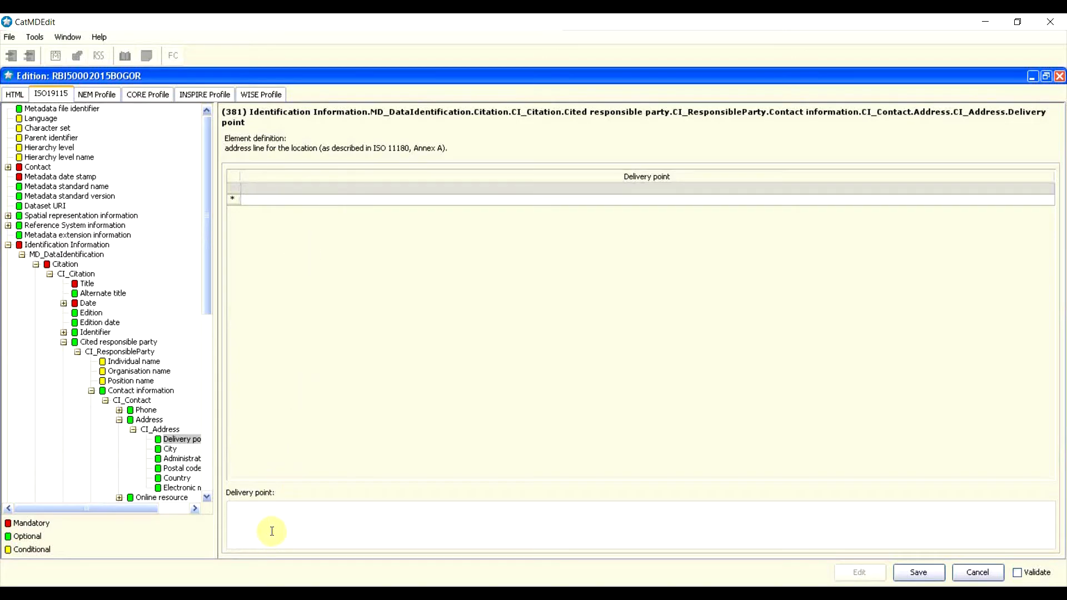
type("Jalan Raya Bogor Km 46")
Step: Enter 'Kab Bogor' as the city
left_click(169, 449)
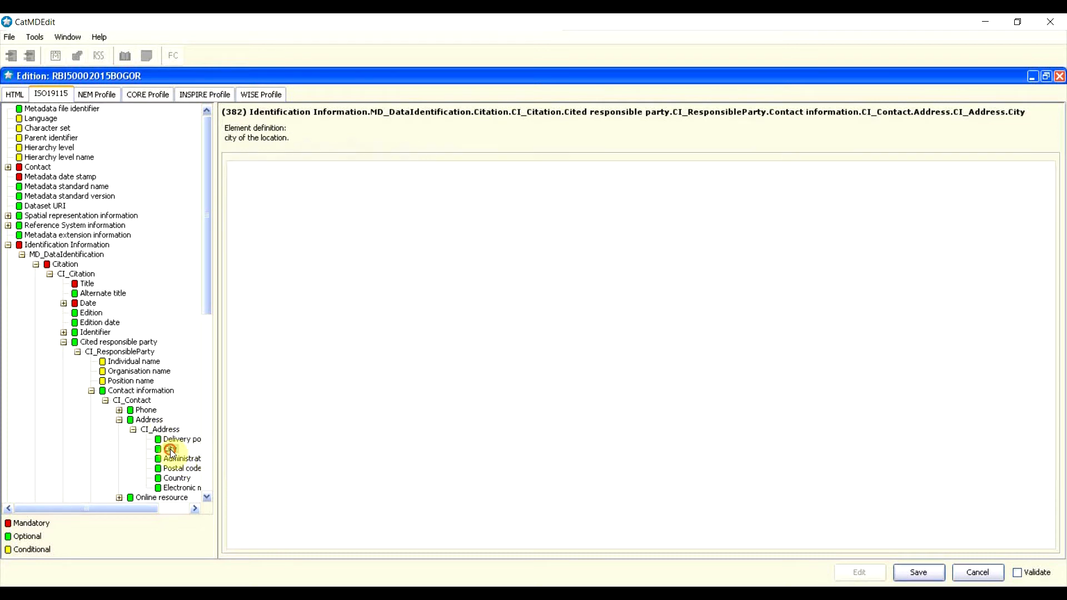
left_click_drag(216, 444, 251, 444)
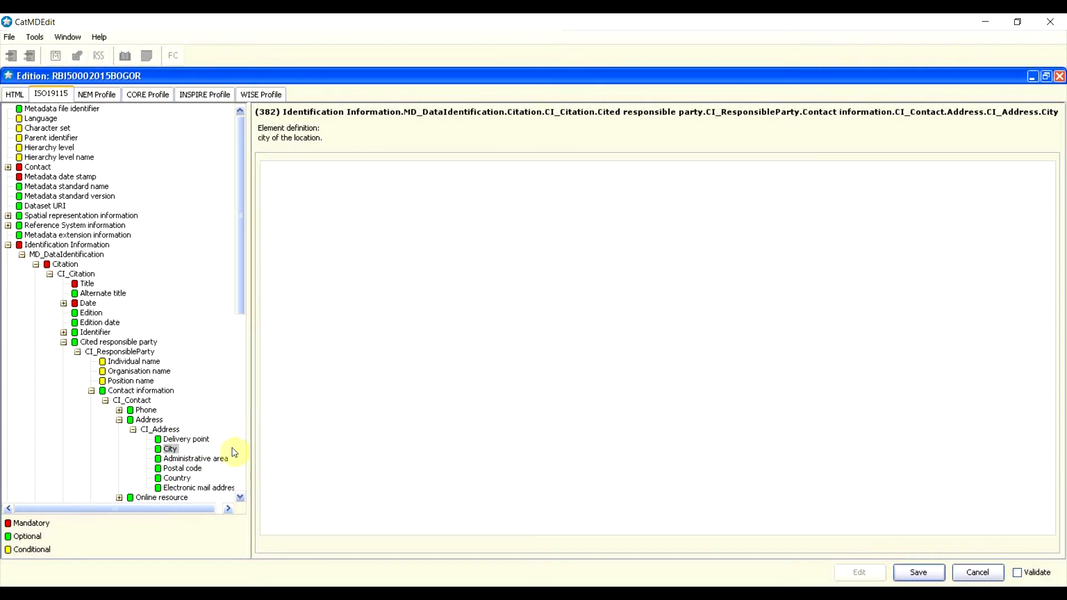
left_click(417, 303)
type("Kab Bogor")
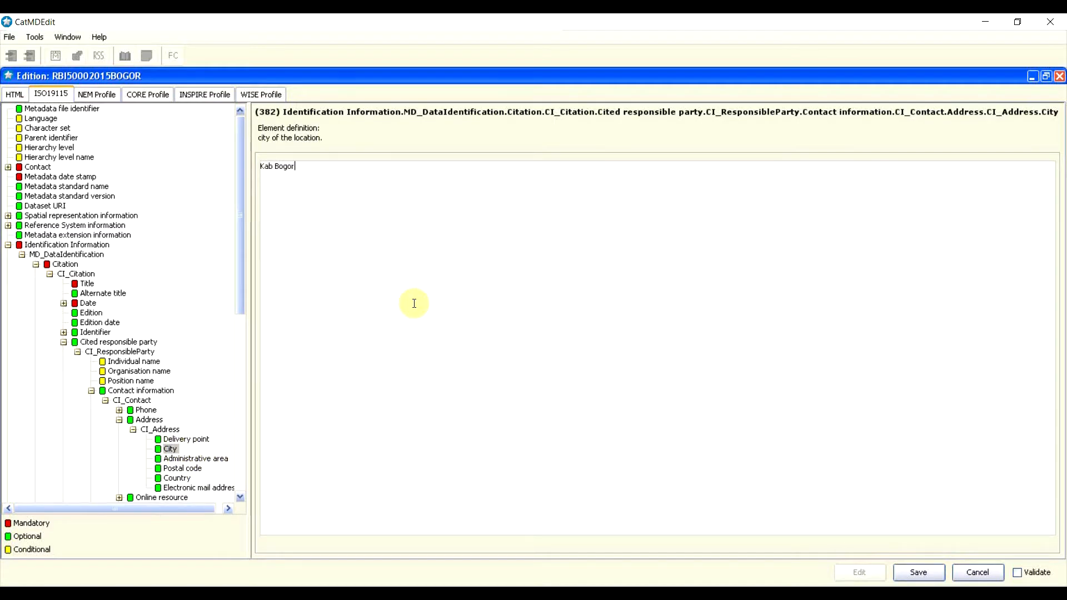
Step: Go through the administrative area and postal code fields and begin filling in the country
left_click(210, 459)
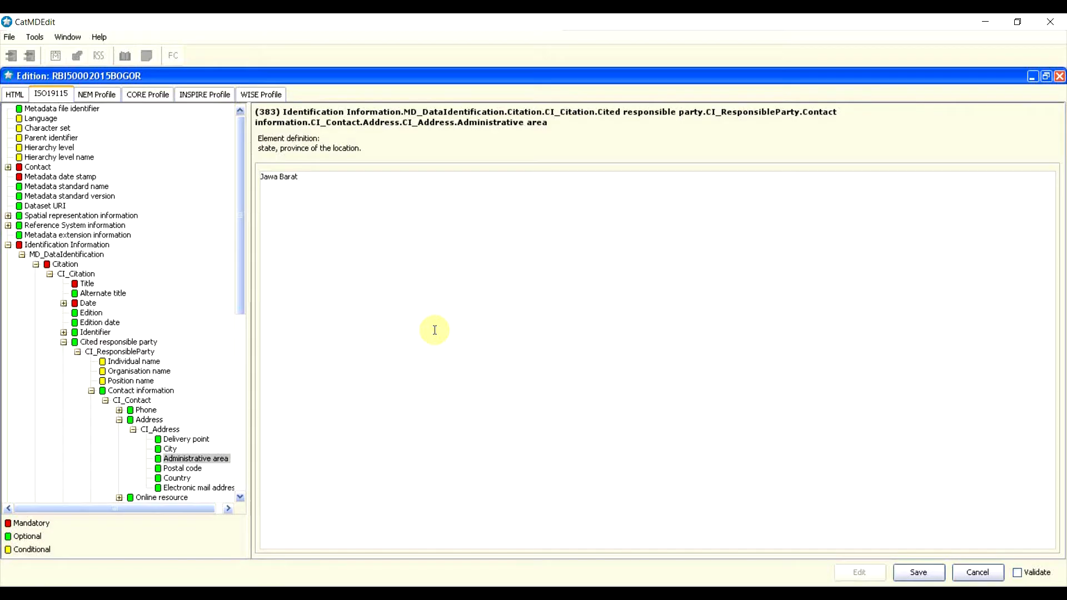
left_click(184, 468)
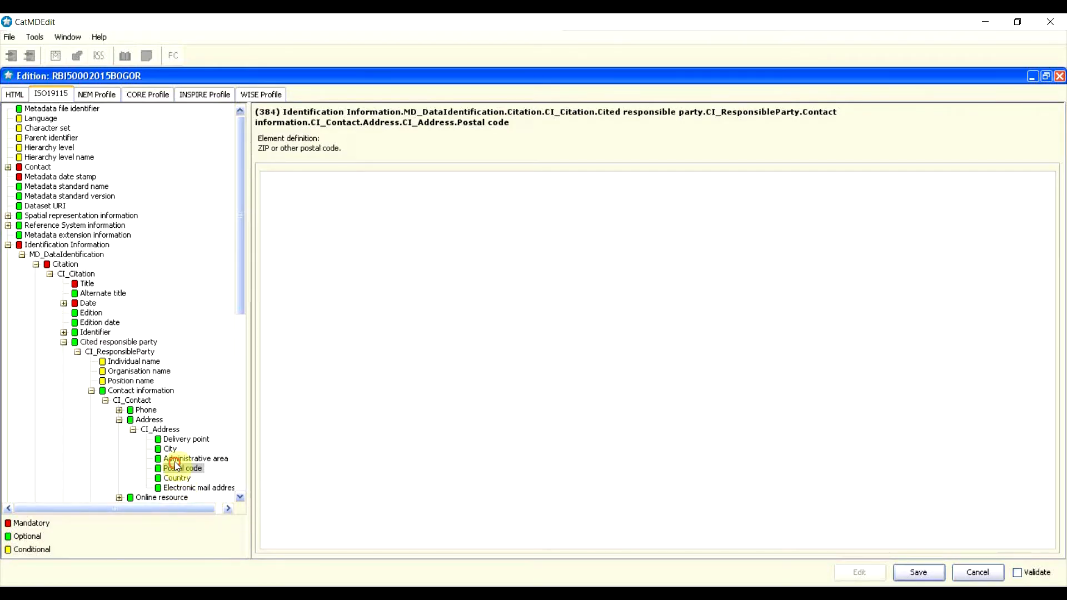
left_click(471, 224)
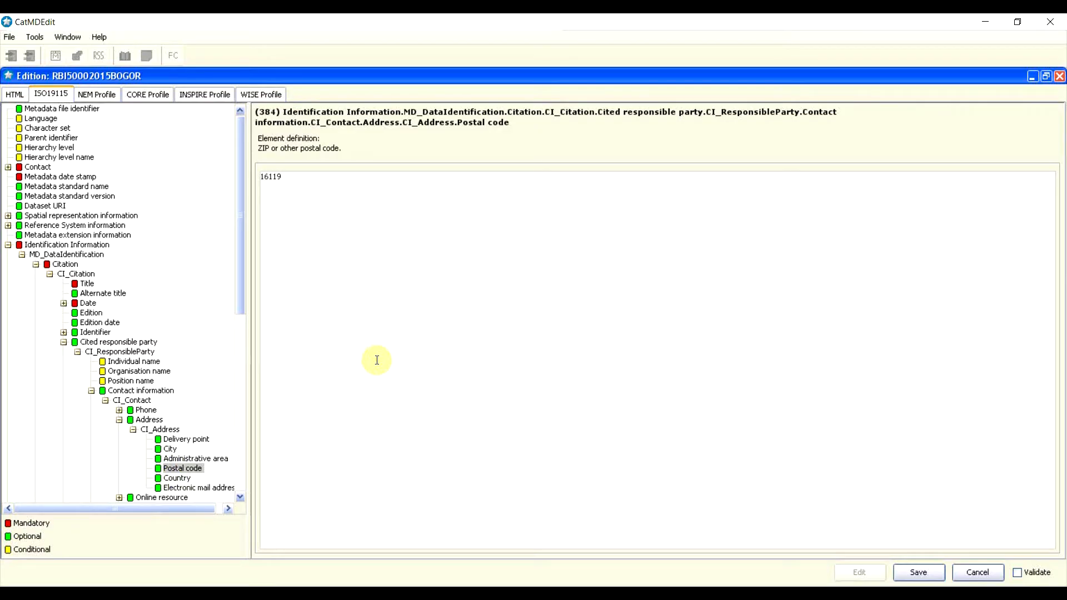
left_click(181, 479)
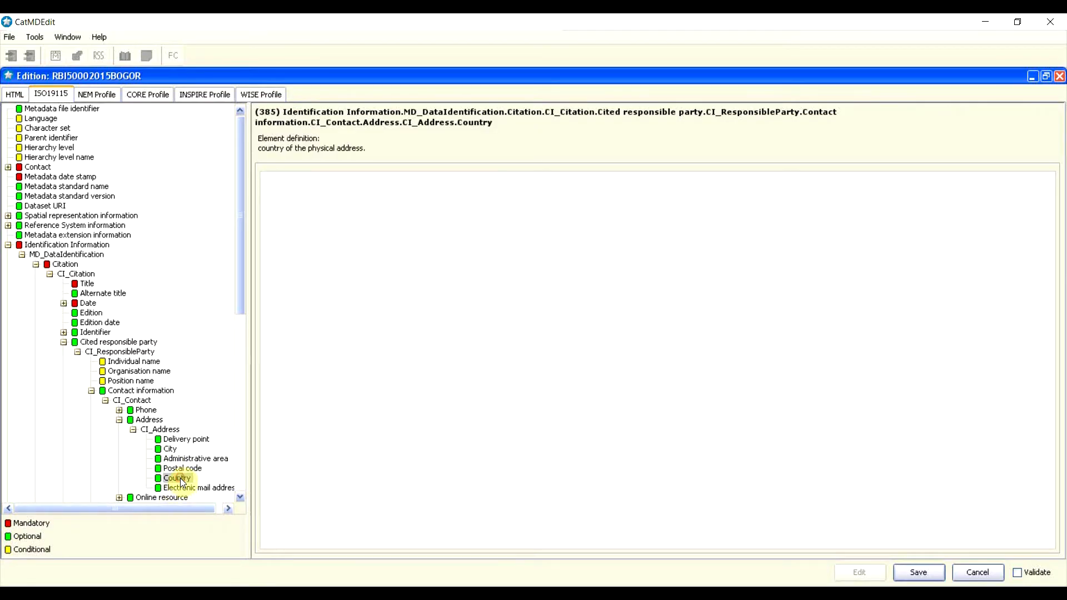
left_click(493, 224)
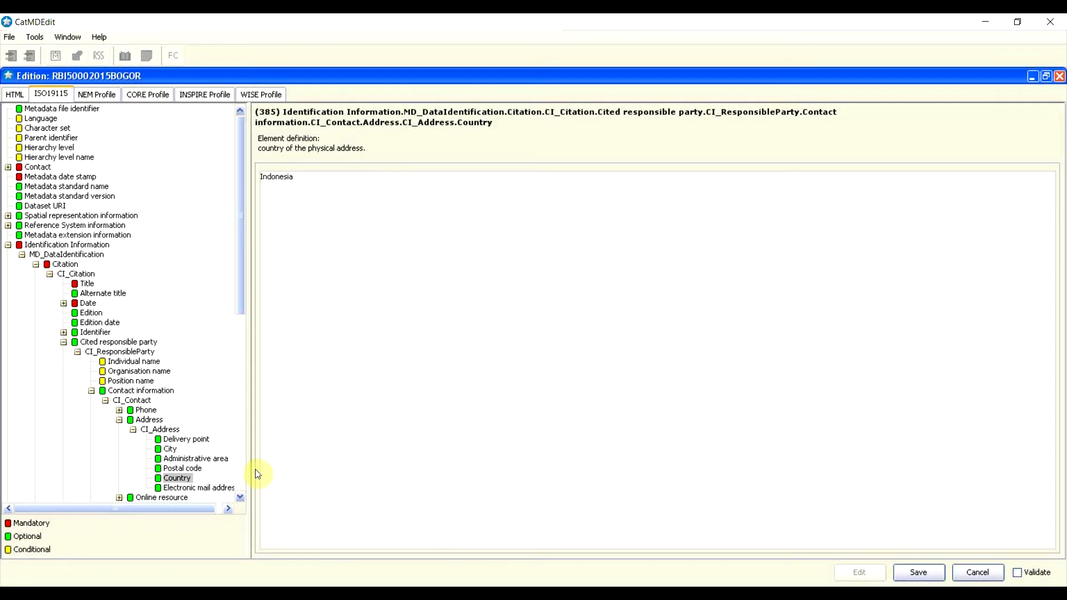
Step: Insert an Electronic mail address row with the contact's e-mail, then expand Online resource
left_click(186, 488)
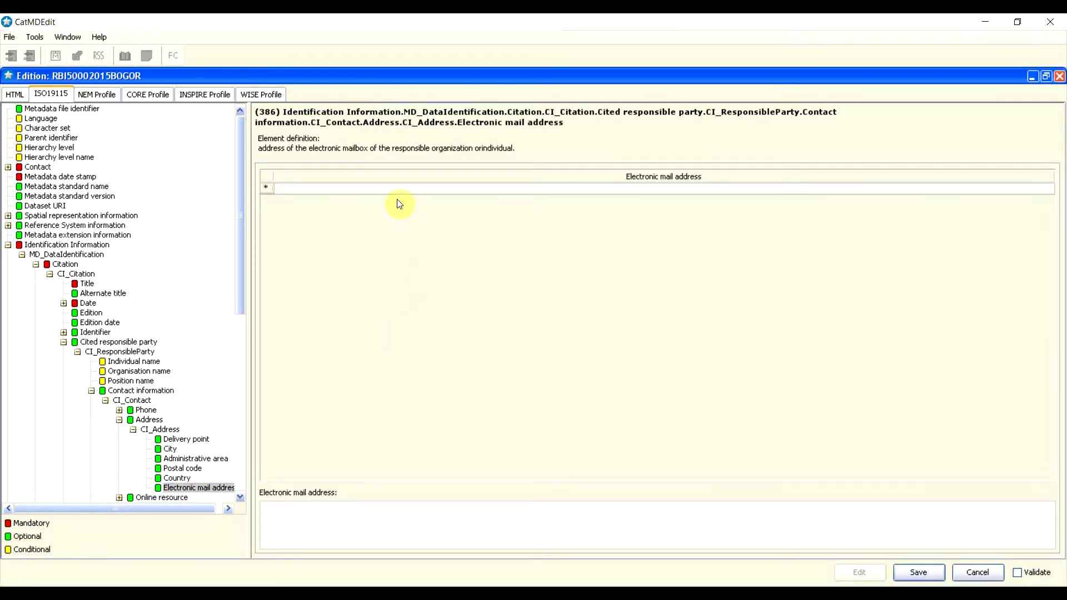
right_click(267, 188)
left_click(294, 176)
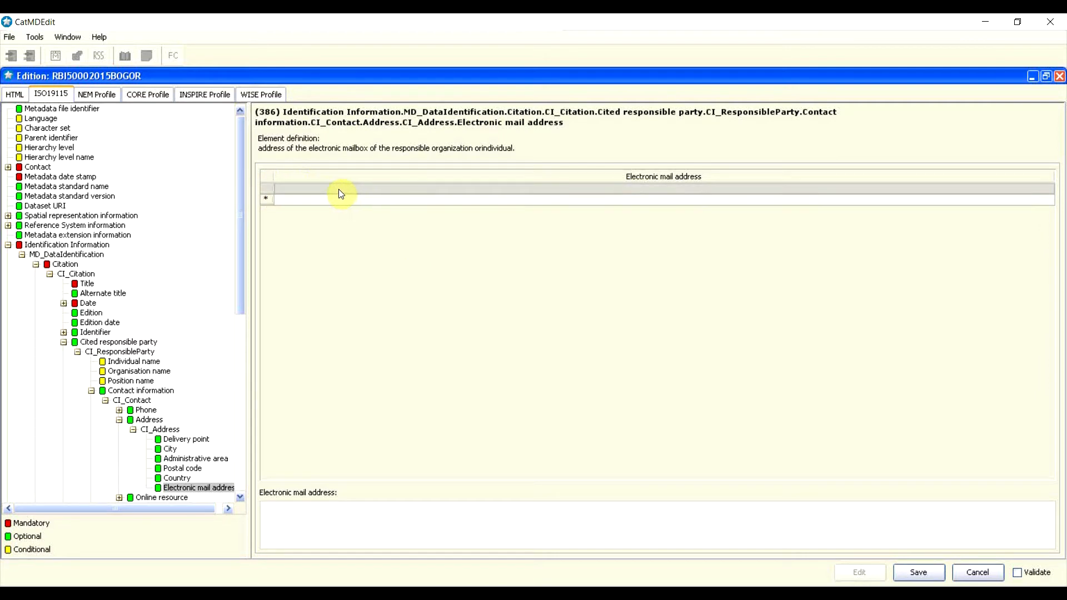
left_click(333, 505)
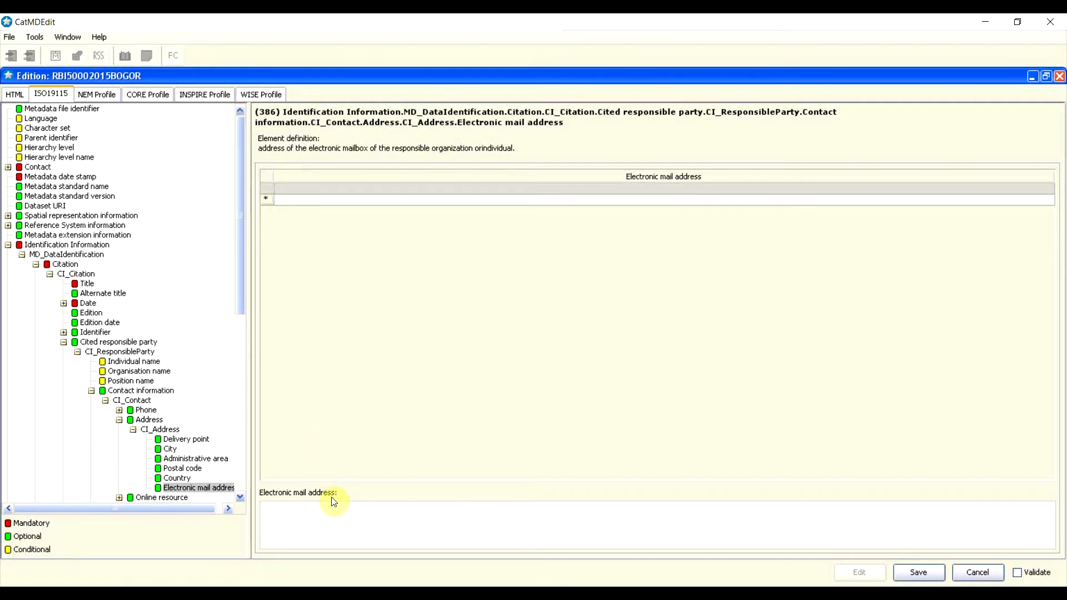
left_click_drag(241, 292, 236, 362)
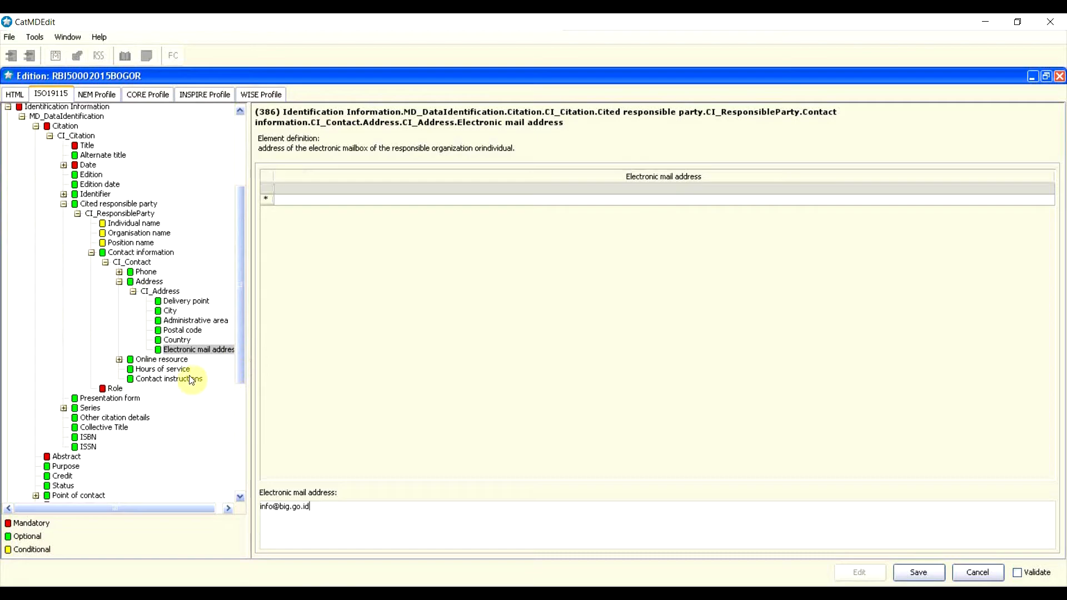
left_click(154, 359)
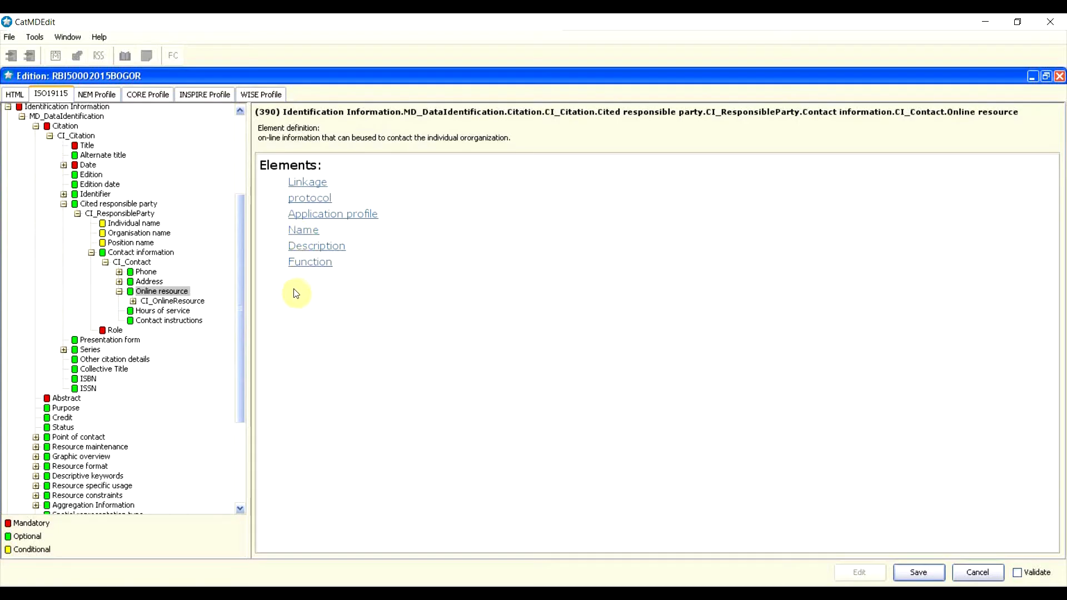
Step: Enter hours of service 08.00-16.00 and contact instructions 'Hubungi saat jam kerja'
left_click(119, 292)
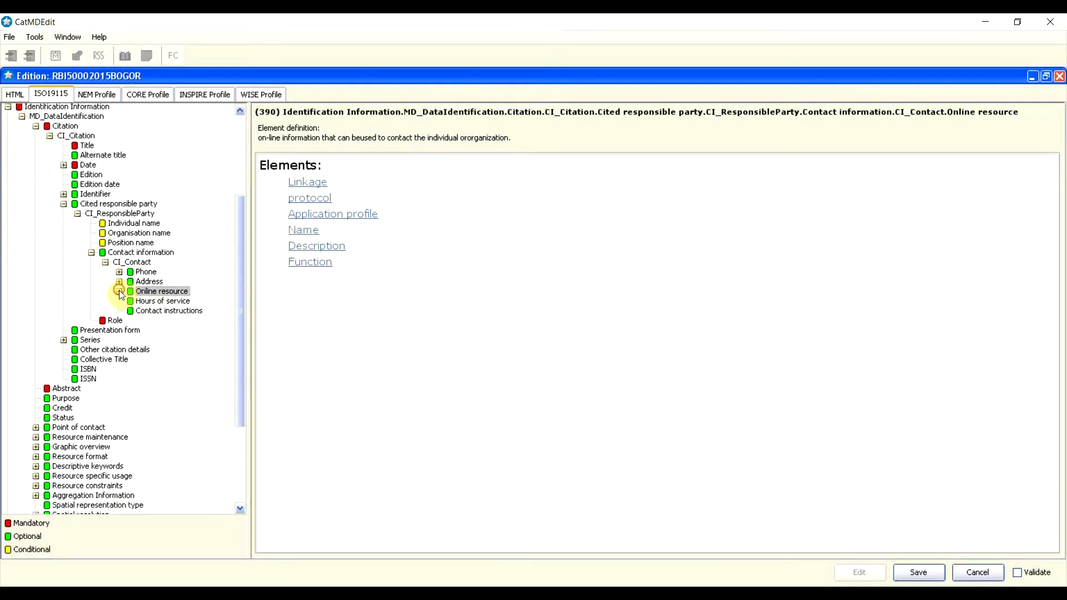
left_click(159, 300)
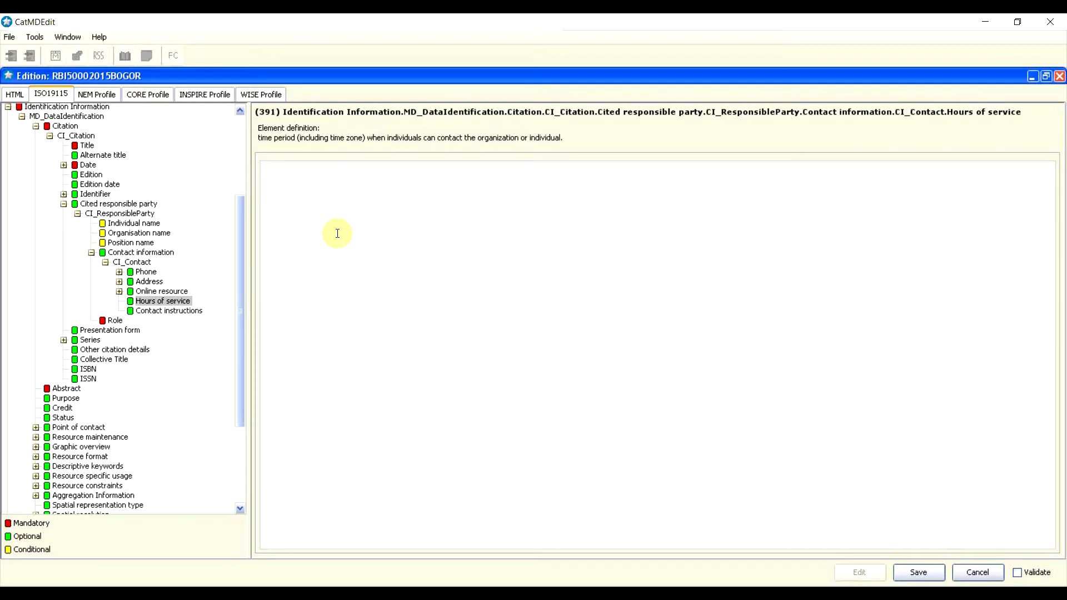
type("08.00-16.00")
left_click(194, 311)
left_click(400, 216)
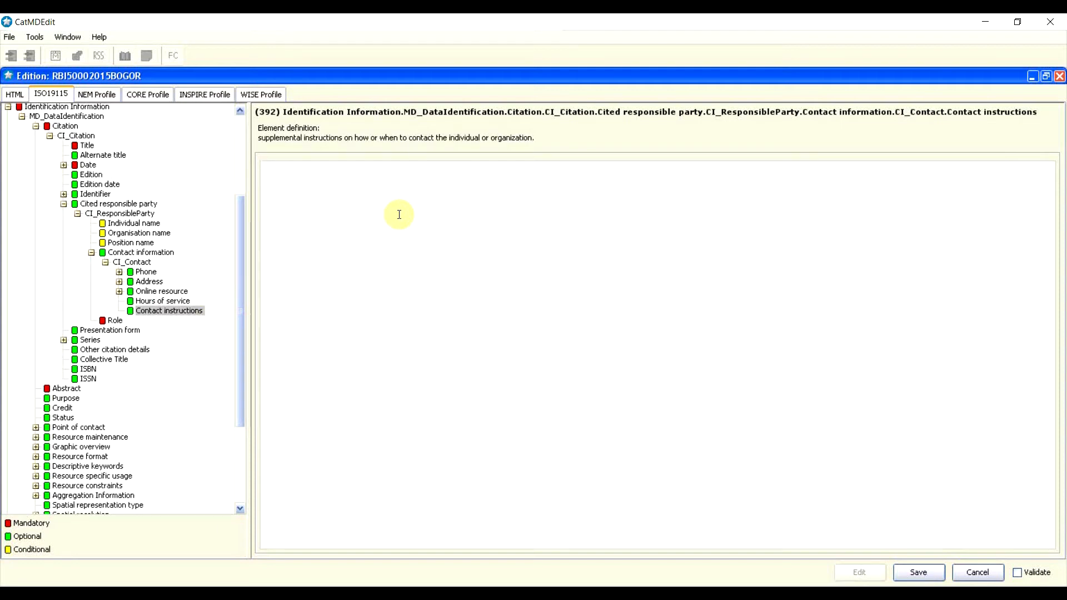
type("Hubungi saat")
type("jam kerja")
Step: Collapse the contact and cited party branches to return to the Citation element
left_click(91, 253)
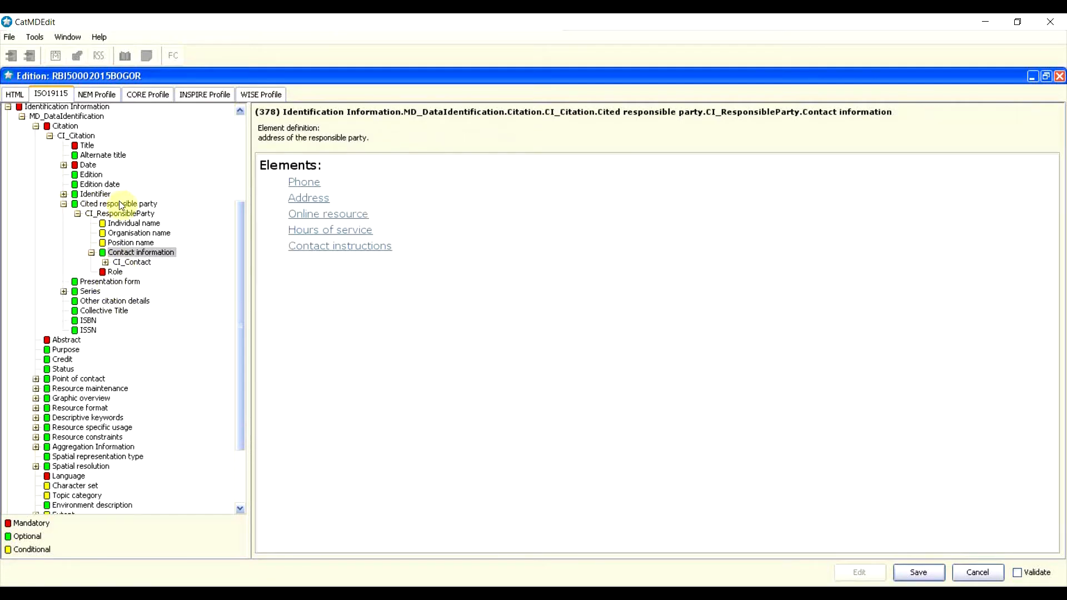
left_click(66, 205)
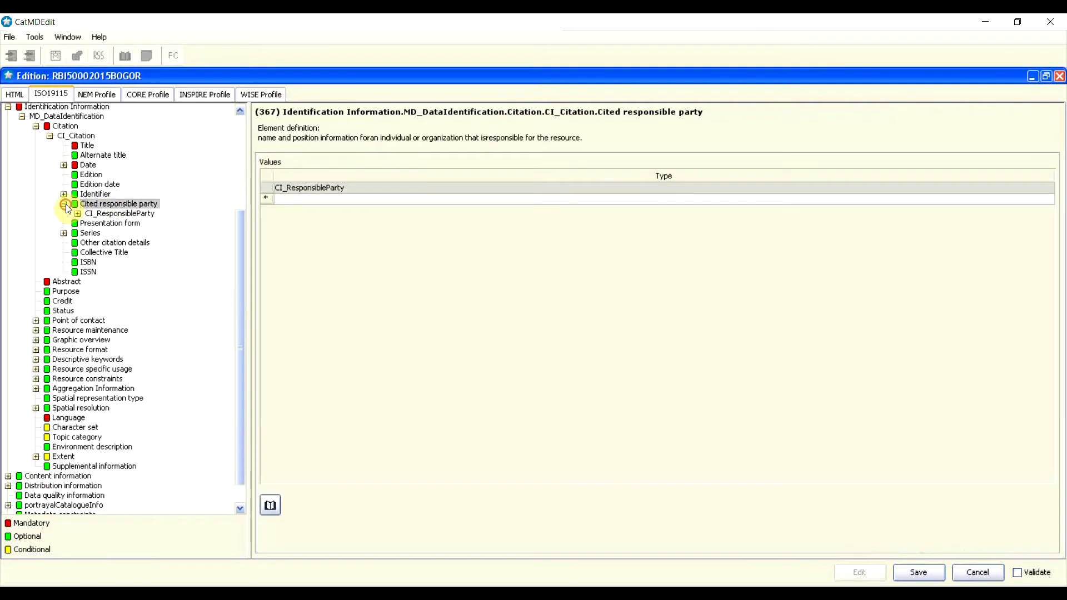
left_click(65, 204)
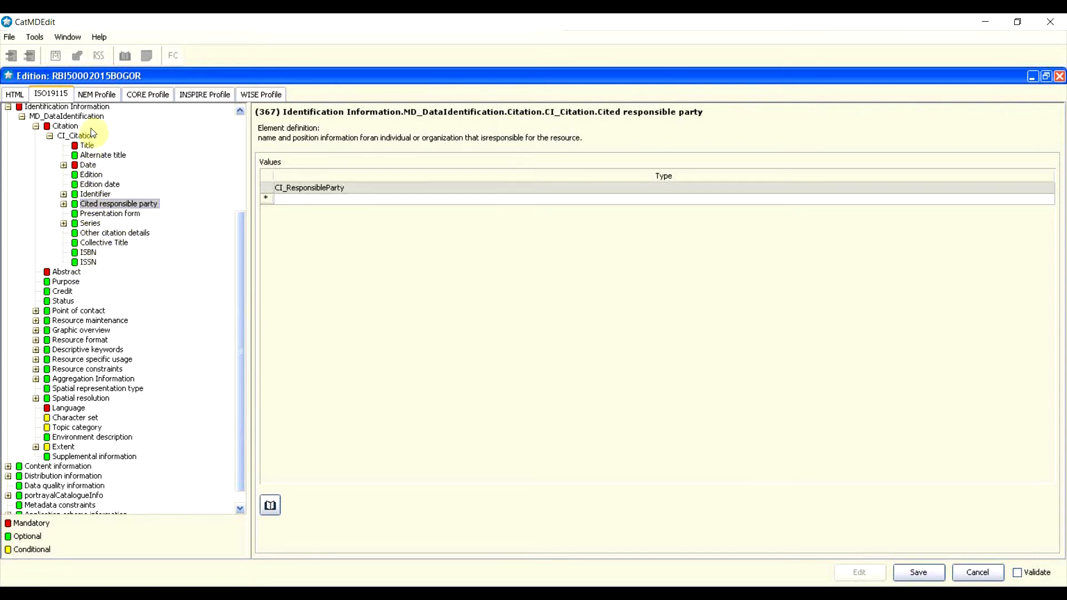
left_click(37, 127)
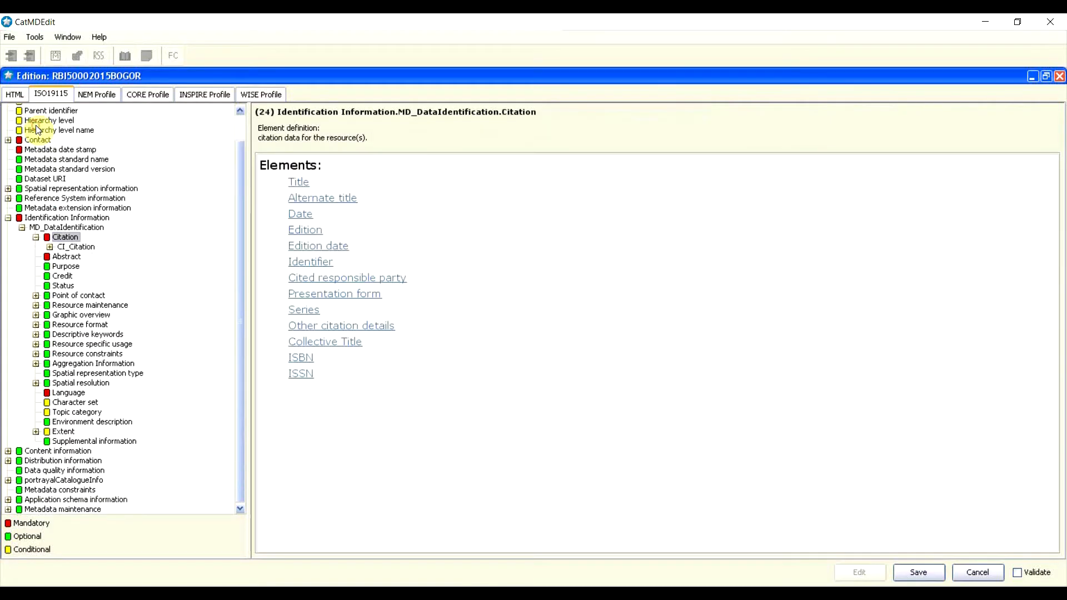
Step: Write the abstract 'Peta Rupabumi Indonesia skala 1:5000 tahun 2015 di wilayah kota Bogor…' crediting Badan Informasi Geospasial
left_click(36, 236)
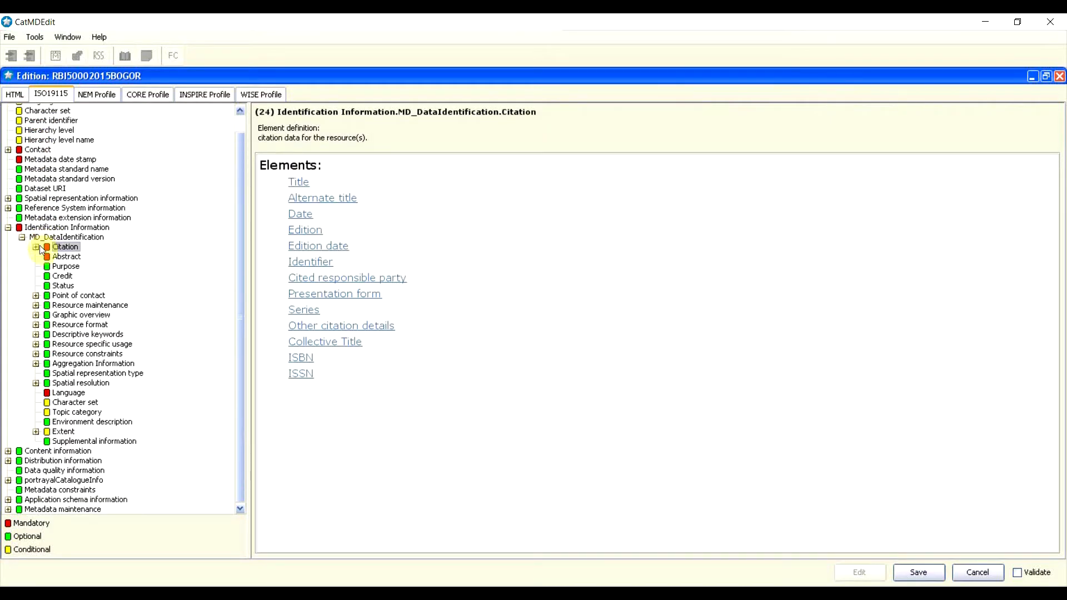
left_click(66, 257)
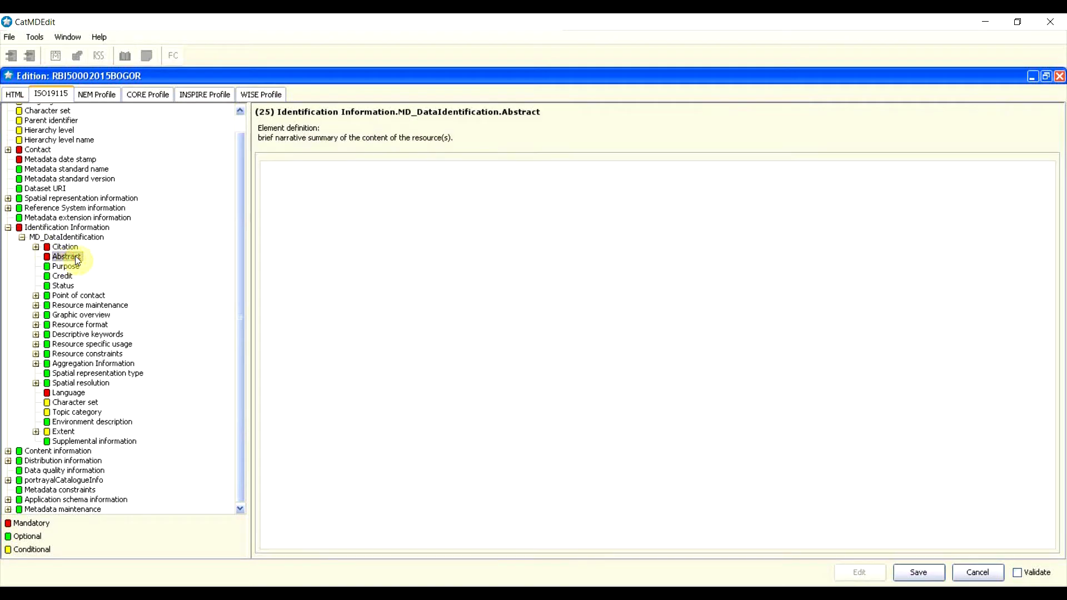
left_click(330, 234)
type("Peta Rupabumi Indonesia skala 1")
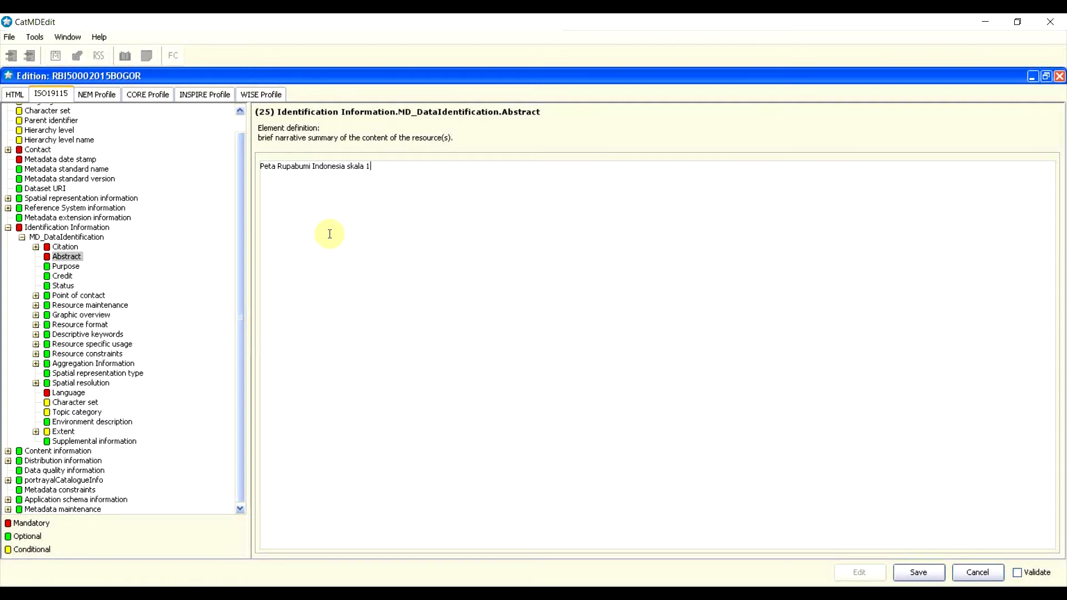
type(":5000 tahun 2015 di wilayah kota bogo")
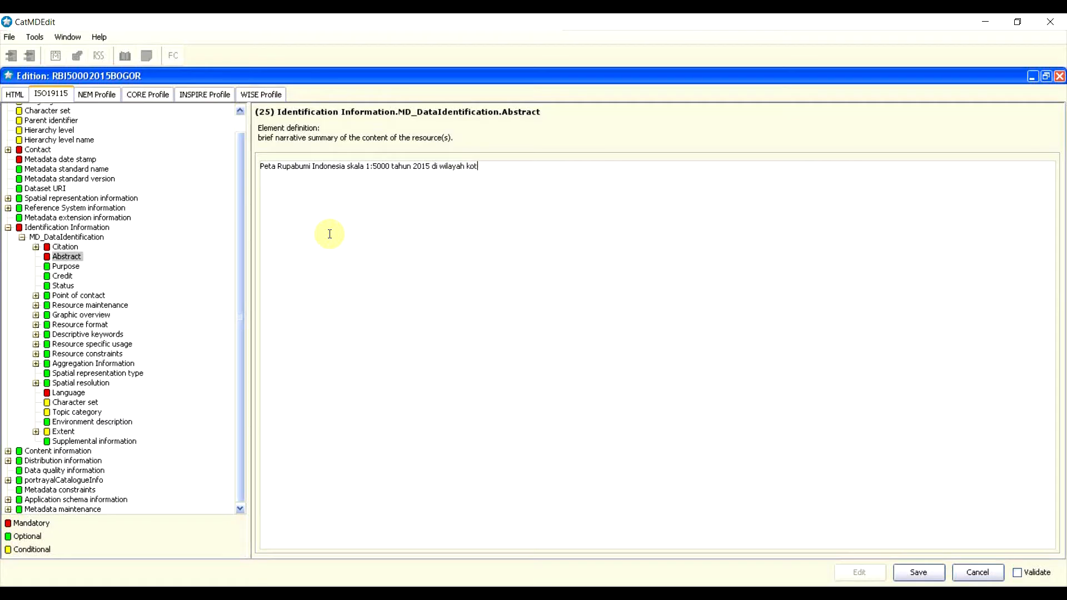
key("BackSpace")
key("BackSpace")
key("BackSpace")
key("BackSpace")
type("Bogor dari hasil pemetaan foto ")
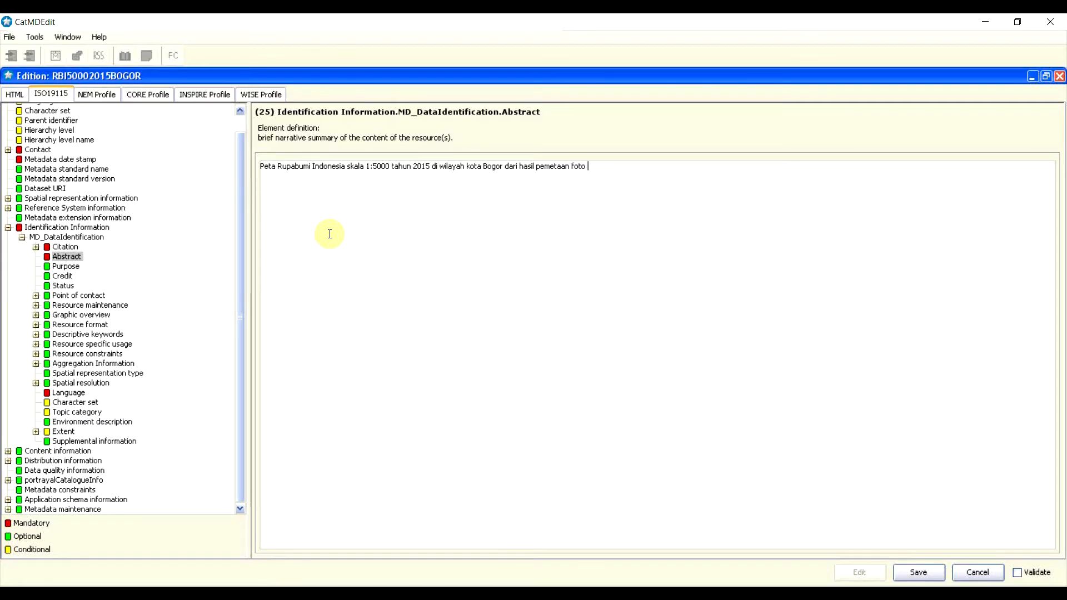
type("udara yang diambil pada perteng")
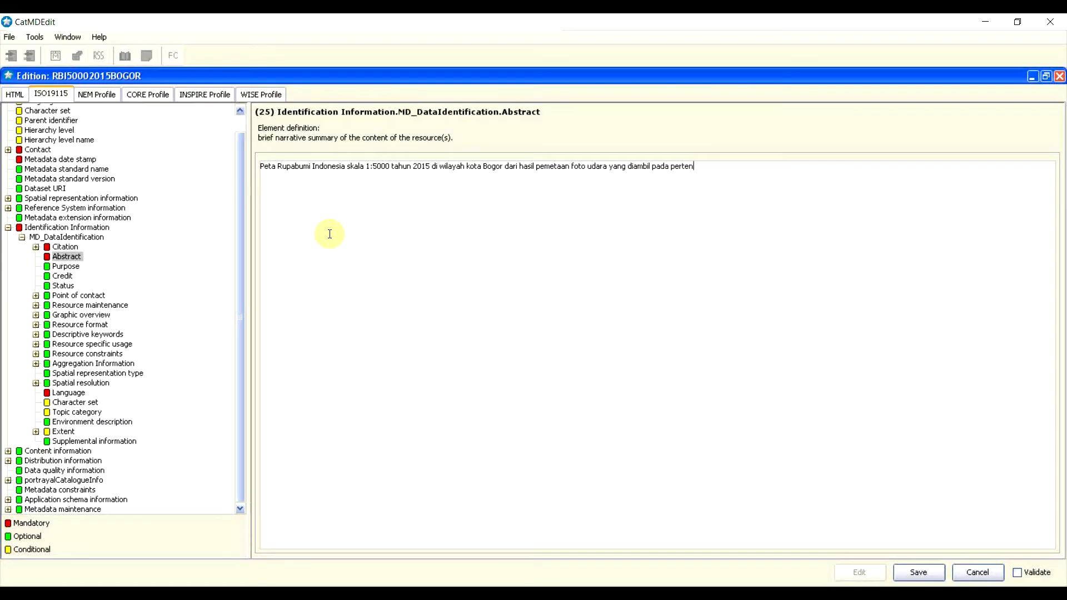
key("BackSpace")
key("BackSpace")
key("BackSpace")
key("BackSpace")
key("BackSpace")
key("BackSpace")
key("BackSpace")
type("juni 2015. pemetaan dilakukan o")
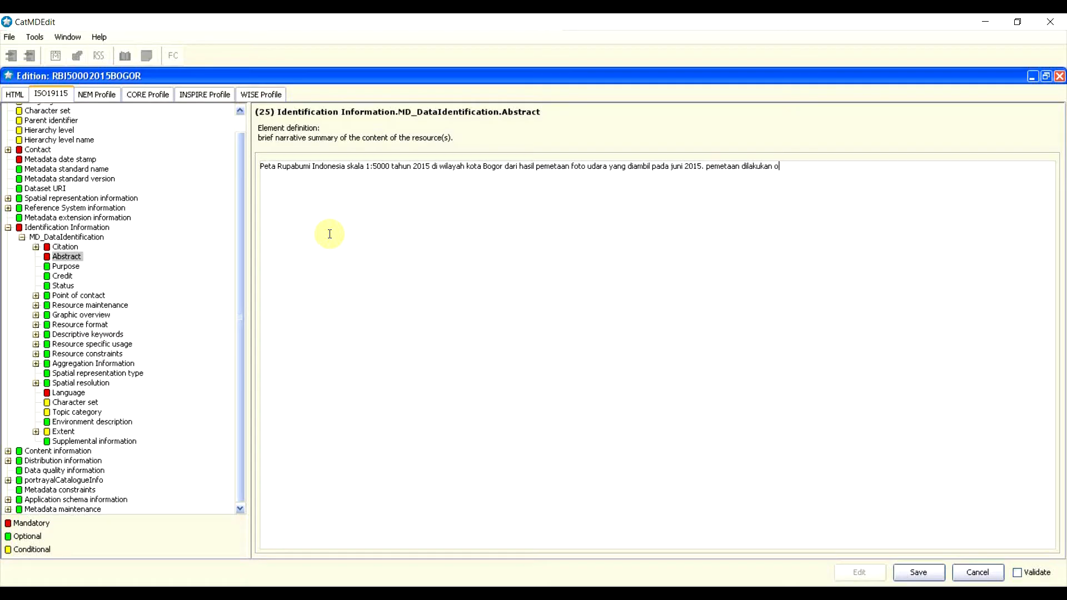
type("leh Badan Informasi Geospasial")
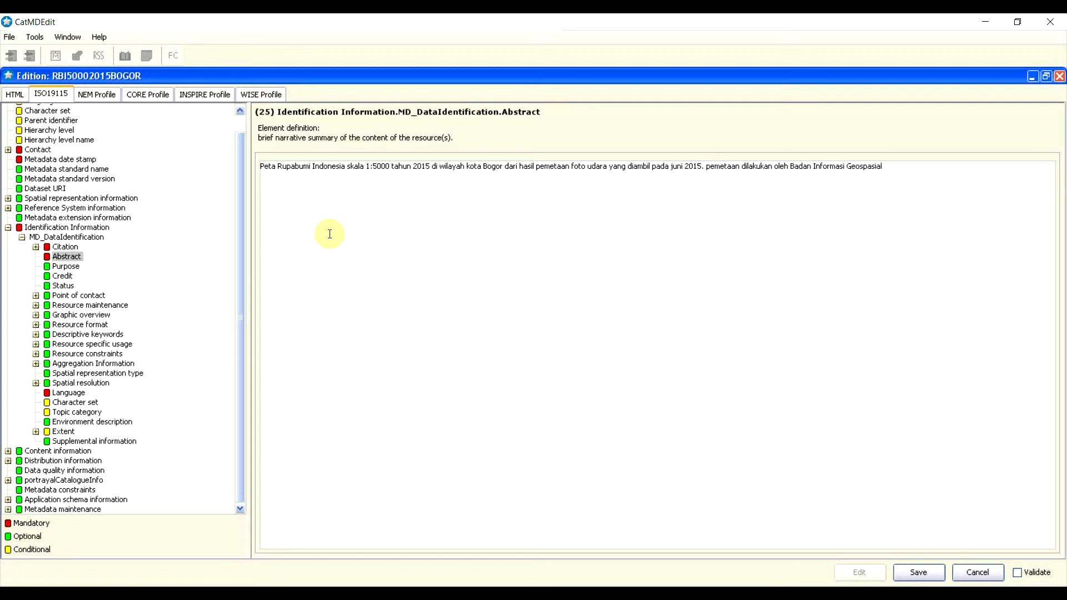
type(" pusat pemetaan rupabumi dan toponim")
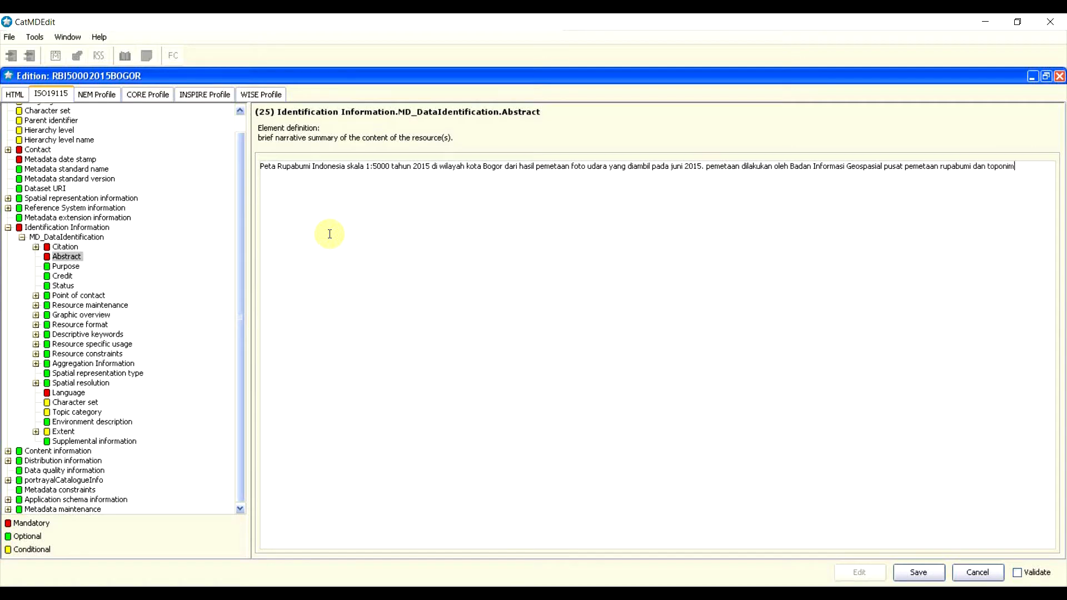
type(".")
left_click(69, 266)
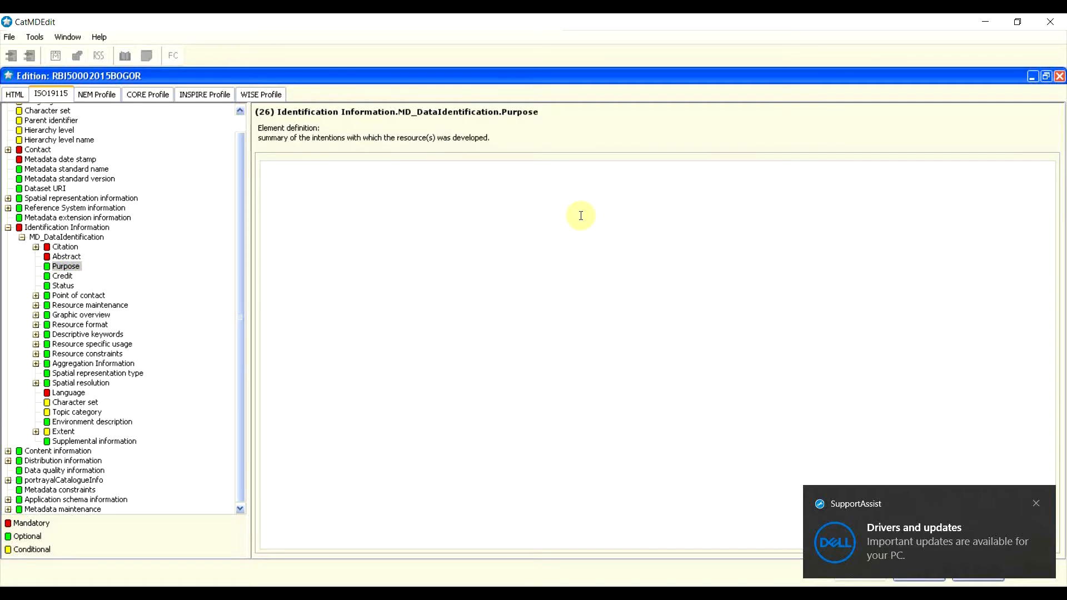
Step: Dismiss the system notification and enter the purpose 'peta rupabumi untuk penyusunan RDTR'
left_click(1036, 504)
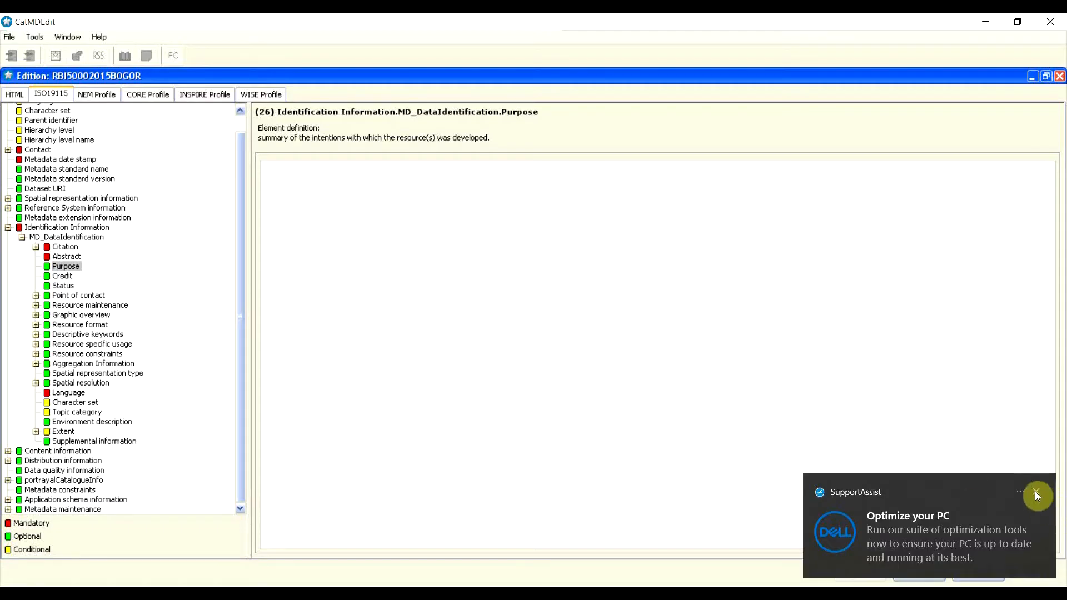
left_click(1036, 491)
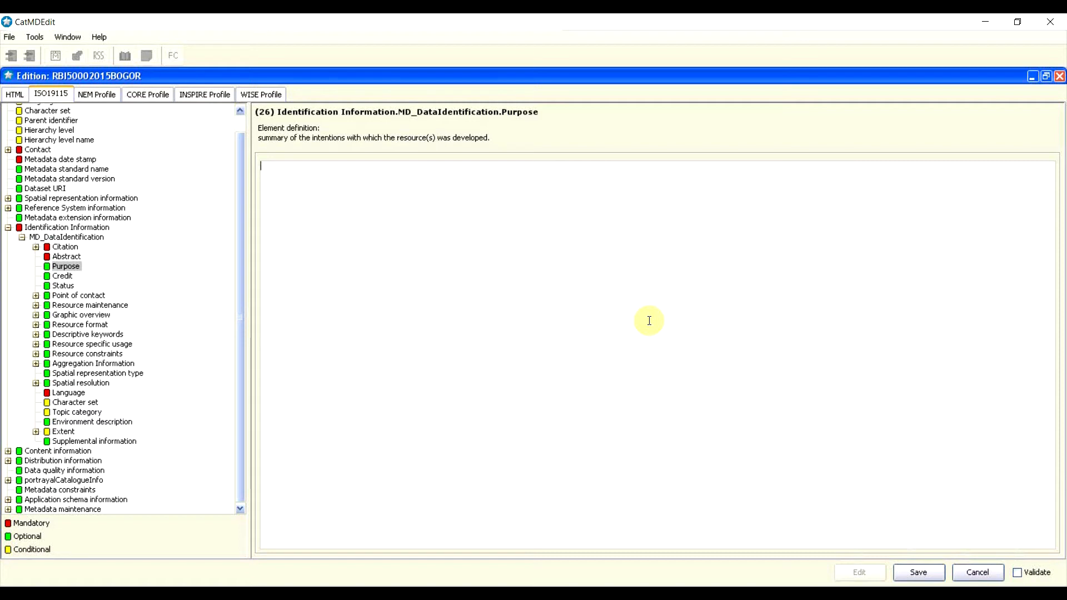
type("peta rupabumi untuk penyusu")
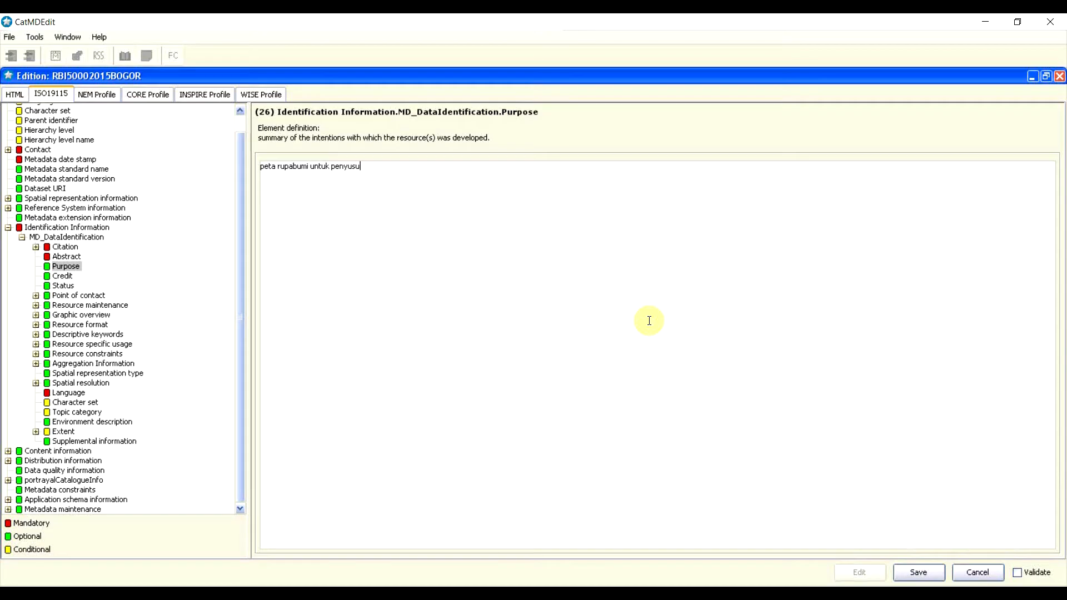
type("nan RDTR")
left_click(60, 278)
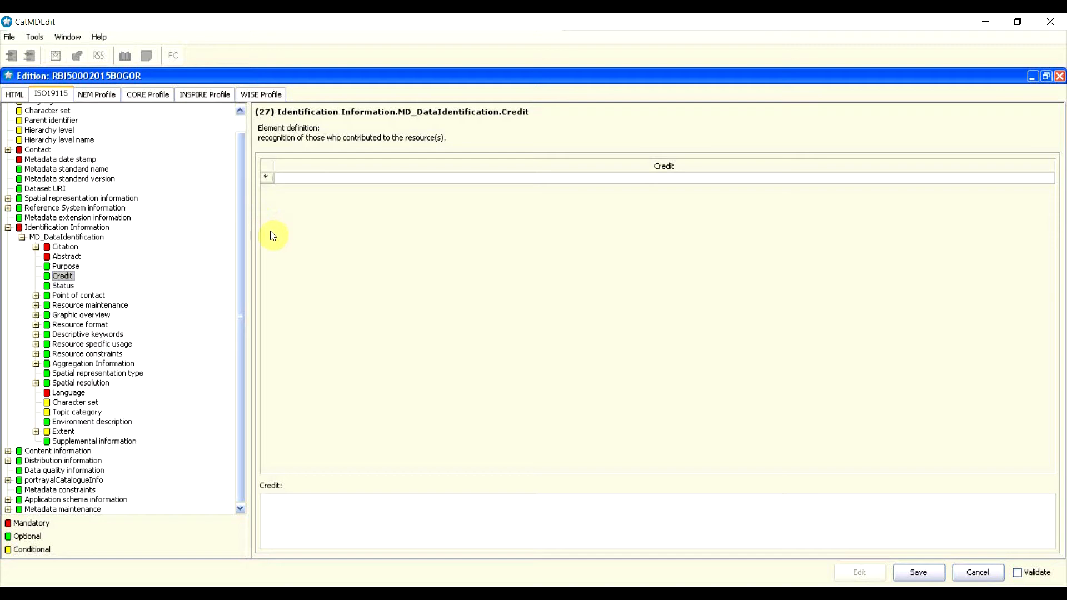
Step: Insert a Credit row reading 'Badan Informasi Geospasial'
right_click(267, 181)
left_click(276, 172)
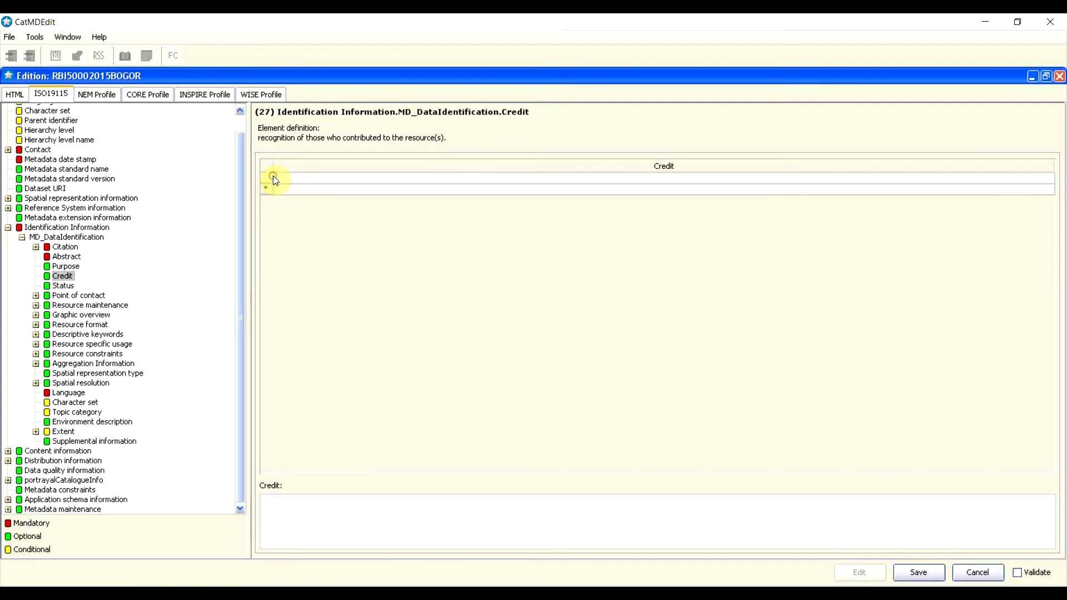
left_click(302, 178)
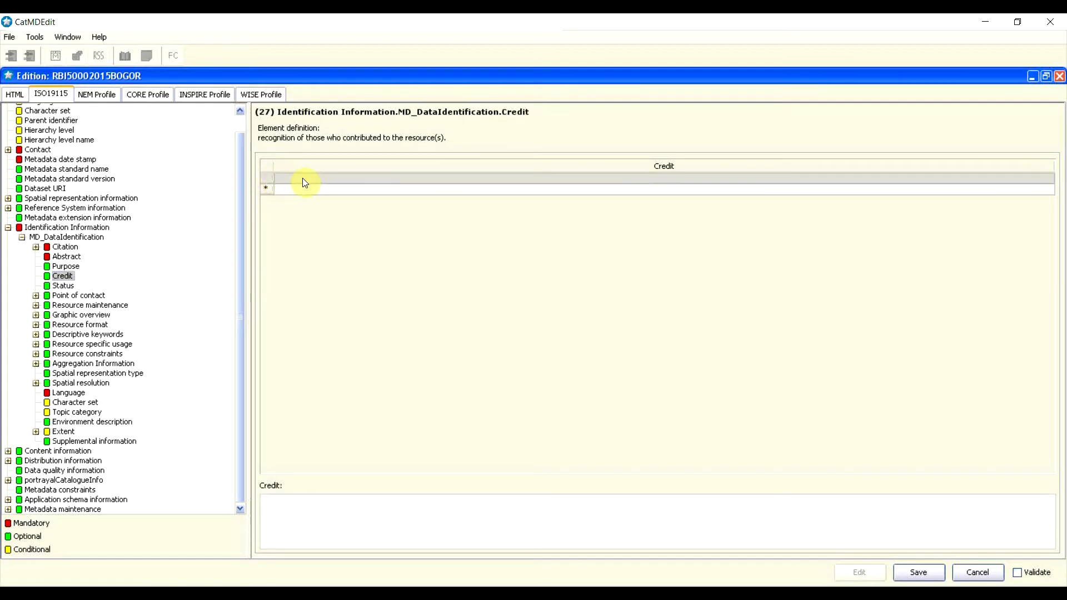
left_click(276, 507)
type("Badan Informasi Geospasial")
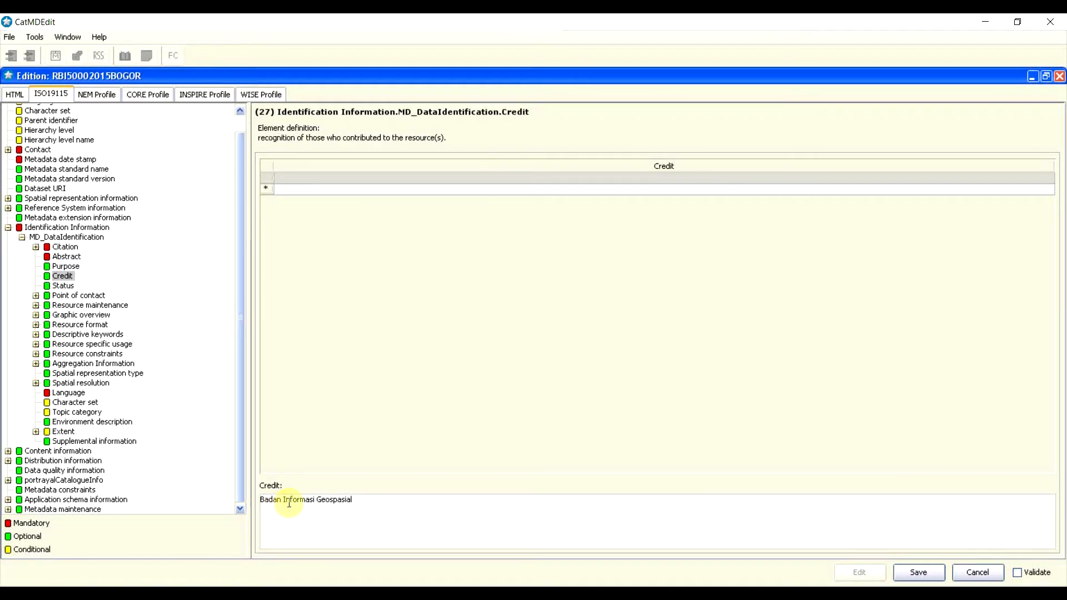
left_click(336, 498)
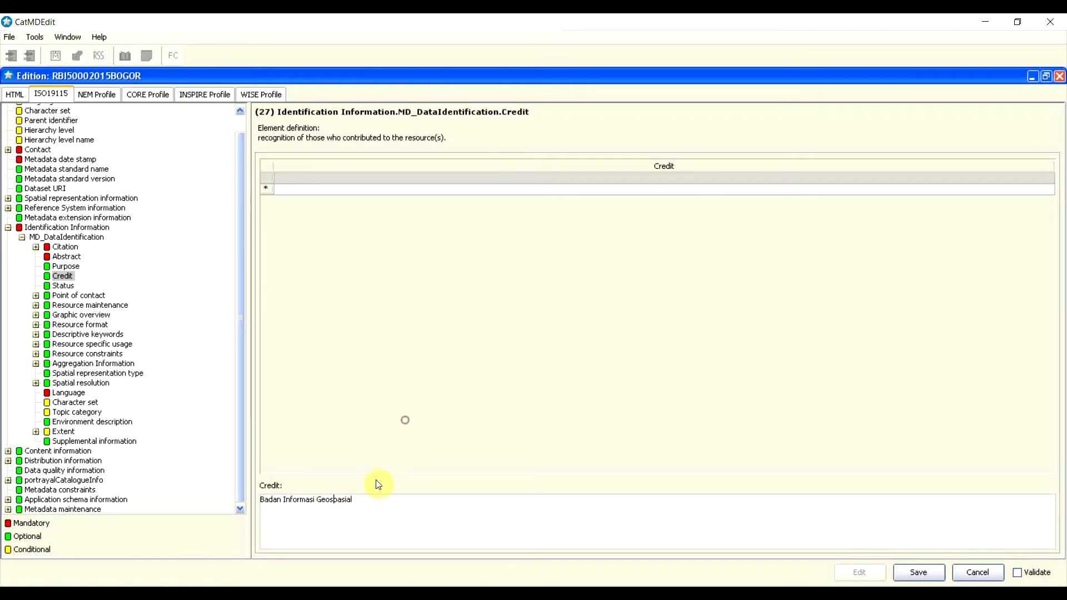
left_click_drag(369, 499, 212, 484)
left_click(302, 510)
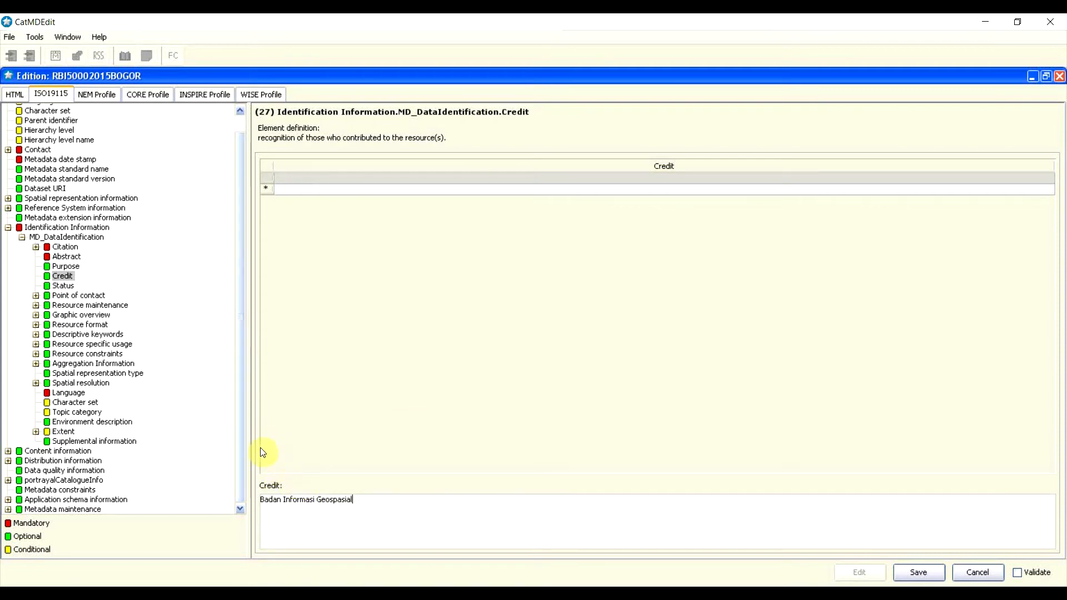
left_click(63, 287)
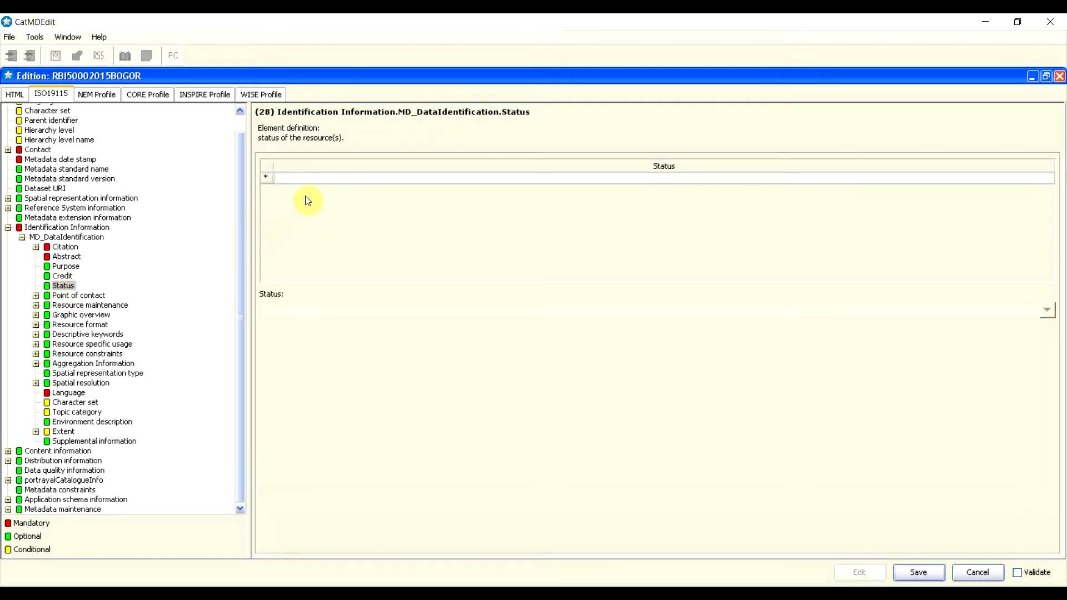
Step: Insert an empty Status row and display the dropdown of status values
right_click(272, 184)
left_click(283, 177)
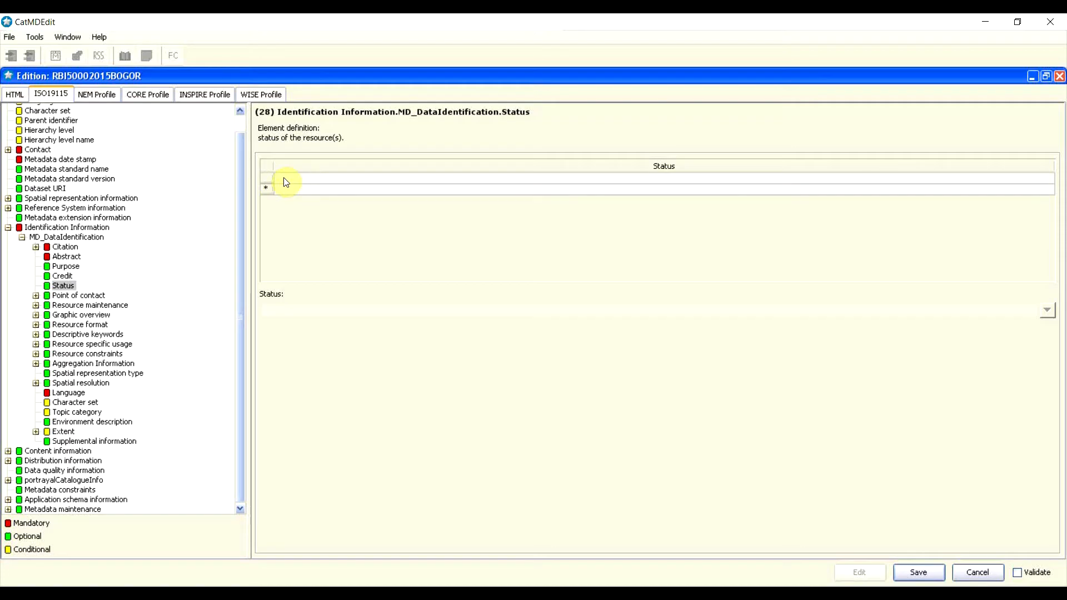
left_click(325, 179)
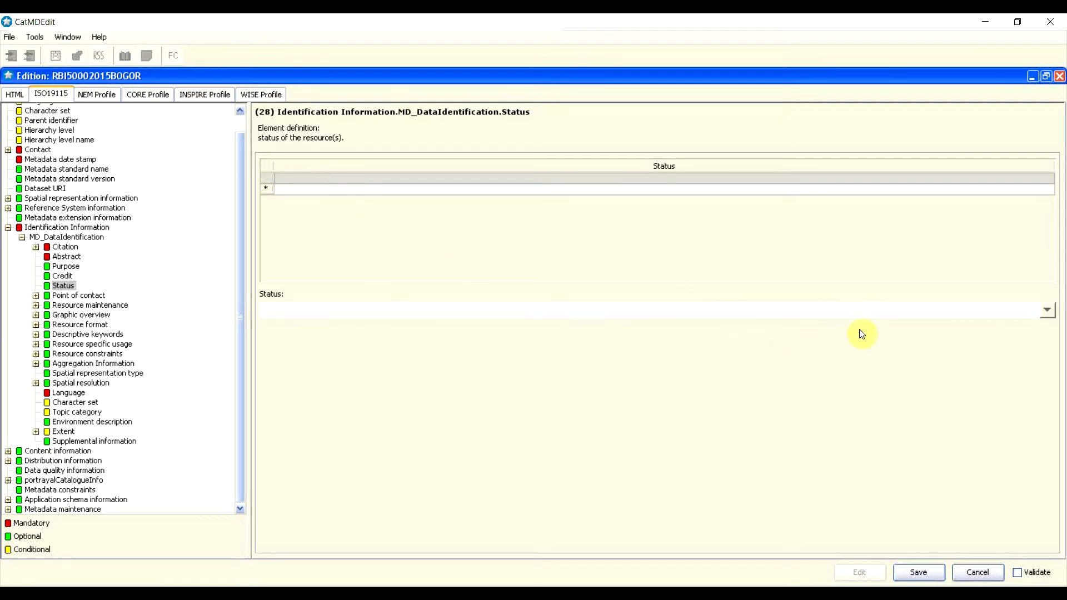
left_click(1047, 310)
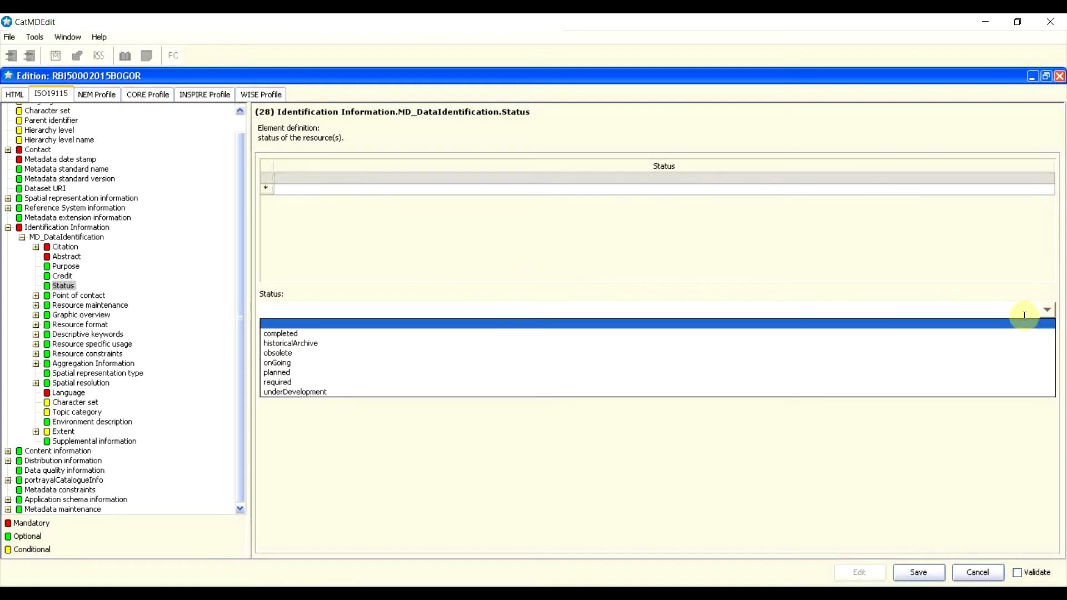
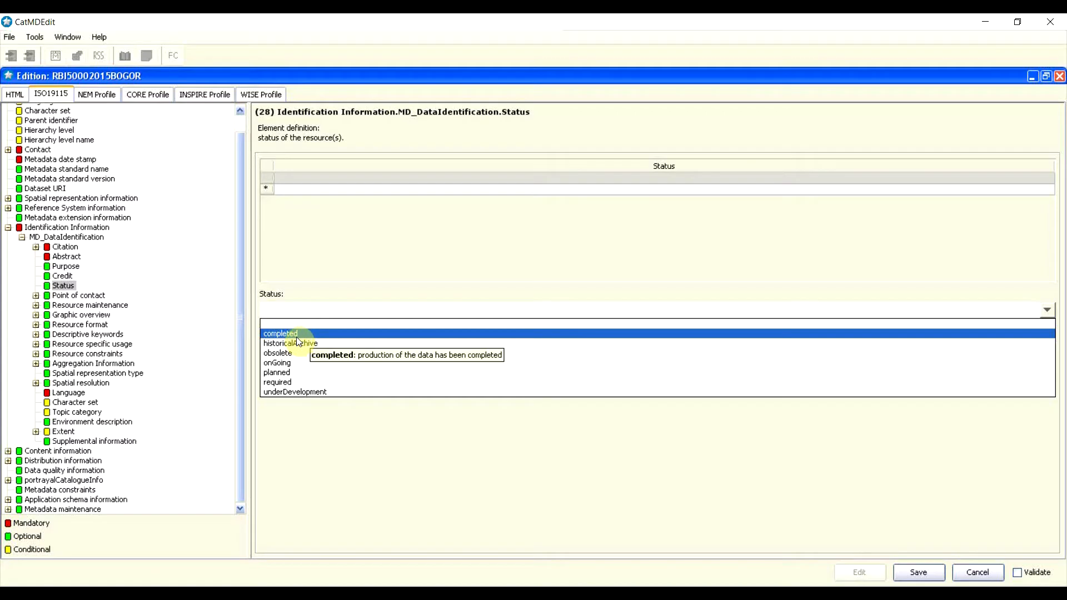
Step: Choose 'completed' as the identification status and go to the Point of contact element
left_click(295, 336)
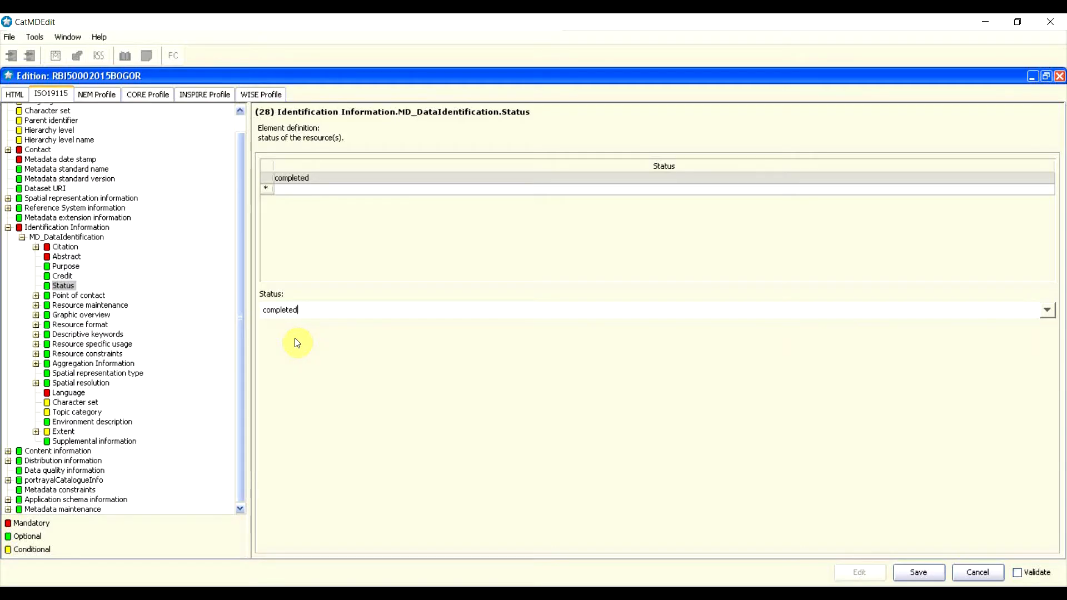
left_click(64, 299)
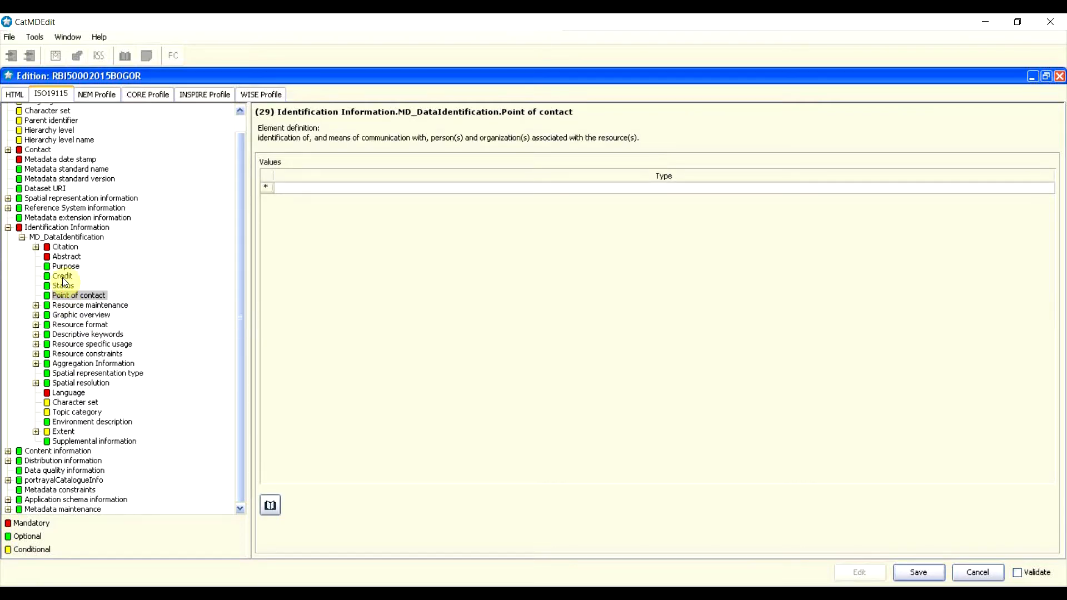
Step: Add a CI_ResponsibleParty to the point of contact and expand its sub-elements
mouse_move(65, 281)
left_click(303, 188)
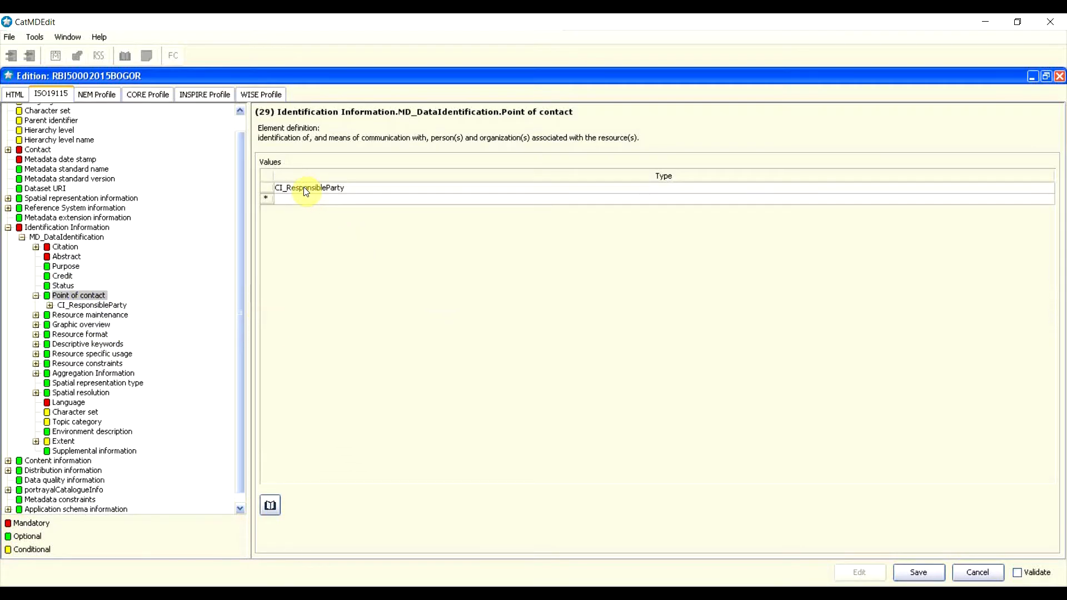
double_click(78, 305)
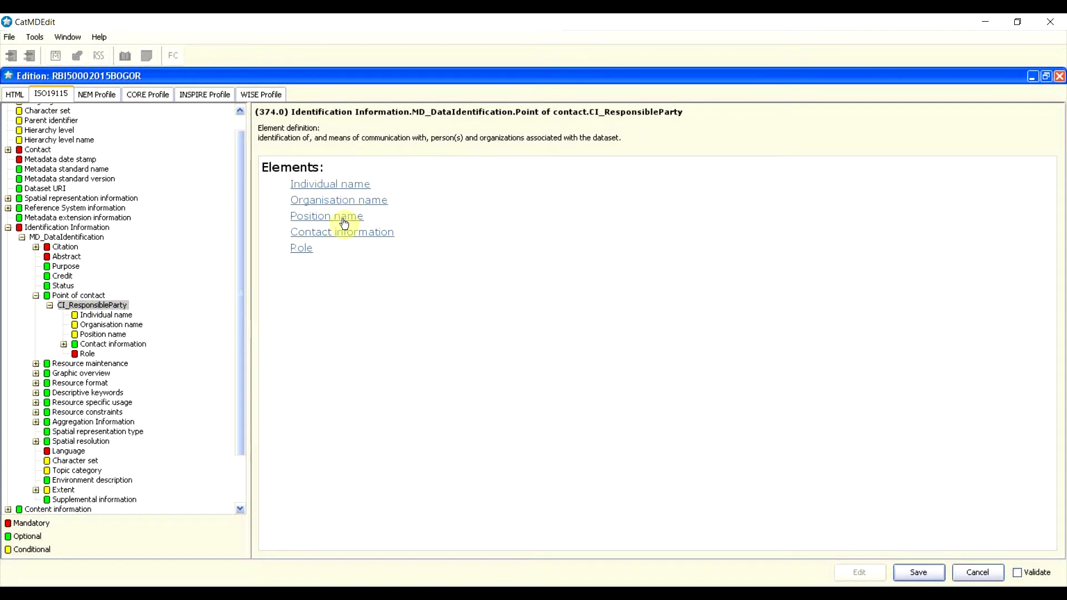
left_click(327, 288)
Step: Enter the contact's individual name, organisation 'Pusat PPRT' and position 'Kepala Pusat PPRT'
left_click(114, 314)
left_click(512, 222)
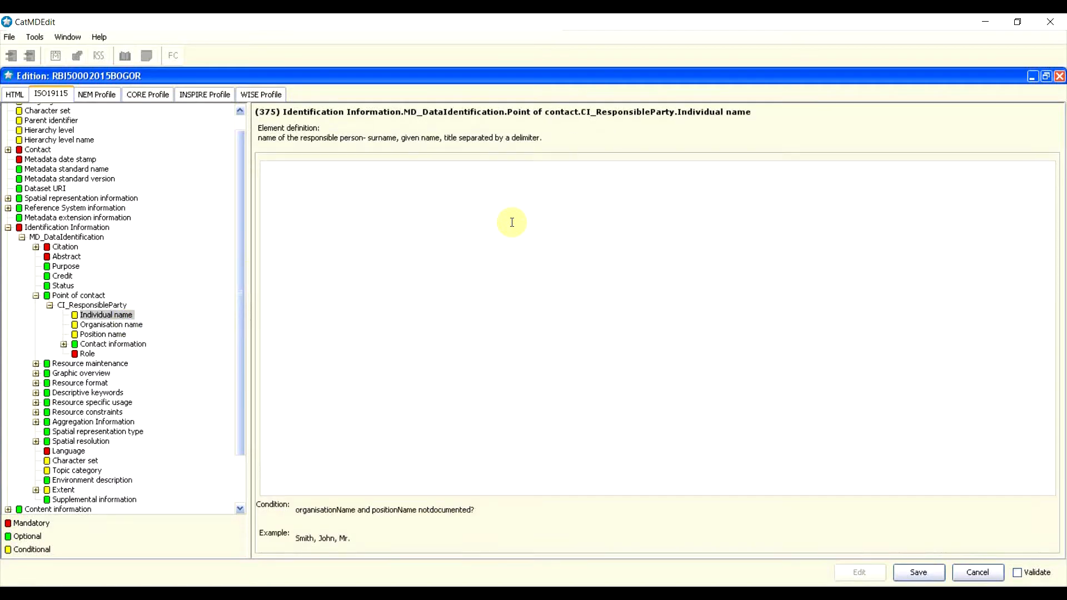
left_click(91, 325)
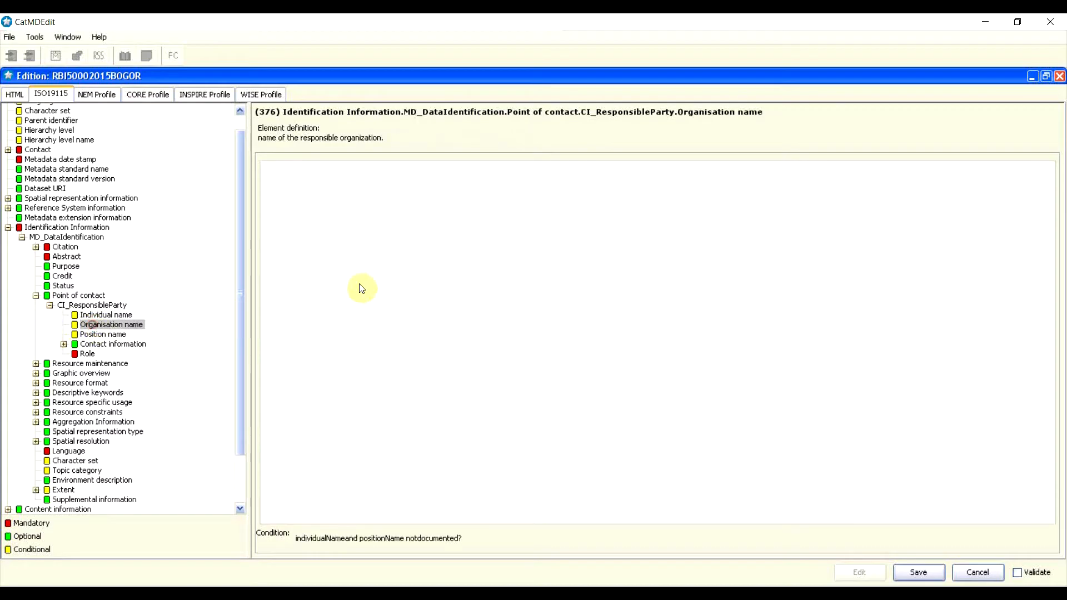
left_click(387, 275)
type("Pusat PPRT")
left_click(100, 334)
left_click(381, 275)
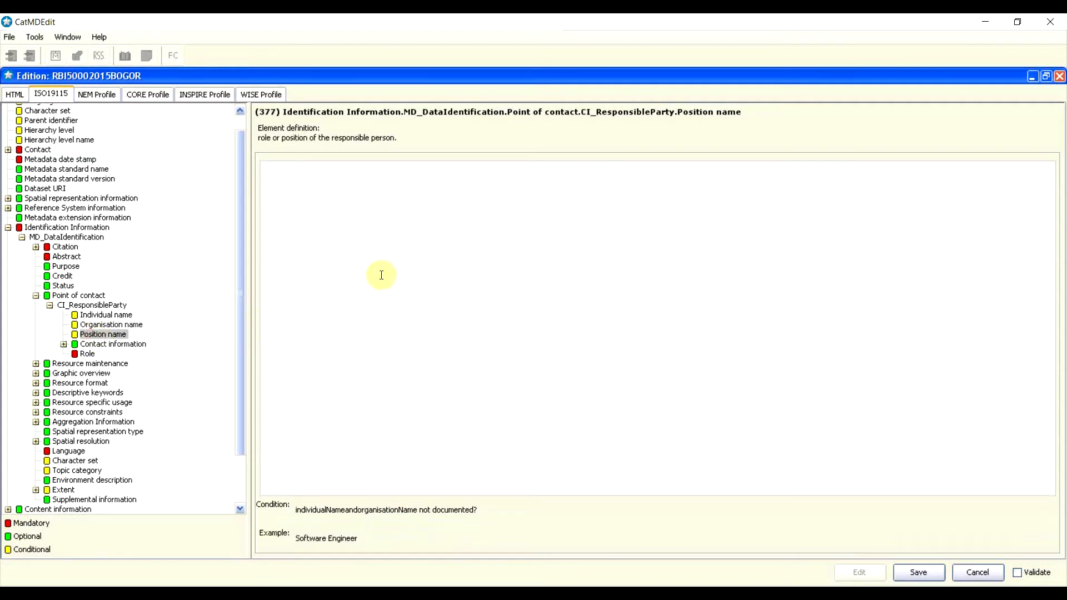
type("K")
type("el")
type("pala Pusa")
type("t PPRT")
Step: Set the point of contact's role to owner
left_click(95, 358)
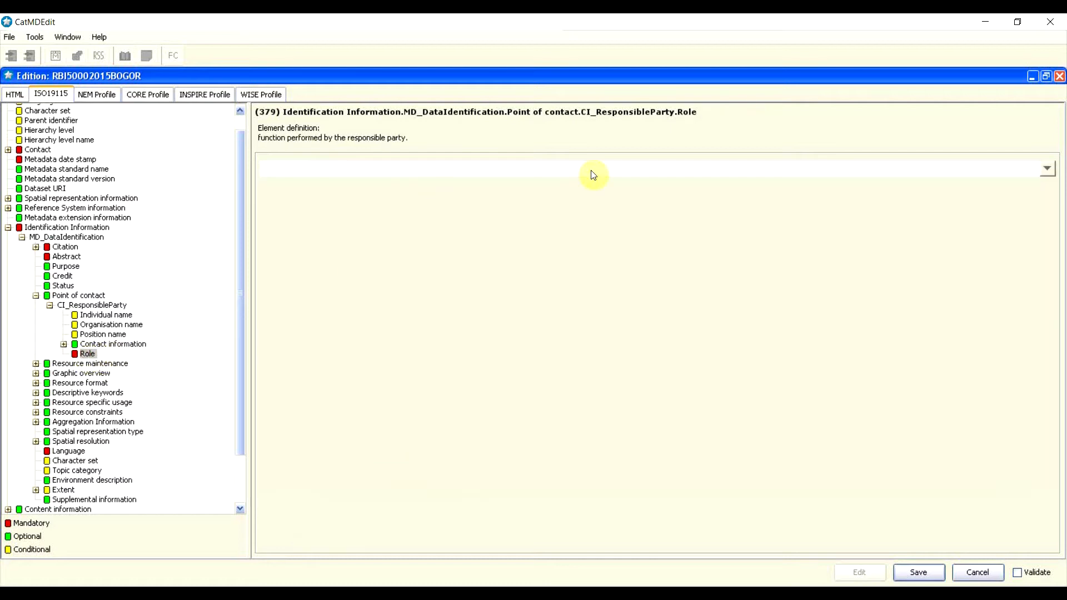
left_click(1047, 169)
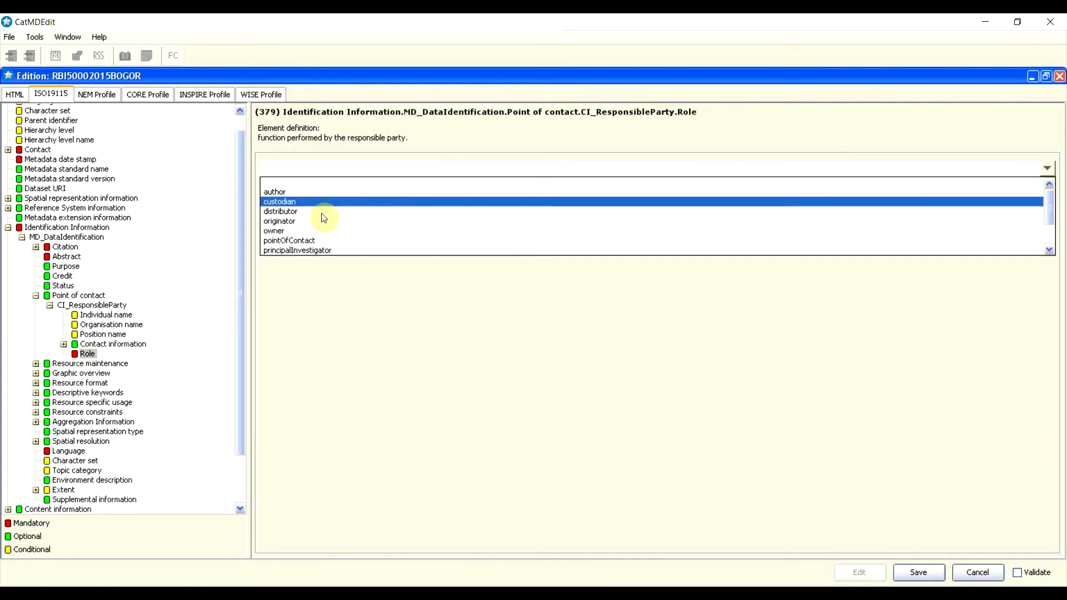
left_click(280, 229)
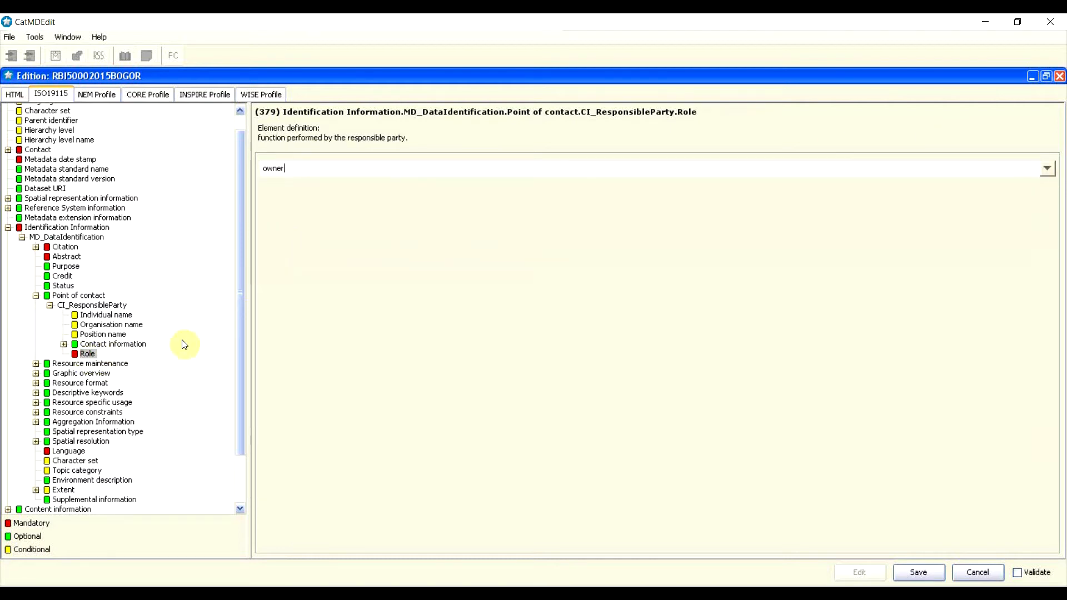
double_click(103, 345)
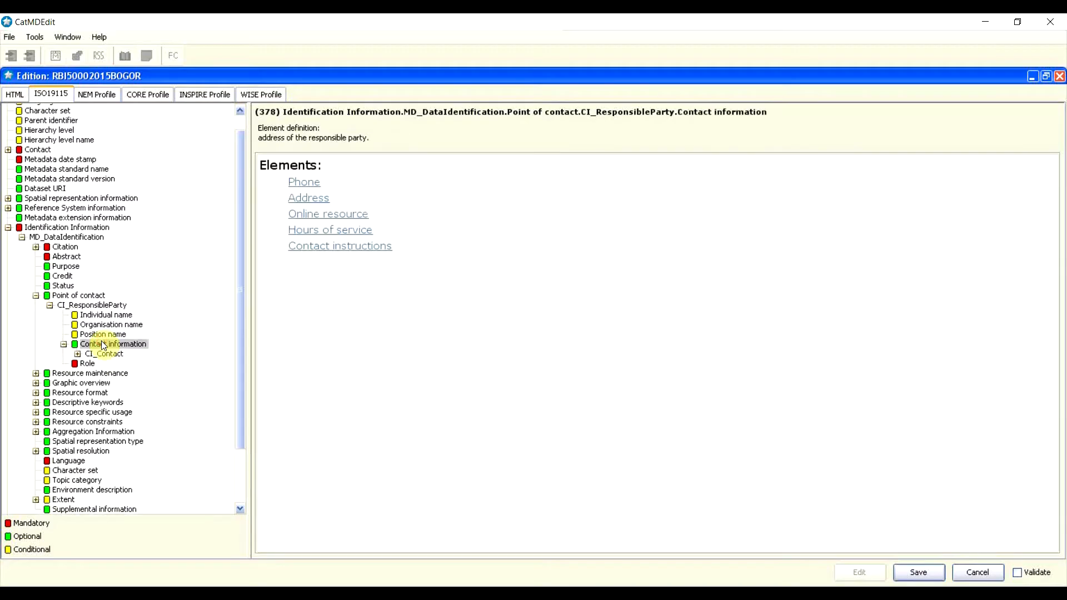
Step: Enter '021' as both the contact's voice and facsimile numbers
left_click(309, 184)
left_click(307, 184)
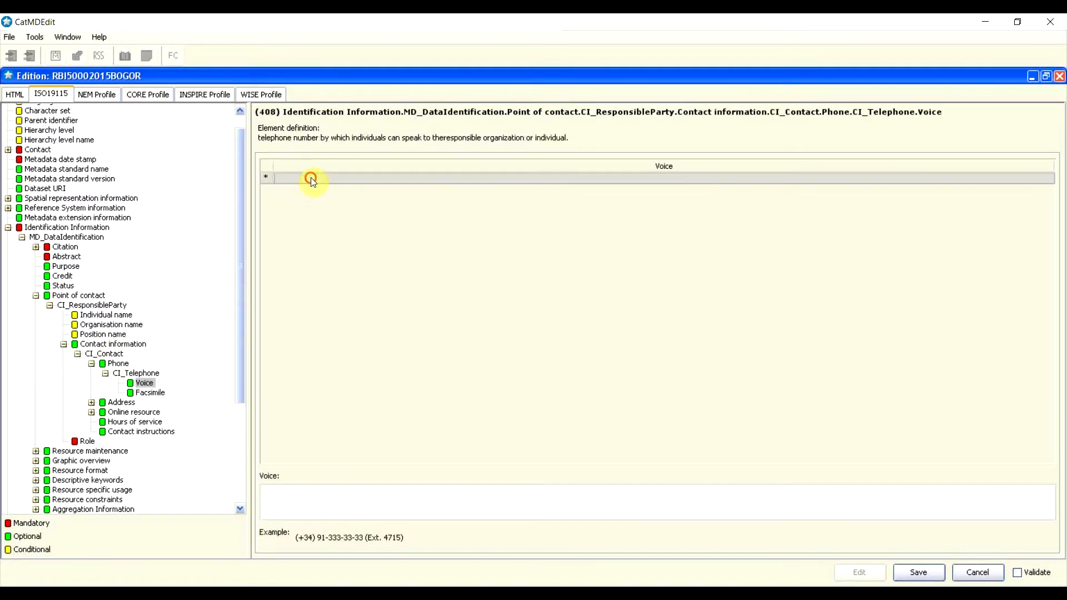
left_click(303, 495)
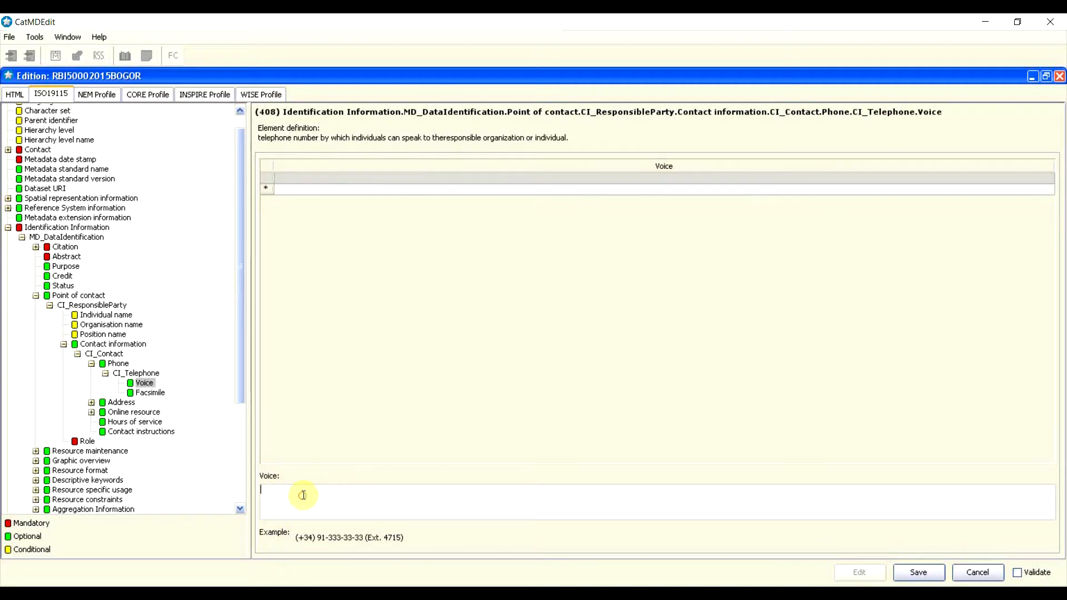
type("021")
left_click(149, 392)
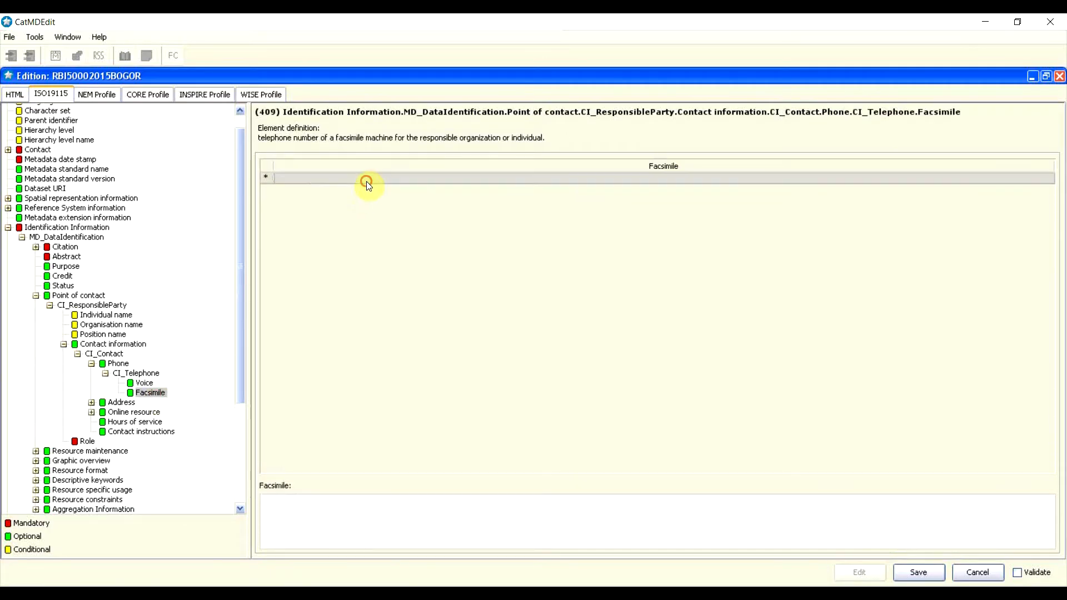
left_click(325, 185)
left_click(307, 537)
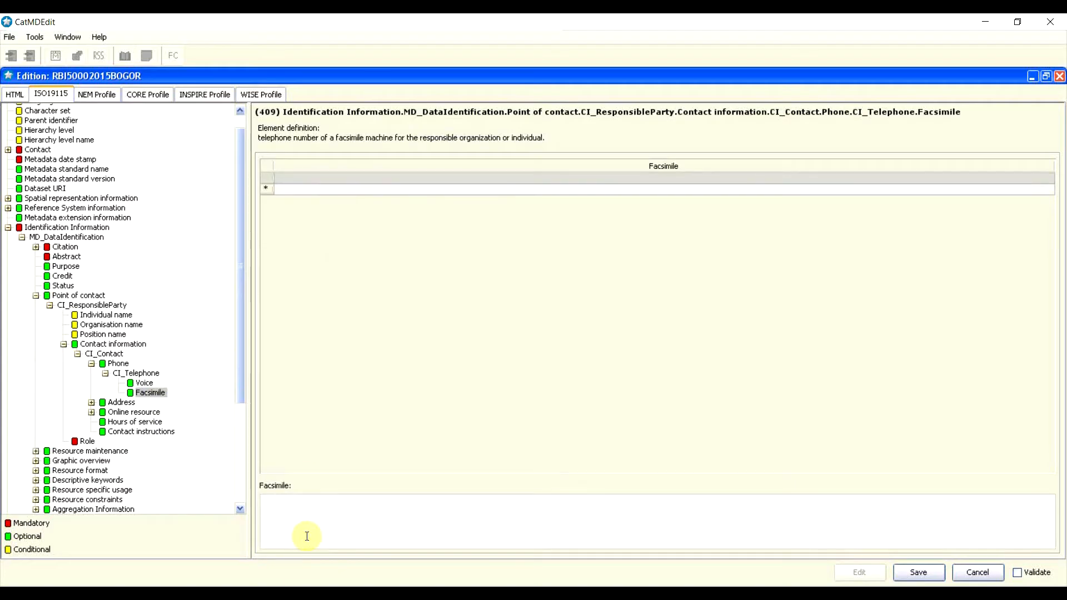
type("021")
Step: Add an address with delivery point 'Jalan Raya Bogor Km 46'
left_click(122, 403)
left_click(134, 383)
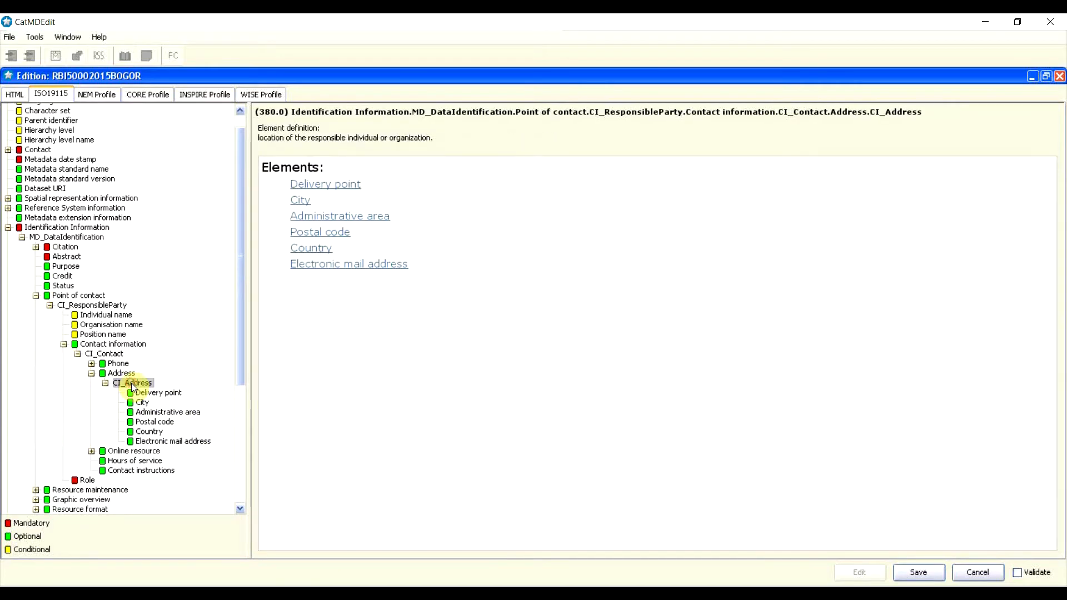
left_click(160, 393)
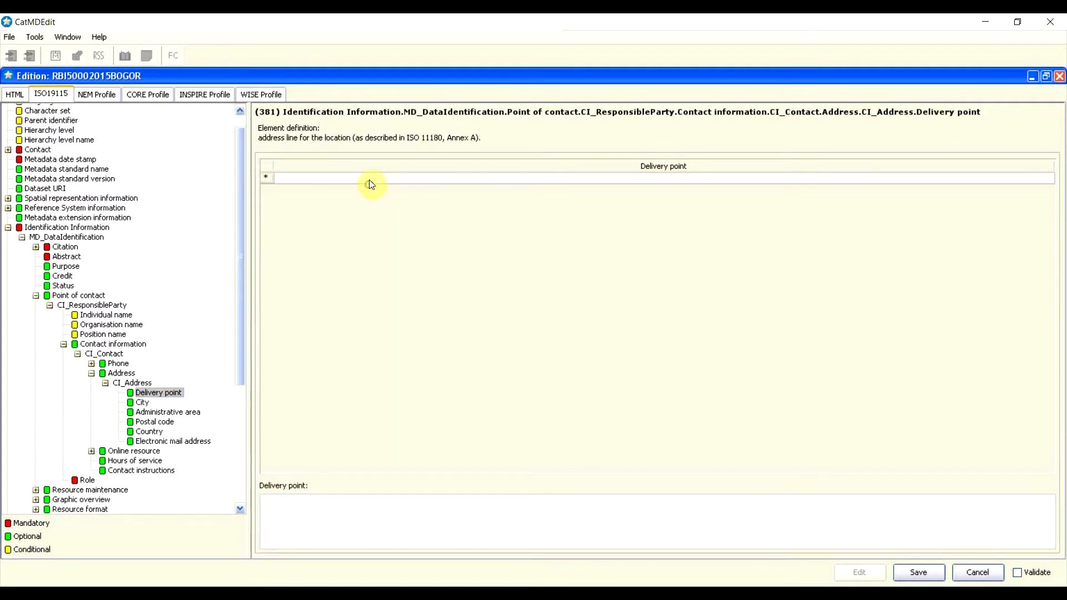
left_click(328, 190)
left_click(287, 178)
left_click(311, 514)
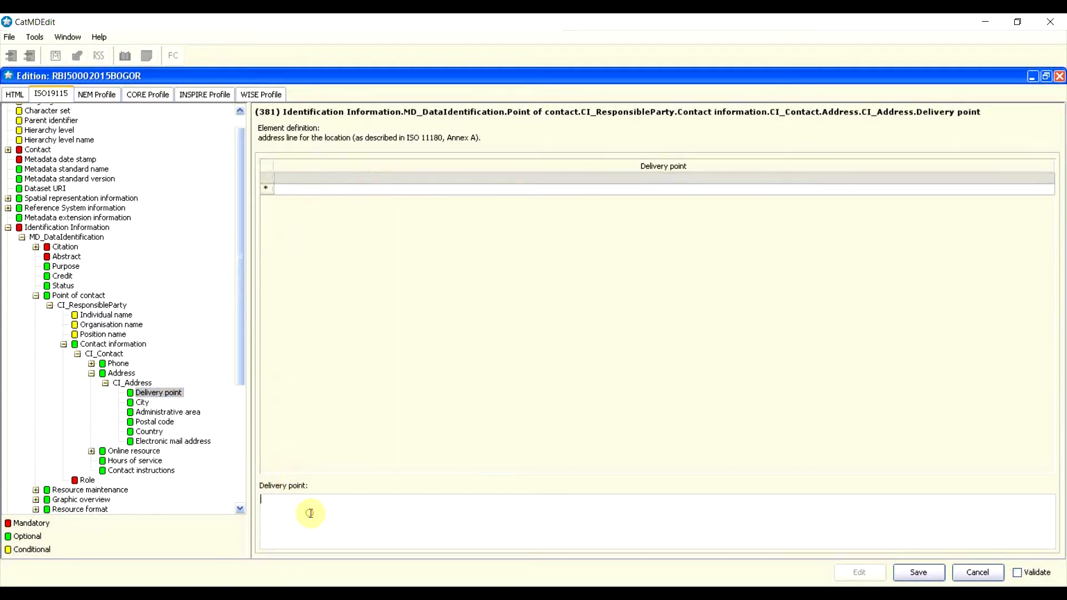
type("Jlaan")
key("BackSpace")
key("BackSpace")
key("BackSpace")
key("BackSpace")
key("BackSpace")
type("alan Raya bogor")
key("BackSpace")
key("BackSpace")
key("BackSpace")
key("BackSpace")
key("BackSpace")
key("BackSpace")
key("BackSpace")
type("Bogor Km 46")
Step: Fill city 'Kab Bogor', administrative area 'Jawa Barat', postal code 16911 and country 'Indonesia'
left_click(139, 410)
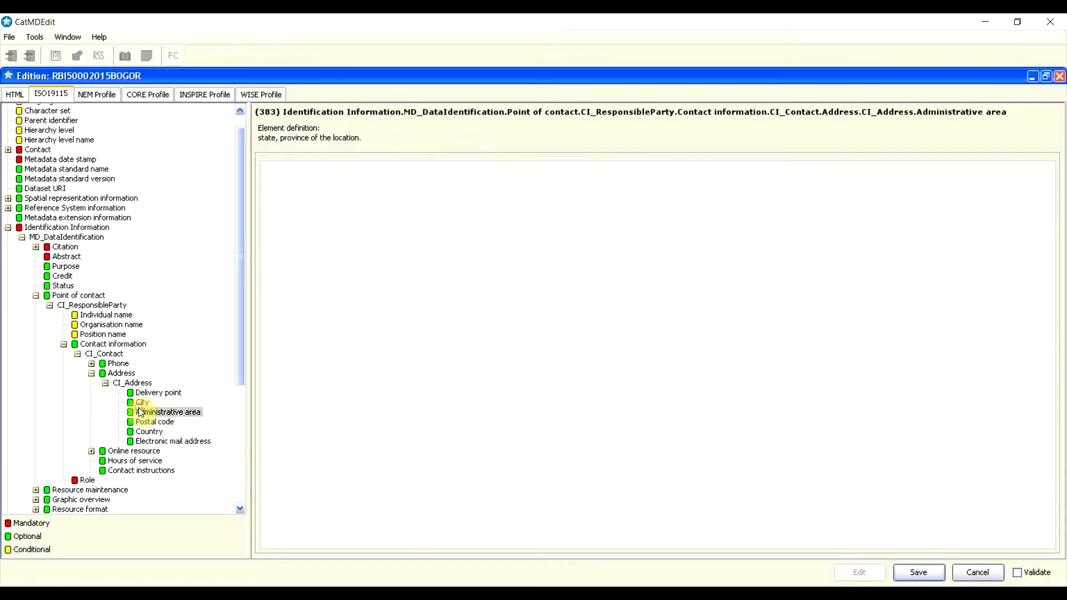
left_click(141, 403)
left_click(388, 322)
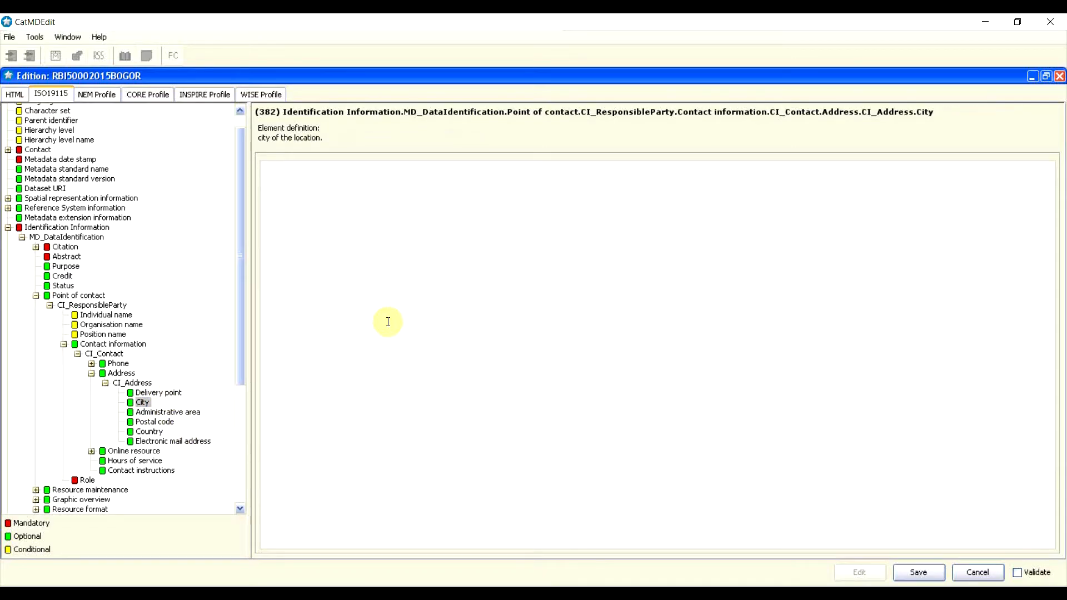
type("Kab Bogor")
left_click(186, 413)
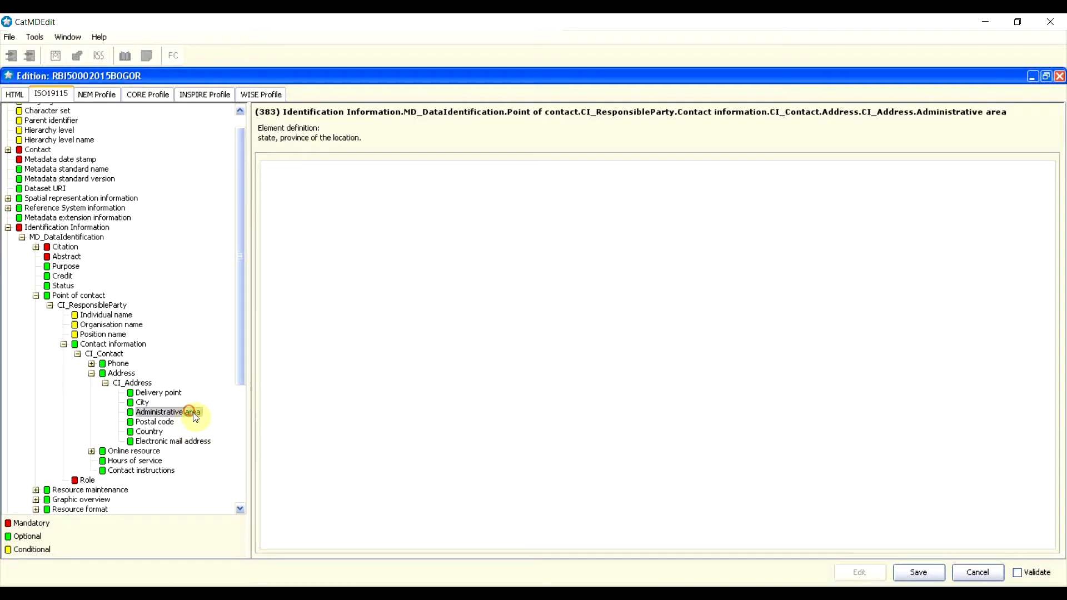
left_click(423, 339)
type("Jawa Barat")
left_click(157, 423)
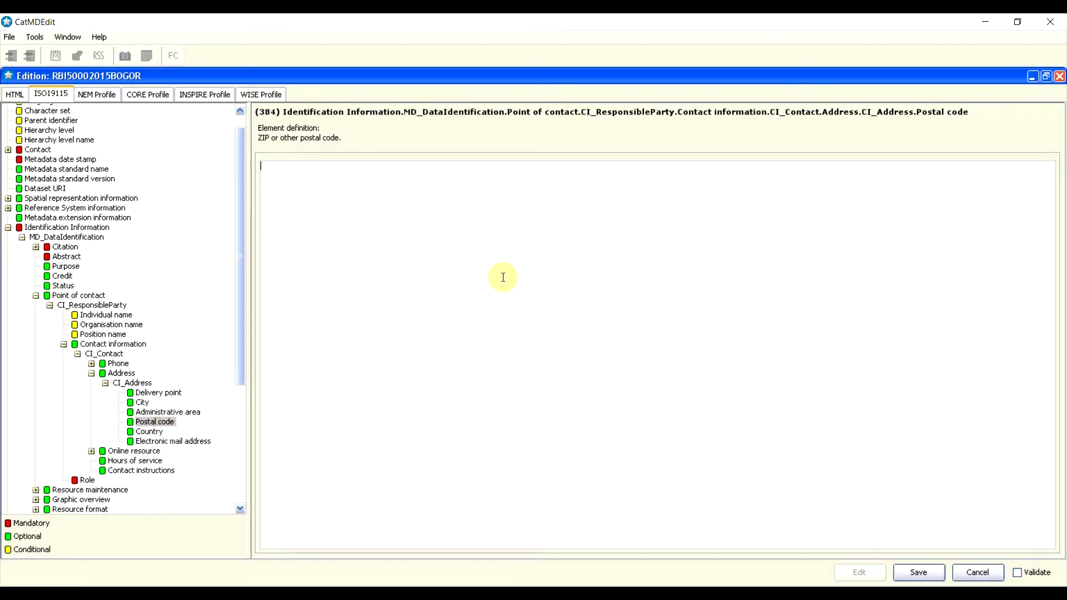
type("16911")
left_click(154, 433)
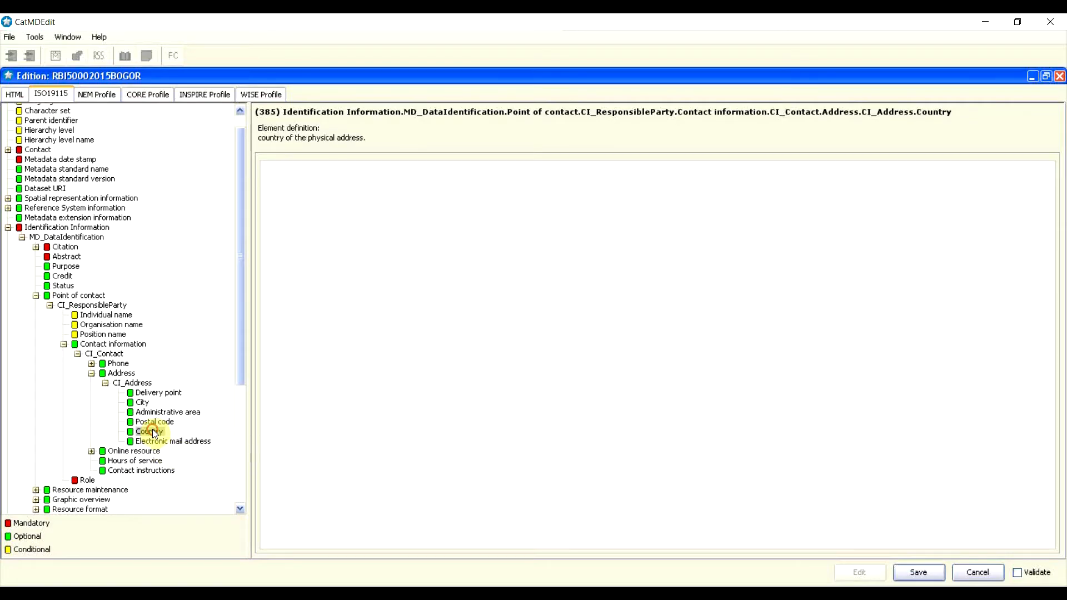
left_click(542, 243)
type("Indone")
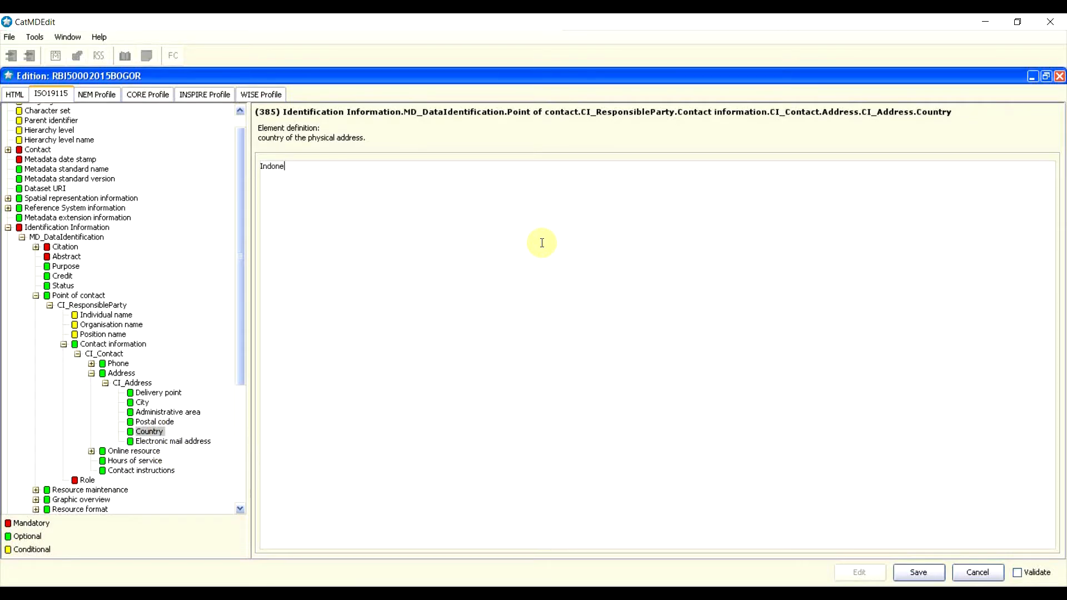
type("sia")
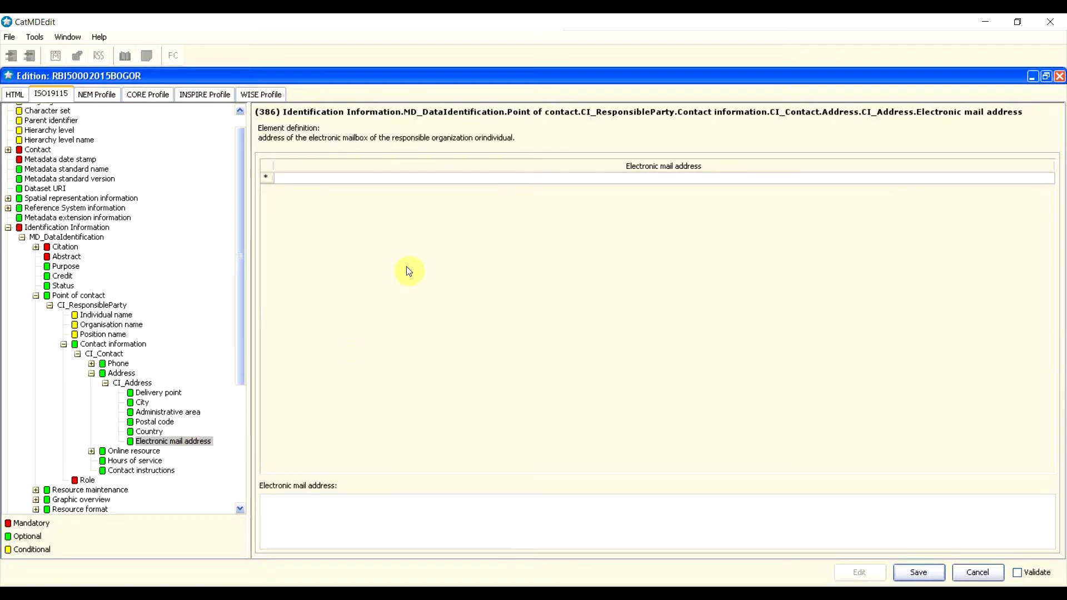
Step: Add a row with the organisation's e-mail address
left_click(268, 177)
left_click(289, 170)
left_click(318, 175)
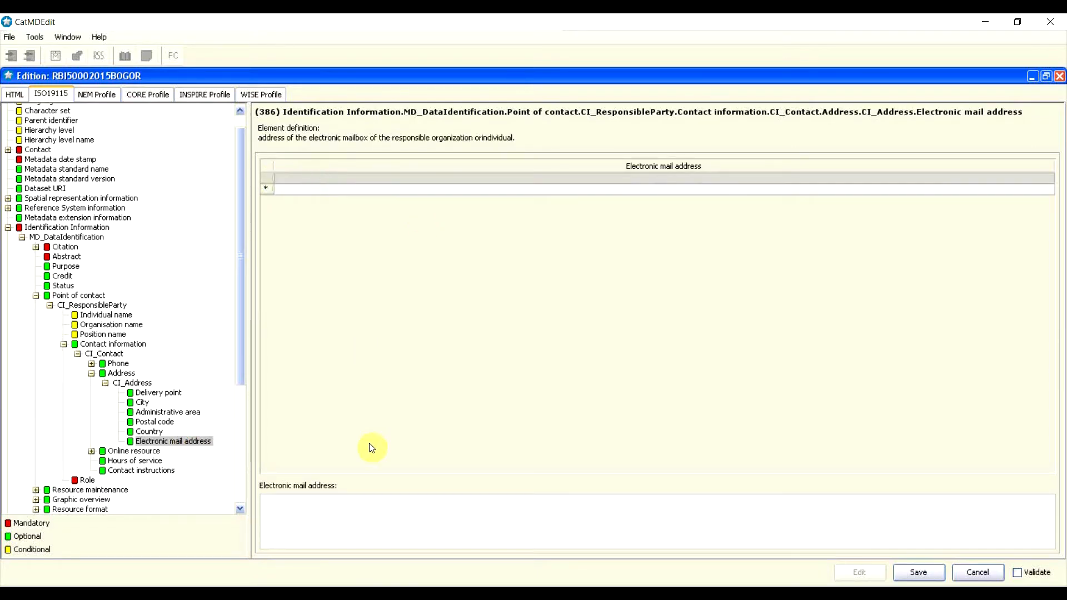
left_click(369, 509)
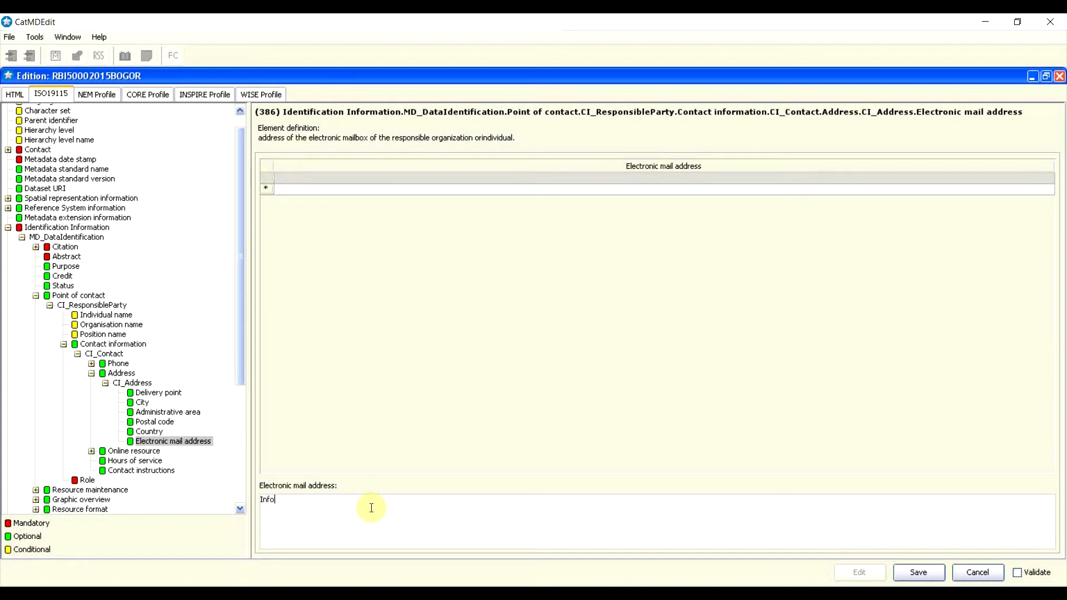
Step: Set hours of service to '08.00-16.00' and contact instructions to 'hubungi saat jam kerja'
left_click(128, 450)
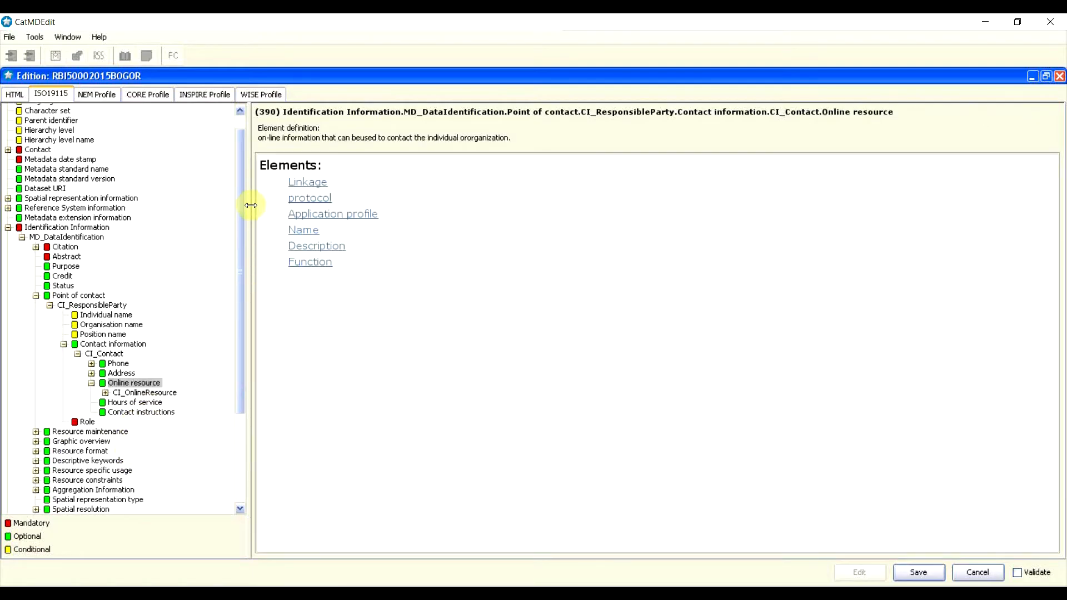
left_click(92, 383)
left_click(127, 394)
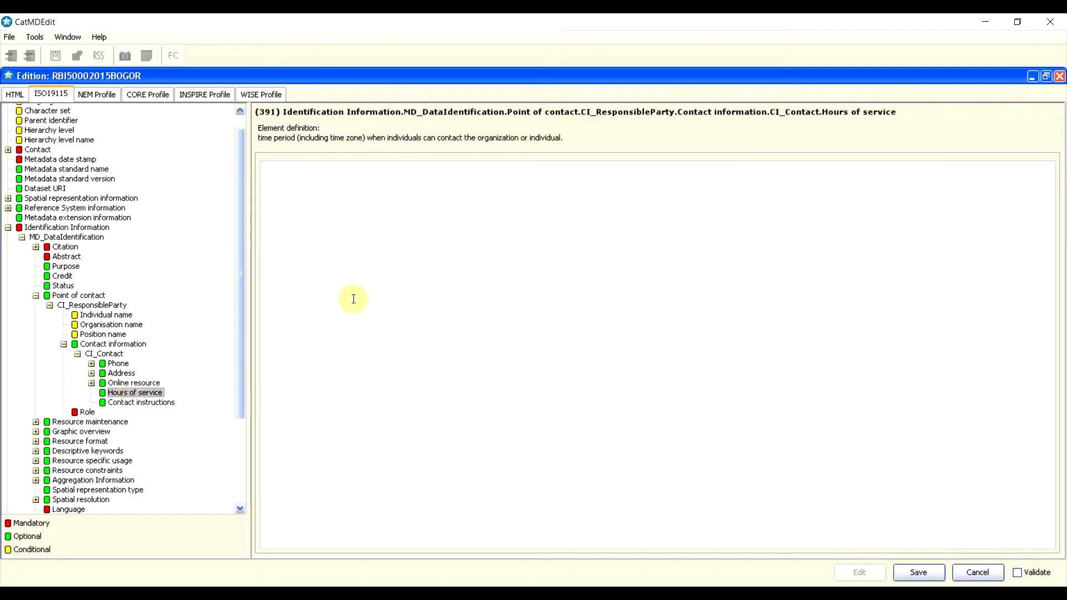
left_click(369, 280)
type("08.00-16.00")
left_click(163, 402)
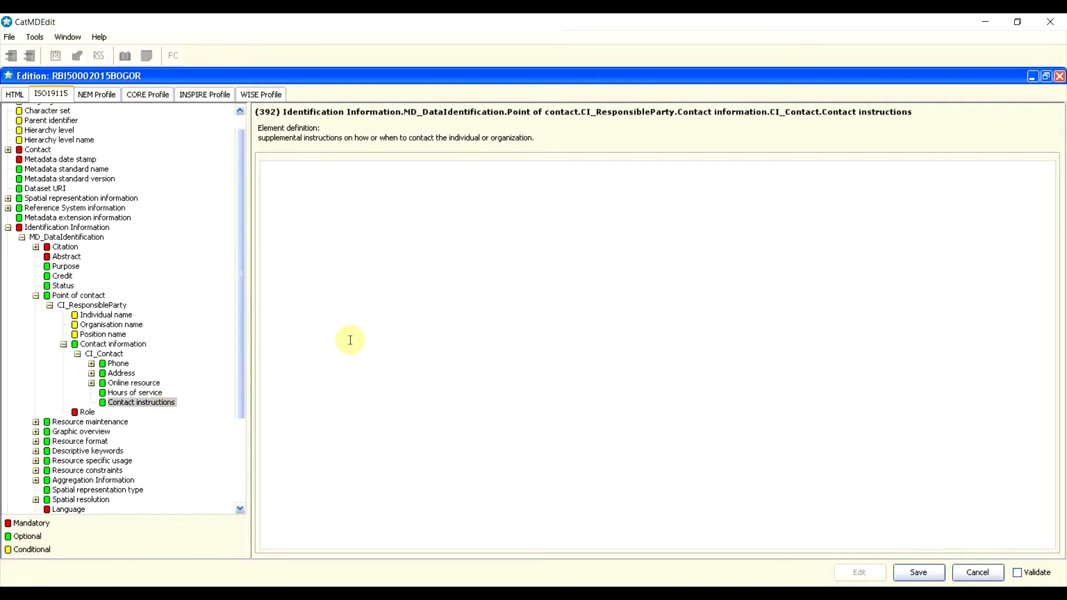
type("hubungi saat jam kerja")
Step: Collapse the point of contact branch and go to Resource maintenance
left_click(36, 296)
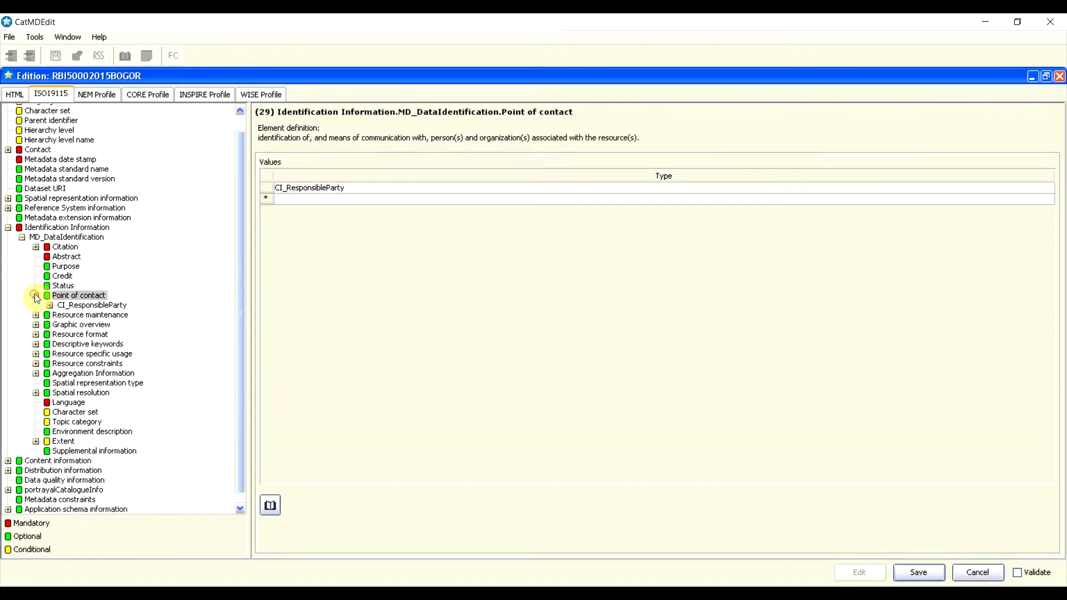
left_click(36, 296)
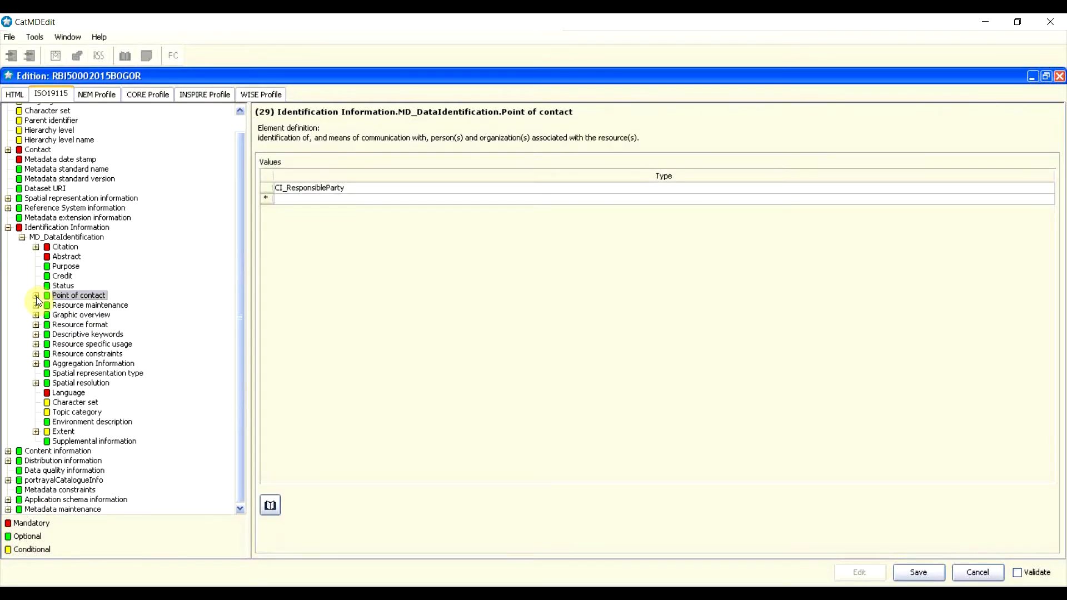
left_click(83, 306)
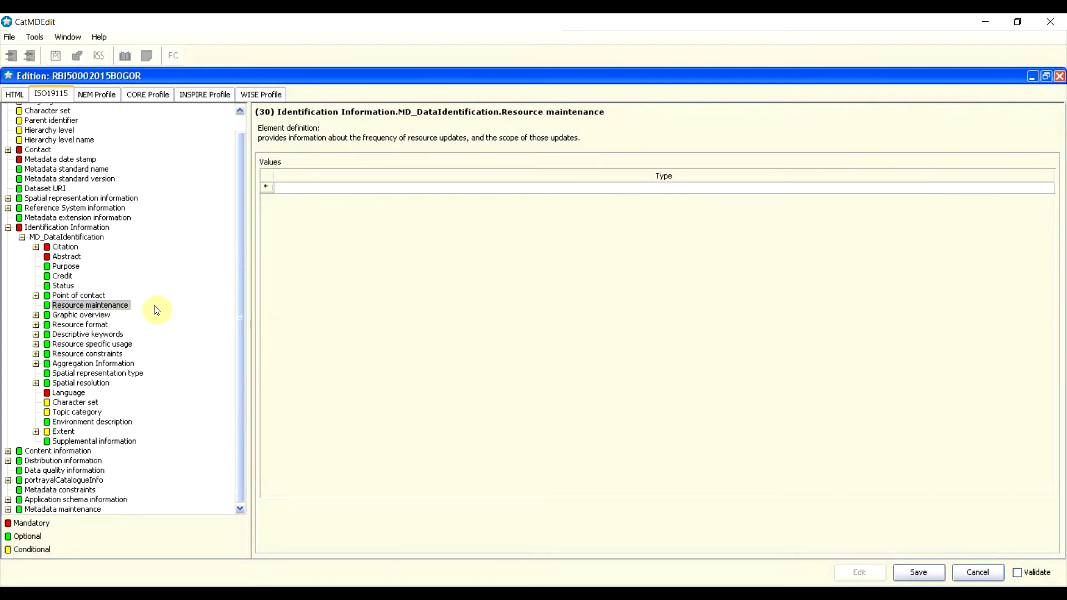
Step: Insert an MD_MaintenanceInformation entry and set its update frequency to annually
right_click(275, 189)
left_click(288, 179)
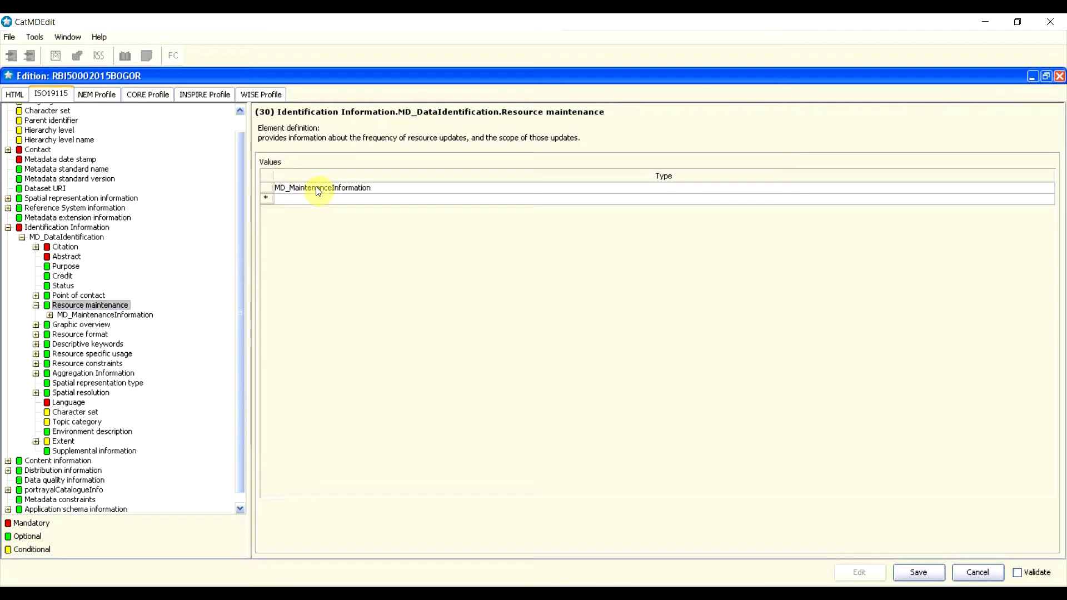
double_click(315, 188)
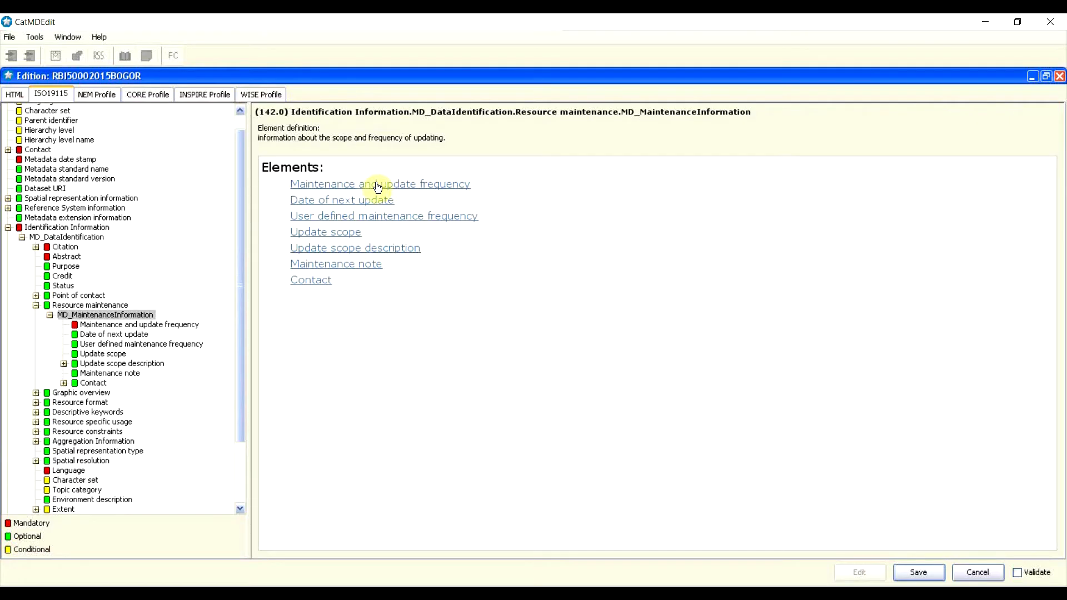
left_click(414, 189)
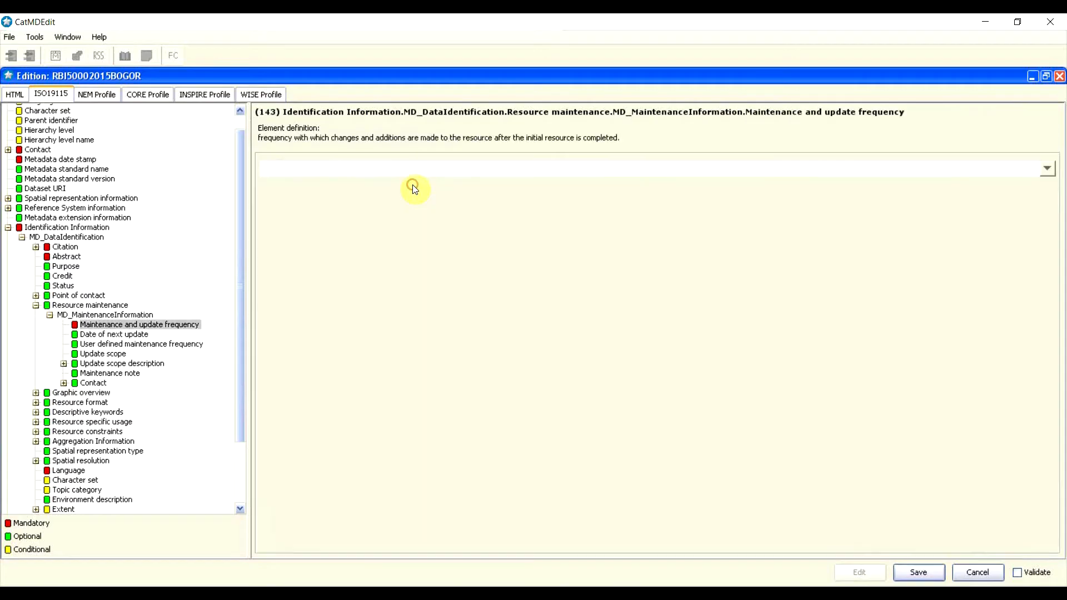
left_click(1047, 167)
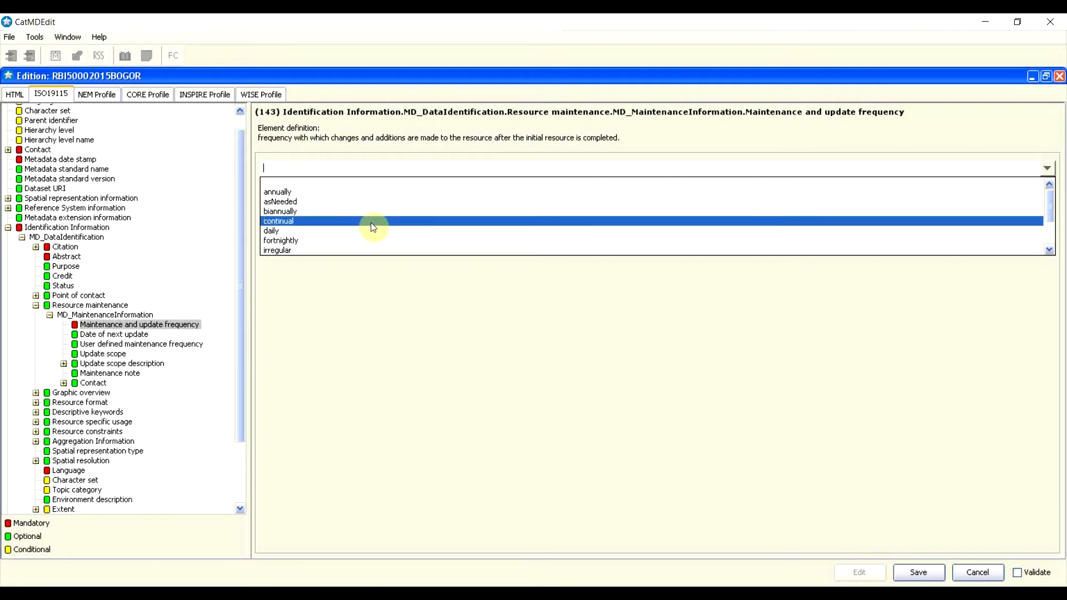
scroll(378, 235, "down", 1)
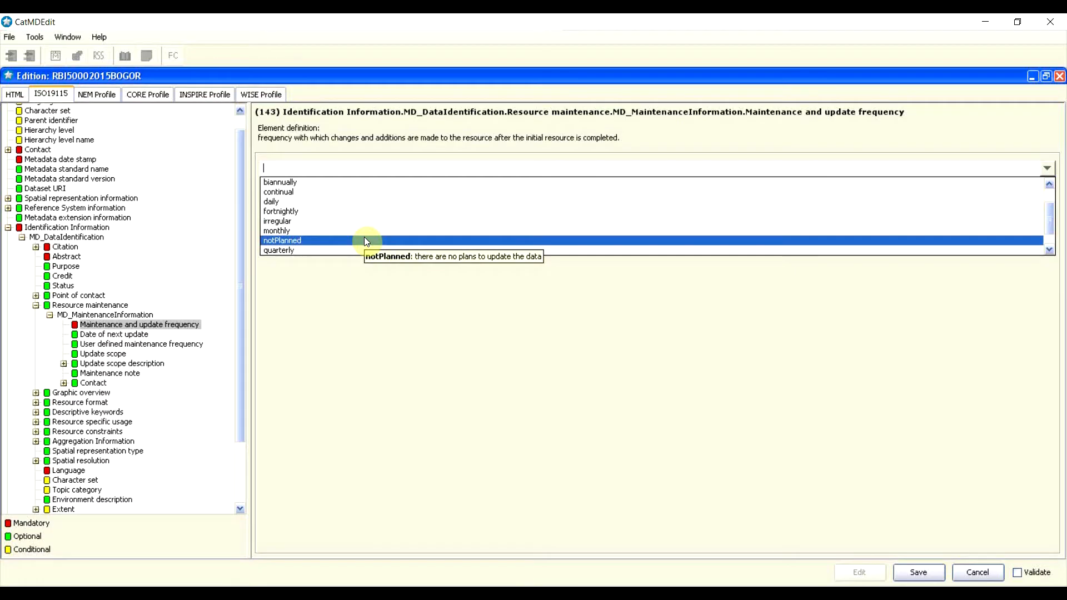
scroll(365, 238, "down", 1)
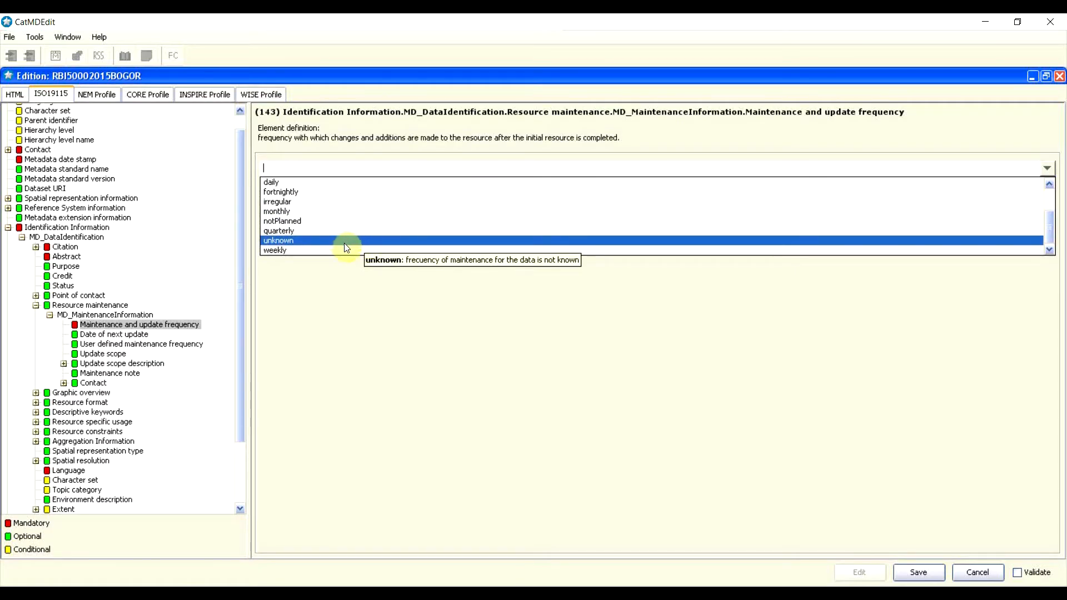
scroll(350, 250, "up", 2)
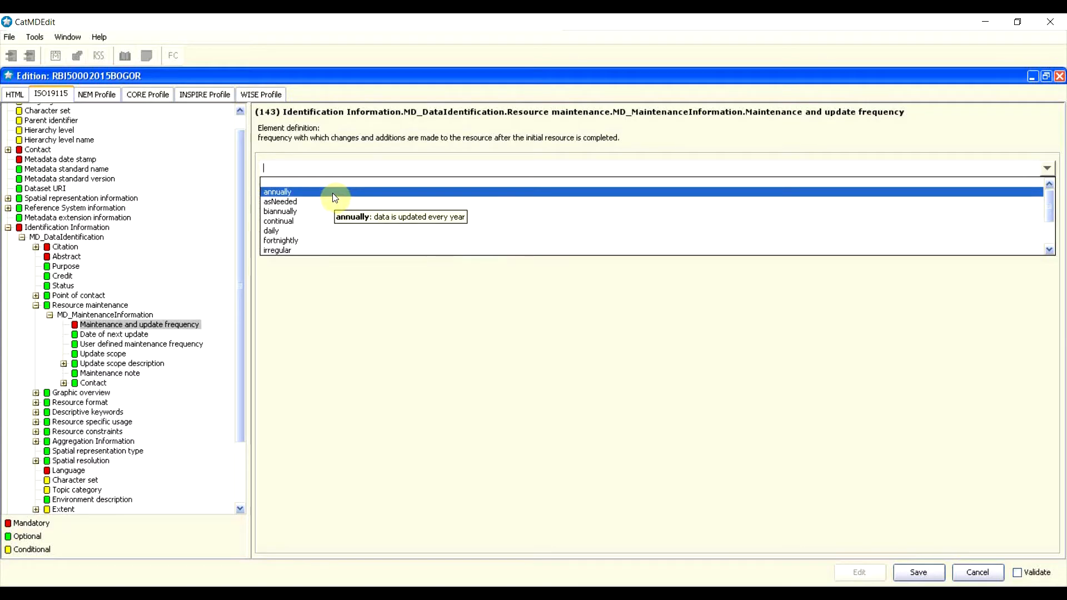
left_click(334, 193)
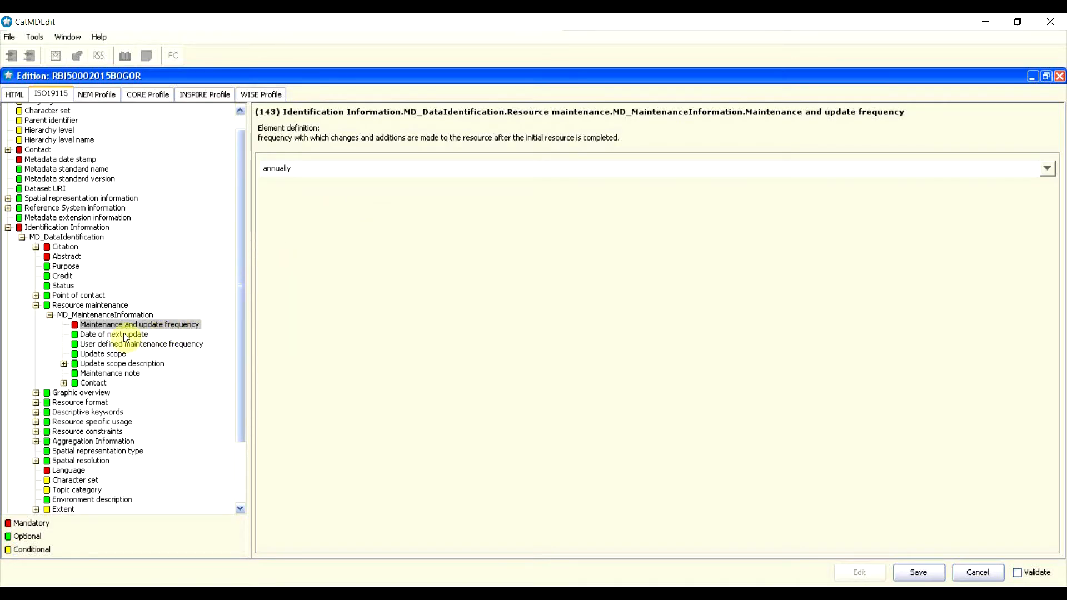
Step: Overwrite the frequency with '3 tahun', then restore it to annually
left_click_drag(309, 166, 215, 178)
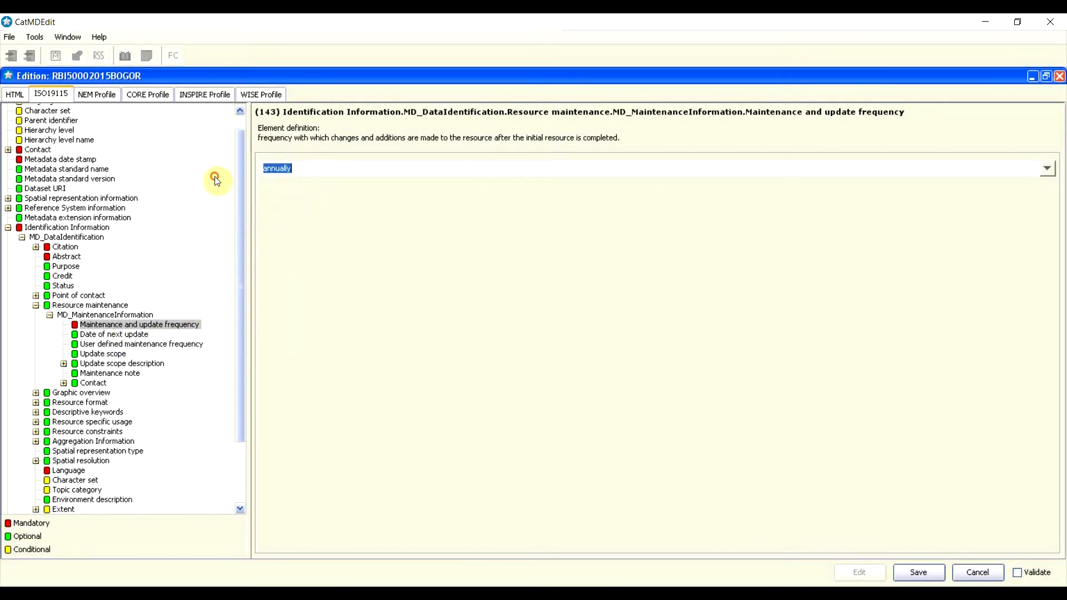
key("BackSpace")
type("3 tahun")
left_click(1052, 169)
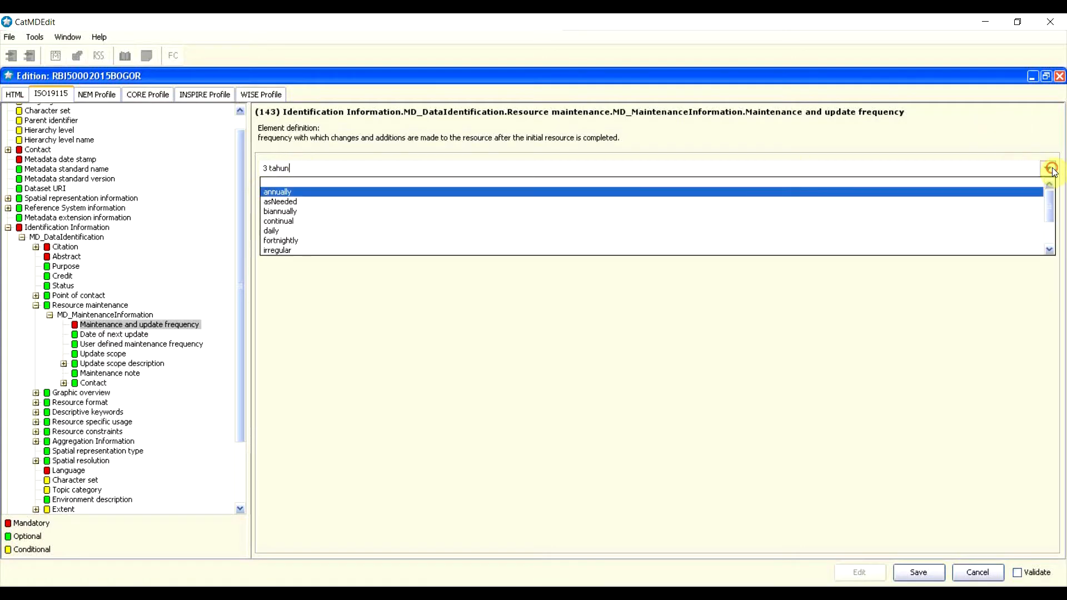
left_click(283, 192)
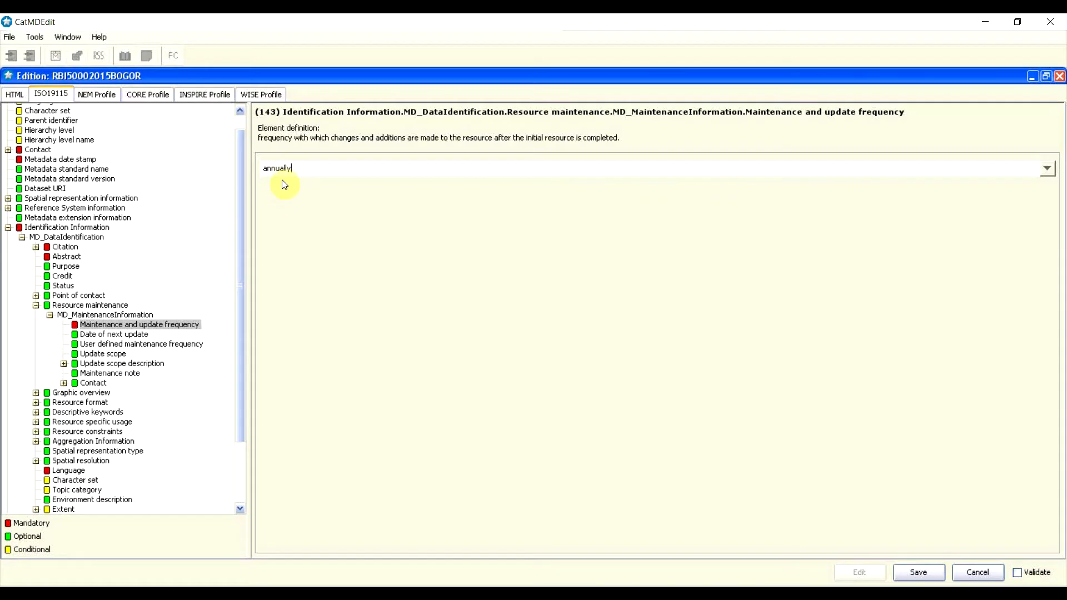
left_click(133, 334)
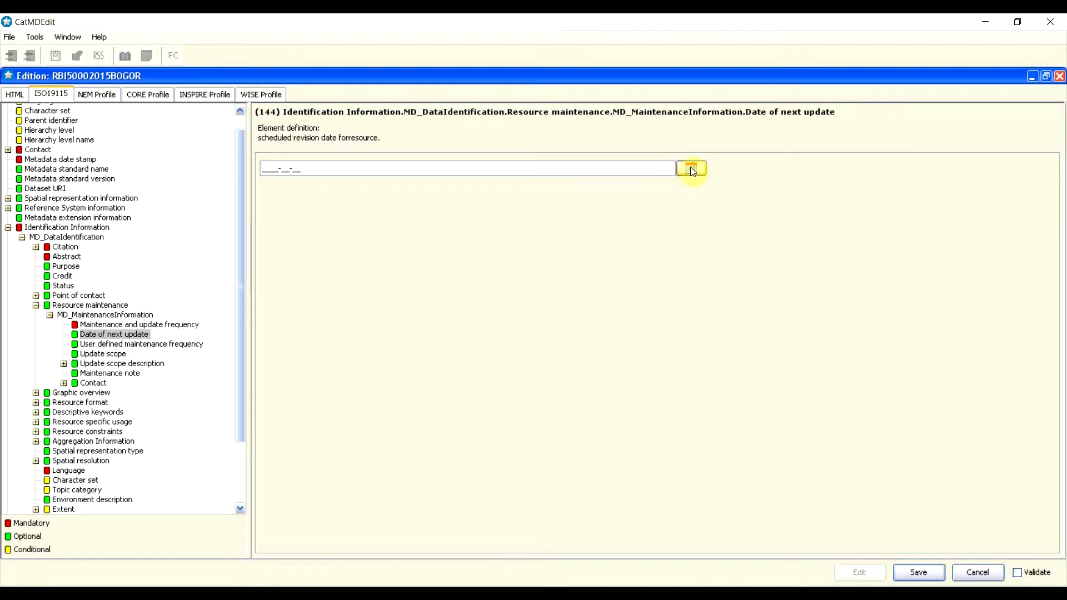
Step: Type 'data di perbaharui per 3 tahun' as user defined maintenance frequency, then clear it
left_click(115, 345)
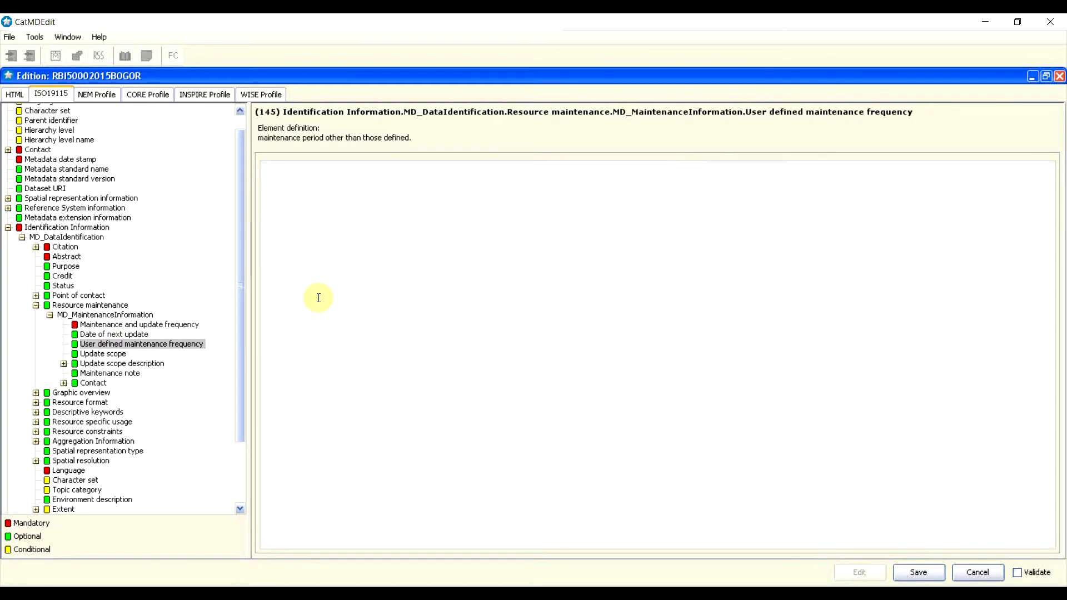
left_click(276, 316)
type("data di perbaharui per 3 tahun")
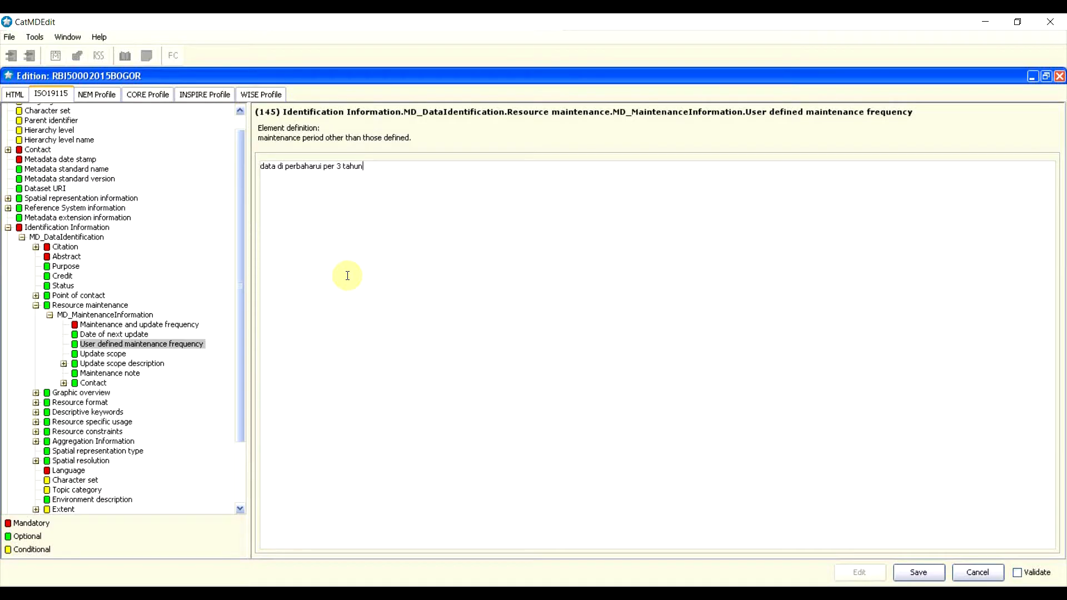
key("ctrl+a")
key("BackSpace")
left_click(98, 356)
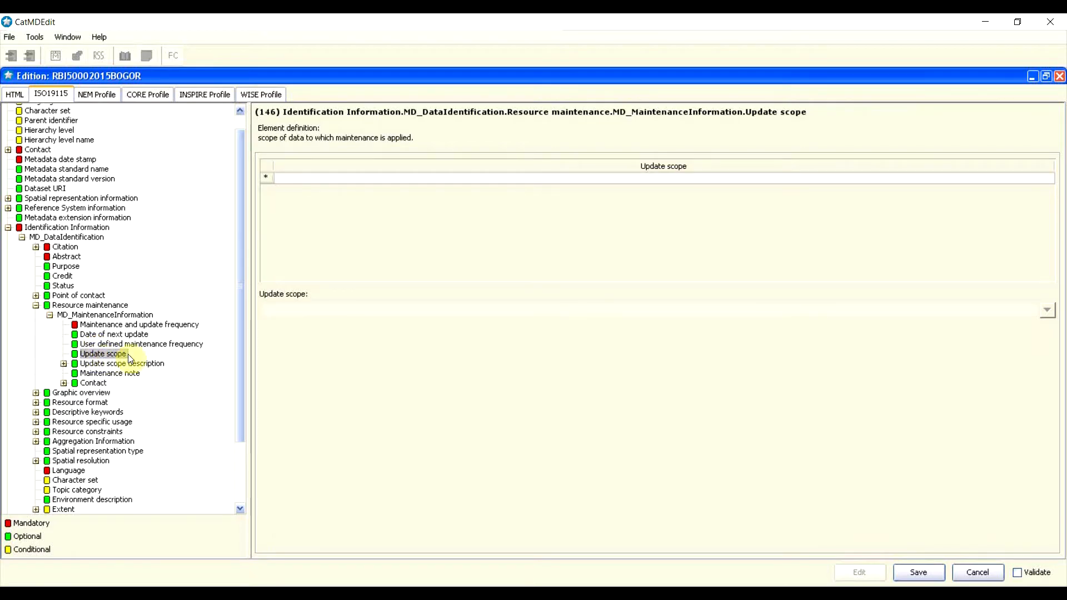
Step: Insert an update scope row and choose 'dataset' from its dropdown
right_click(269, 181)
left_click(284, 174)
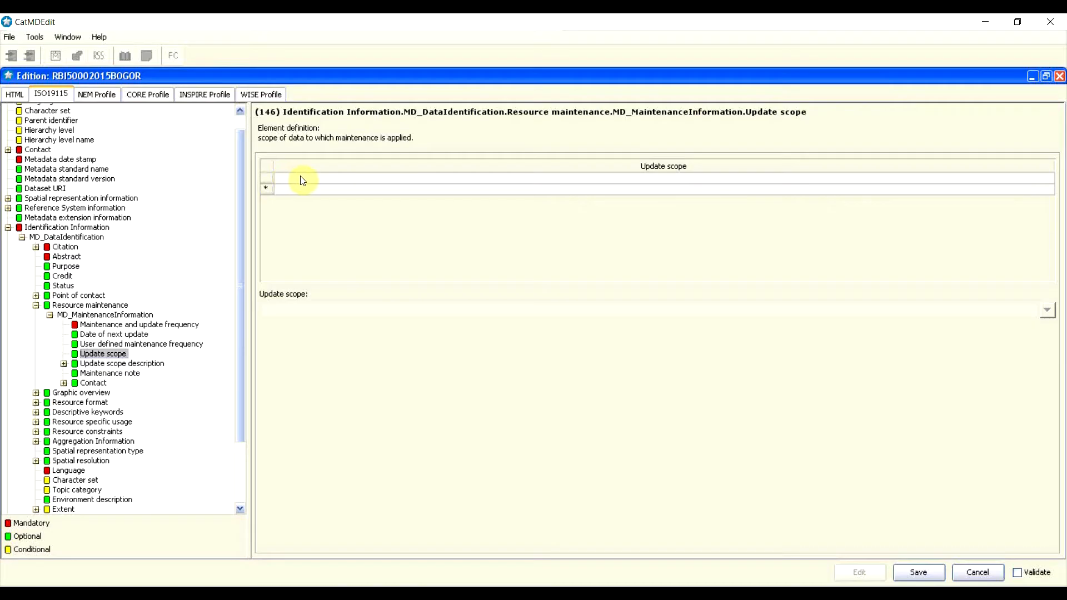
left_click(335, 179)
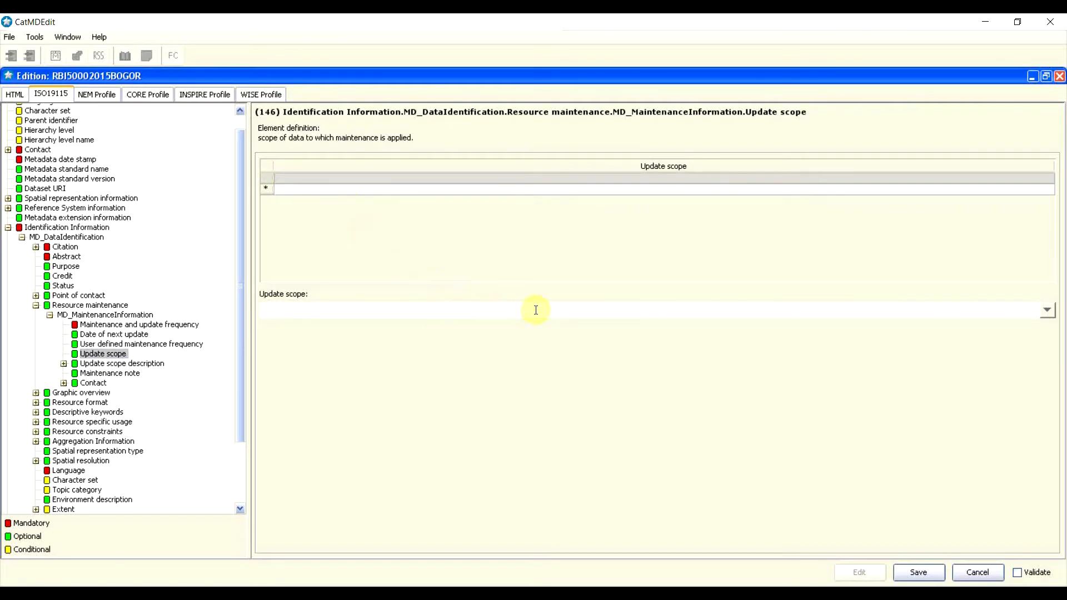
left_click(1047, 310)
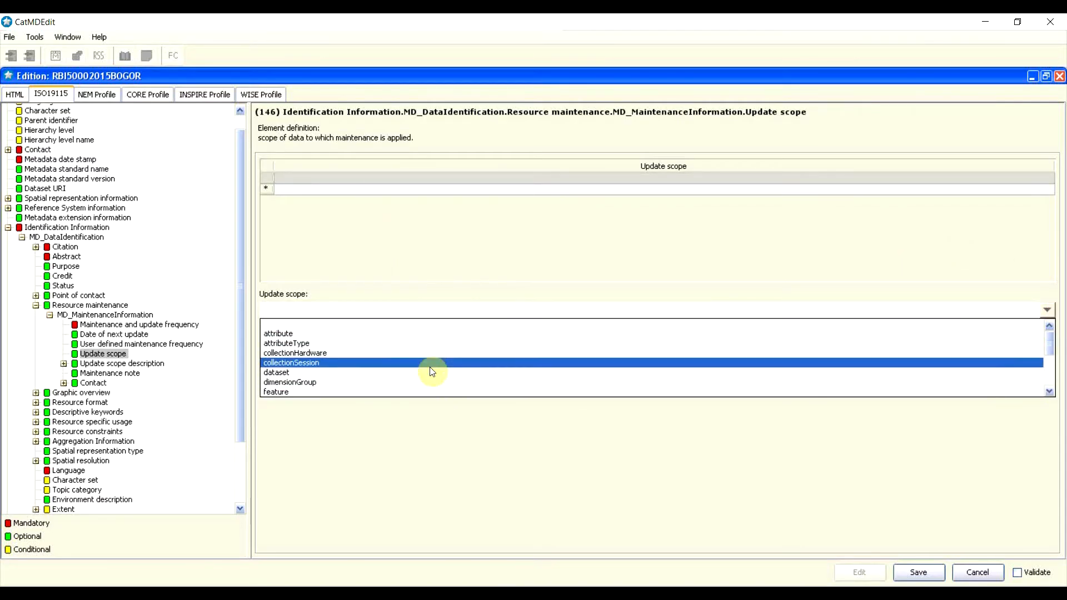
scroll(389, 373, "down", 1)
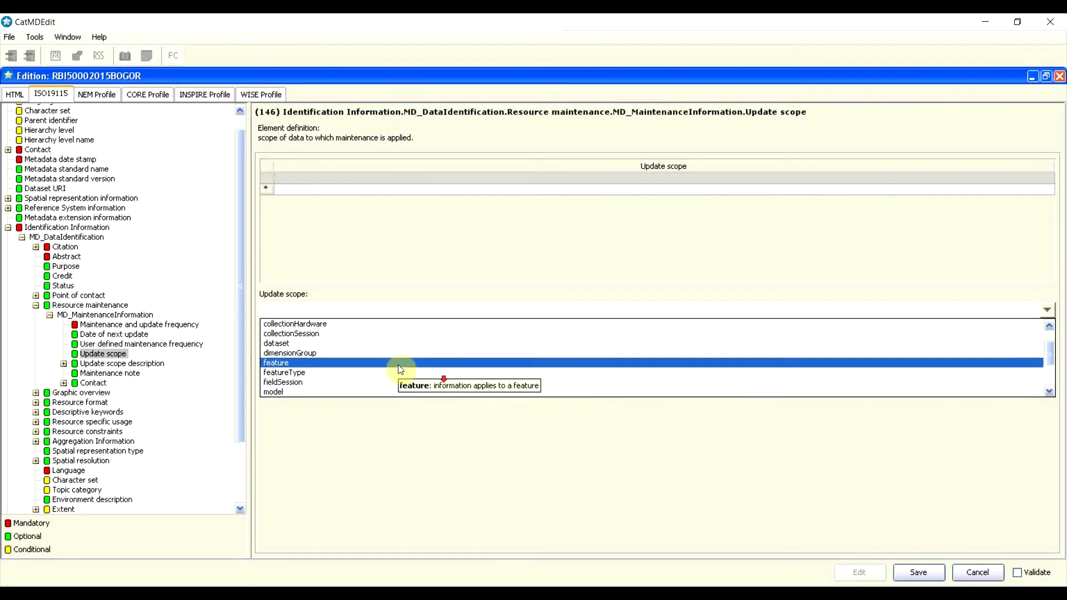
scroll(356, 361, "up", 1)
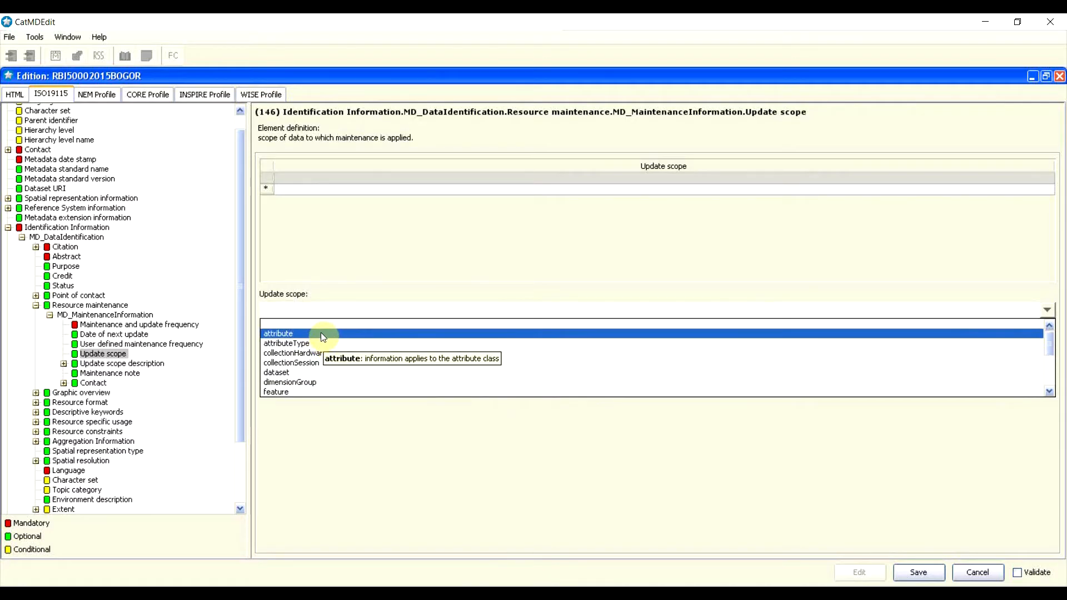
scroll(325, 345, "down", 1)
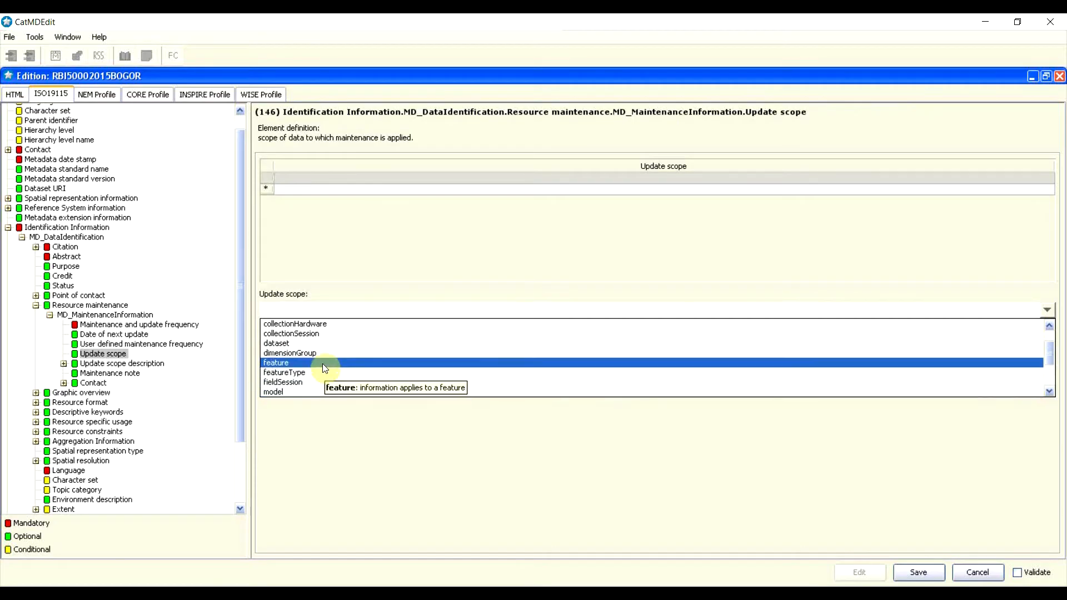
left_click(291, 343)
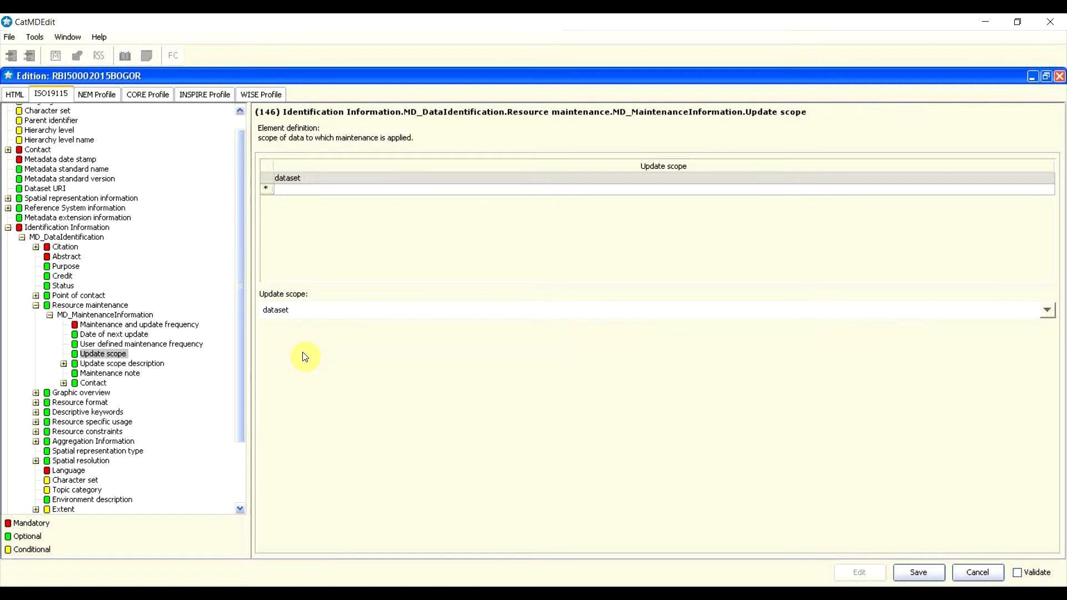
Step: Insert a Dataset-type MD_ScopeDescription with text 'Data rupabumi di update untuk semua dataset'
left_click(116, 363)
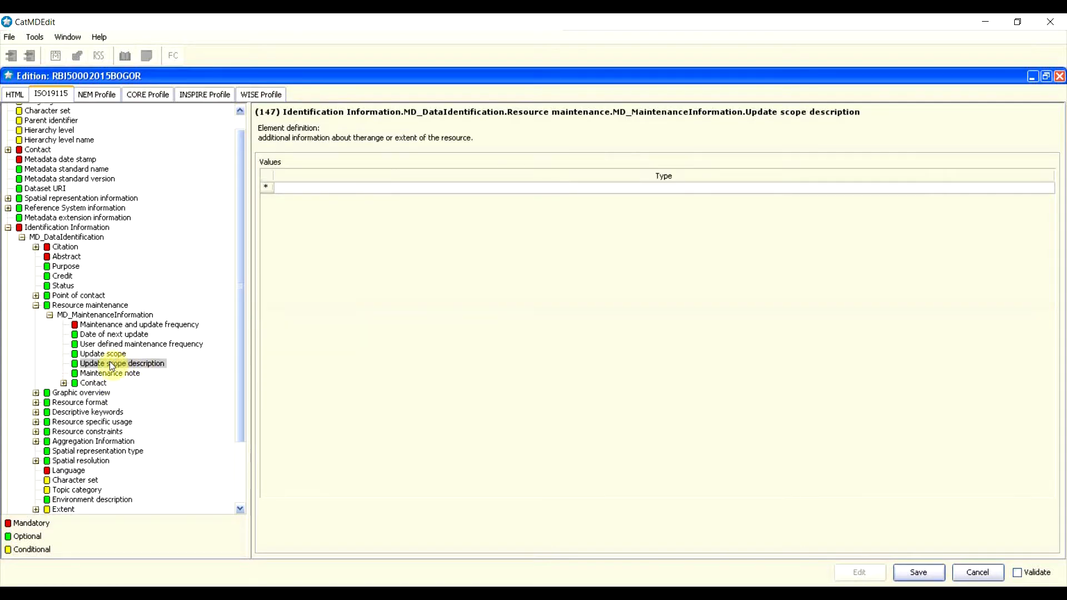
right_click(269, 193)
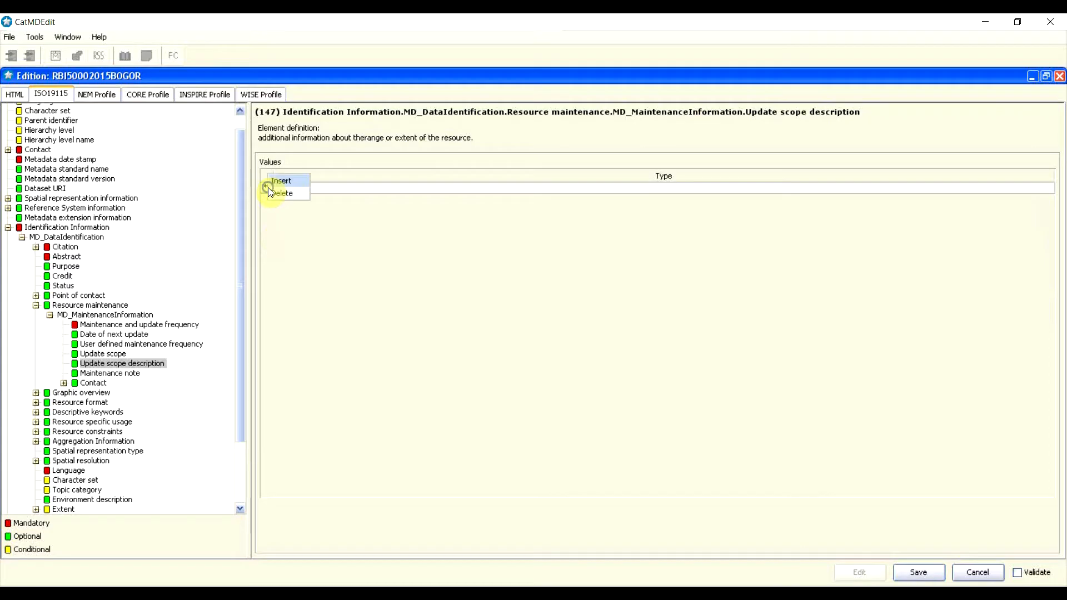
left_click(281, 180)
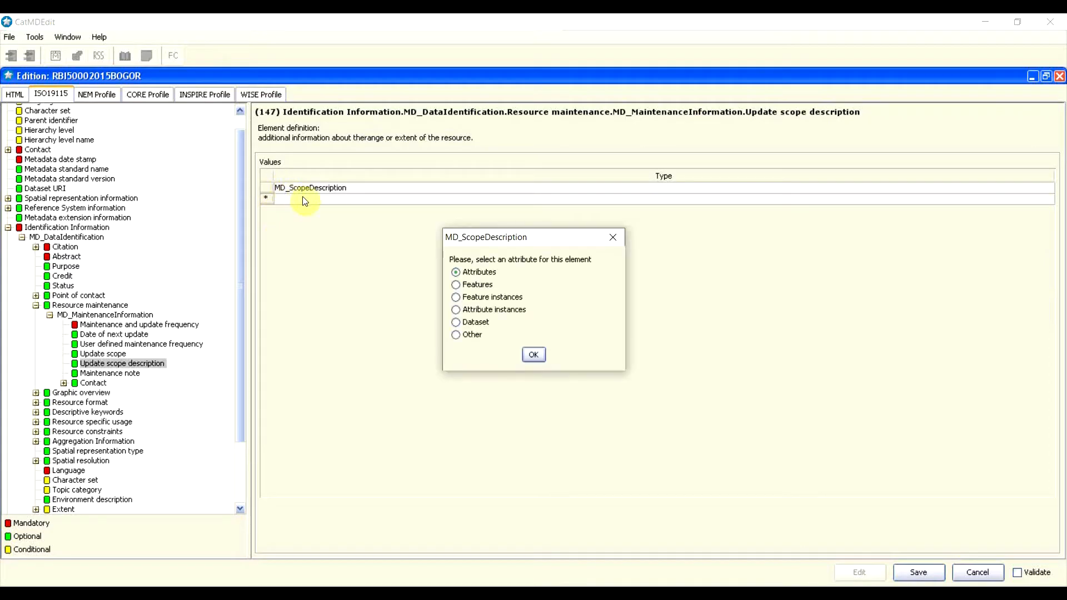
left_click(456, 322)
left_click(533, 355)
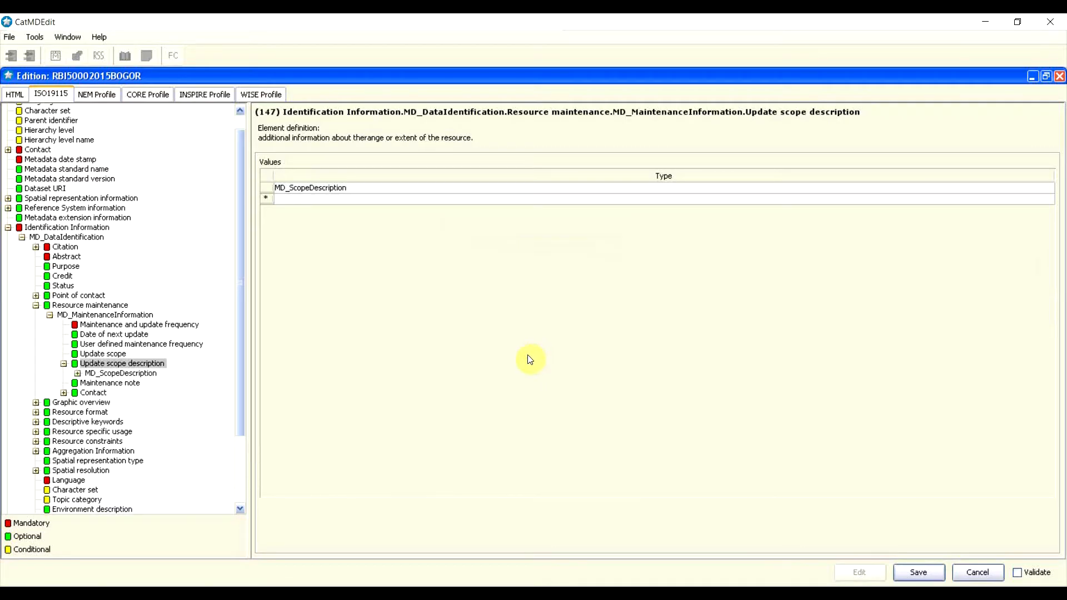
double_click(360, 193)
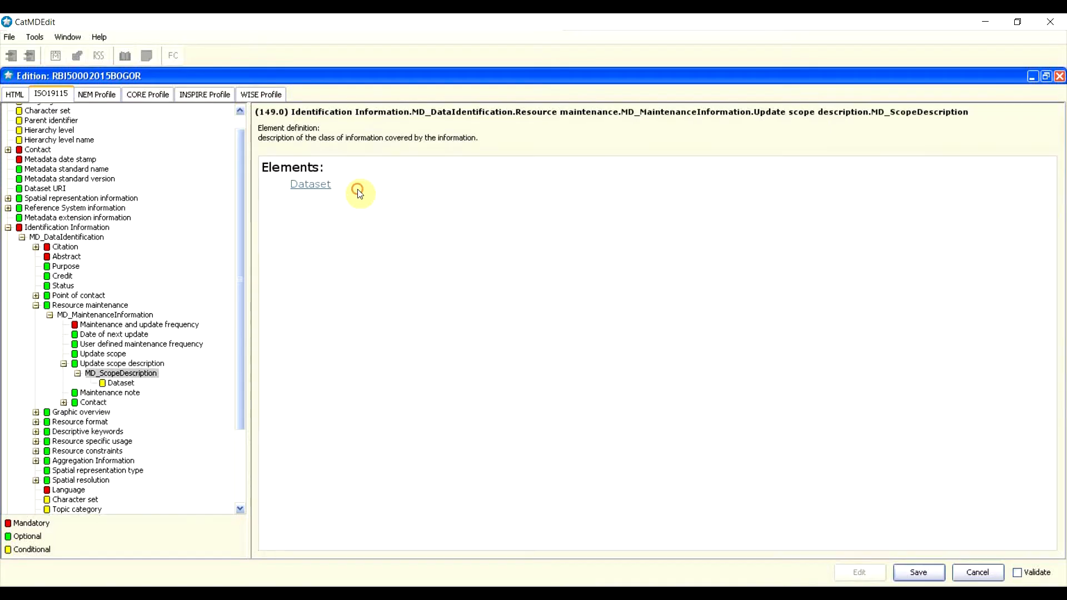
left_click(319, 192)
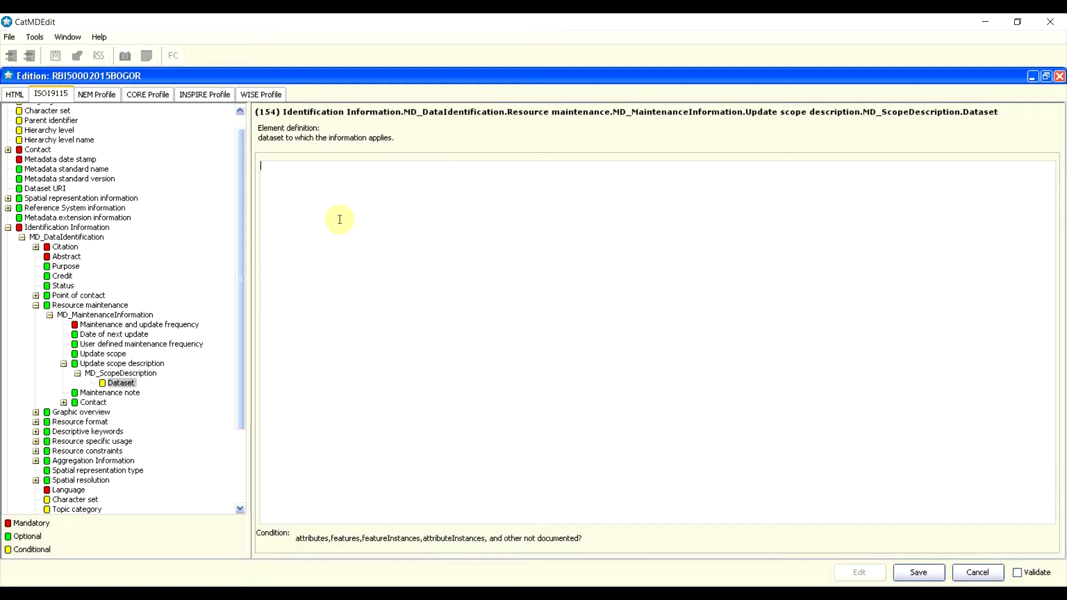
type("Data rupabumi di update untuk")
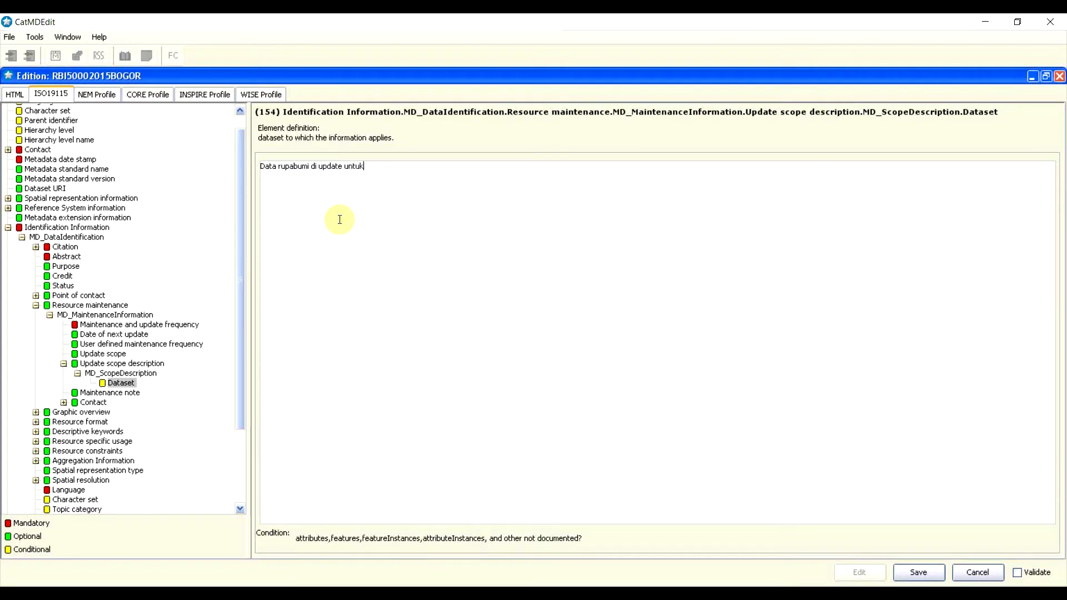
type(" semua dataset")
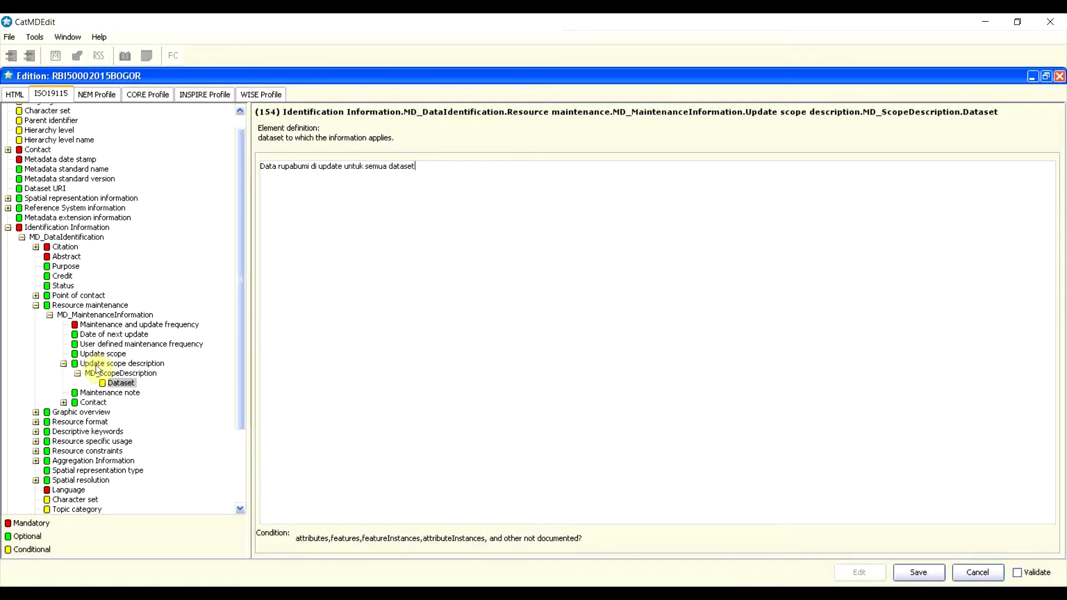
left_click(110, 393)
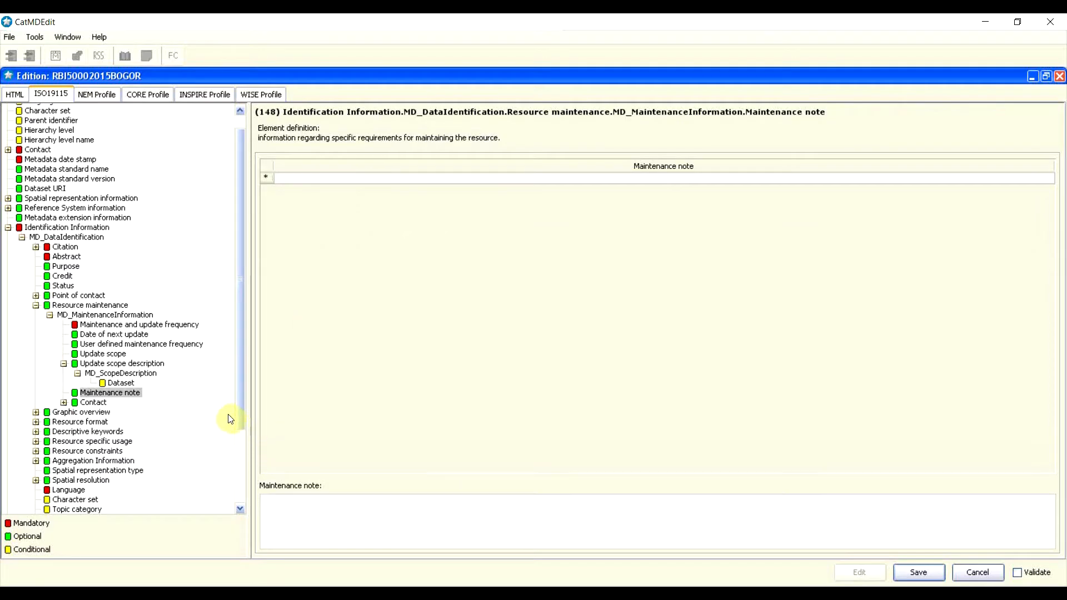
Step: Add a CI_ResponsibleParty under the maintenance Contact, then collapse back to Resource maintenance
left_click(64, 363)
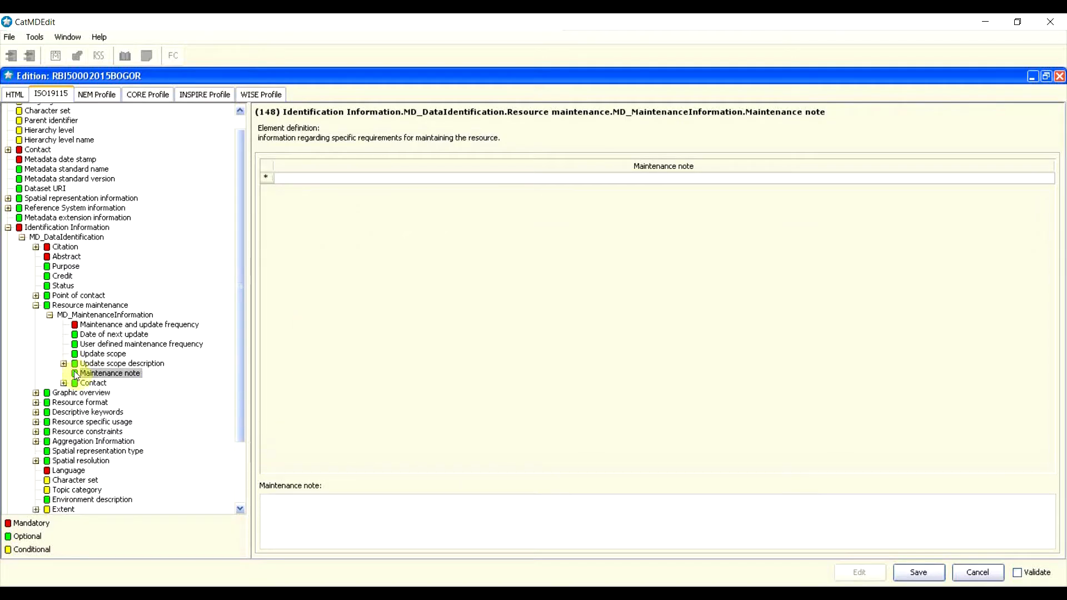
left_click(91, 382)
left_click(362, 188)
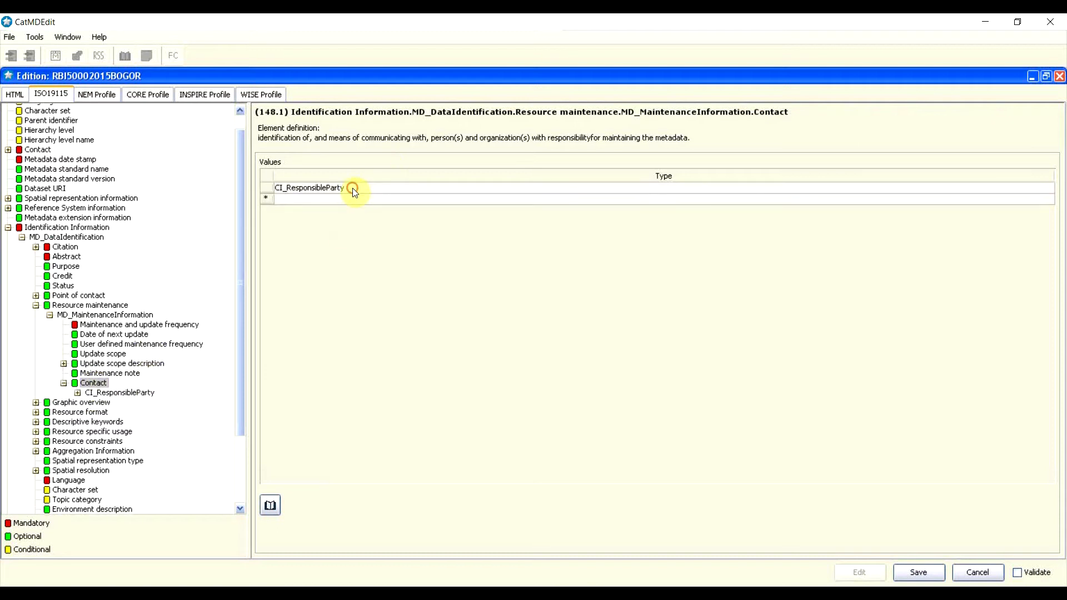
left_click(333, 189)
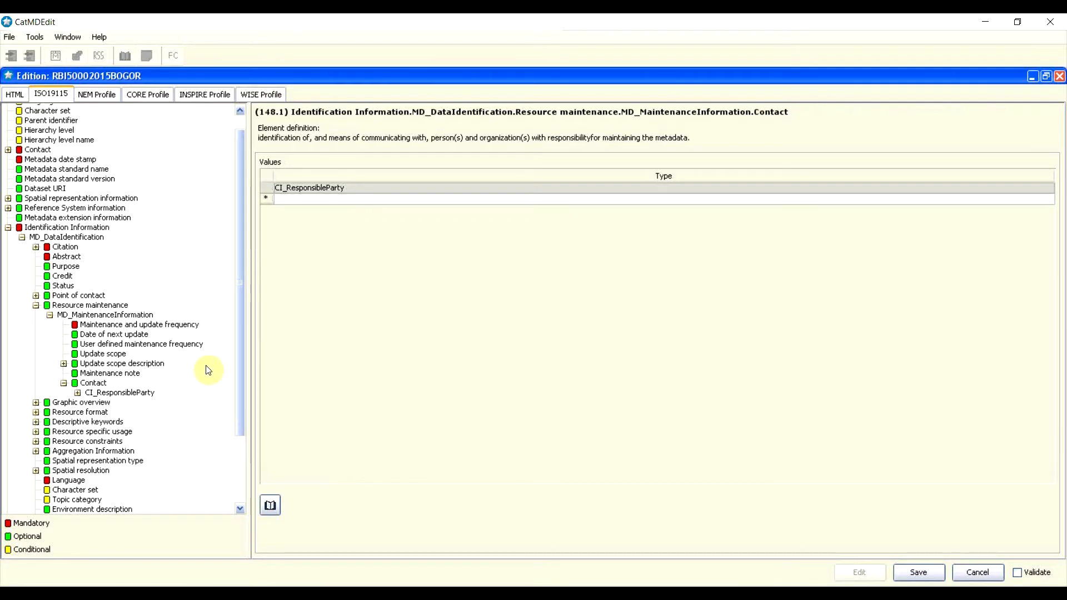
left_click(139, 393)
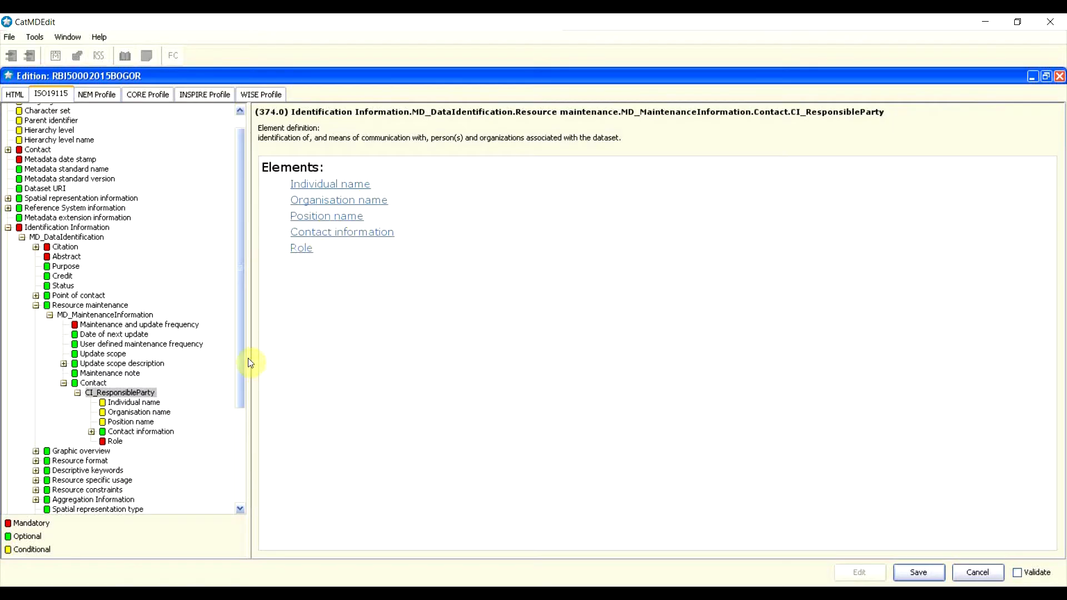
left_click_drag(239, 335, 228, 451)
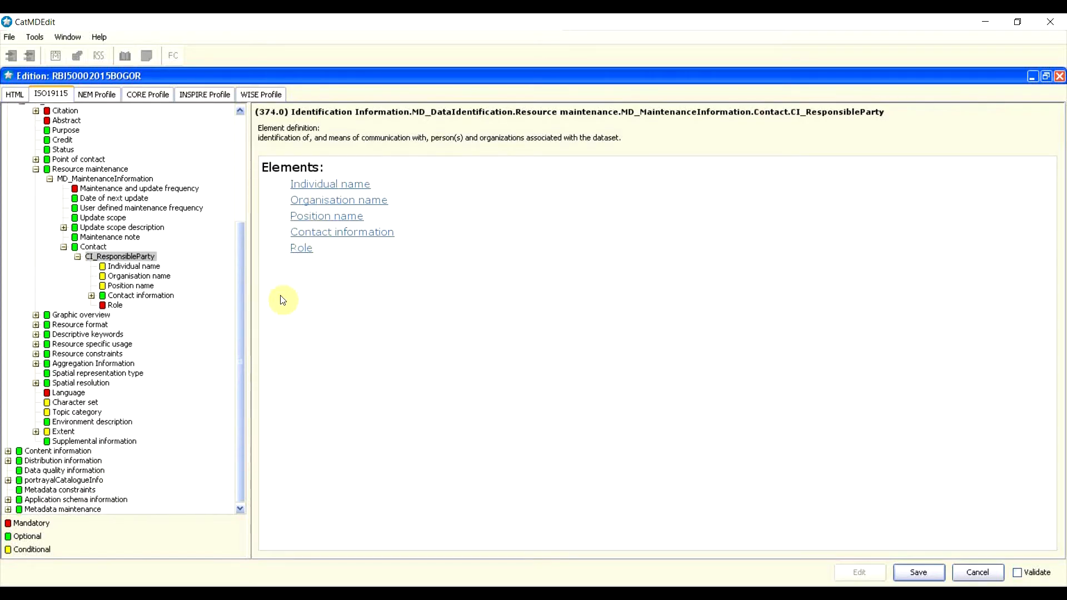
left_click(64, 248)
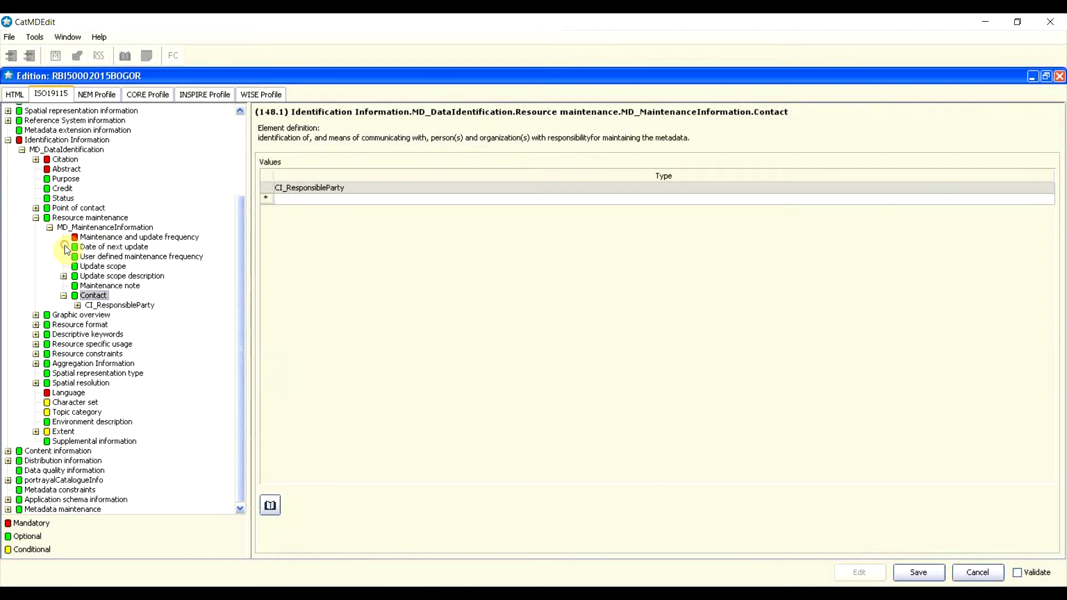
left_click(64, 296)
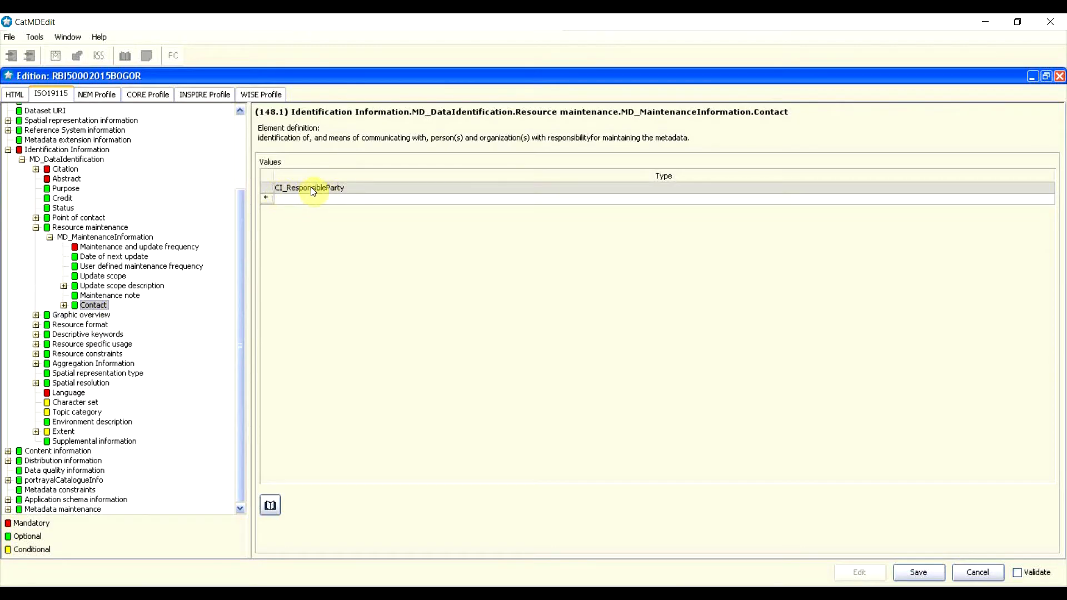
left_click(45, 229)
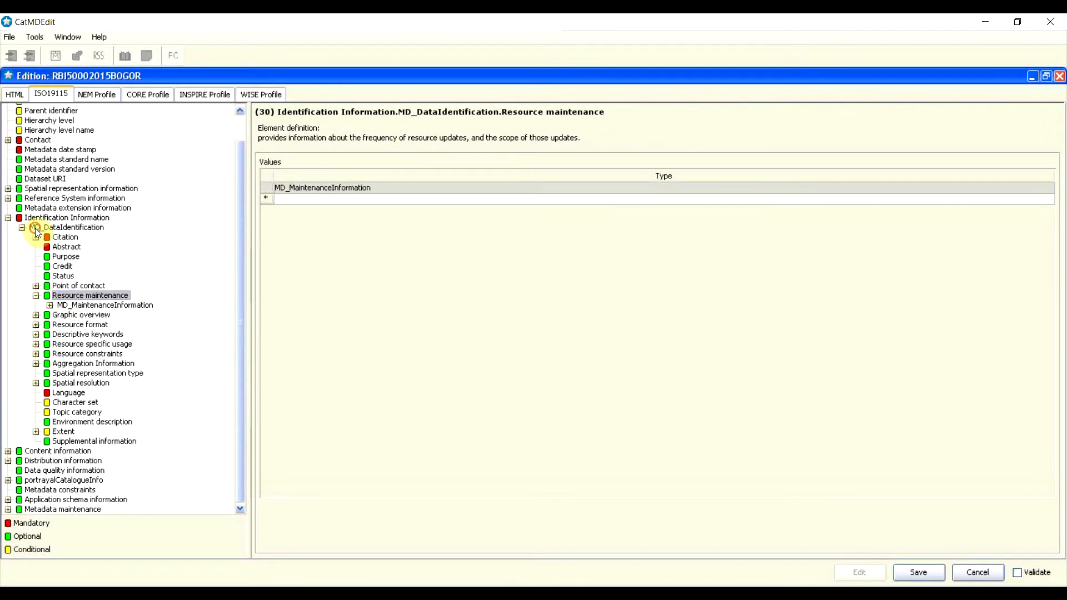
Step: Insert an MD_Format value under Resource format and expand its elements
left_click(36, 296)
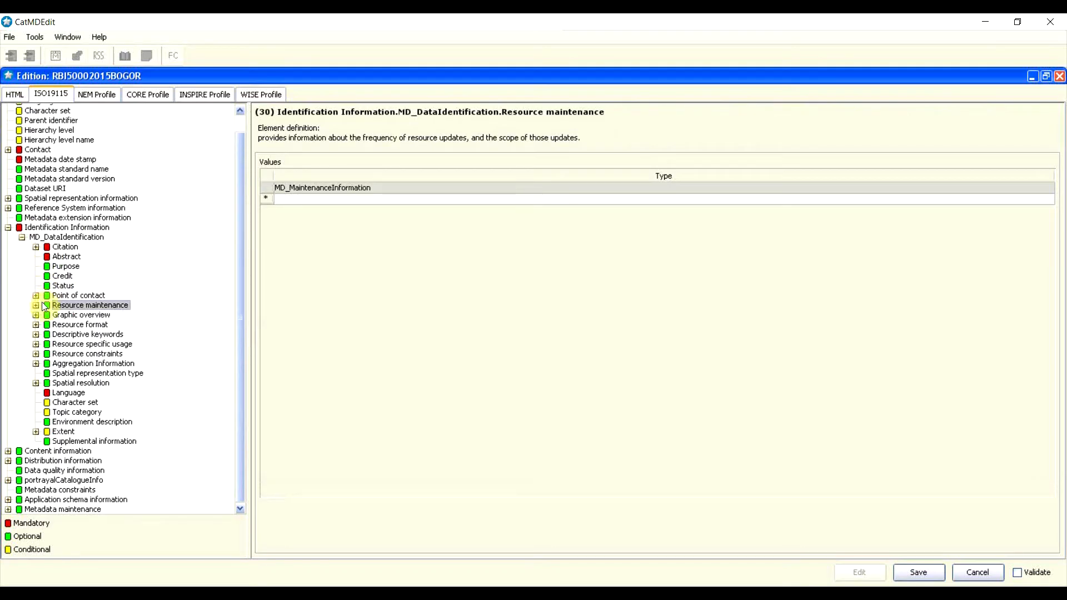
left_click(64, 315)
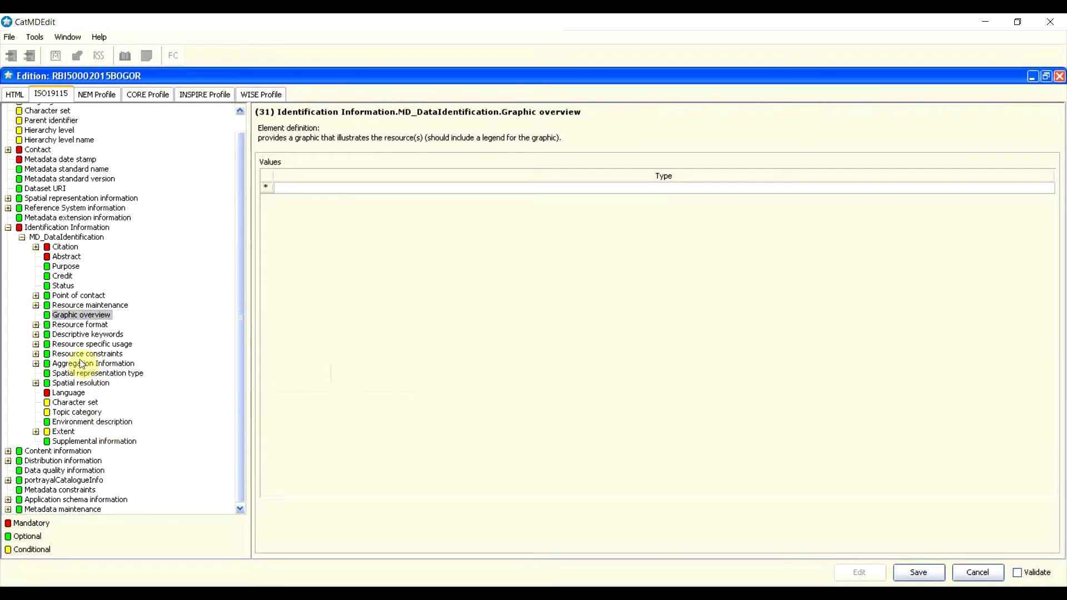
left_click(71, 327)
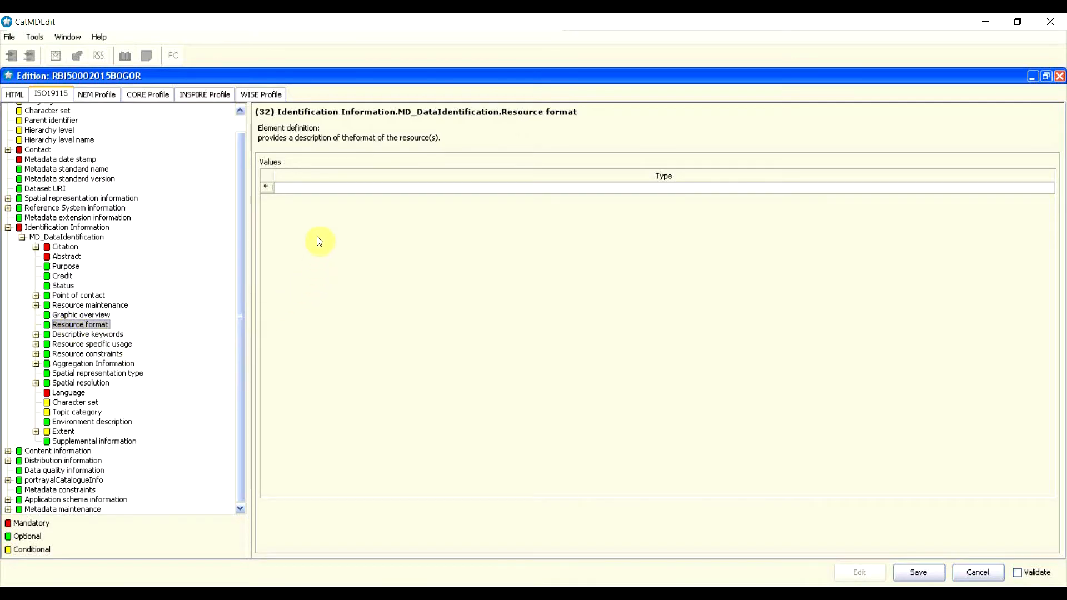
right_click(269, 194)
left_click(284, 184)
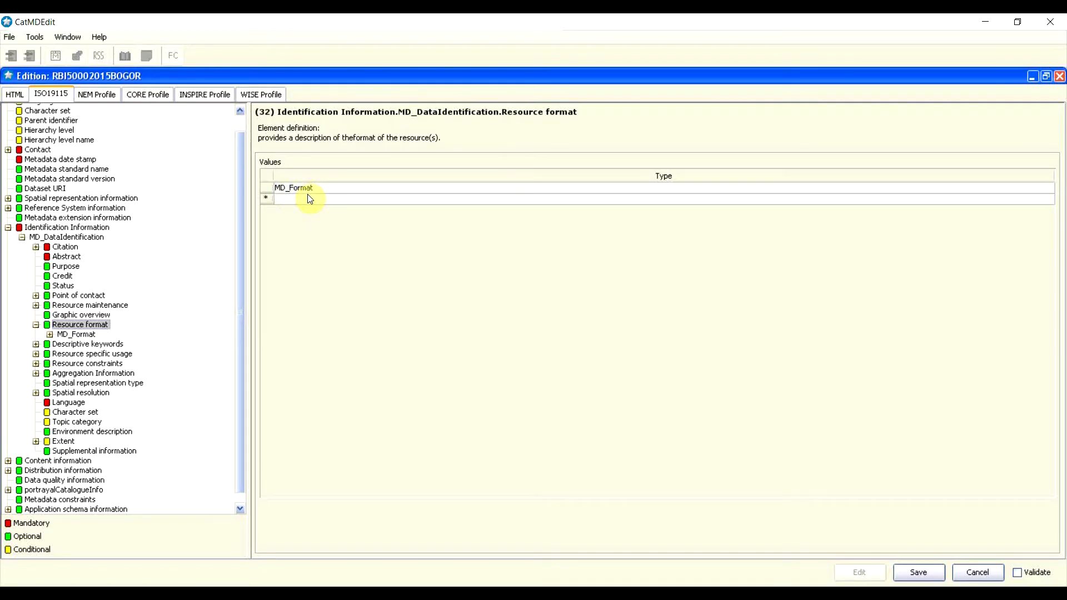
left_click(308, 190)
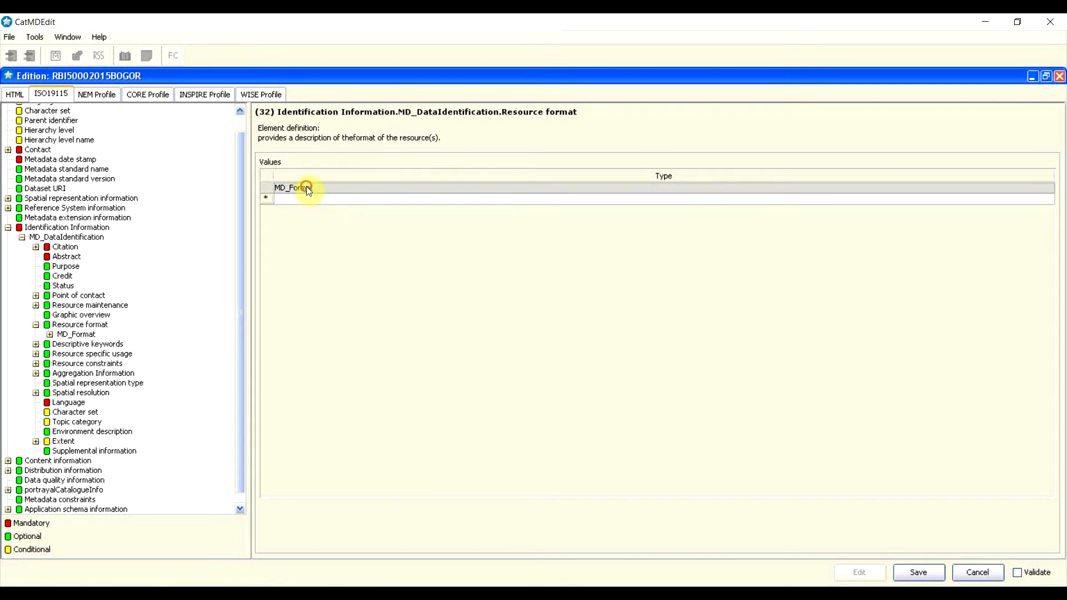
double_click(306, 187)
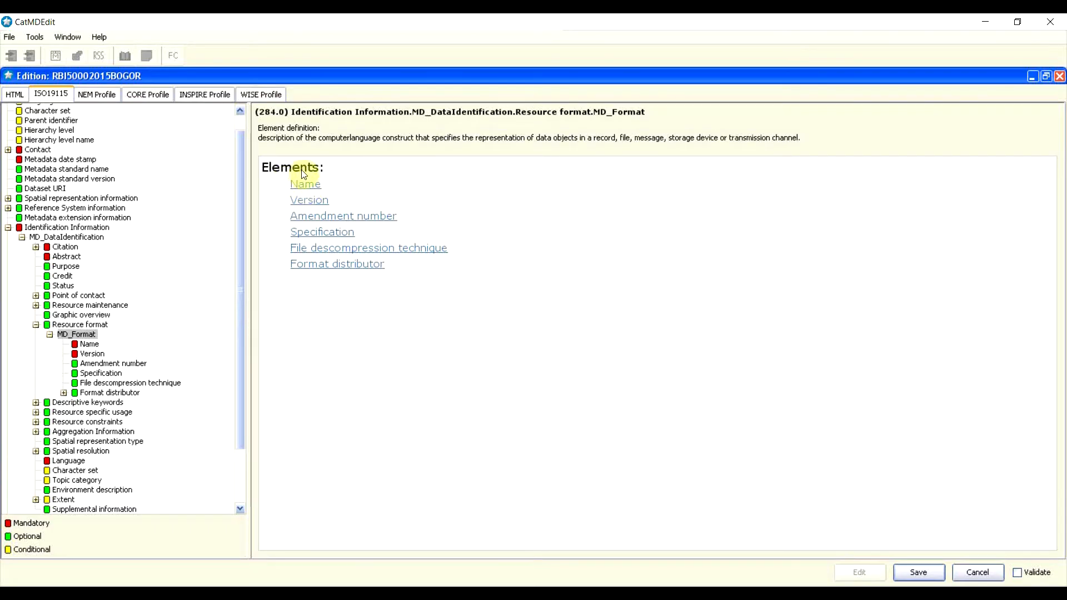
Step: Choose 'SHP - ArcView ShapeFile' as the resource format name
left_click(304, 187)
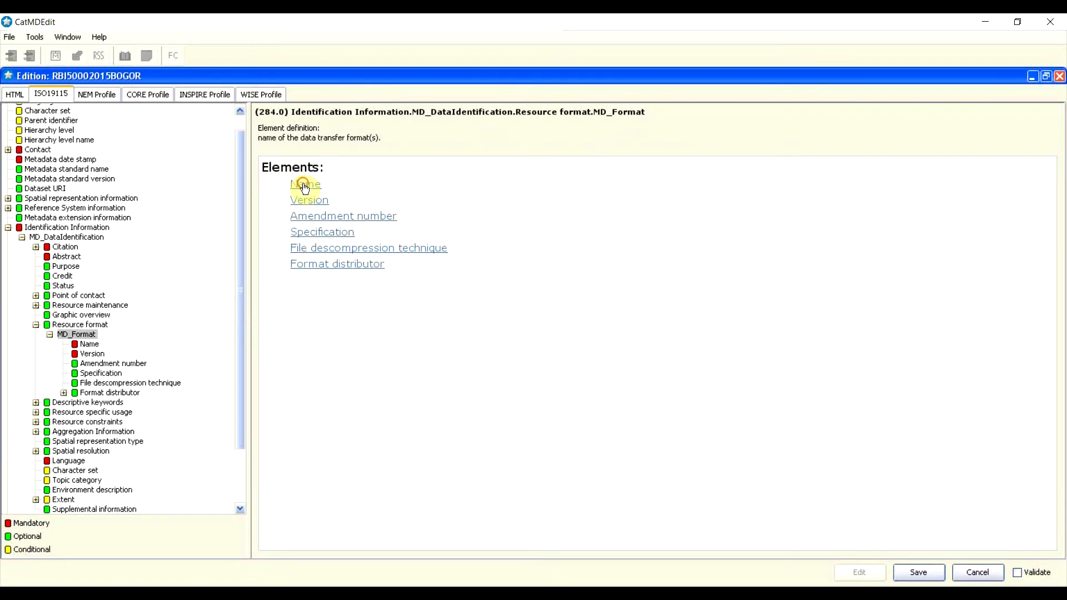
left_click(1047, 168)
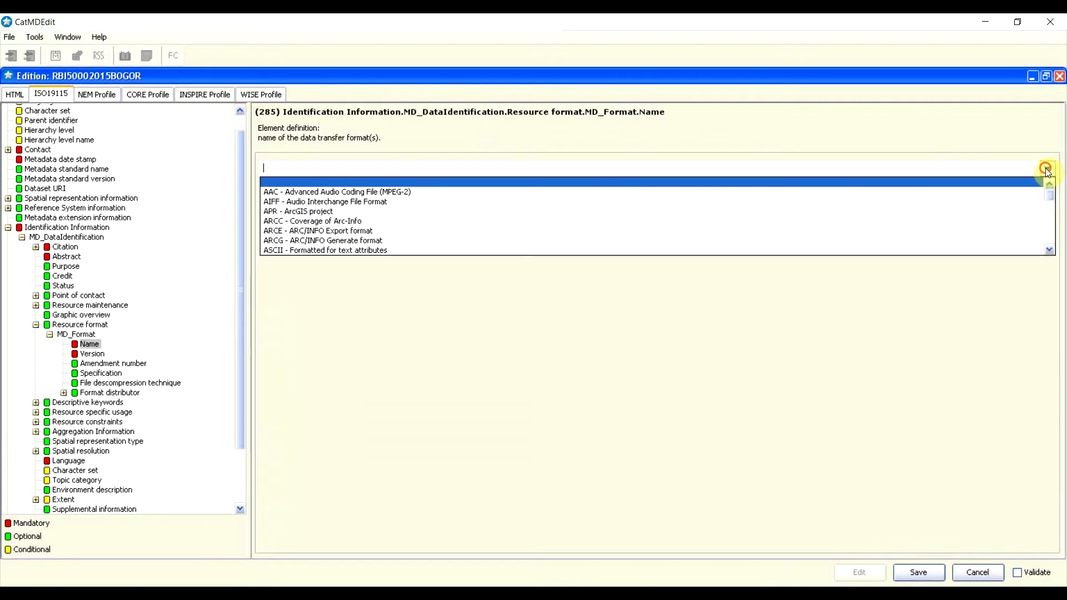
scroll(754, 253, "down", 4)
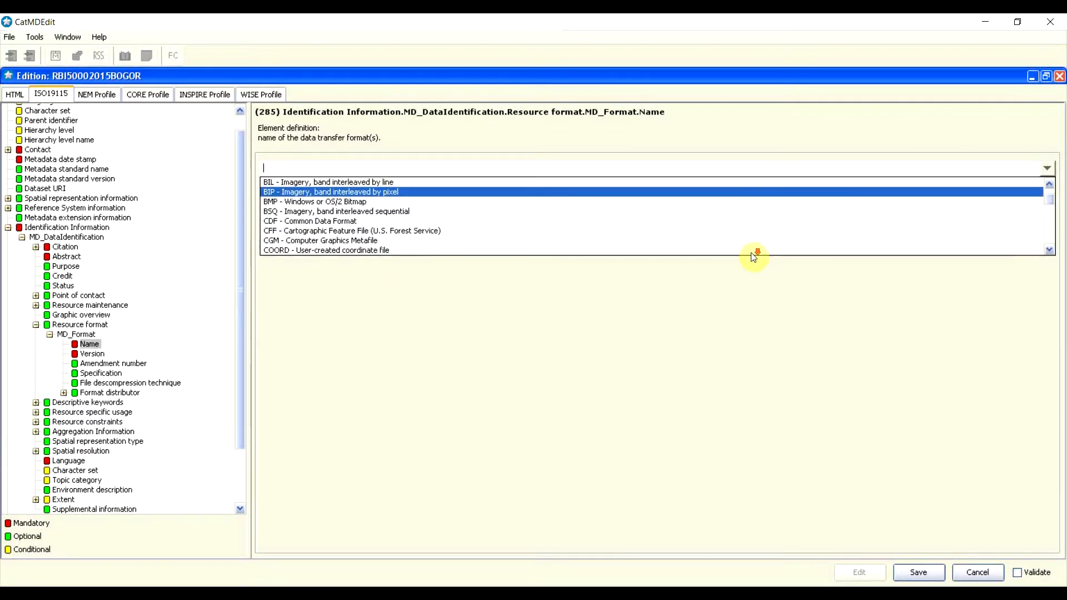
scroll(702, 242, "down", 1)
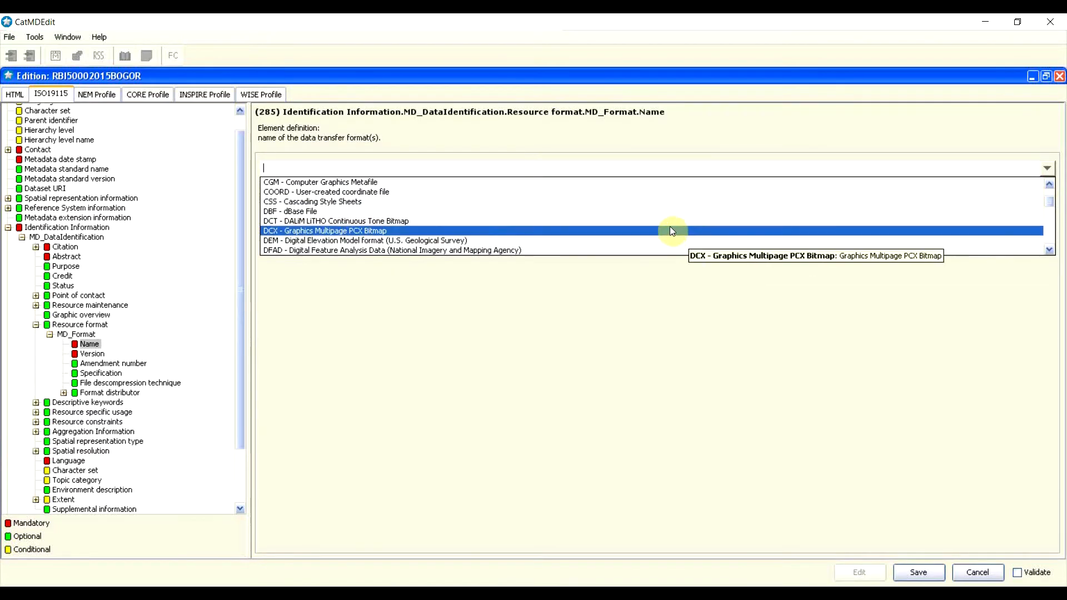
scroll(671, 228, "down", 1)
scroll(672, 230, "down", 1)
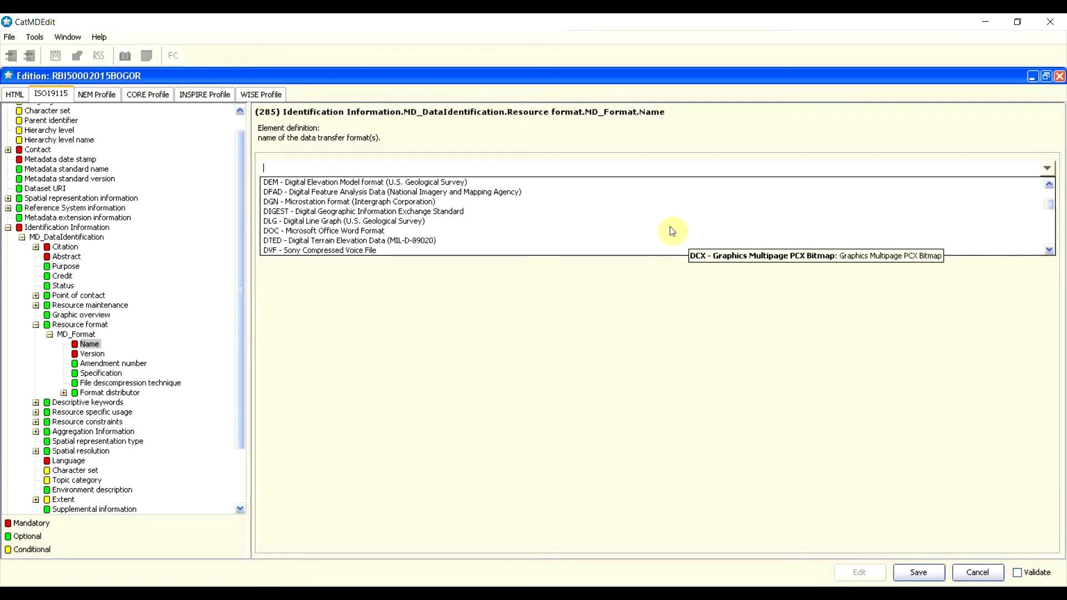
scroll(663, 248, "down", 2)
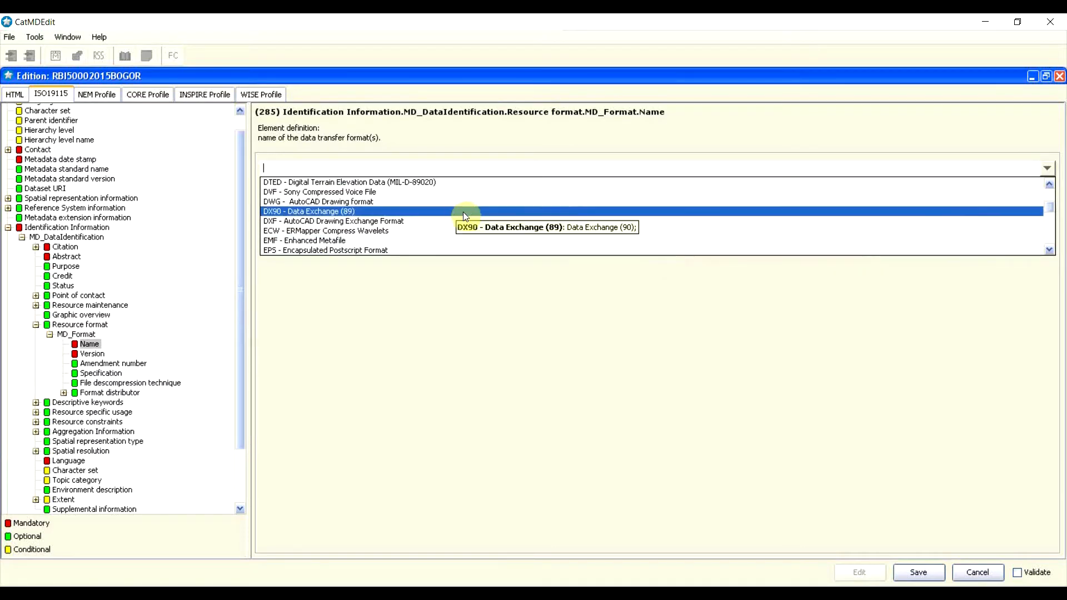
scroll(468, 222, "down", 1)
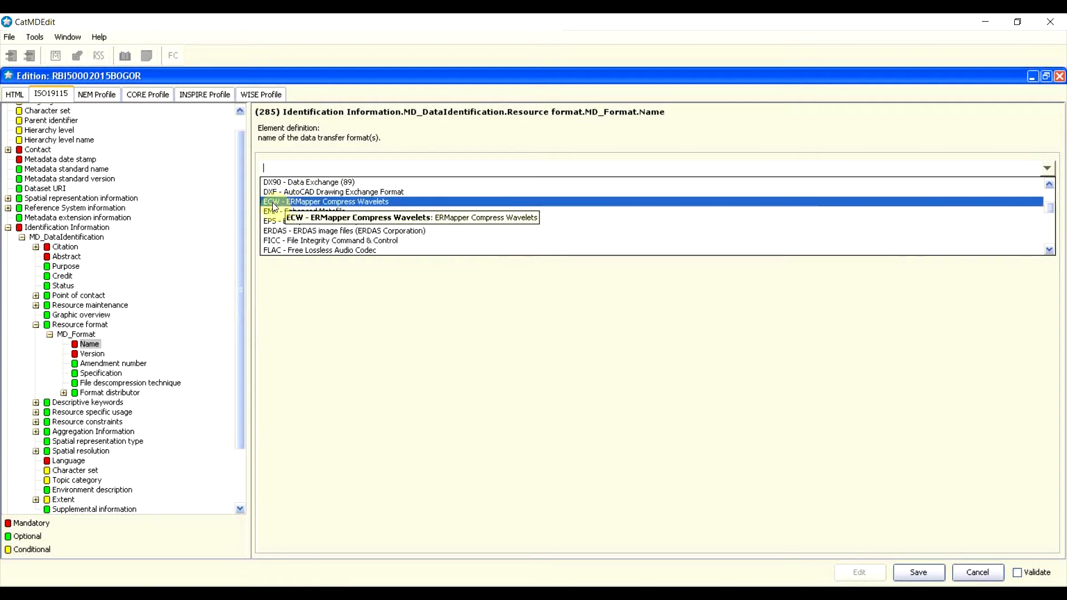
scroll(384, 236, "down", 3)
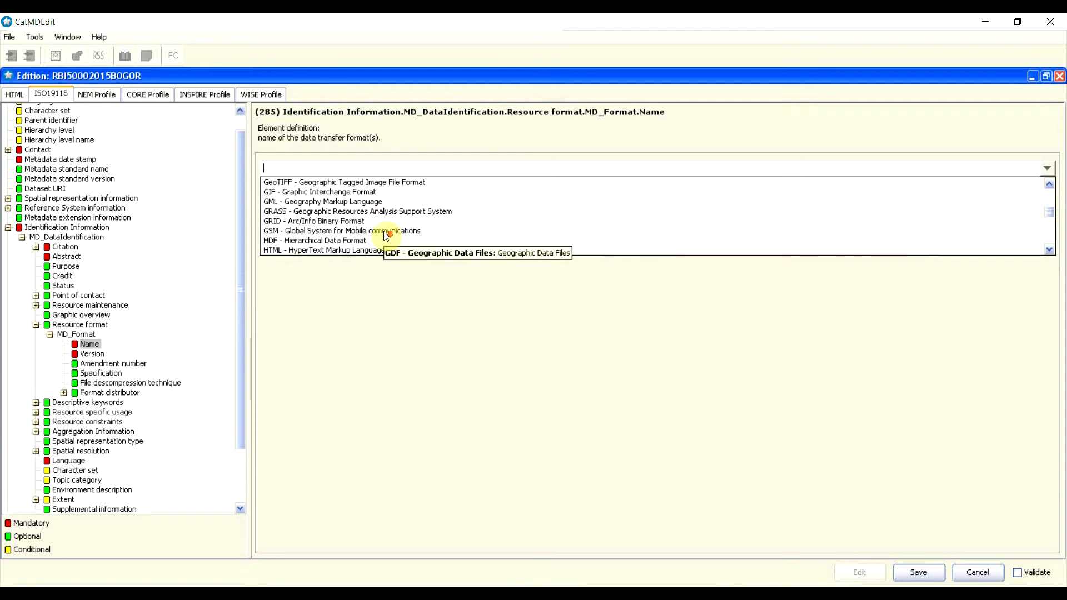
scroll(386, 235, "down", 2)
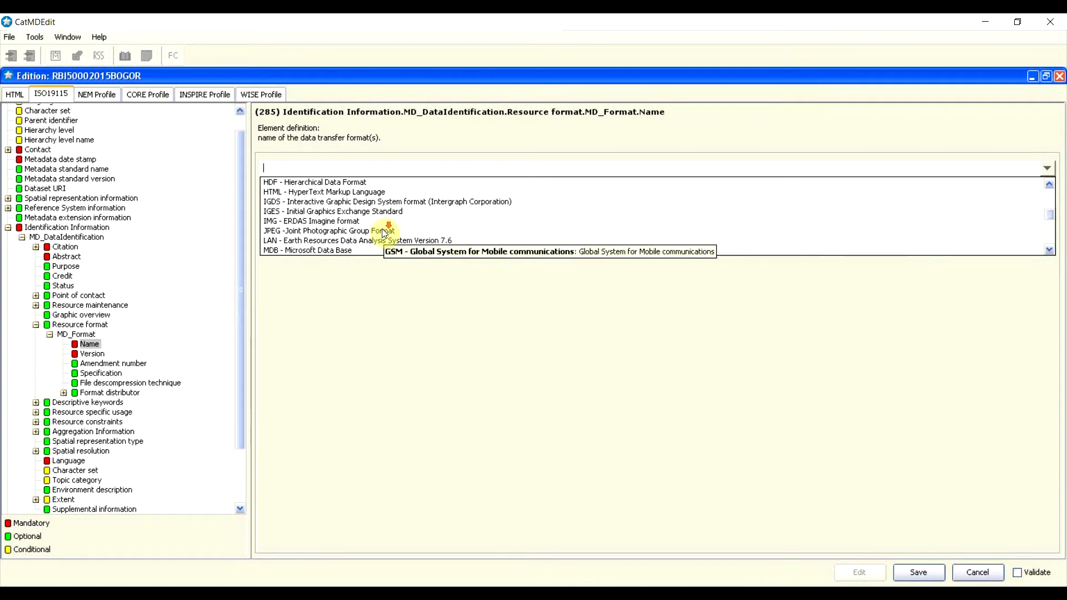
scroll(385, 234, "down", 5)
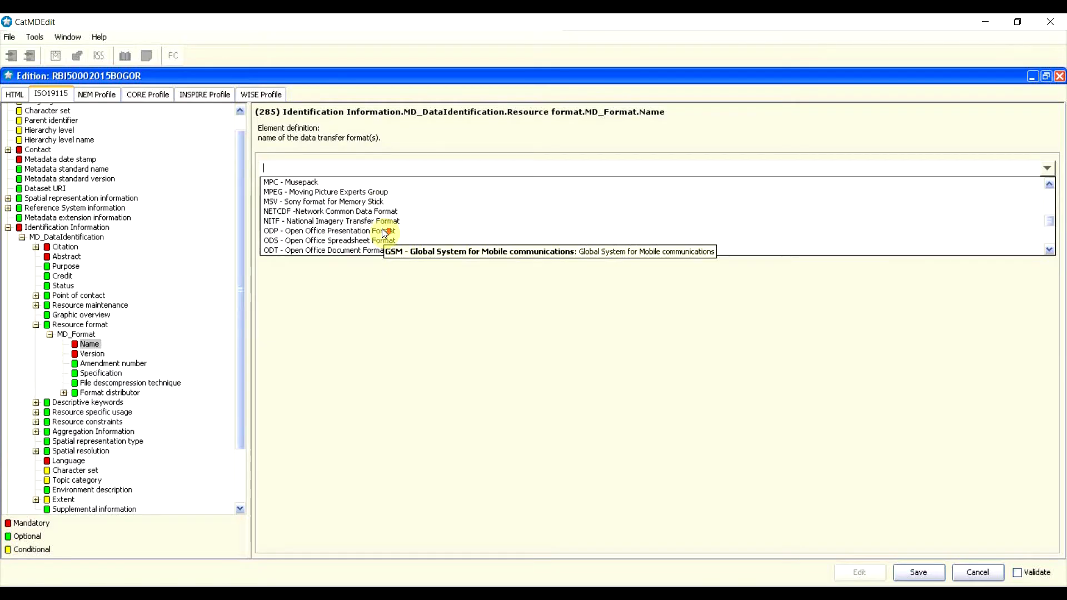
scroll(383, 232, "up", 7)
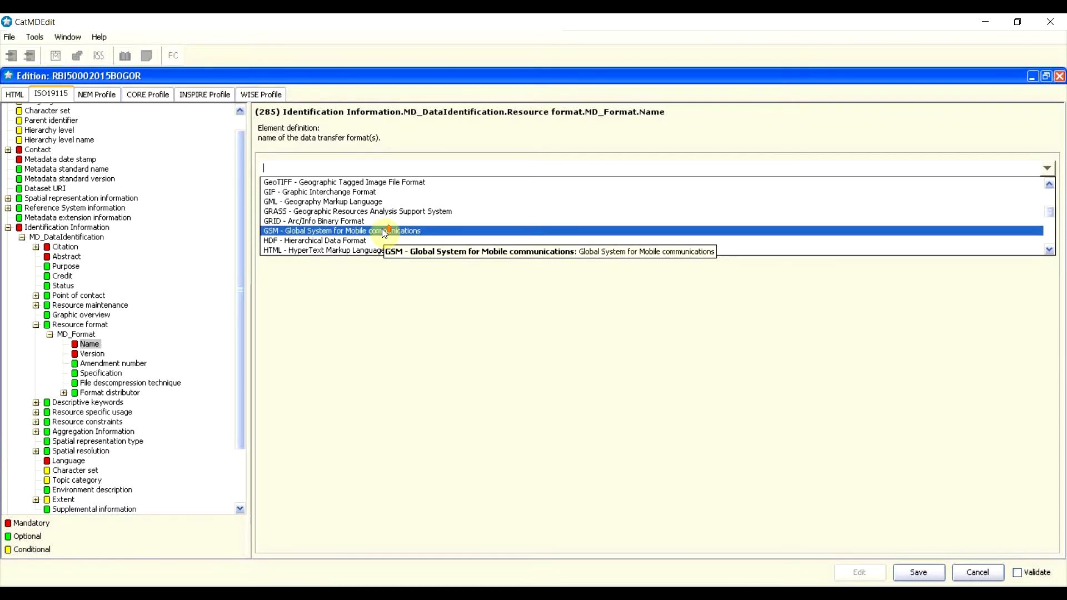
scroll(385, 234, "up", 1)
scroll(384, 233, "up", 1)
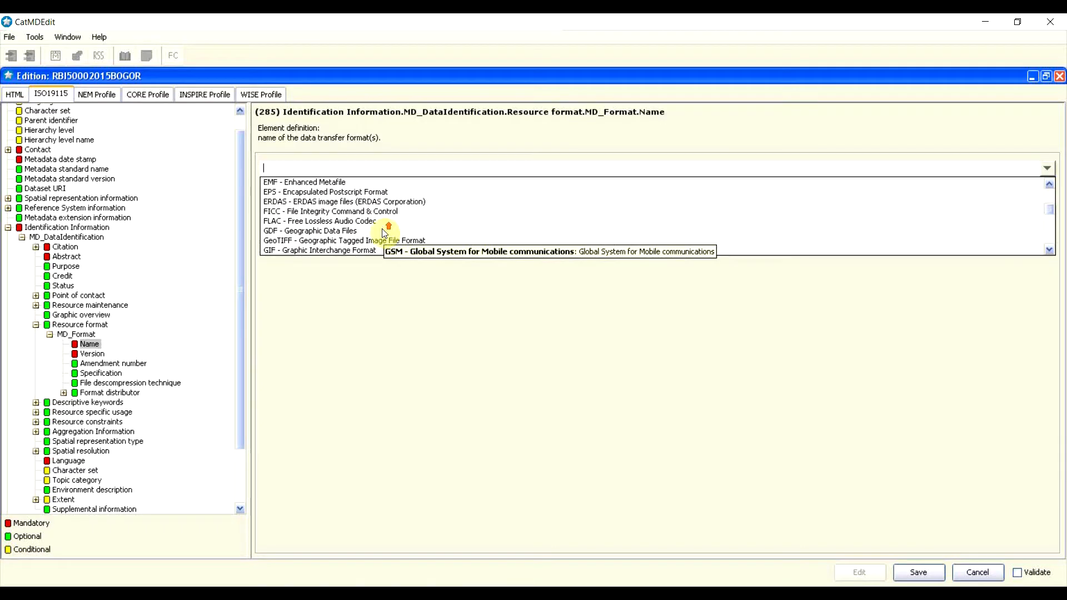
scroll(384, 232, "down", 1)
scroll(384, 232, "down", 1)
scroll(384, 233, "down", 5)
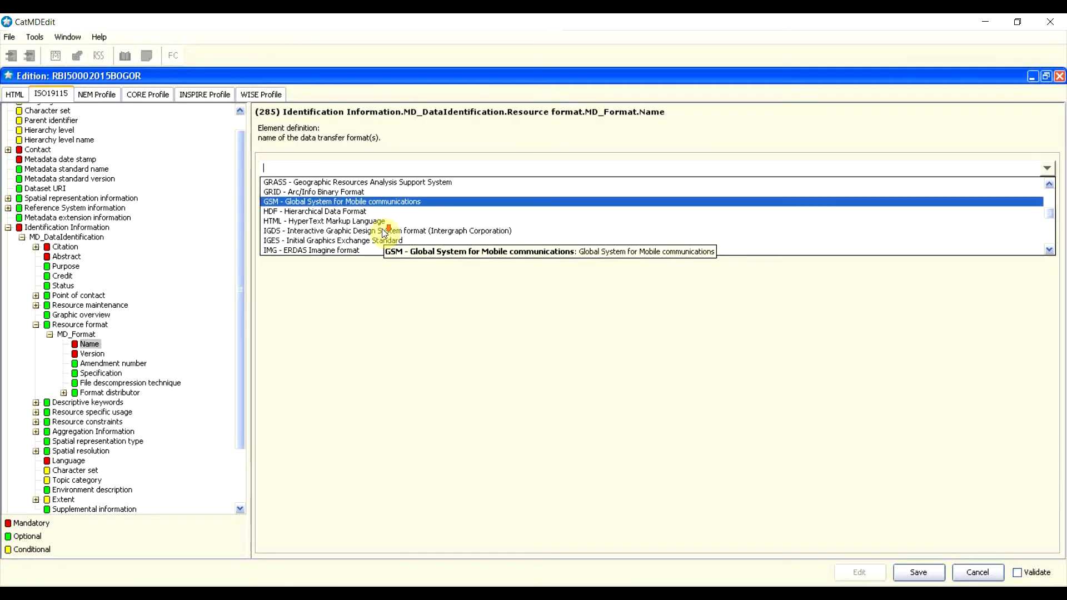
scroll(383, 232, "down", 5)
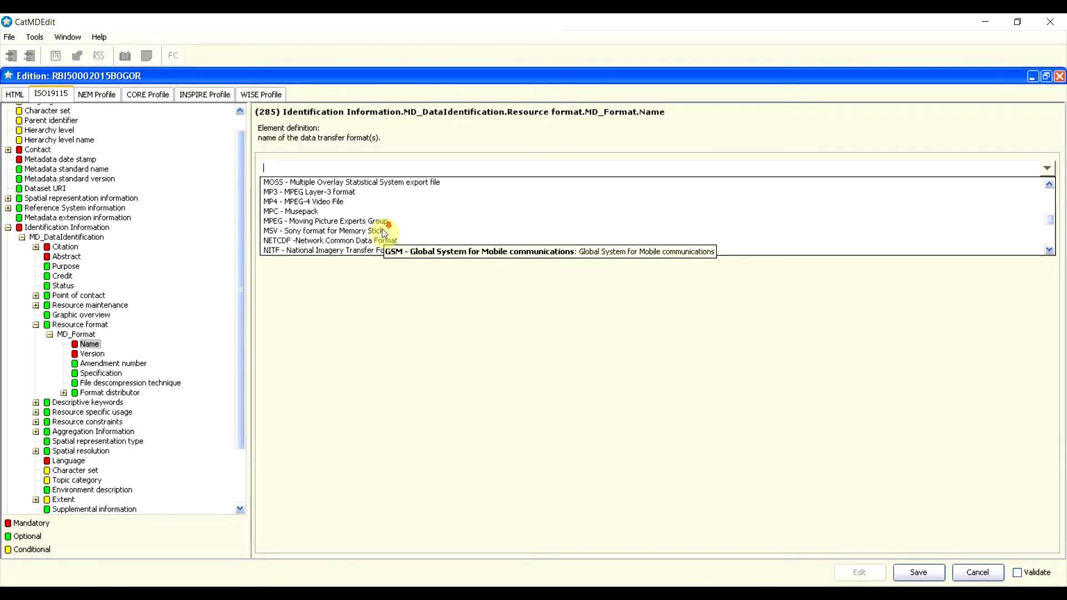
scroll(383, 232, "down", 5)
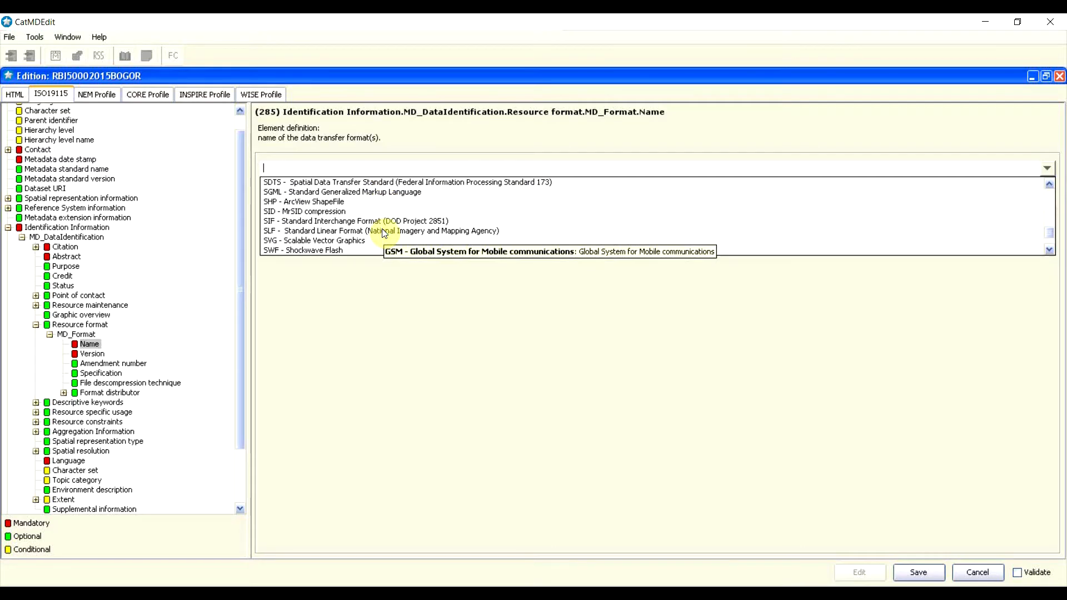
scroll(383, 232, "down", 2)
scroll(383, 232, "up", 1)
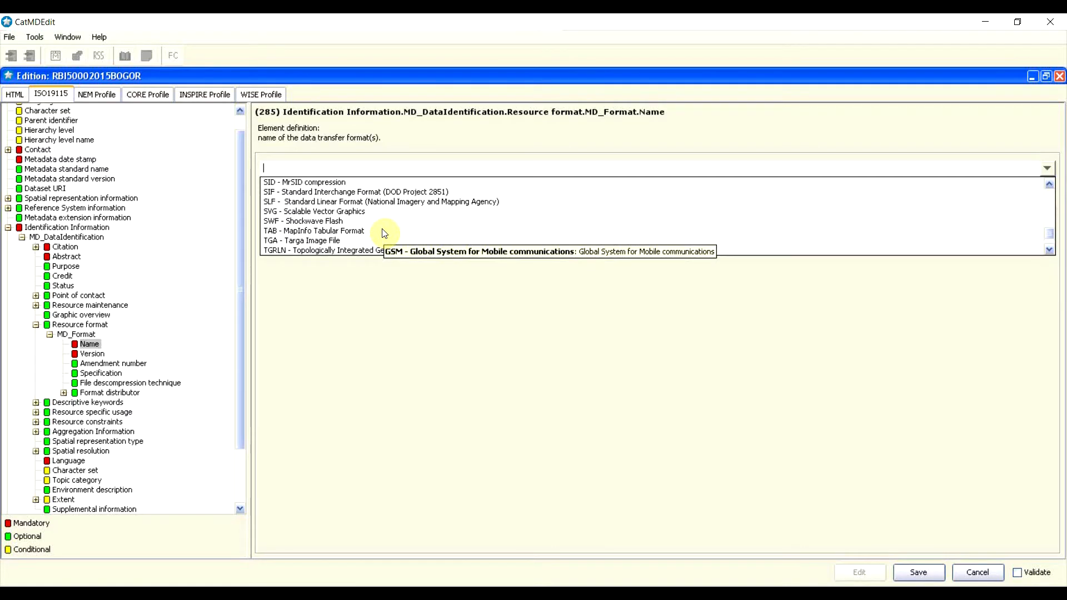
scroll(349, 218, "up", 1)
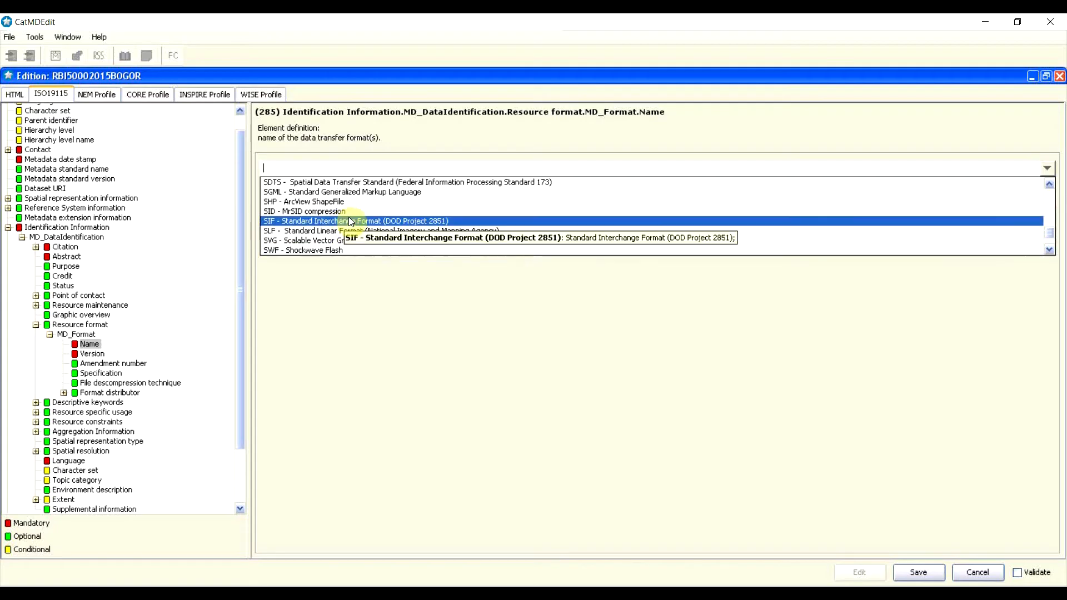
left_click(271, 203)
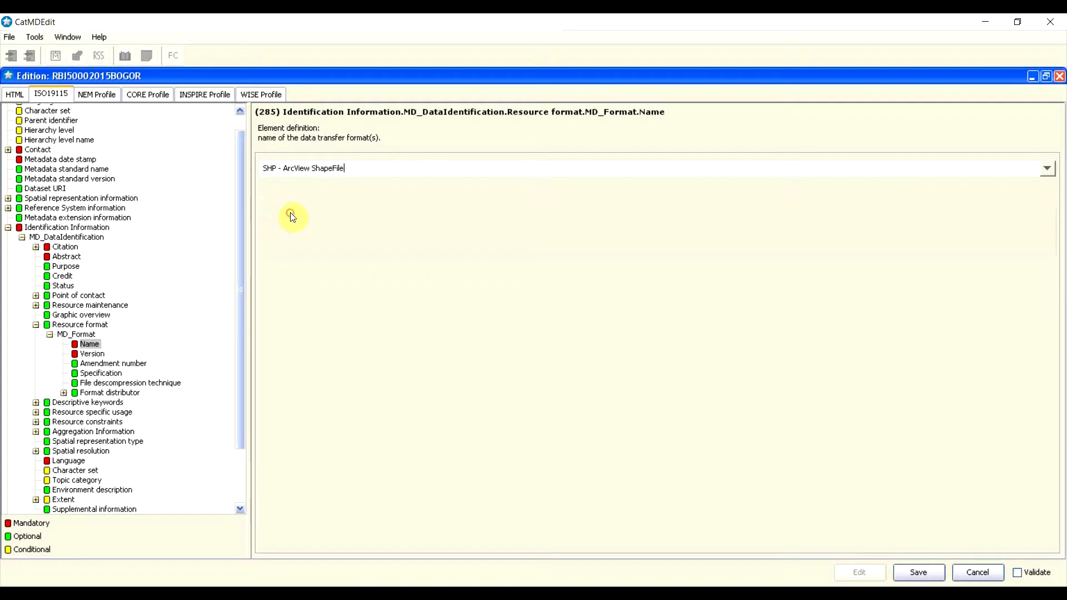
left_click(96, 354)
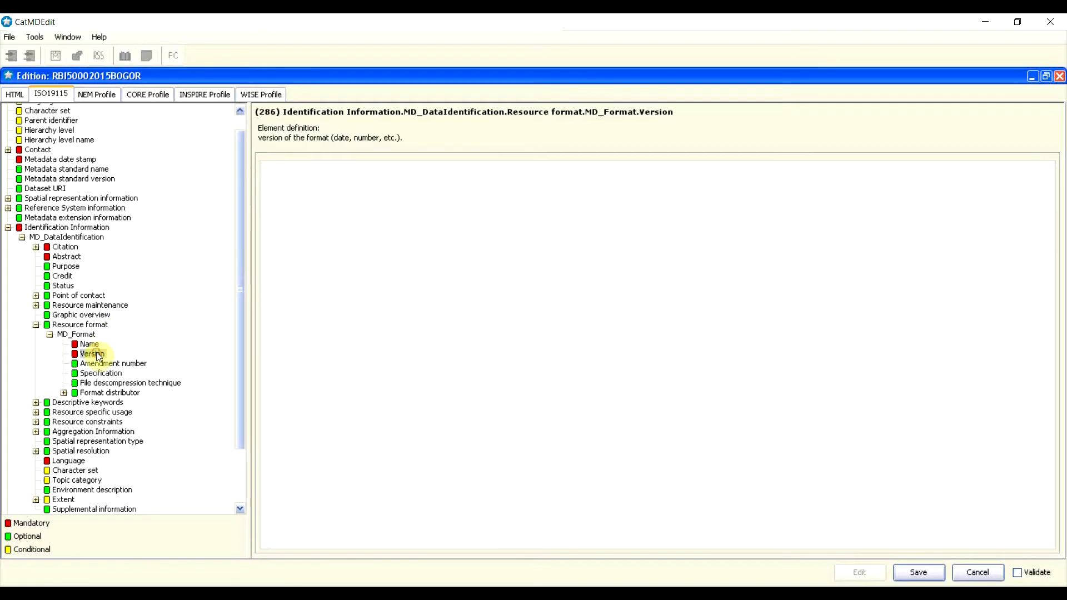
Step: Leave the format Version empty and insert an MD_Keywords entry under Descriptive keywords
left_click(351, 258)
left_click(35, 325)
left_click(35, 324)
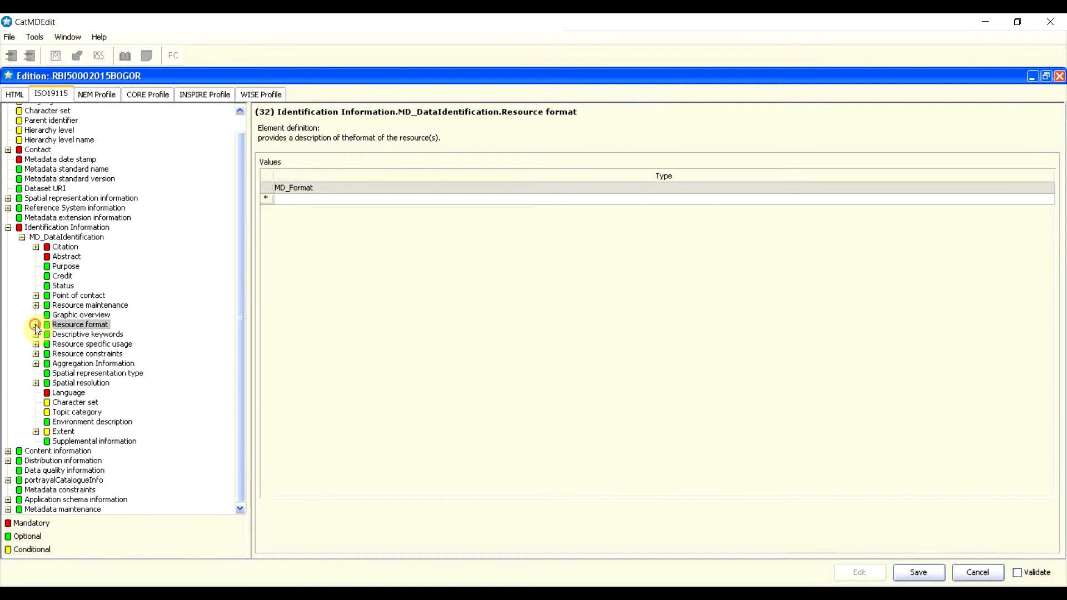
left_click(75, 341)
left_click(75, 336)
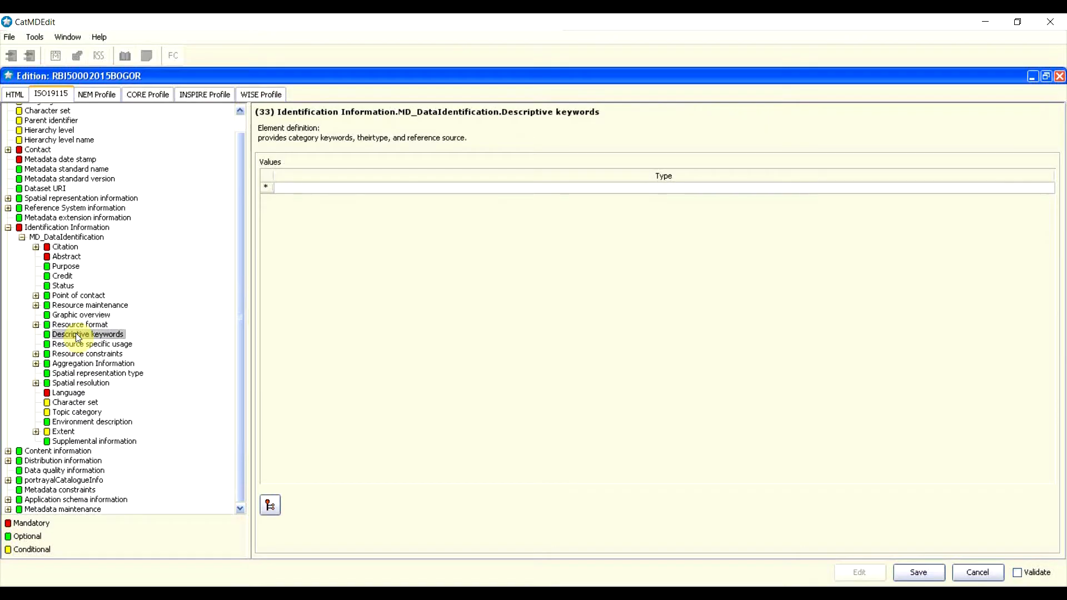
left_click(262, 188)
left_click(275, 184)
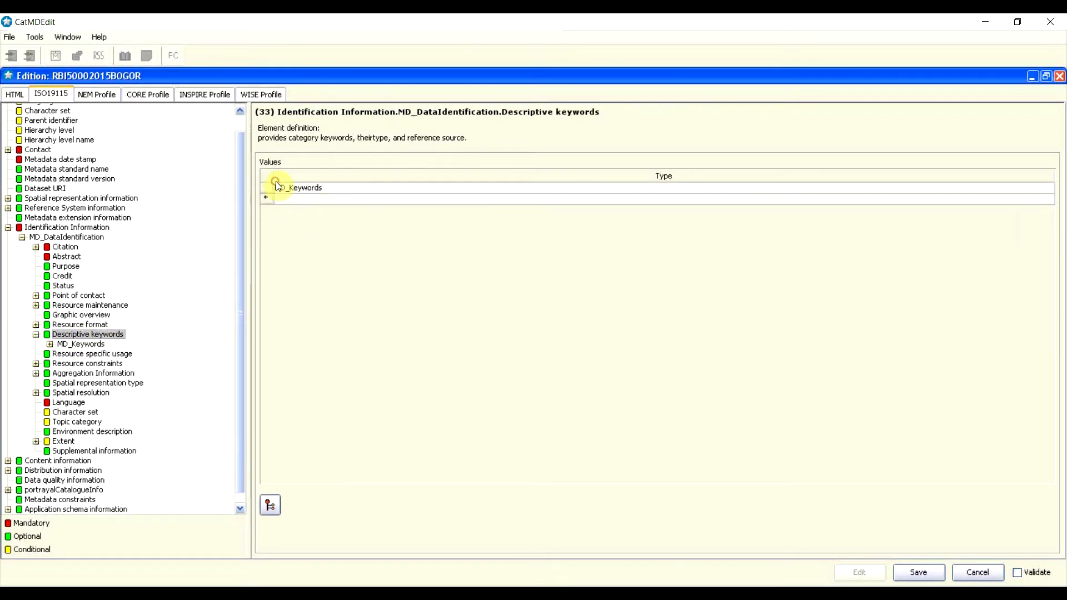
double_click(312, 189)
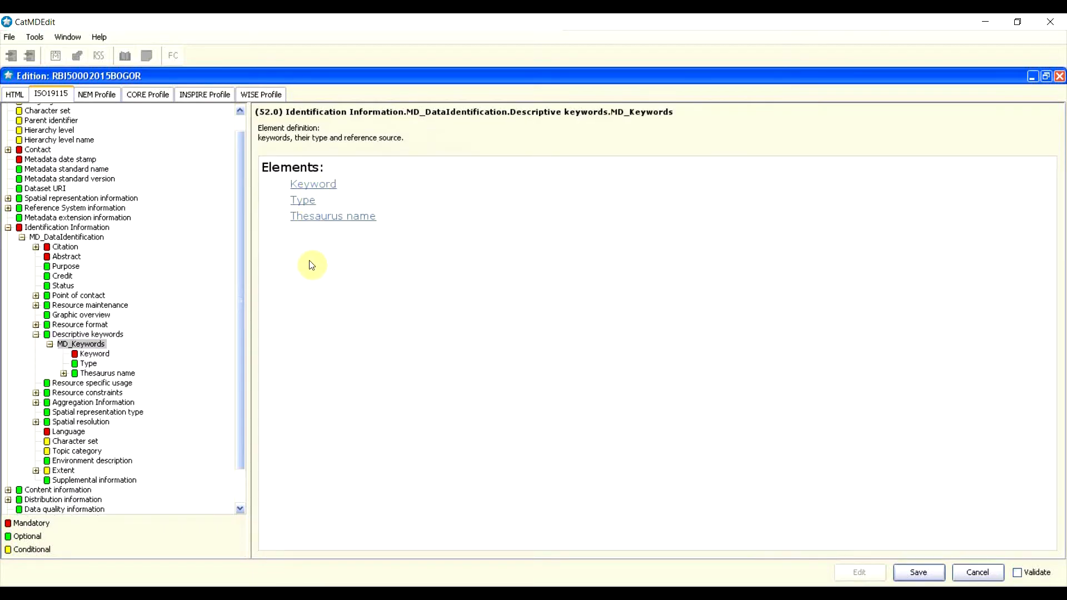
Step: Add a keyword row reading 'RBI' to the MD_Keywords entry
left_click(330, 186)
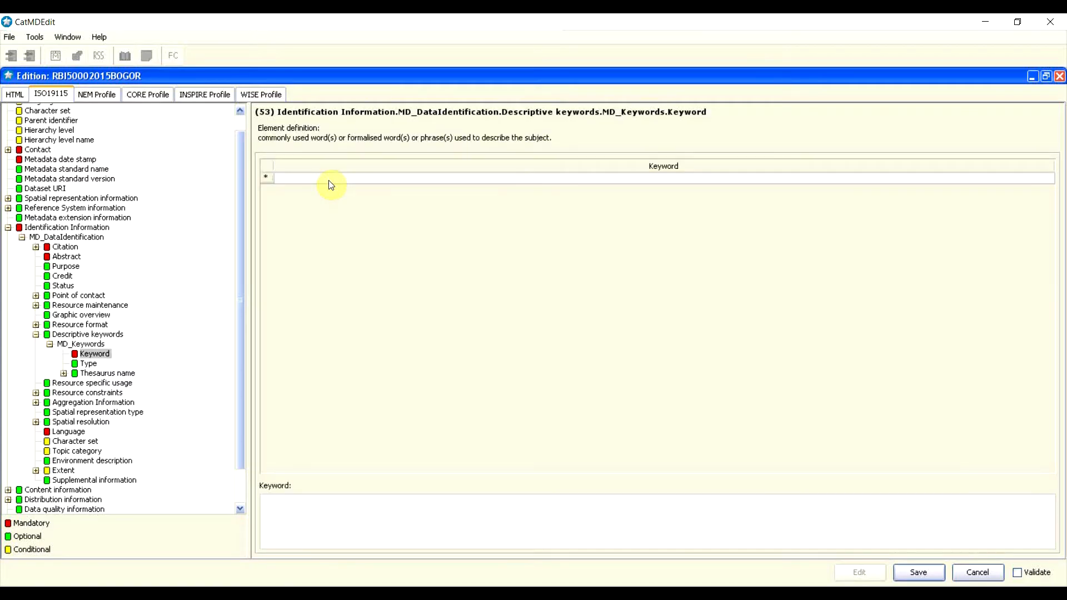
right_click(268, 182)
left_click(282, 169)
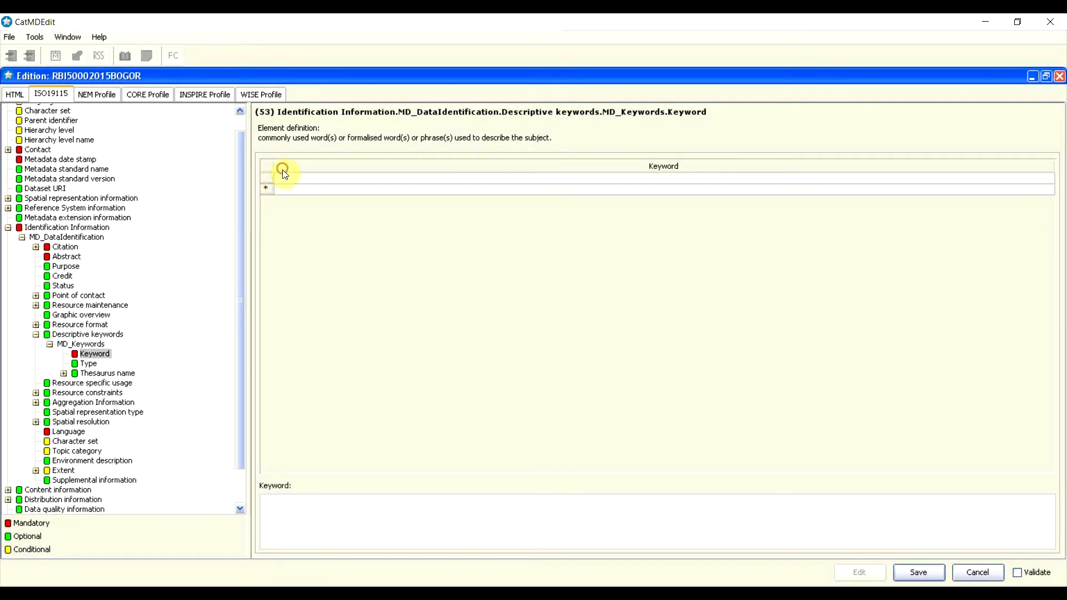
left_click(302, 178)
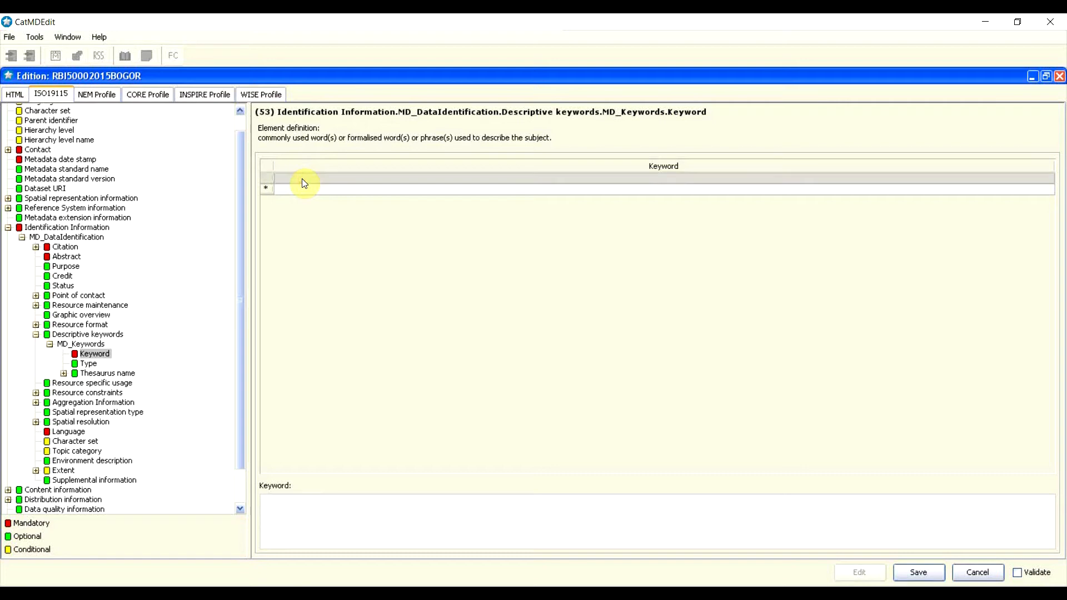
left_click(286, 500)
type("RBI")
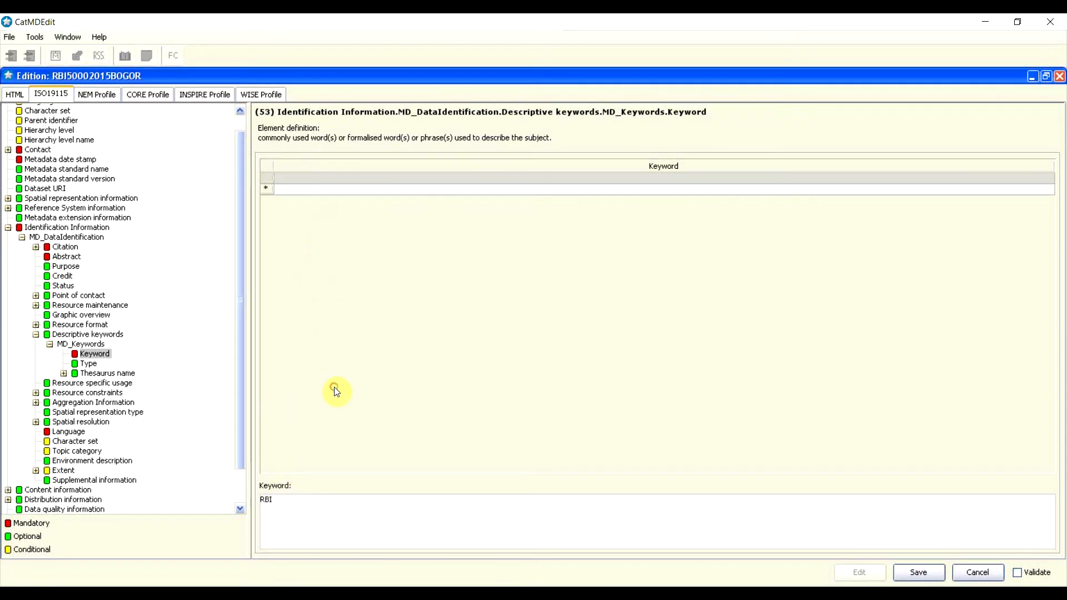
left_click(89, 365)
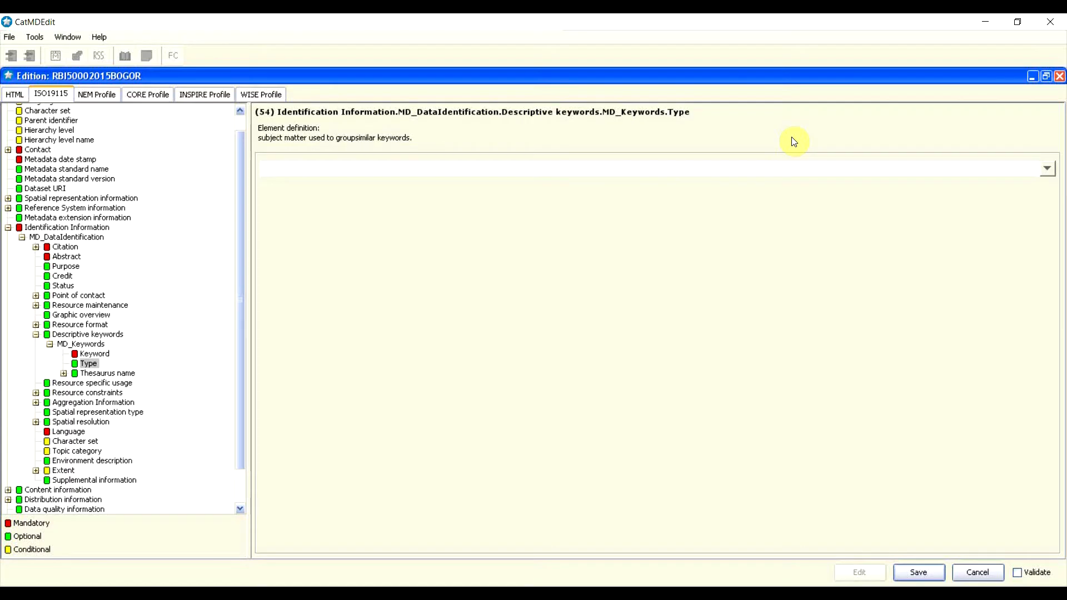
Step: Choose 'theme' from the keyword Type list
left_click(1047, 169)
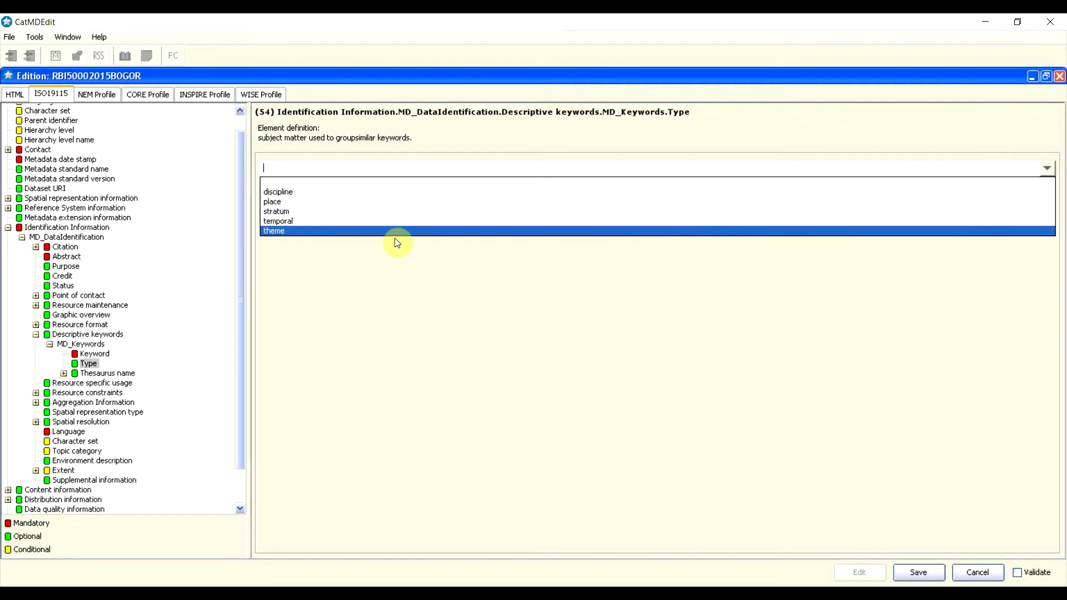
left_click(312, 231)
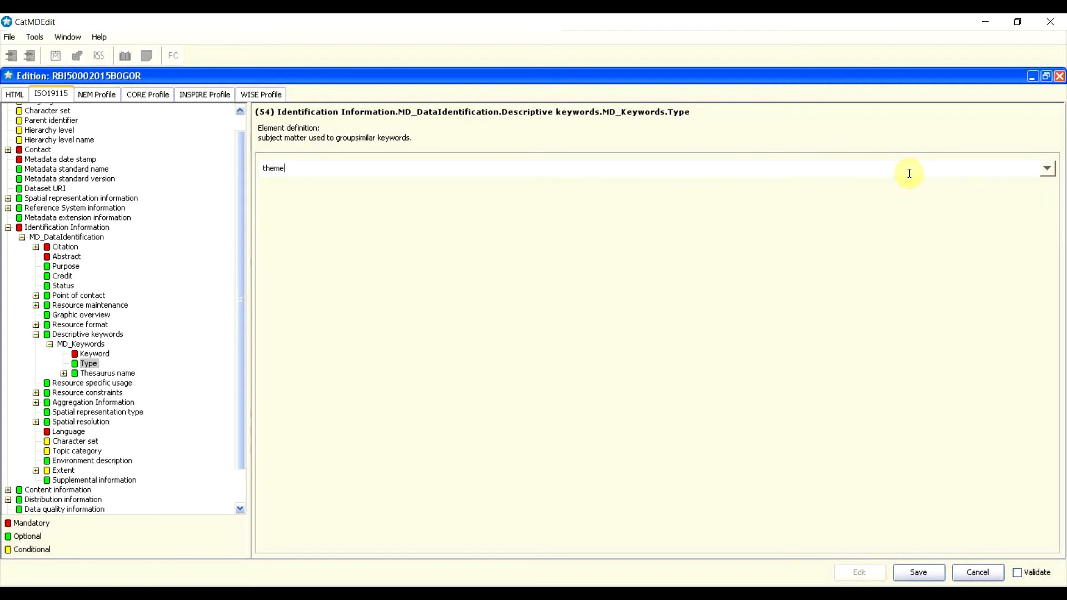
left_click(1047, 169)
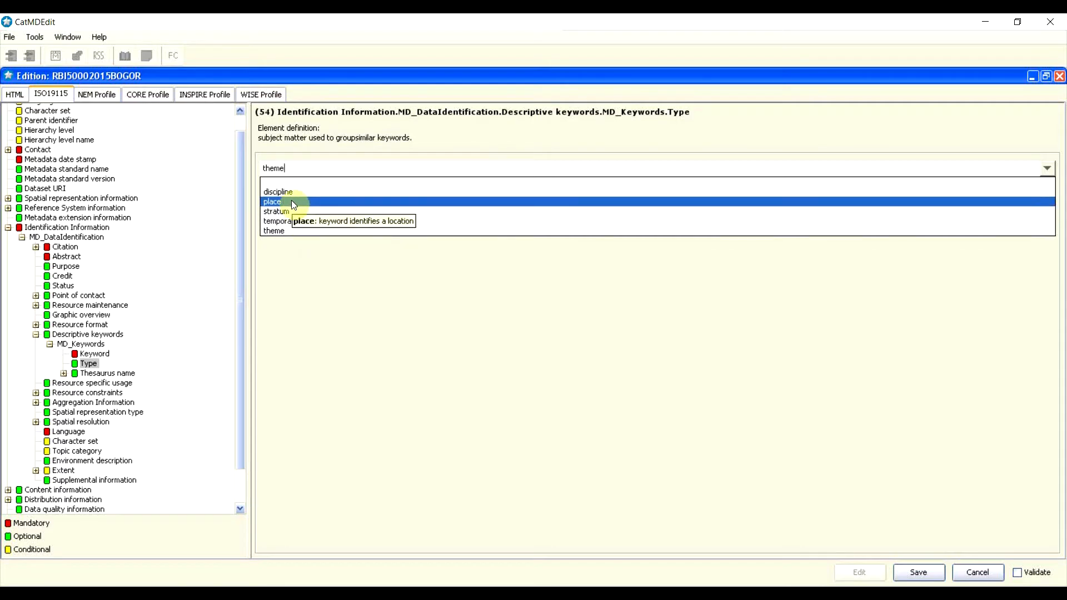
left_click(324, 249)
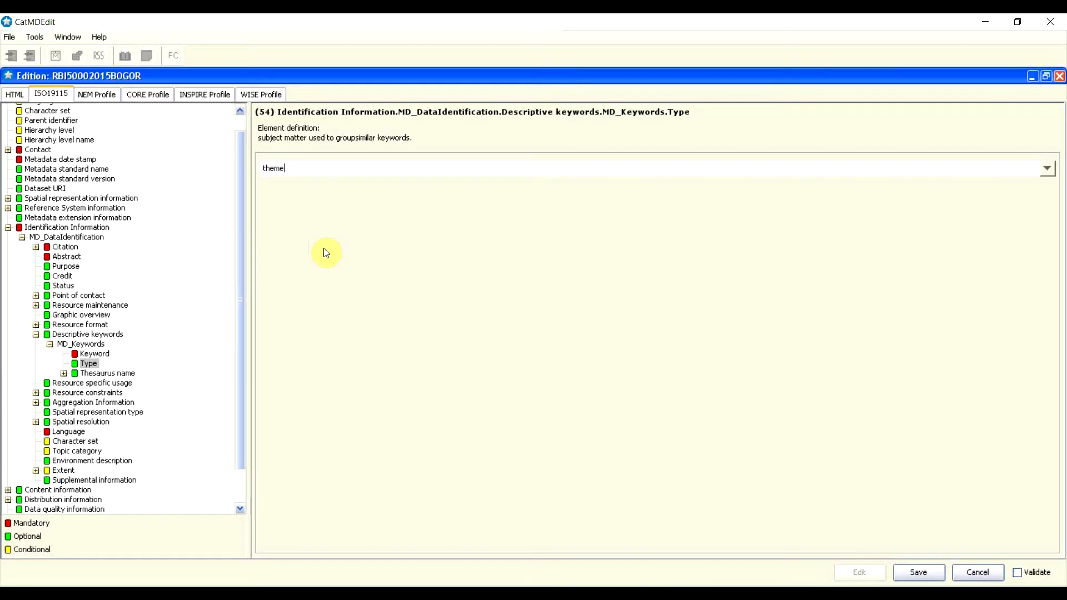
left_click(1047, 168)
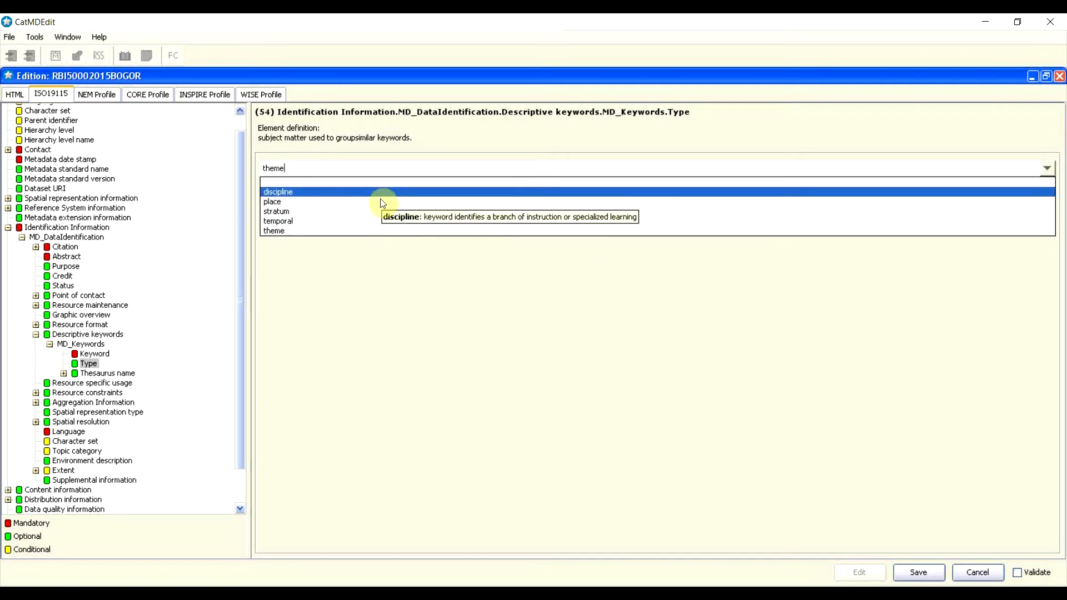
left_click(389, 231)
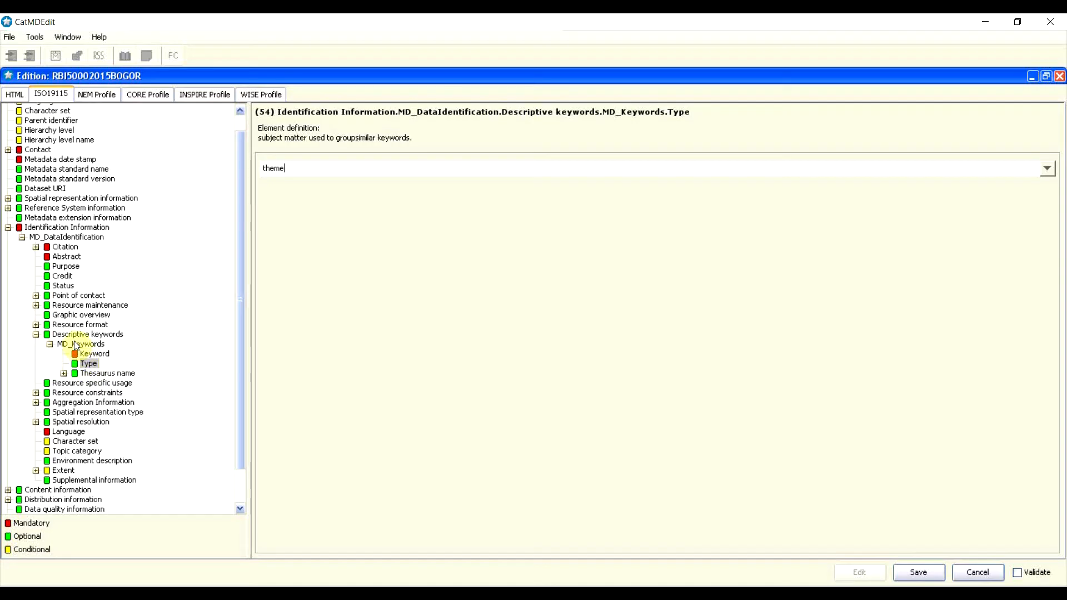
Step: Collapse the keywords branches and insert an MD_Usage entry under Resource specific usage
left_click(49, 344)
left_click(49, 344)
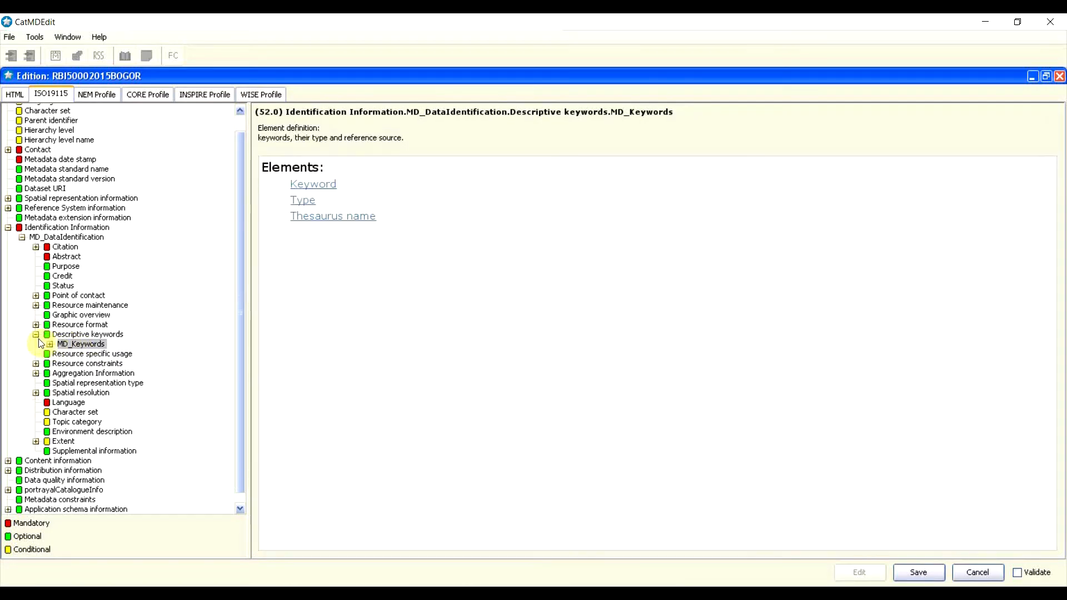
left_click(37, 335)
left_click(36, 335)
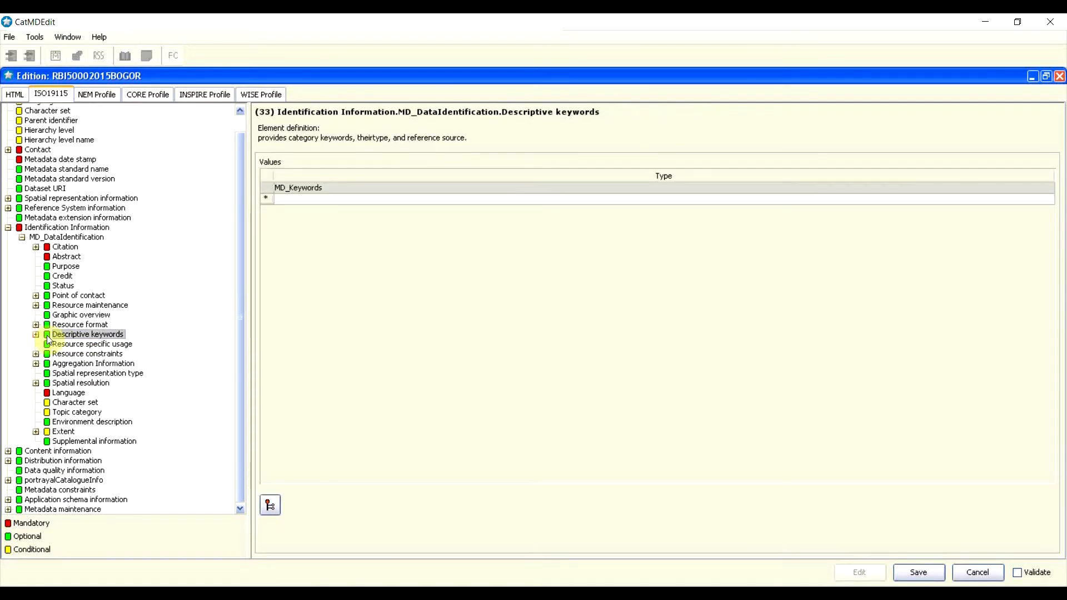
left_click(76, 346)
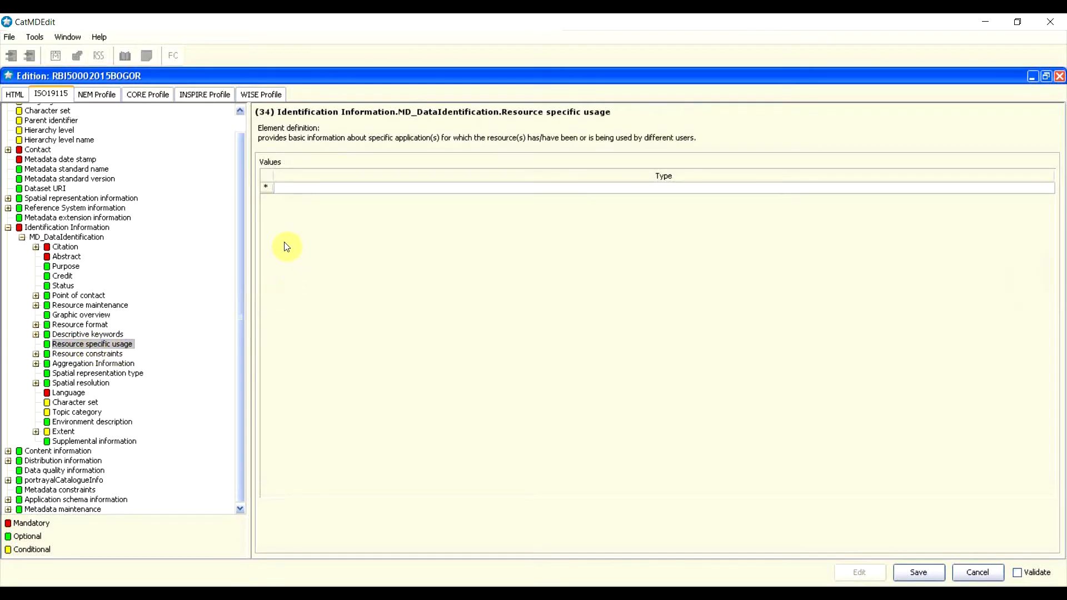
right_click(268, 190)
left_click(286, 183)
left_click(312, 187)
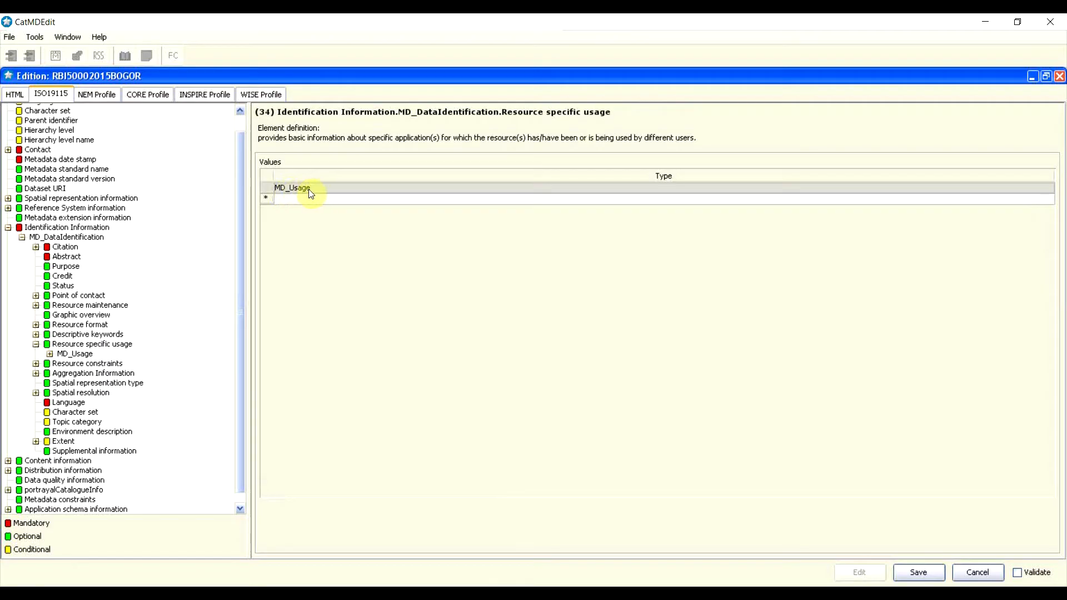
double_click(300, 188)
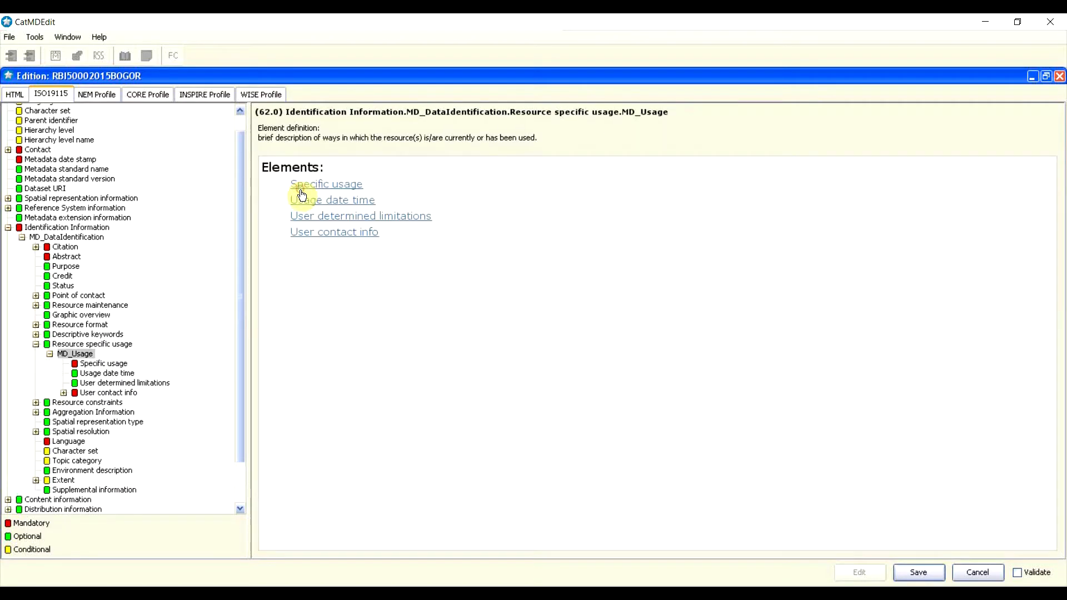
Step: Open the MD_Usage entry's Specific usage field
left_click(345, 191)
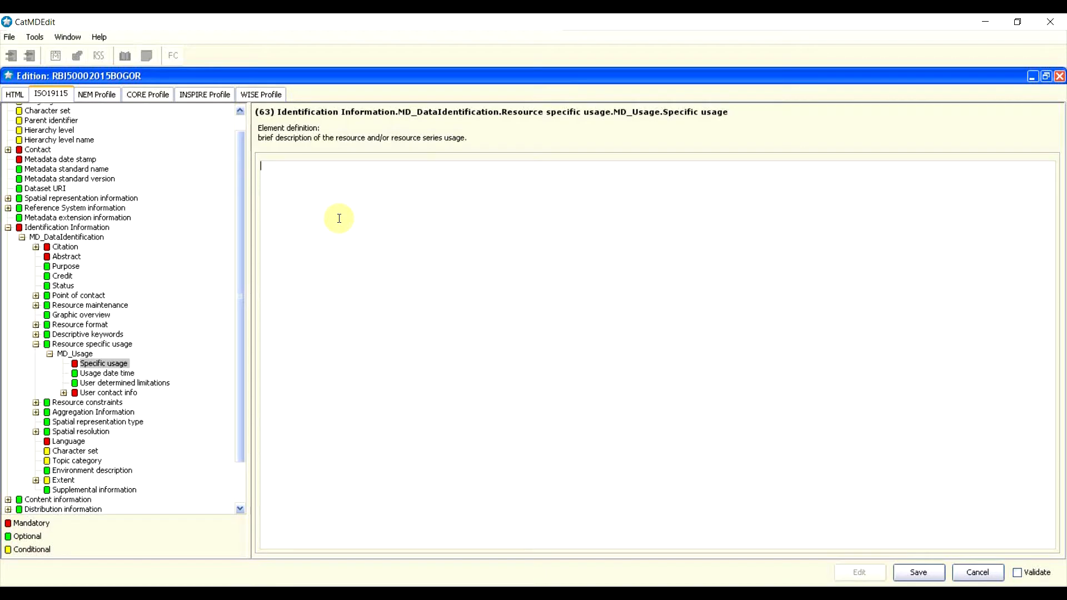
Step: Enter 'data ini dapat dijadikan acuan untuk kebutuhan yang berkaitan dengan aspek' as the specific usage
type("data ini dapat dijadikan acuan untuk ")
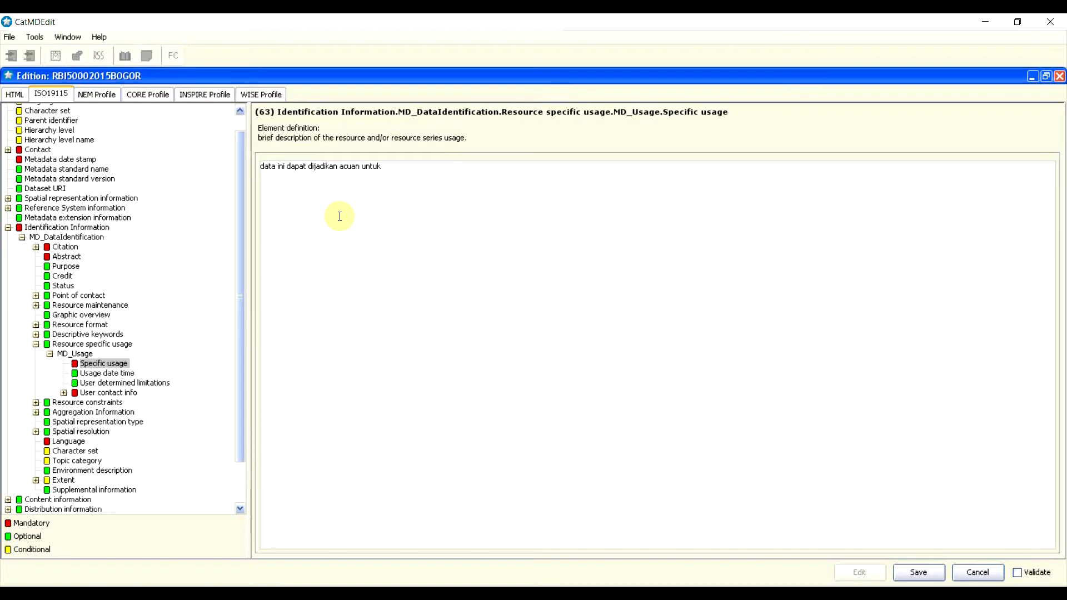
type("kebutuhan yang berkaitan dengan aspek")
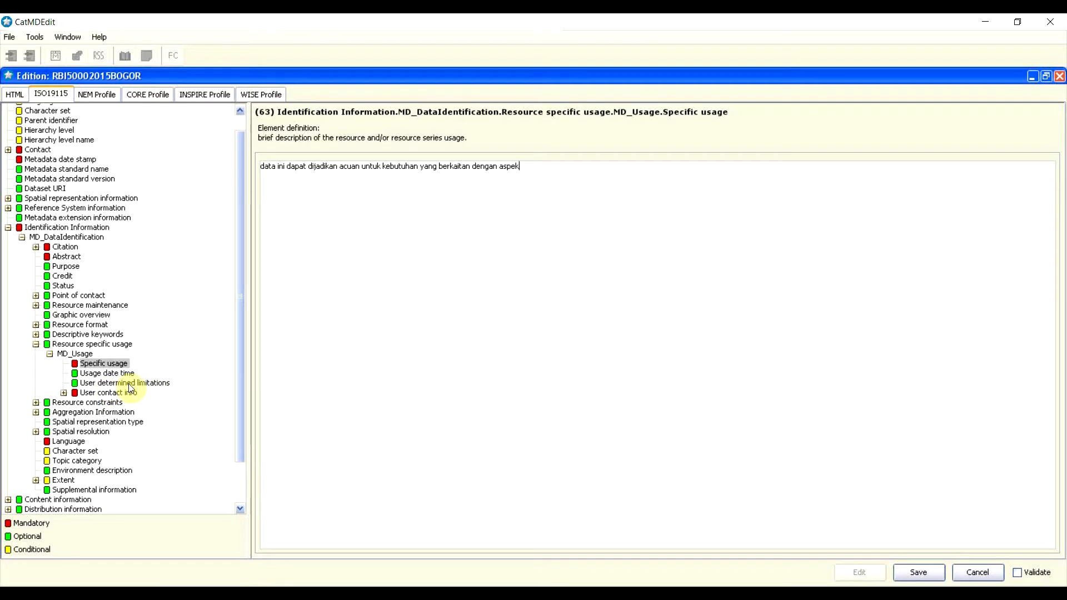
left_click(129, 384)
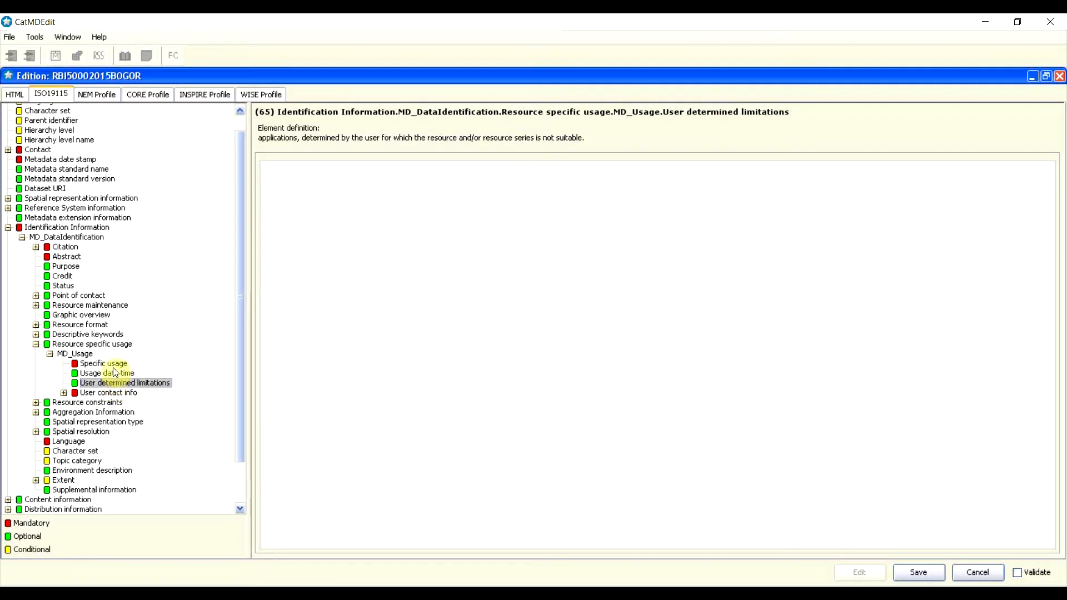
Step: Enter the limitation 'data tidak diperkenankan menjadi acuan skala yang lebih besar', fixing the 'tidk' typo
left_click(386, 252)
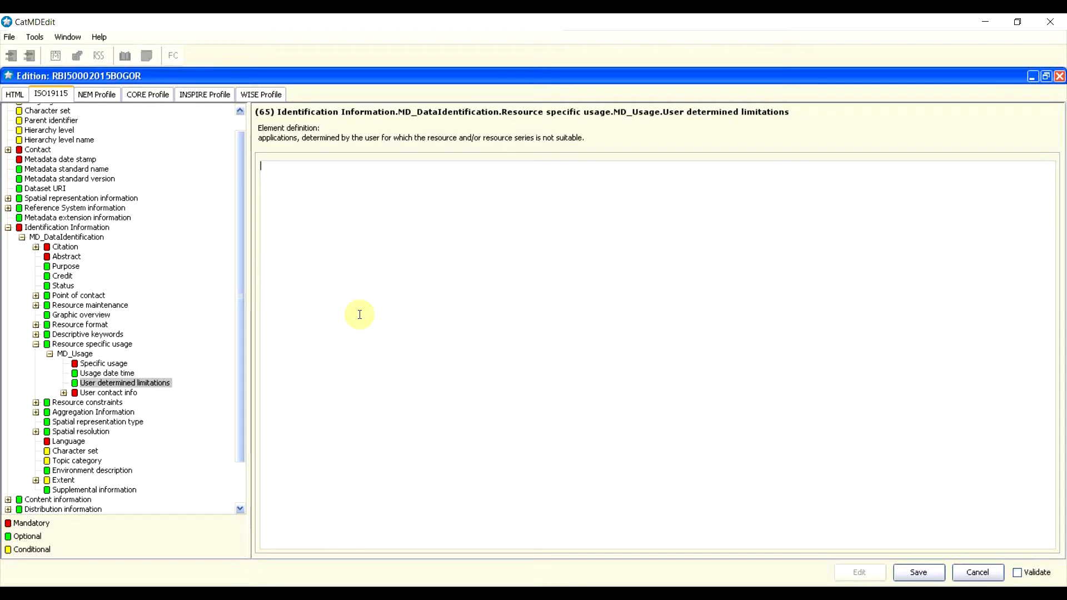
type("data tidk diperkenankan ")
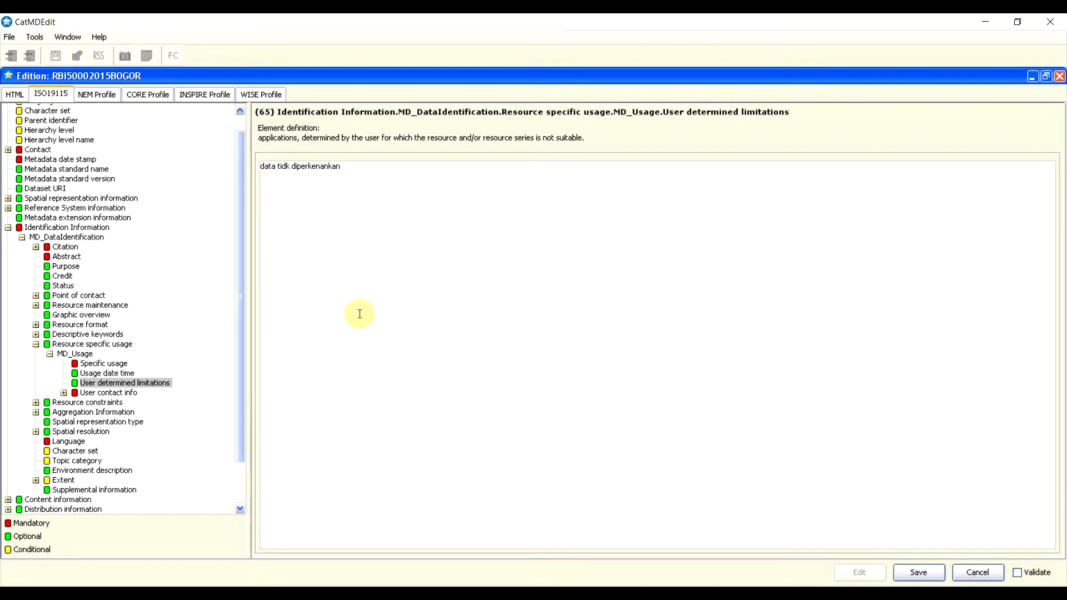
type("menjadi acuan skala yang ")
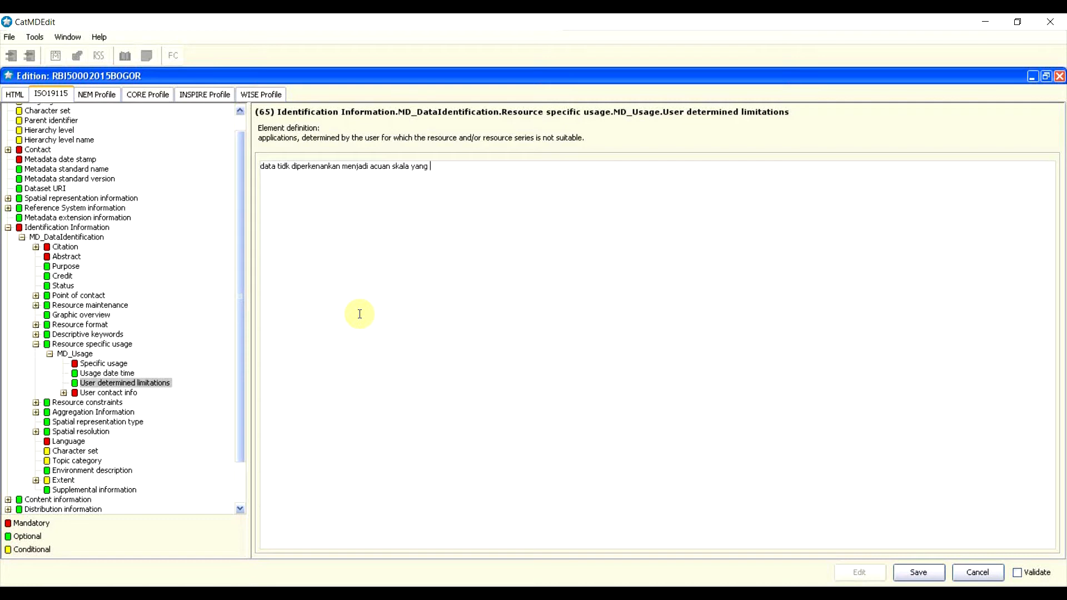
type("lebih besar")
left_click(284, 167)
type("a")
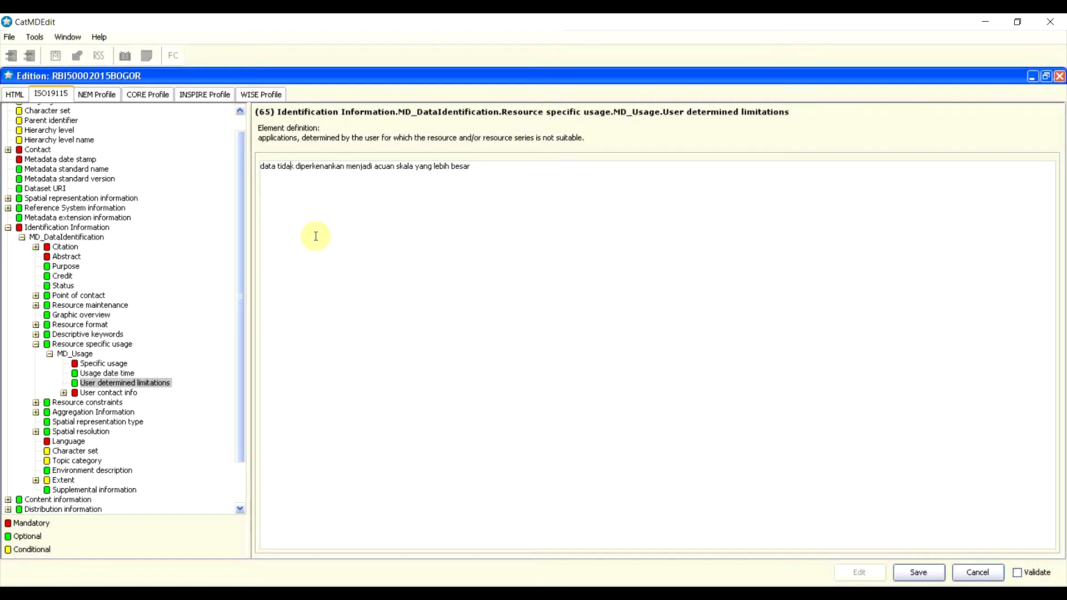
left_click(102, 394)
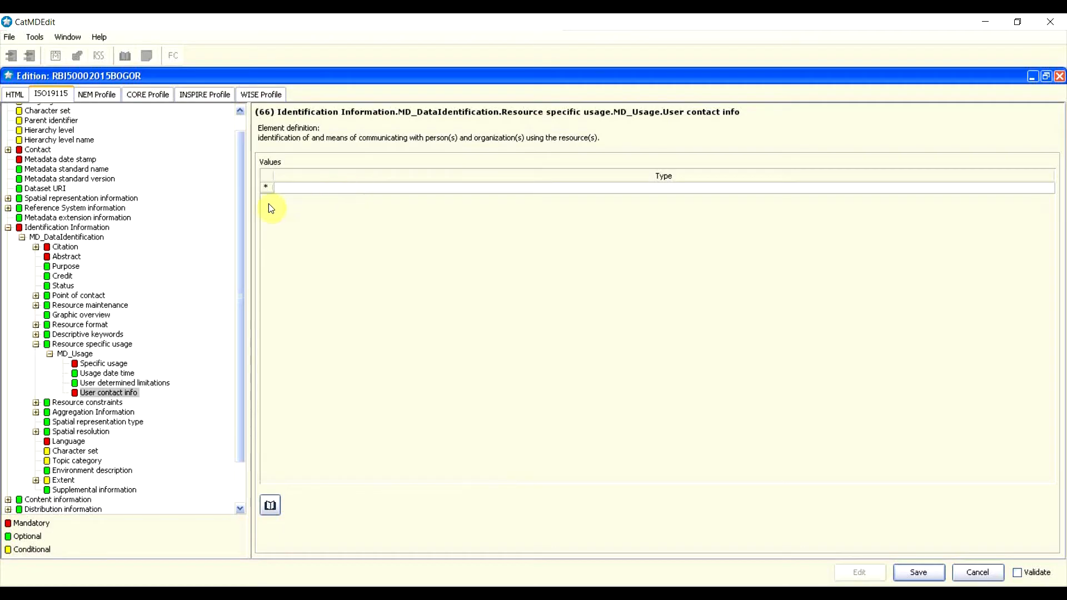
Step: Add a CI_ResponsibleParty to User contact info and expand it to its Individual name field
right_click(267, 189)
left_click(282, 183)
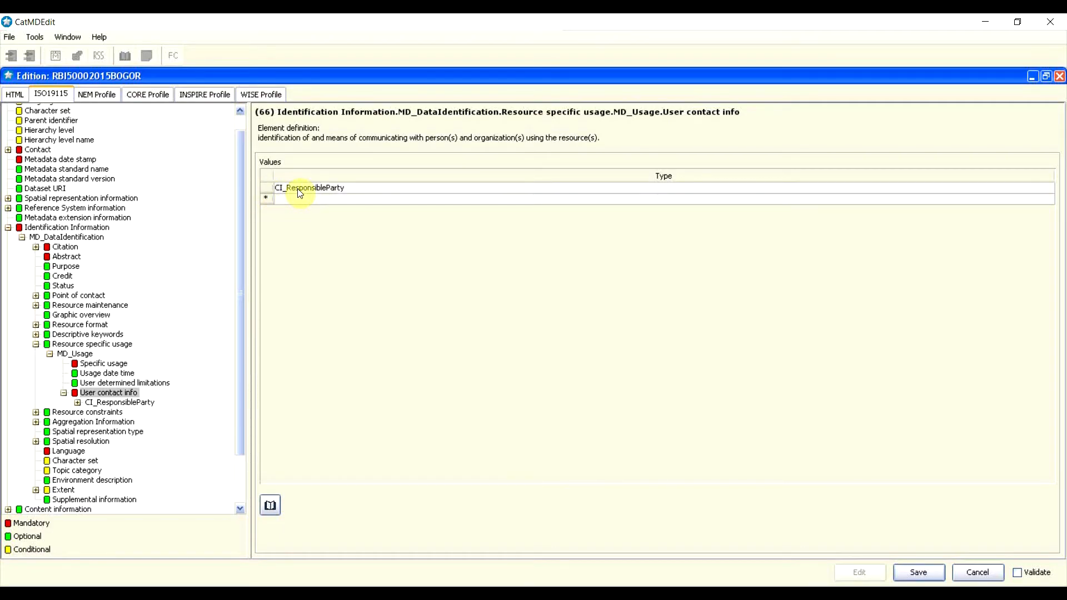
left_click(298, 189)
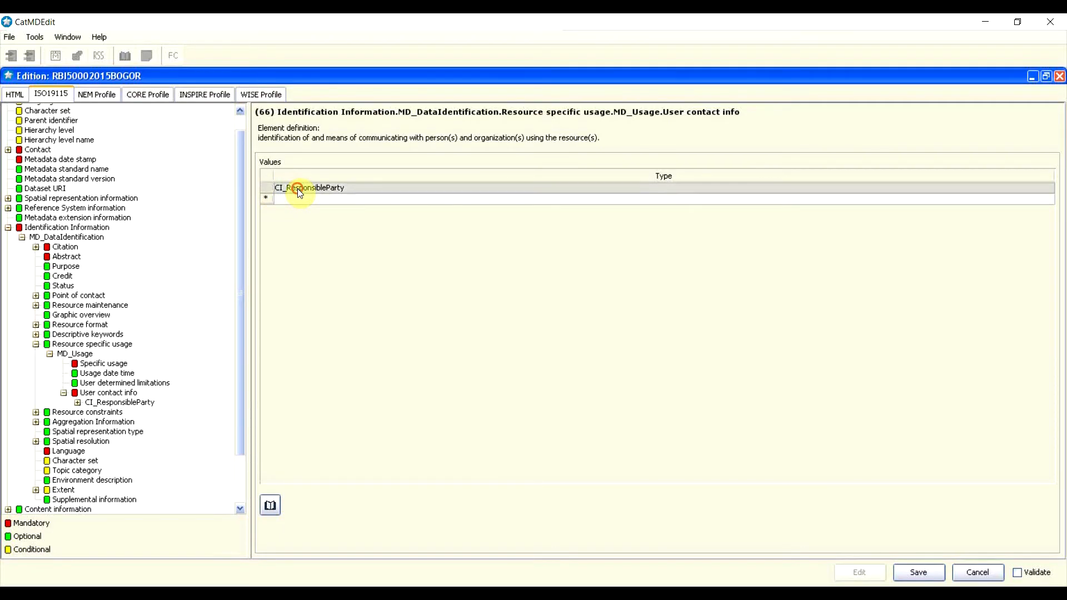
double_click(325, 189)
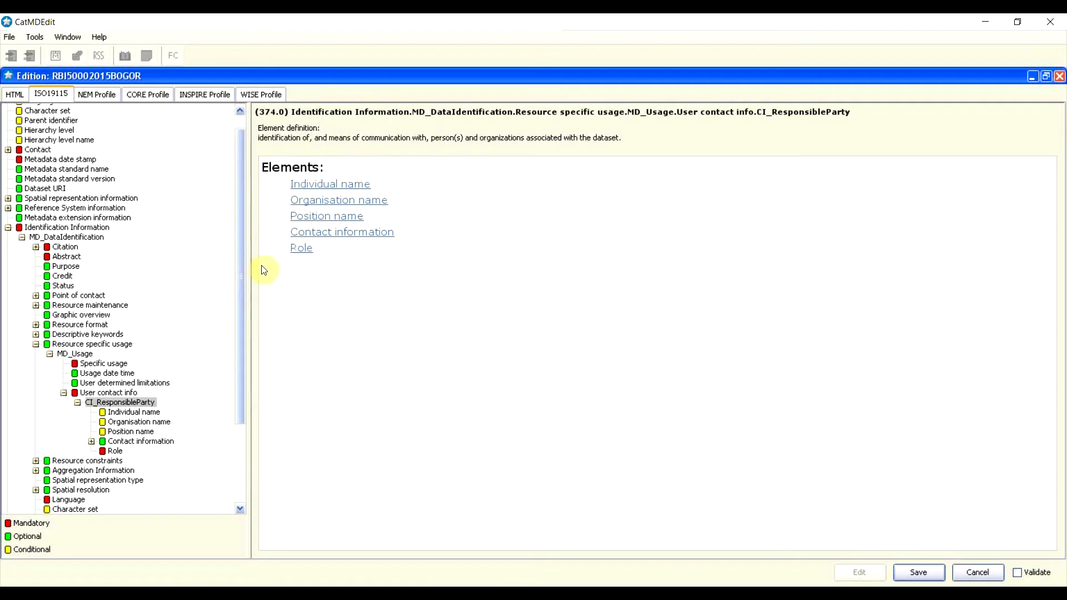
left_click(64, 393)
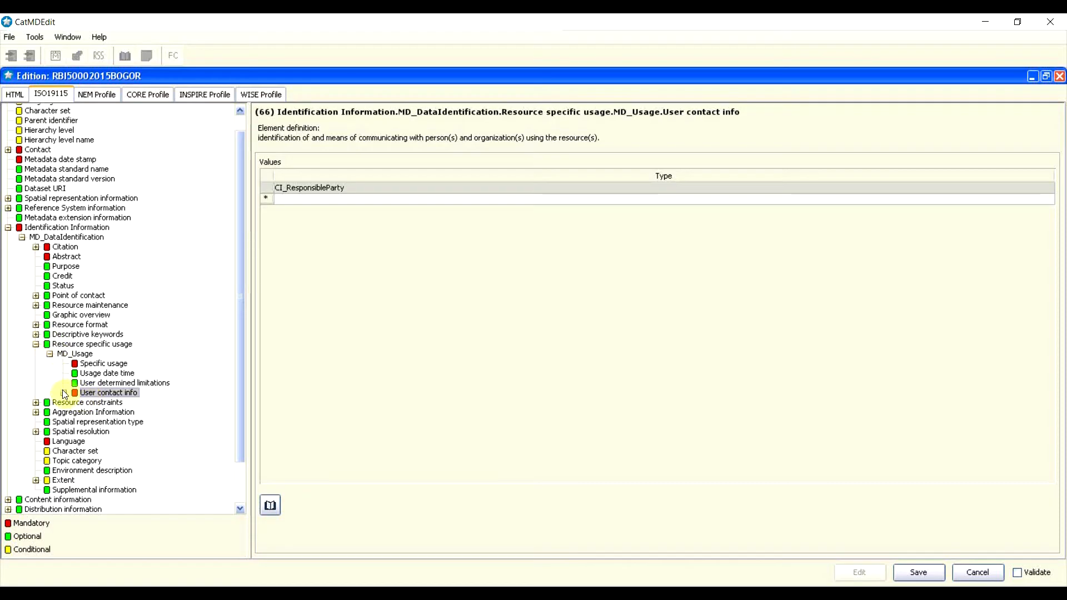
left_click(64, 393)
left_click(78, 403)
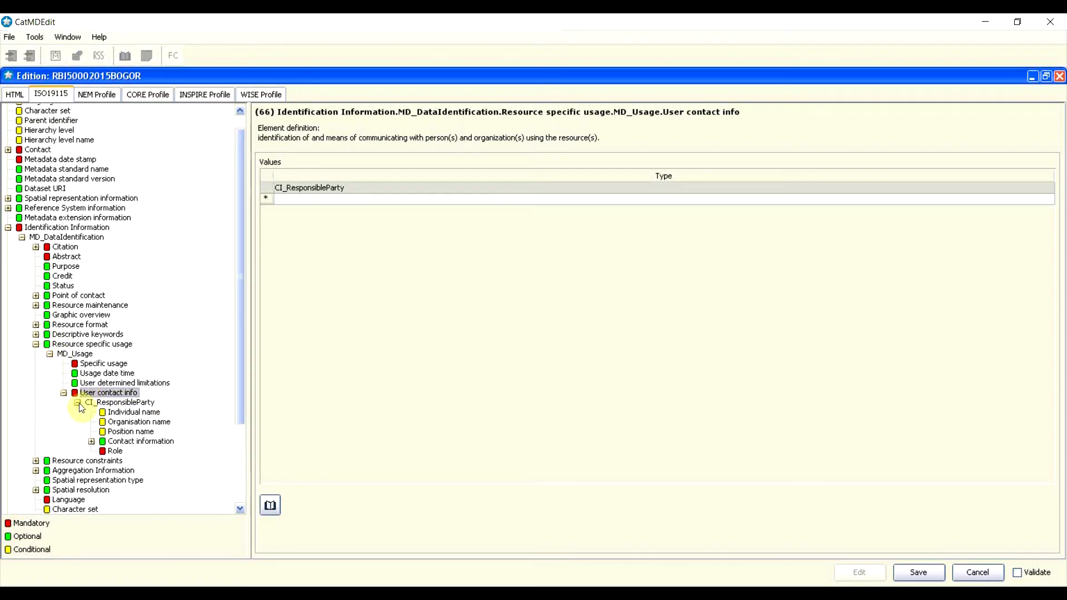
left_click(119, 402)
left_click(135, 413)
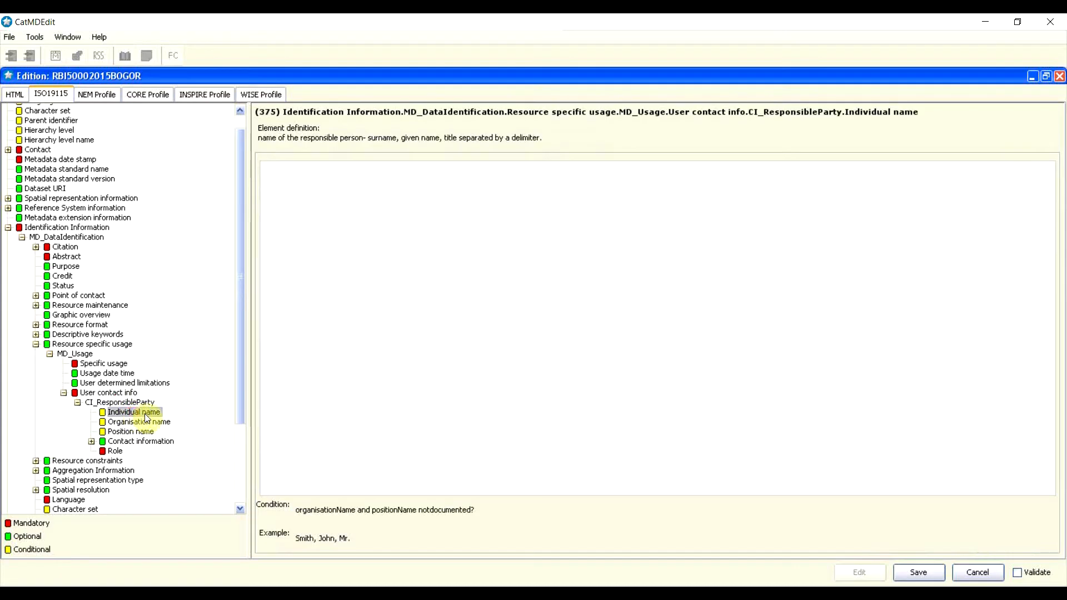
Step: Enter the contact person's name, organisation 'Pusat PPIG' and position 'Kepala Pusat PPIG'
left_click(404, 216)
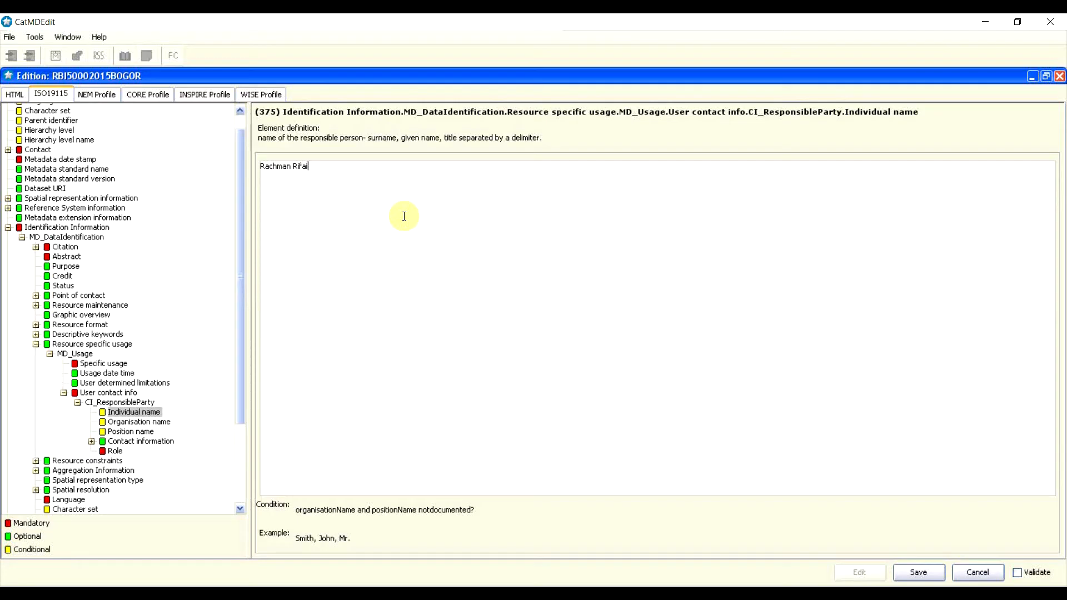
left_click(144, 422)
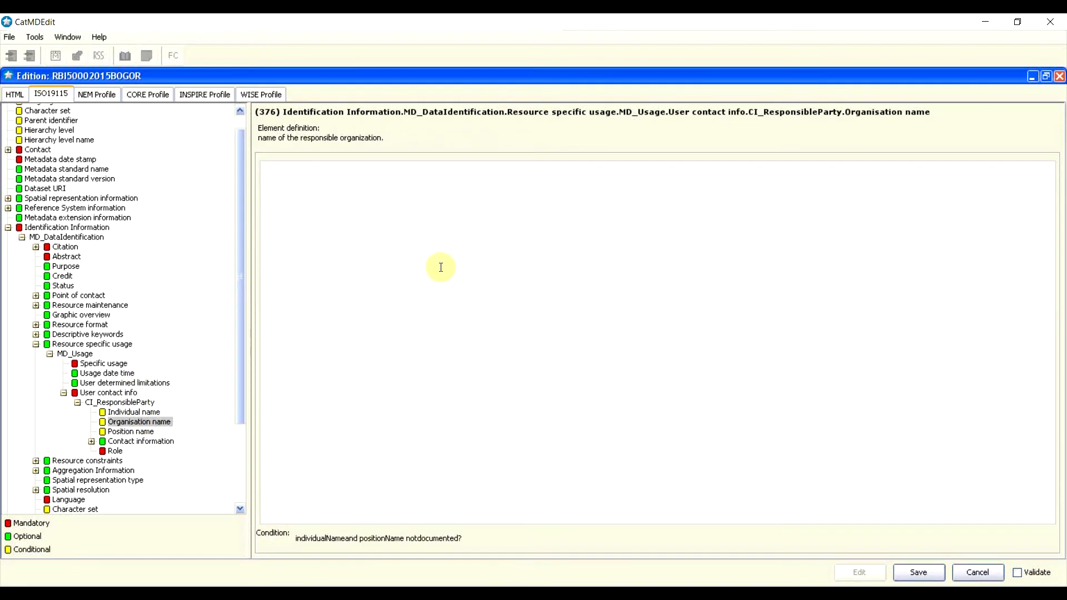
type("Pusat PPIG")
left_click(142, 432)
left_click(435, 294)
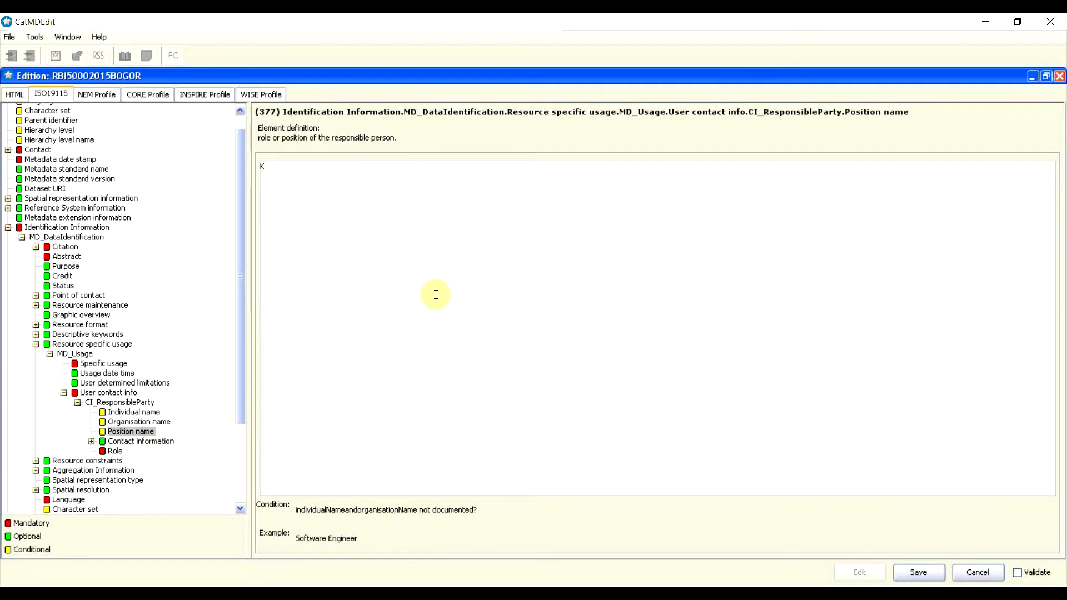
type("Kepala Pusat PPIG")
Step: Select Resource constraints and open its MD_Constraints entry to see its elements
left_click(119, 461)
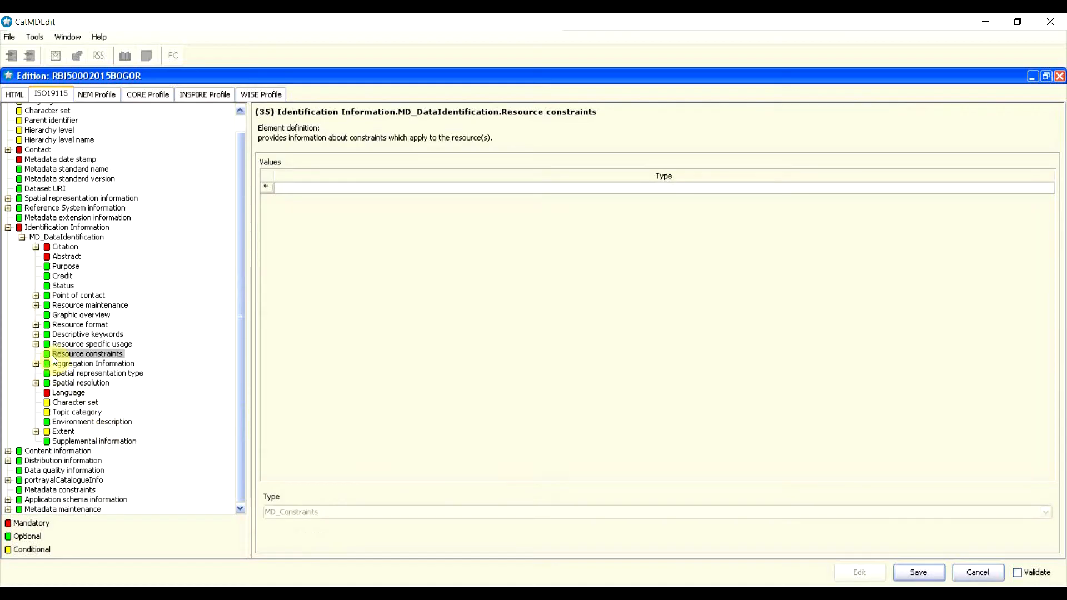
left_click(91, 362)
left_click(89, 354)
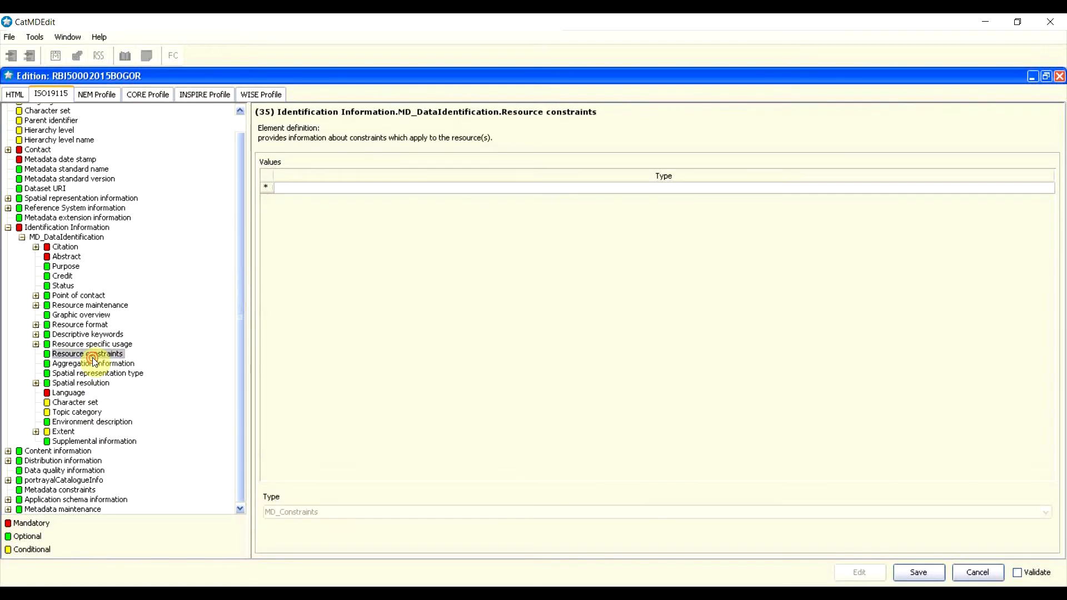
double_click(302, 194)
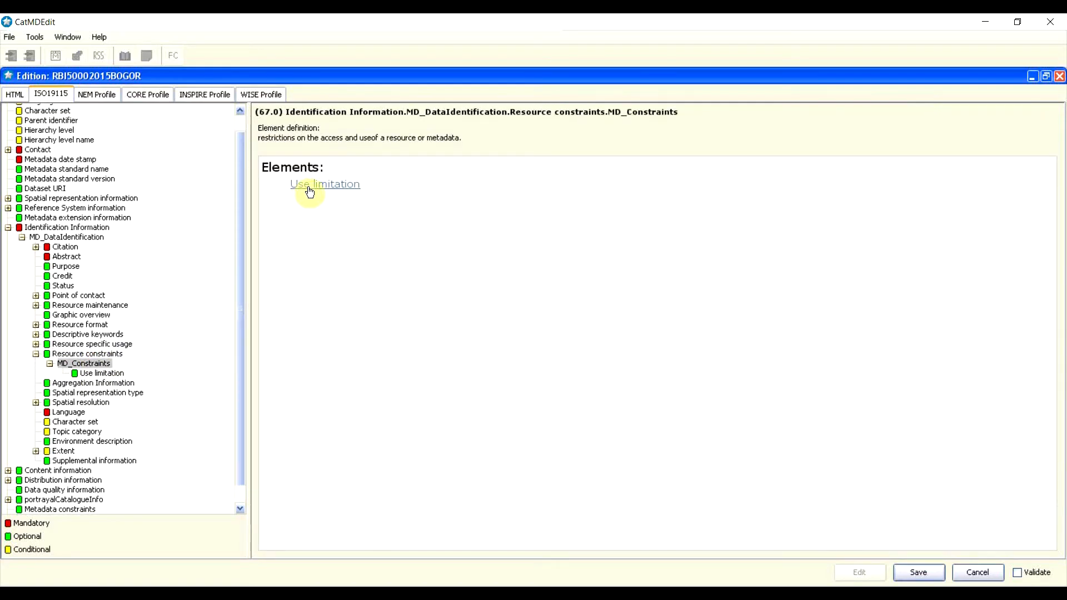
Step: Leave exactly one empty Use limitation row, deleting the extra one, and collapse Resource constraints
left_click(310, 192)
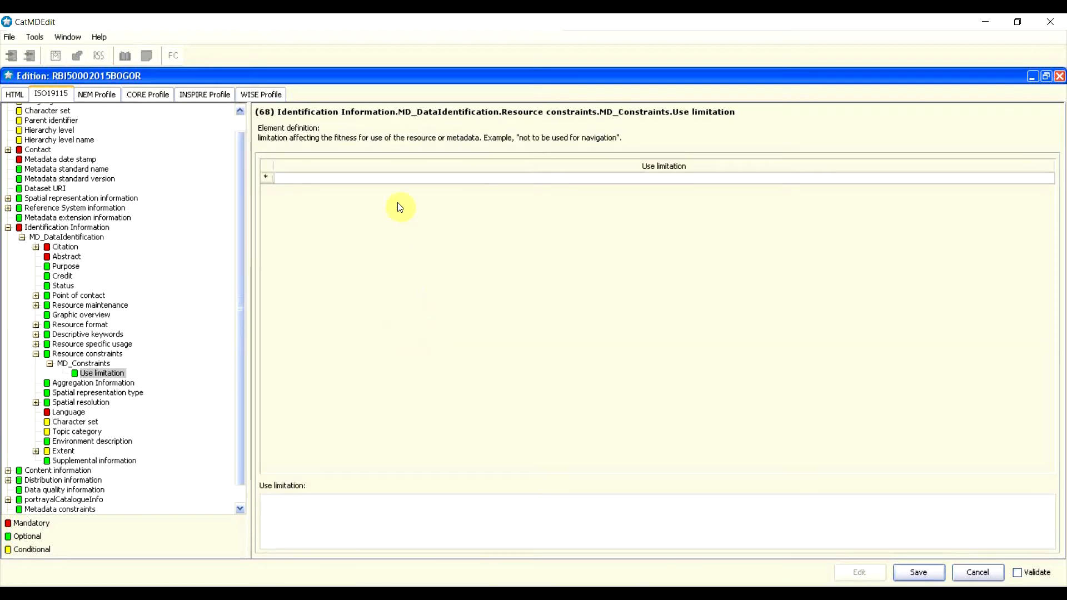
left_click(342, 179)
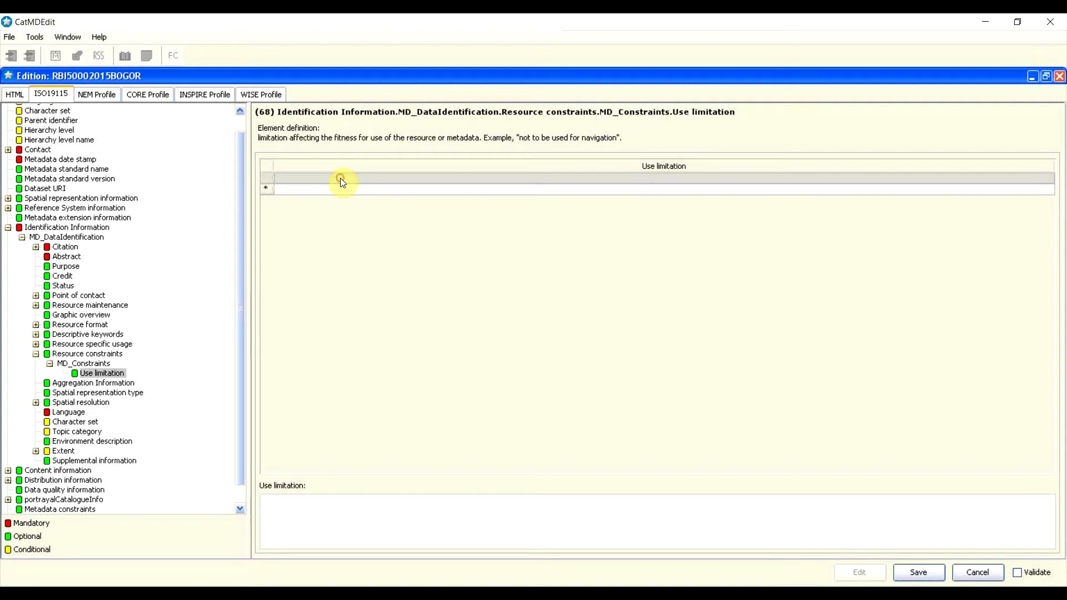
right_click(341, 178)
left_click(349, 184)
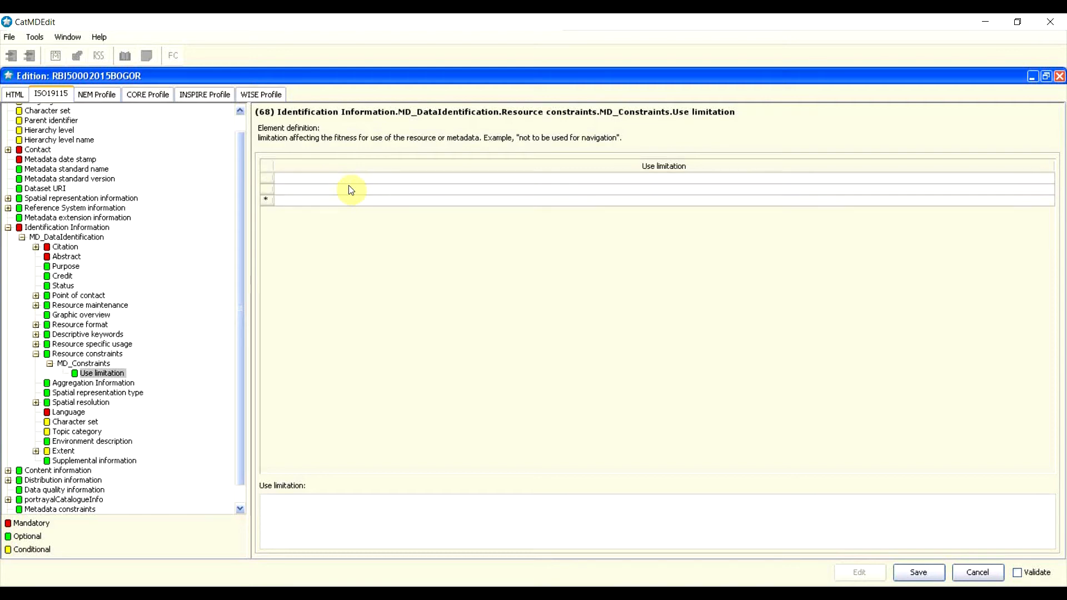
left_click(271, 178)
right_click(272, 178)
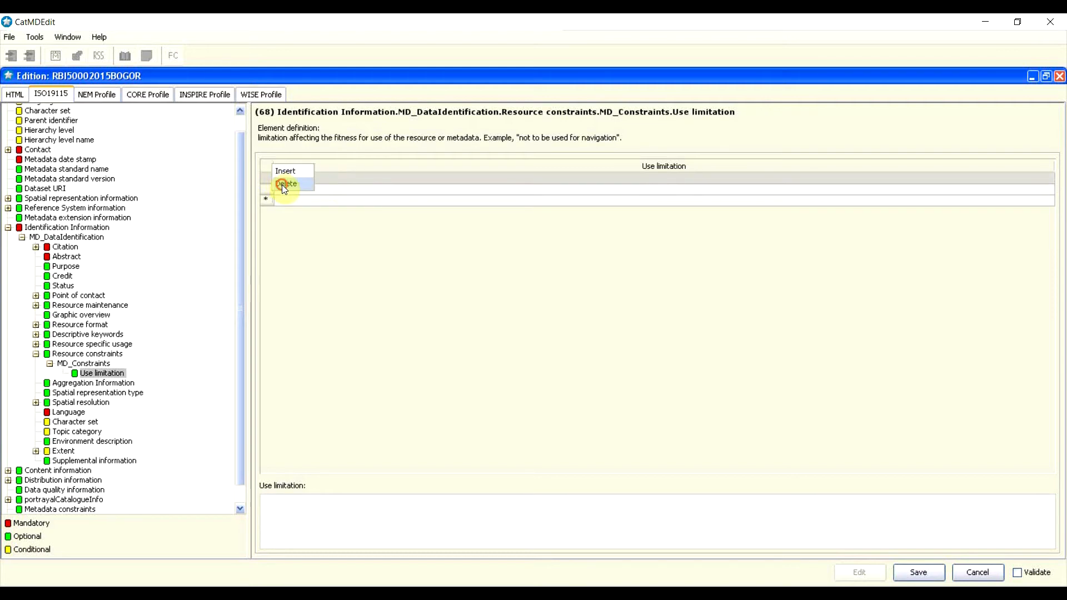
left_click(282, 184)
left_click(301, 183)
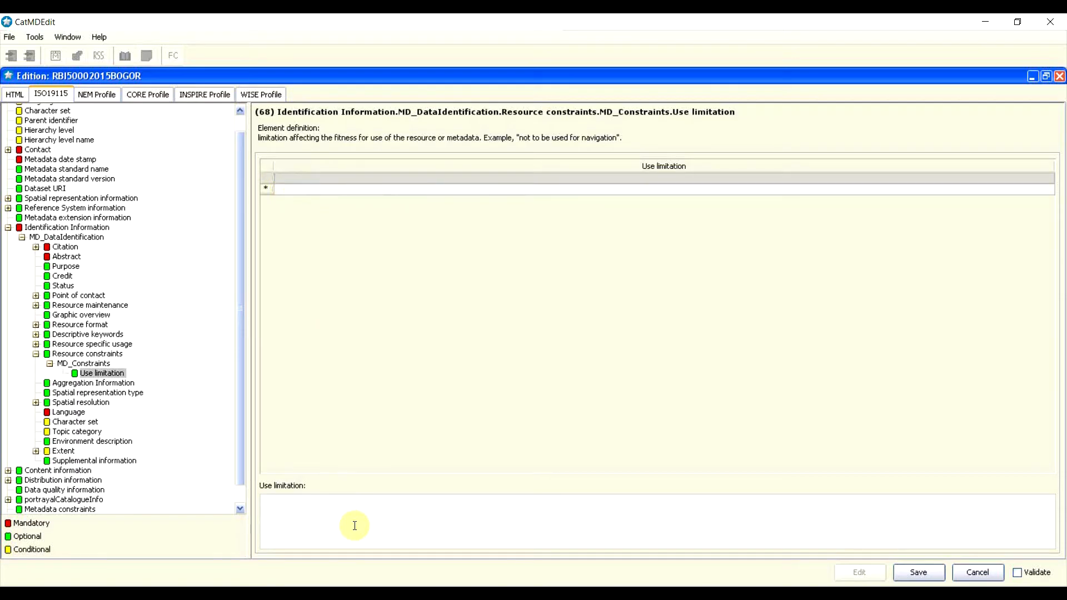
left_click(37, 356)
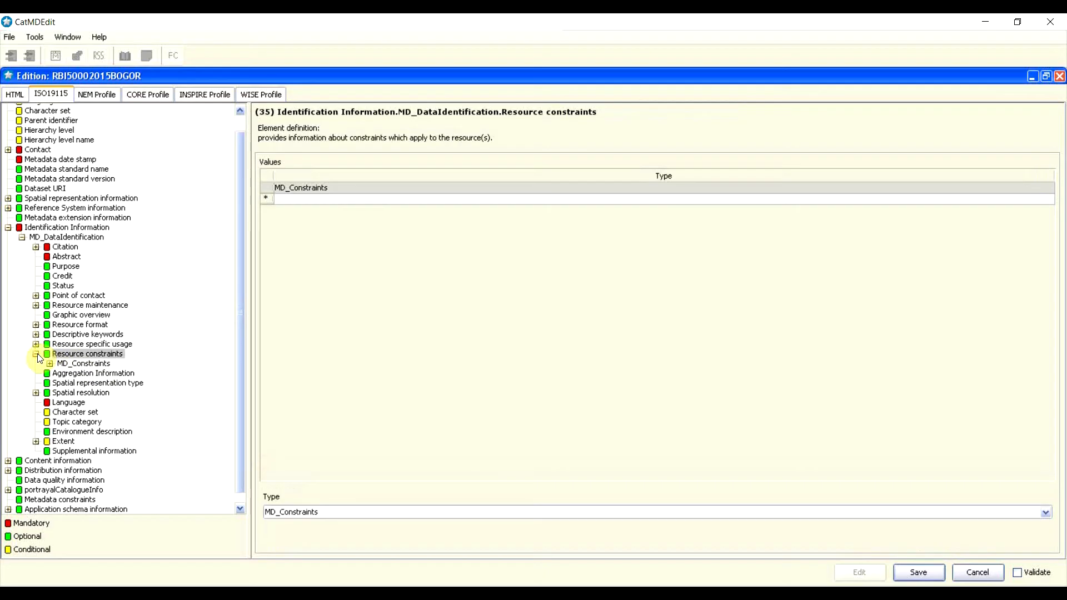
left_click(36, 354)
Step: Expand Resource specific usage down to the User contact info responsible party
double_click(78, 344)
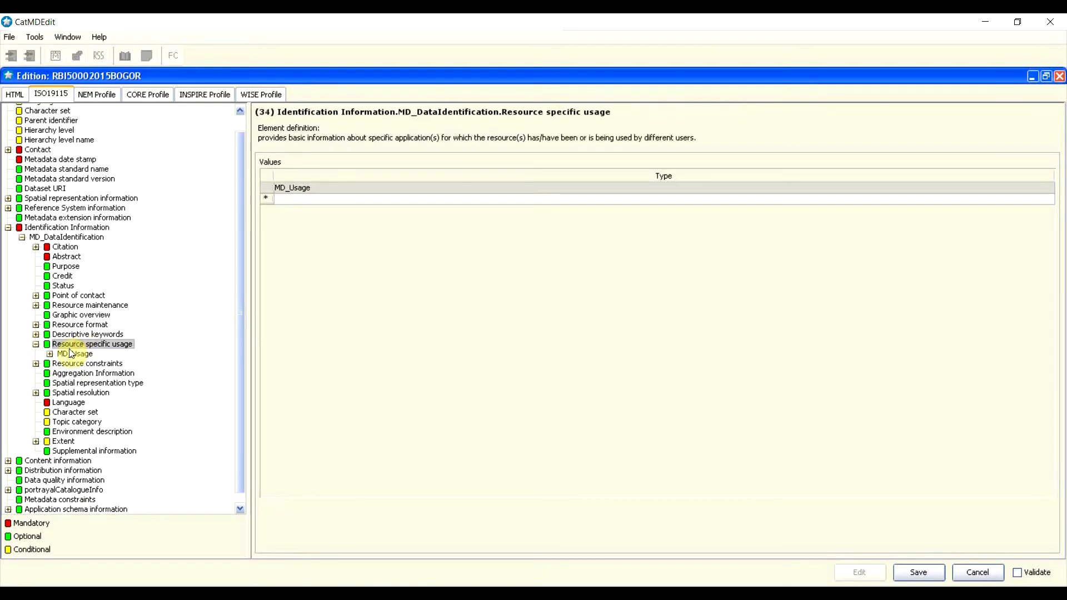
left_click(50, 354)
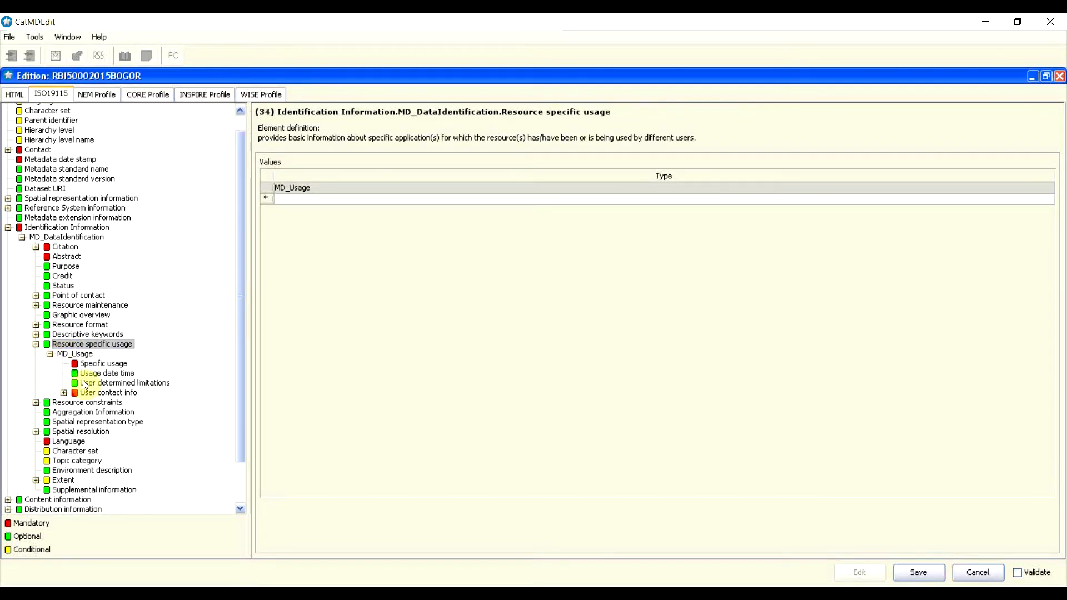
double_click(93, 394)
double_click(105, 402)
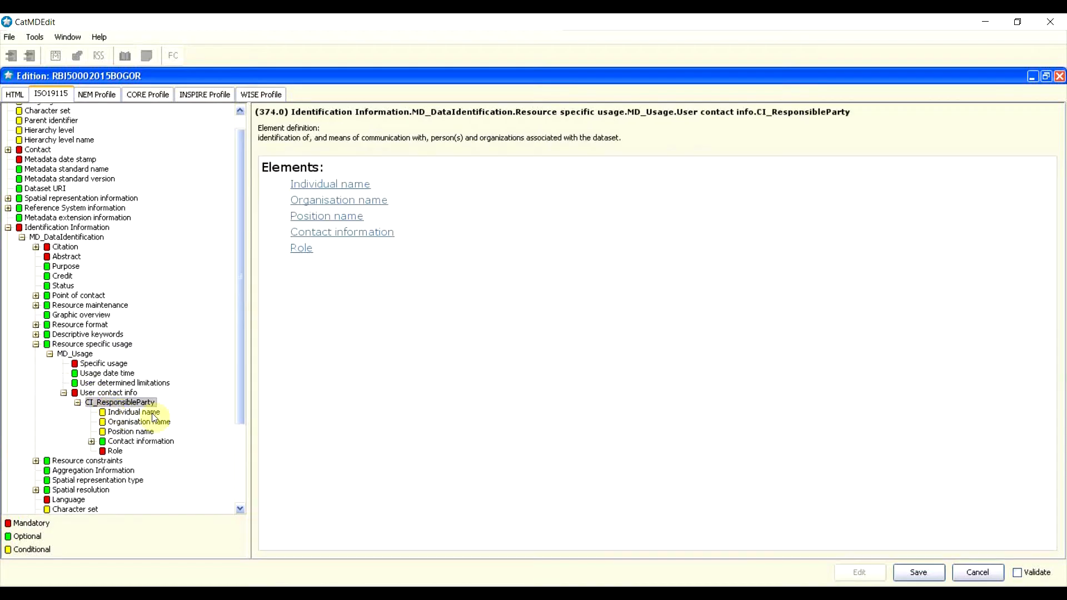
Step: Set the contact's role to custodian and show its contact information elements
left_click(304, 251)
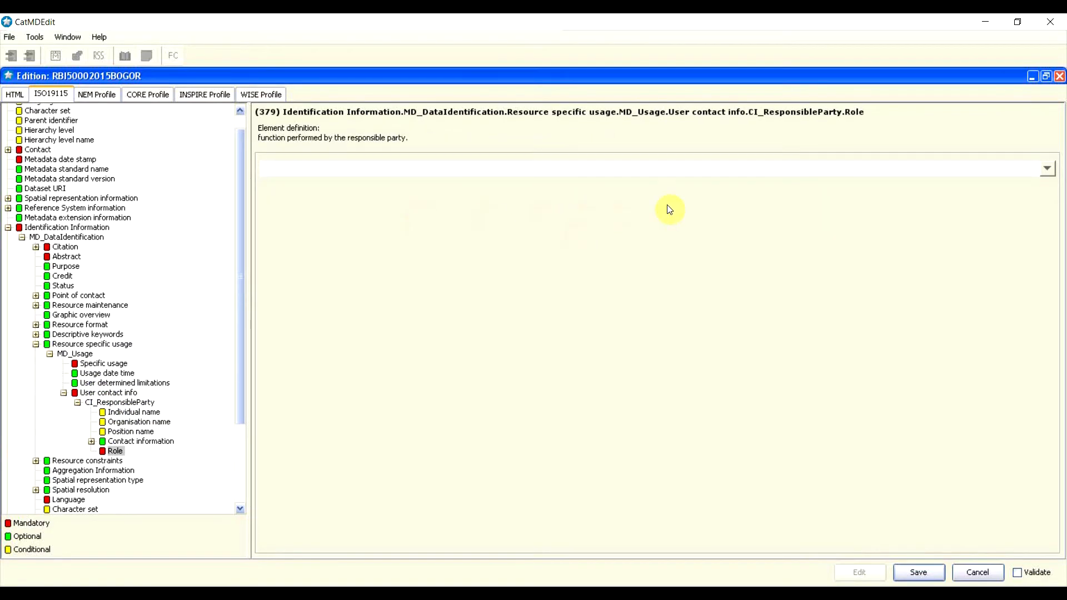
left_click(1047, 168)
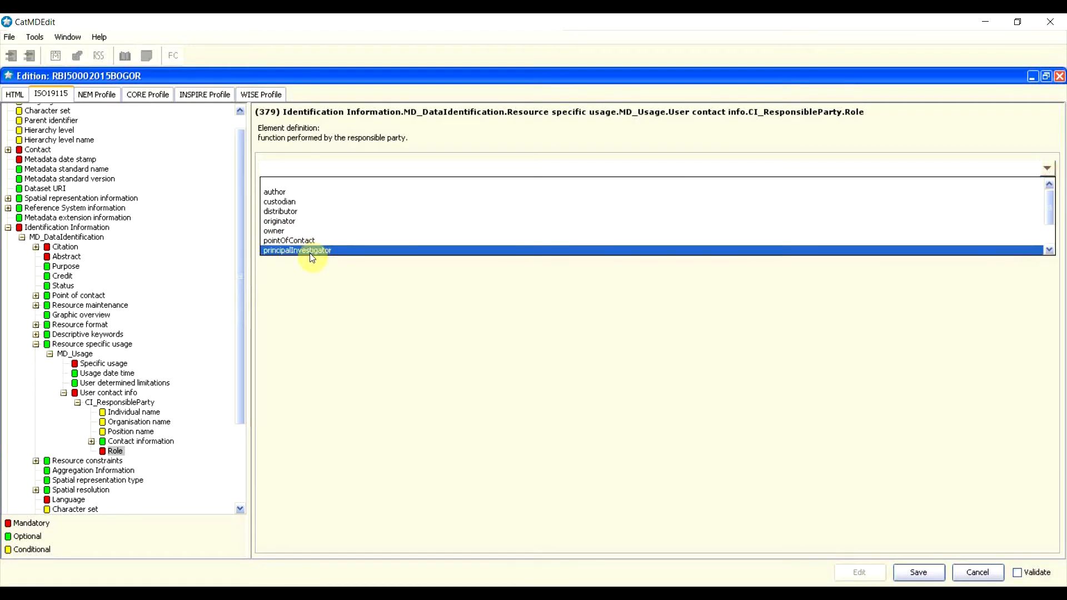
left_click(286, 202)
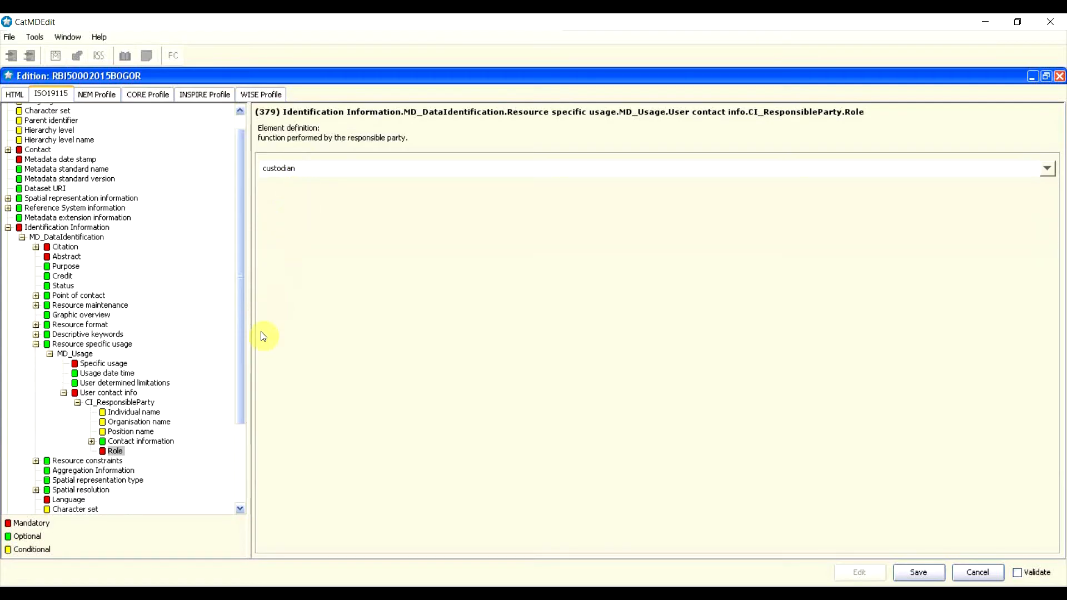
left_click(90, 442)
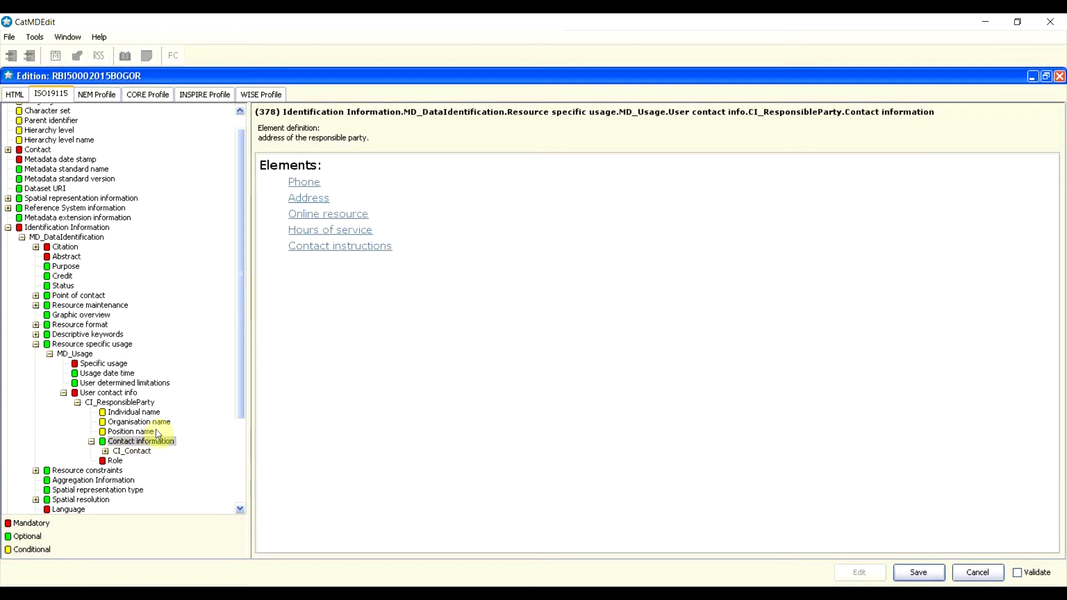
Step: Add a voice telephone number row for the usage contact
left_click(308, 185)
left_click(306, 182)
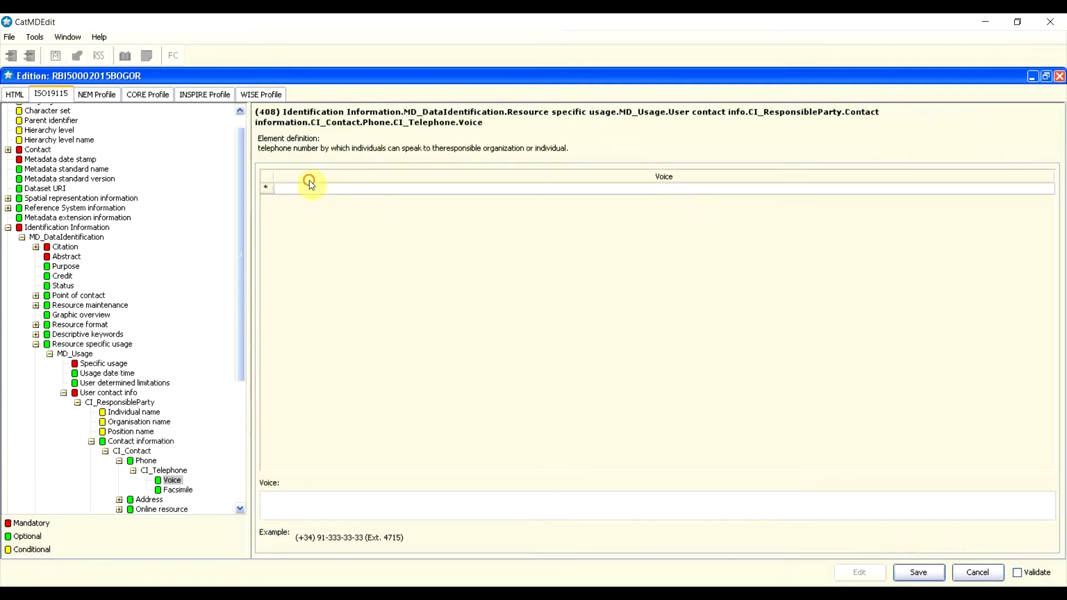
left_click(346, 191)
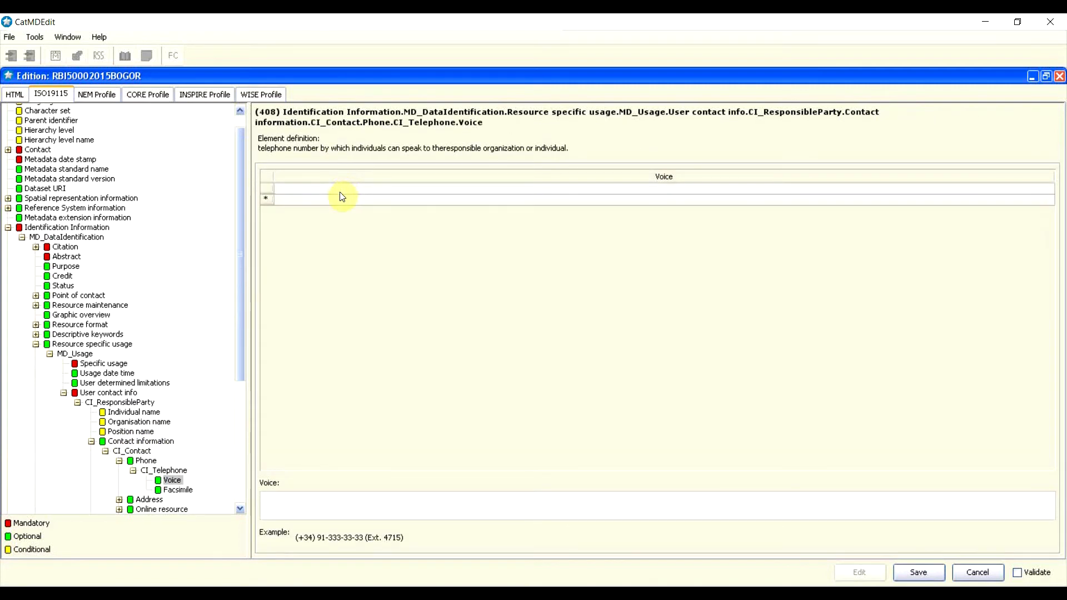
left_click(347, 510)
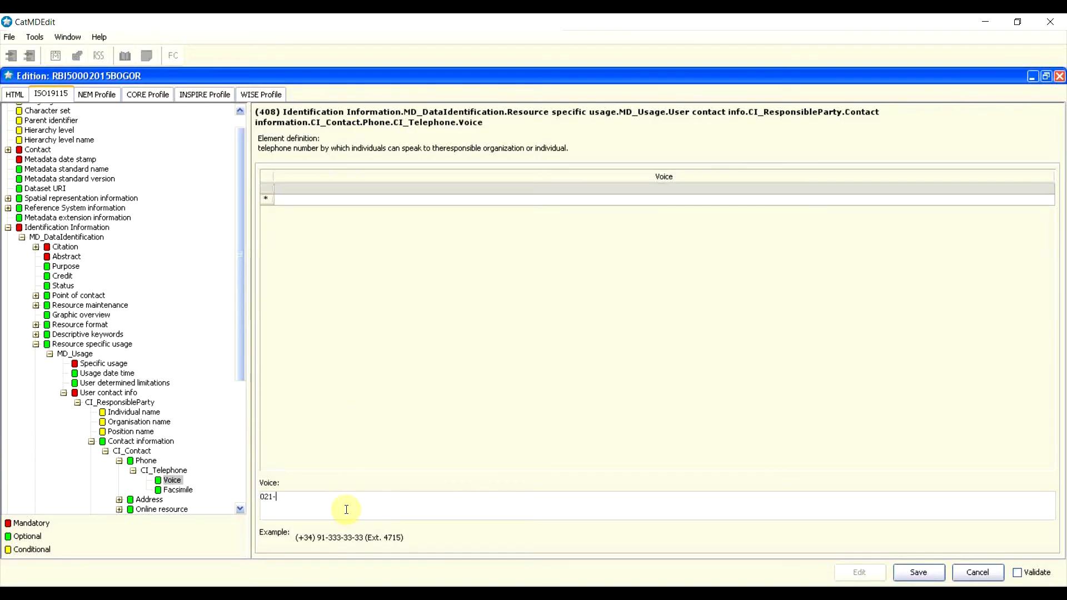
Step: Insert a facsimile number row and start the fax number with 021
left_click(178, 490)
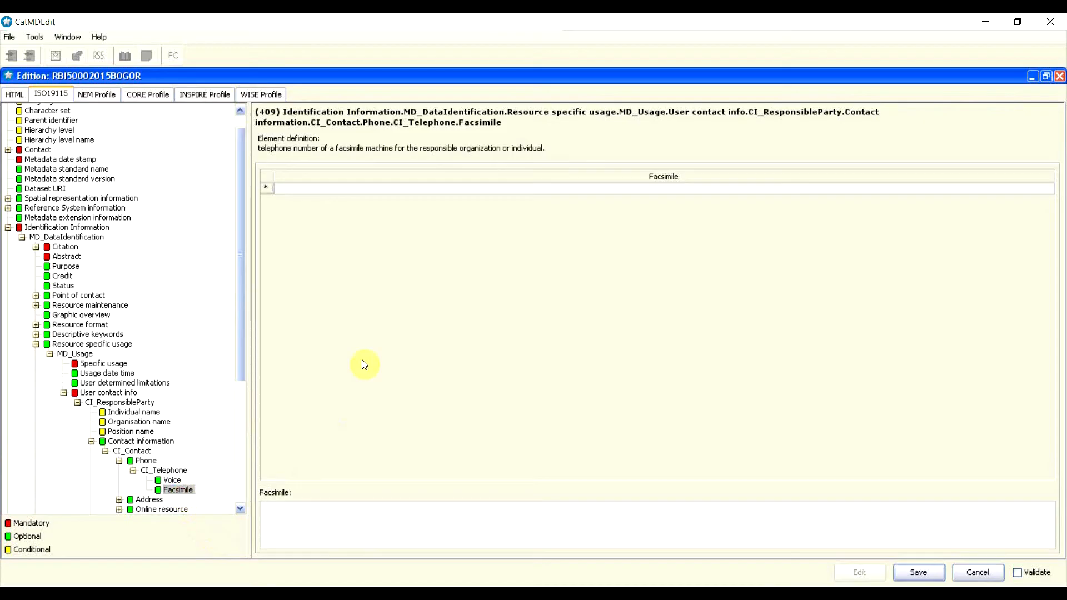
right_click(270, 190)
left_click(287, 180)
left_click(366, 190)
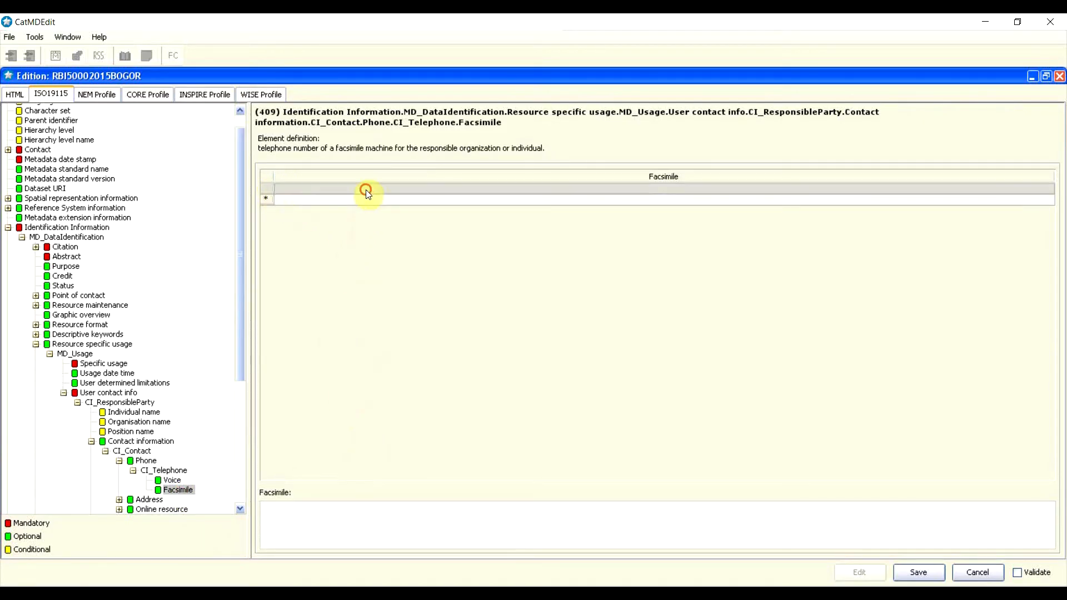
left_click(340, 524)
type("021")
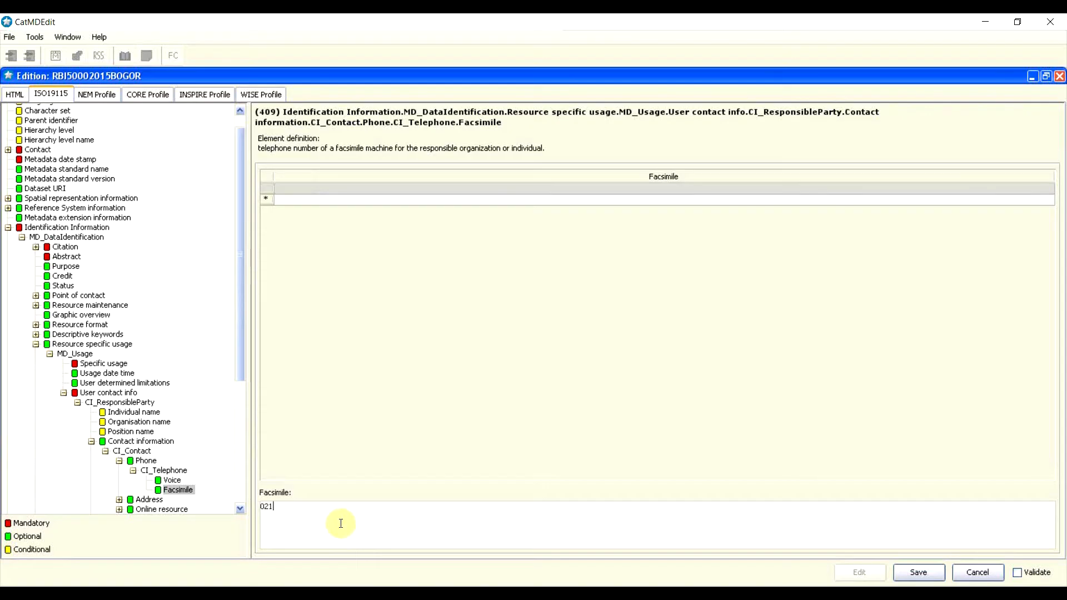
left_click_drag(241, 347, 251, 454)
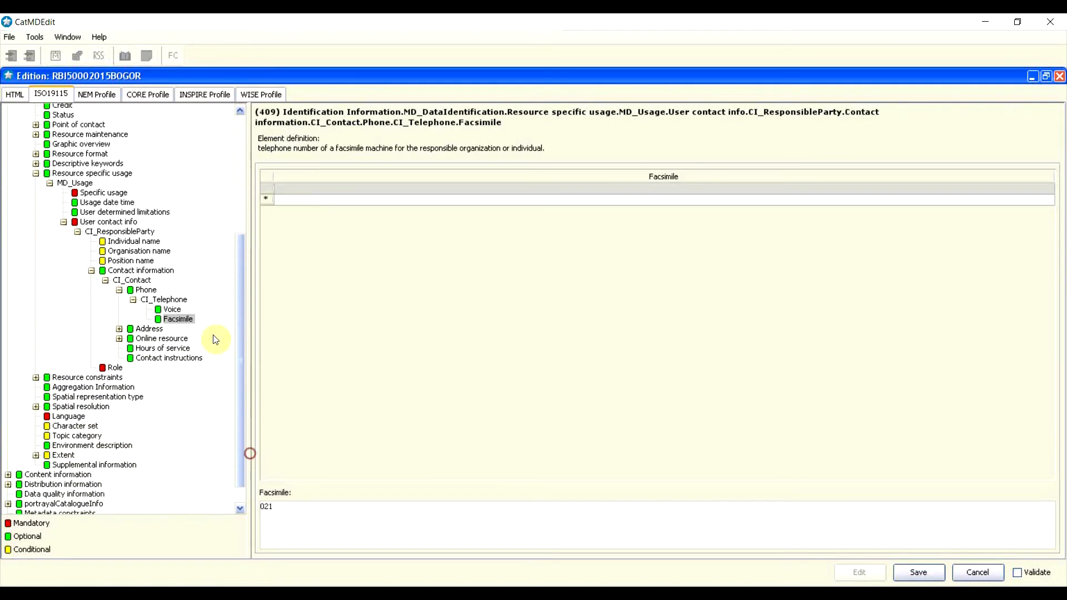
left_click(140, 331)
Step: Enter delivery point 'Jalan Raya Bogor Km 46' and city 'Kab Bogor' in the contact address
left_click(160, 309)
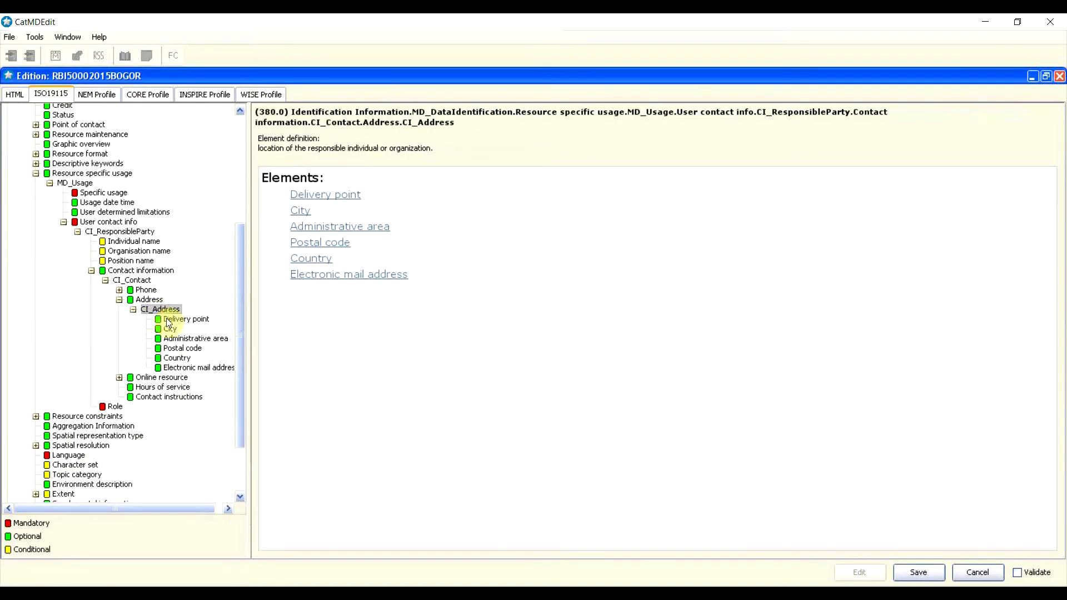
left_click(201, 319)
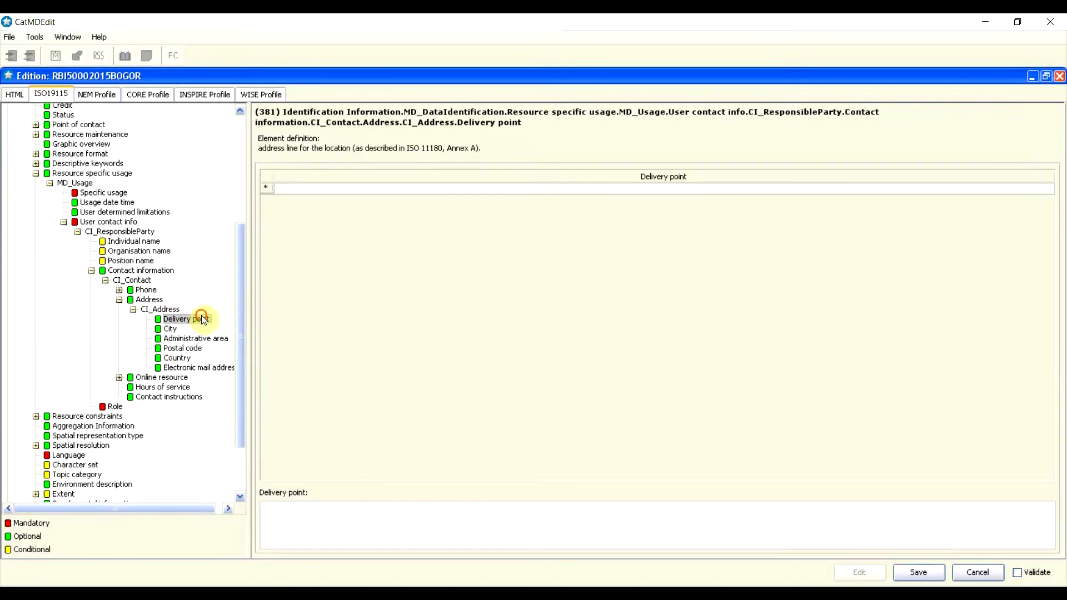
left_click(337, 189)
left_click(327, 510)
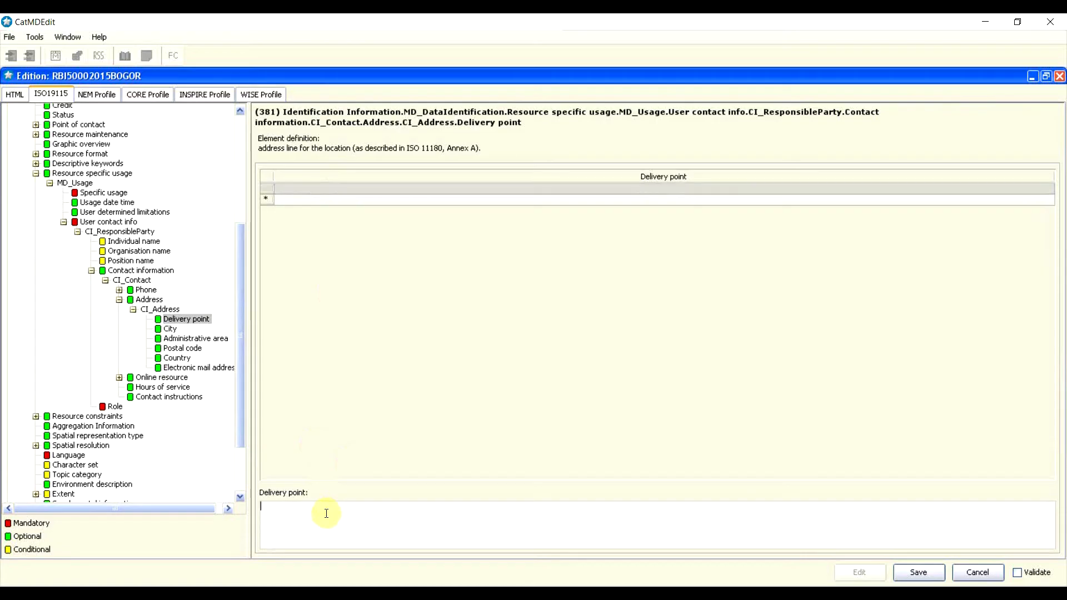
type("Jalan Raya Bogor Km 46")
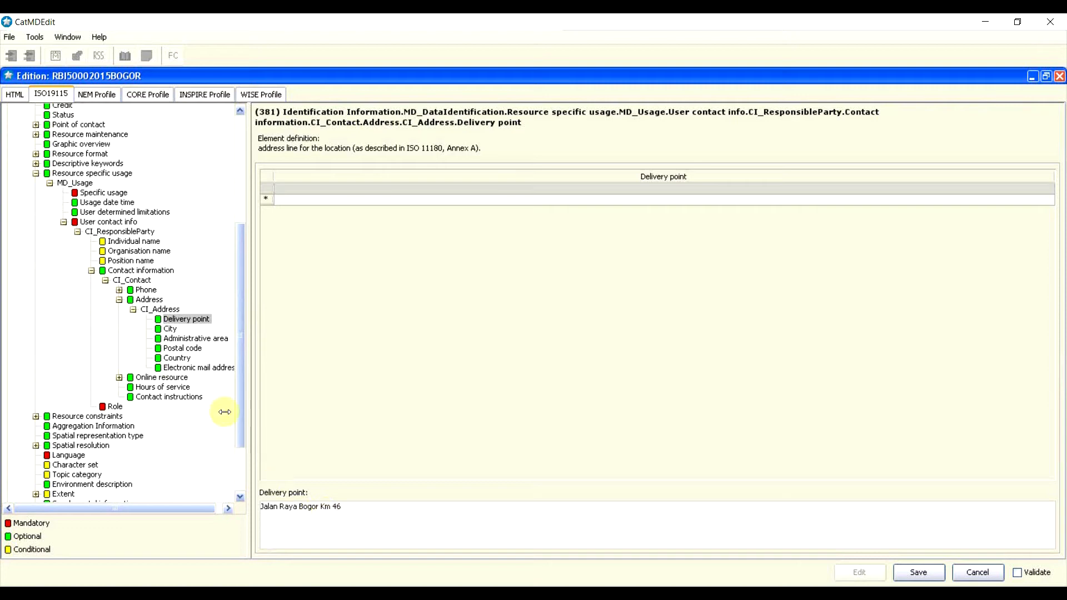
left_click(169, 328)
left_click(304, 272)
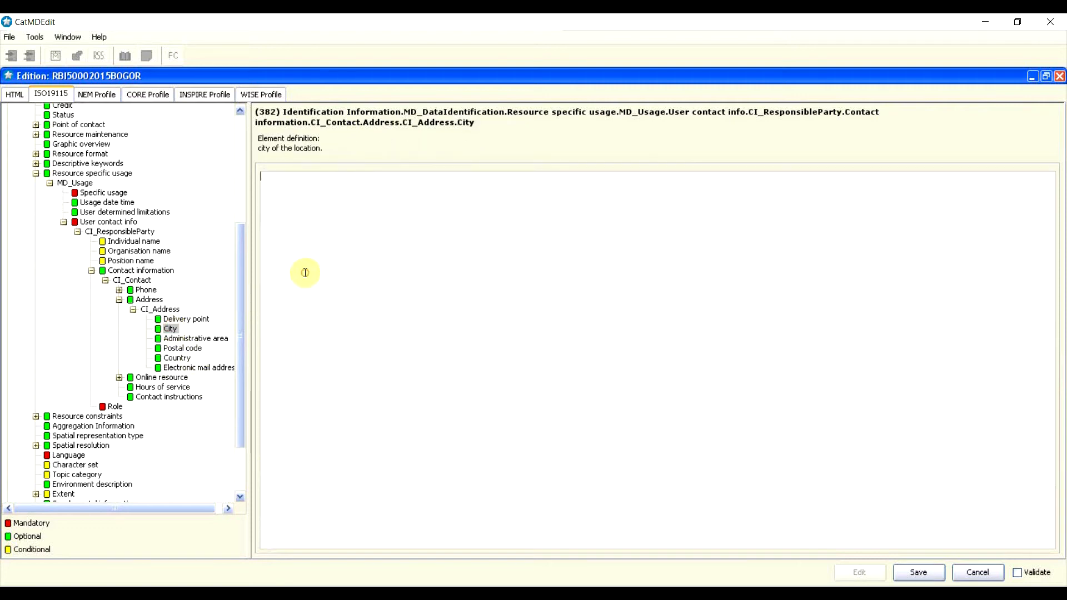
type("Kab Bogor")
Step: Set administrative area 'Jawa Barat', postal code 16911 and country 'Indonesia'
left_click(218, 339)
left_click(374, 302)
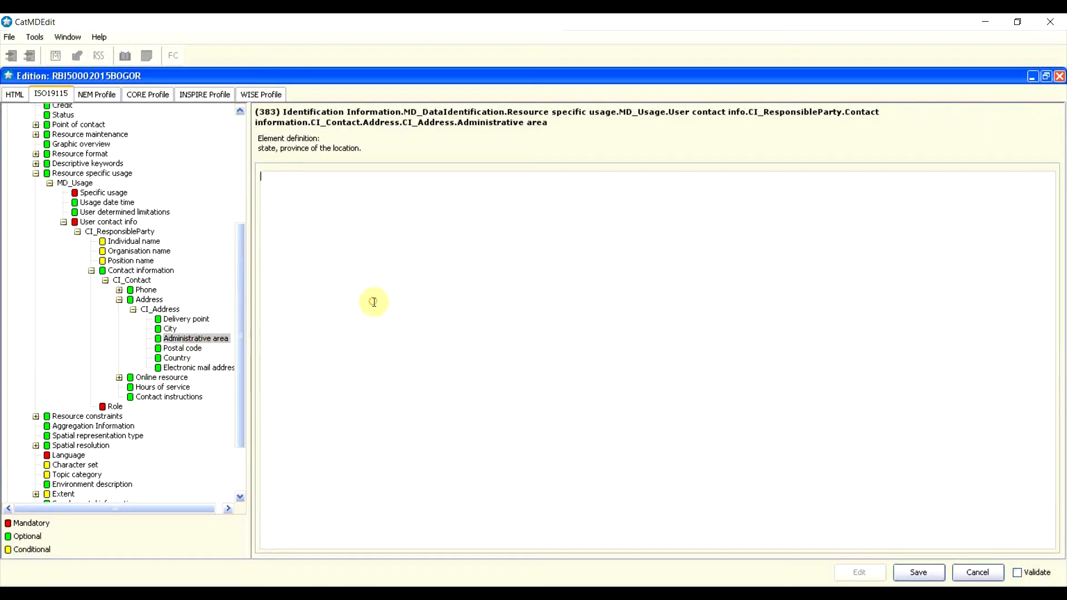
type("Jawa Barat")
left_click(192, 348)
left_click(375, 344)
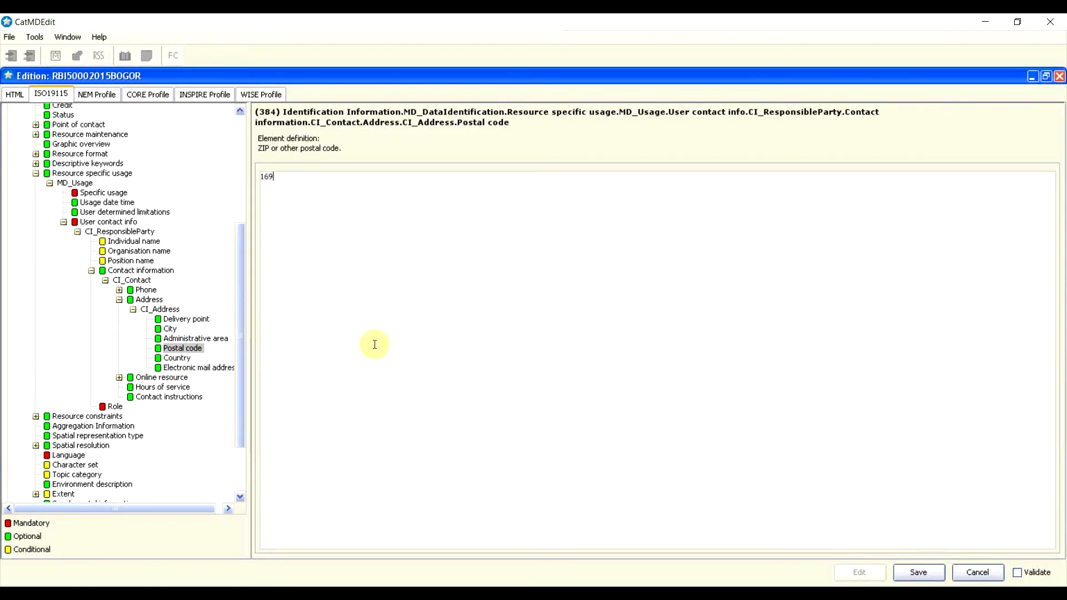
left_click(175, 359)
left_click(465, 307)
type("In")
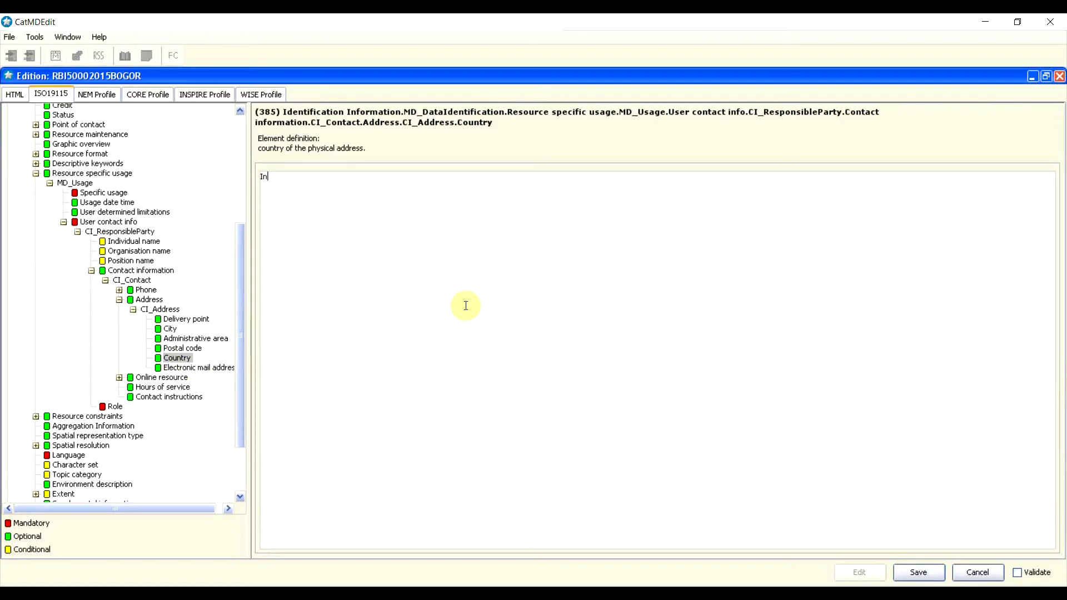
type("donesia")
Step: Add the contact e-mail, hours of service '08.00-16.00' and instructions 'Hubungi saat Jam kerja'
left_click(182, 367)
left_click(429, 188)
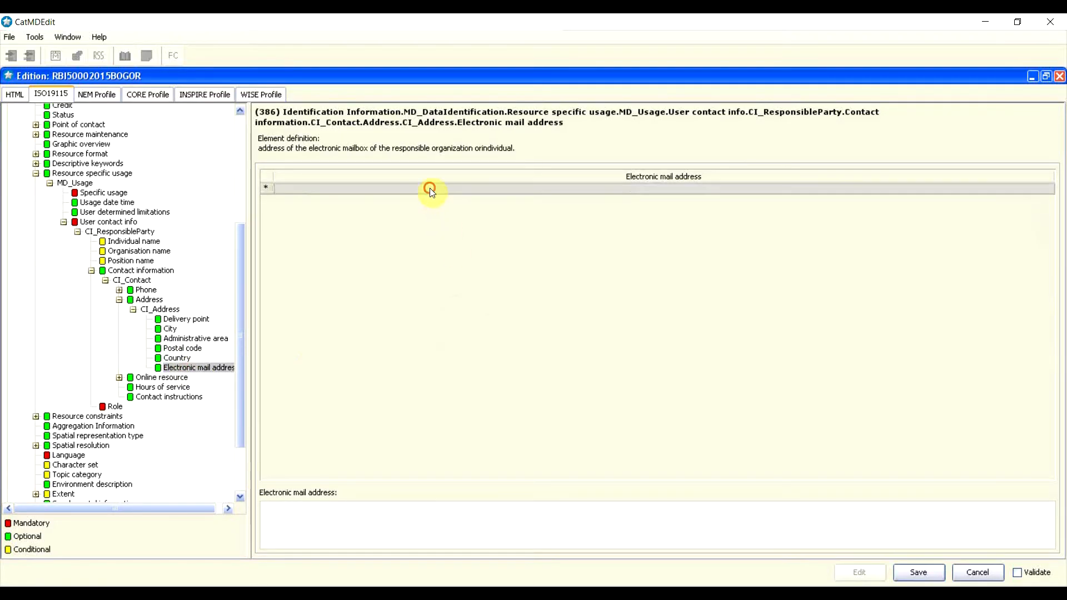
left_click(358, 529)
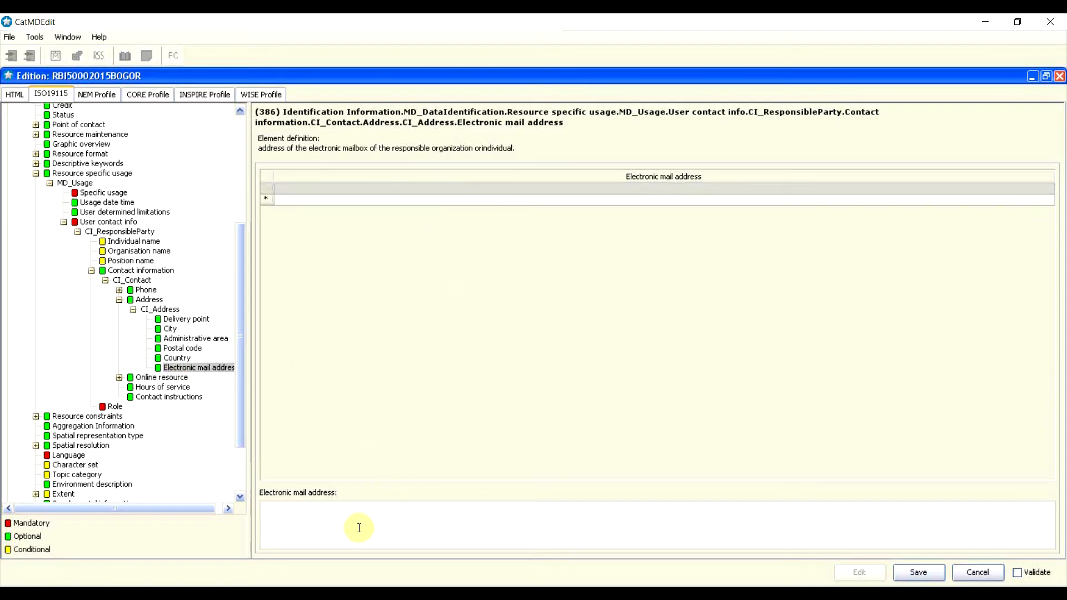
left_click(167, 387)
left_click(331, 280)
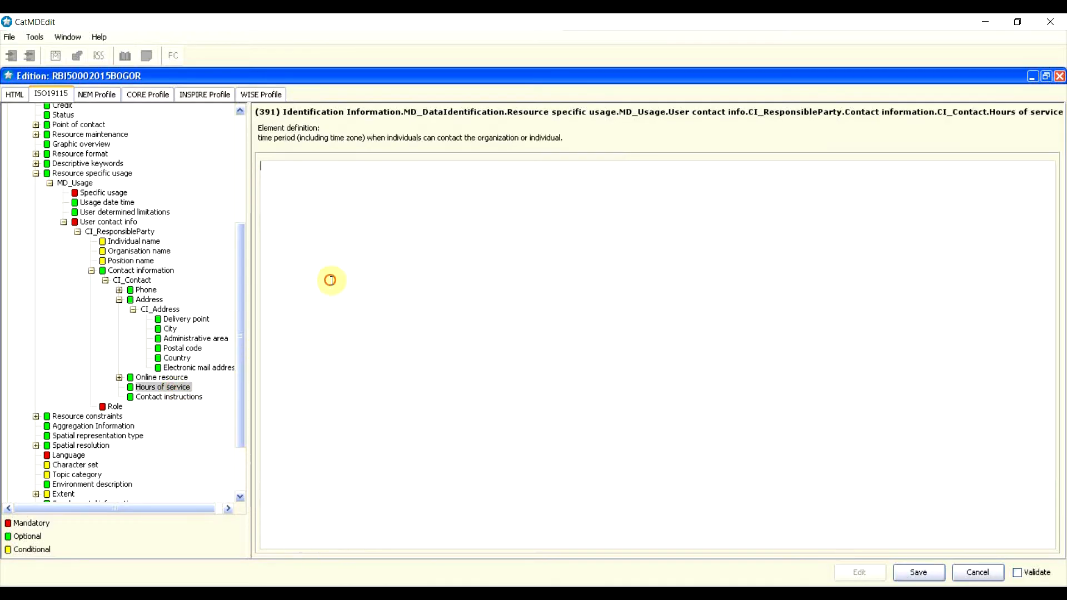
type("08.00-16.00")
left_click(189, 397)
left_click(431, 310)
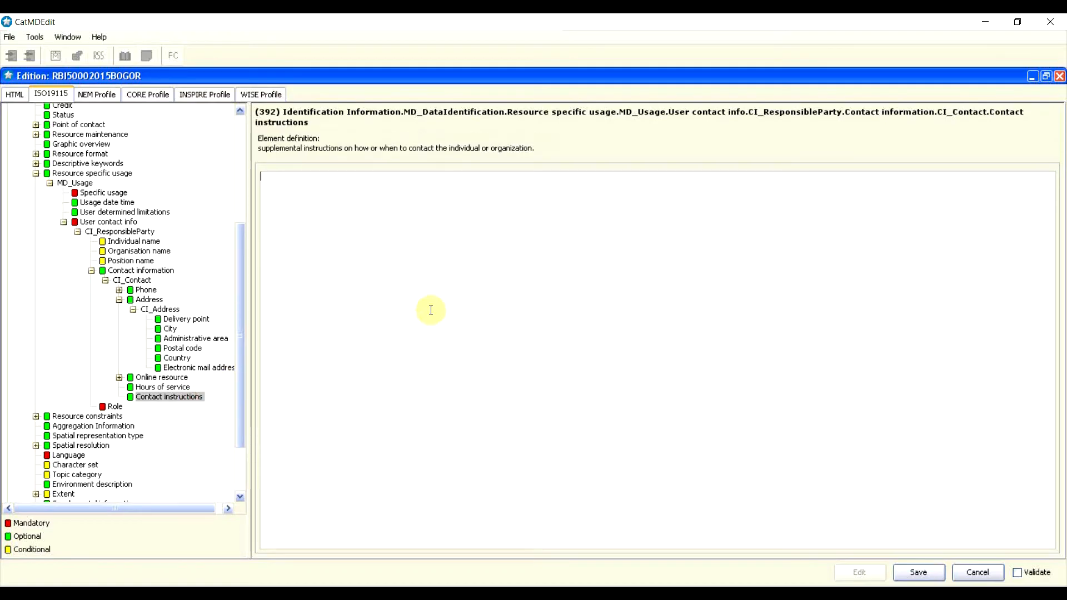
type("Hubungi saat Jam kerja")
left_click(60, 229)
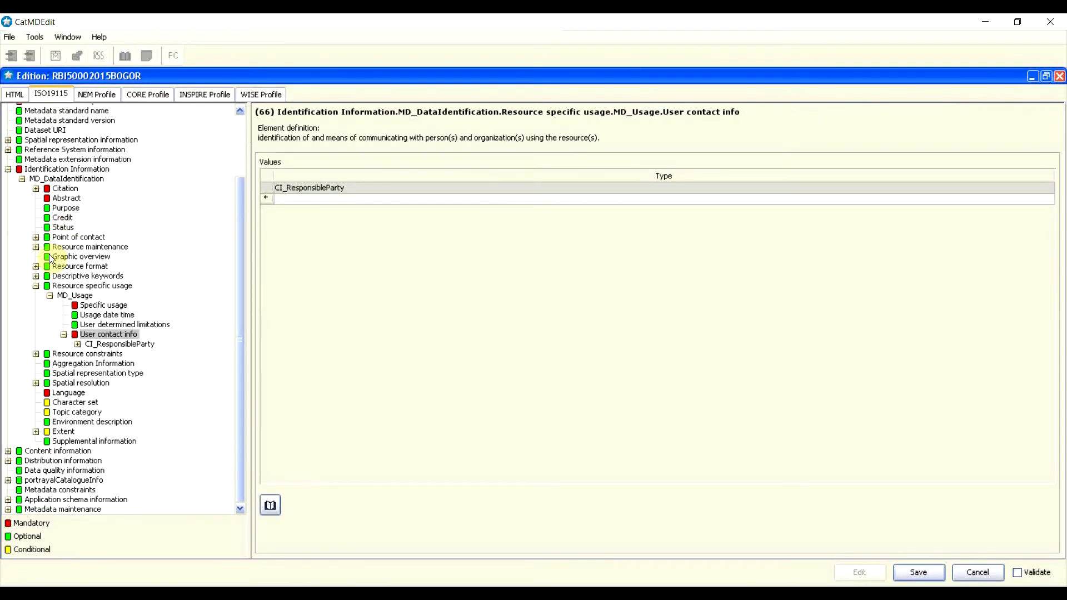
Step: Collapse the usage branch and replace the existing MD_Constraints with a new MD_Constraints entry
left_click(64, 332)
left_click(45, 296)
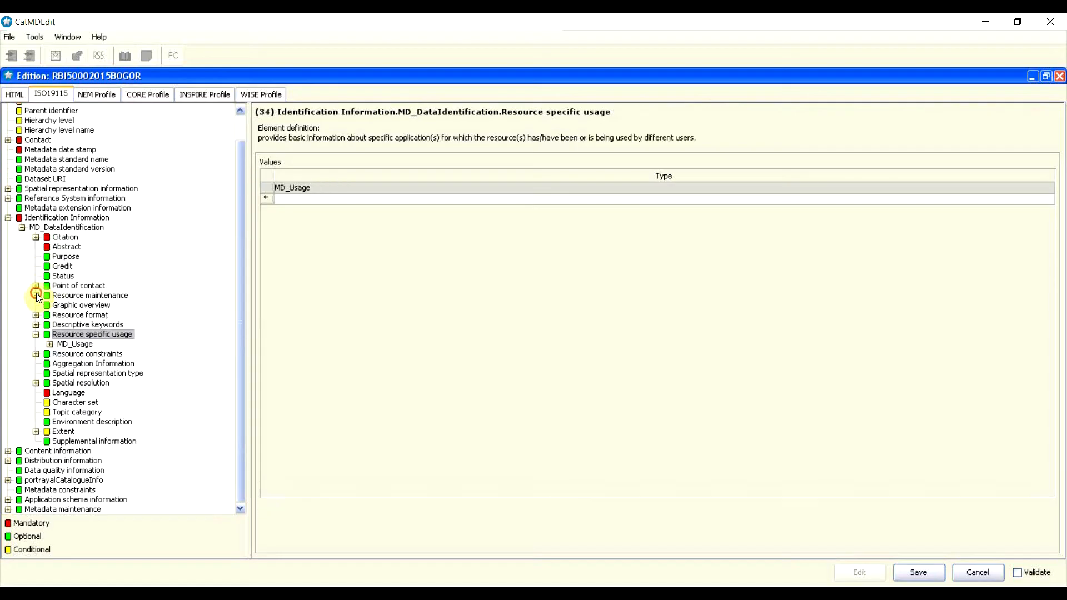
left_click(36, 334)
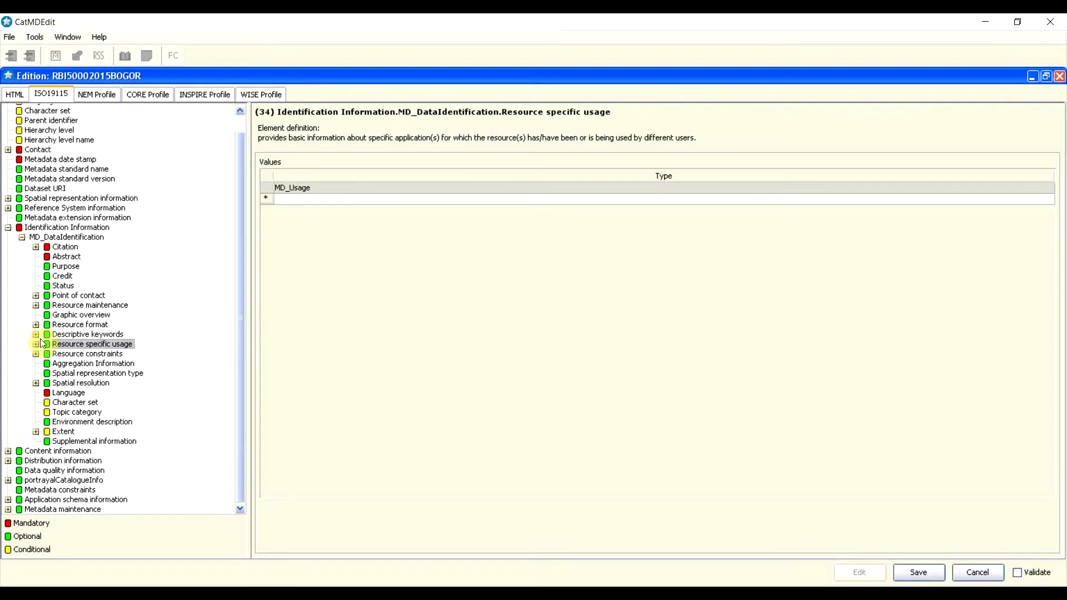
left_click(80, 355)
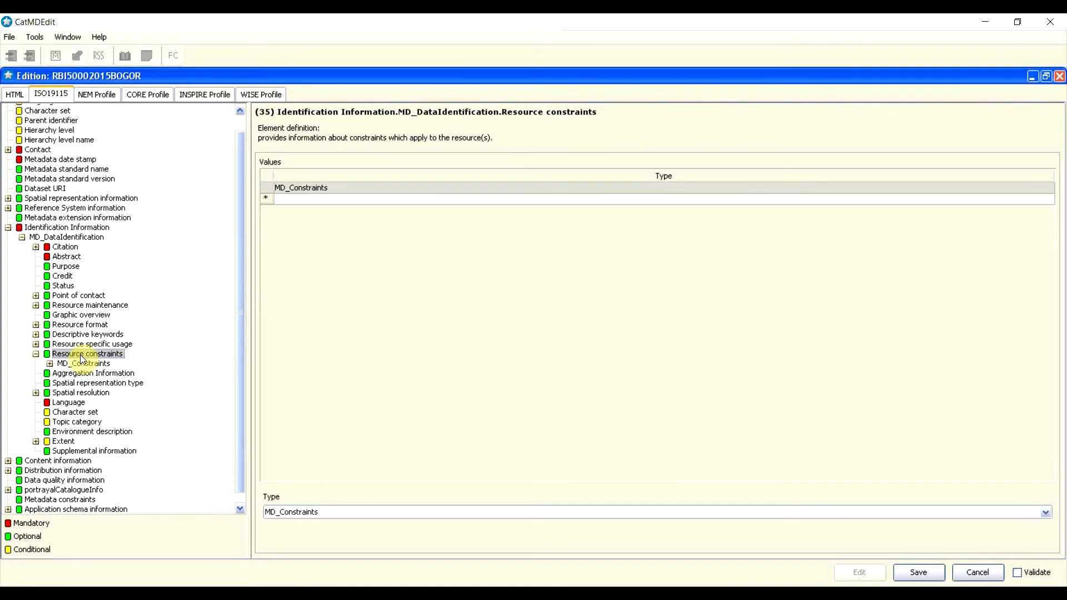
right_click(271, 185)
left_click(284, 192)
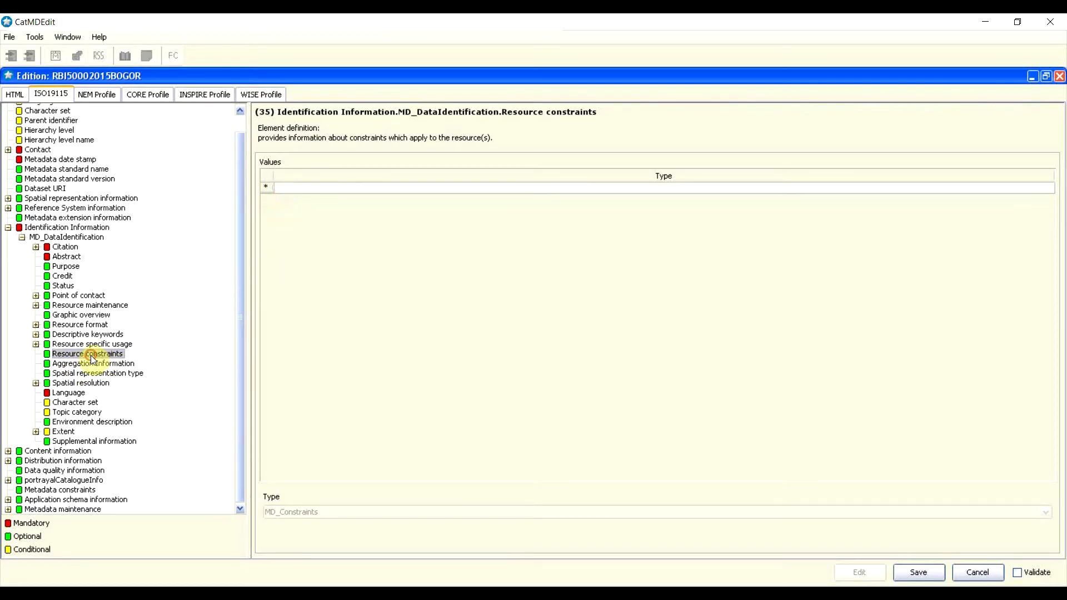
left_click(268, 190)
left_click(298, 177)
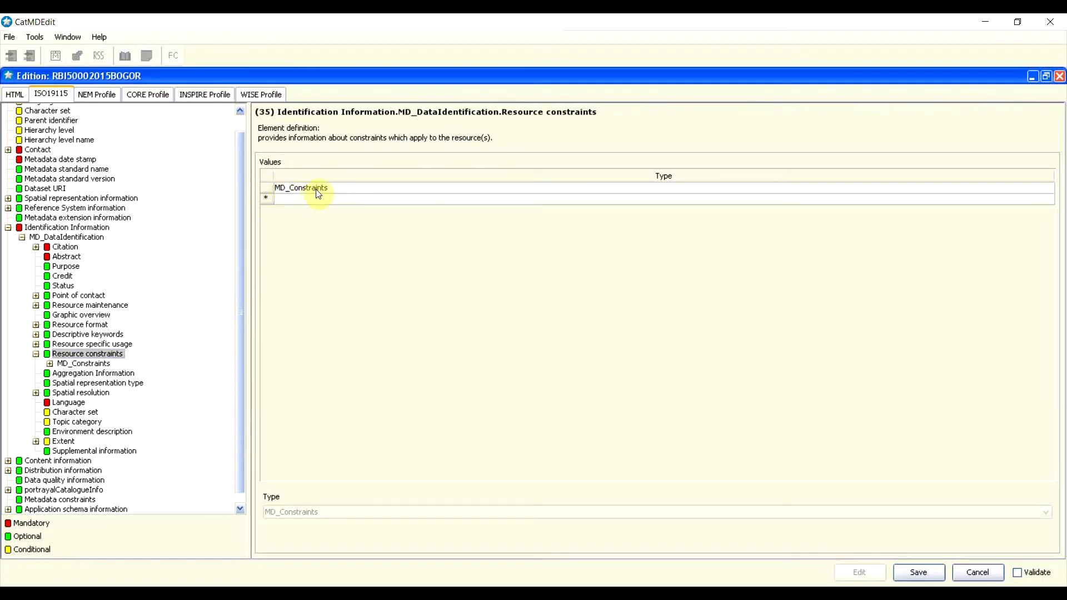
Step: Add use limitation 'tidak dapat digunakan sebagai acuan skala yang lebih besar' to it
double_click(317, 190)
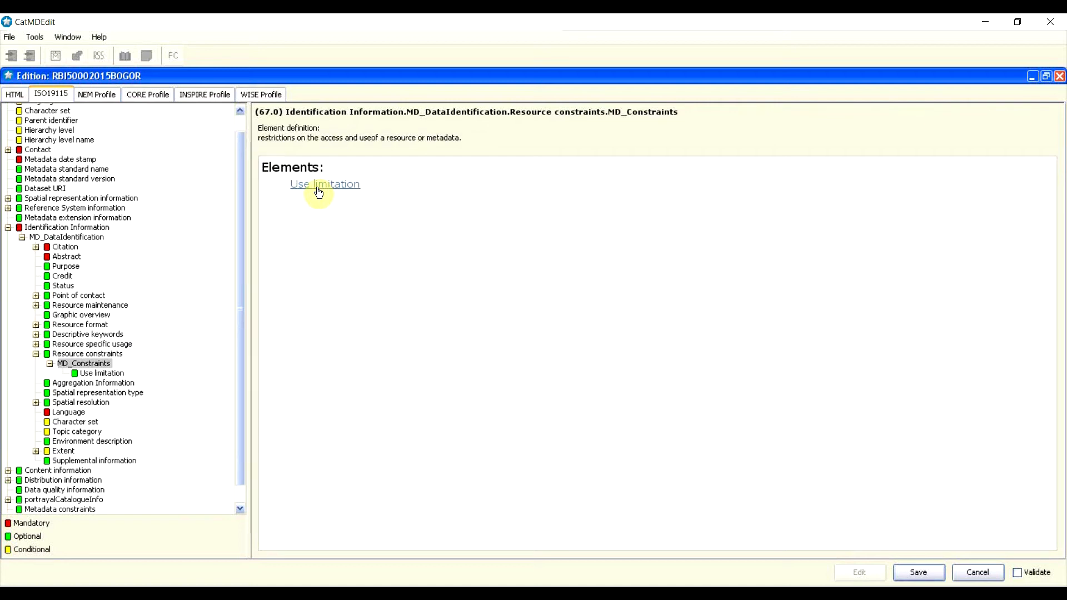
left_click(319, 189)
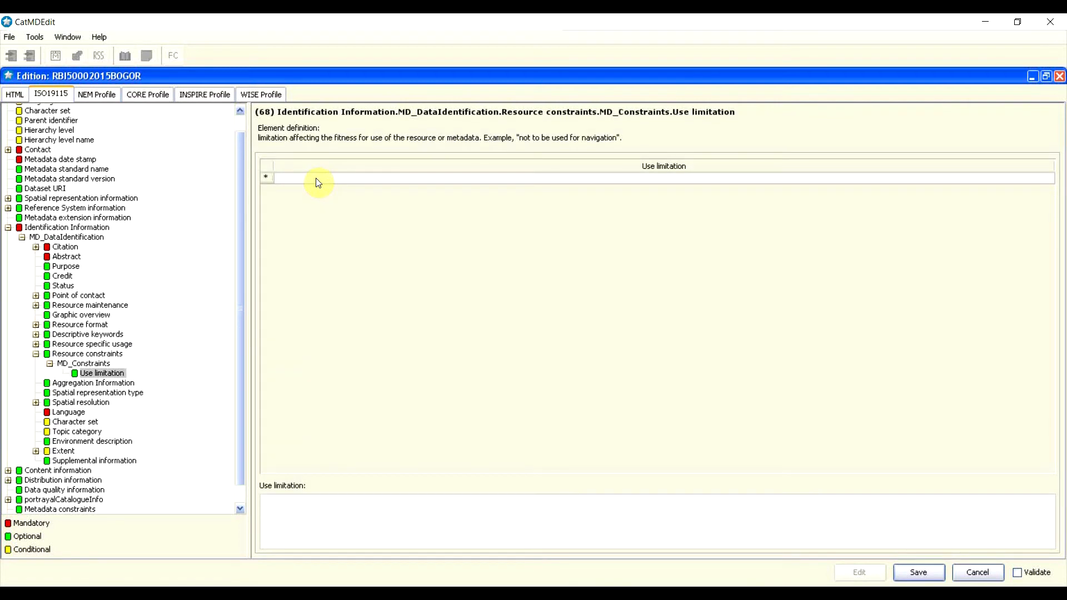
right_click(317, 182)
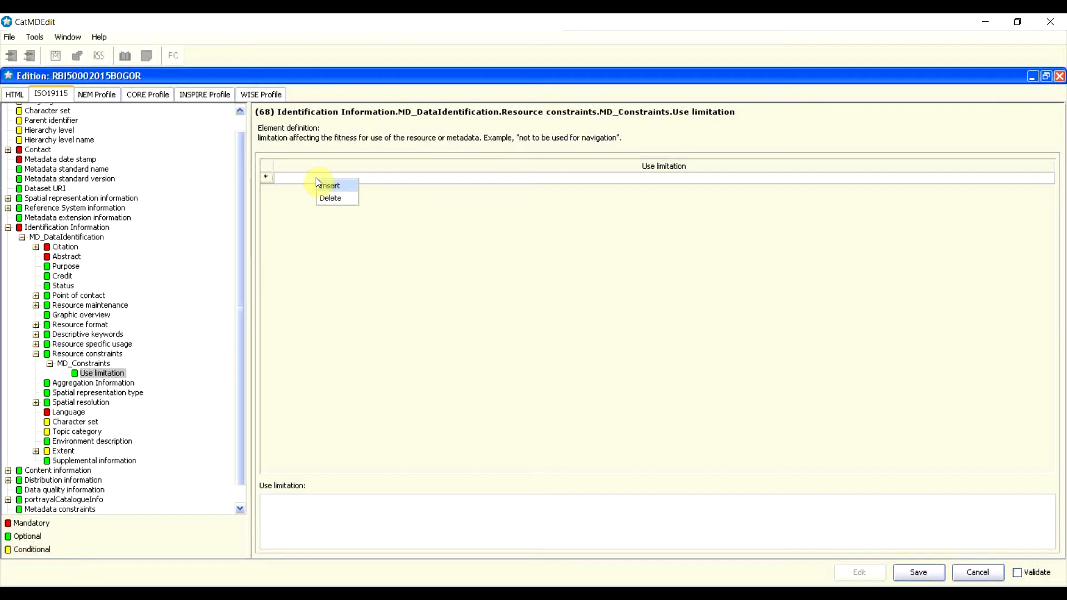
right_click(269, 178)
left_click(279, 175)
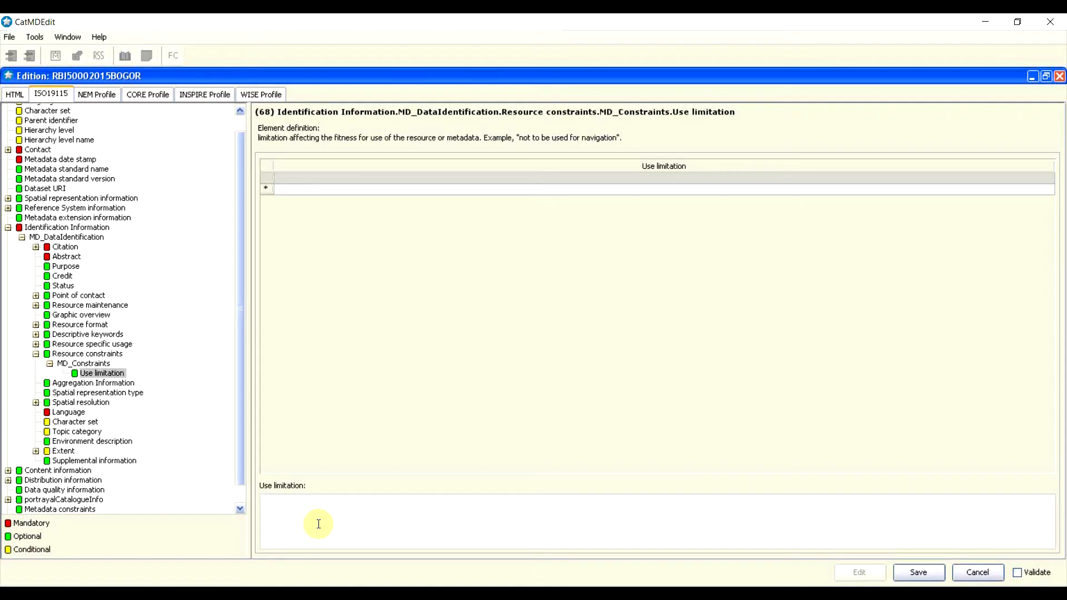
type("tidak dapat digunakan ")
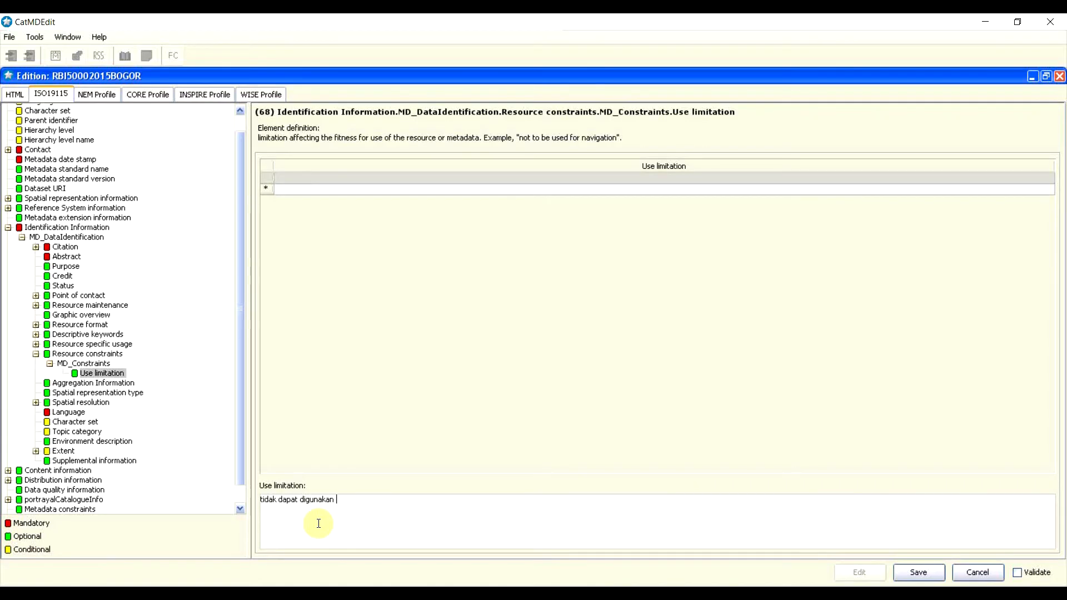
type("sebagai acuan skala yang lebih besar")
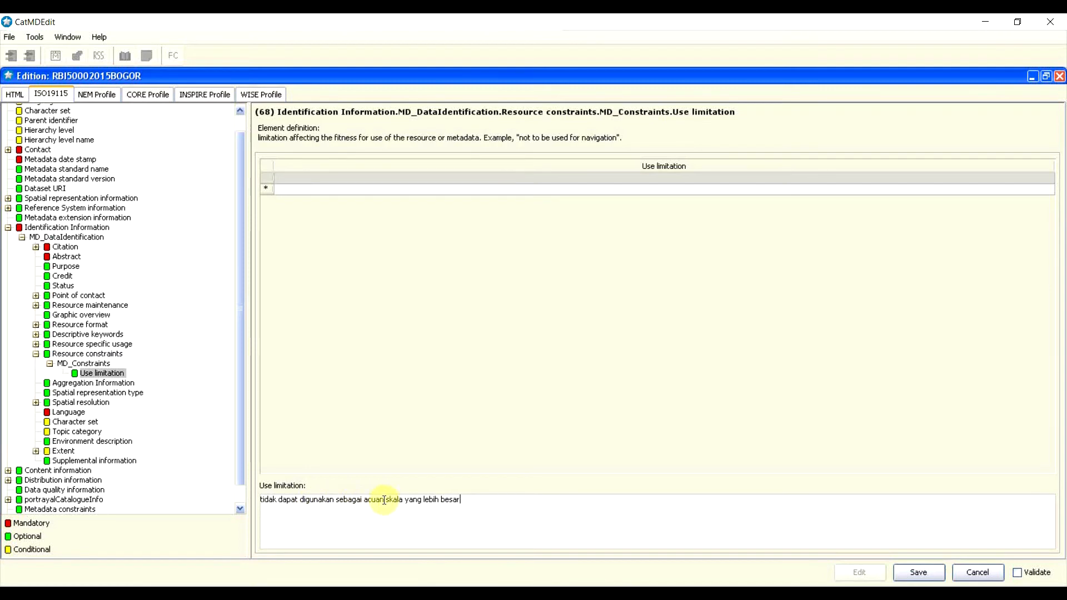
left_click(36, 356)
left_click(36, 356)
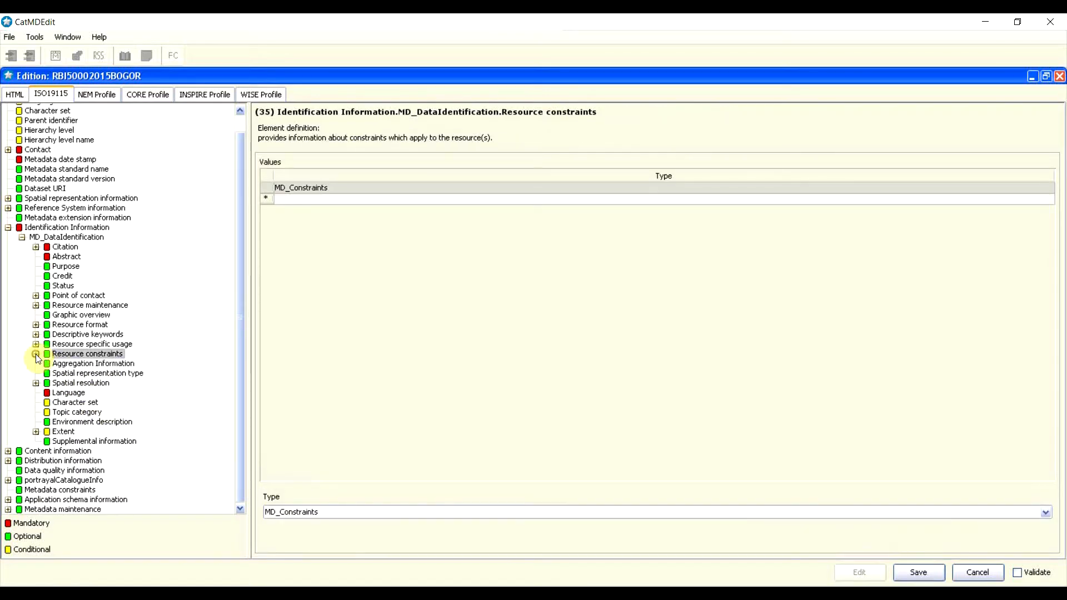
Step: Insert a spatial representation type entry set to 'vector', then go to Spatial resolution
left_click(100, 364)
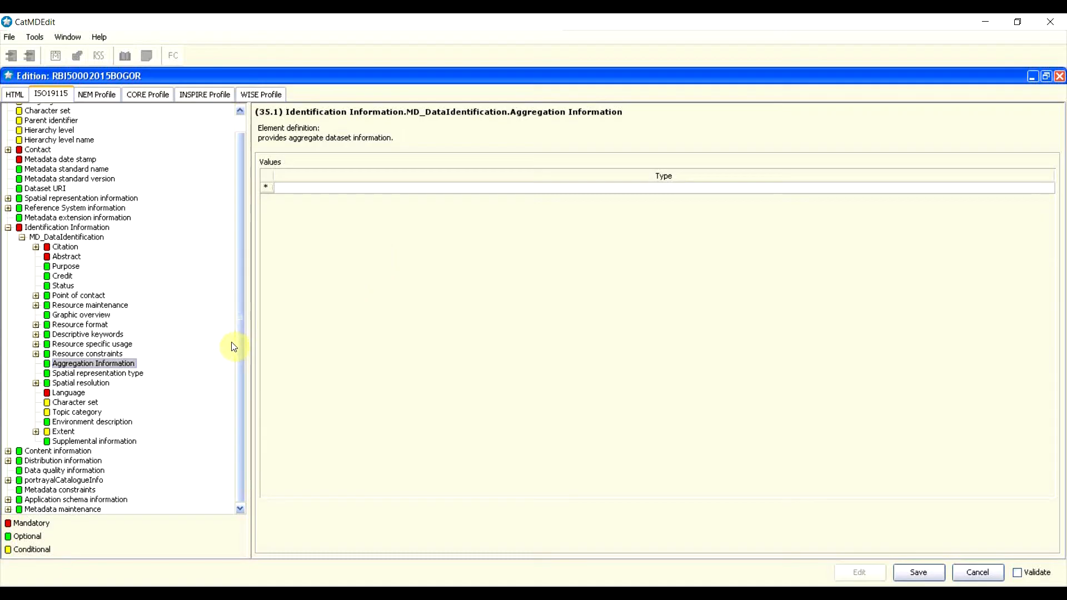
left_click(116, 375)
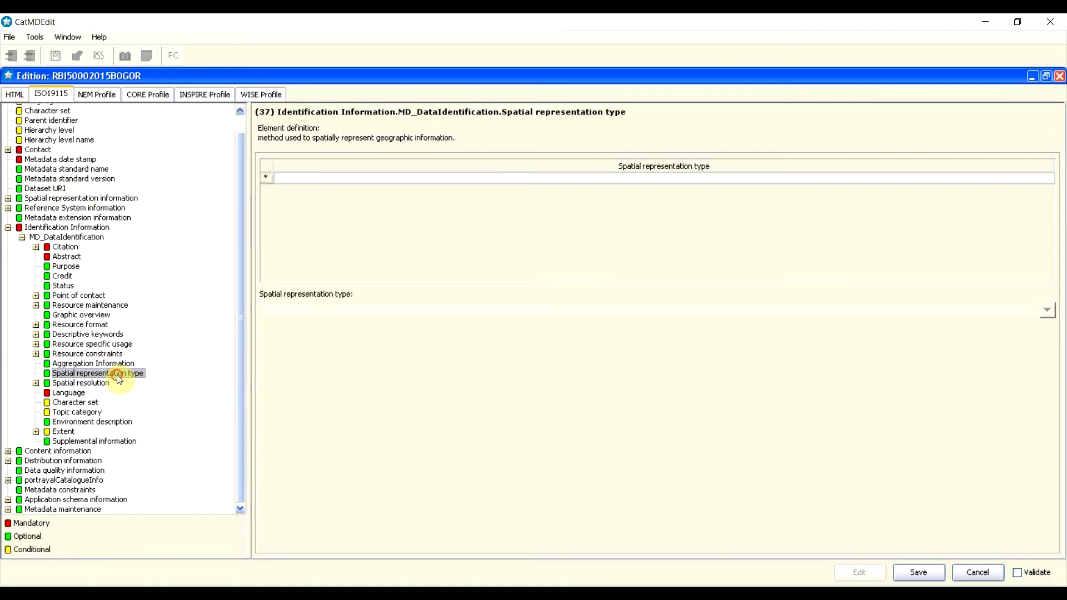
right_click(266, 178)
left_click(281, 174)
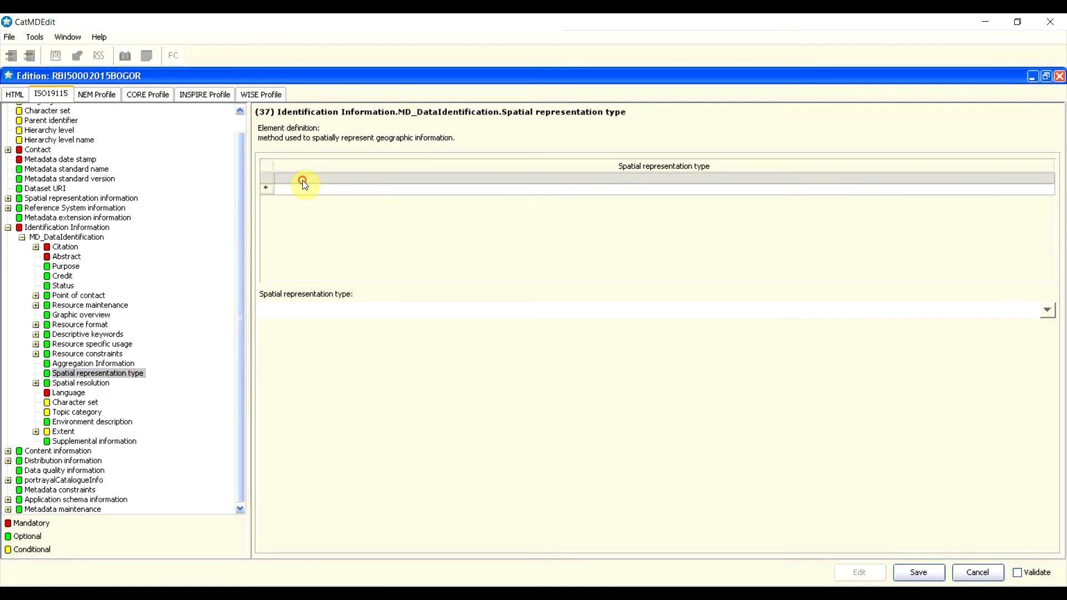
left_click(1049, 311)
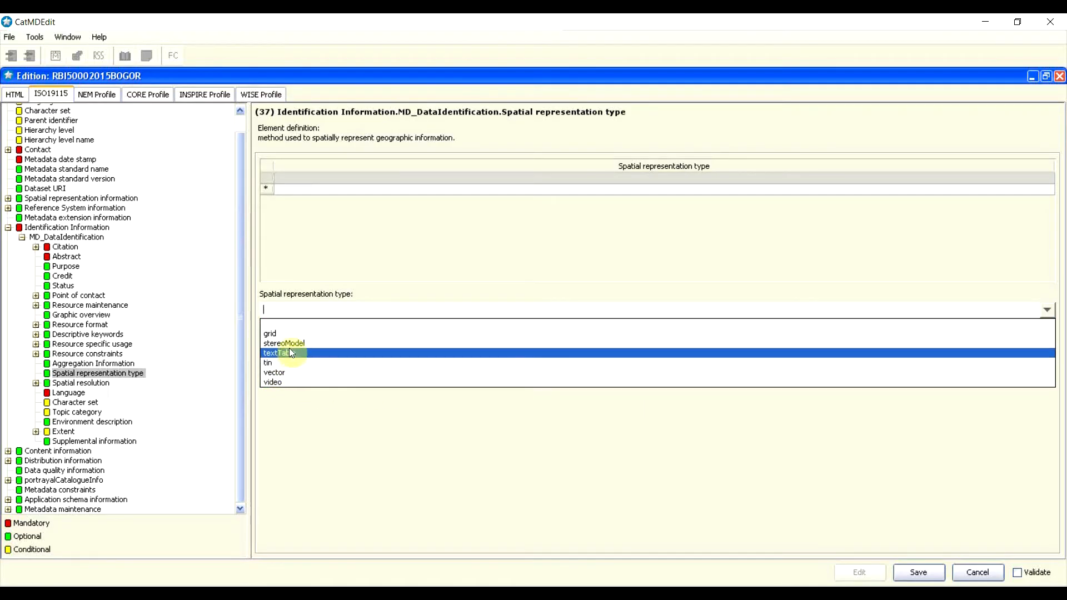
left_click(281, 377)
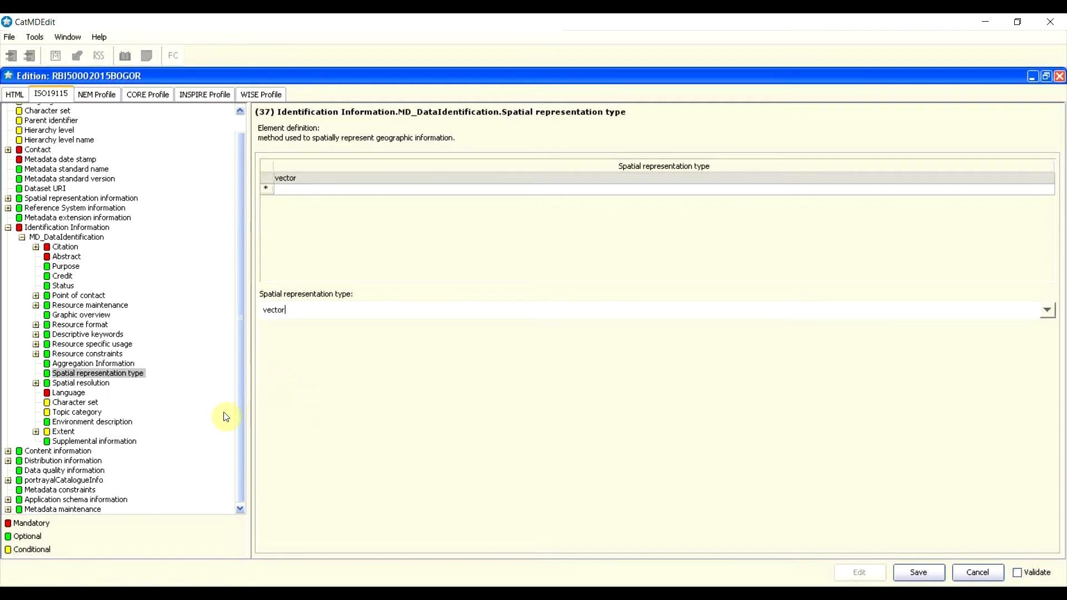
left_click(66, 384)
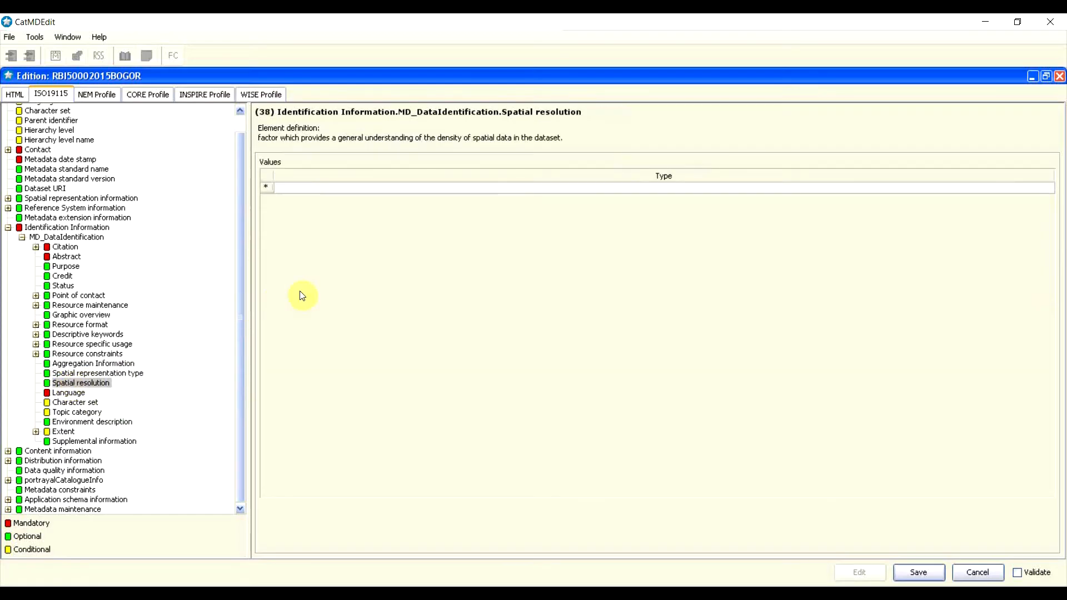
Step: Insert an MD_Resolution row into the Spatial resolution values table
right_click(268, 191)
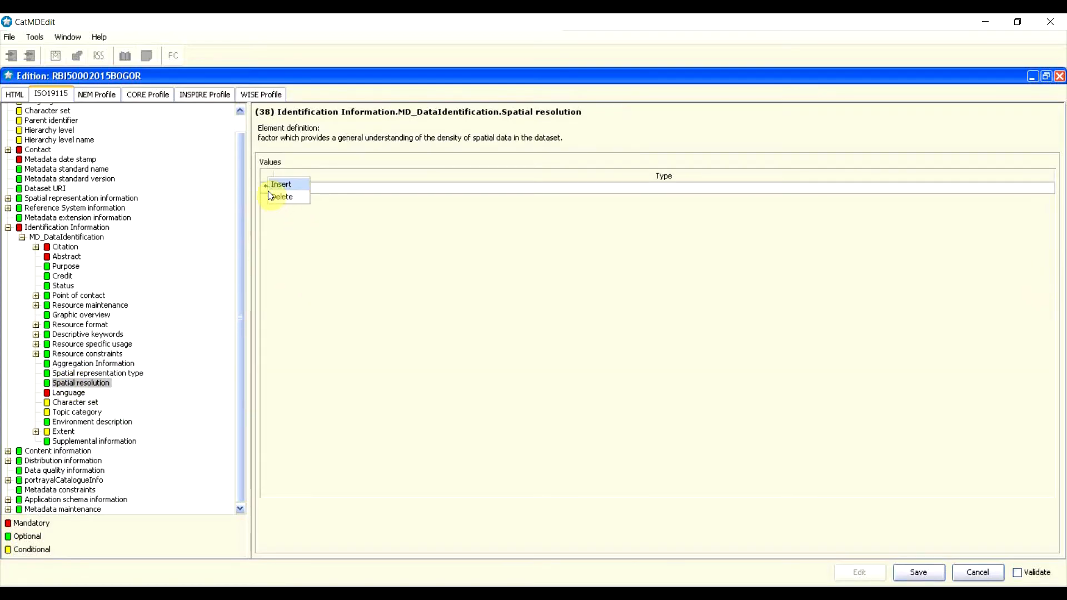
left_click(281, 186)
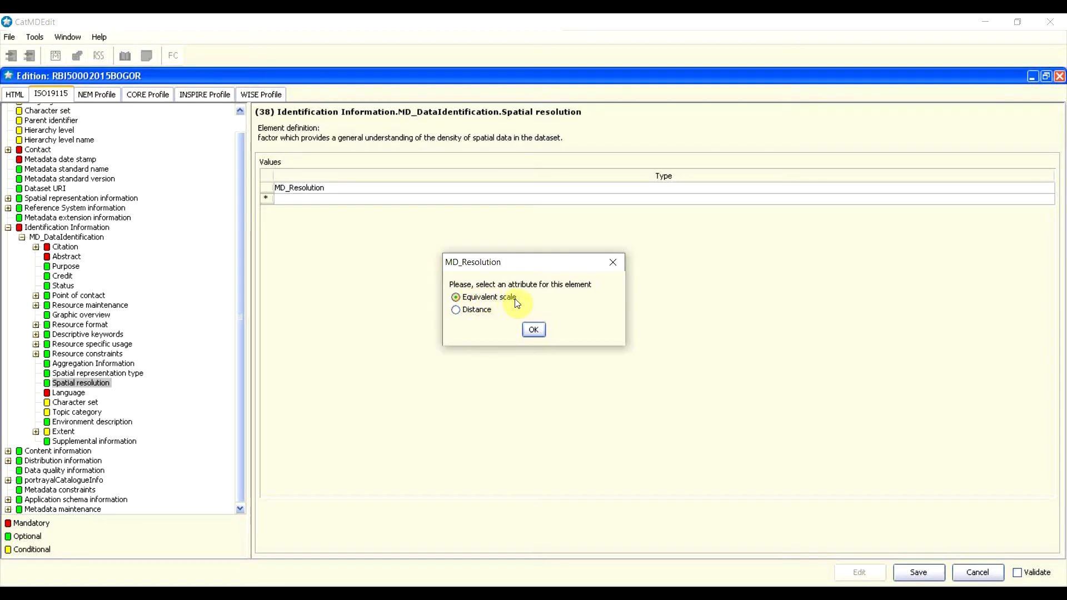
Step: Set the MD_Resolution equivalent scale denominator to 500, then collapse Spatial resolution
left_click(533, 329)
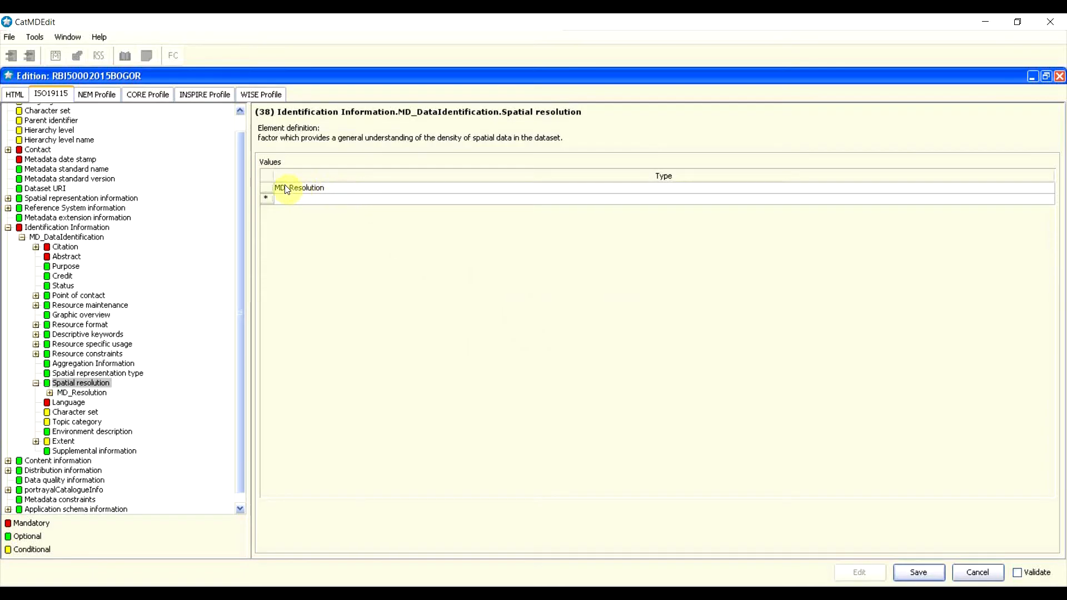
double_click(321, 188)
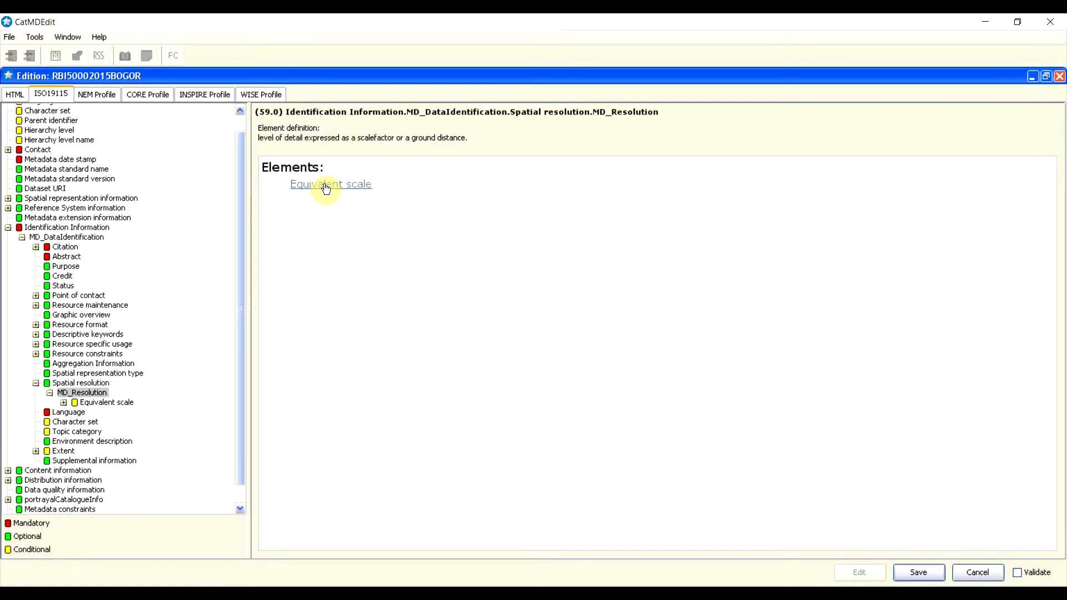
left_click(325, 188)
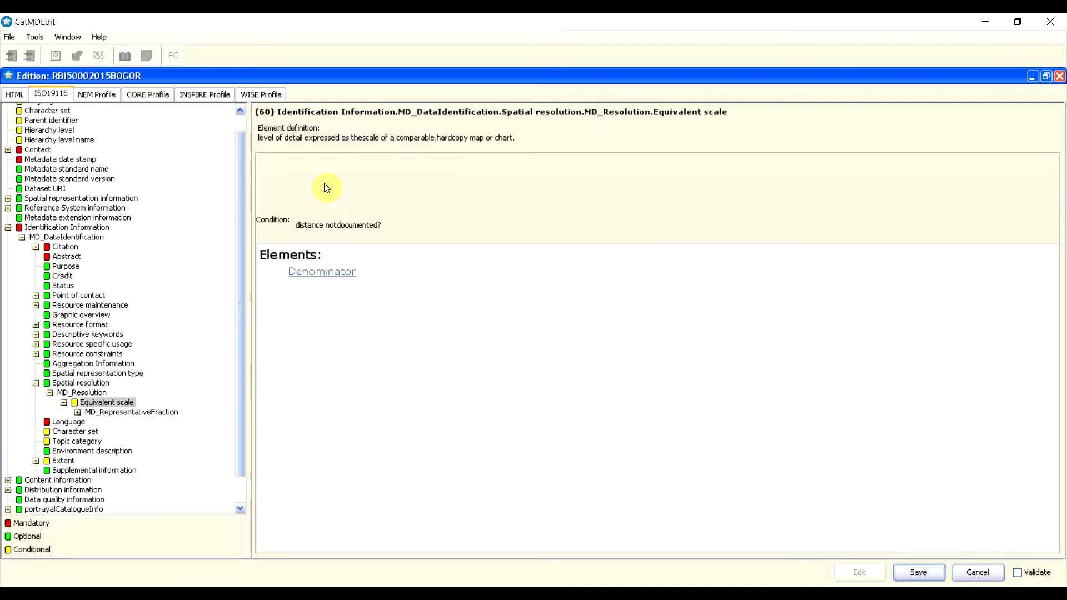
left_click(320, 275)
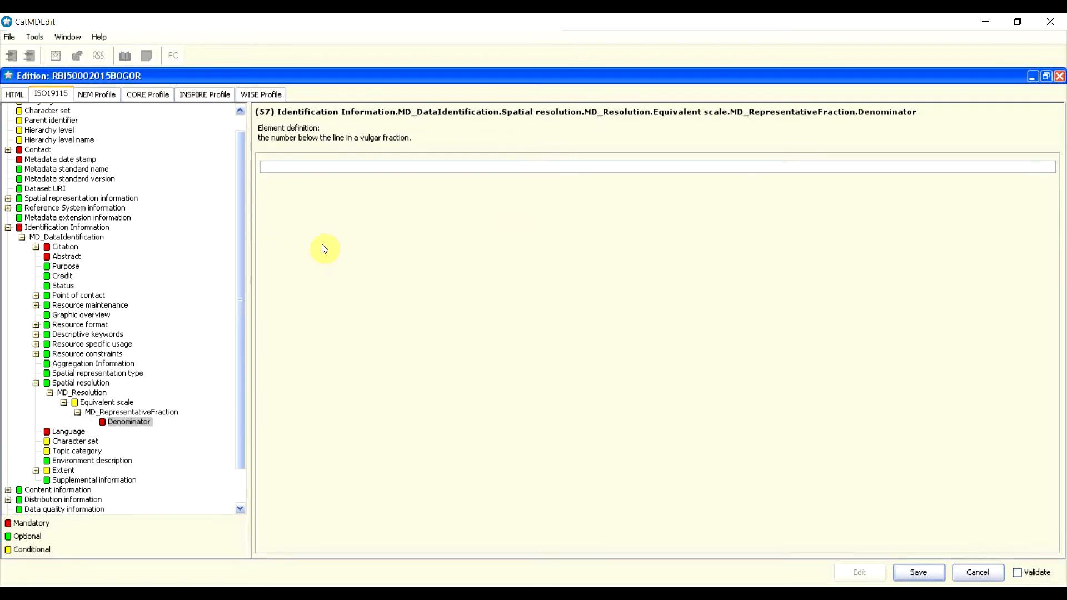
left_click(331, 166)
type("5000")
left_click(36, 384)
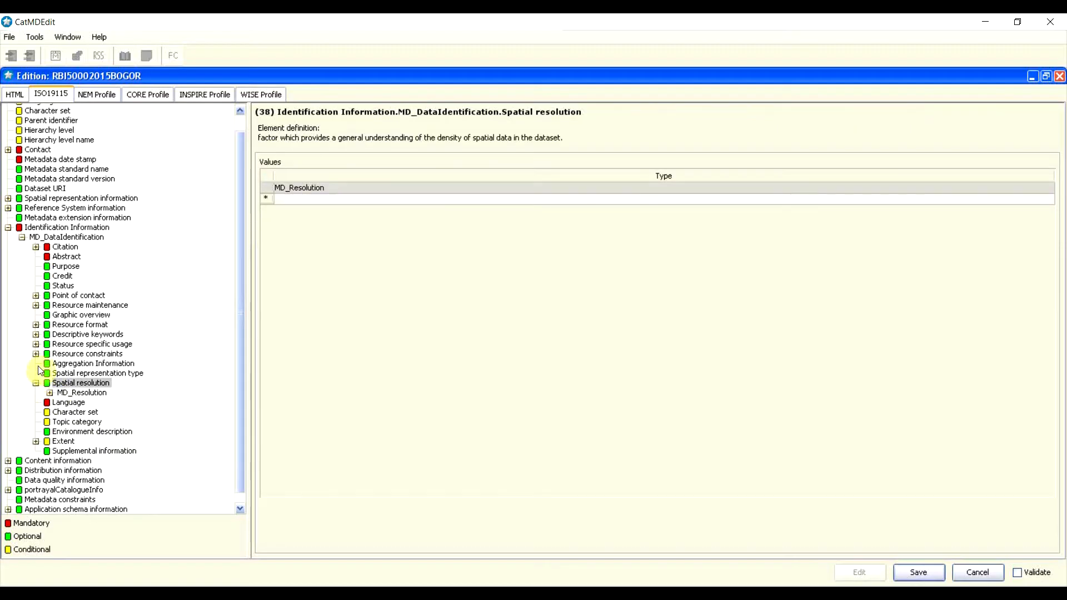
left_click(36, 383)
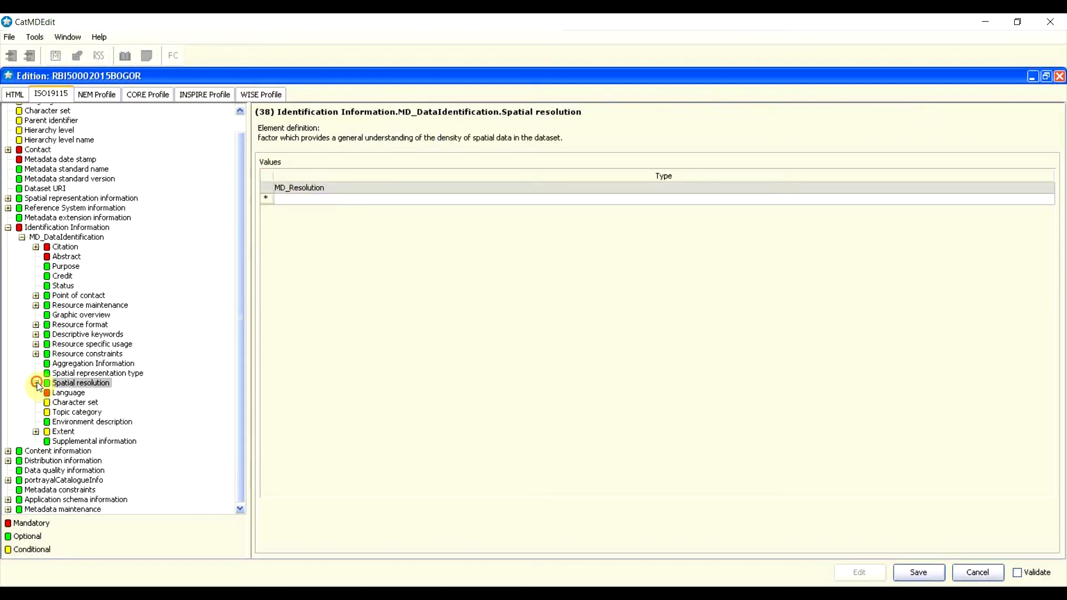
Step: Insert a dataset language row and enter 'Bahasa Indonesia' as the language
left_click(62, 393)
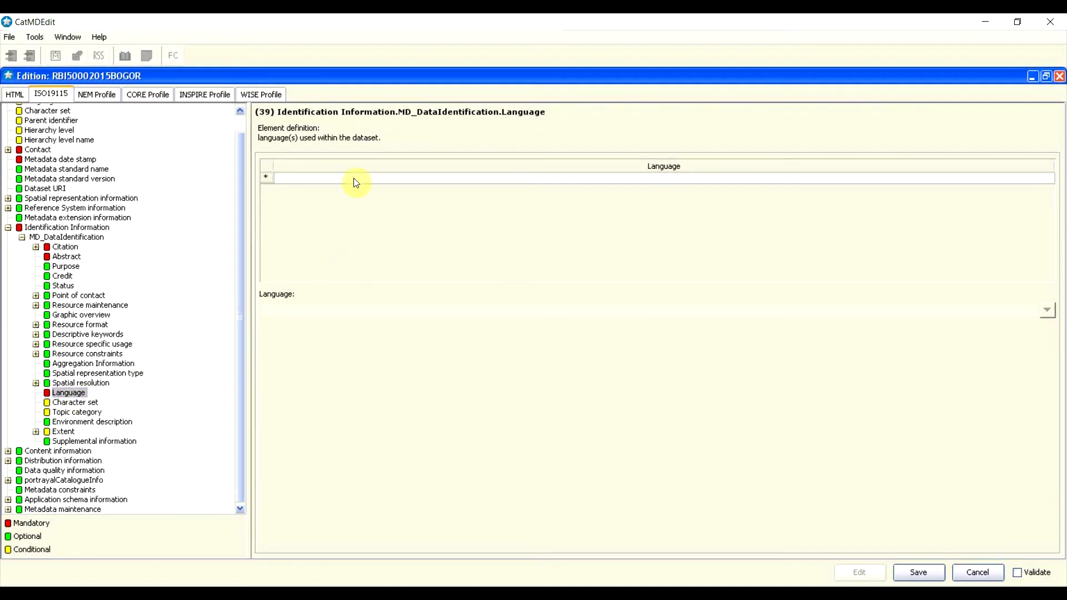
right_click(270, 181)
left_click(283, 170)
left_click(303, 179)
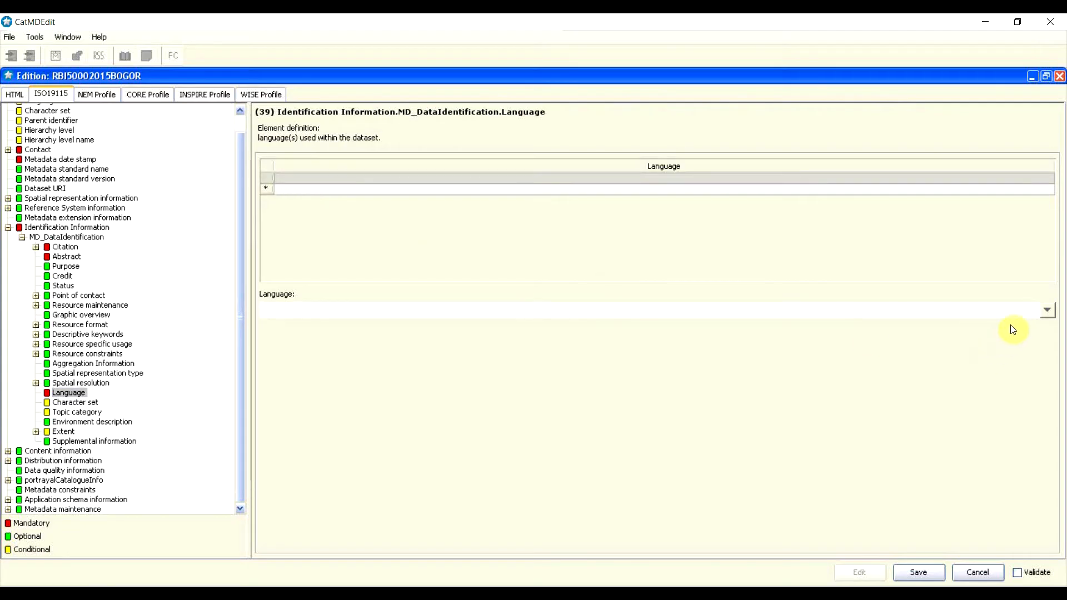
left_click(1048, 313)
scroll(864, 388, "down", 4)
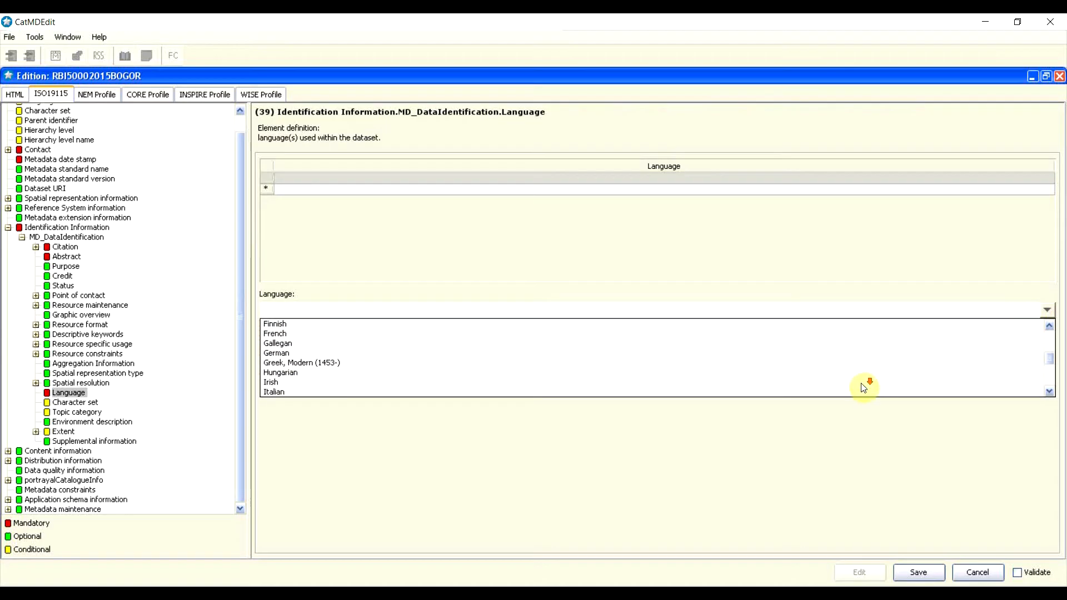
scroll(865, 388, "up", 4)
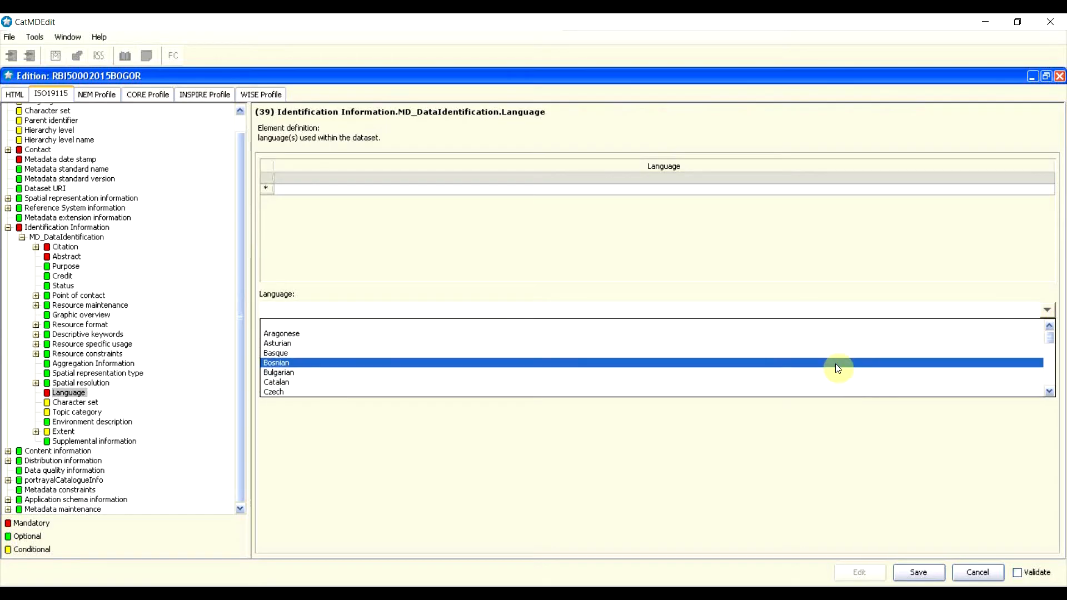
type("Bahasa Ind")
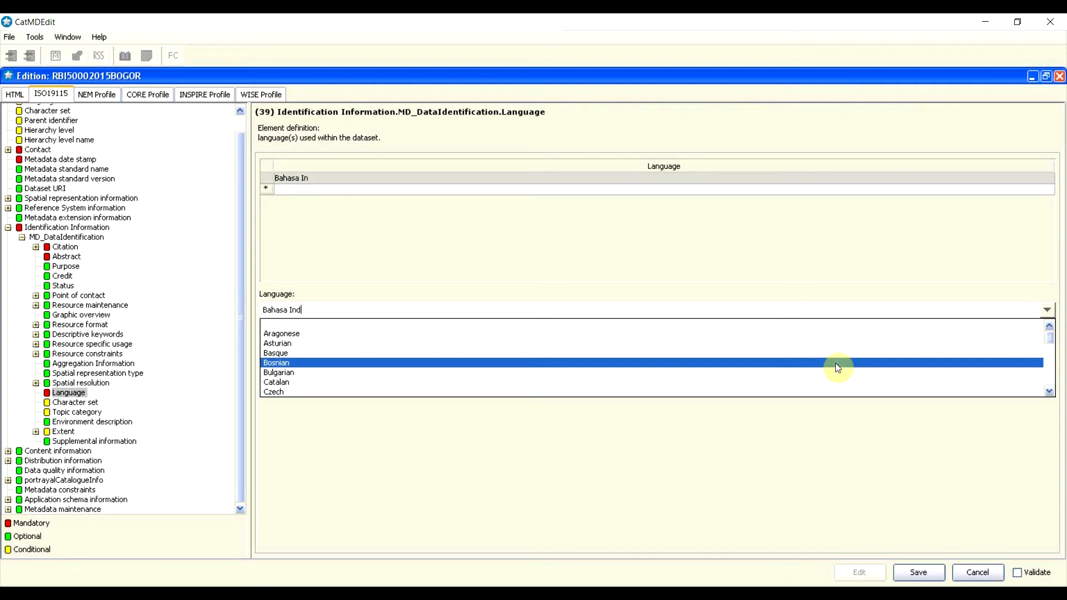
type("onesia")
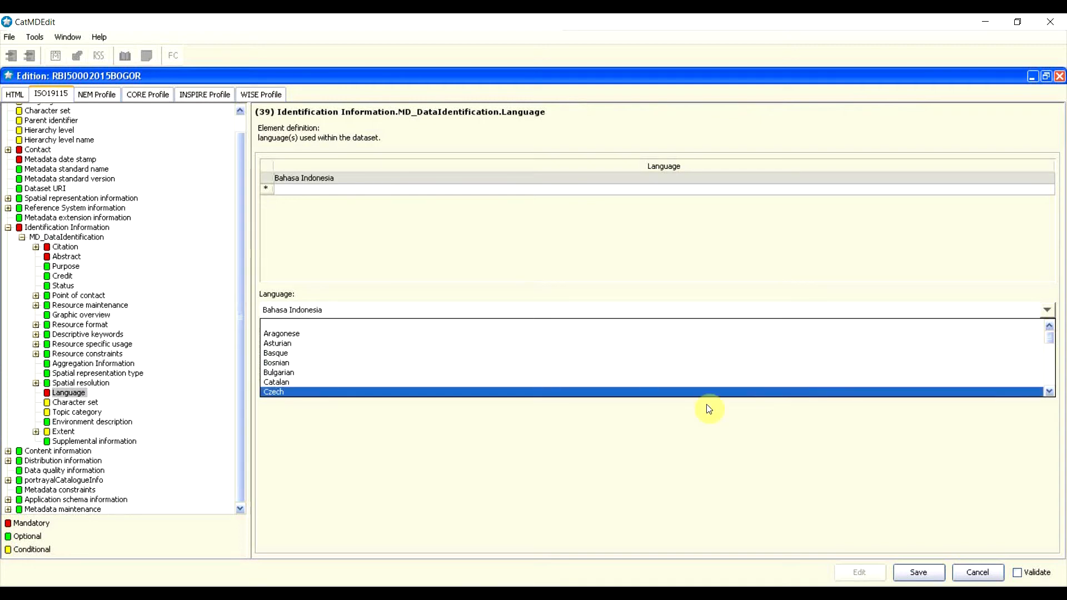
left_click(86, 404)
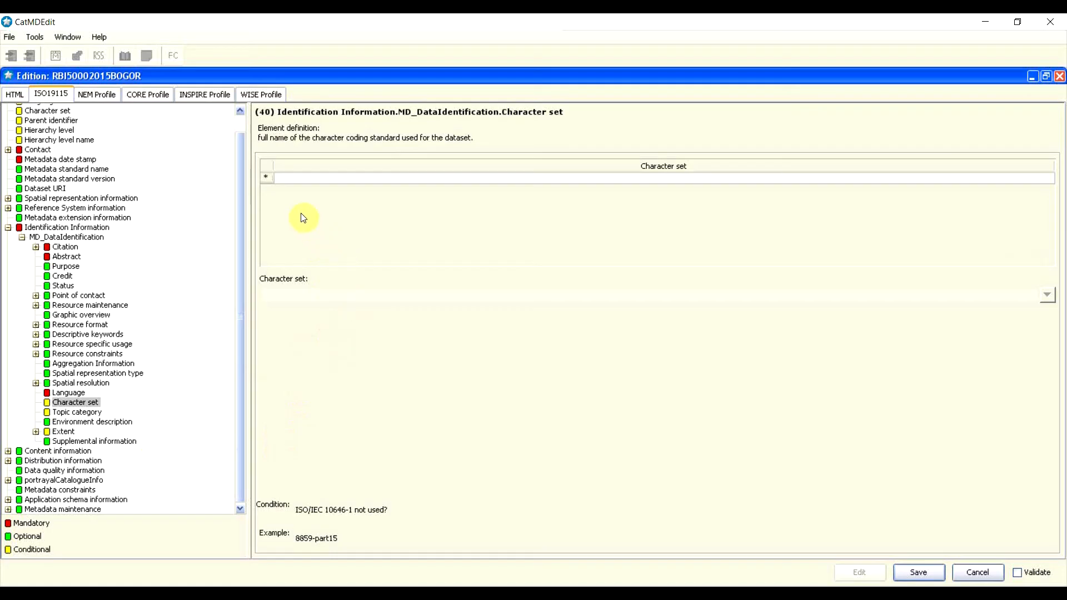
Step: Insert a character set row and choose utf8 from the dropdown
right_click(267, 177)
left_click(291, 174)
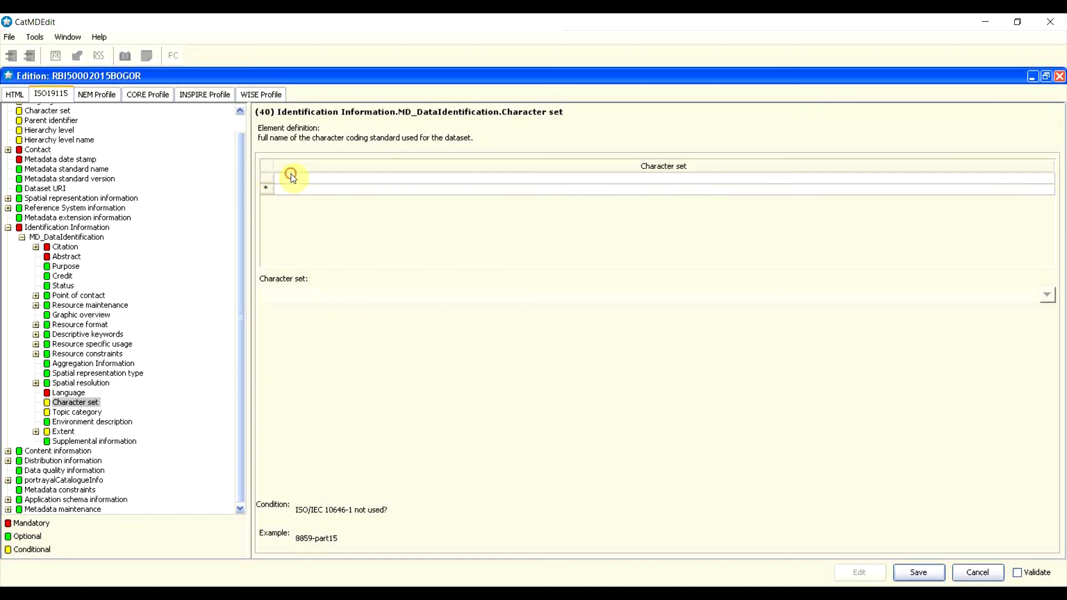
left_click(315, 179)
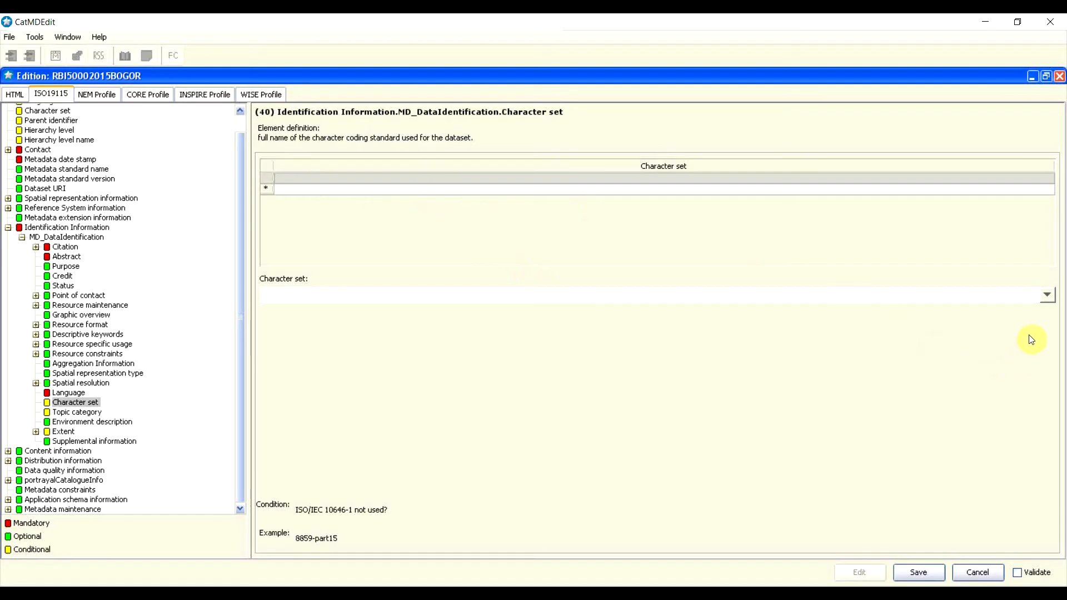
left_click(1047, 295)
scroll(850, 350, "down", 2)
scroll(850, 350, "down", 5)
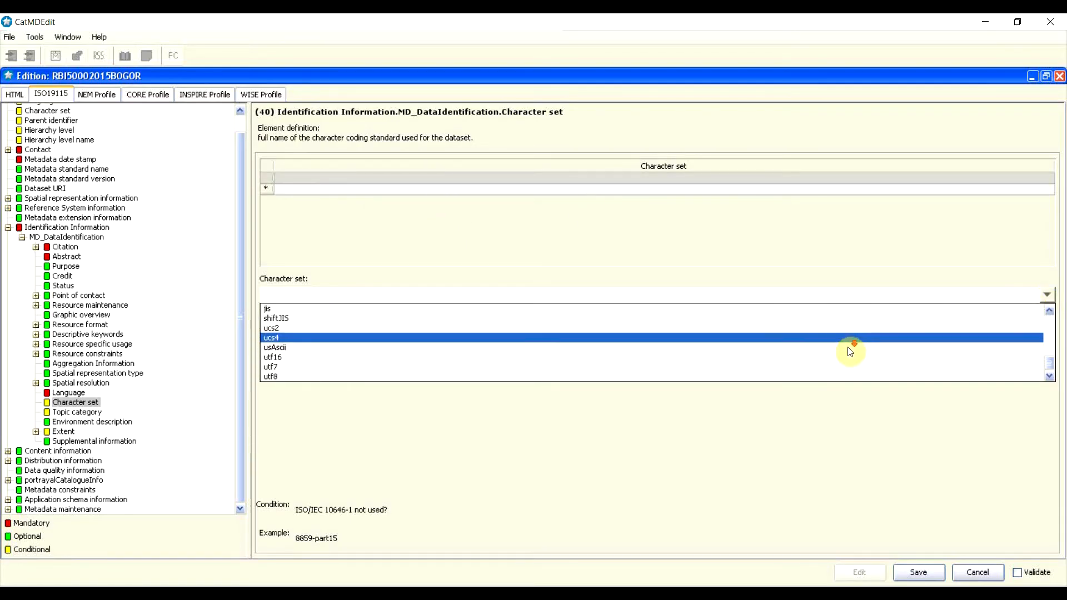
left_click(459, 376)
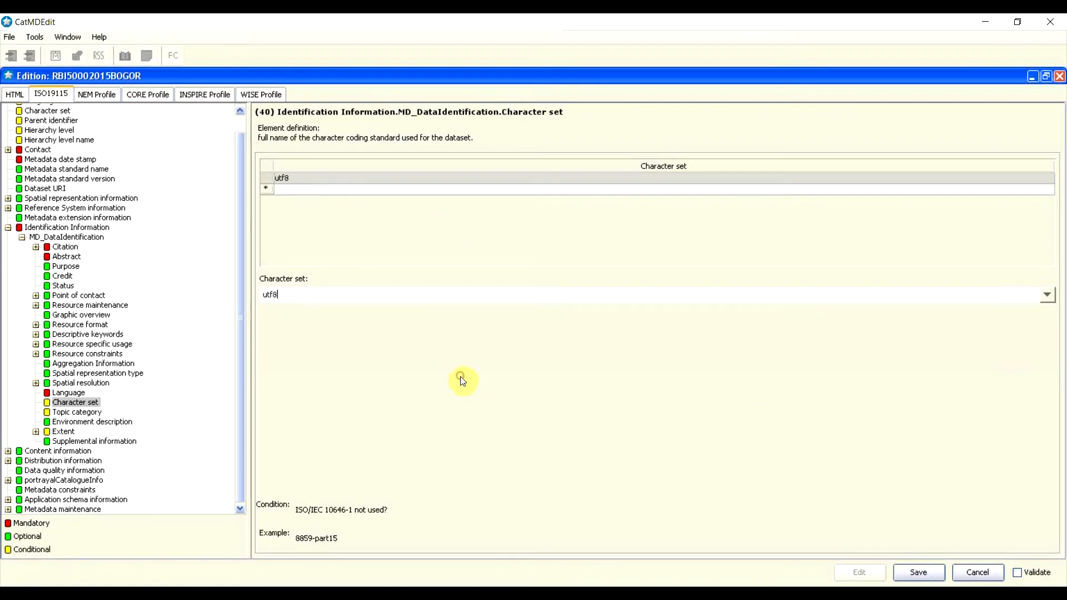
left_click(75, 415)
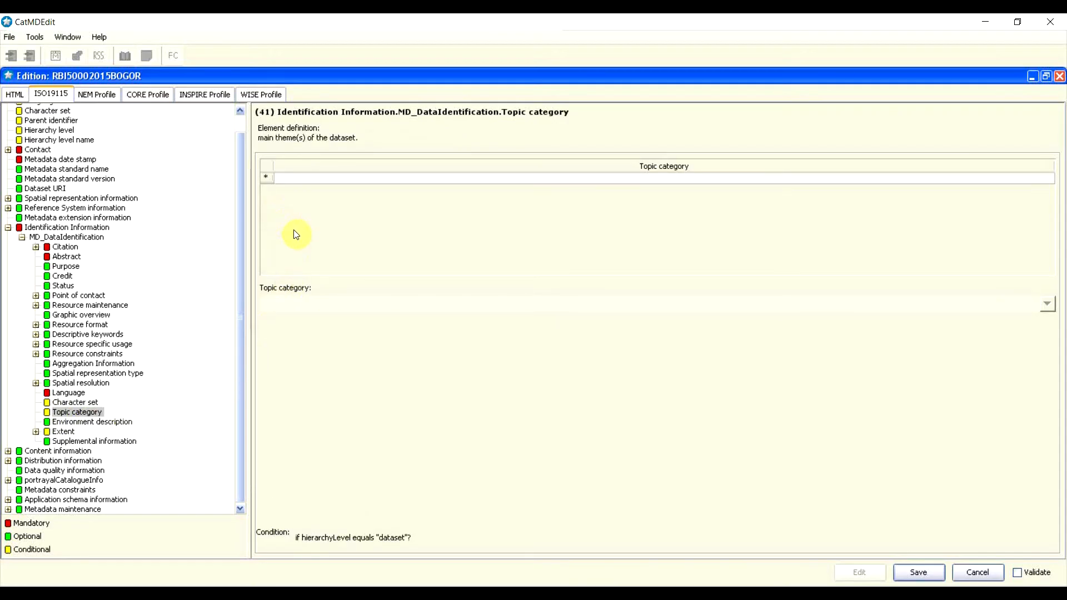
Step: Insert a topic category row set to imageryBaseMapsEarthCover
right_click(270, 183)
left_click(287, 172)
left_click(315, 181)
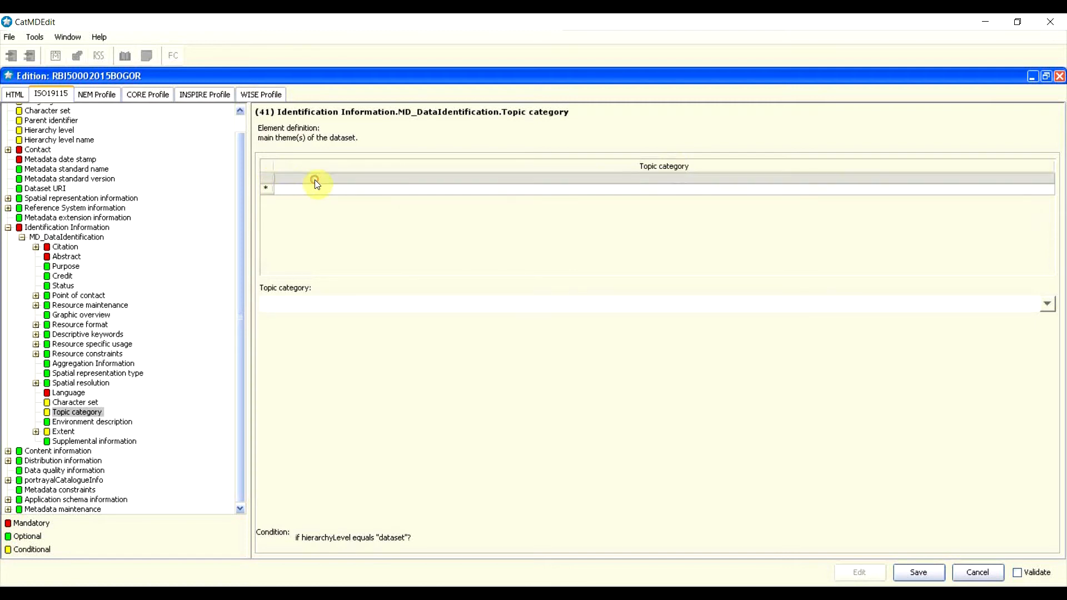
left_click(1043, 309)
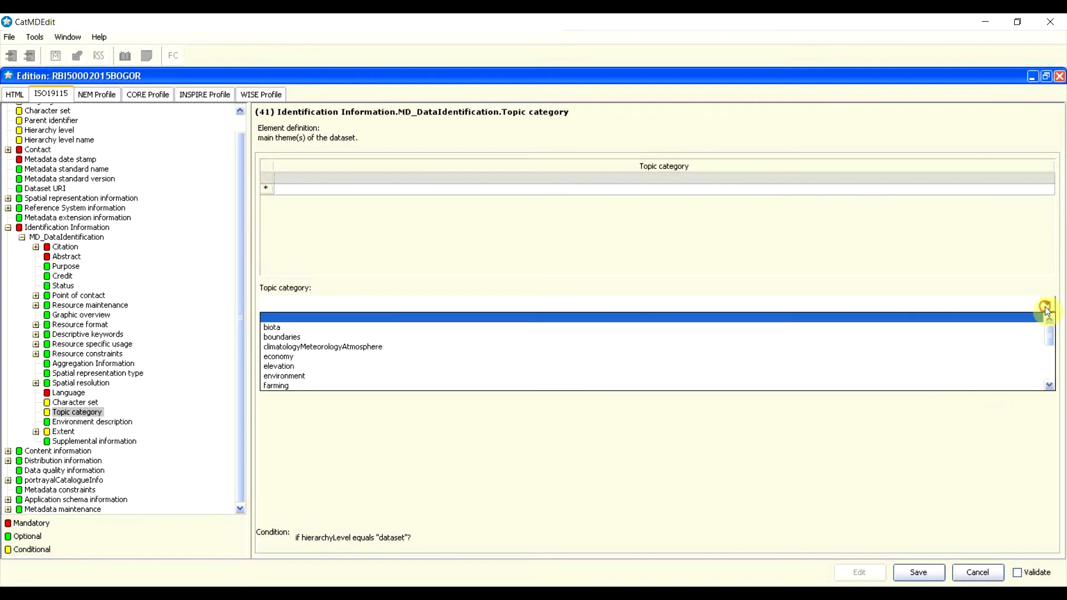
scroll(572, 345, "down", 3)
scroll(555, 352, "down", 1)
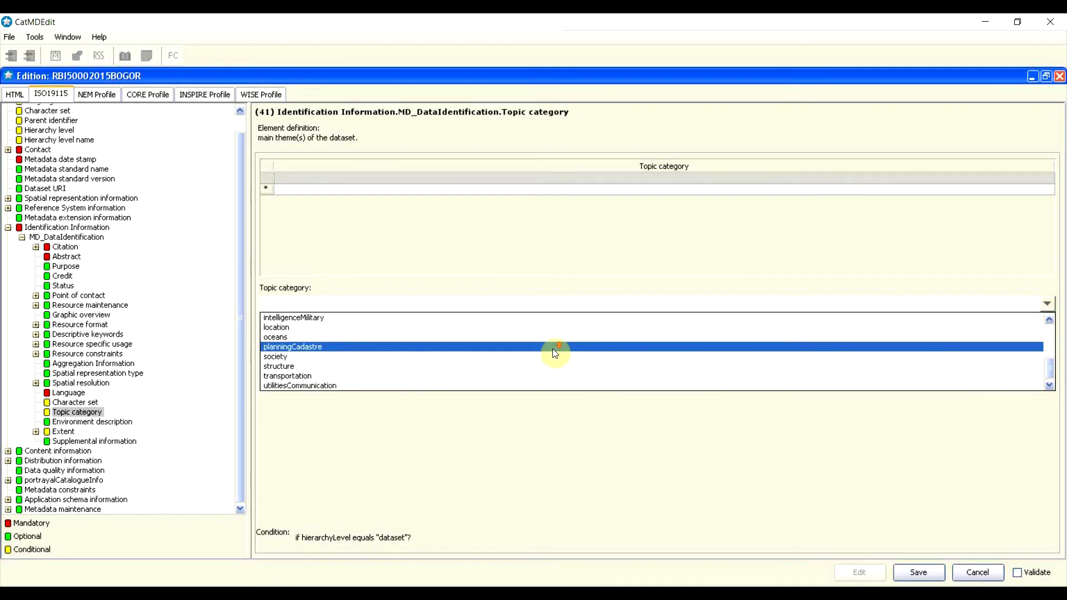
scroll(555, 353, "up", 4)
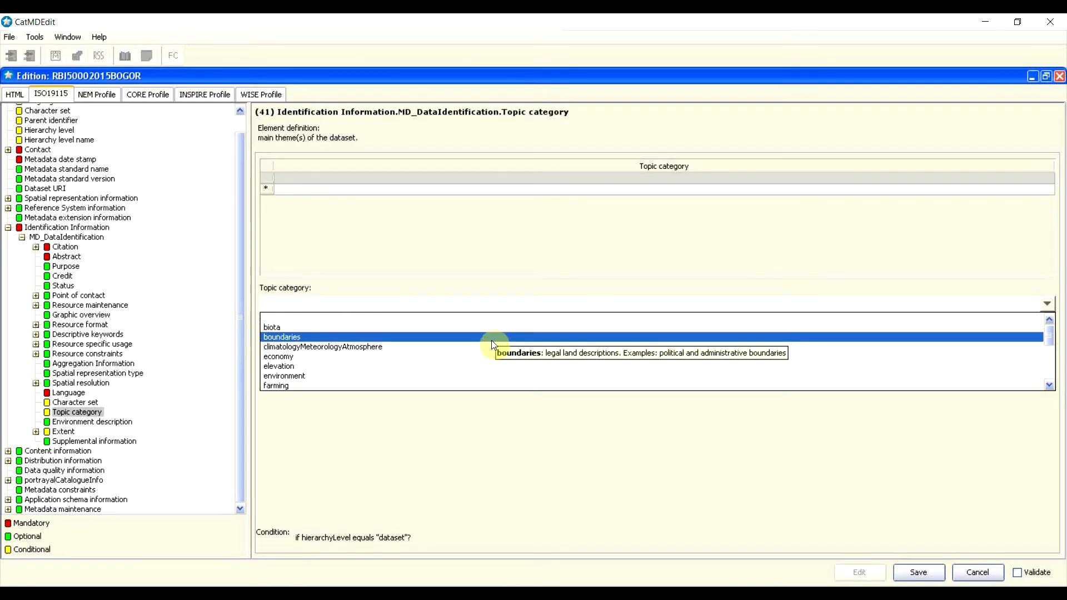
scroll(492, 340, "down", 1)
scroll(491, 348, "down", 1)
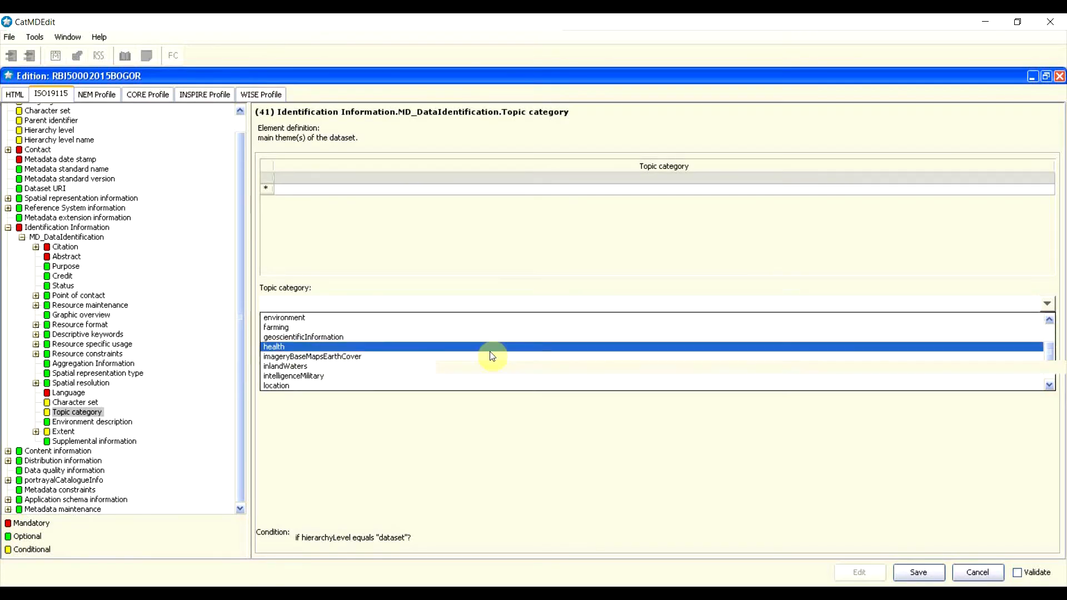
left_click(314, 358)
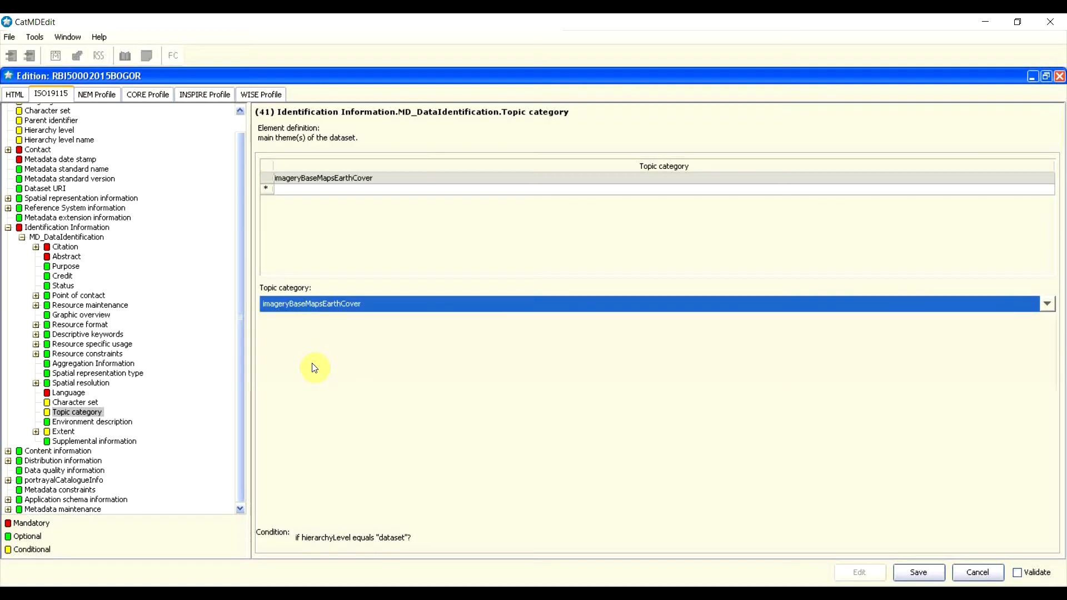
Step: Reopen the topic category list and close it without changing imageryBaseMapsEarthCover
left_click(370, 305)
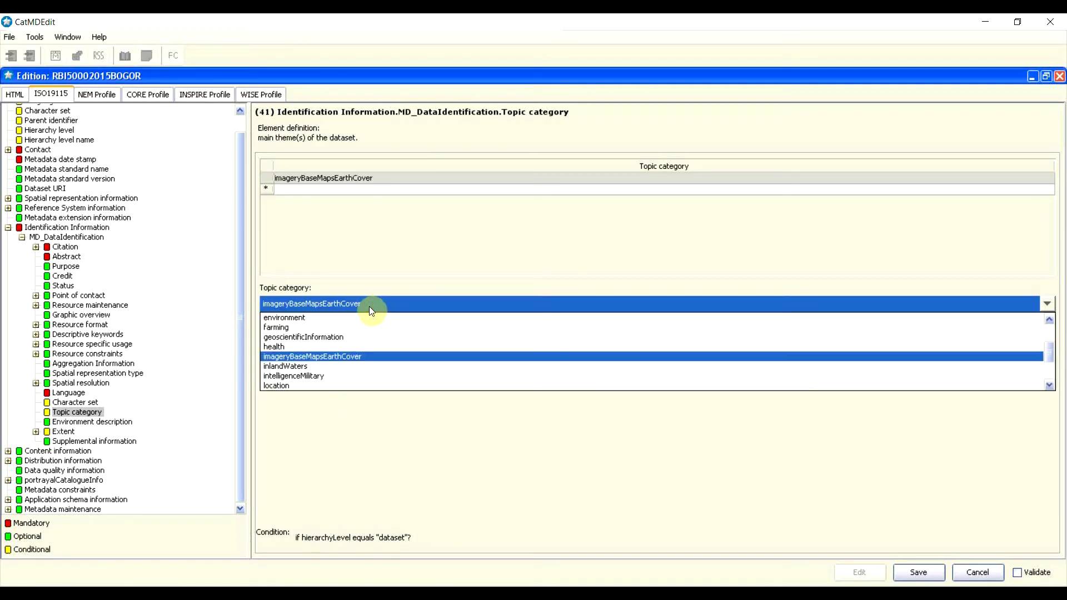
scroll(345, 351, "down", 2)
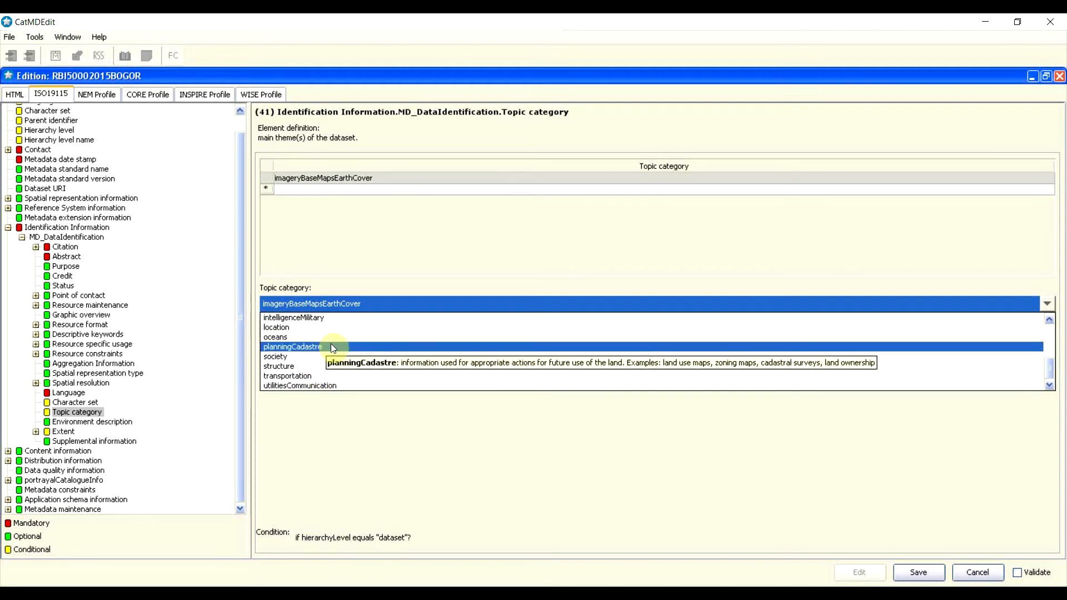
left_click(332, 420)
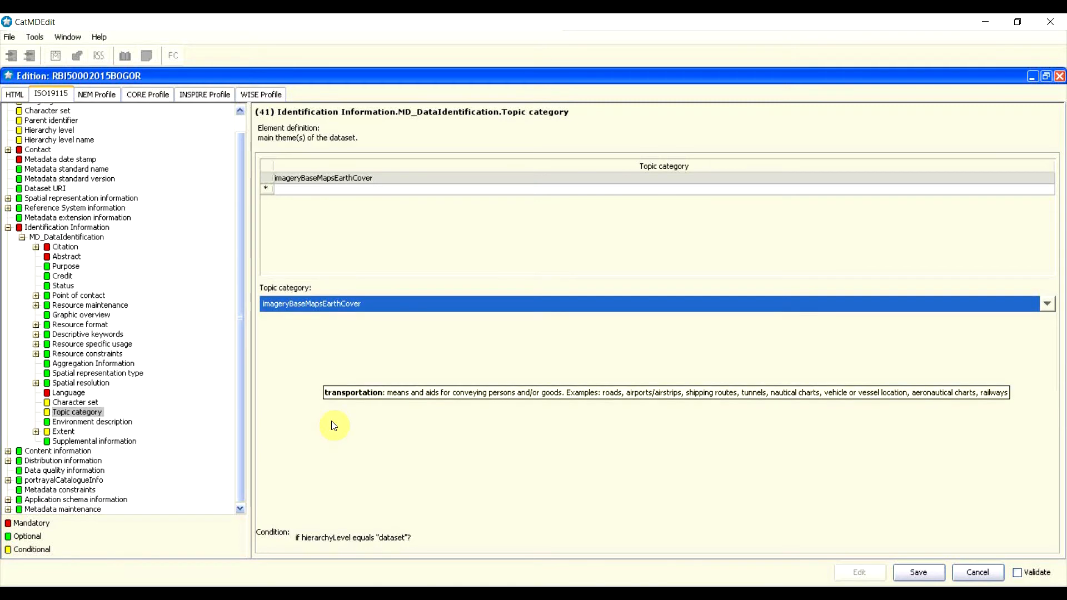
left_click(344, 363)
mouse_move(99, 425)
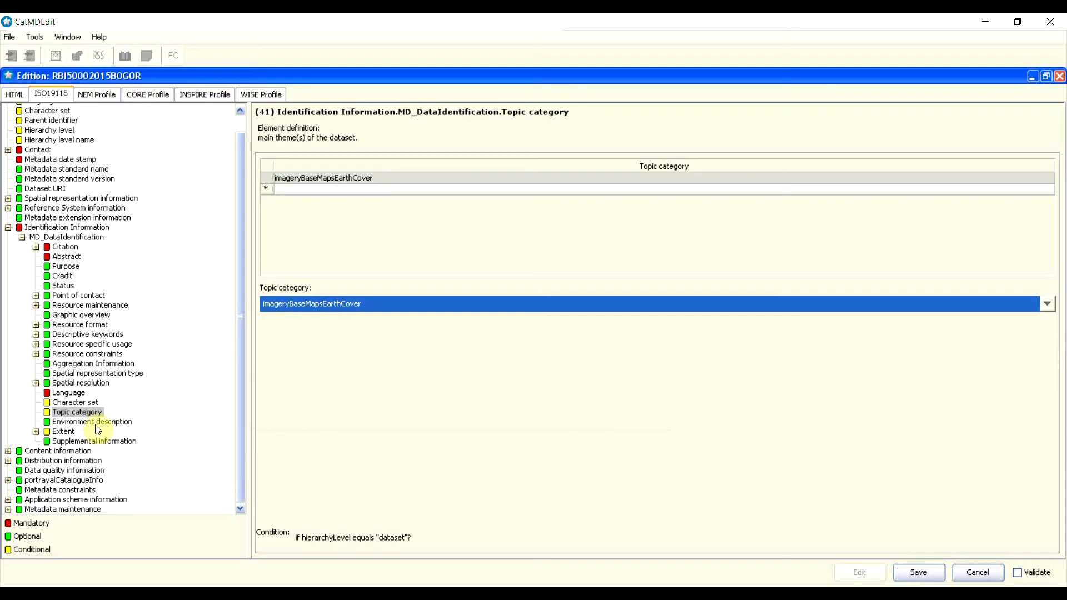
left_click(98, 425)
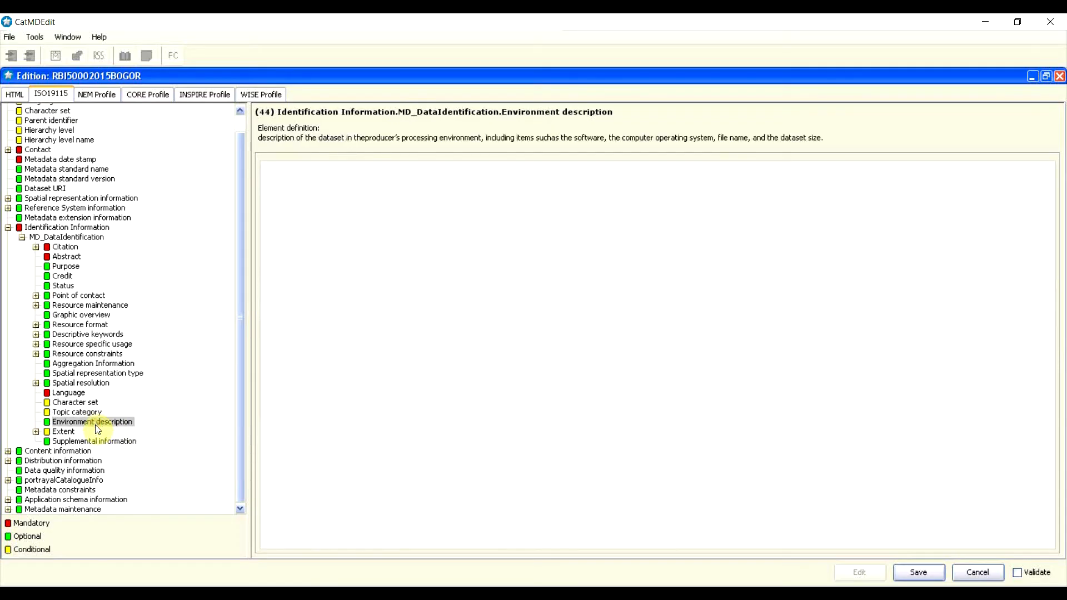
Step: Add a new EX_Extent entry to the identification info's Extent and open it
left_click(415, 294)
left_click(56, 433)
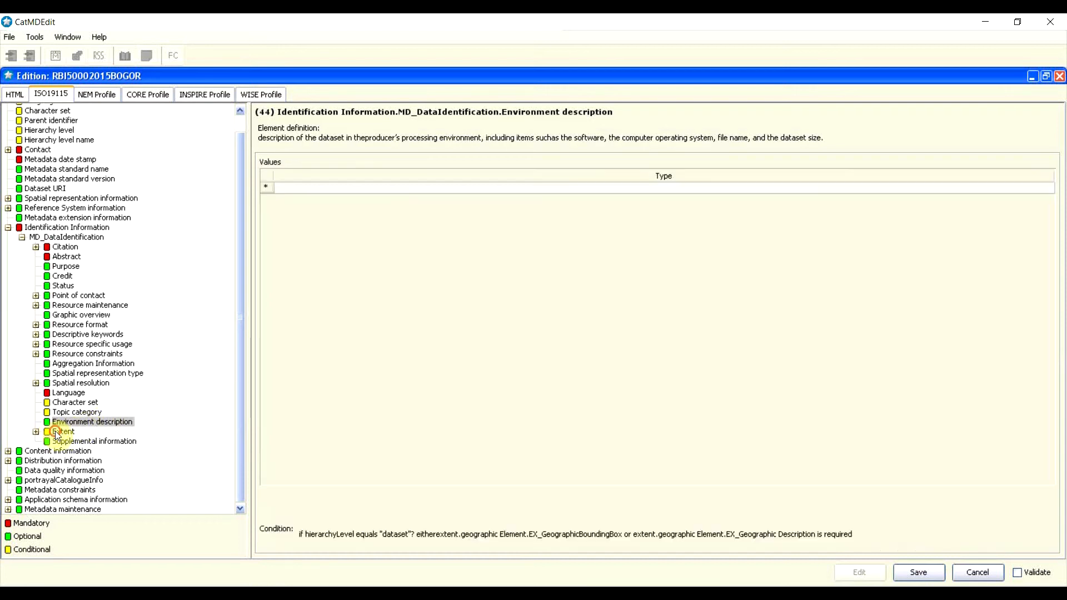
double_click(327, 189)
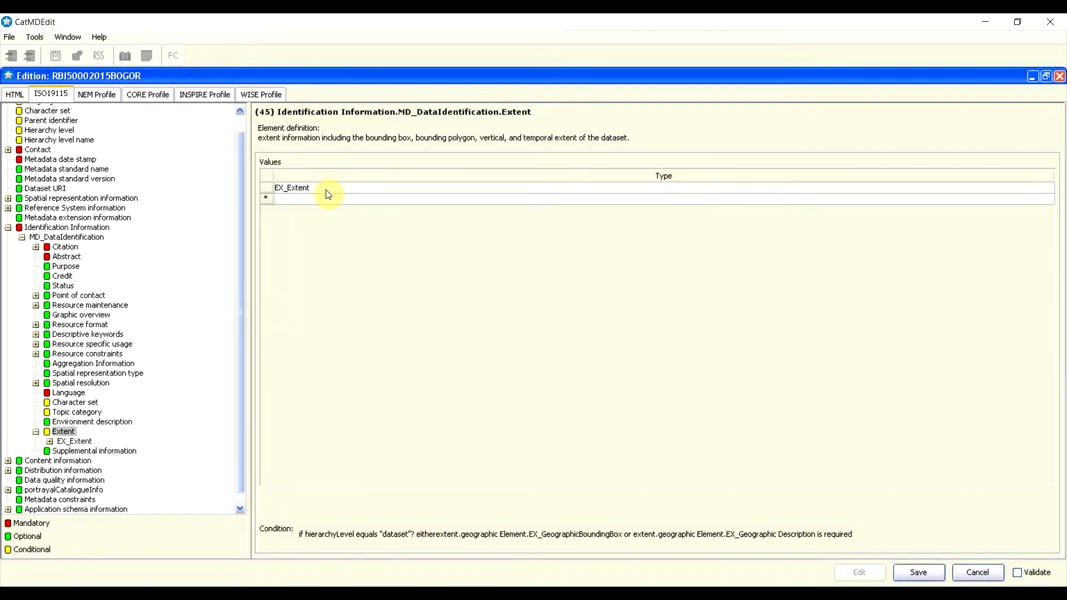
right_click(265, 202)
left_click(347, 272)
double_click(305, 189)
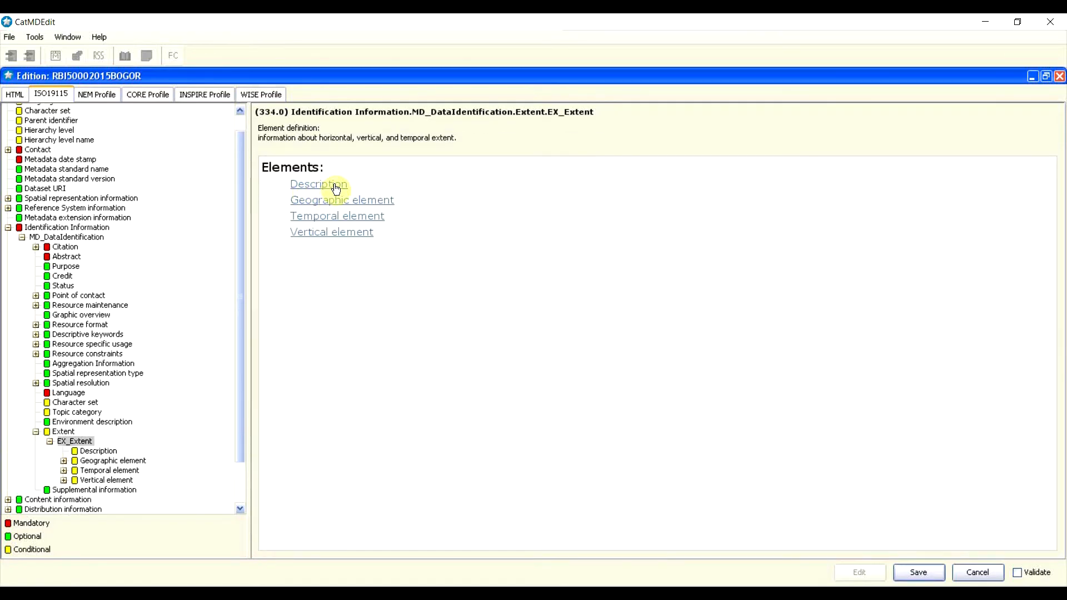
Step: Enter the extent description 'Wilayah cakupan data adalah kota Bogor'
left_click(337, 189)
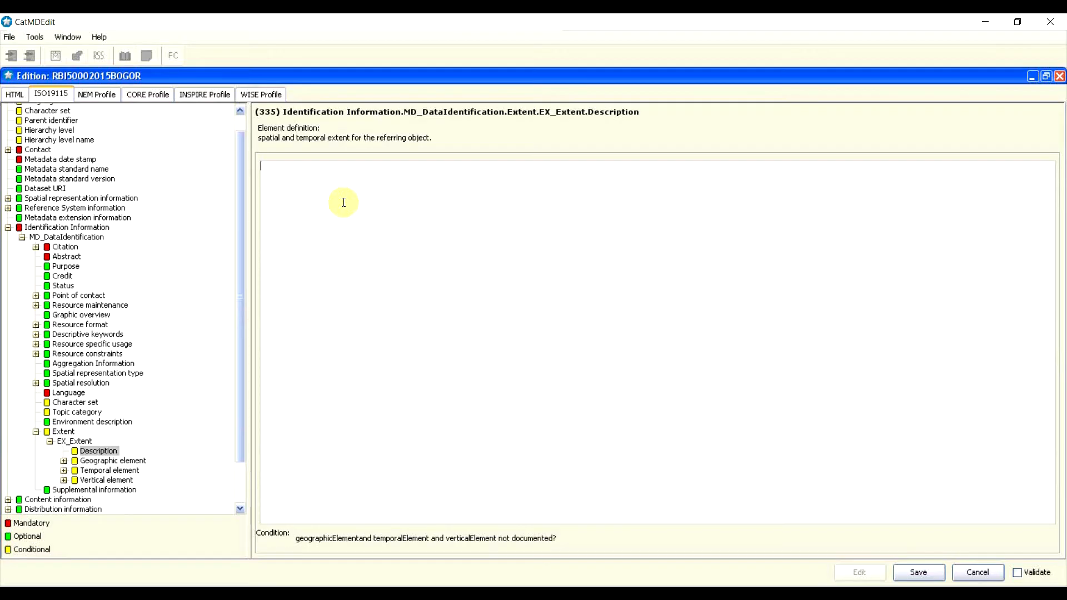
type("Wilayah cakupan data adalah kota bogor")
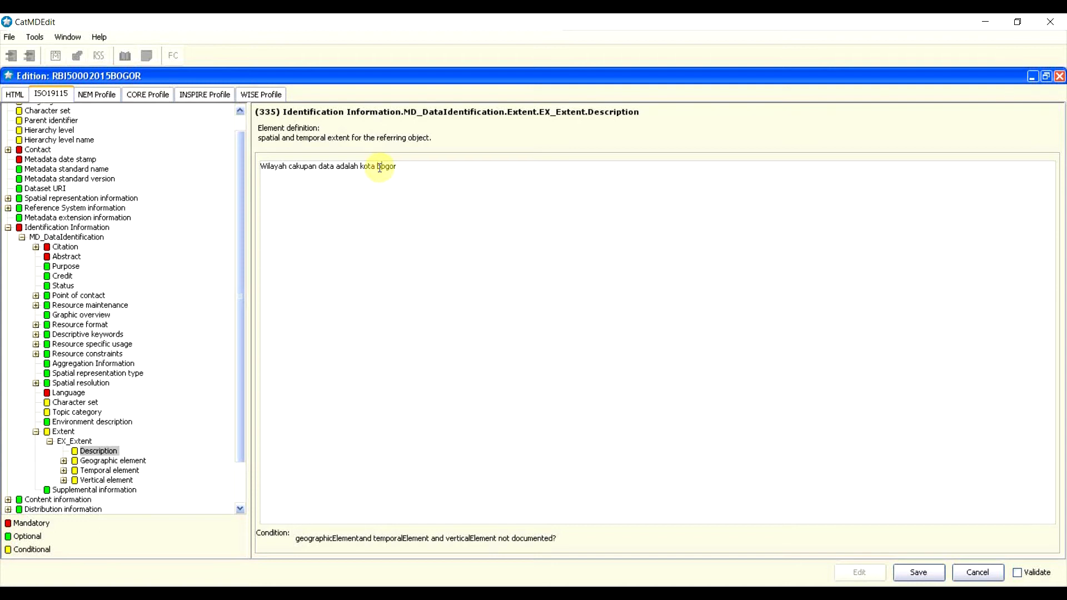
key("BackSpace")
type("B")
left_click(398, 200)
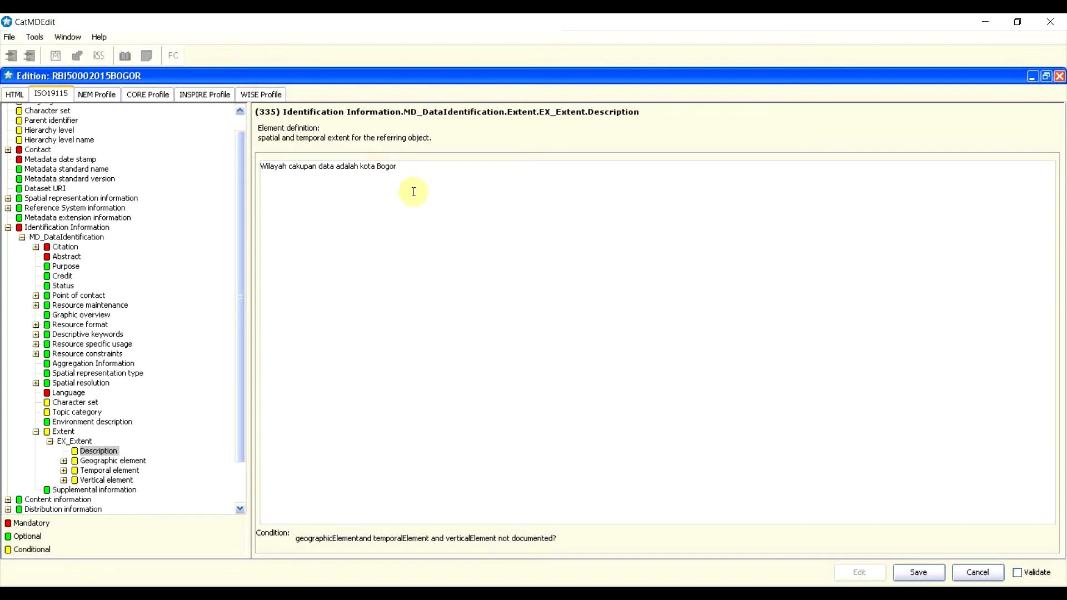
scroll(166, 422, "down", 1)
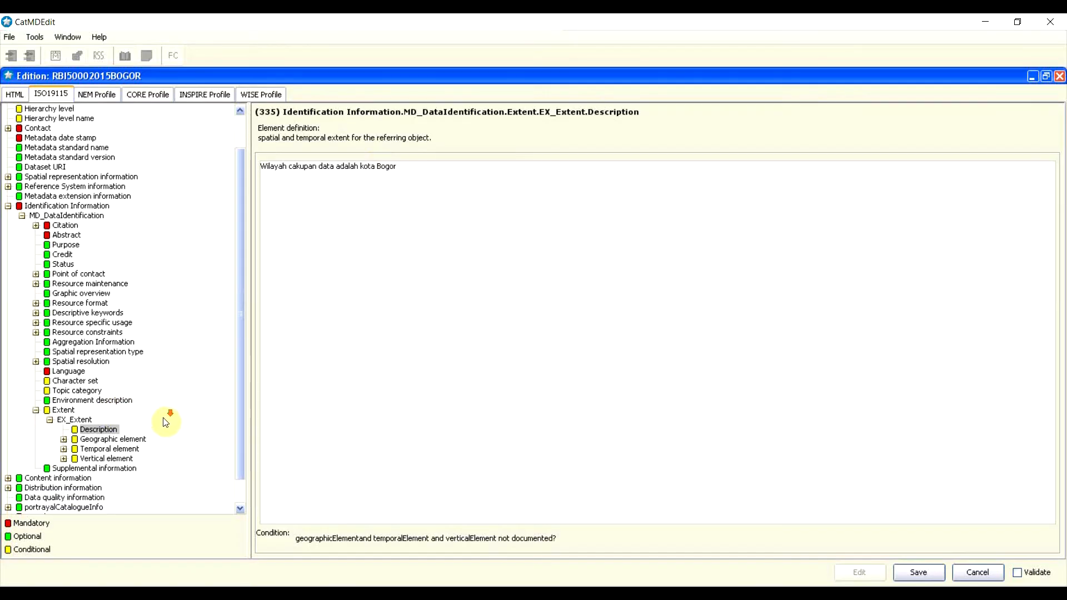
scroll(172, 405, "down", 1)
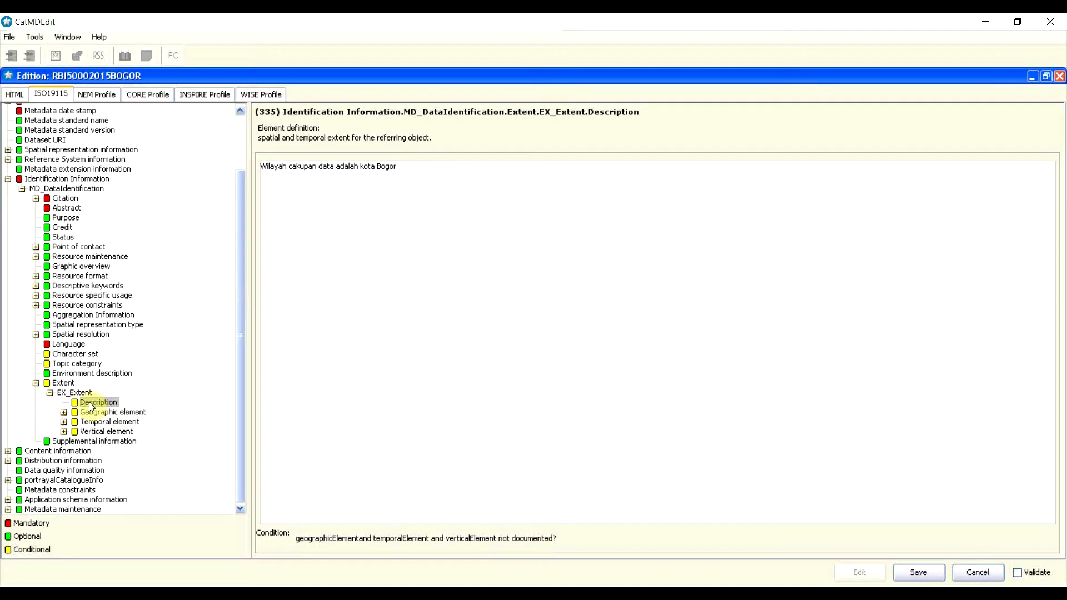
left_click(127, 415)
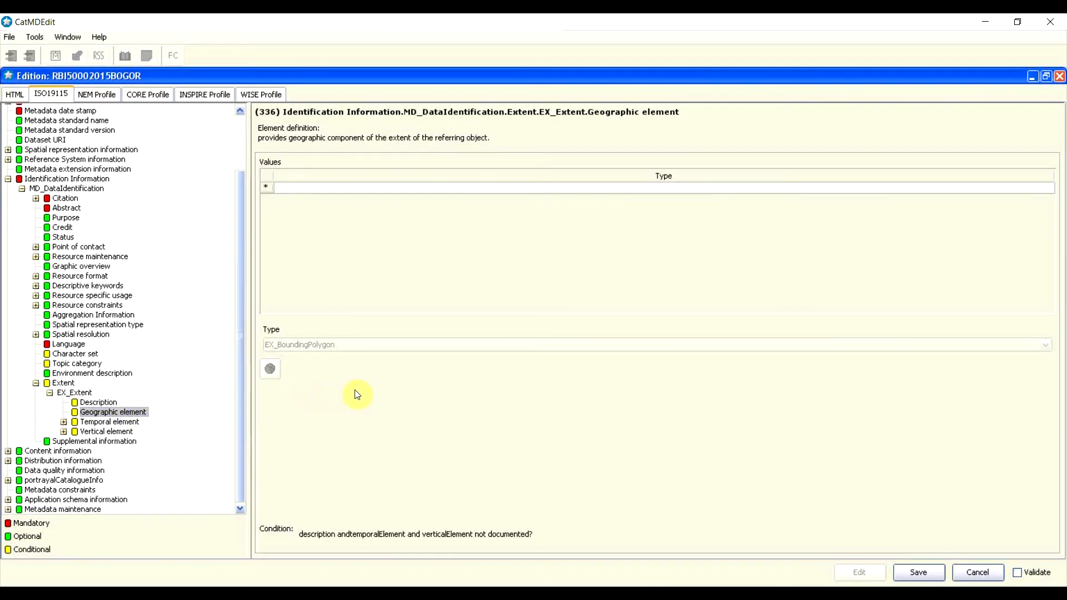
Step: Insert a geographic element, change its type to EX_GeographicBoundingBox, and open its coordinates
right_click(268, 186)
left_click(290, 179)
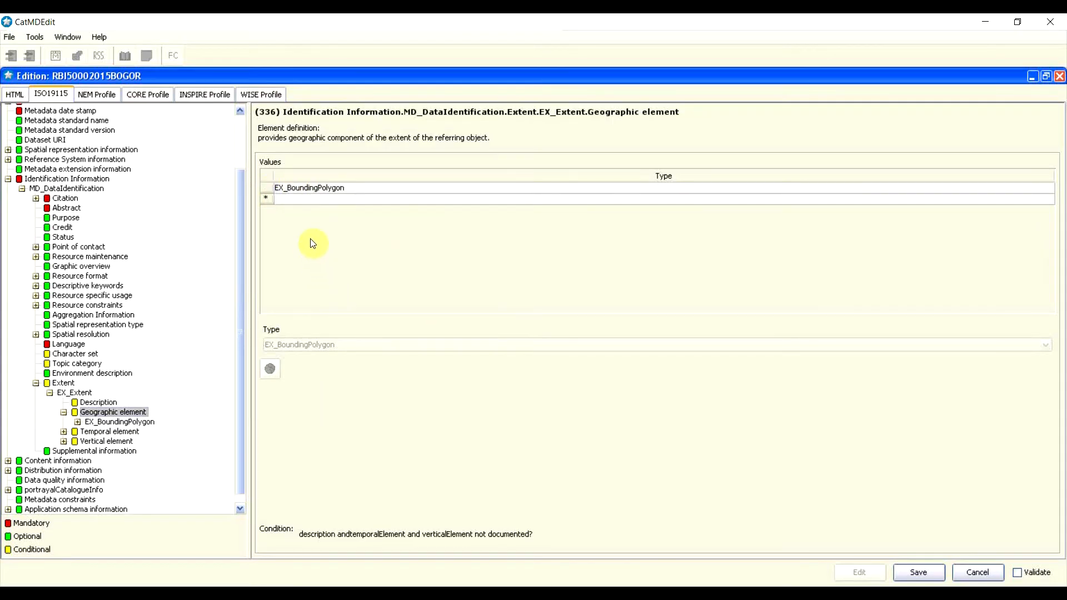
left_click(321, 189)
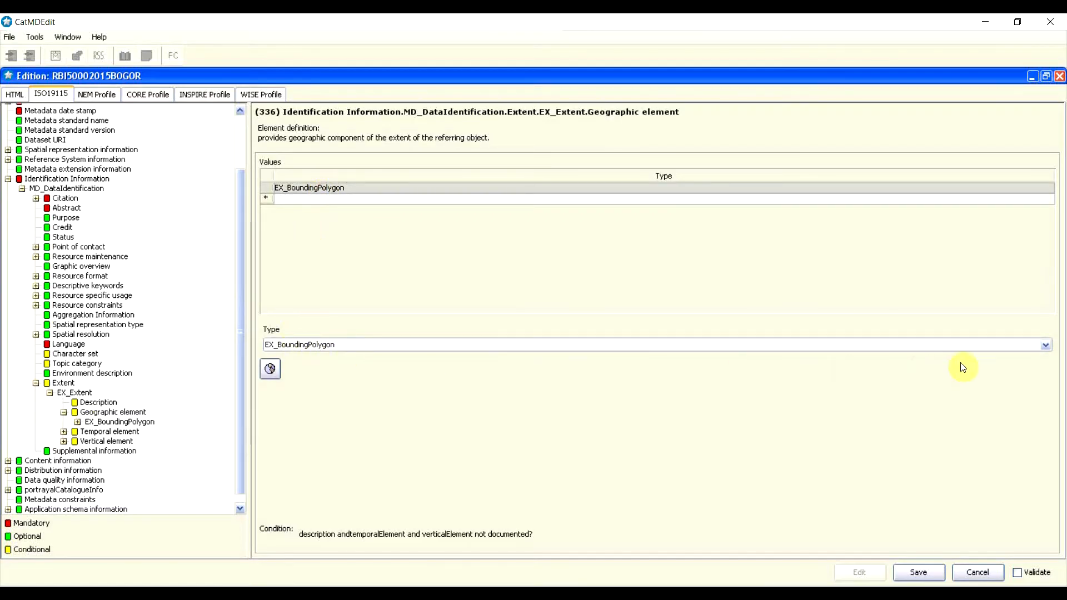
left_click(1046, 345)
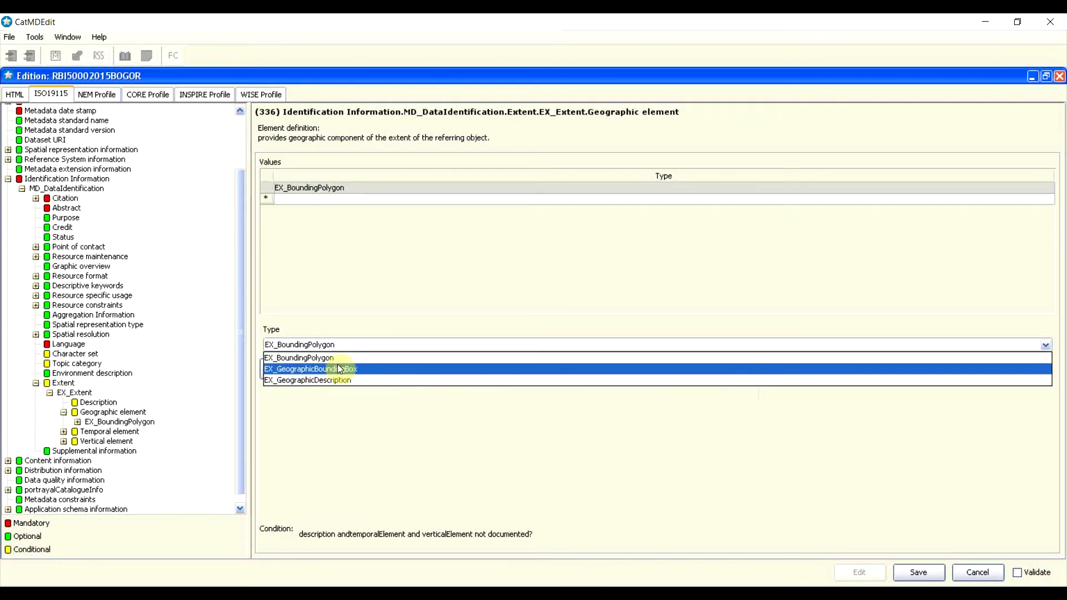
left_click(338, 369)
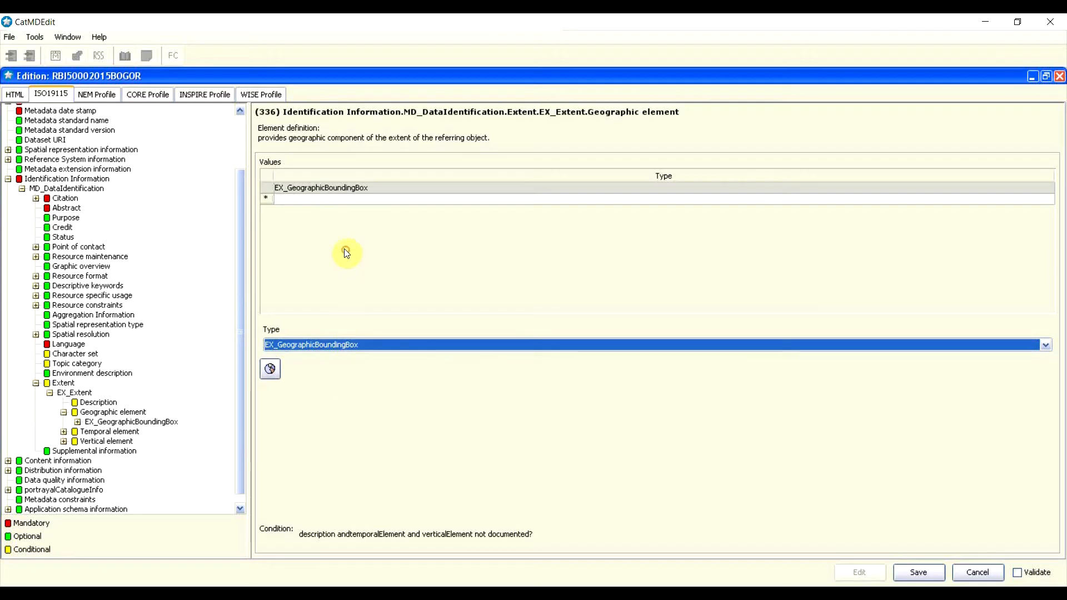
double_click(340, 189)
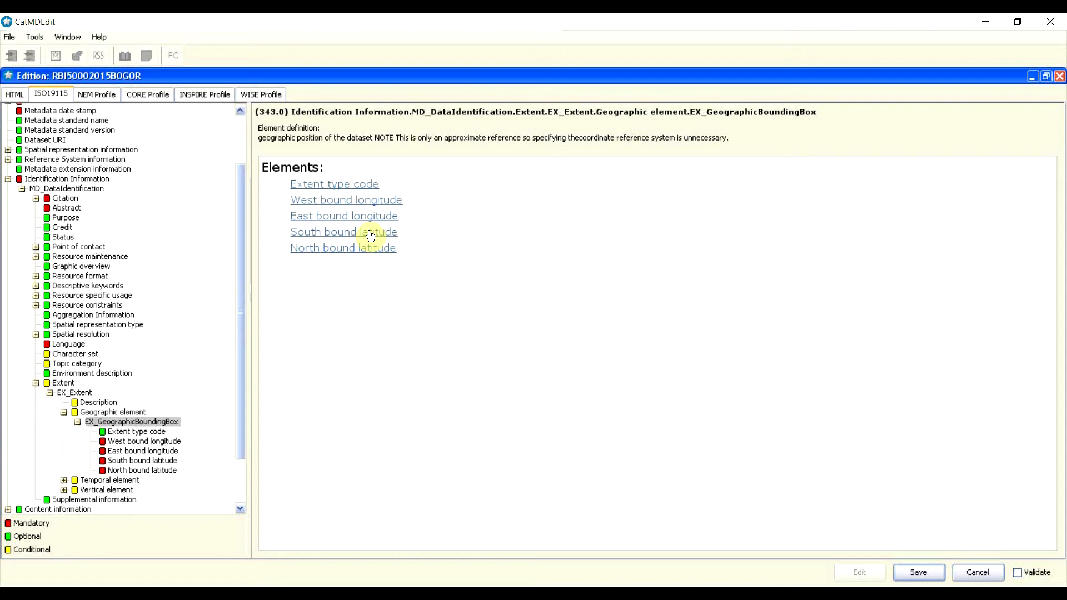
Step: Paste west bound longitude 106.73 and east bound longitude 106.94 from the Notepad coordinates
left_click(706, 580)
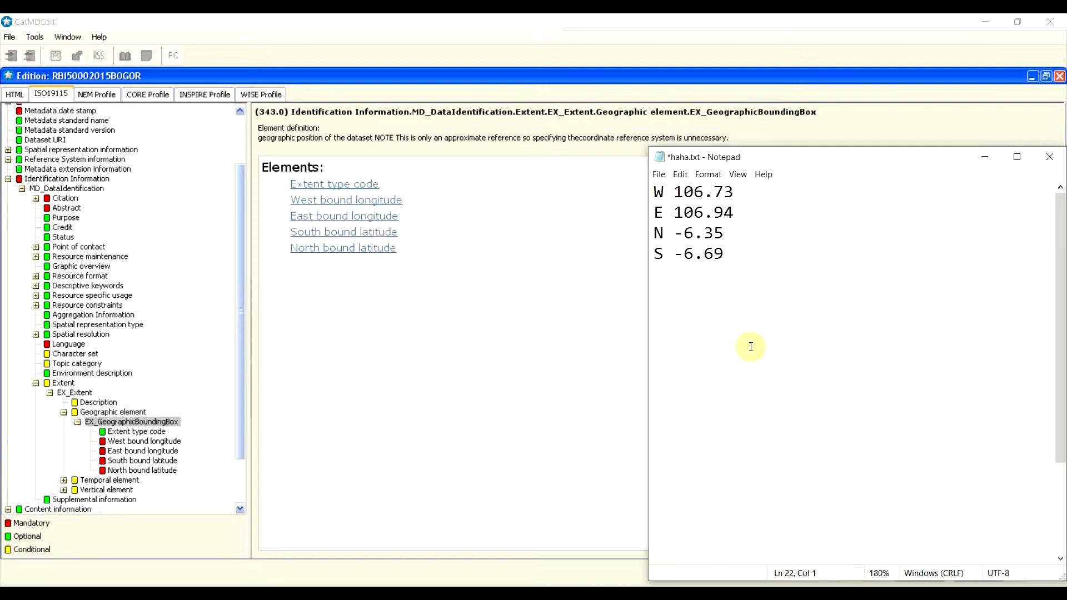
left_click(742, 193)
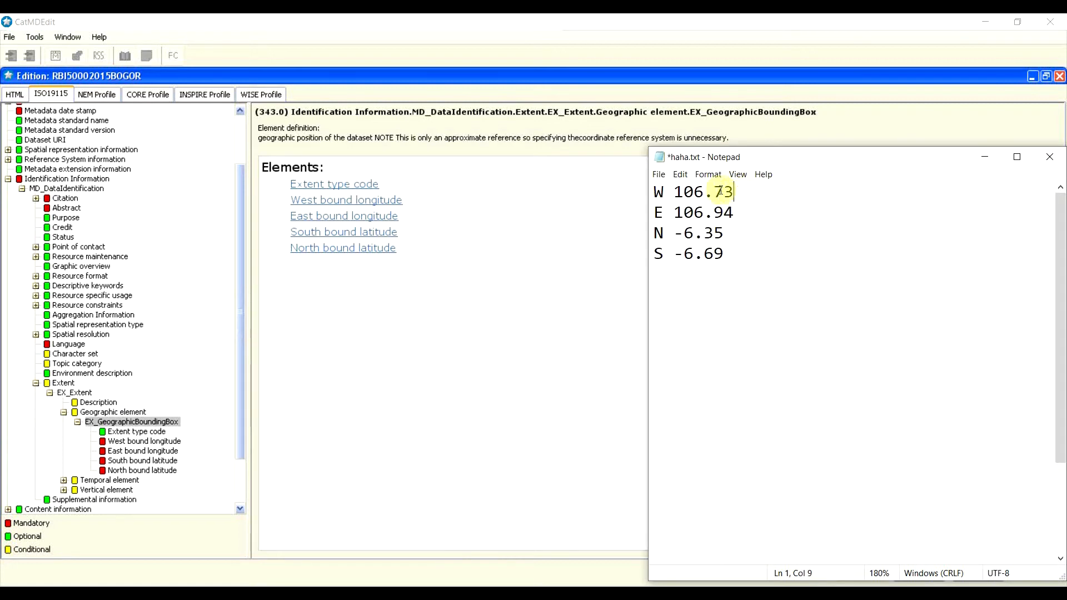
left_click(665, 238)
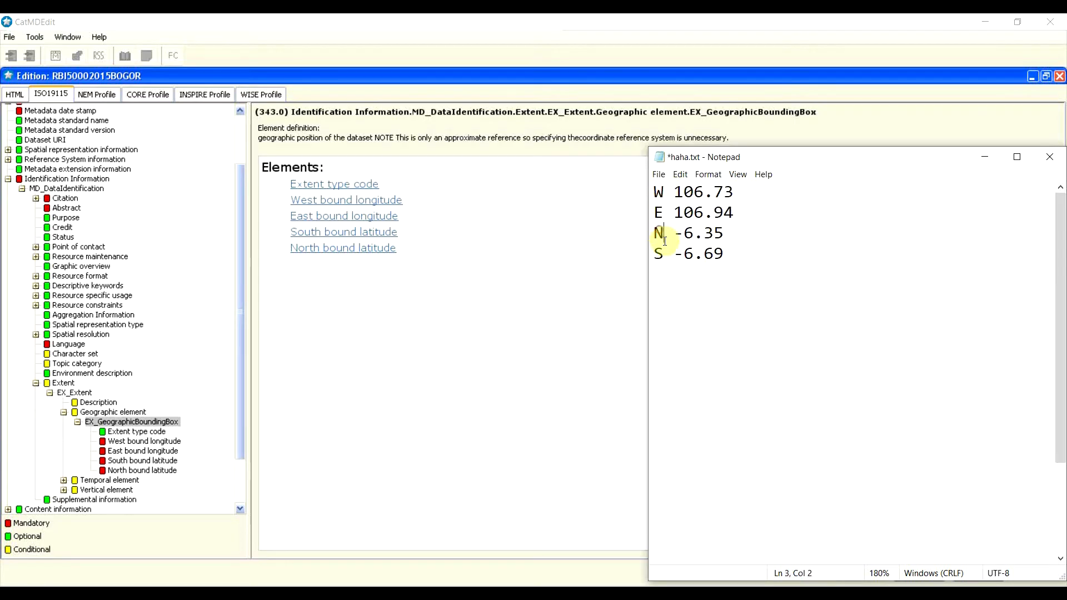
left_click(667, 255)
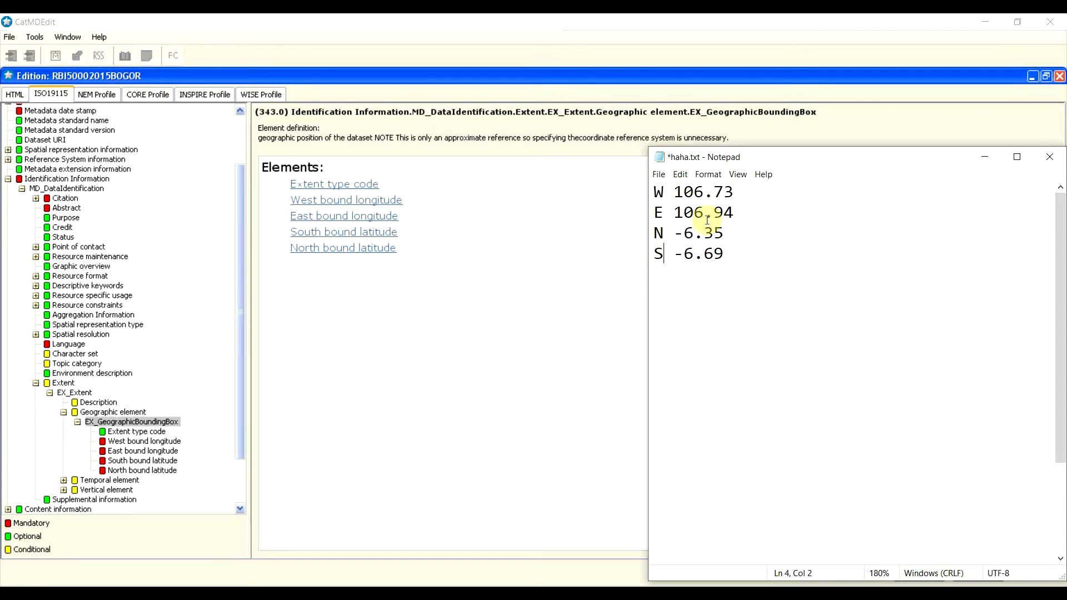
left_click_drag(741, 192, 676, 193)
key("ctrl+c")
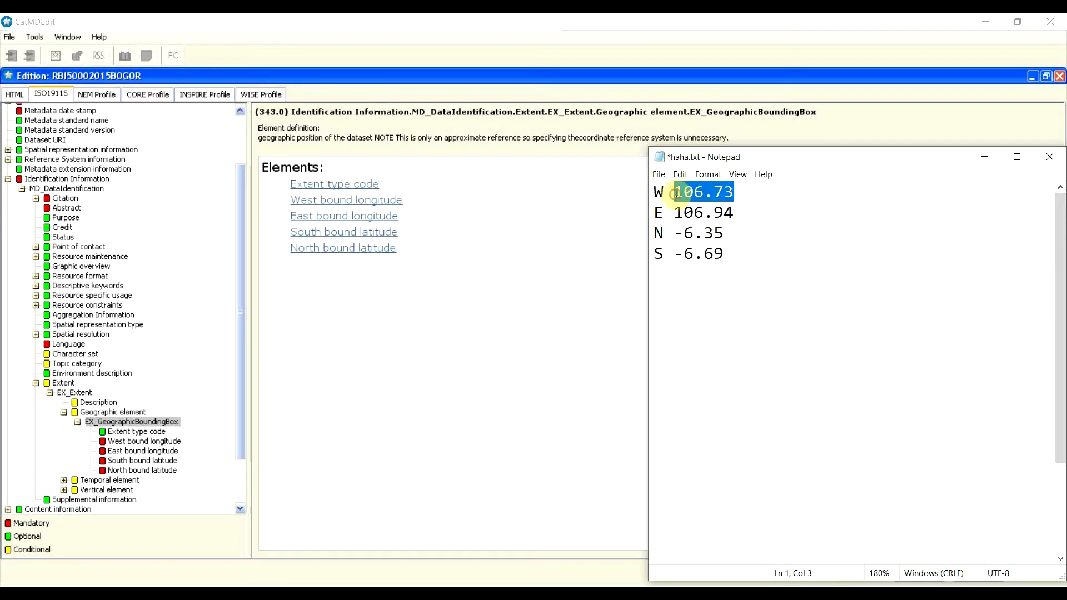
left_click(397, 246)
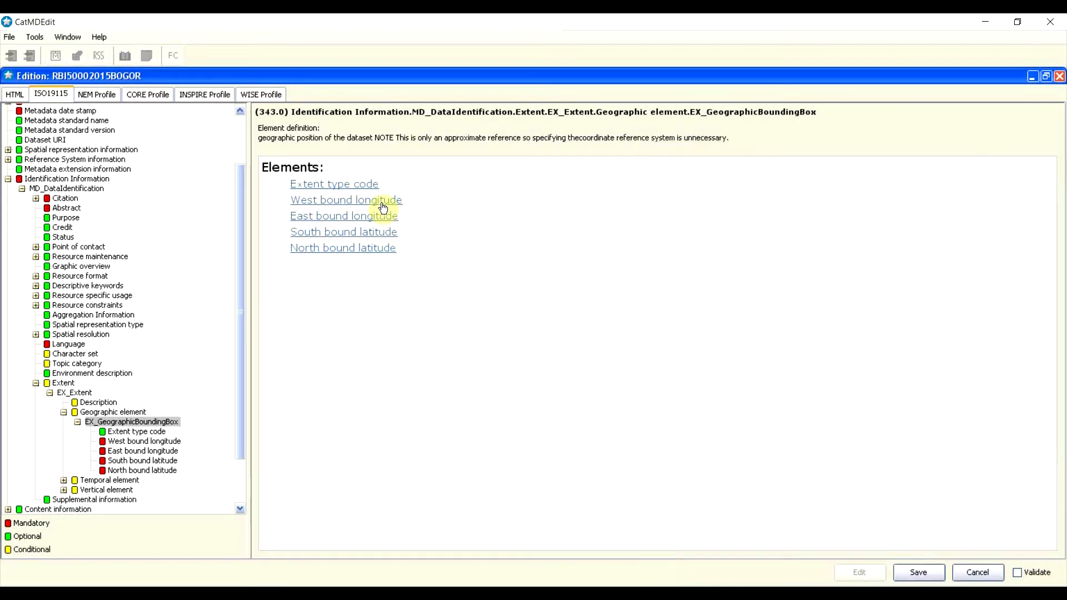
left_click(327, 200)
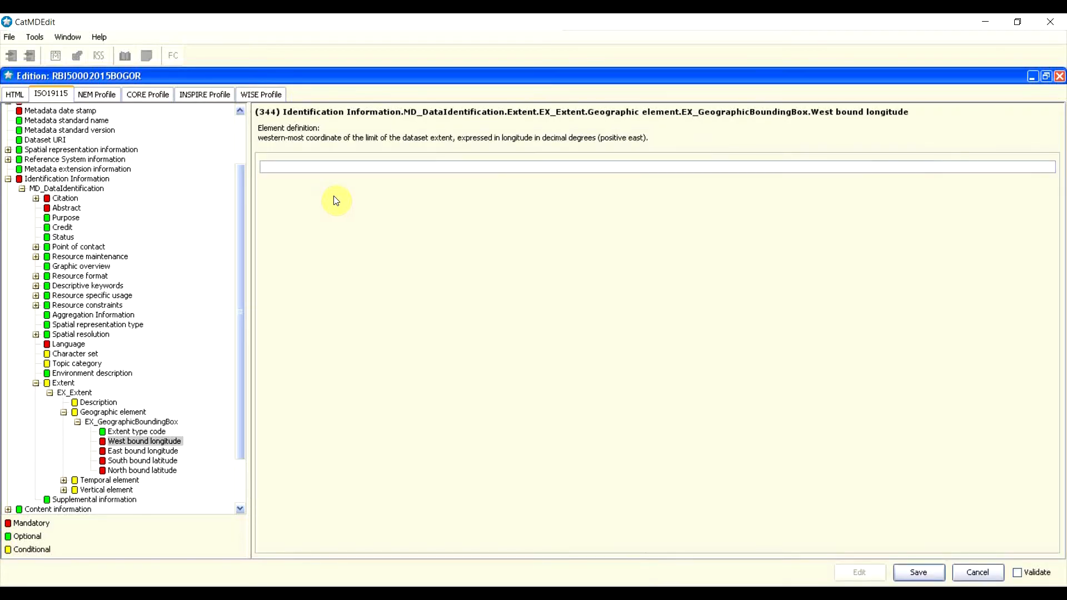
left_click(344, 169)
key("ctrl+v")
left_click(160, 452)
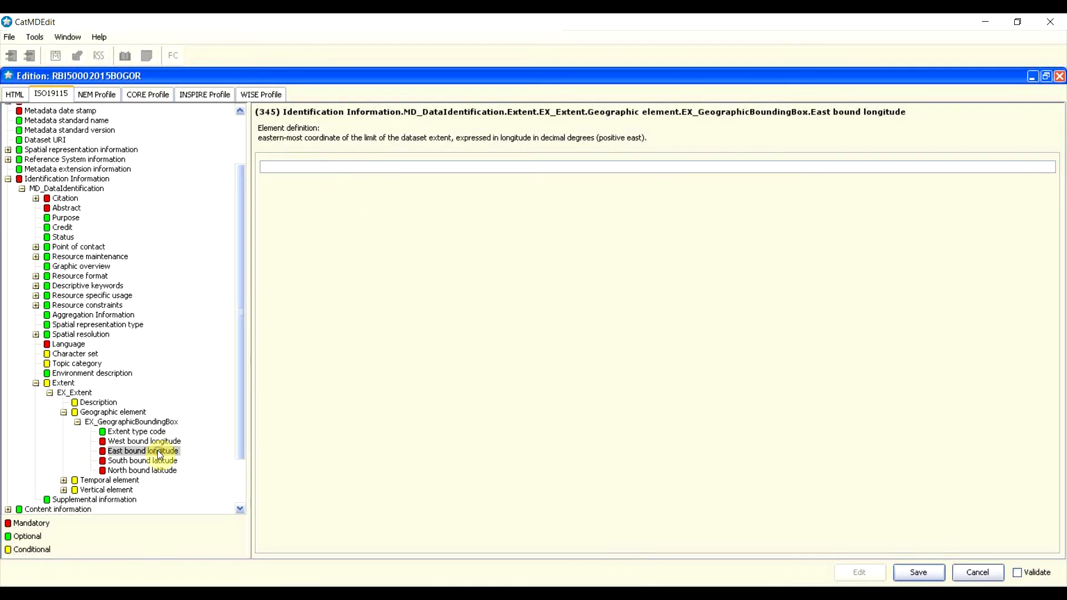
key("alt+Tab")
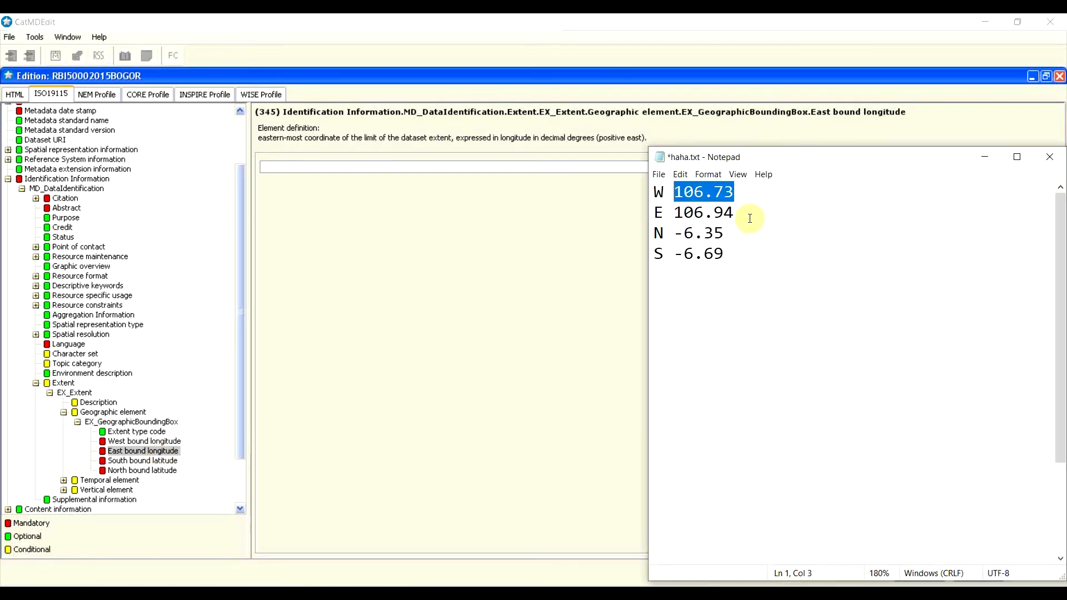
left_click_drag(736, 212, 661, 217)
key("ctrl+c")
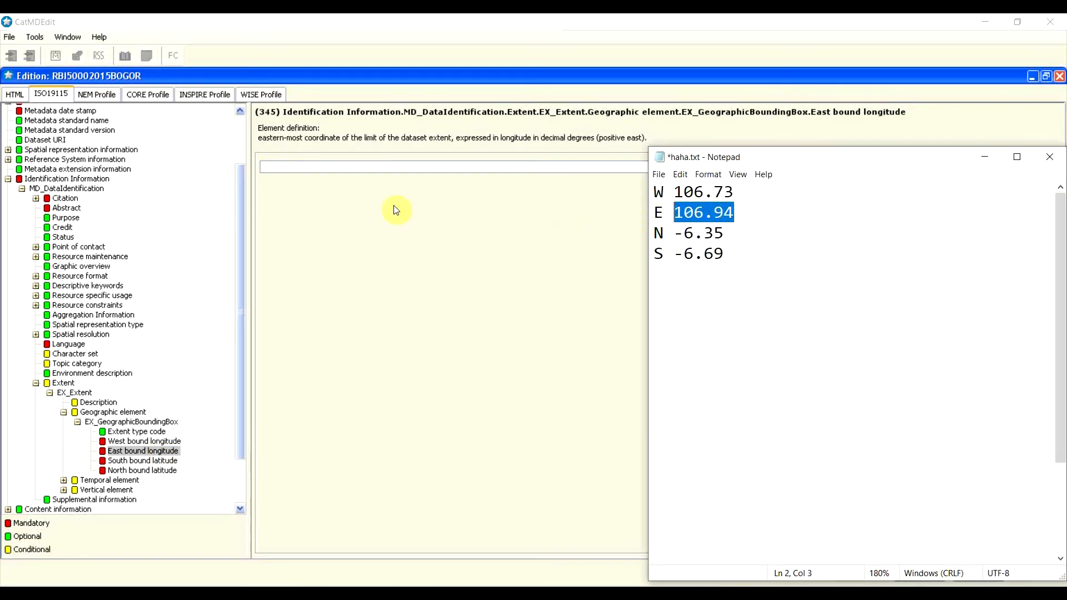
left_click(369, 167)
key("ctrl+v")
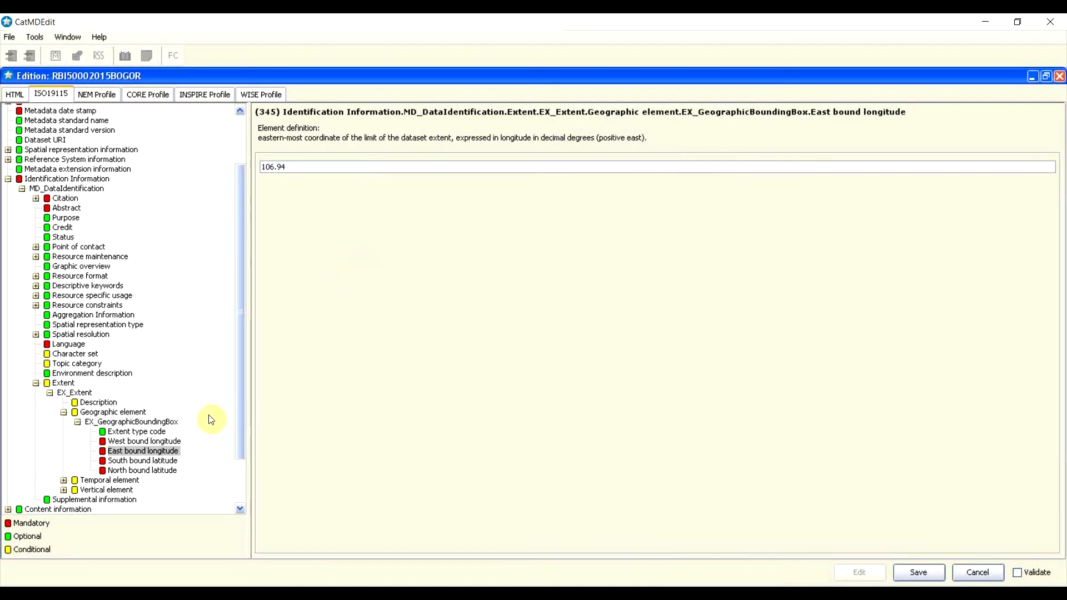
Step: Paste south bound latitude -6.69 and north bound latitude -6.35 from the notes
left_click(145, 461)
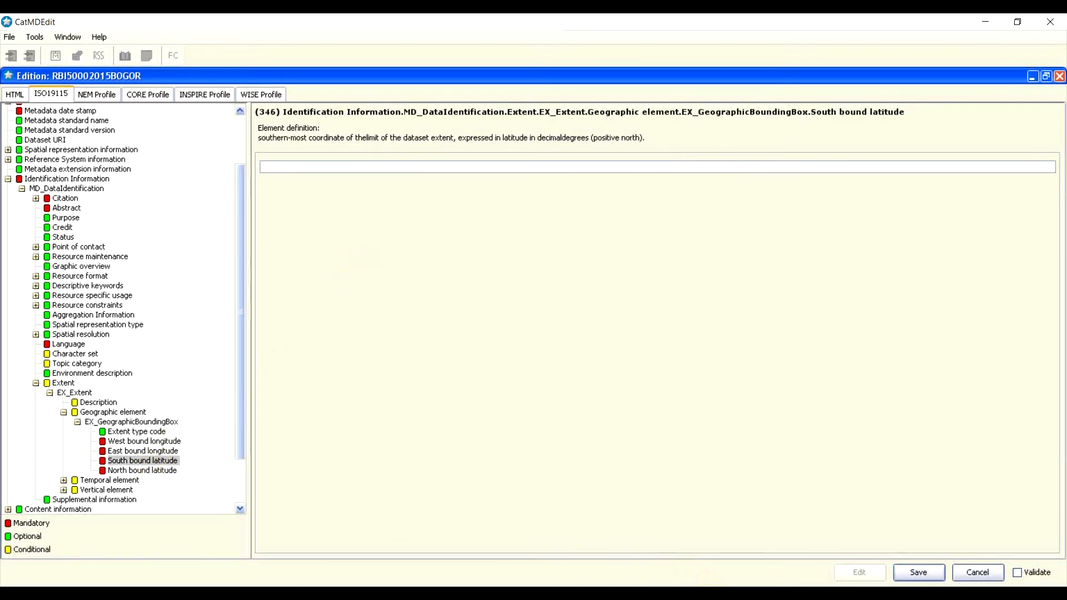
left_click(704, 591)
left_click(726, 227)
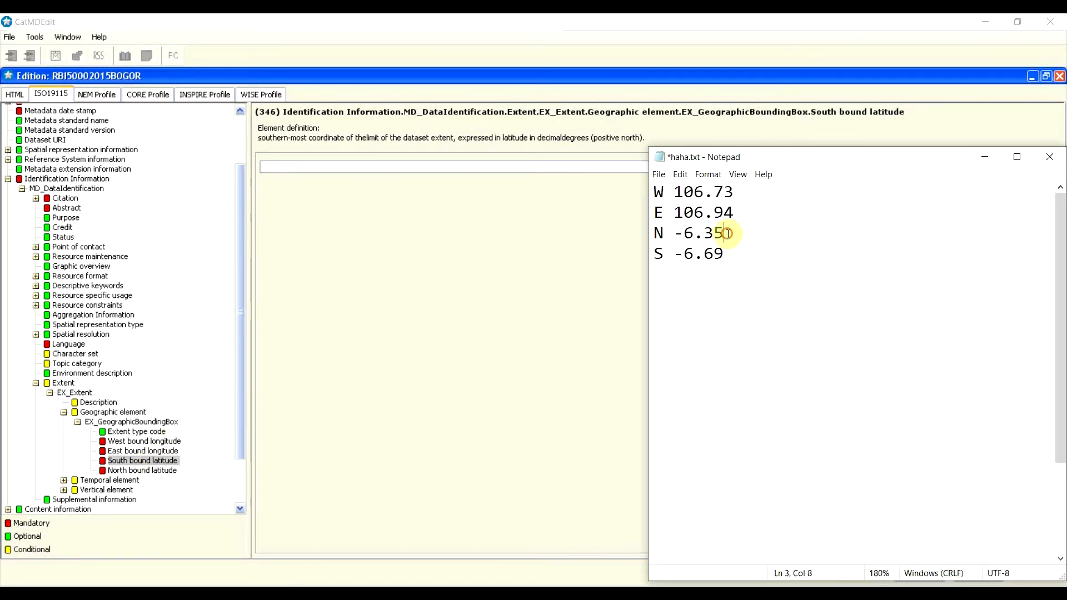
left_click_drag(725, 254, 673, 253)
left_click(292, 164)
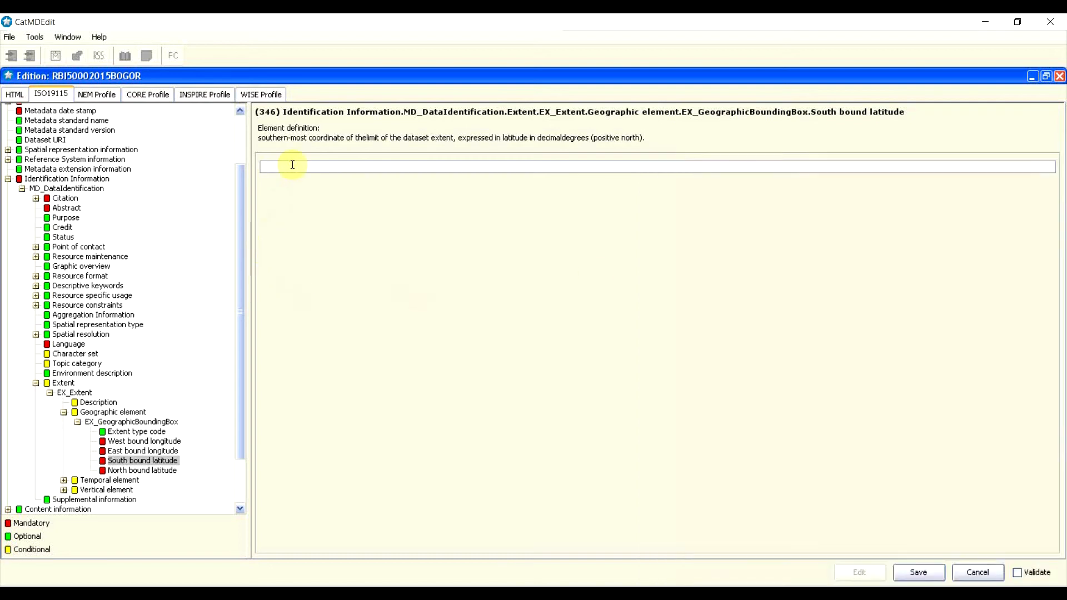
key("ctrl+v")
left_click(156, 470)
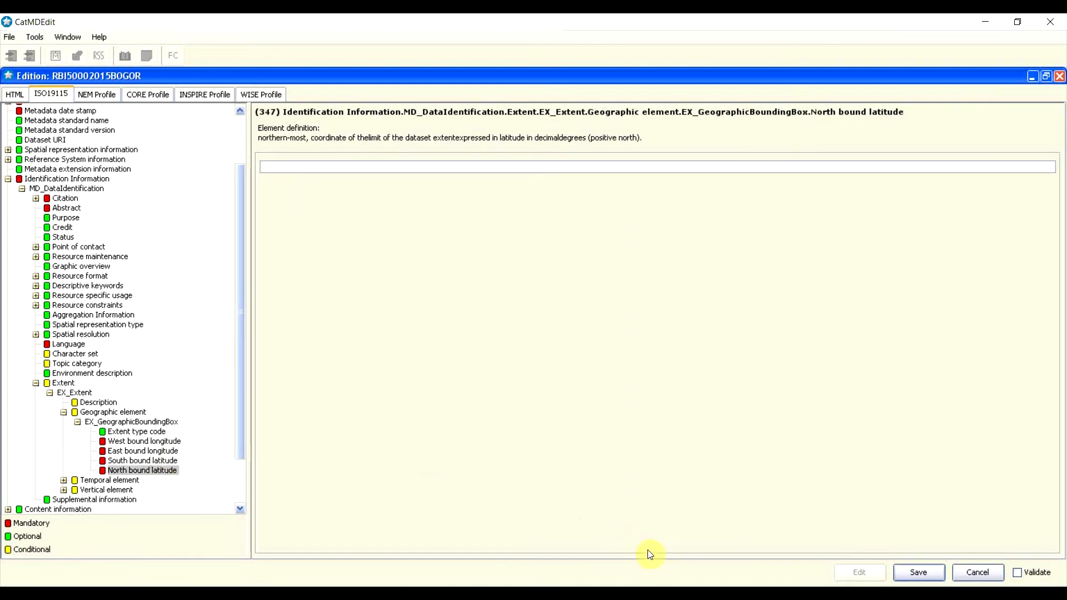
key("alt+Tab")
left_click_drag(731, 234, 672, 234)
left_click(369, 168)
key("ctrl+v")
left_click(126, 431)
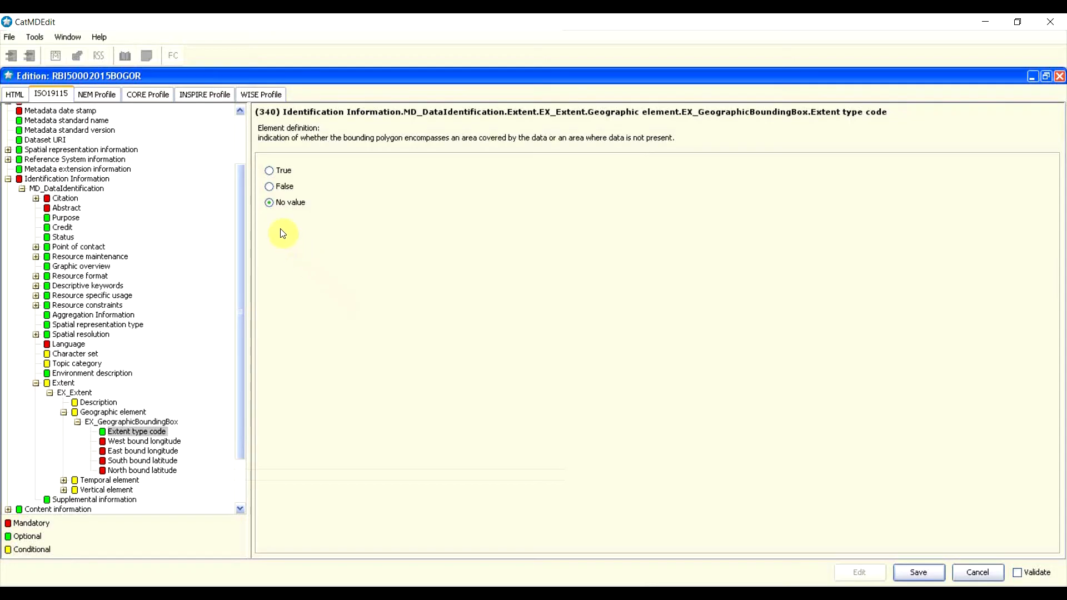
Step: Set the extent type code to True and start a new vertical element entry
left_click(270, 171)
left_click(65, 413)
left_click(64, 412)
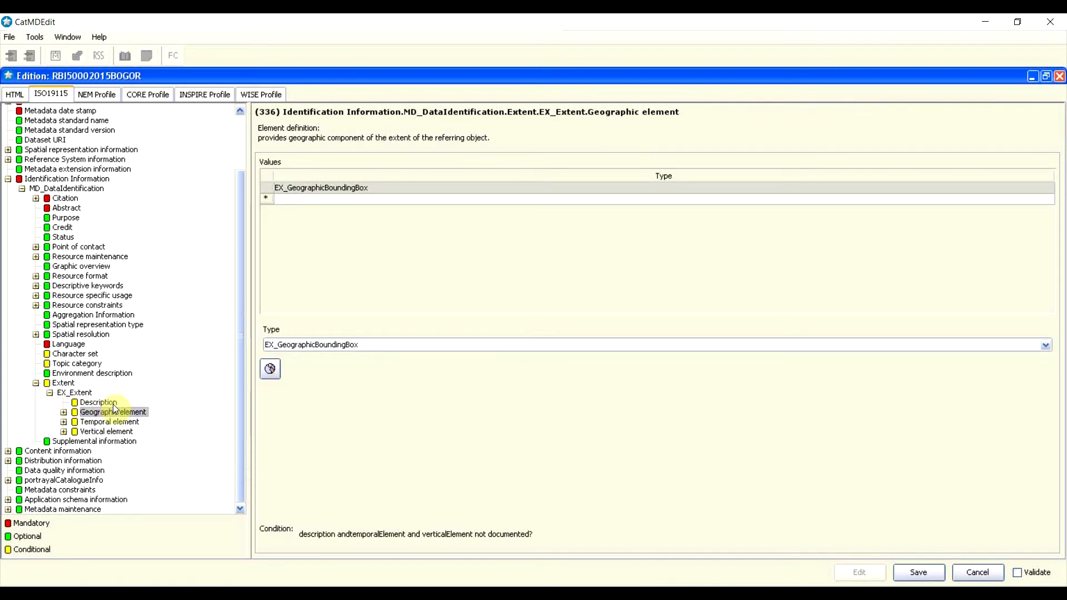
left_click(115, 423)
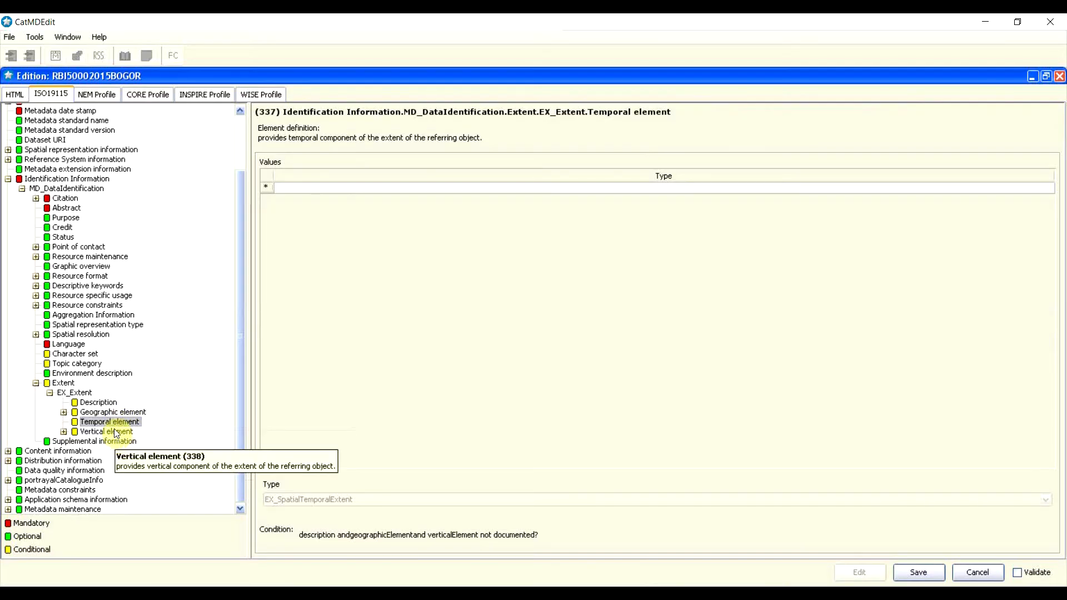
left_click(87, 433)
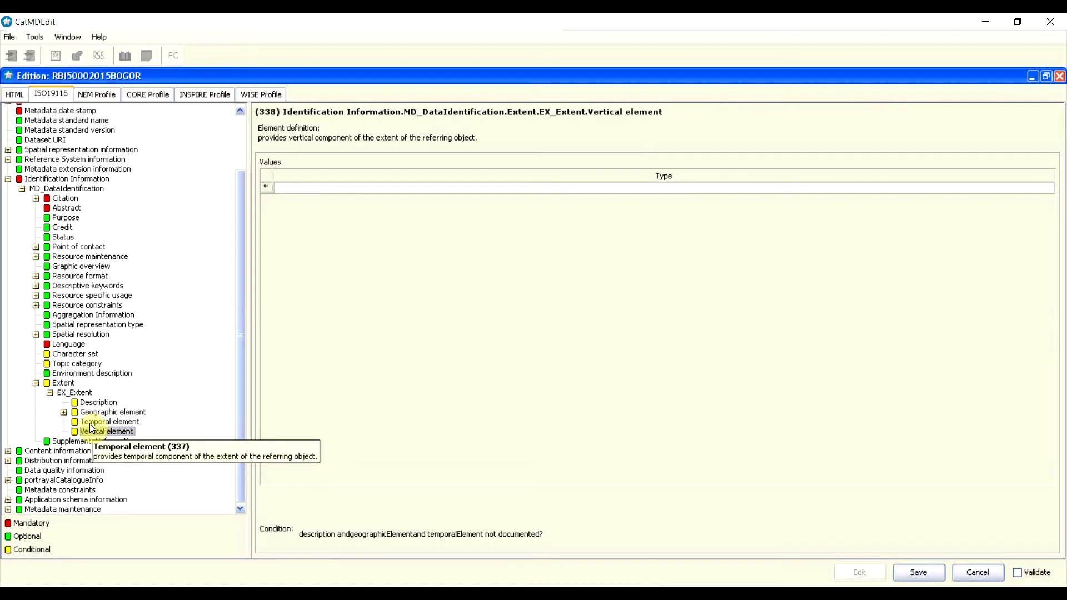
left_click(271, 189)
Step: Add an EX_VerticalExtent with minimum value 150 and maximum value 750
left_click(283, 190)
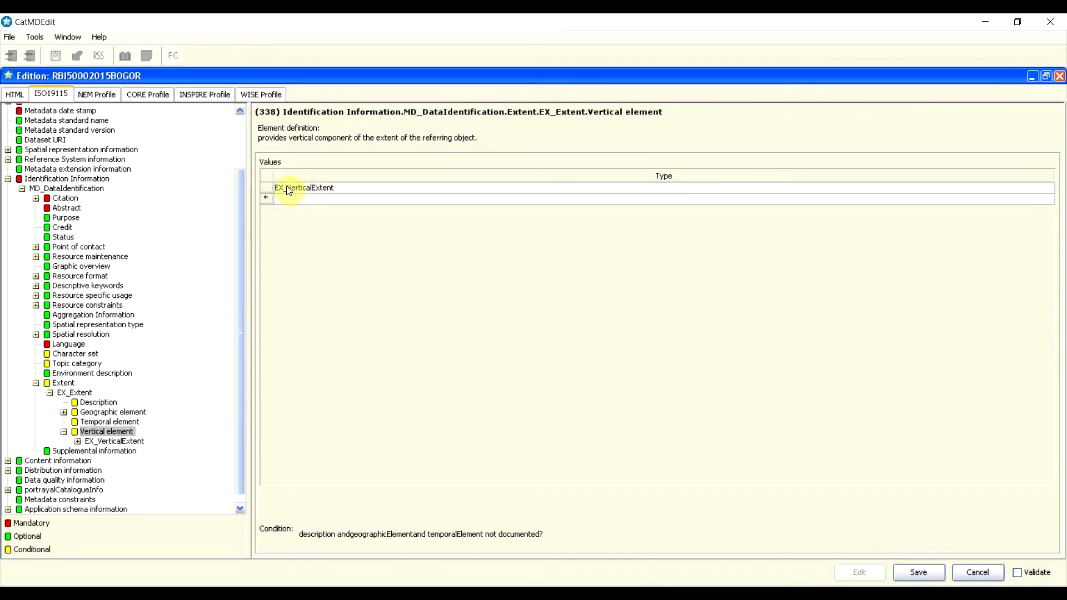
double_click(325, 192)
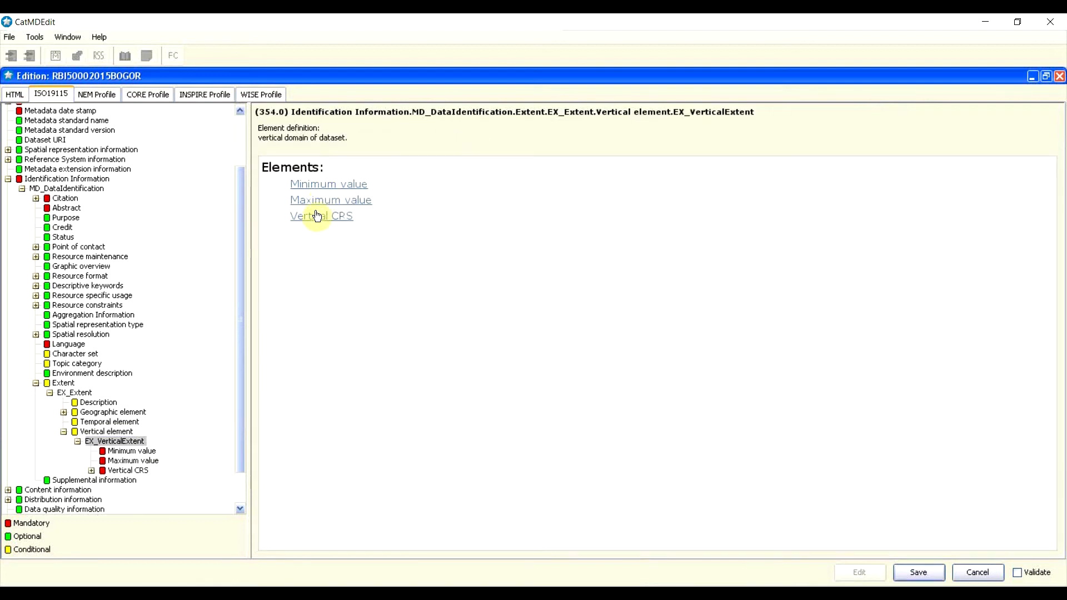
left_click(339, 189)
left_click(329, 163)
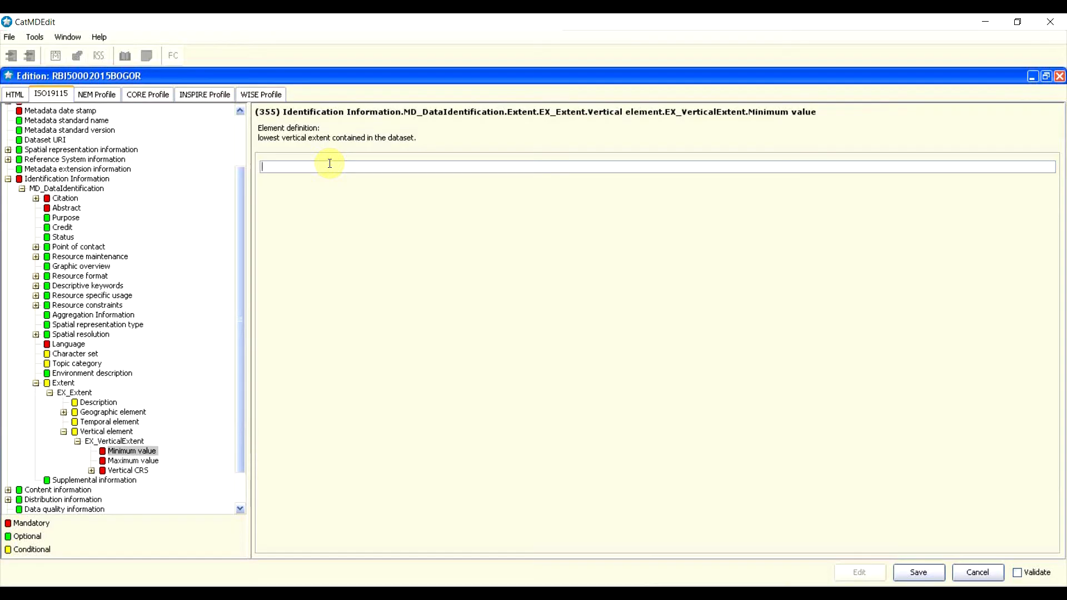
type("150")
left_click(134, 461)
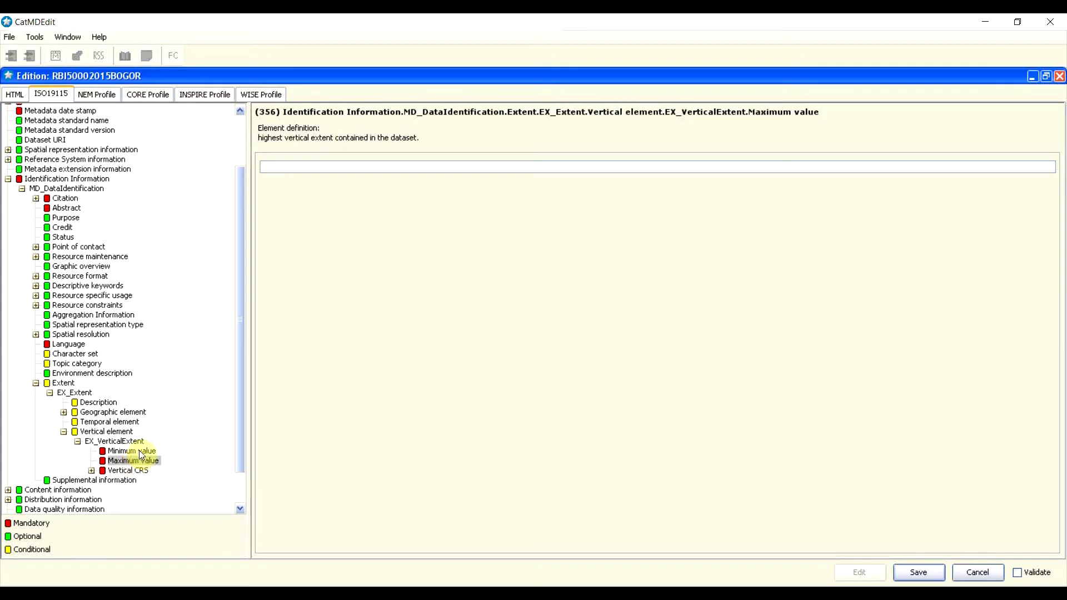
left_click(139, 452)
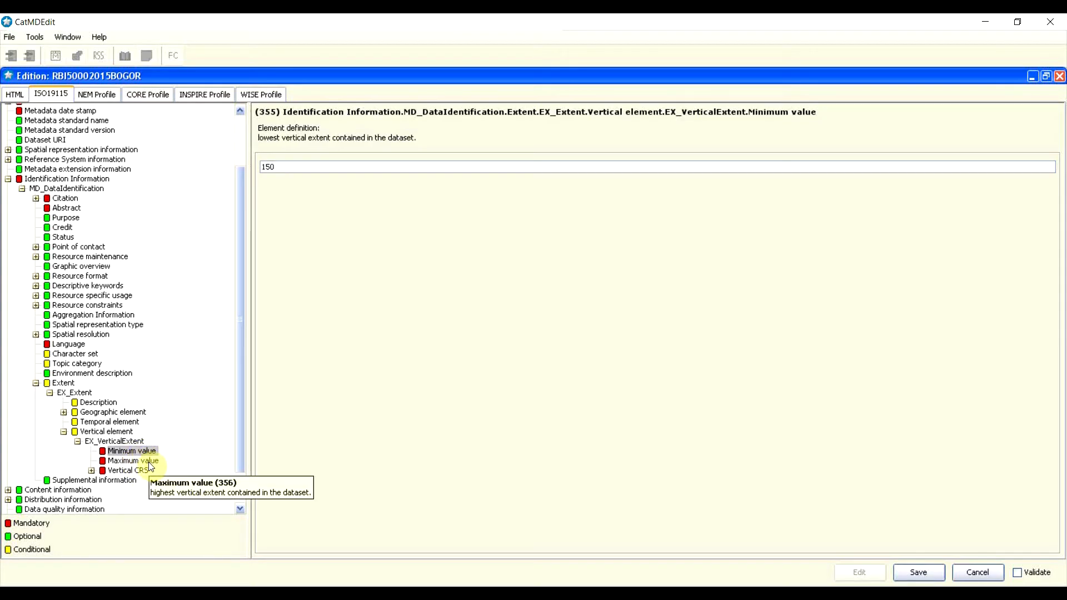
left_click(149, 463)
left_click(385, 168)
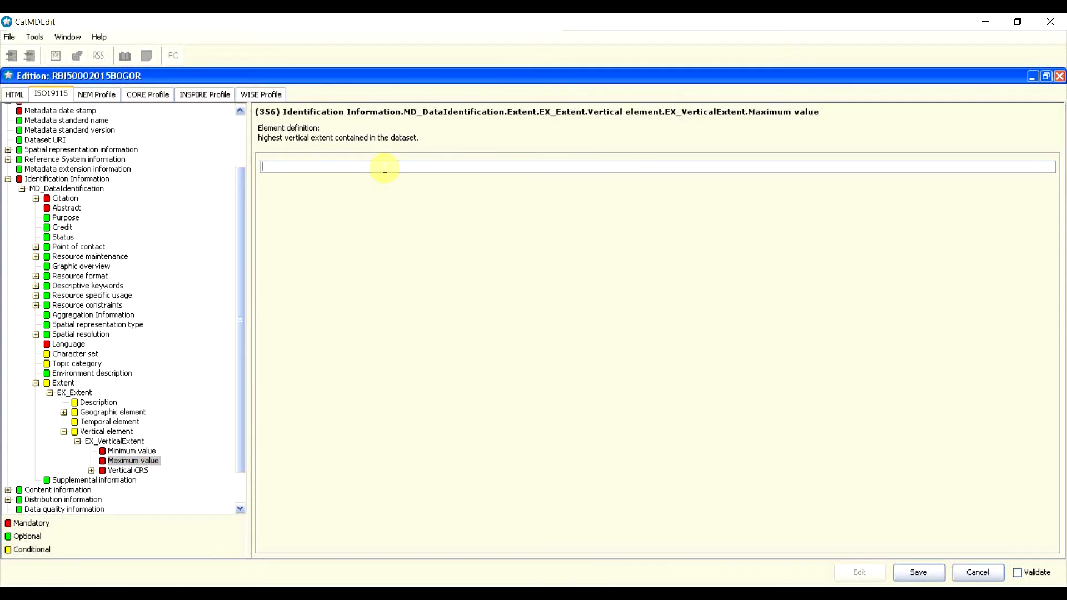
type("750")
left_click(136, 472)
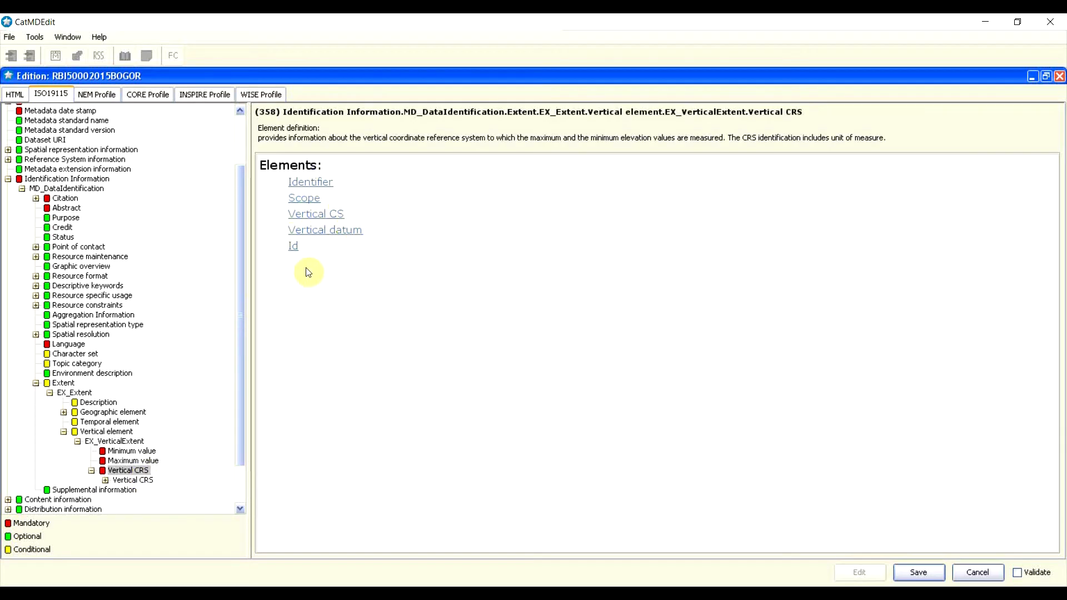
left_click(64, 432)
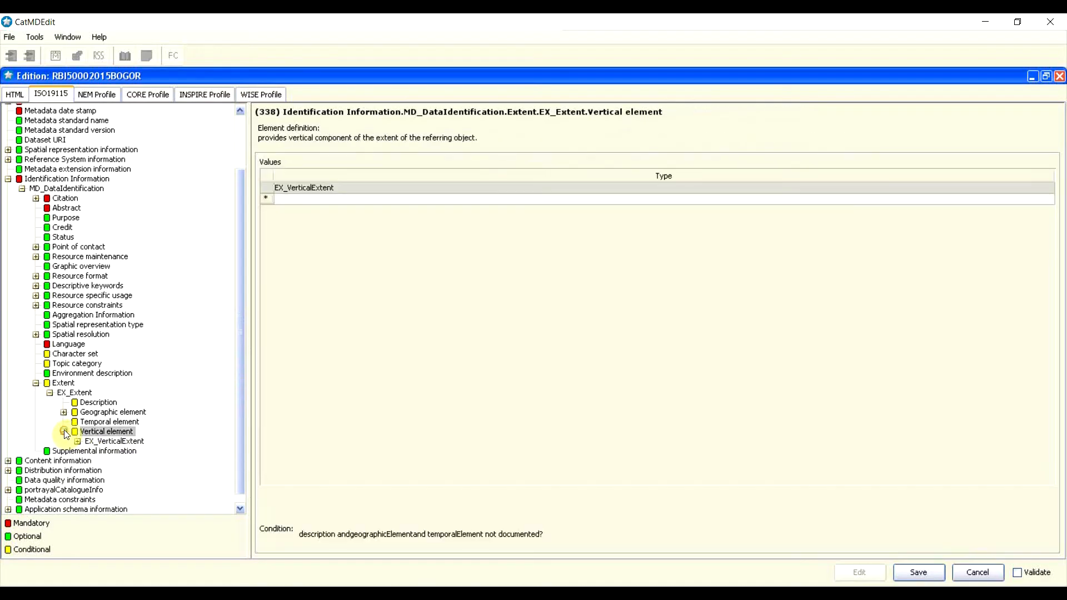
Step: Collapse the Extent and Identification Information branches and bring up the 'Elemen Metadata' WPS slide
left_click(45, 383)
left_click(36, 422)
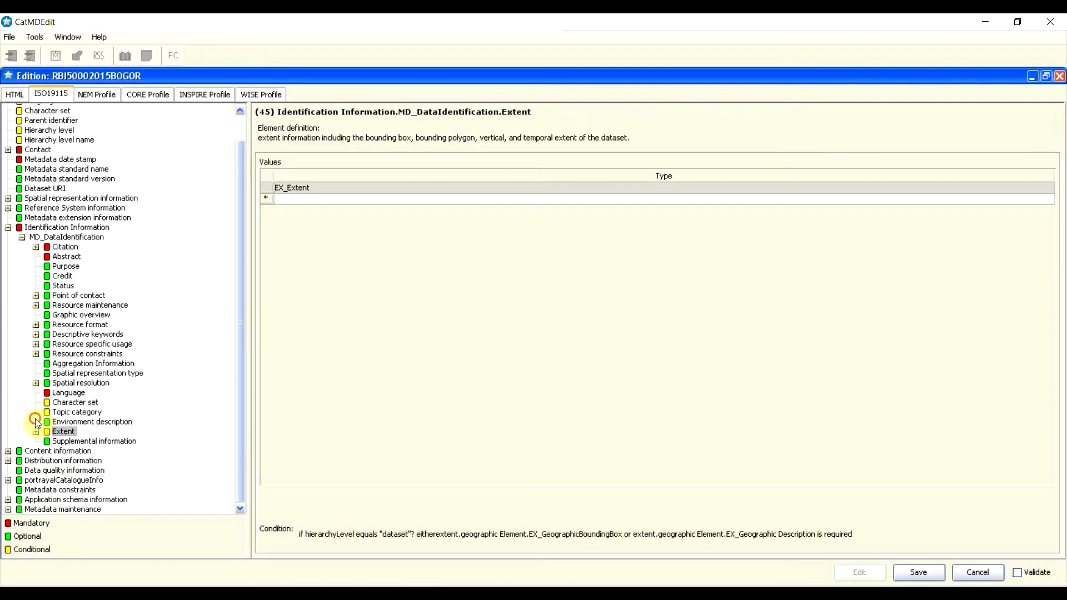
left_click(79, 441)
left_click(546, 321)
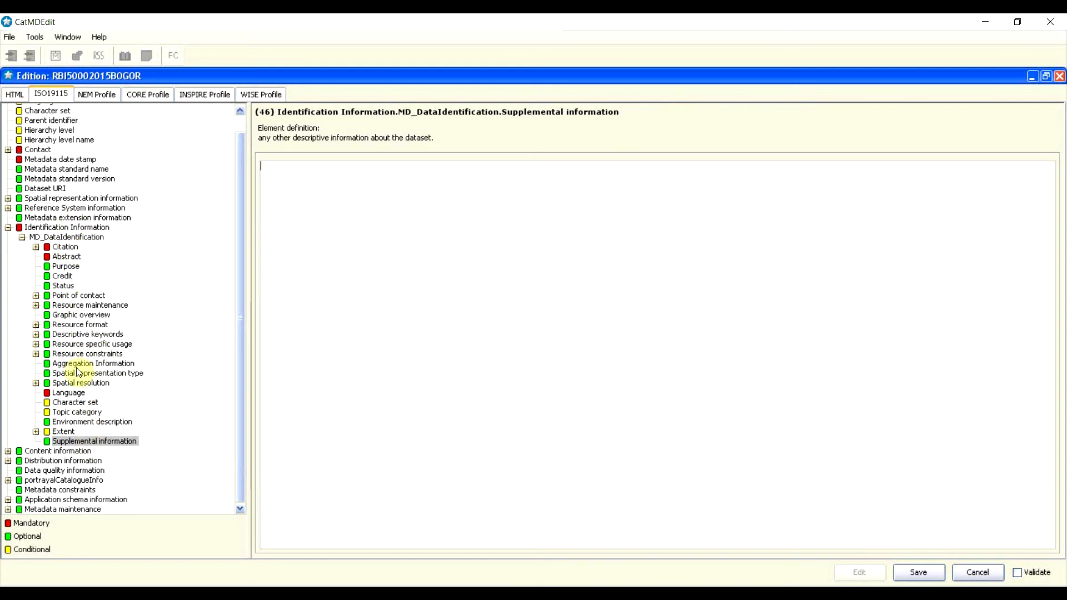
left_click(69, 228)
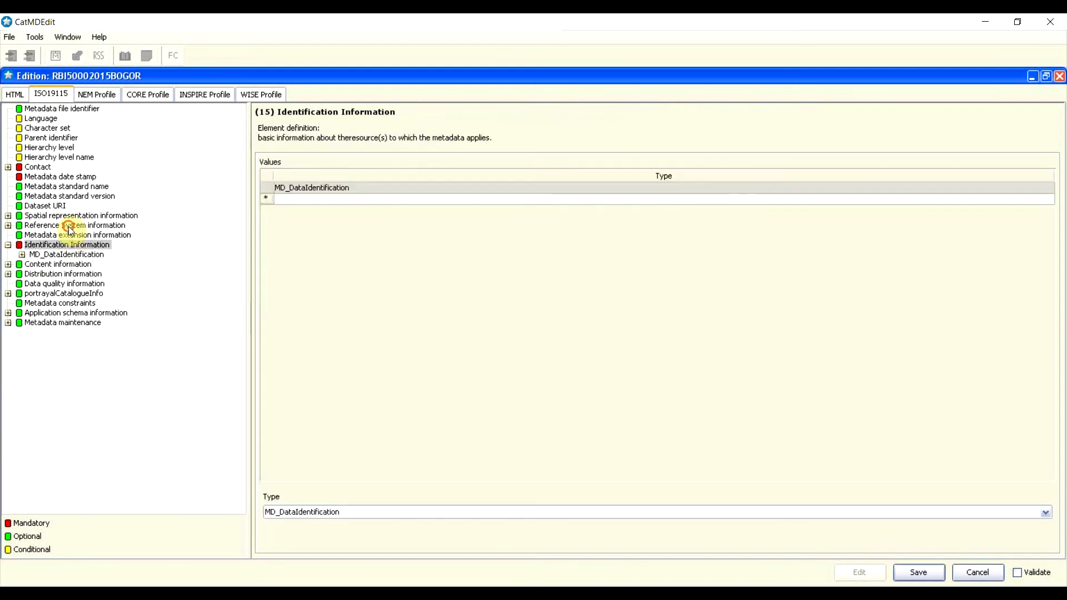
left_click(8, 245)
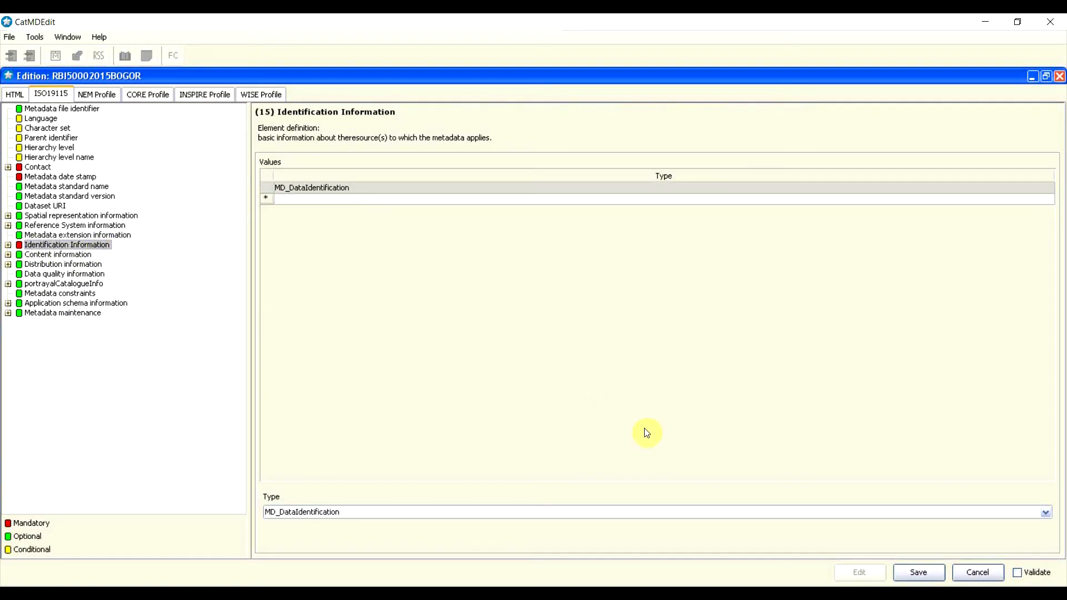
left_click(734, 593)
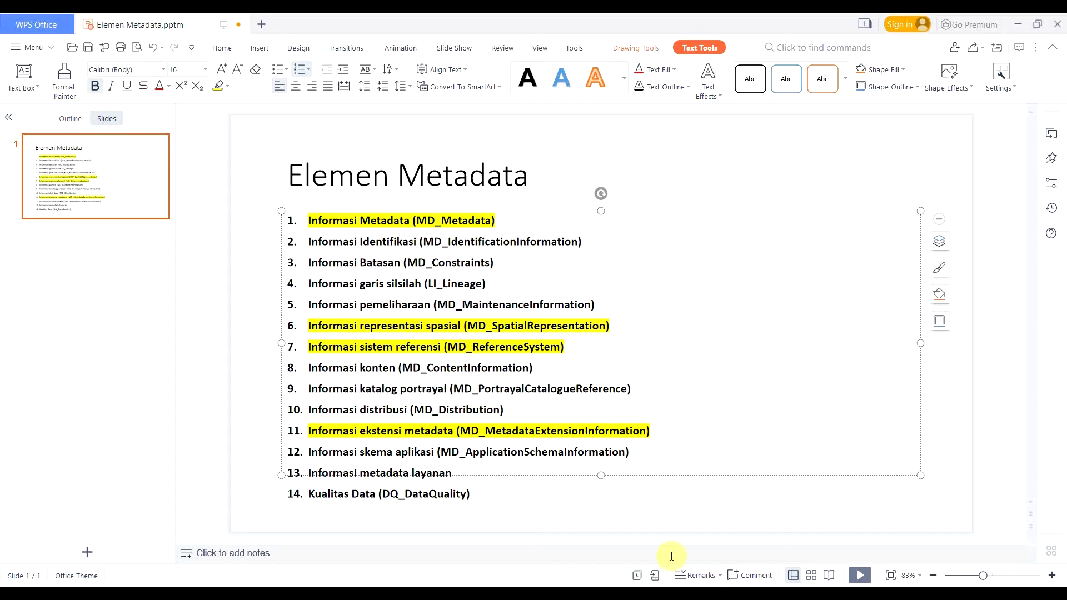
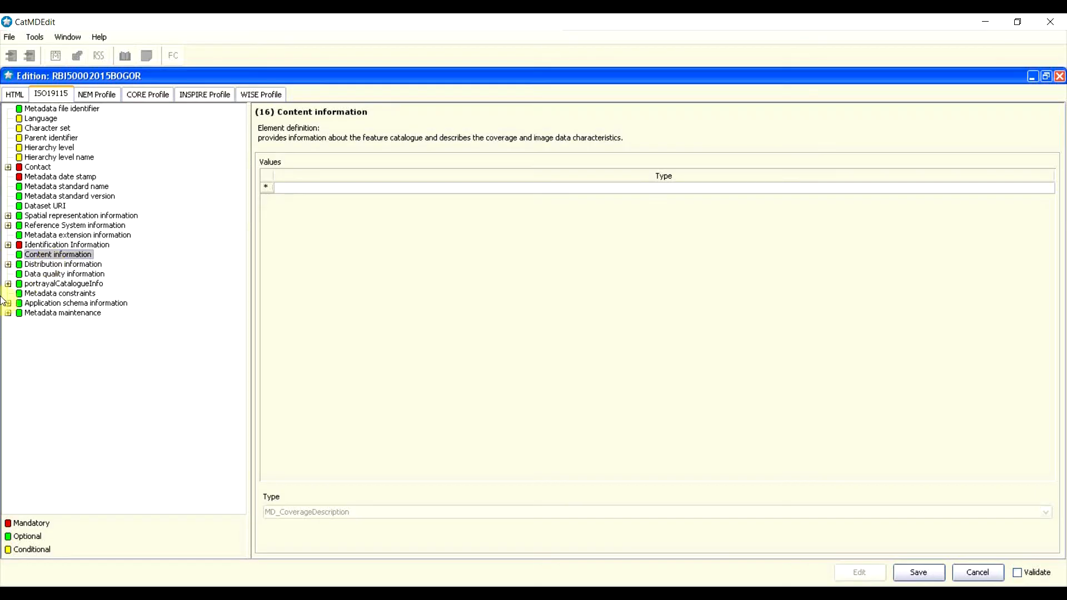
Step: Insert a content entry of type MD_FeatureCatalogueDescription and open its elements
right_click(268, 188)
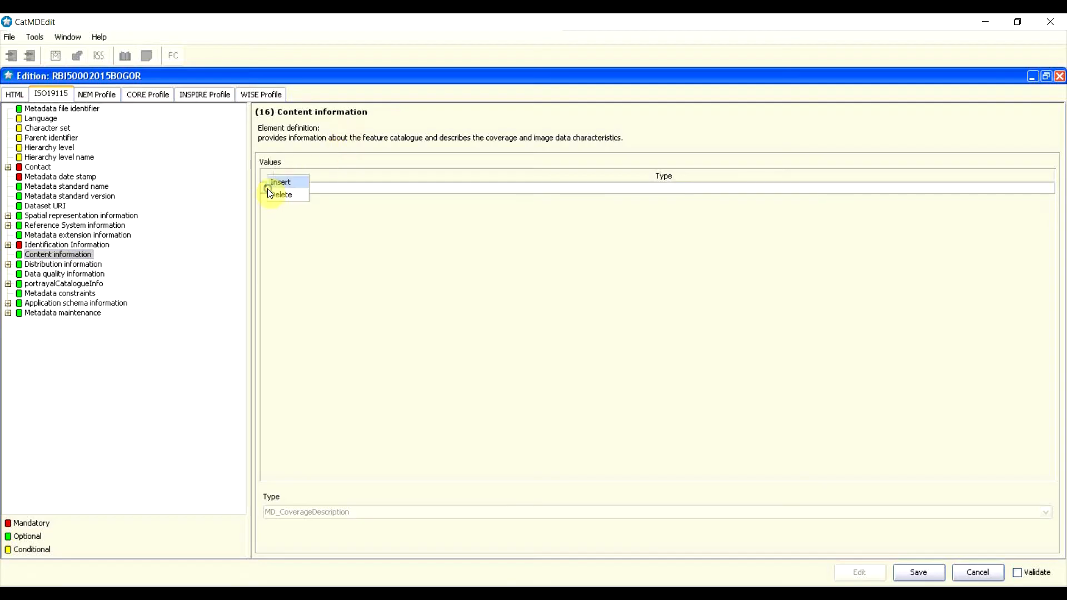
left_click(283, 183)
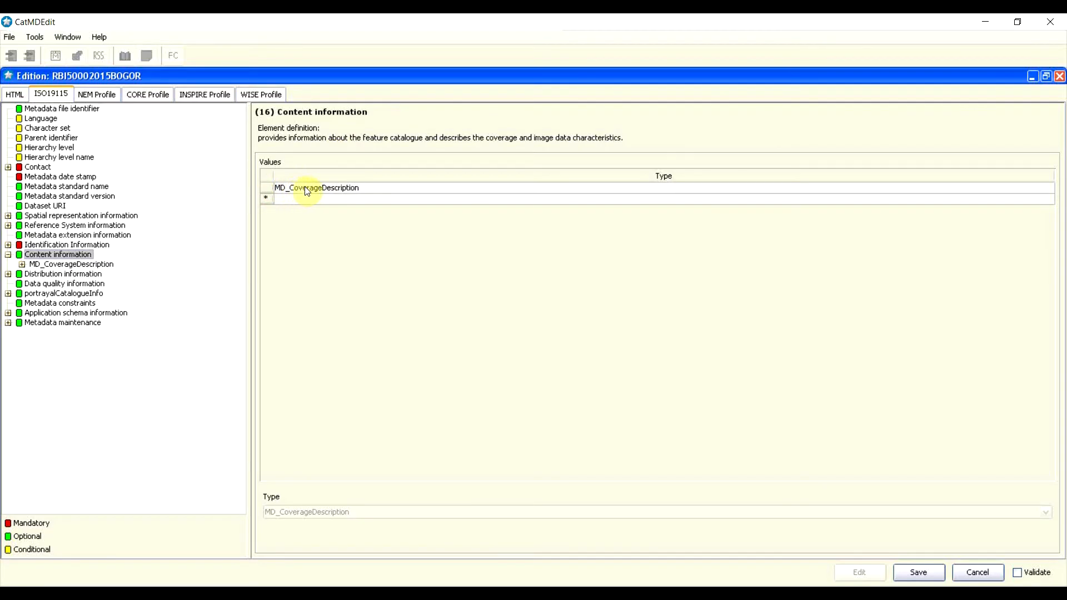
left_click(319, 190)
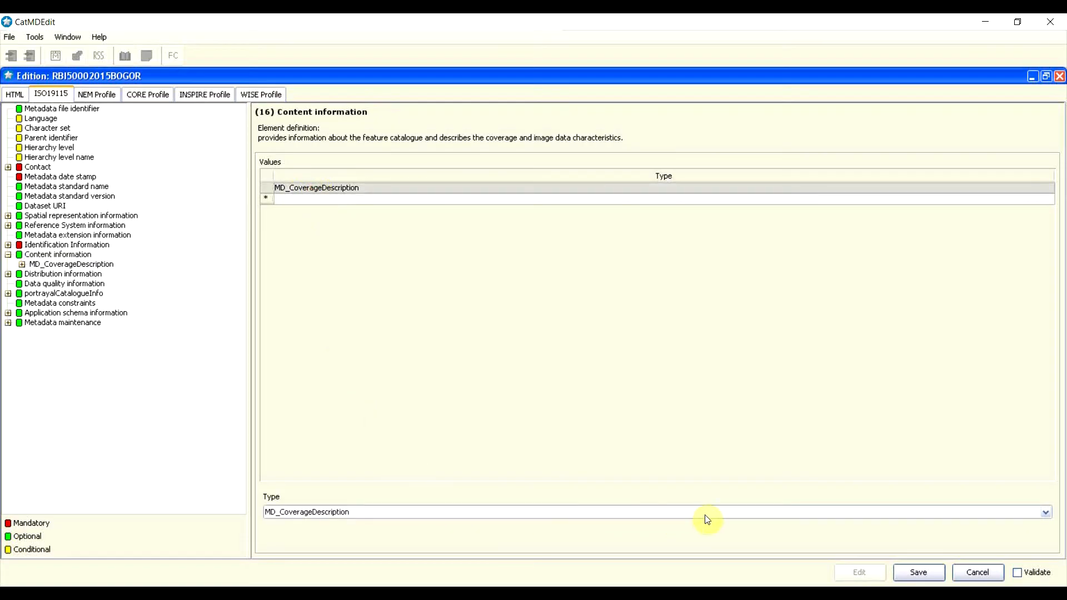
left_click(1045, 513)
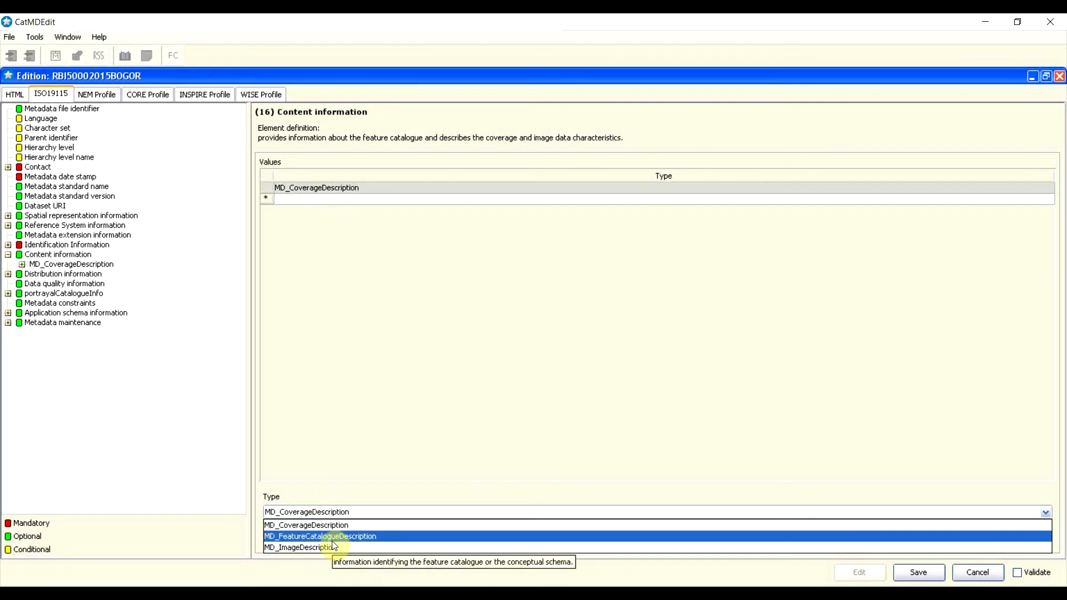
left_click(334, 537)
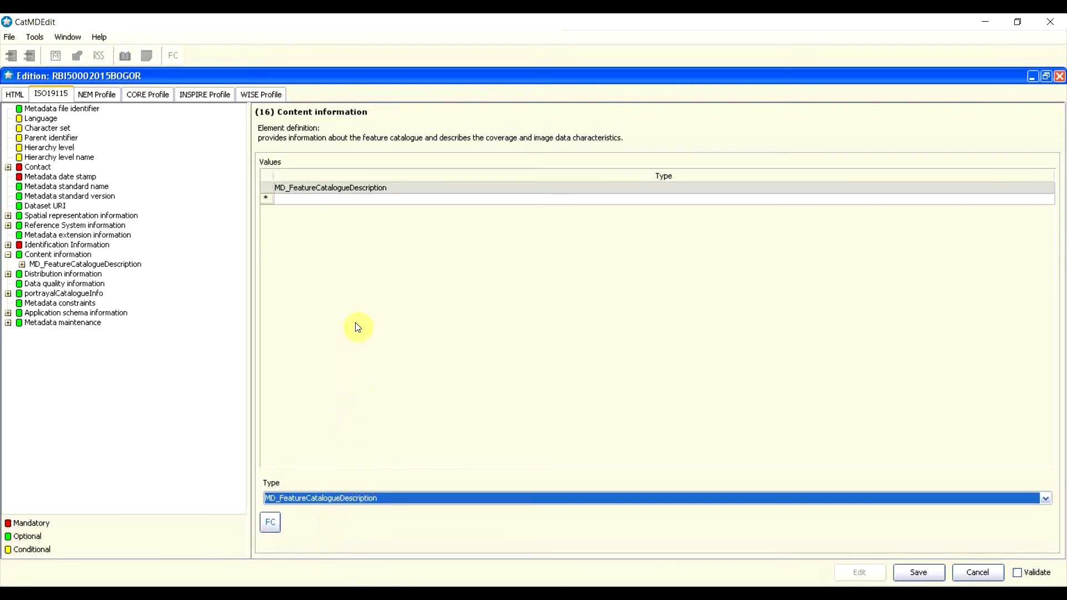
double_click(360, 188)
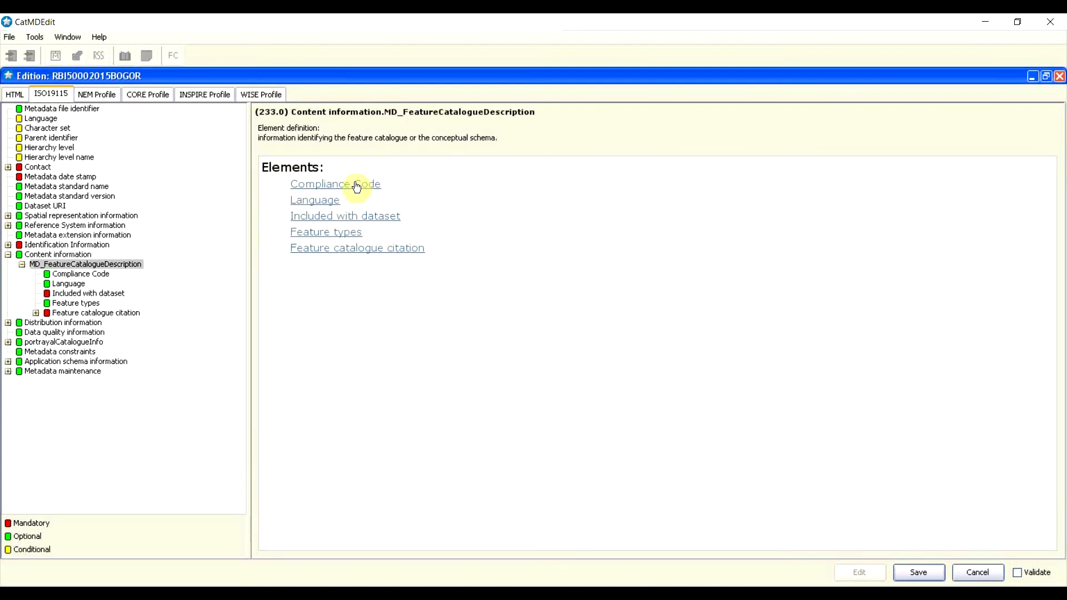
Step: Set the feature catalogue's Compliance Code to True
left_click(74, 276)
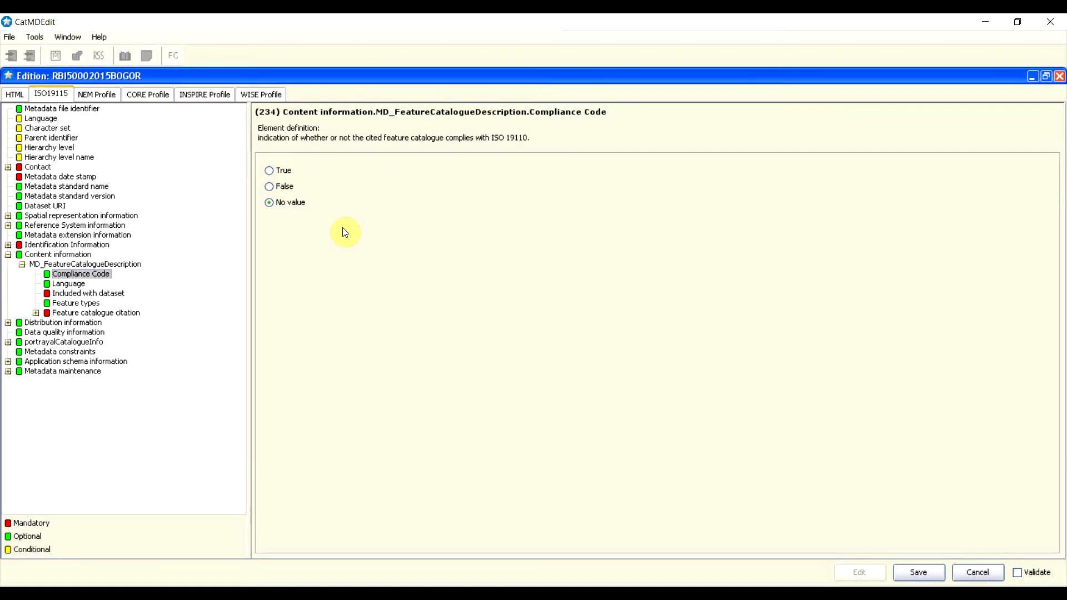
left_click(492, 138)
left_click(270, 170)
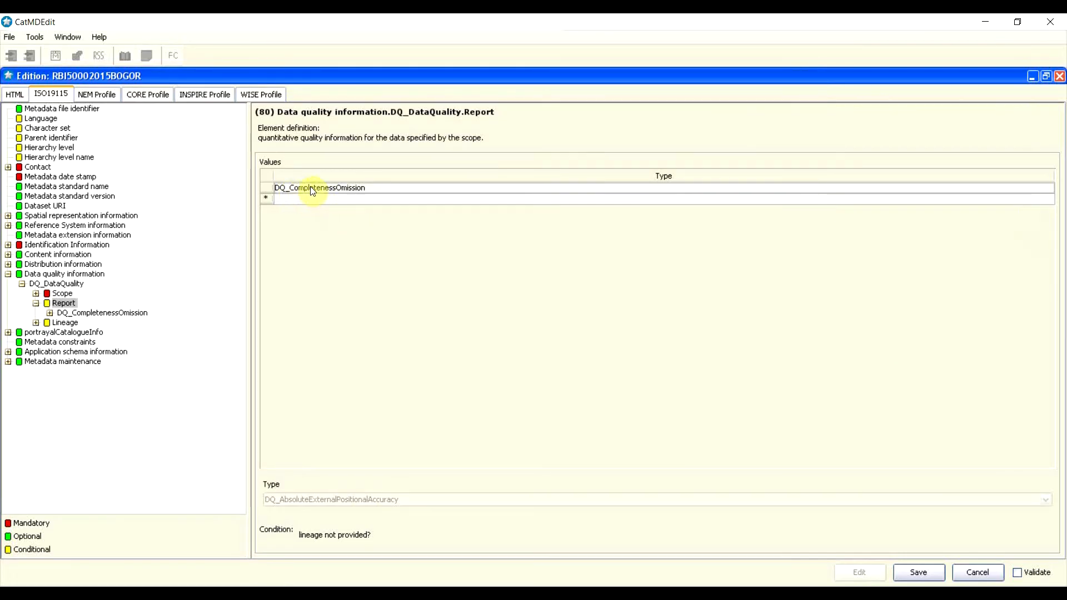
Step: Open the elements of the DQ_CompletenessOmission report row
left_click(311, 189)
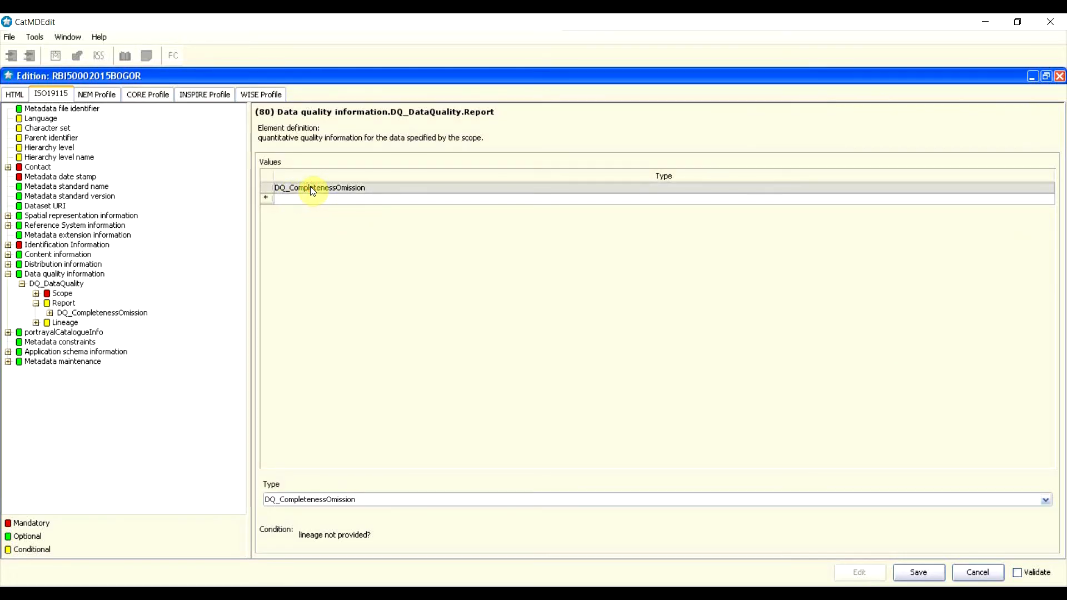
double_click(312, 190)
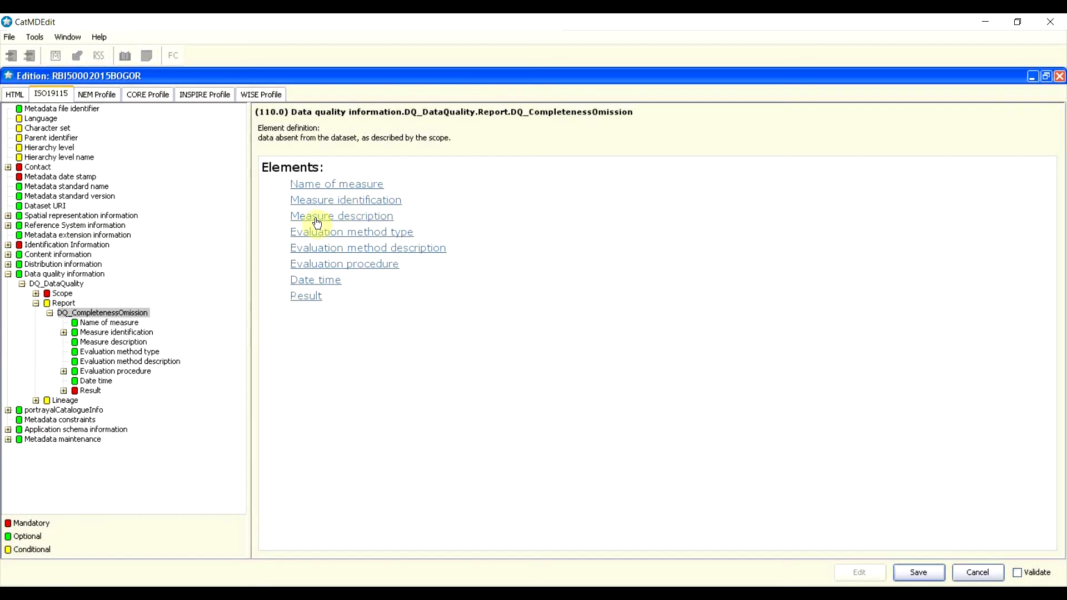
Step: Enter the measure description 'kekurangan dalam proses pemetaan objek rupabumi'
left_click(100, 342)
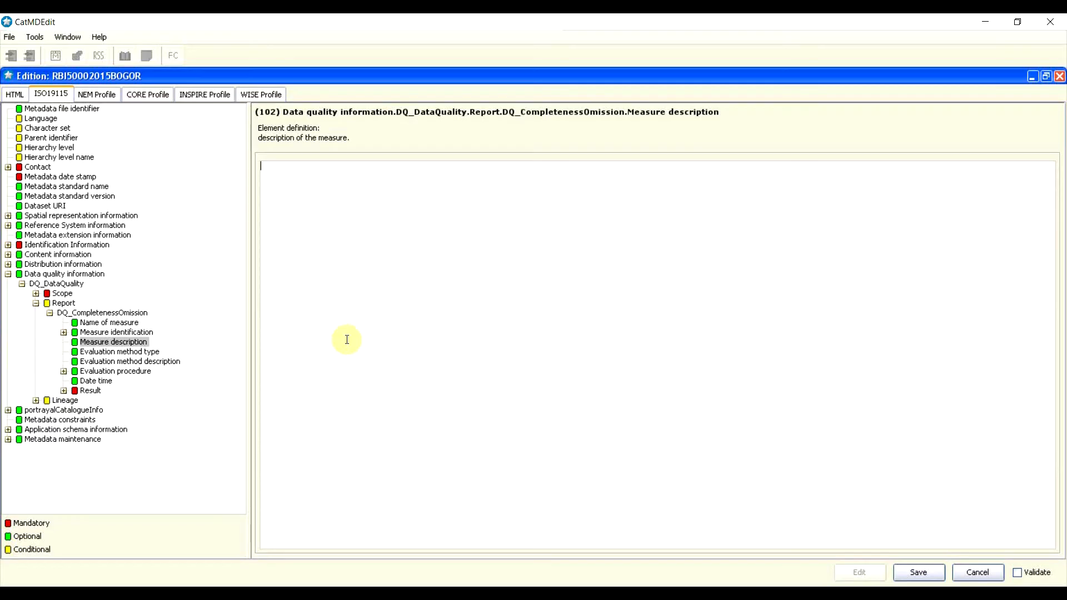
type("kekurn")
key("BackSpace")
type("angan dalam proses ")
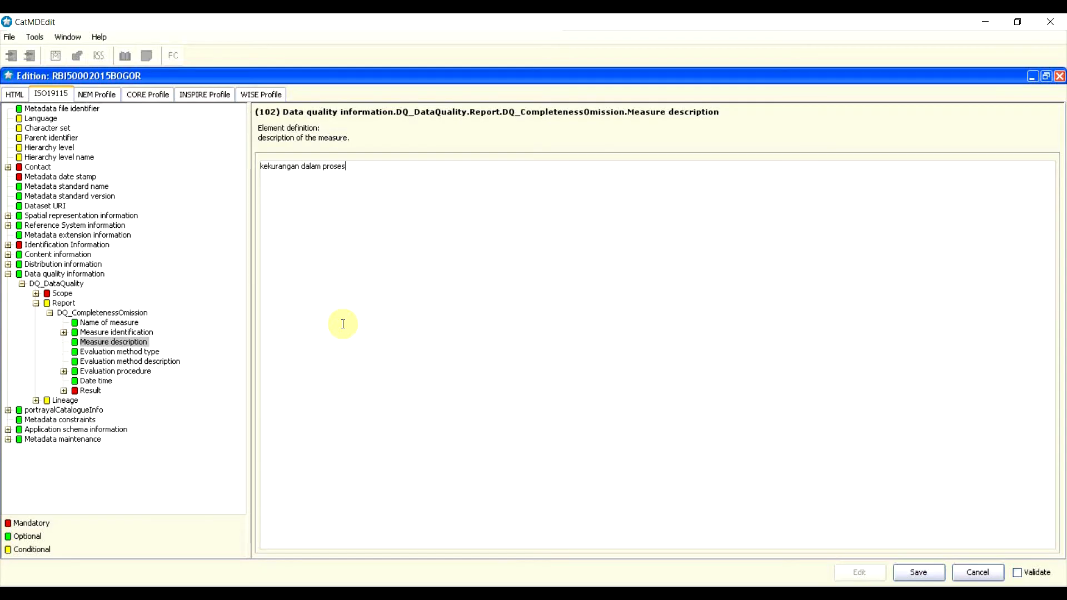
type("pemetaan objek rupabumi")
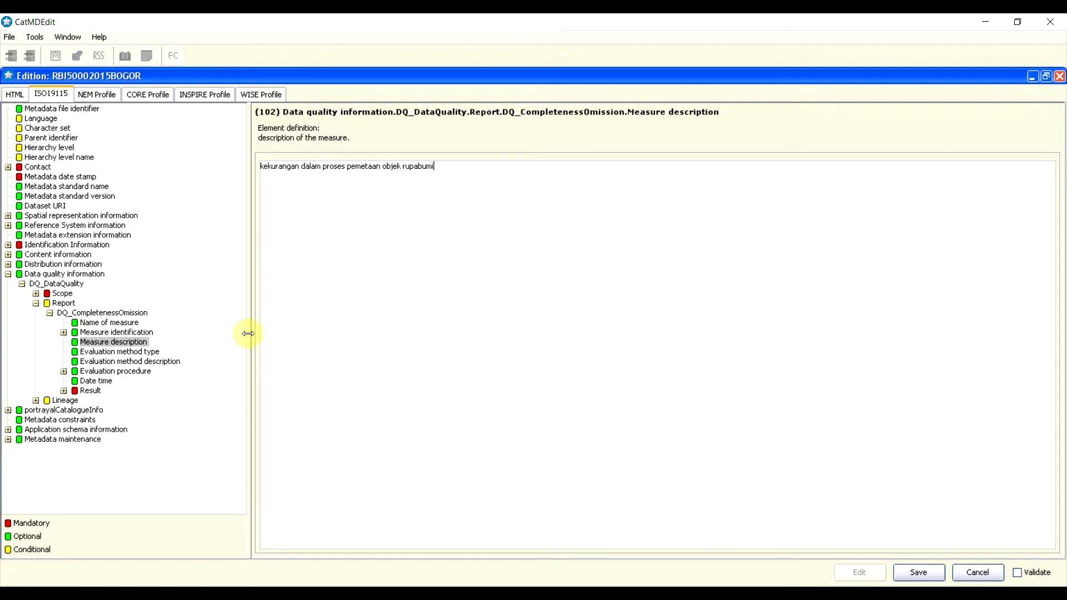
Step: Set the evaluation method type to directInternal
left_click(149, 354)
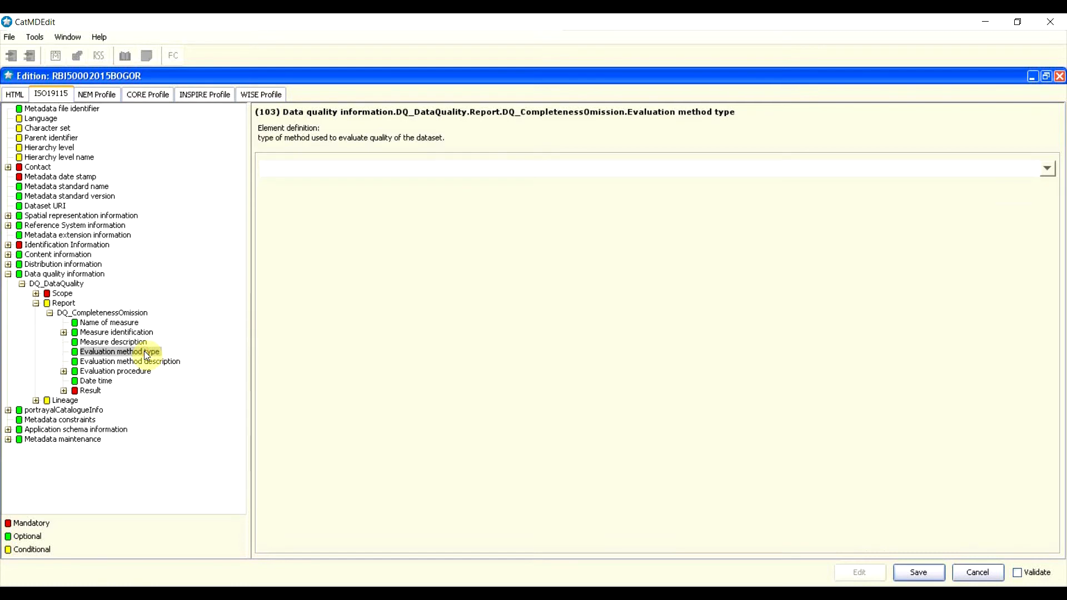
left_click(1048, 168)
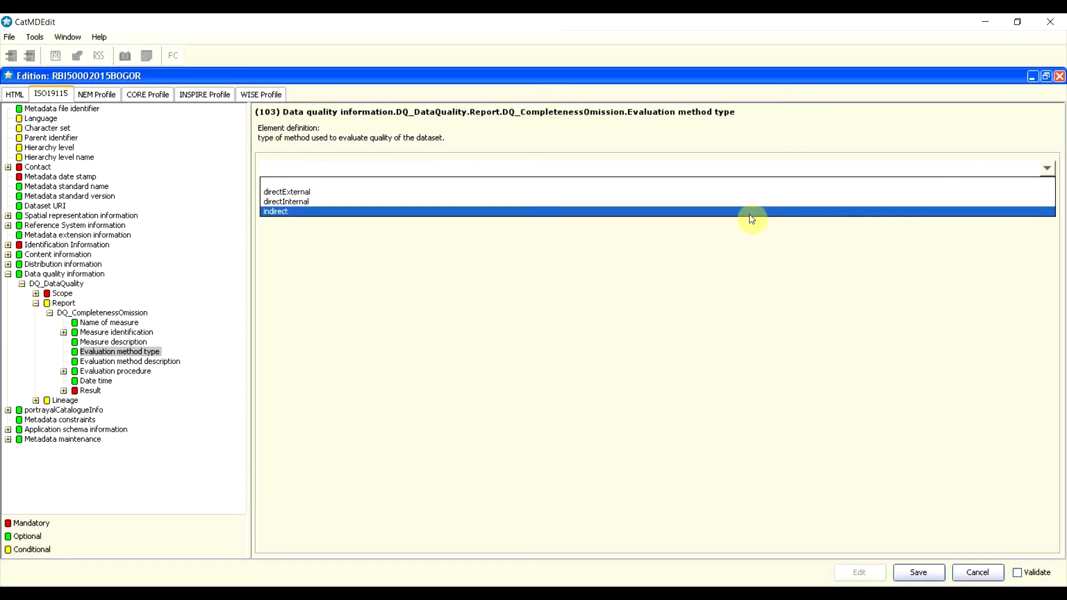
left_click(721, 203)
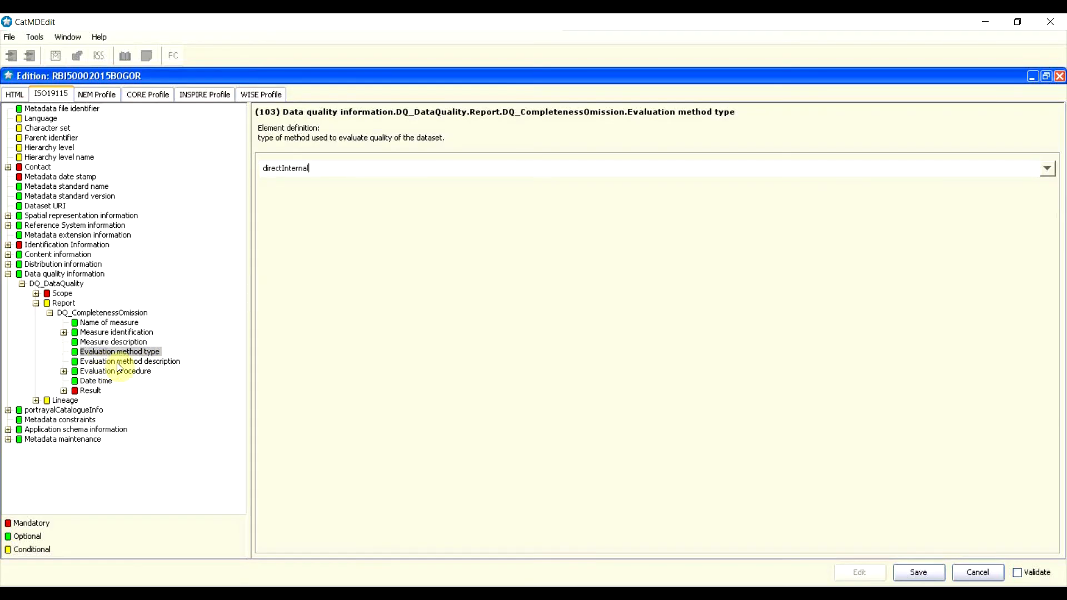
left_click(144, 362)
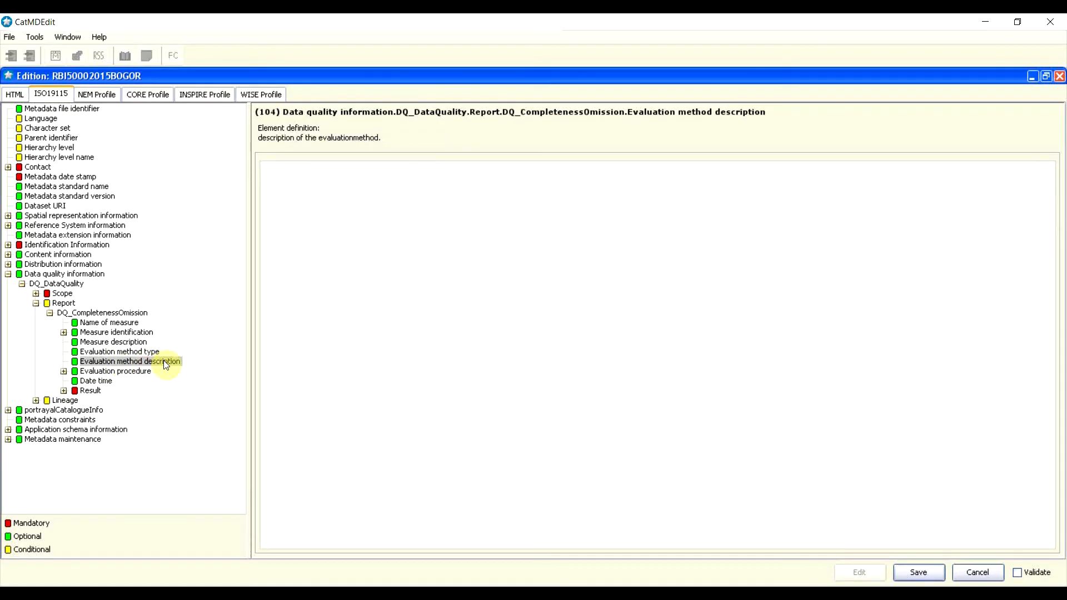
Step: Write the evaluation method description 'nilai omisi tidak melebihi 10% dari objek rupabumi', fixing typos
left_click(426, 287)
type("nilai omisi tidak melep")
key("BackSpace")
type("b")
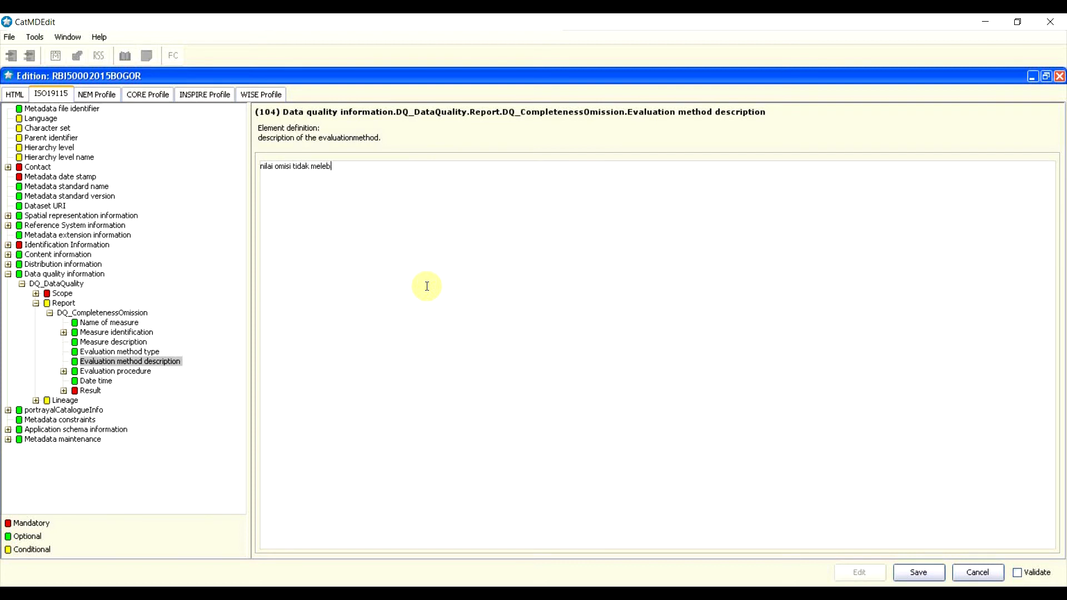
type("ihin 10% dari objek rupabumi")
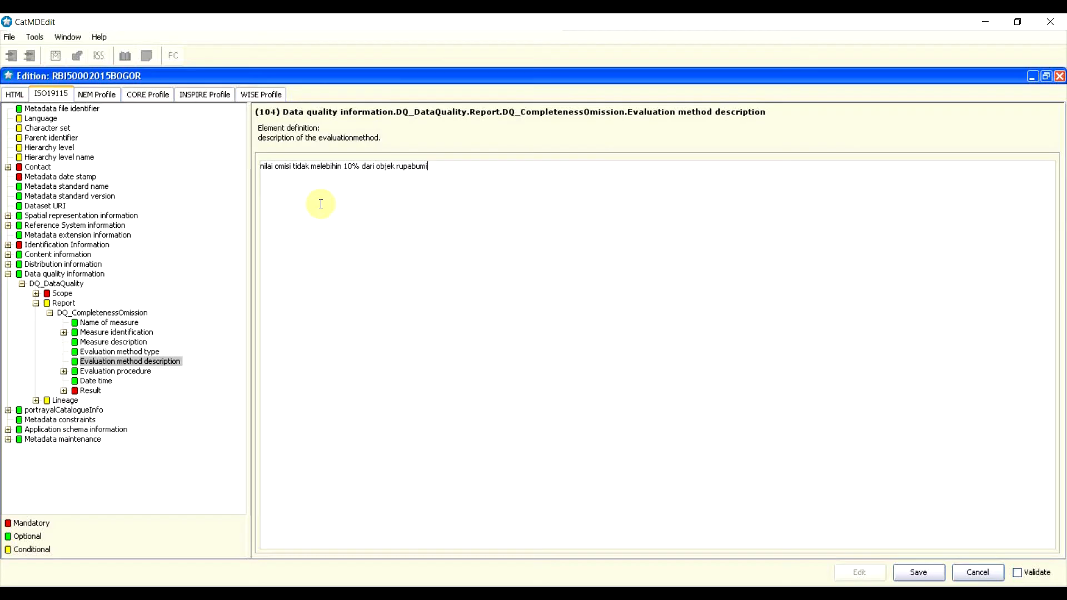
left_click(341, 166)
key("BackSpace")
left_click(357, 185)
double_click(109, 372)
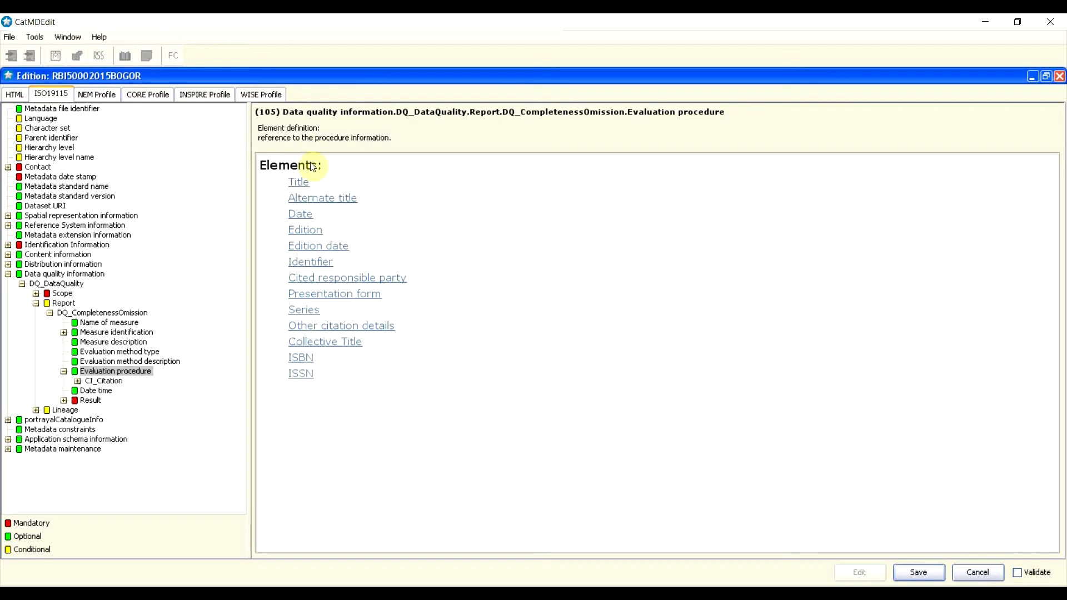
Step: Pick 2 November 2015 in the calendar as the report's Date time
left_click(64, 372)
left_click(92, 382)
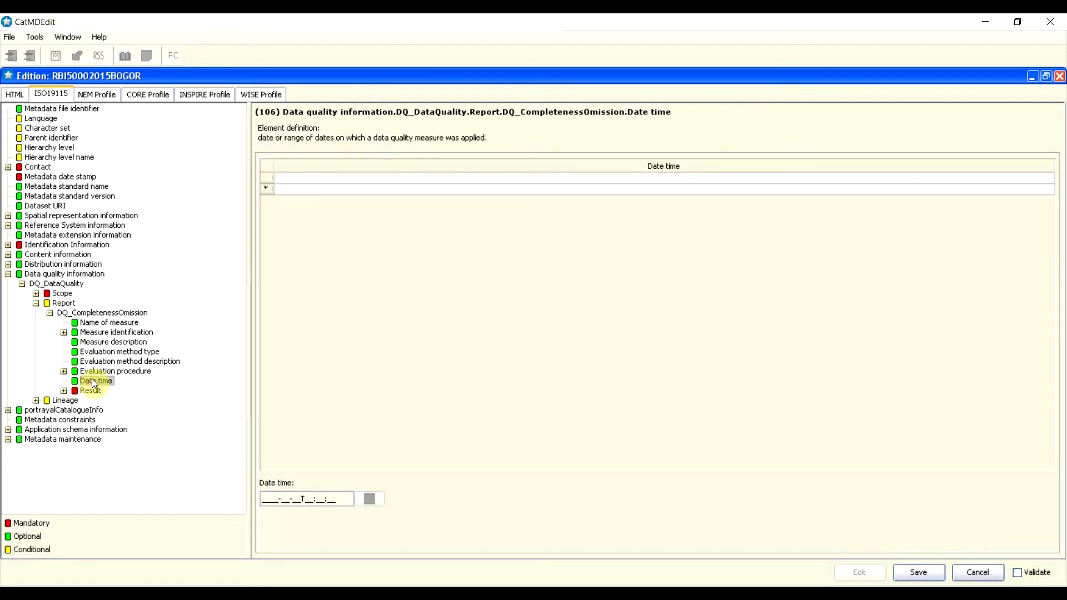
left_click(269, 177)
left_click(369, 501)
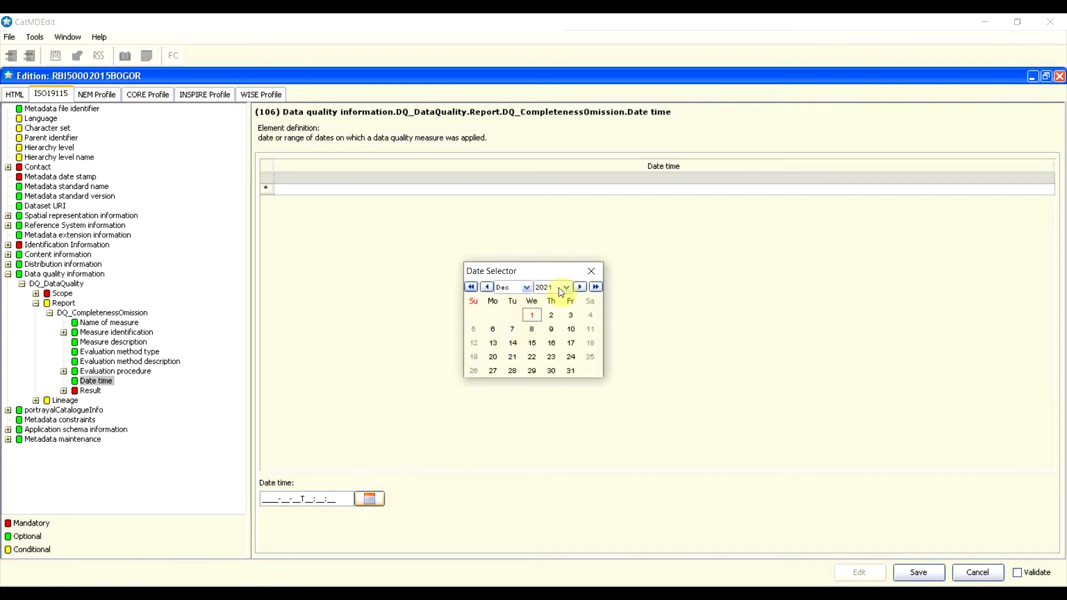
left_click(472, 287)
left_click(472, 287)
left_click(472, 287)
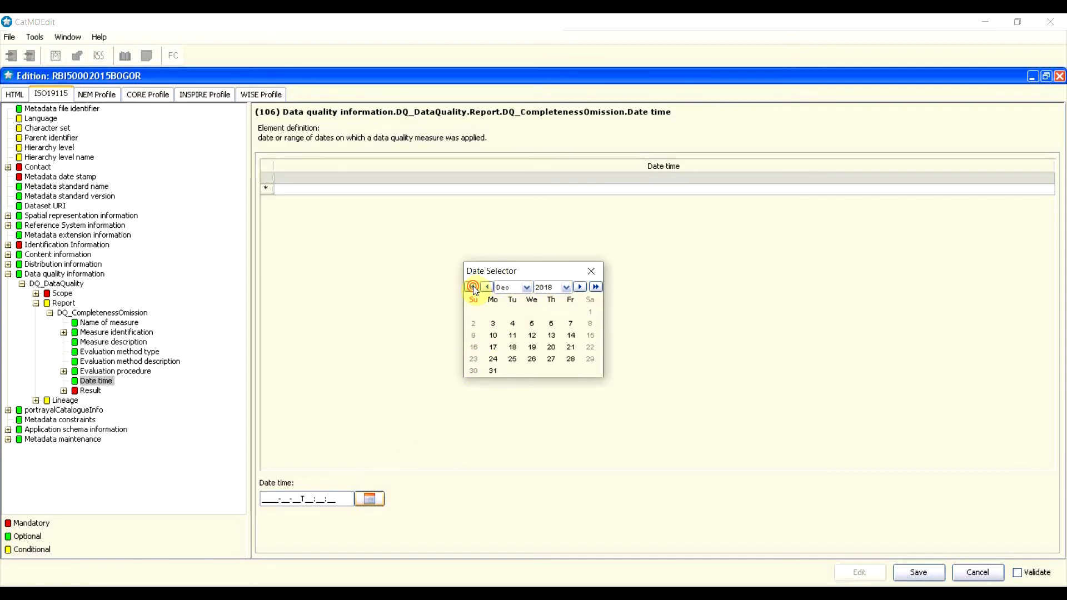
left_click(472, 287)
left_click(472, 287)
left_click(472, 287)
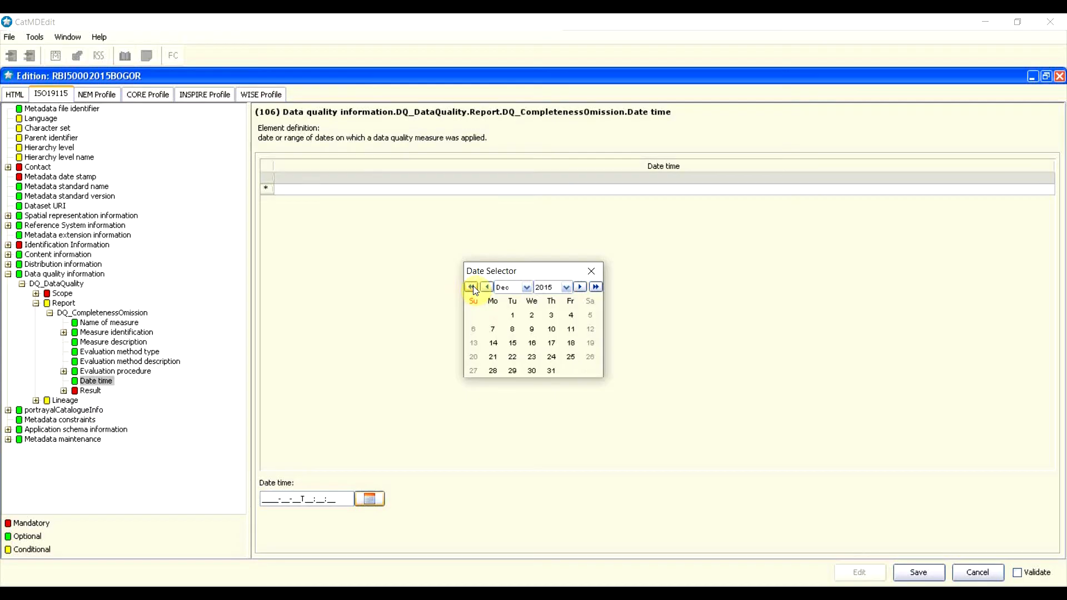
left_click(472, 287)
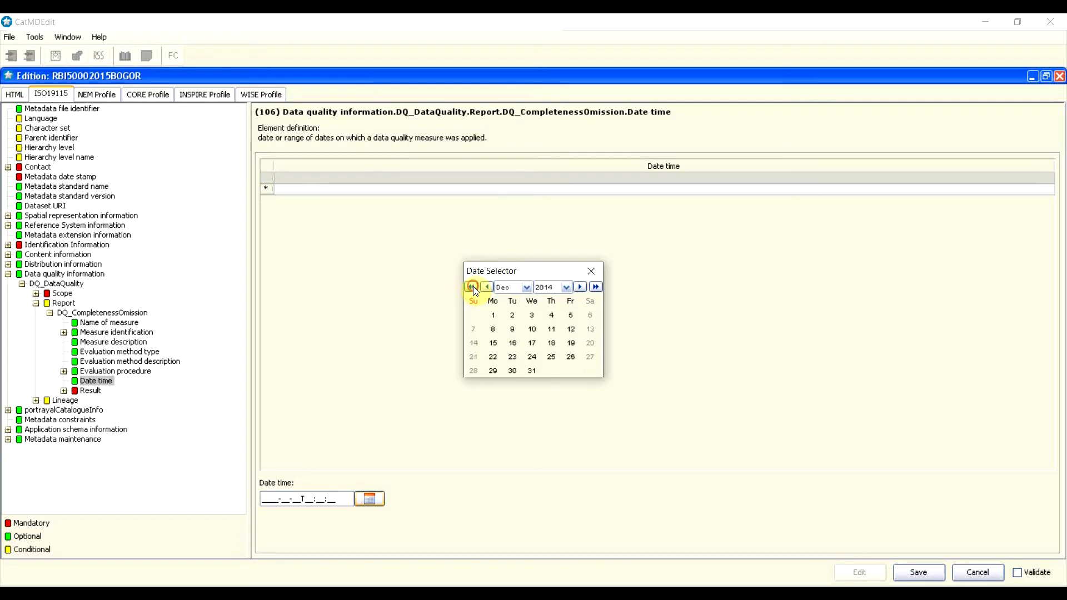
left_click(595, 286)
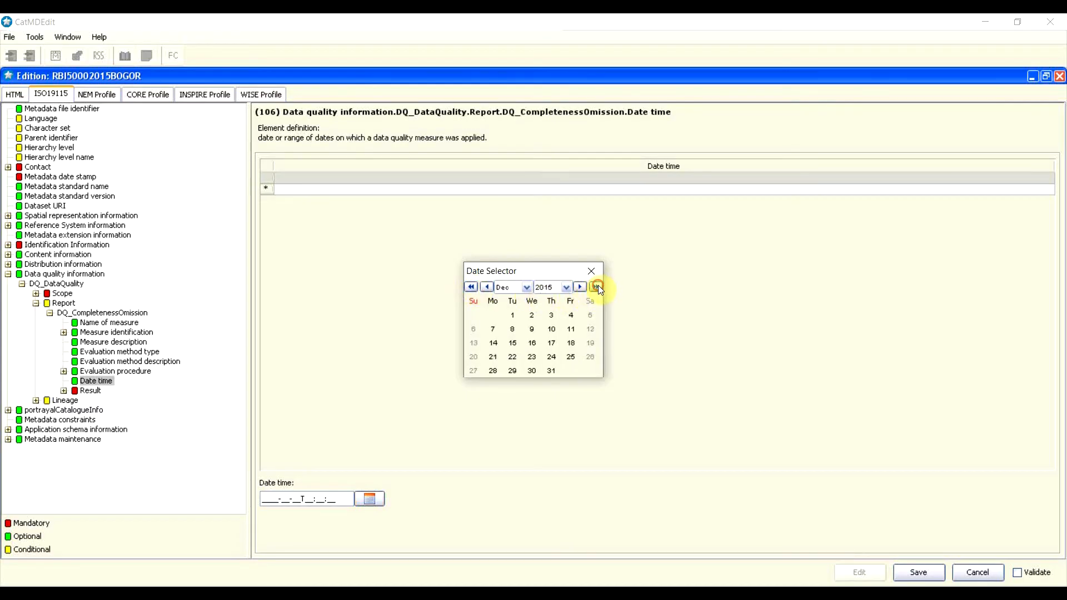
left_click(487, 287)
left_click(494, 317)
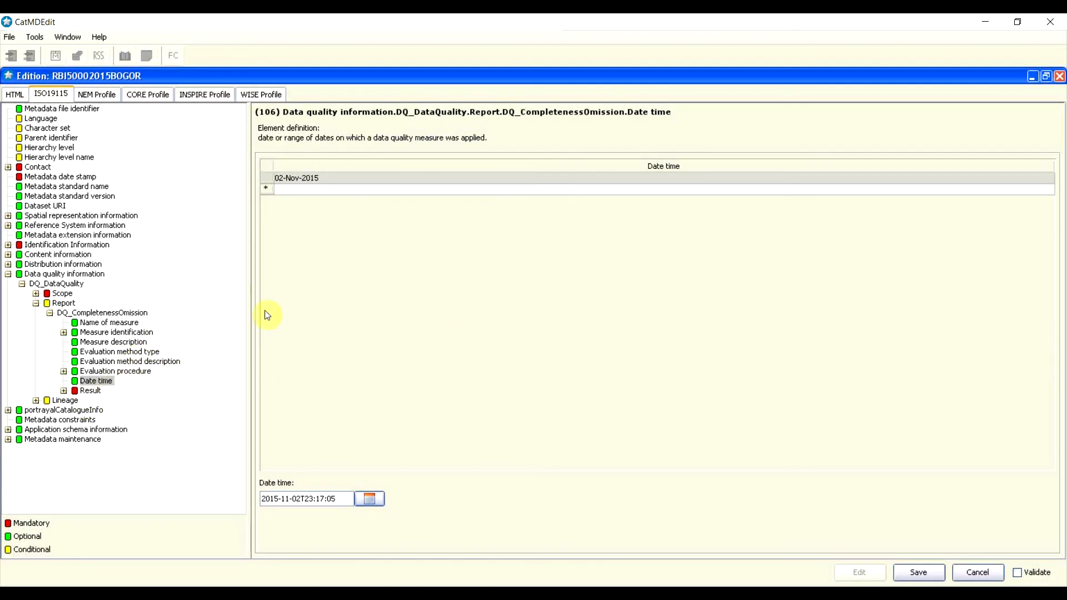
Step: Delete the extra empty date row so only 02-Nov-2015 remains
left_click(266, 190)
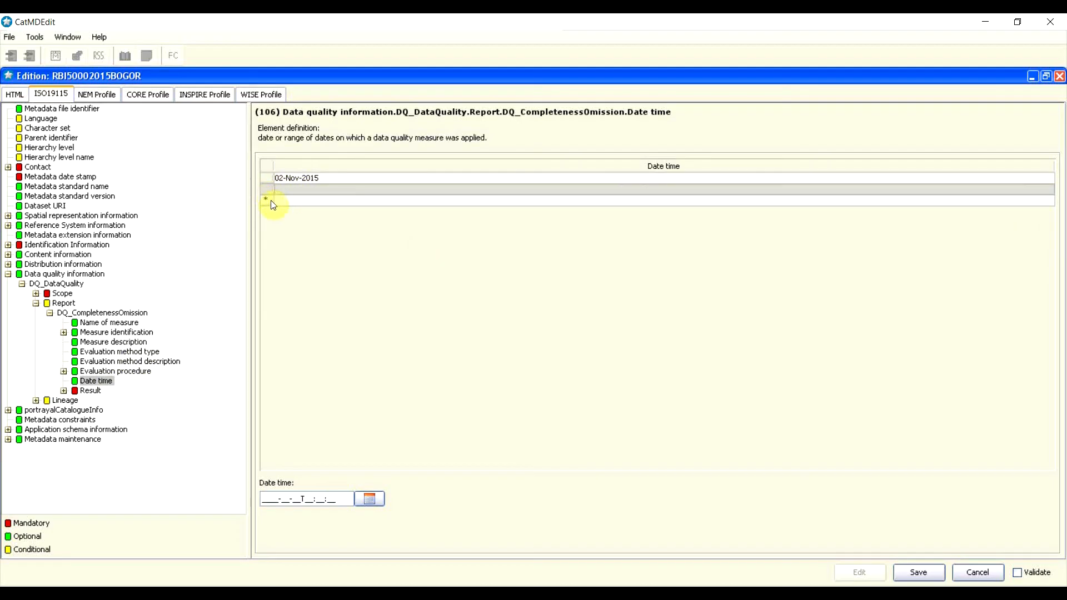
left_click(294, 192)
right_click(270, 190)
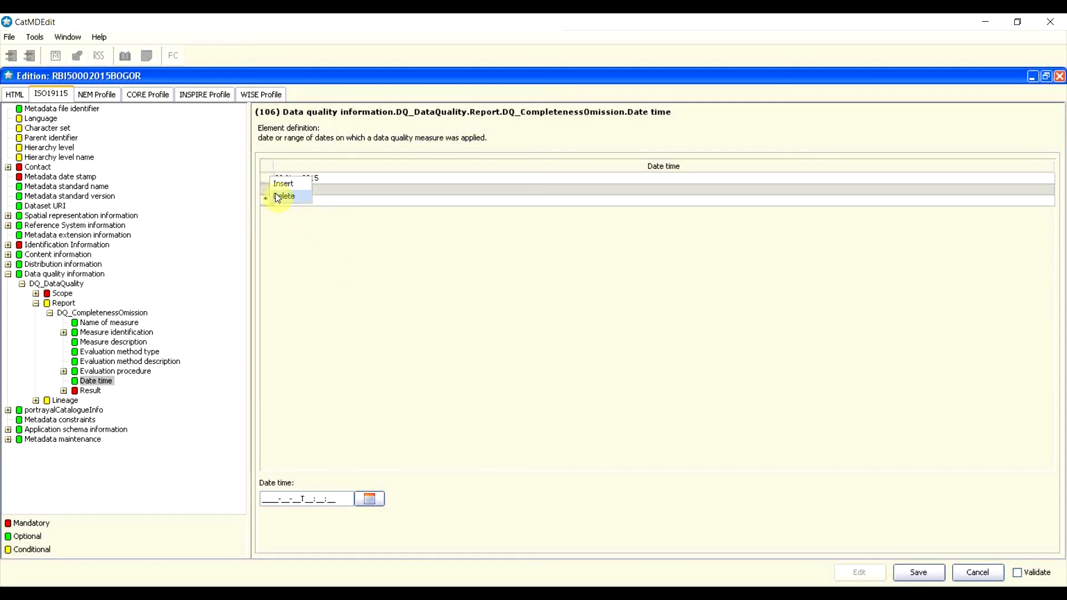
left_click(289, 196)
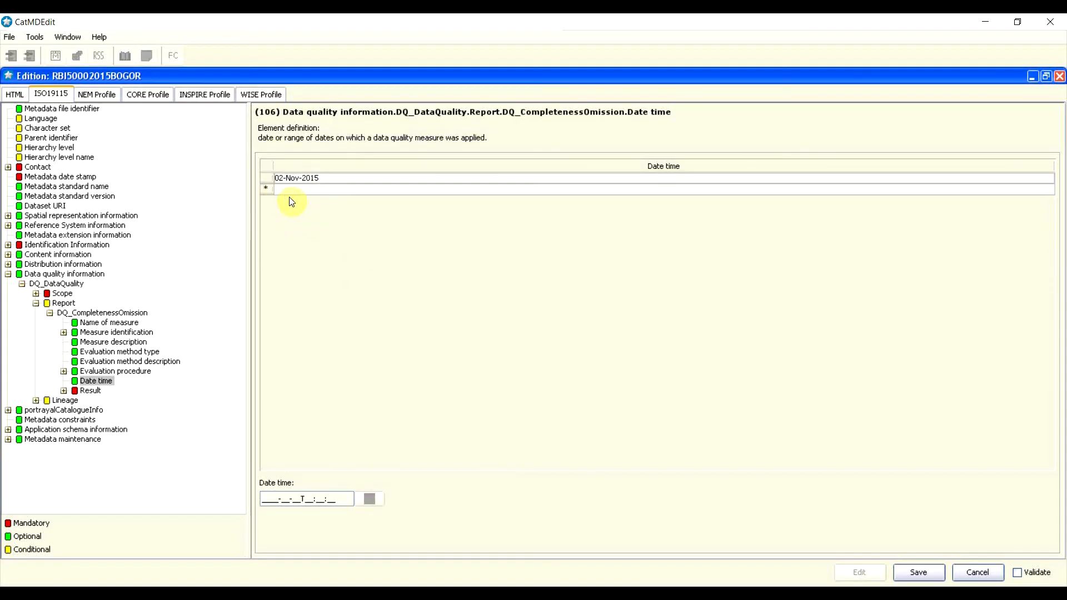
left_click(91, 394)
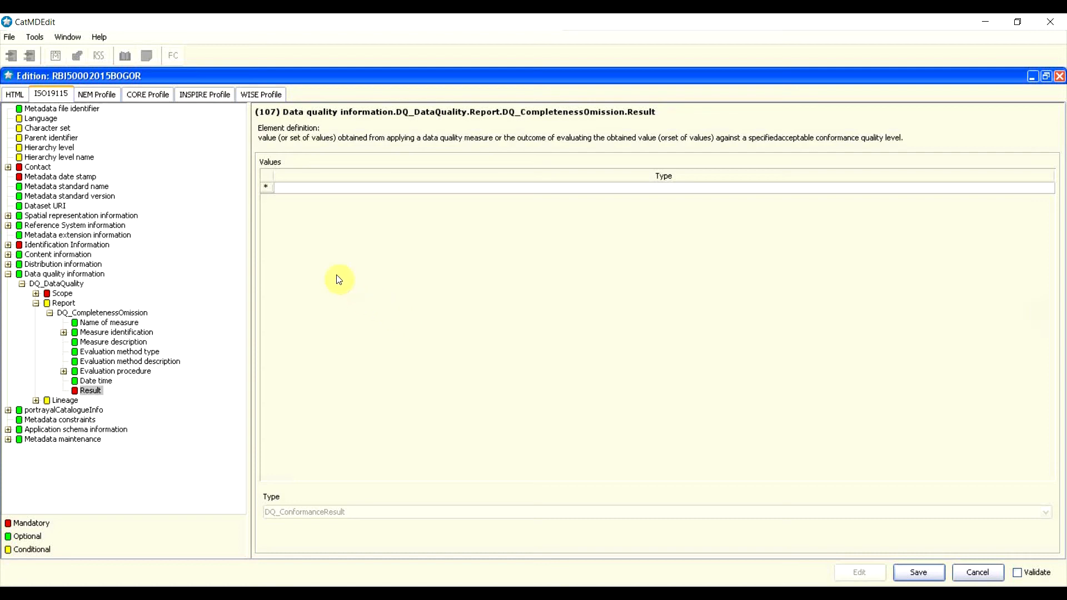
Step: Add a DQ_ConformanceResult to the report and set its Pass value to True
right_click(272, 193)
left_click(285, 185)
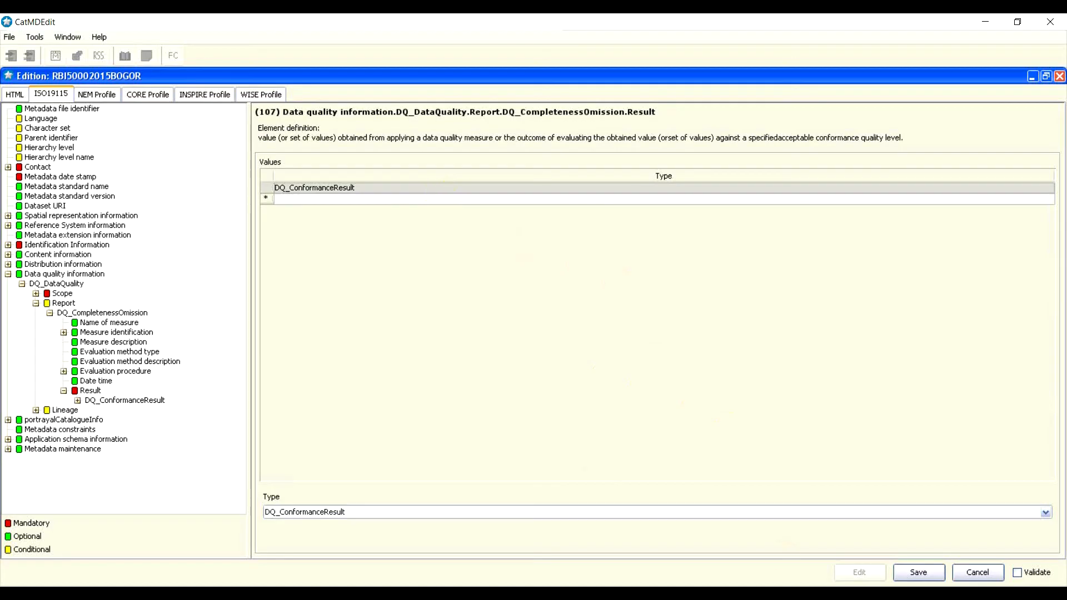
left_click(1046, 512)
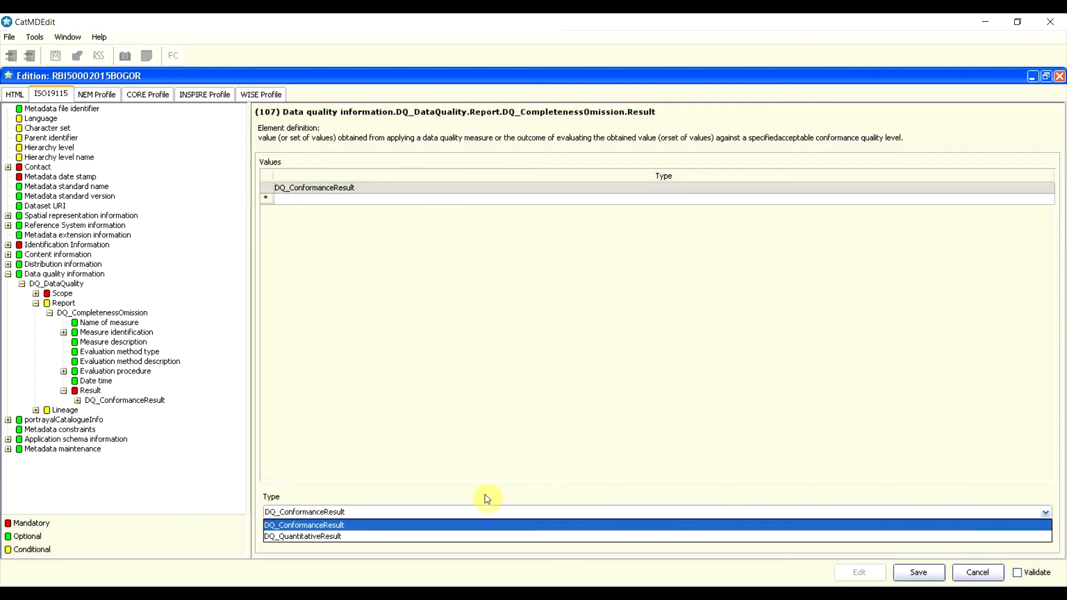
left_click(325, 526)
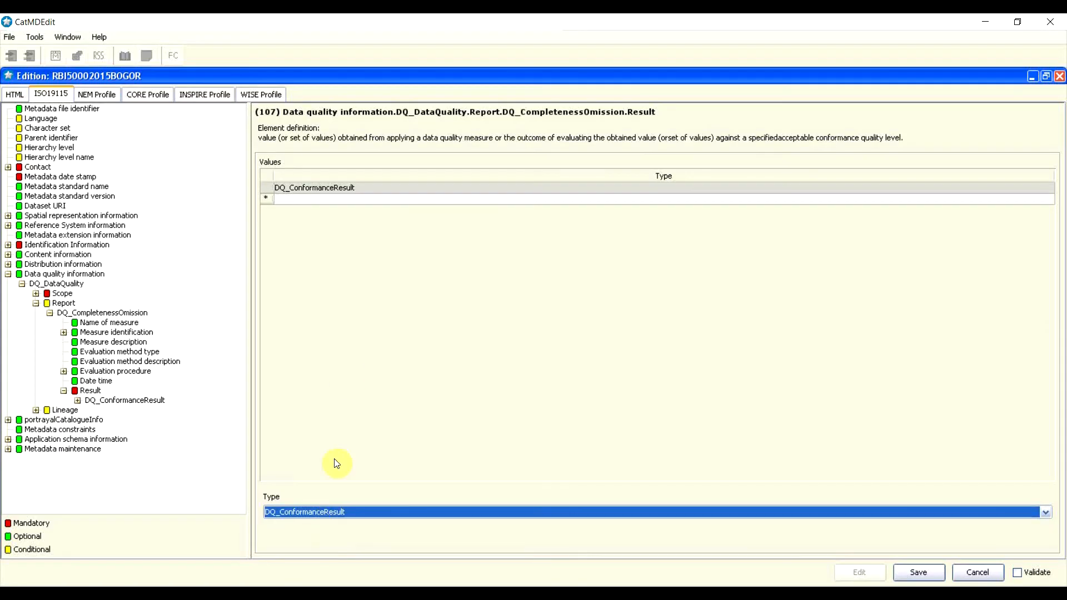
double_click(331, 189)
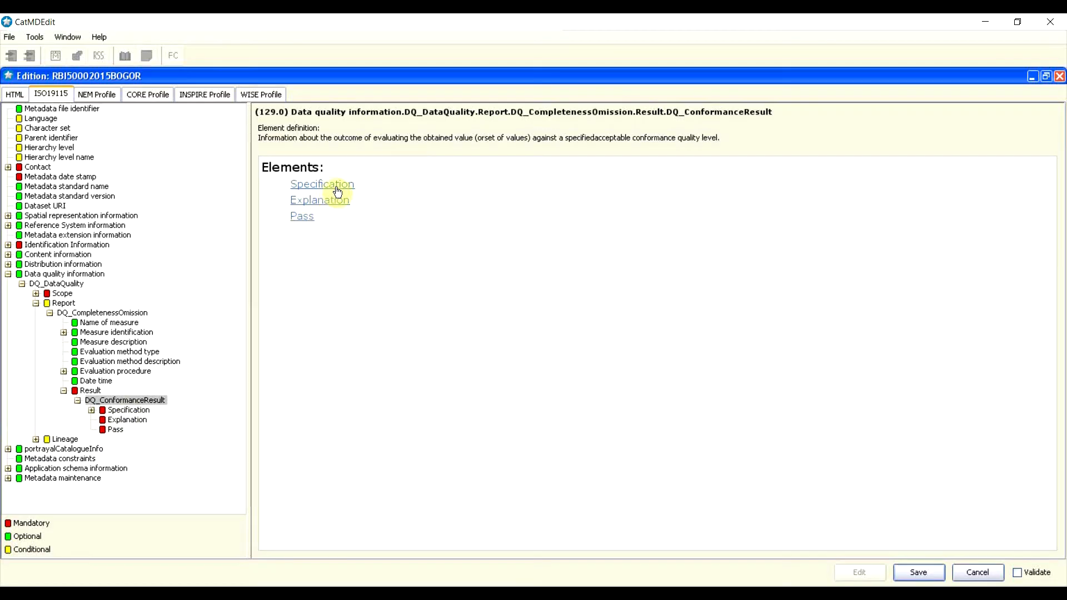
left_click(115, 432)
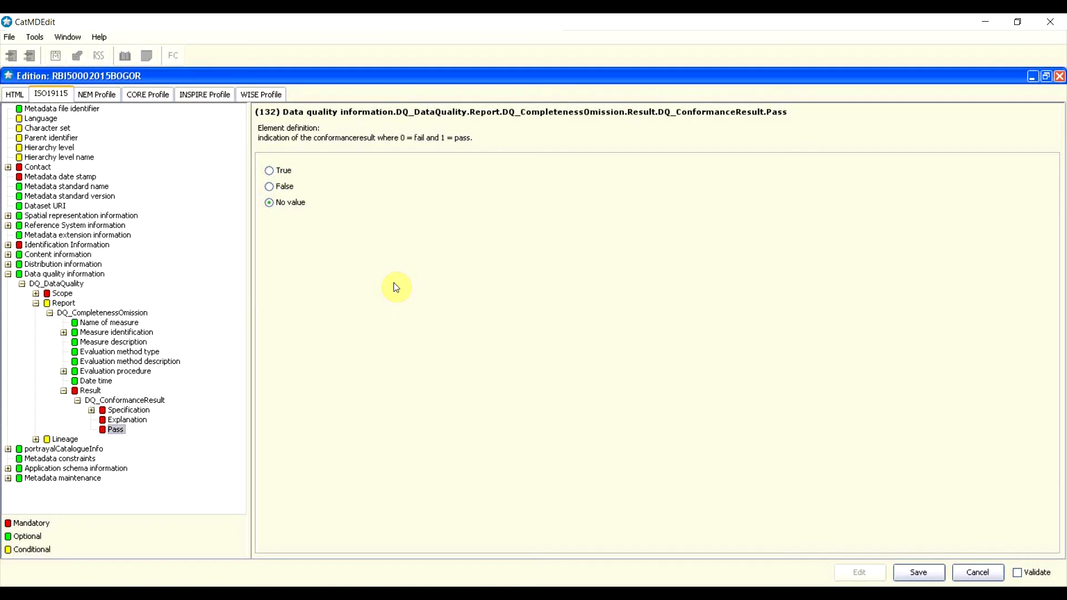
left_click(272, 171)
Step: Enter the conformance result explanation 'nilai omisi hanya 5%'
left_click(135, 422)
left_click(414, 261)
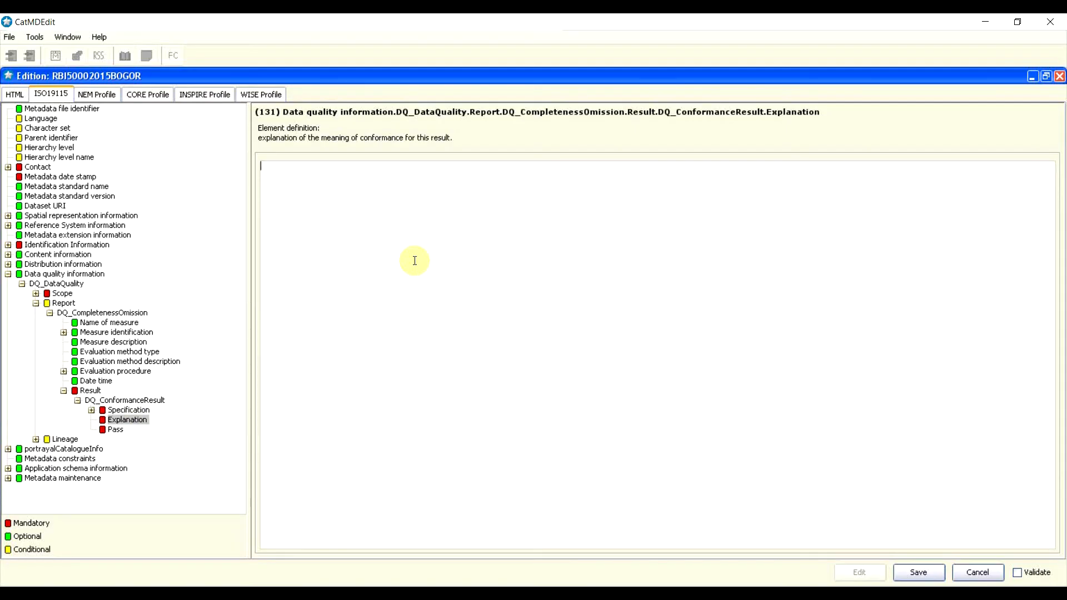
type("has")
key("BackSpace")
key("BackSpace")
key("BackSpace")
type("nilai omisi hanya 5%")
Step: Expand Specification and select its CI_Citation
left_click(125, 410)
double_click(125, 409)
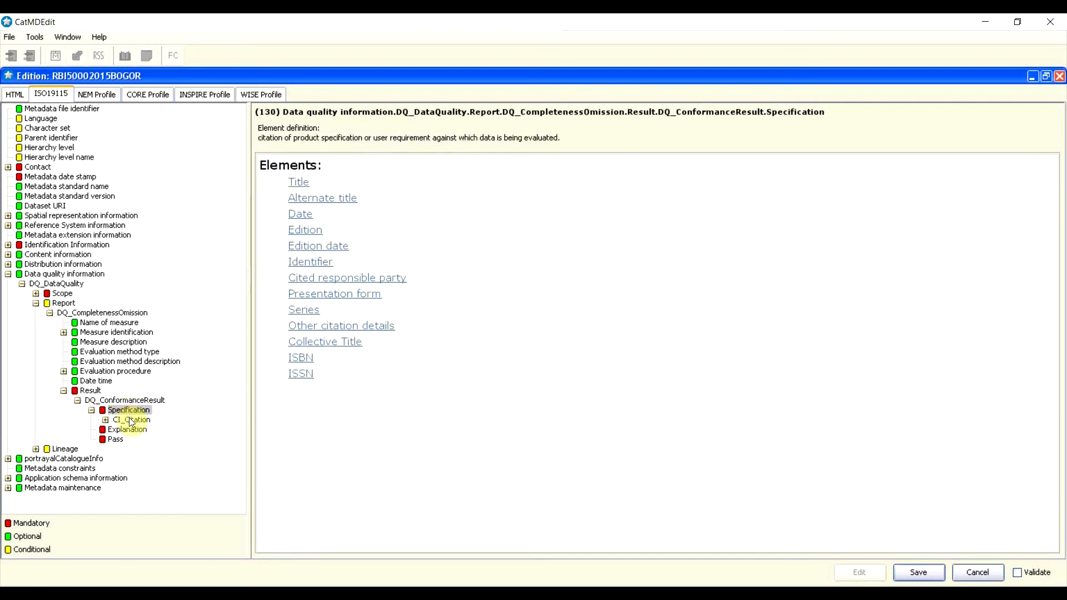
left_click(133, 420)
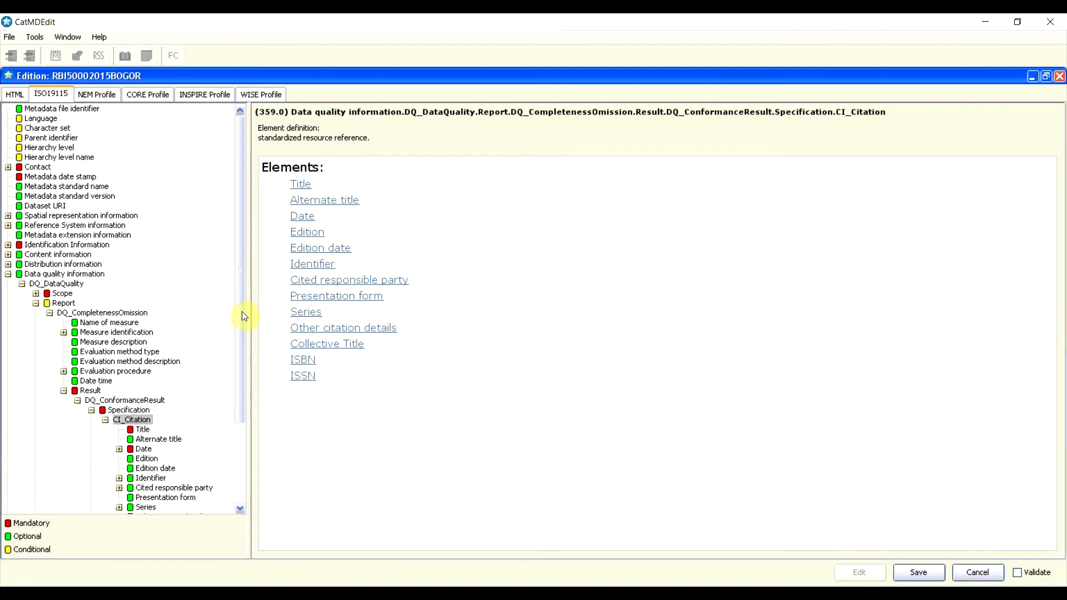
left_click_drag(245, 316, 228, 393)
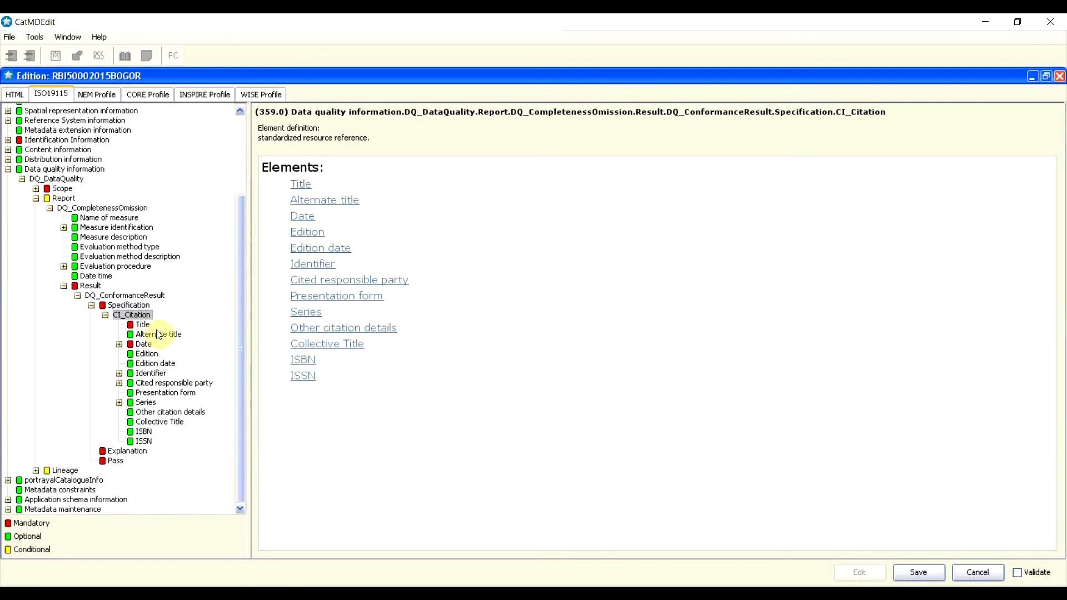
Step: Title the specification citation 'Perka BIG'
left_click(143, 325)
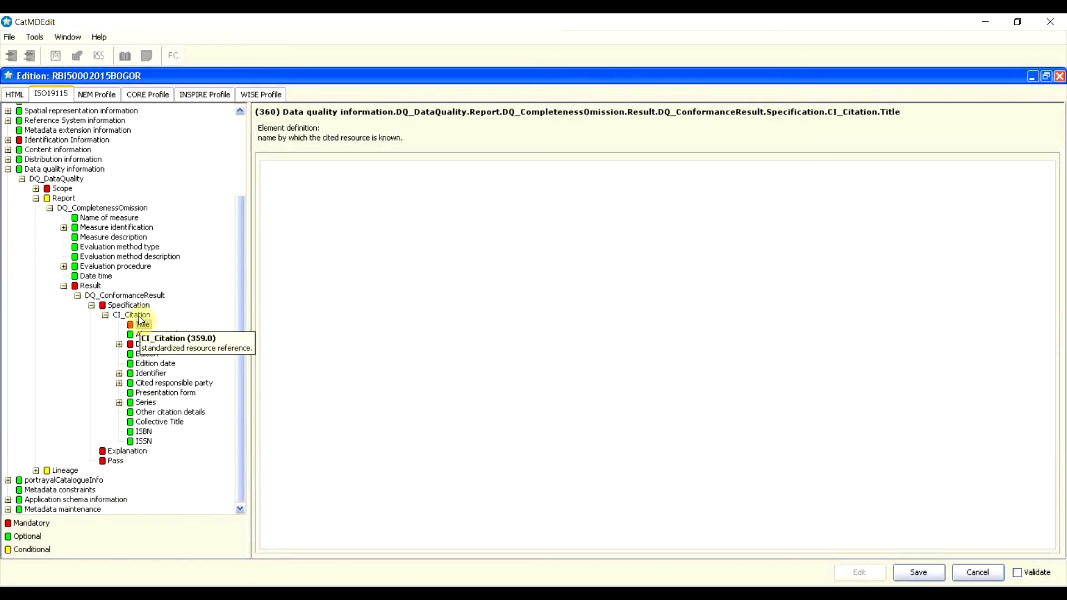
left_click(138, 316)
left_click(143, 326)
left_click(344, 275)
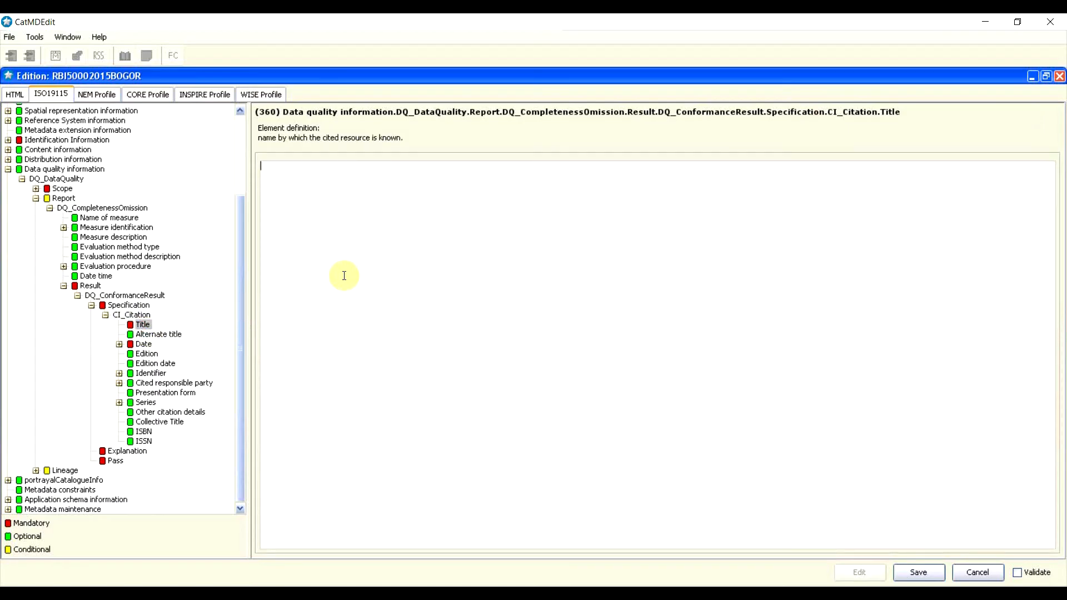
type("Perka ")
type("b")
key("BackSpace")
type("BIG")
Step: Add a CI_Date to the citation dated 3 November 2015
left_click(145, 345)
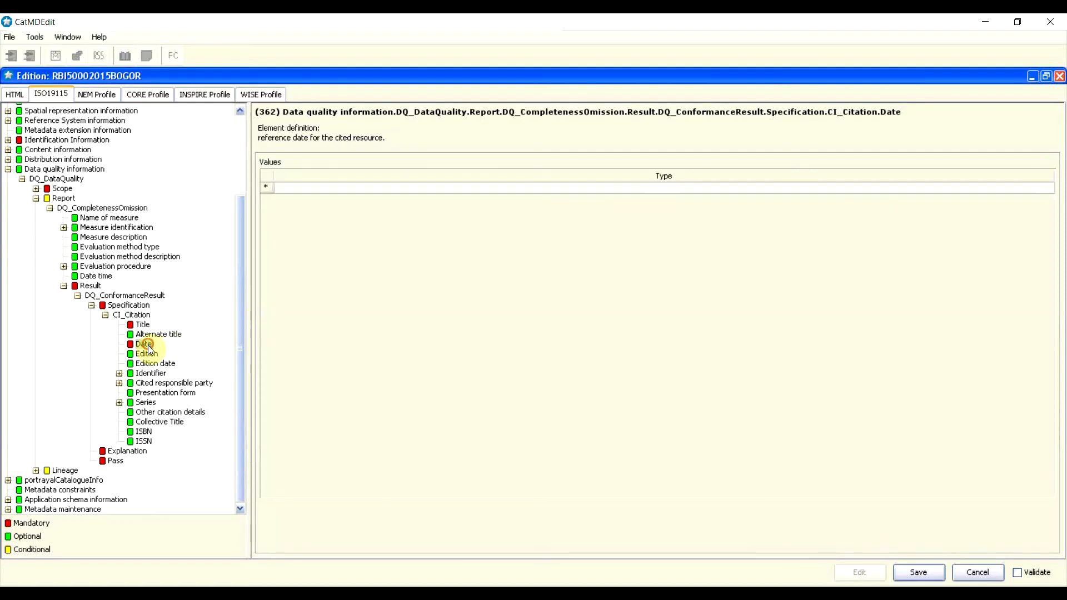
left_click(264, 188)
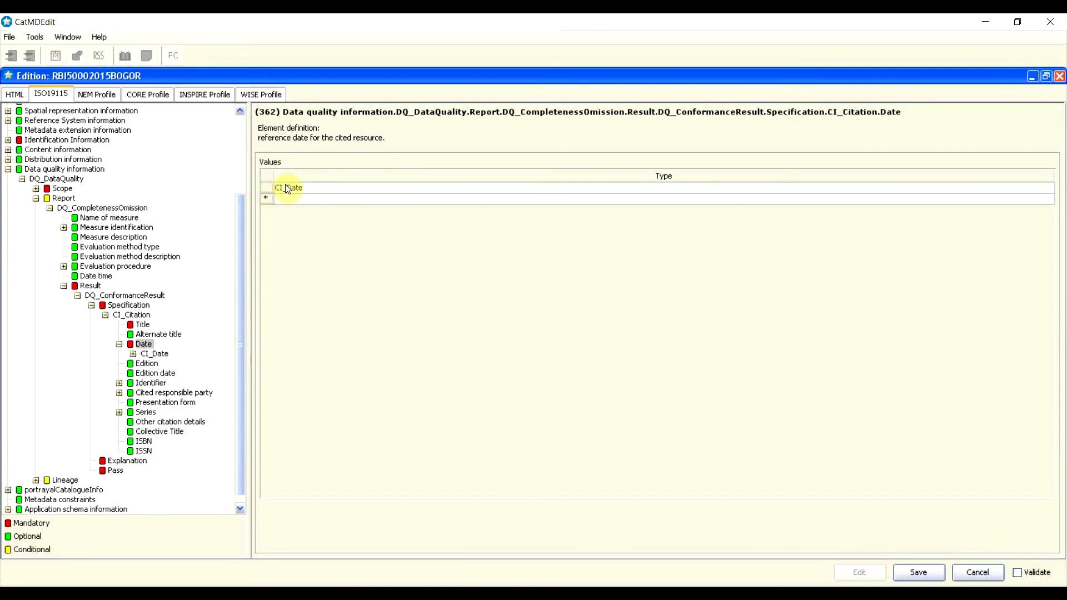
left_click(289, 189)
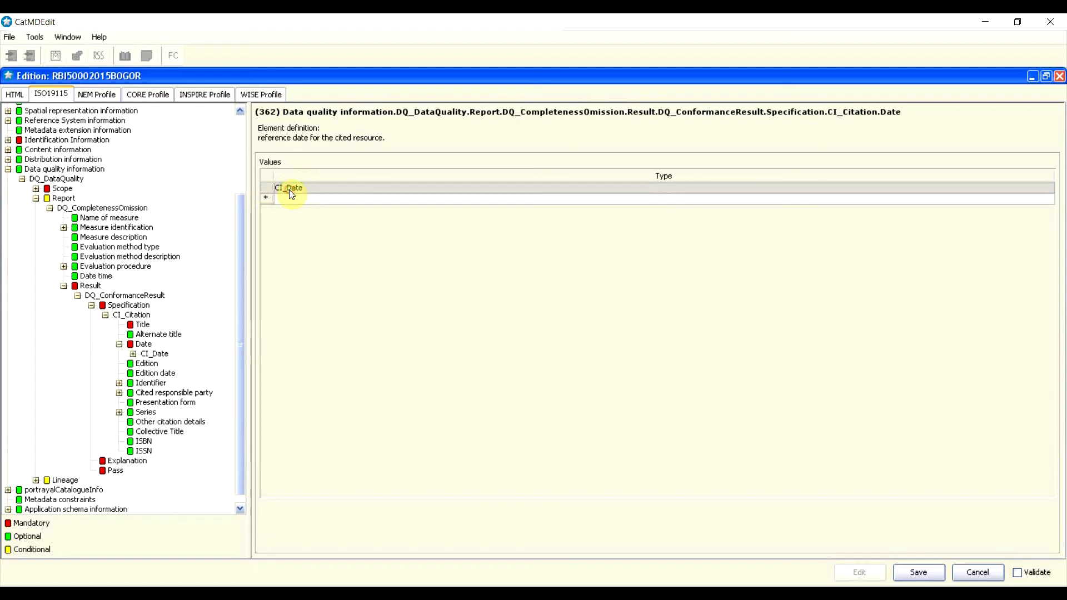
left_click(134, 354)
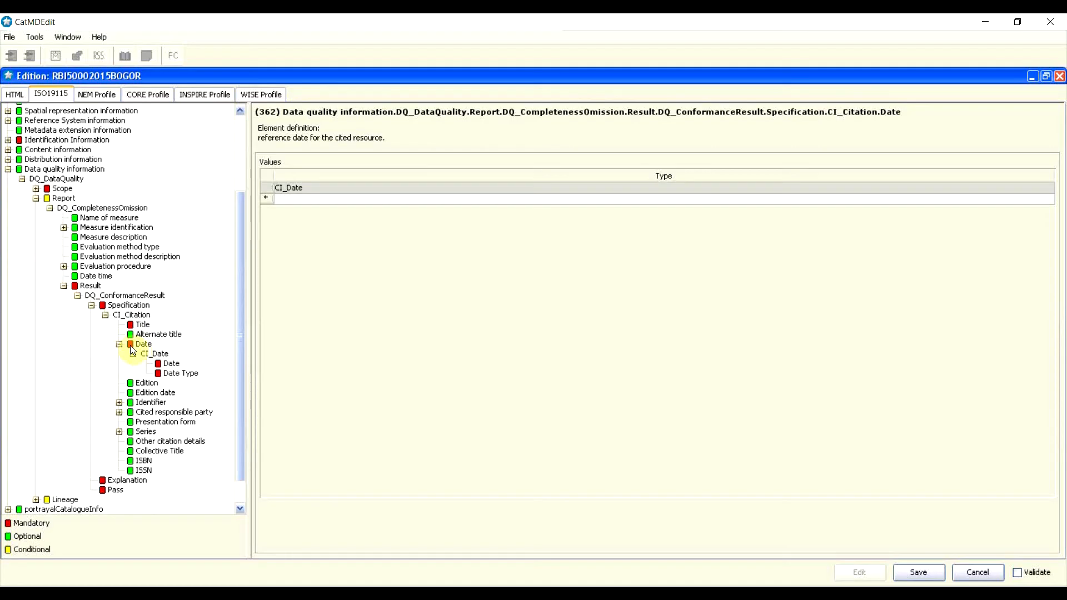
left_click(168, 365)
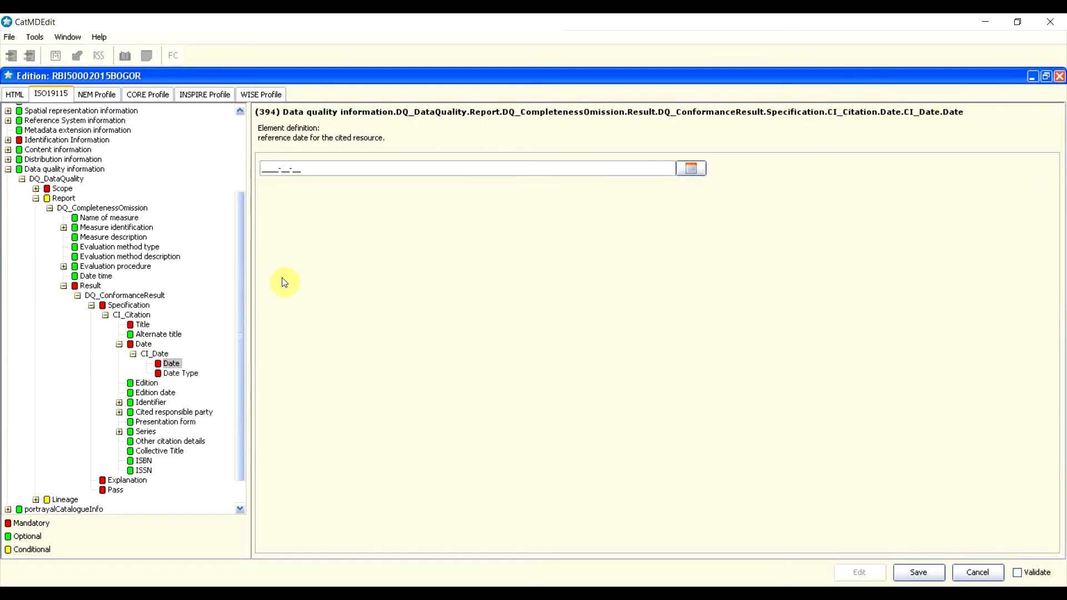
left_click(691, 168)
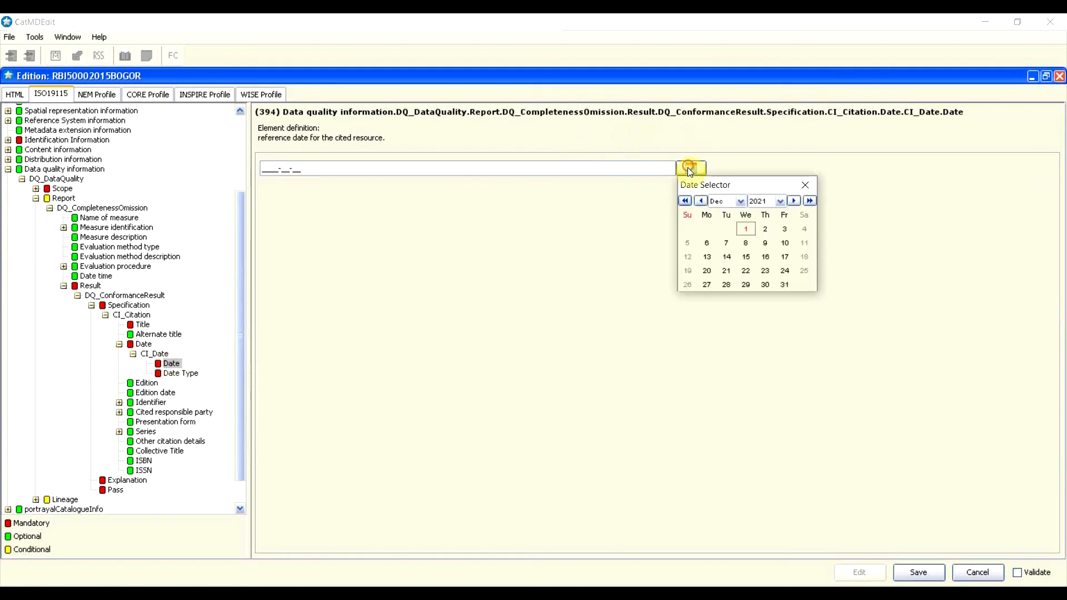
left_click(689, 200)
left_click(689, 200)
left_click(689, 200)
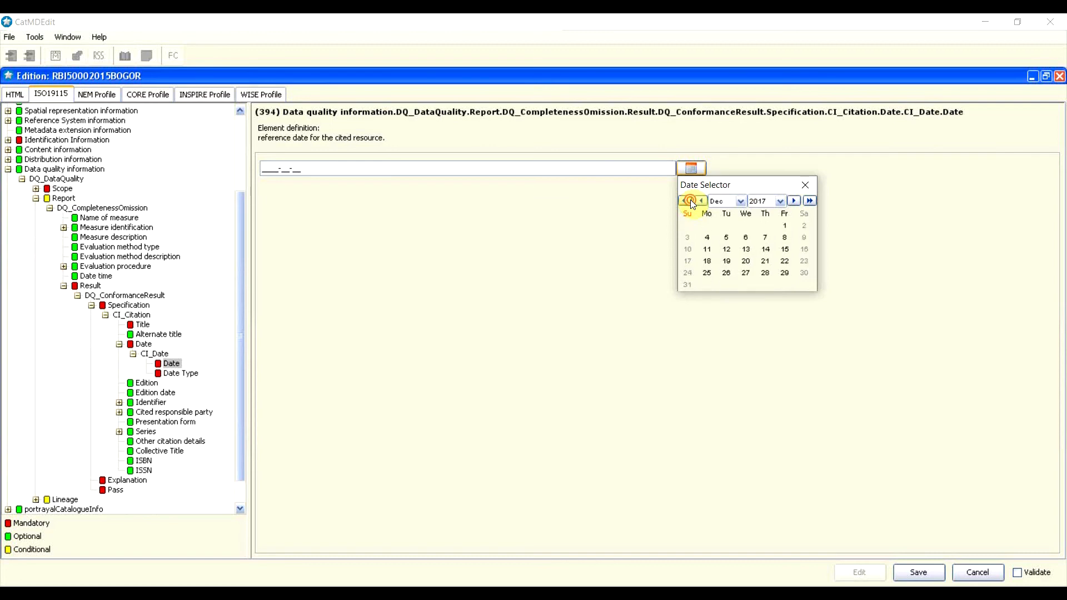
left_click(689, 201)
left_click(689, 200)
left_click(689, 200)
left_click(701, 200)
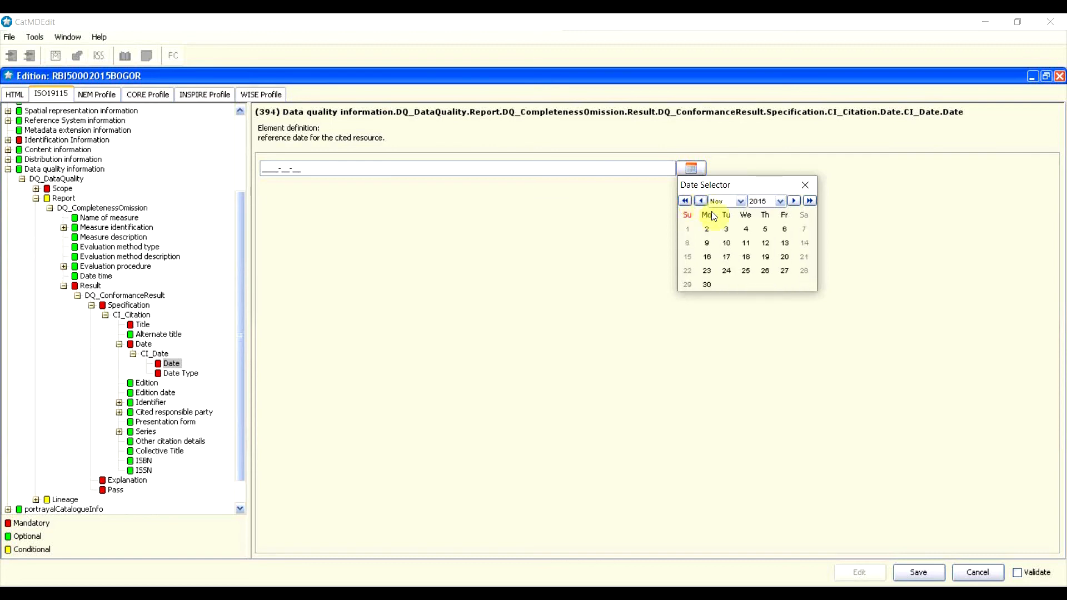
left_click(732, 233)
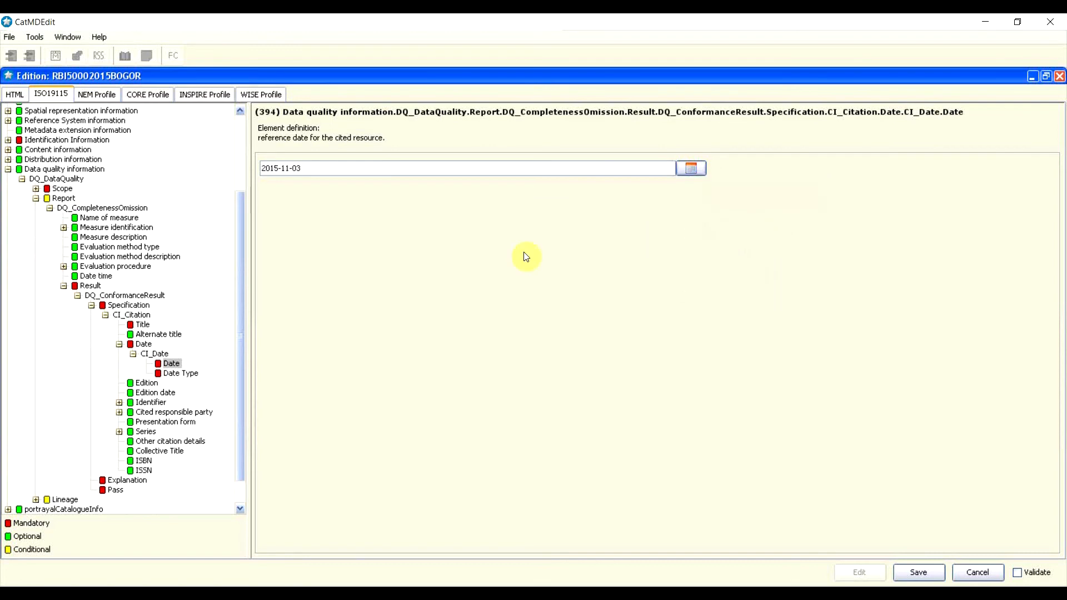
Step: Set the citation date type to Creation
left_click(184, 374)
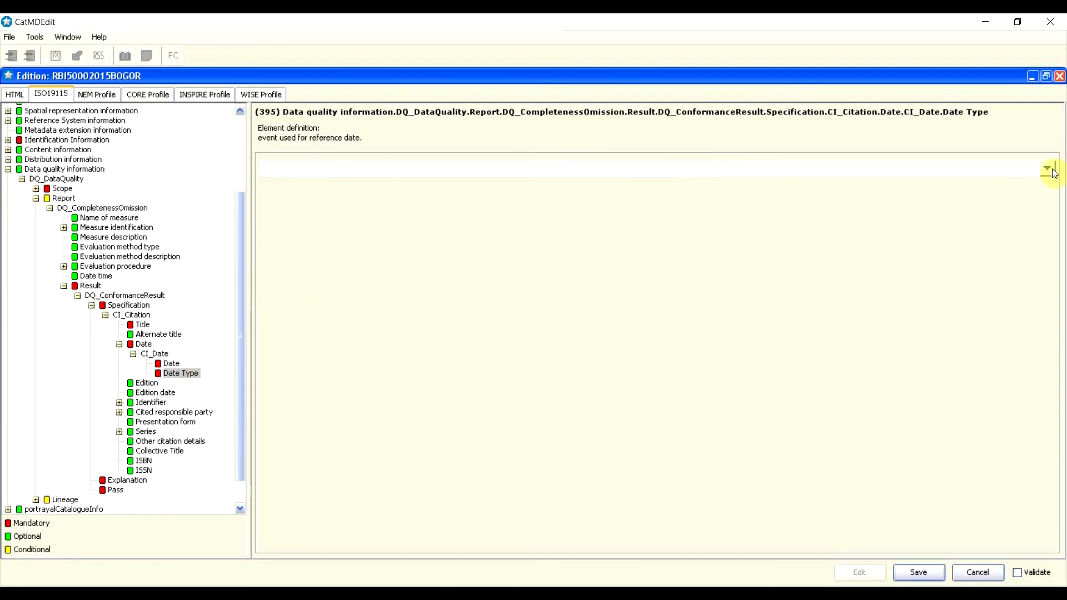
left_click(1048, 167)
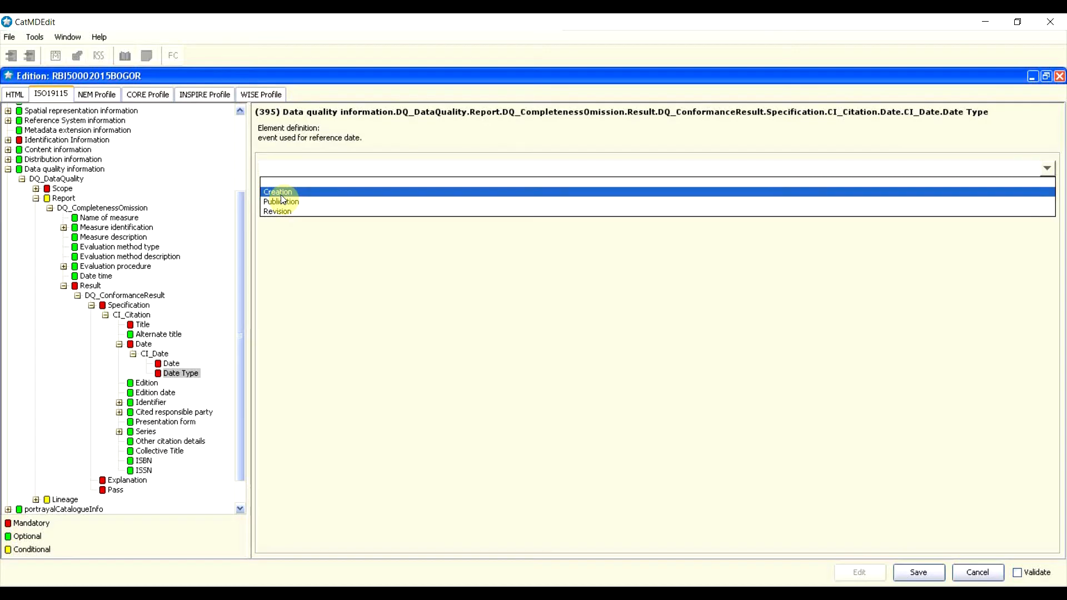
left_click(282, 194)
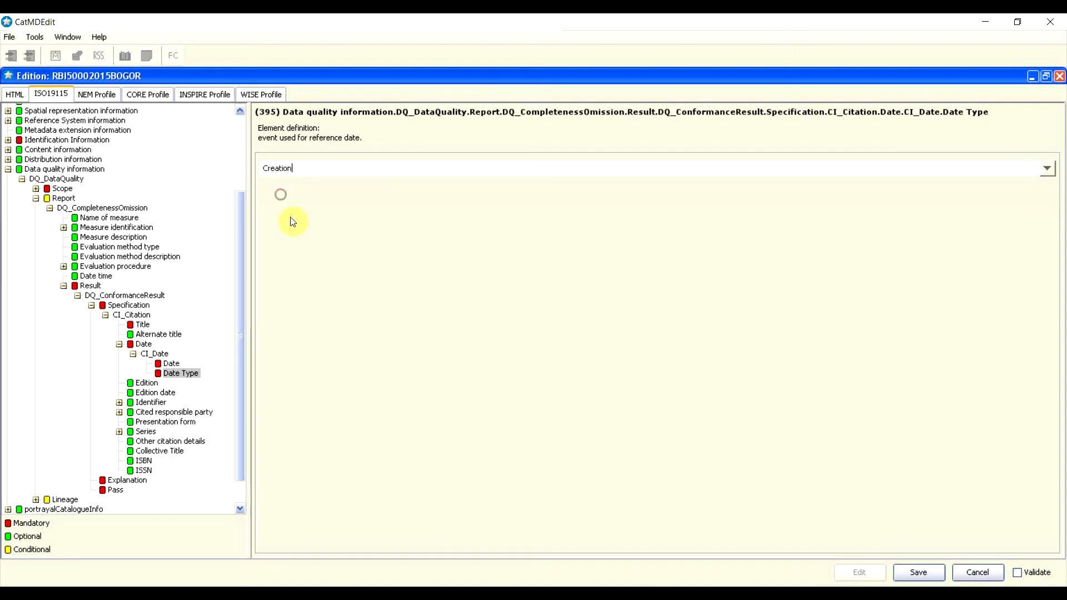
left_click(123, 341)
left_click(79, 299)
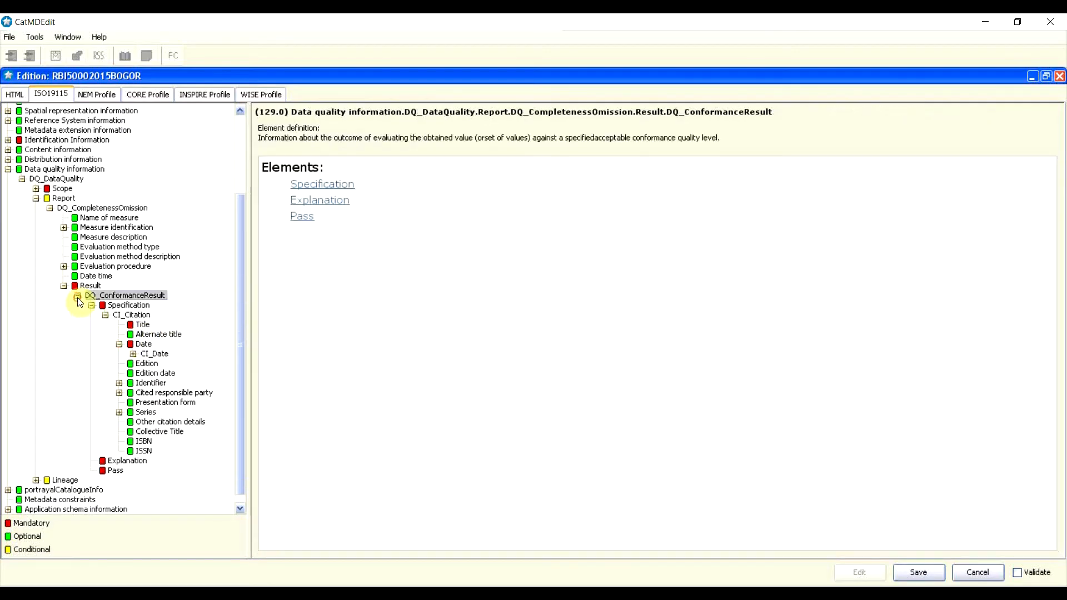
Step: Collapse the DQ_ConformanceResult, Result and Report branches, then open Lineage
left_click(78, 297)
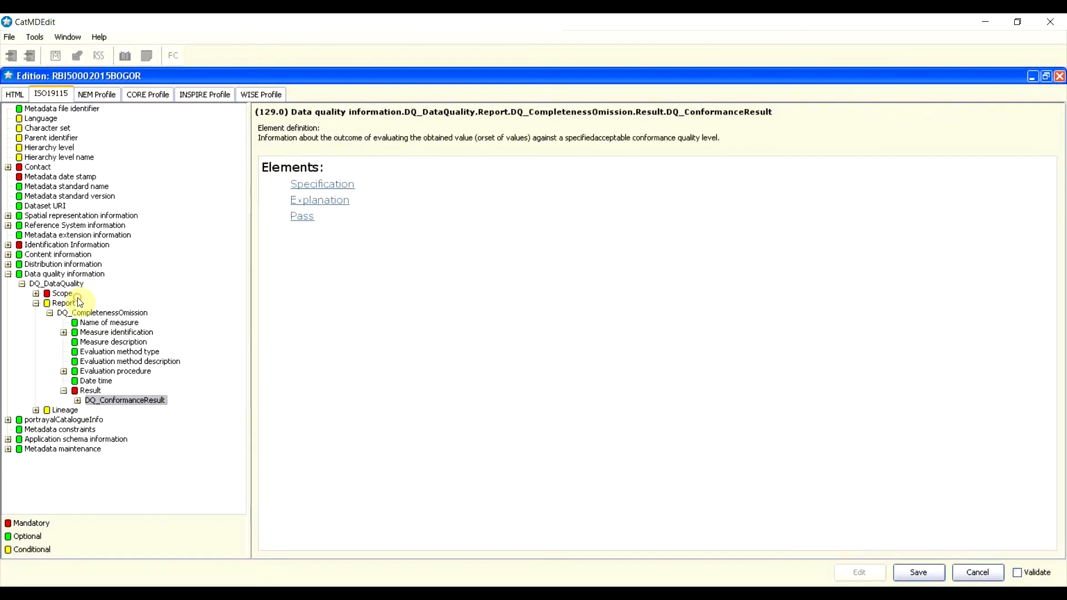
left_click(65, 391)
left_click(65, 391)
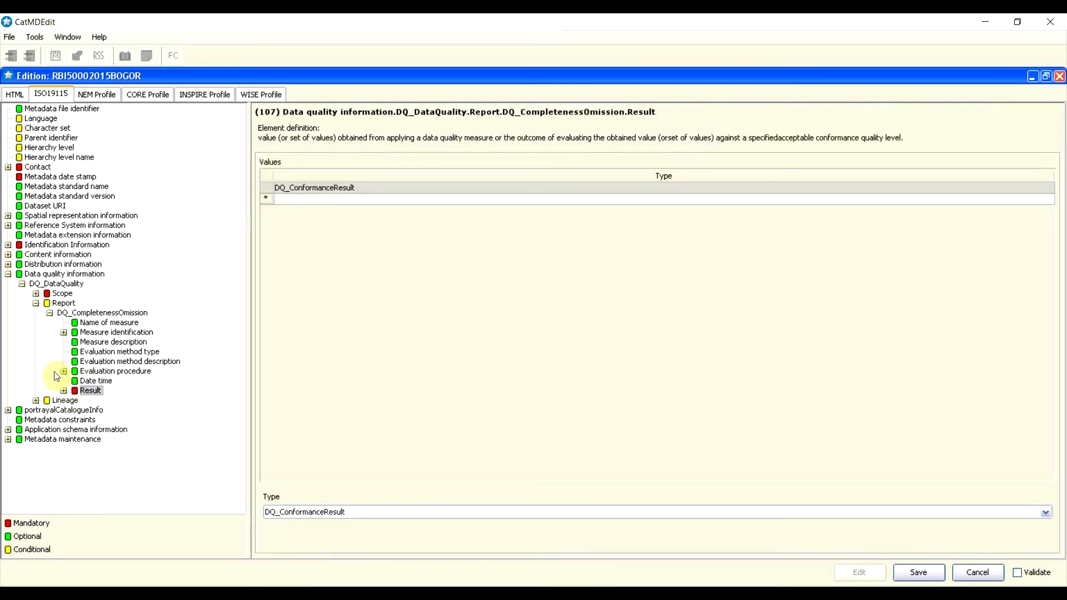
left_click(37, 304)
left_click(36, 304)
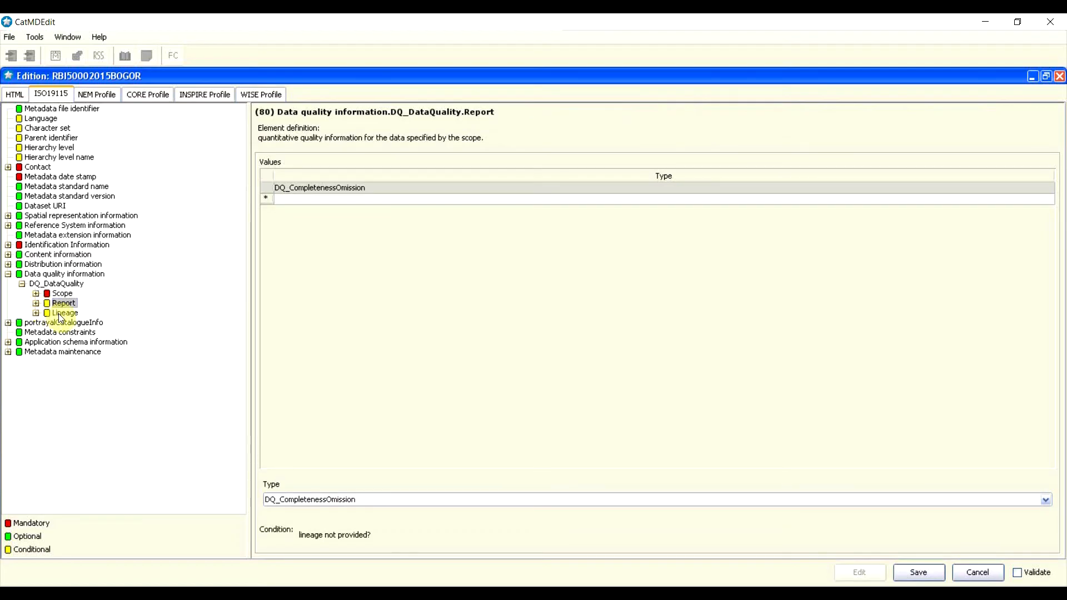
double_click(62, 314)
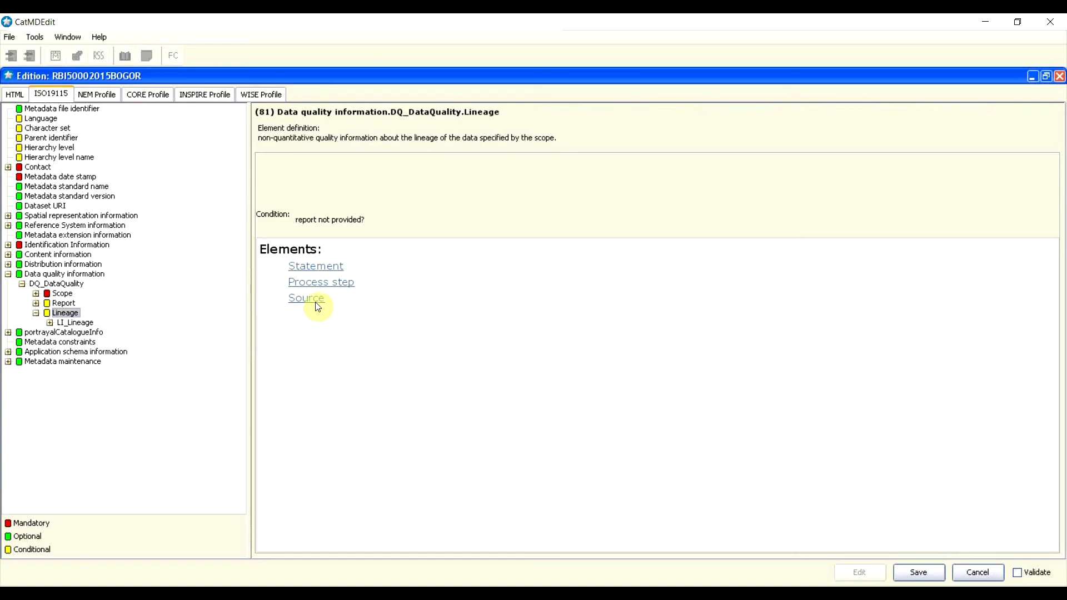
Step: Enter the lineage statement 'RBI skala 1:5000 tahun 2015 wilayah bogor dibuat dari pemetaan foto udara pada juni 2015'
left_click(328, 272)
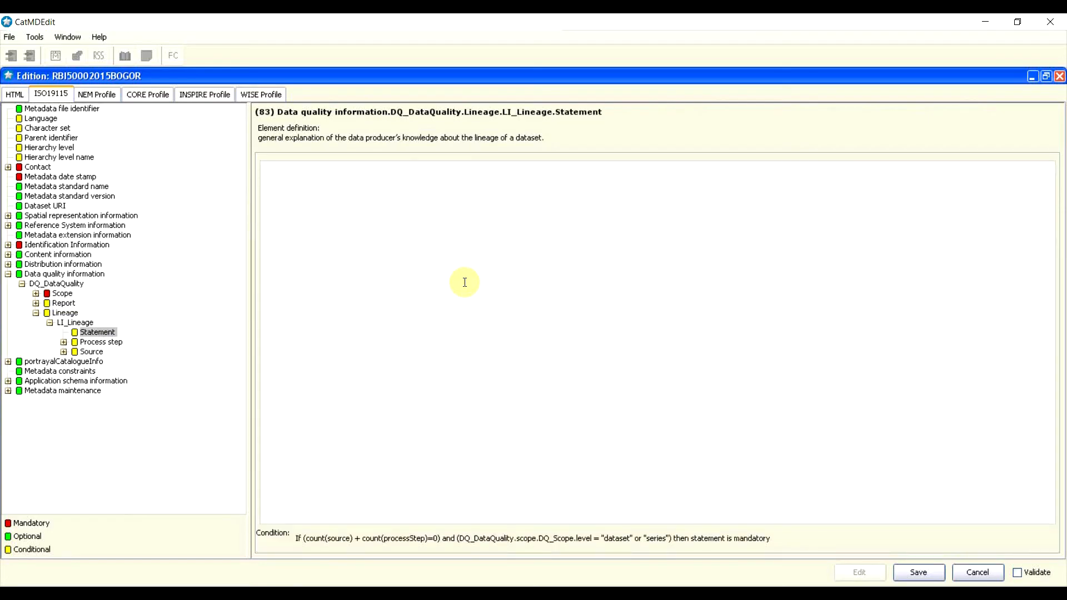
type("RBI skala 1:5000 tahun 2015 wil")
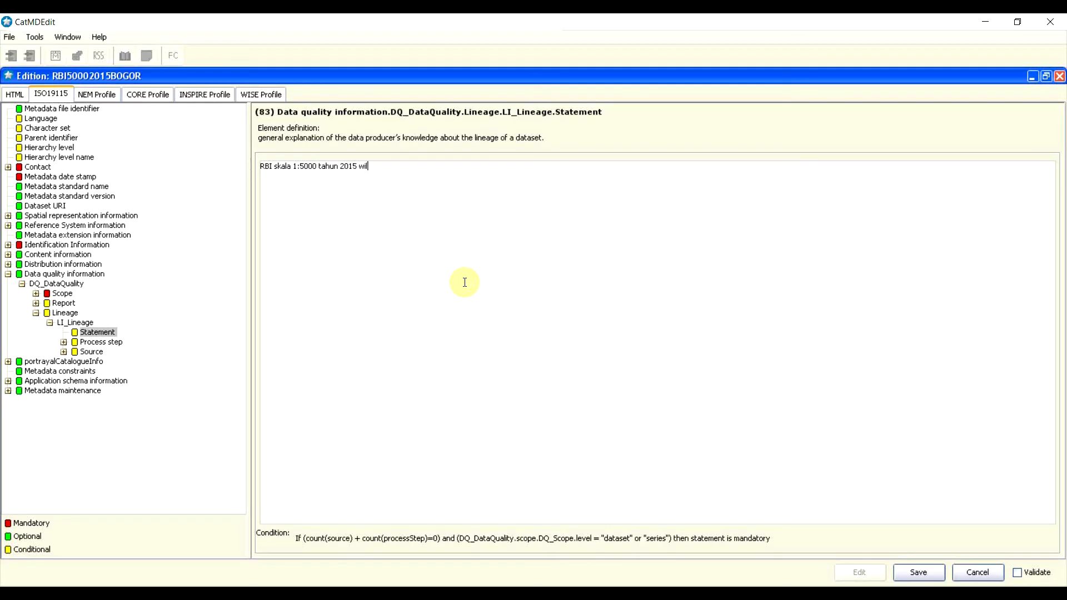
type("ayah bogor dibuat dari pemetaan foto ud")
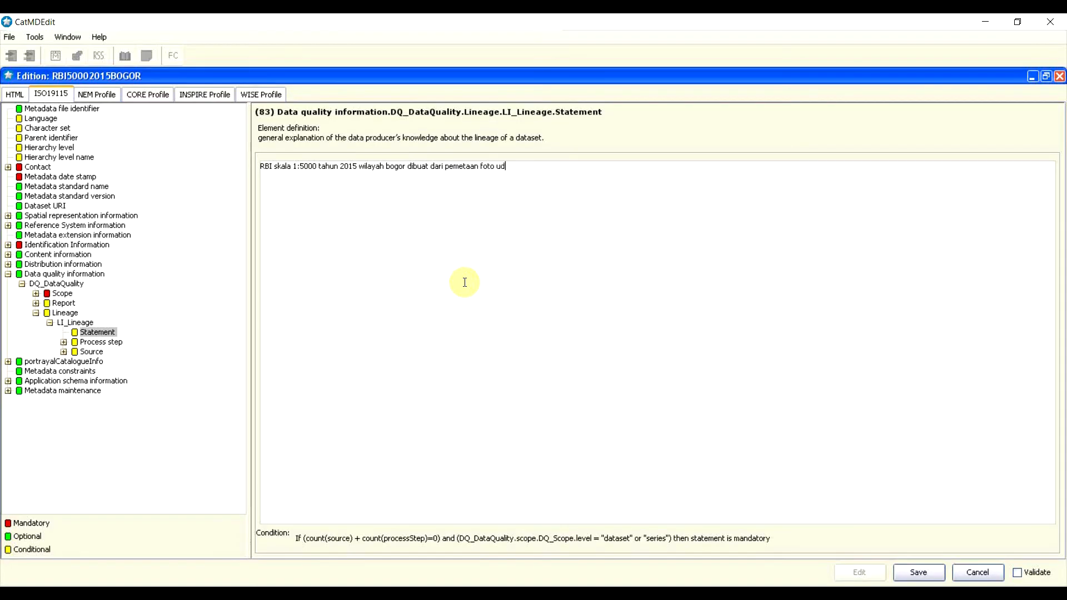
type("ara pada juni 2015")
left_click(89, 342)
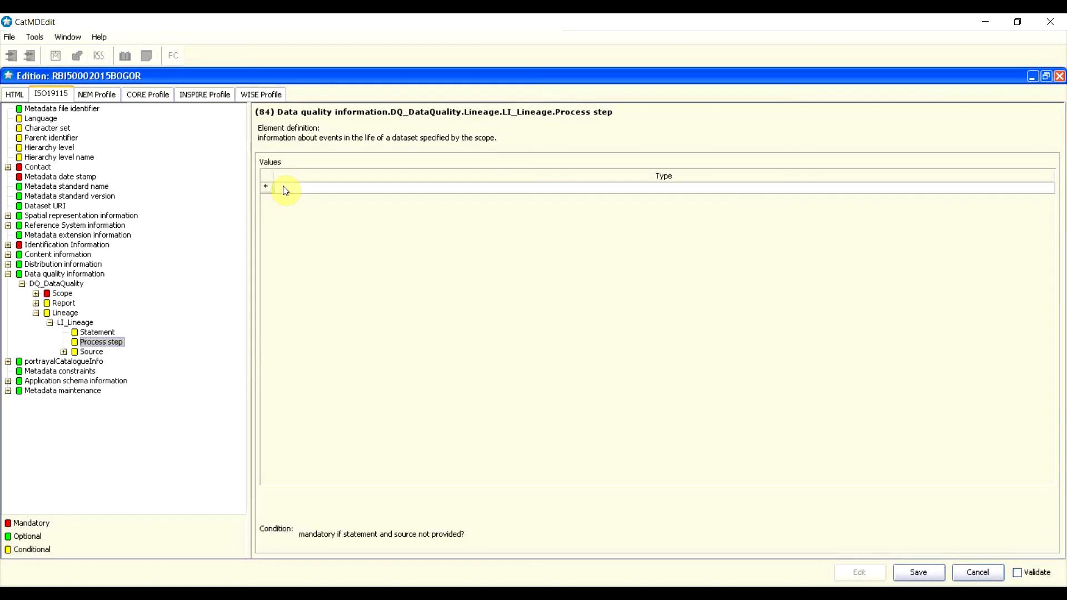
Step: Replace the first LI_ProcessStep attempt with a fresh LI_ProcessStep entry under Lineage
double_click(285, 191)
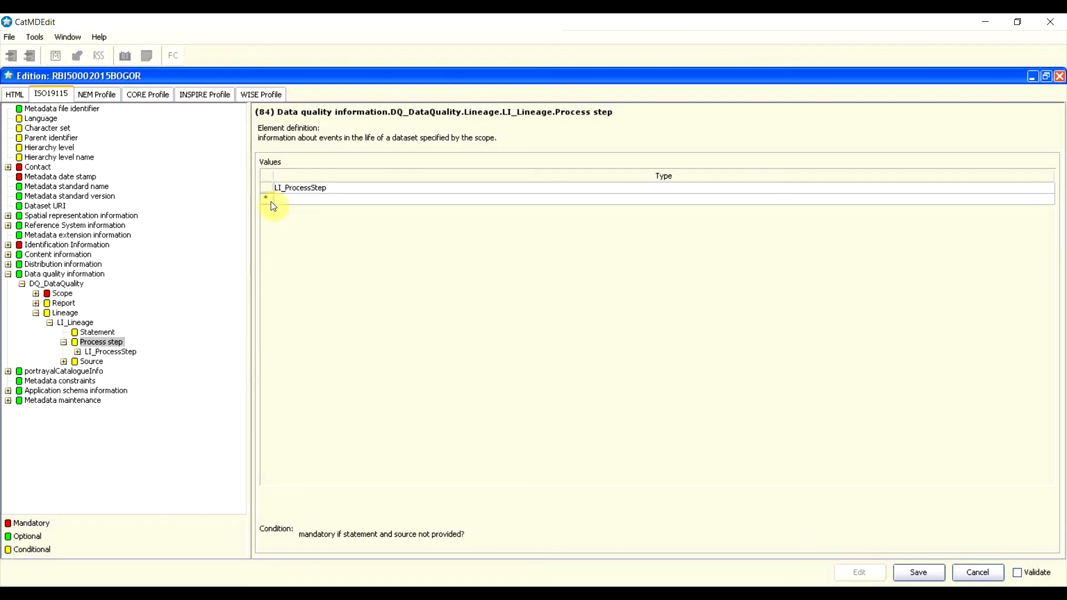
right_click(265, 188)
left_click(273, 193)
left_click(271, 186)
right_click(272, 186)
left_click(280, 195)
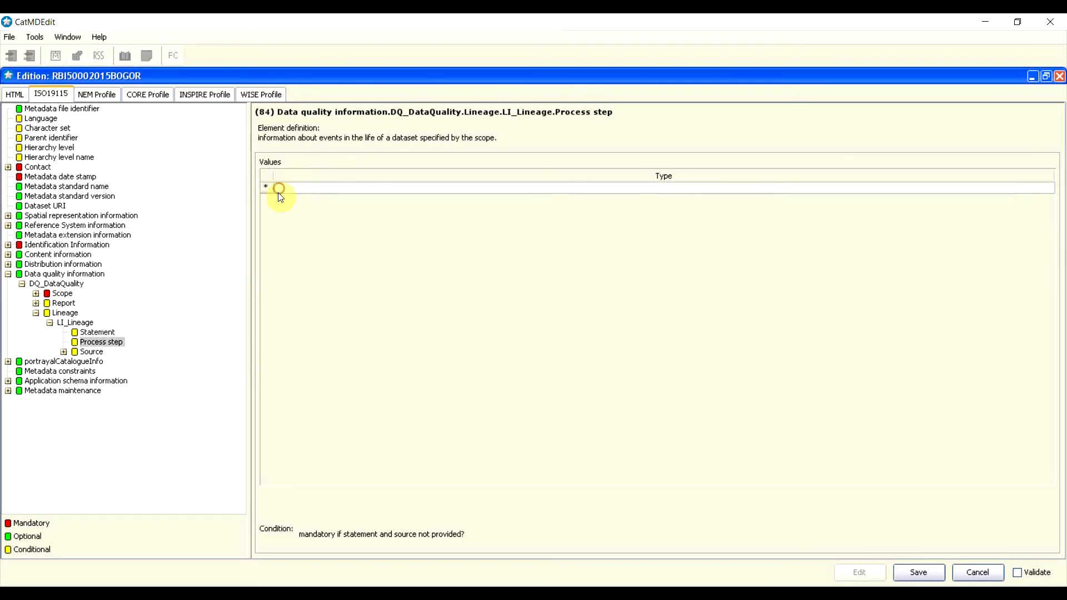
right_click(266, 188)
left_click(278, 184)
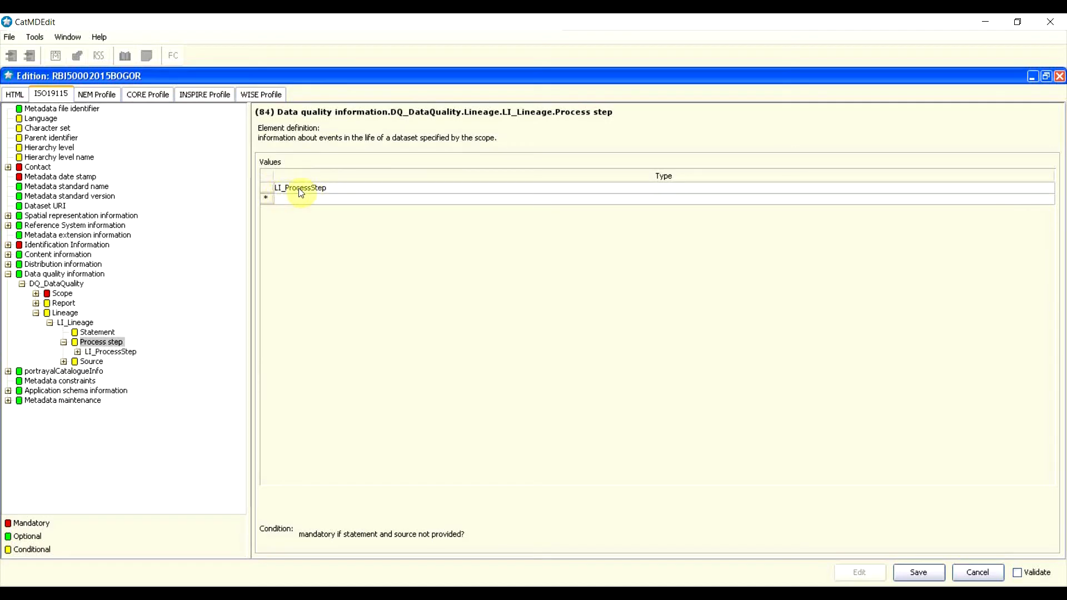
Step: Enter 'Proses Pemetaan Foto Udara' as the process step's Description
double_click(300, 189)
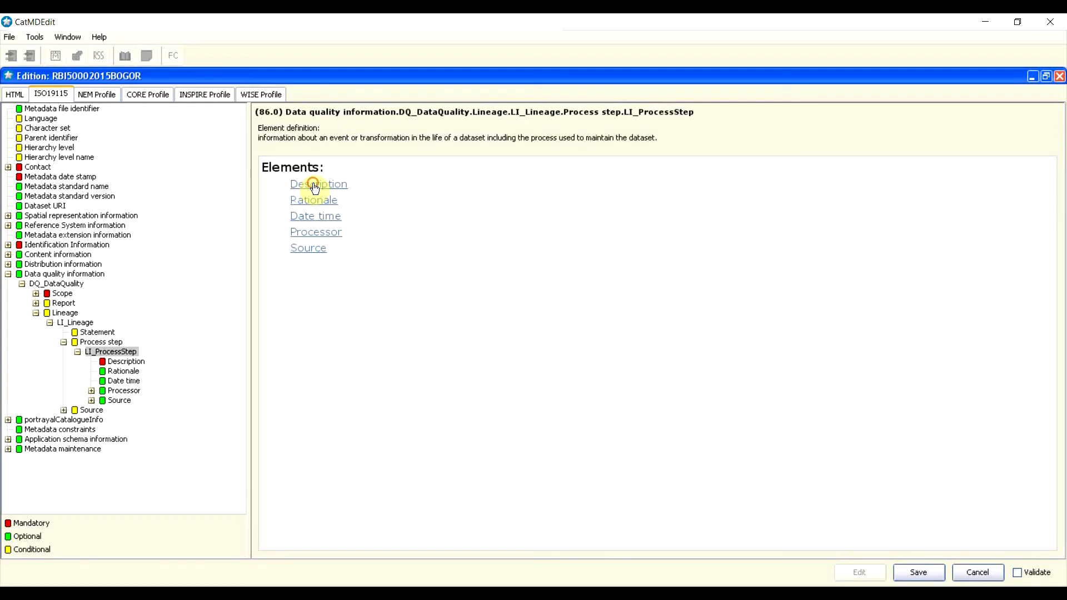
left_click(315, 189)
left_click(368, 221)
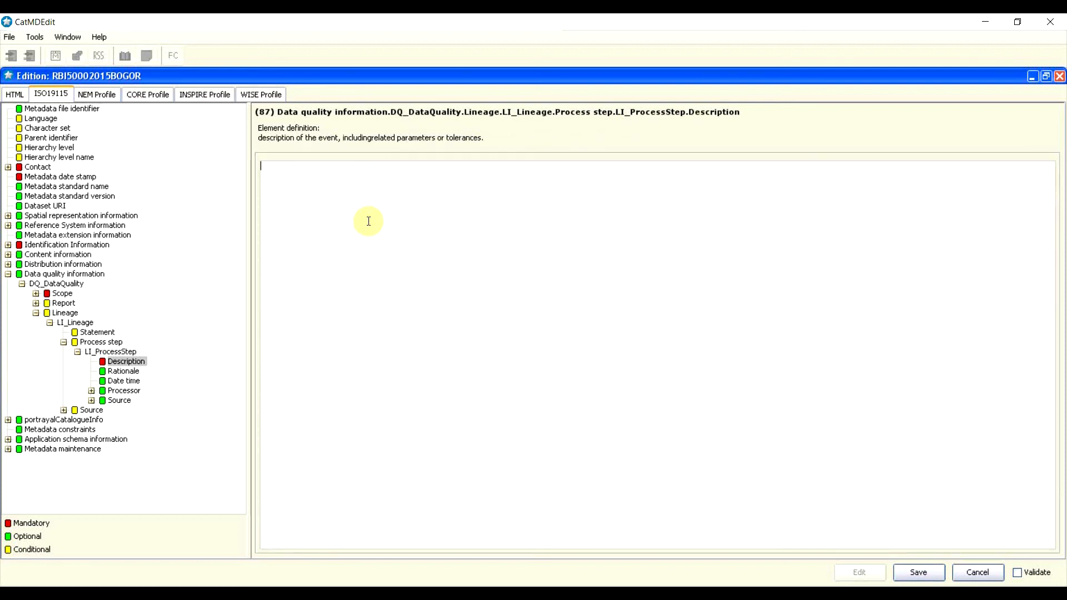
type("Proses Pemetaan Foto U")
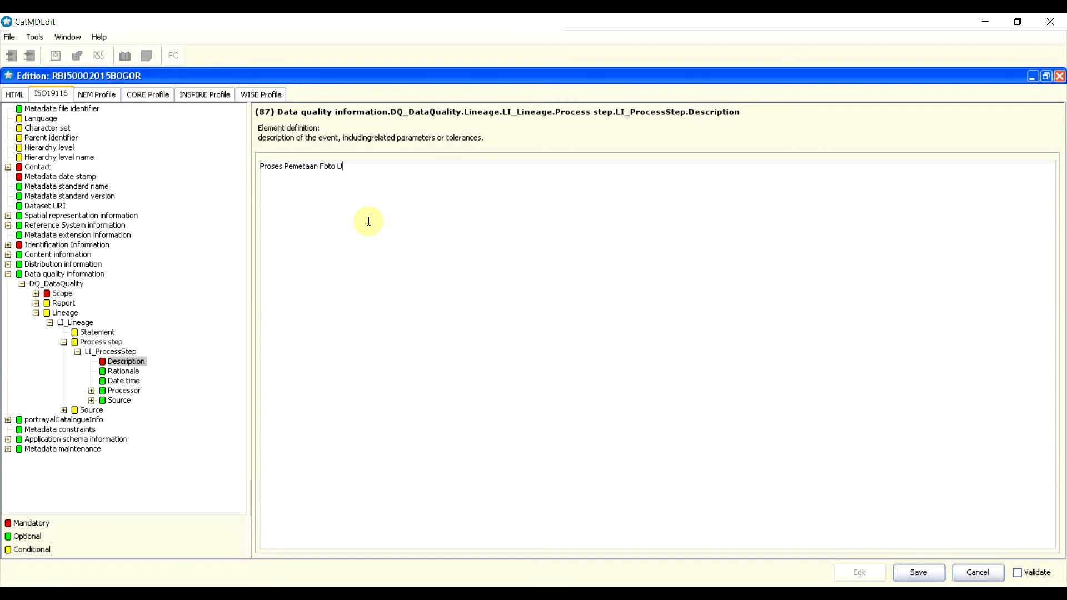
type("dara")
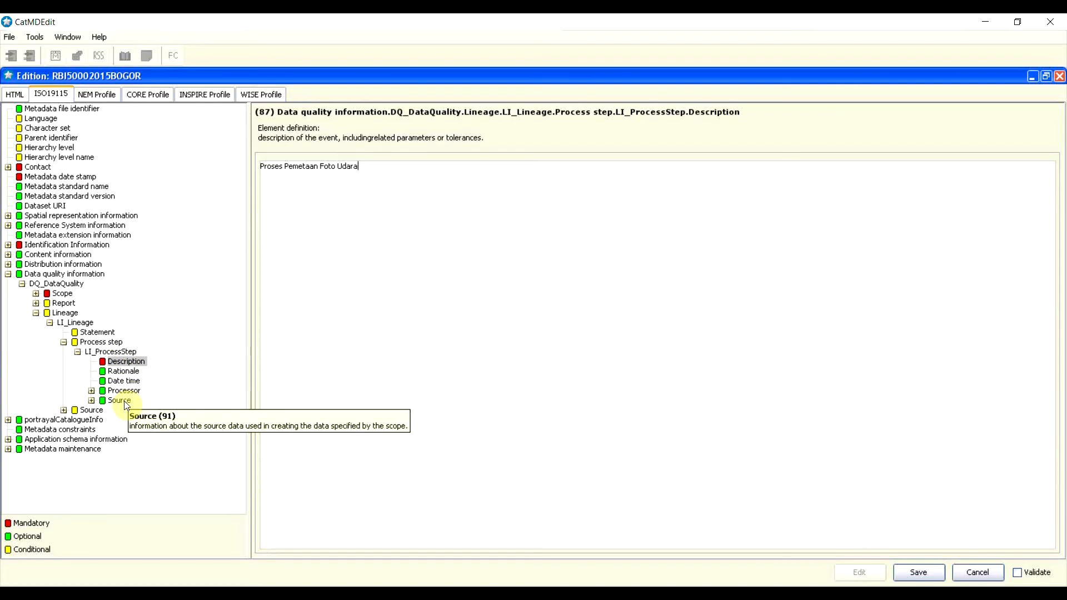
left_click(64, 342)
left_click(64, 342)
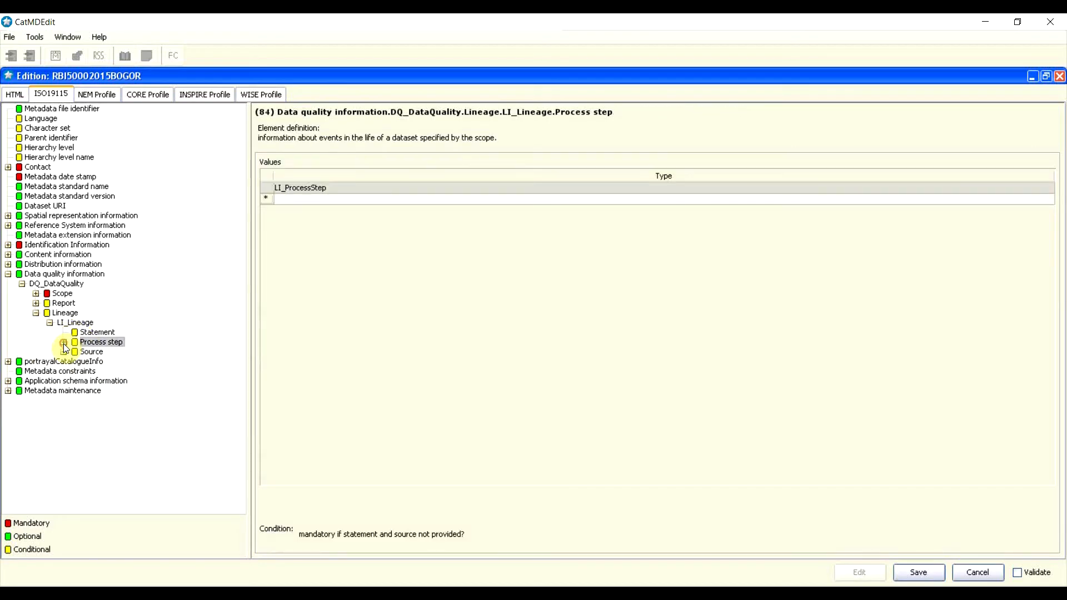
Step: Insert an LI_Source entry under Source with Description 'Foto Udara Wilayah Bogor 2015'
left_click(87, 352)
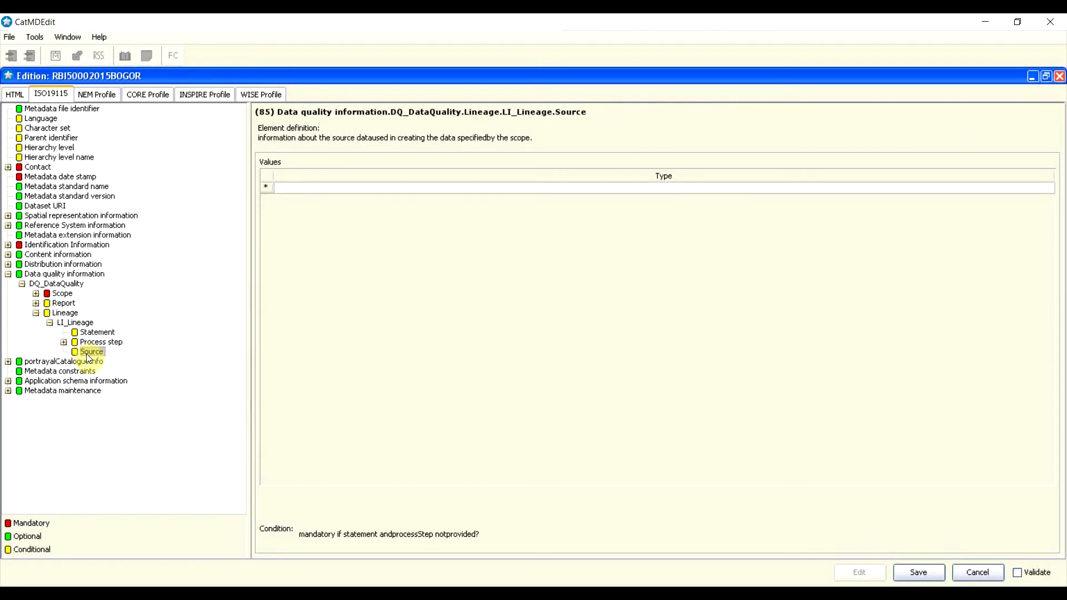
right_click(265, 193)
left_click(274, 231)
right_click(269, 189)
left_click(283, 185)
double_click(321, 188)
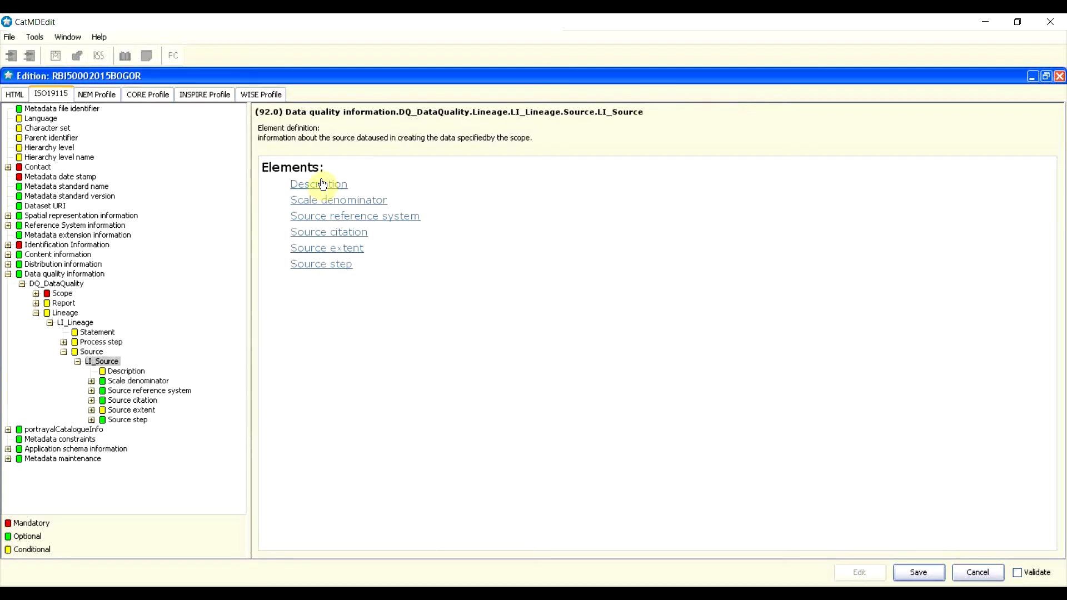
left_click(321, 184)
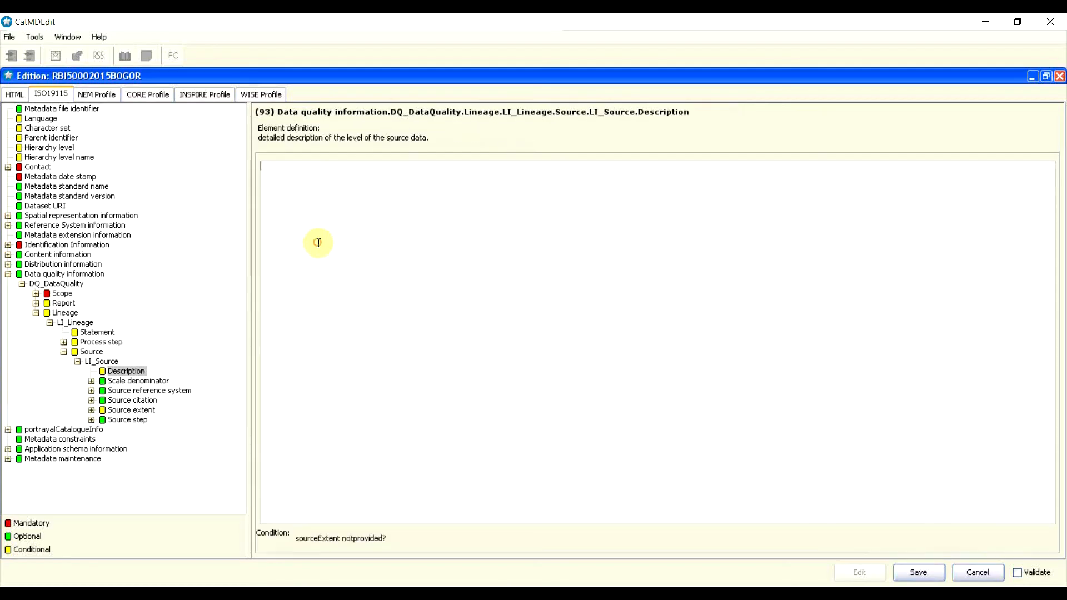
type("Foto Udara Wilayah Bogor 2015")
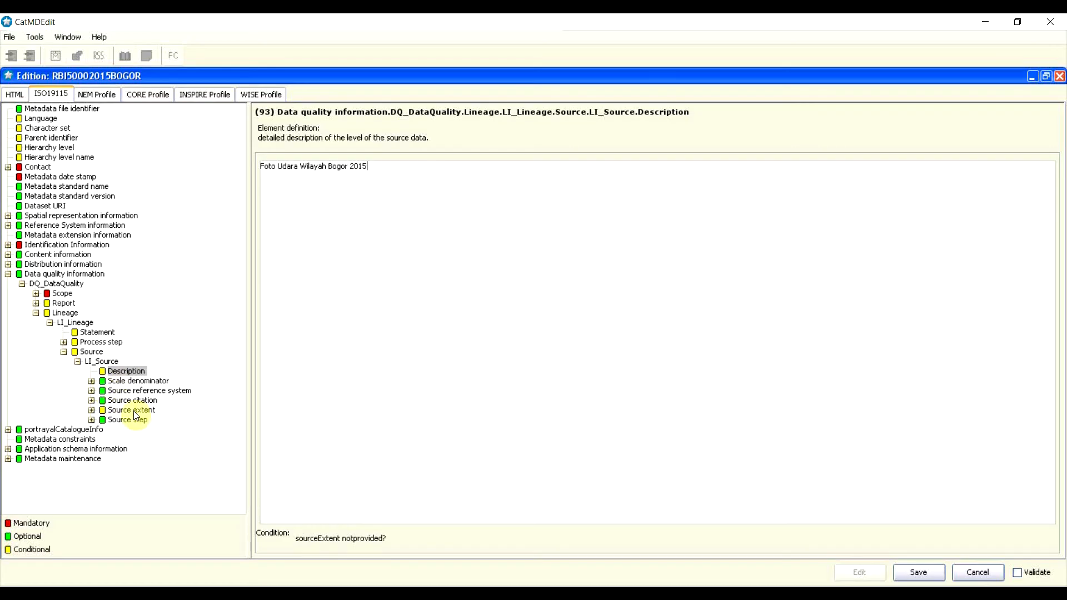
Step: Collapse the LI_Source, Lineage, DQ_DataQuality and Data quality information branches
left_click(77, 362)
left_click(63, 352)
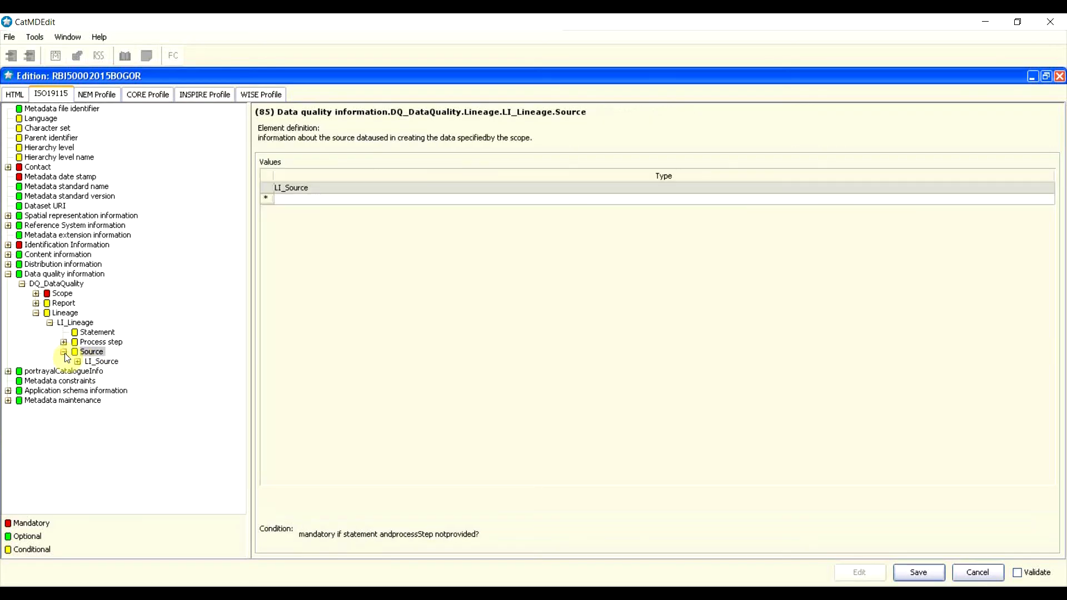
left_click(41, 315)
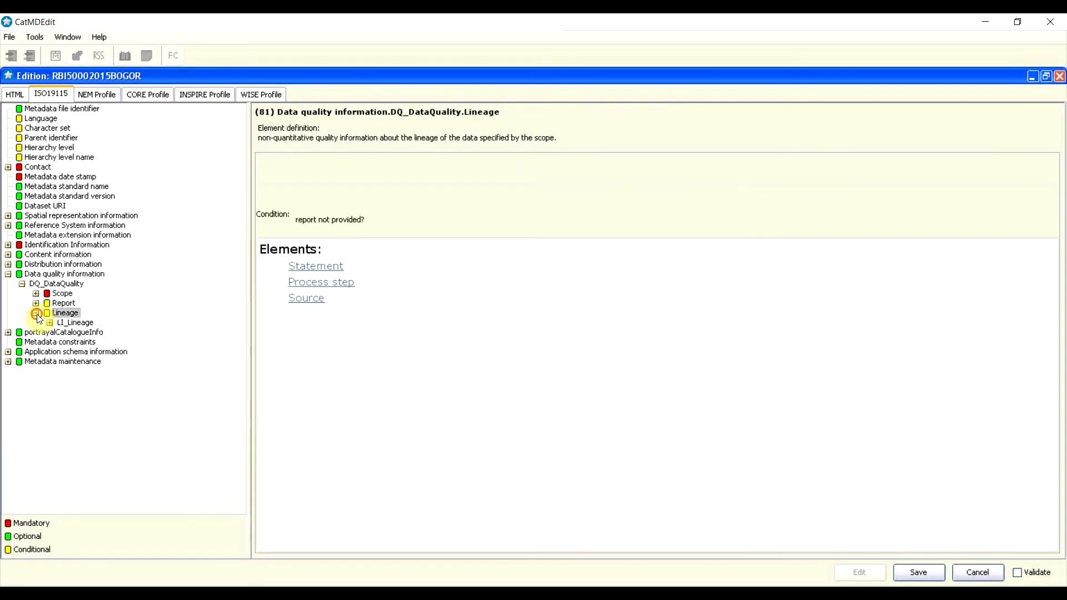
left_click(24, 284)
left_click(22, 283)
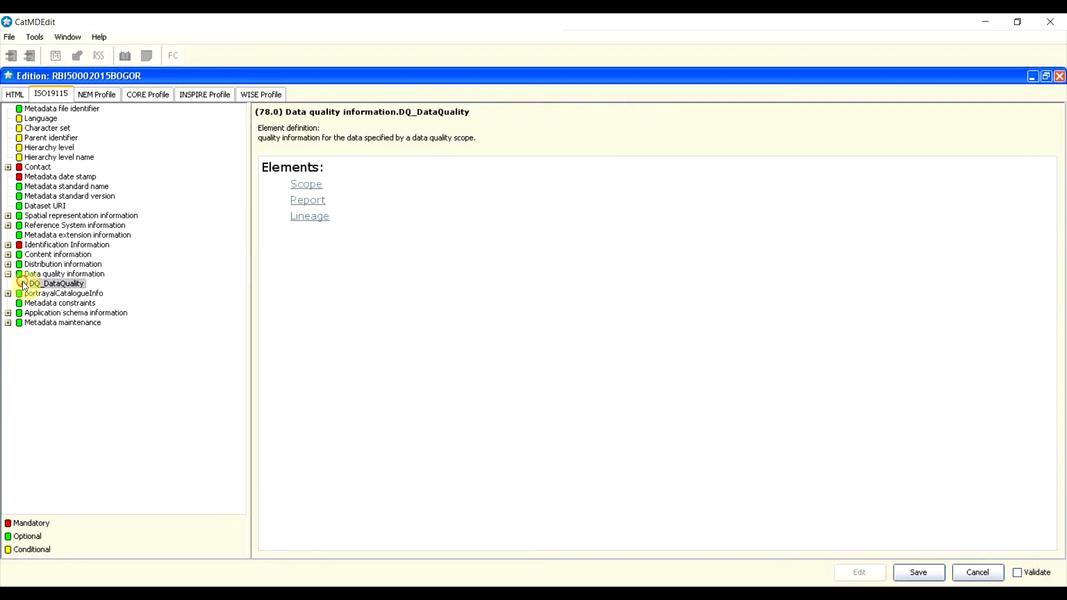
left_click(12, 275)
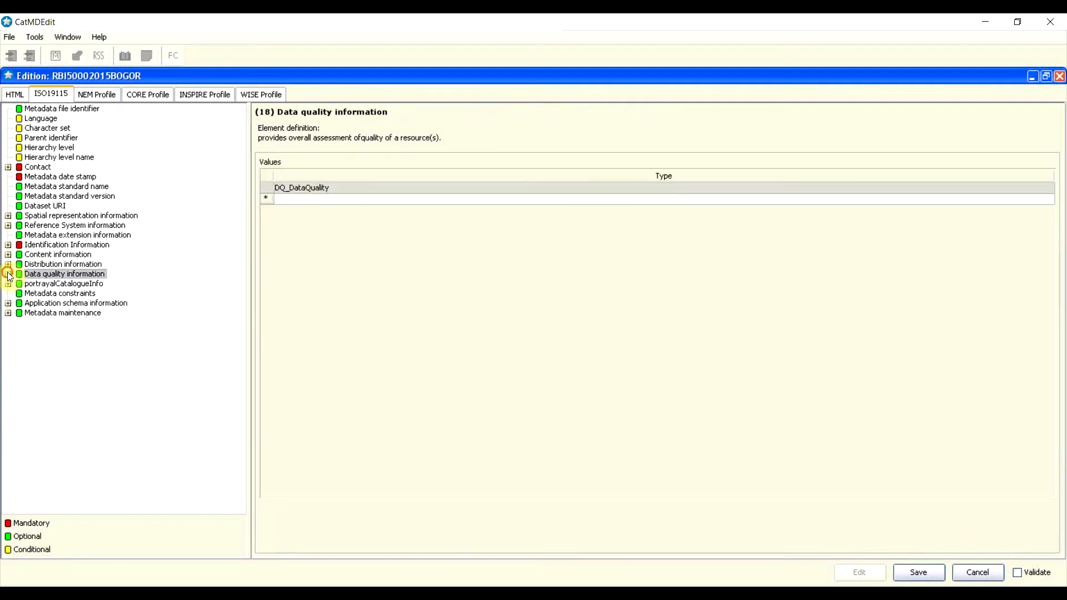
key("alt+Tab")
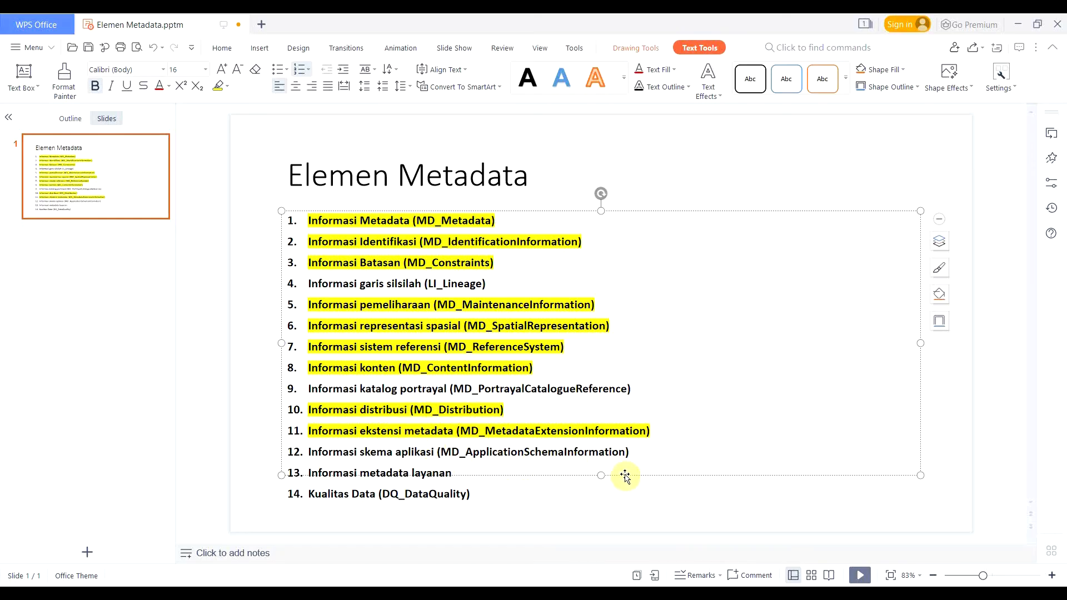
Step: Highlight slide items 14 'Kualitas Data' and 4 'Informasi garis silsilah' in yellow
left_click_drag(481, 503, 301, 496)
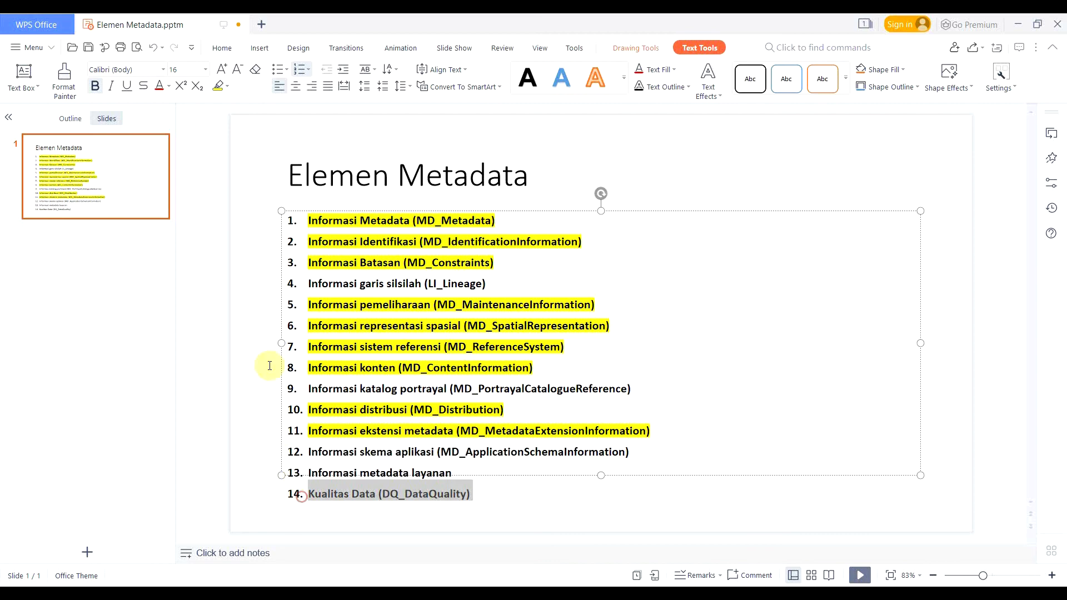
left_click(218, 85)
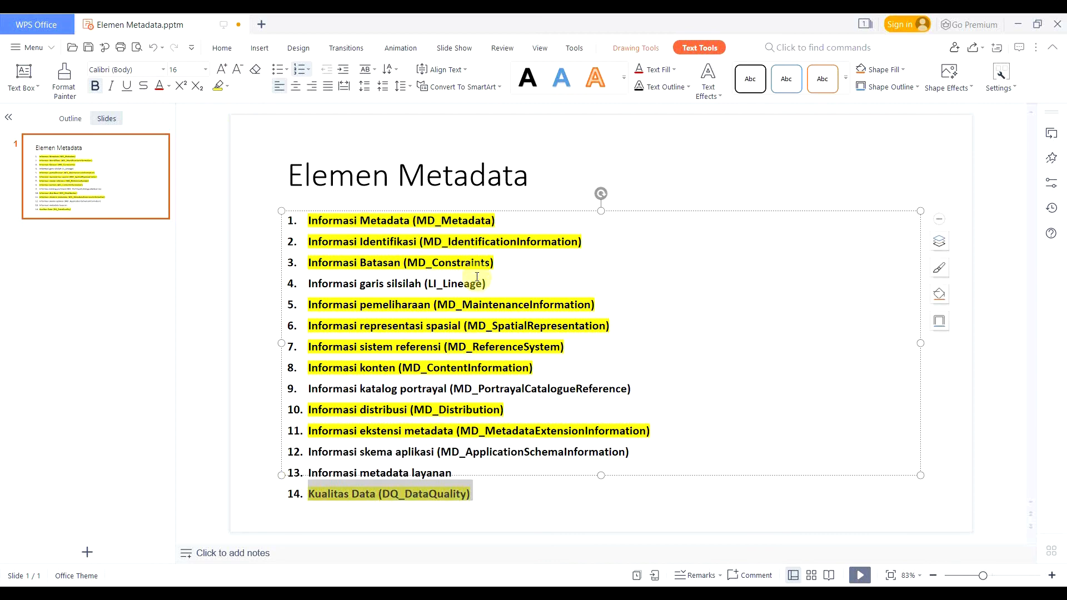
left_click_drag(488, 283, 299, 288)
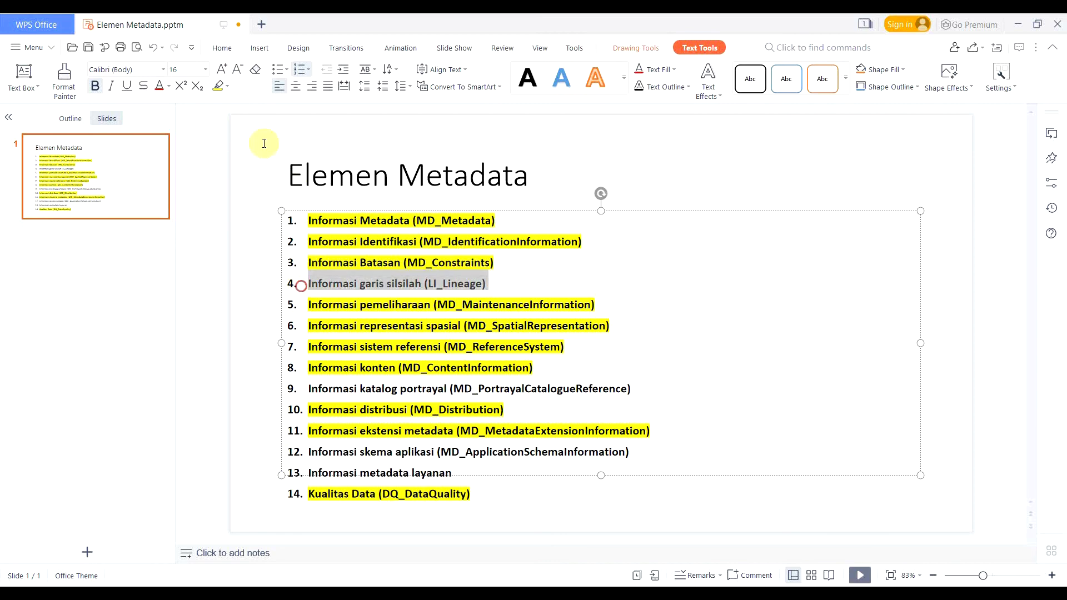
left_click(221, 83)
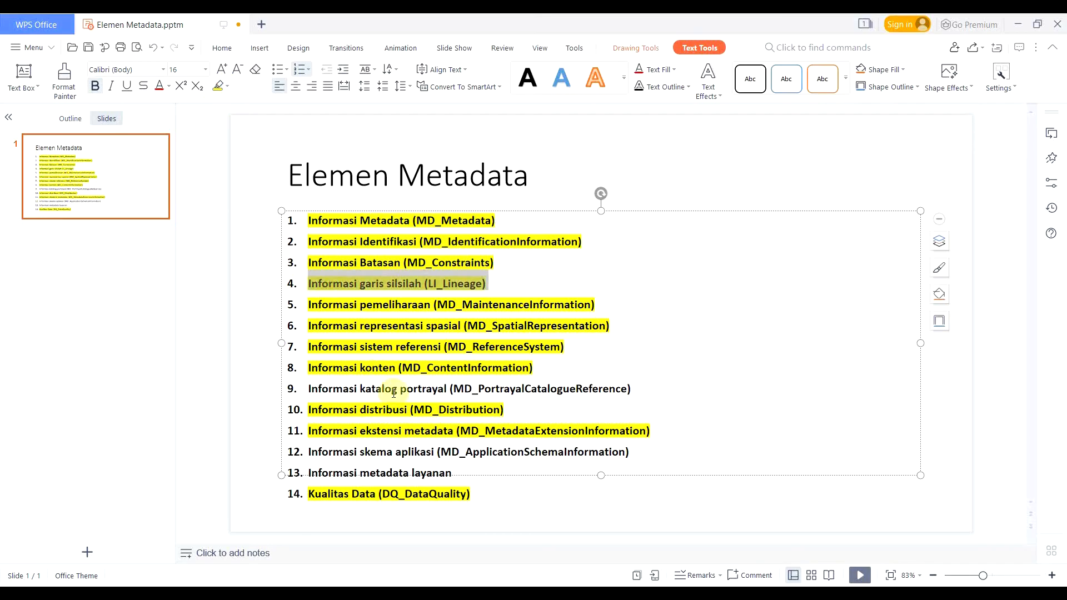
left_click(431, 410)
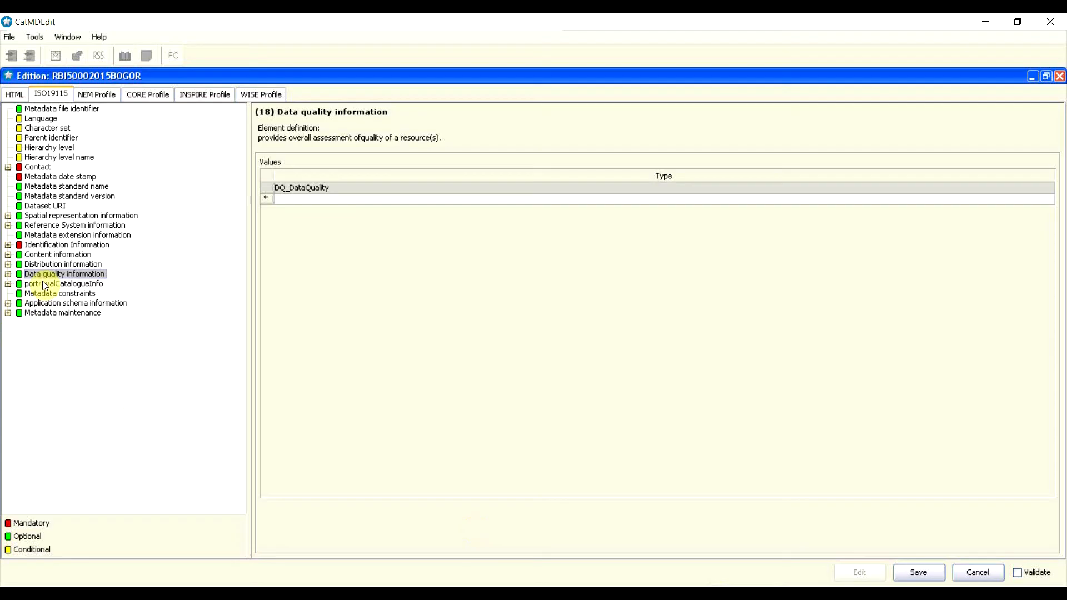
Step: Select portrayalCatalogueInfo in the ISO19115 tree to show its empty values table
left_click(44, 284)
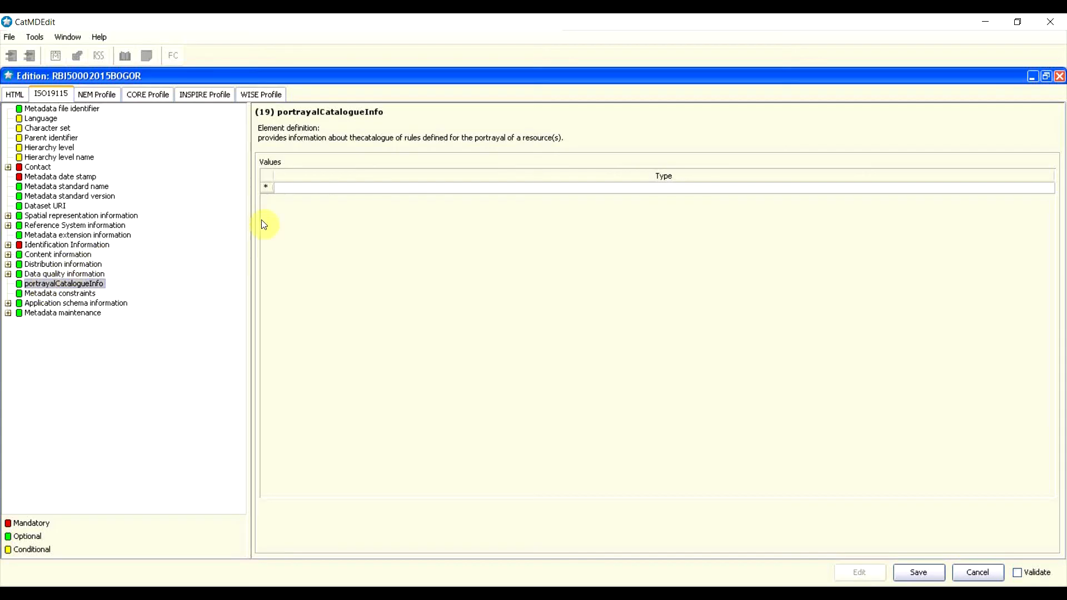
Step: Insert an MD_PortrayalCatalogue Reference entry and open its elements
right_click(266, 187)
left_click(279, 184)
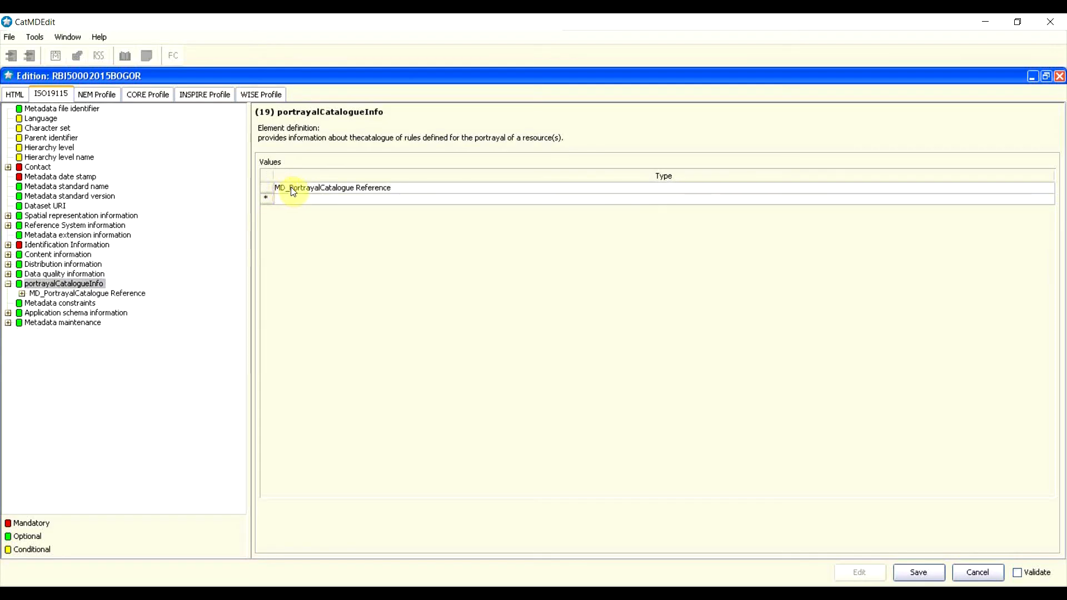
left_click(344, 189)
double_click(343, 189)
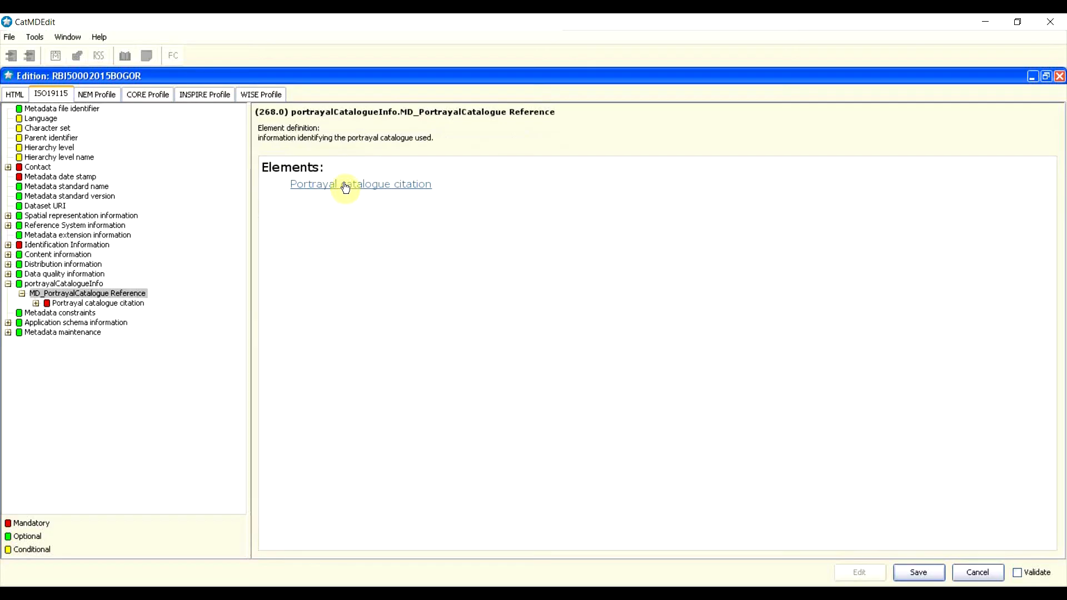
Step: Add a CI_Citation entry to the Portrayal catalogue citation and open it
left_click(58, 304)
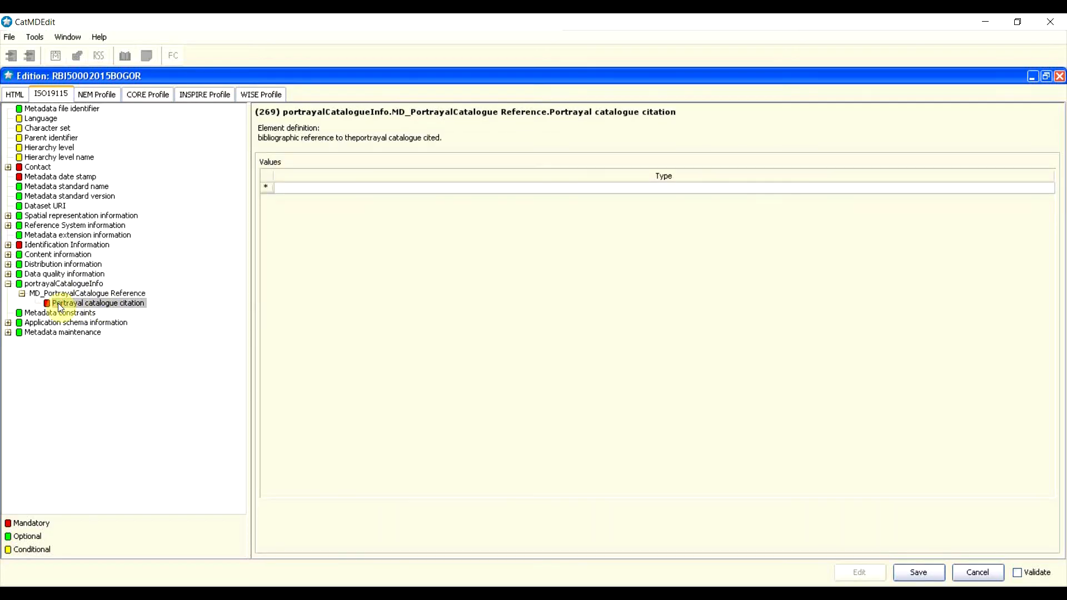
left_click(269, 190)
left_click(278, 187)
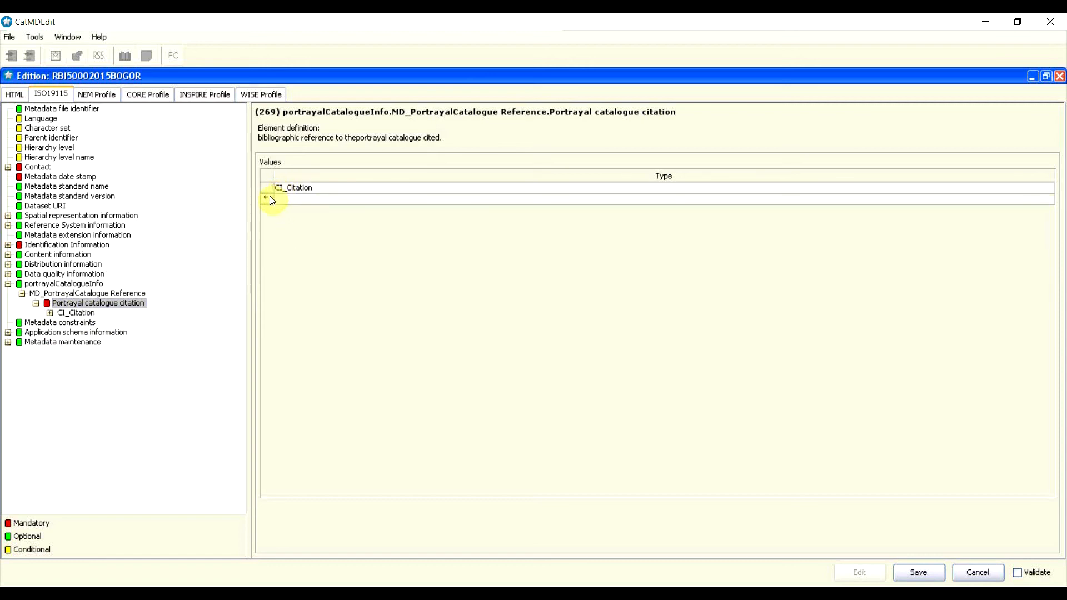
left_click(318, 189)
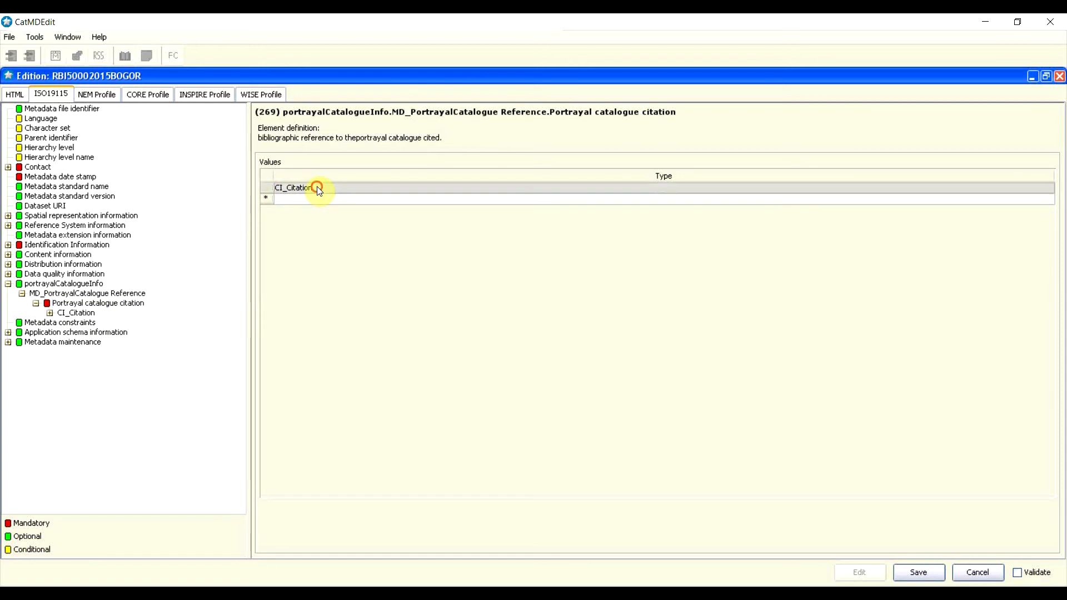
left_click(318, 188)
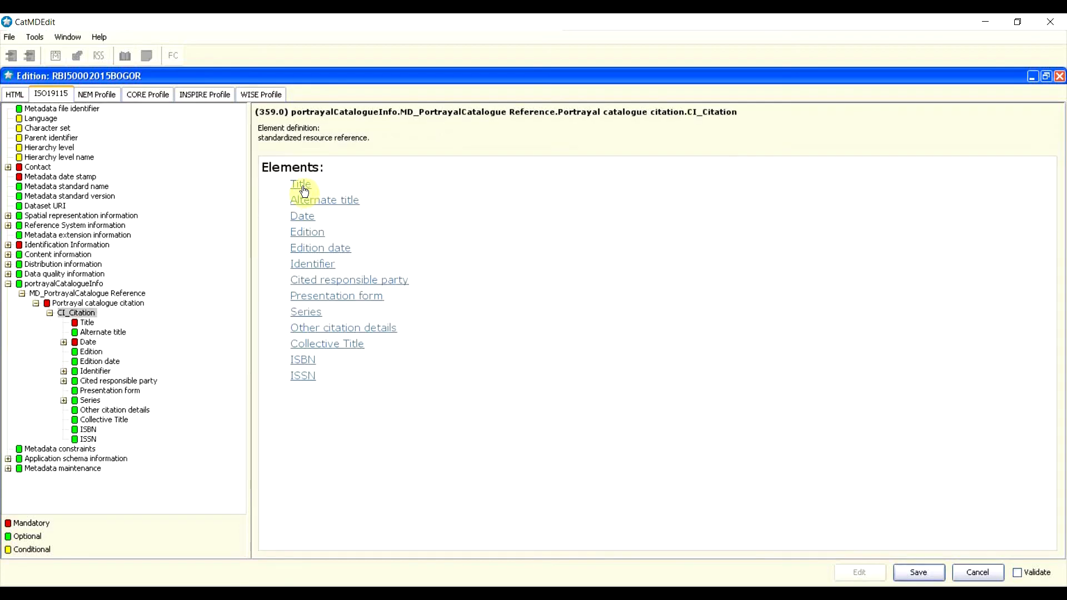
Step: Type 'SNI Penyajian RBI' into the citation's Title field, fixing a typo
left_click(303, 189)
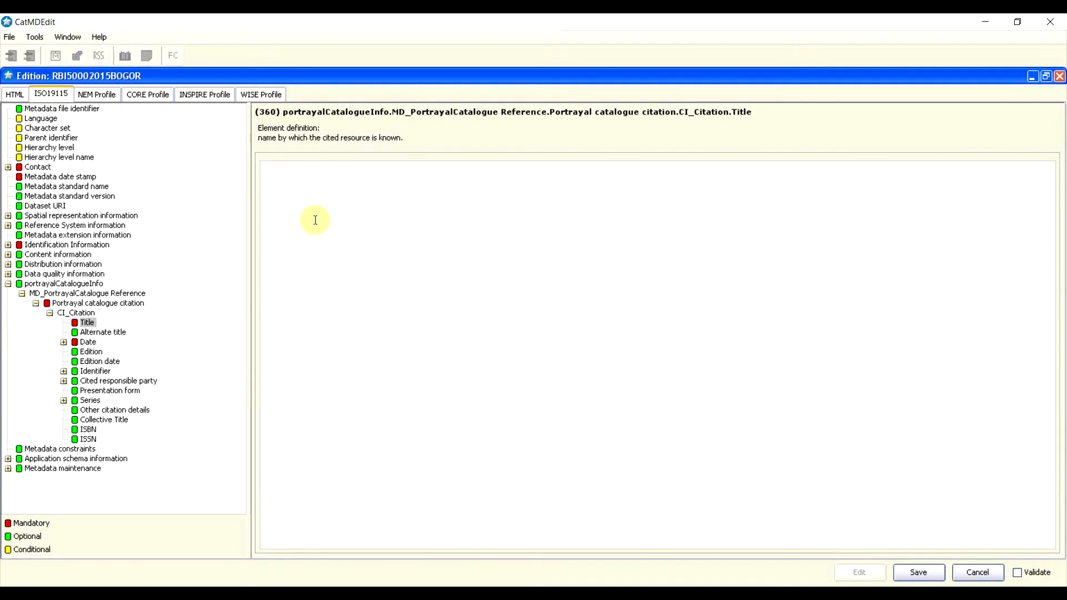
type("SNI Pena")
key("BackSpace")
type("yajian RBI")
Step: Add a CI_Date entry to the citation Date with Date Type Publication
left_click(92, 342)
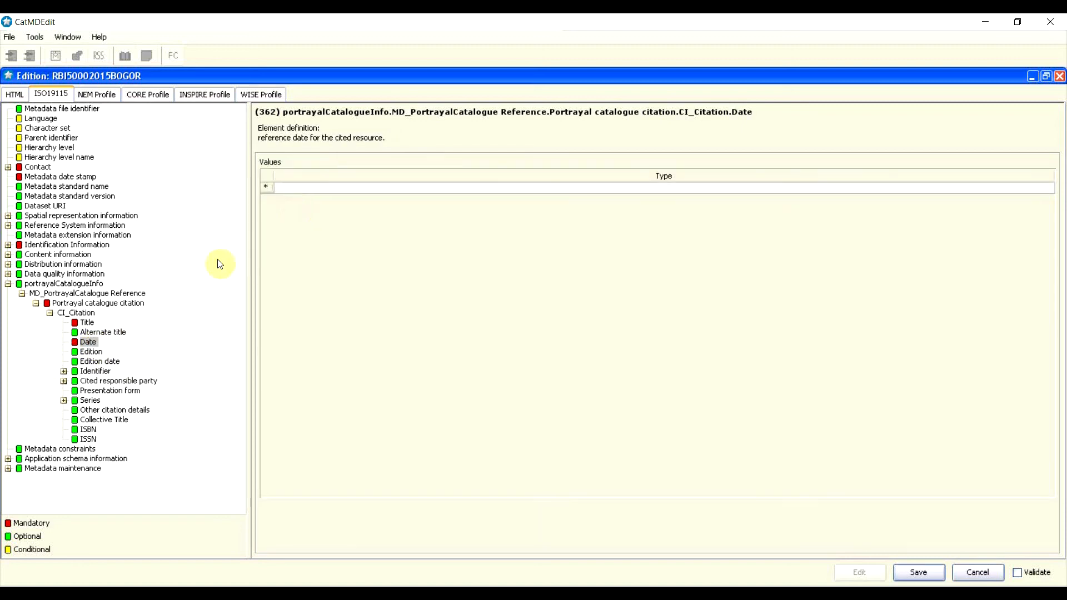
right_click(267, 188)
left_click(281, 188)
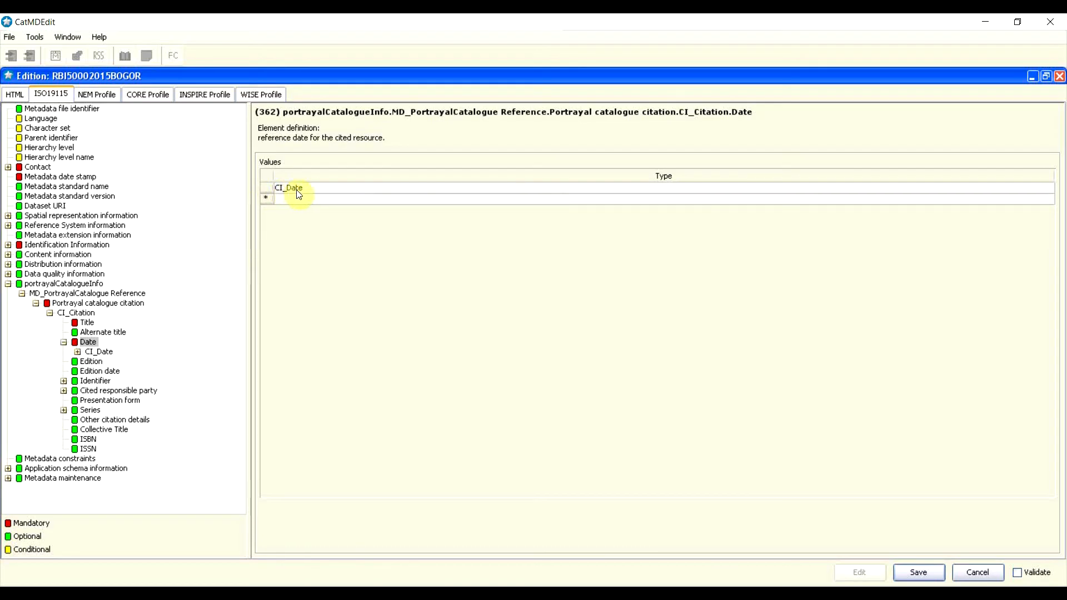
double_click(298, 189)
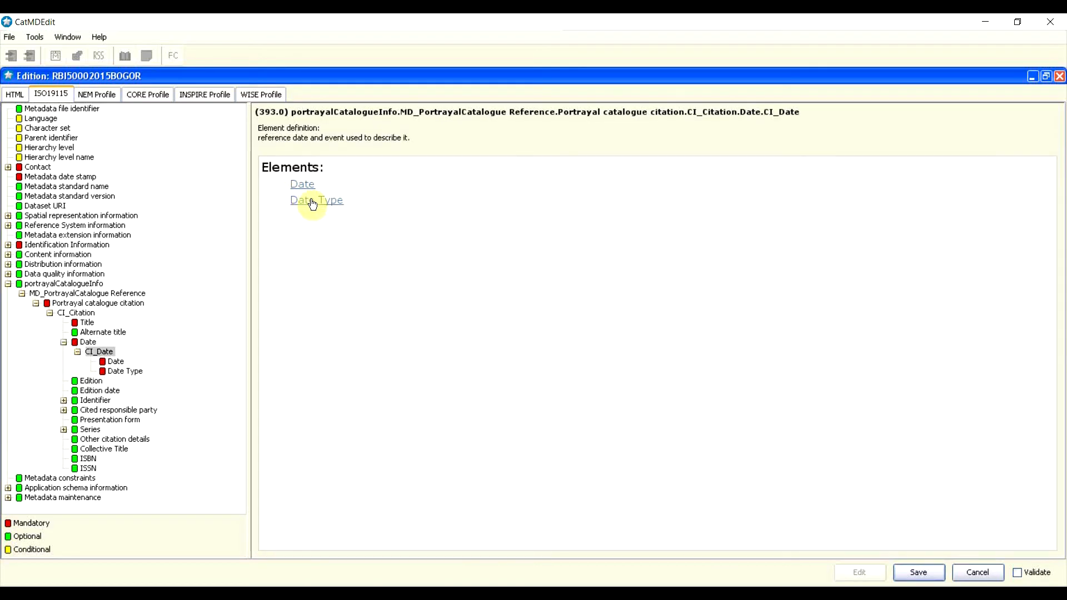
left_click(311, 201)
left_click(1048, 168)
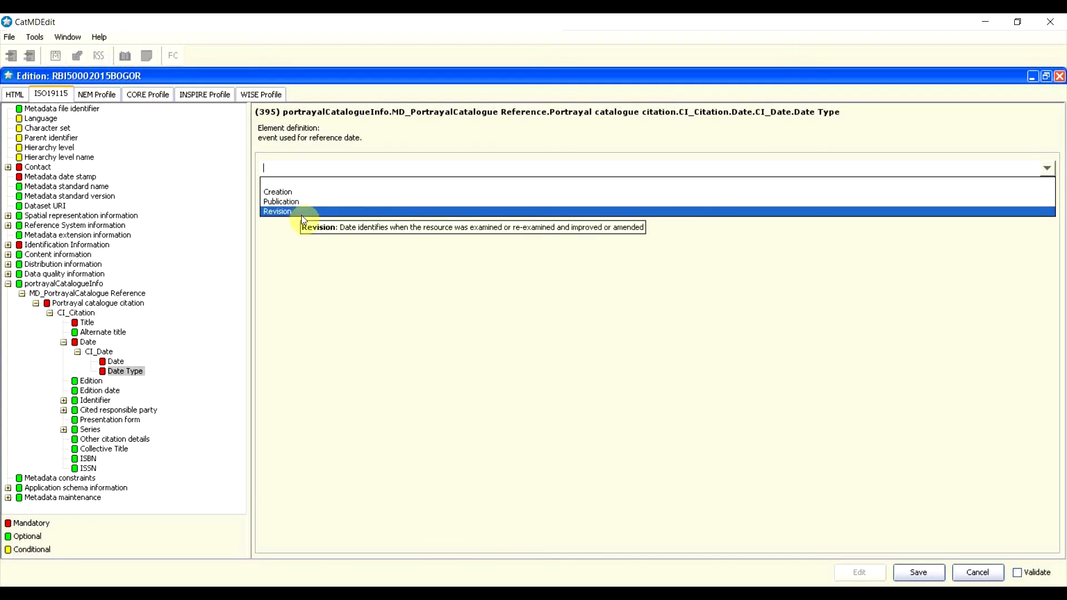
left_click(284, 200)
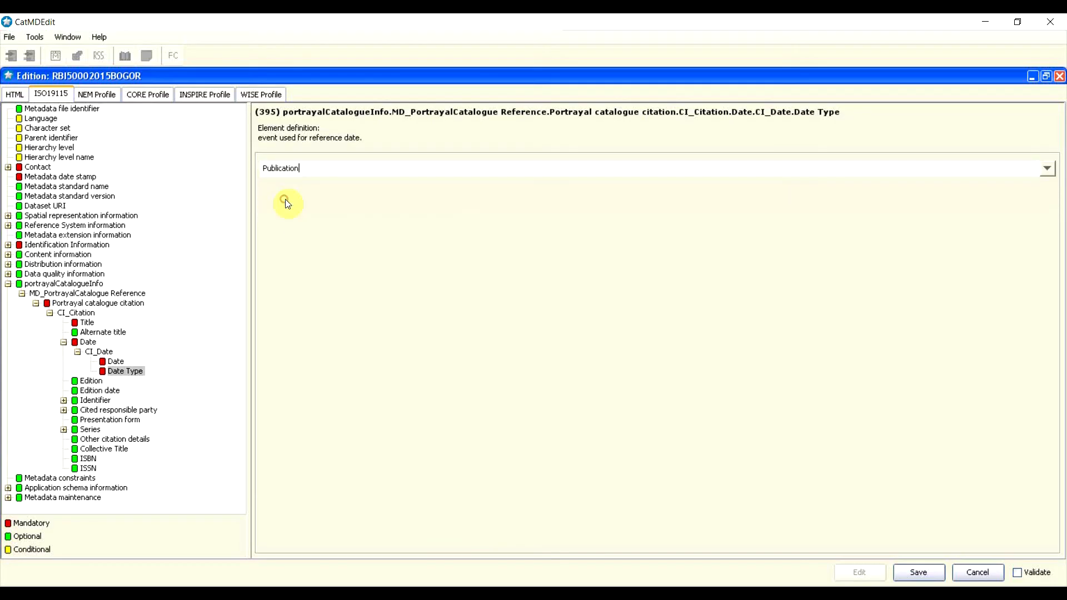
Step: Pick 30 December 2016 as the citation's reference date in the calendar
left_click(118, 361)
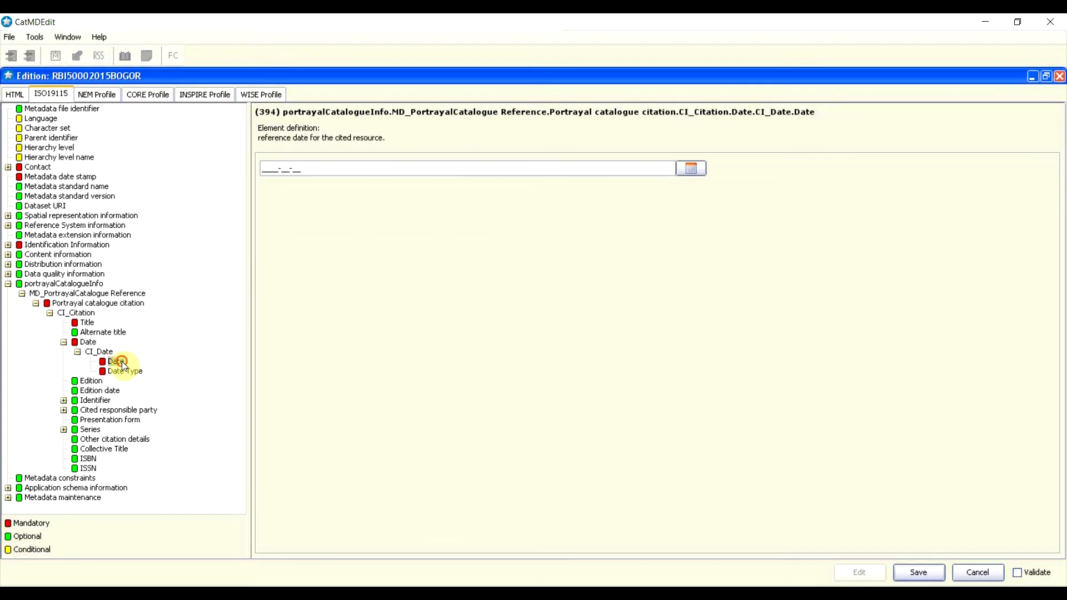
left_click(692, 168)
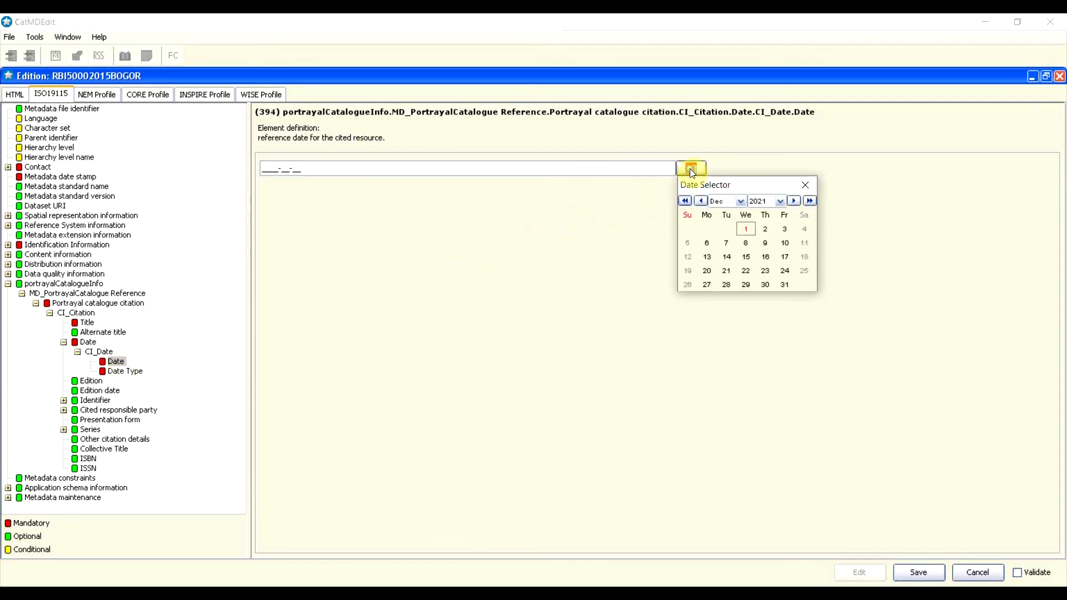
left_click(689, 202)
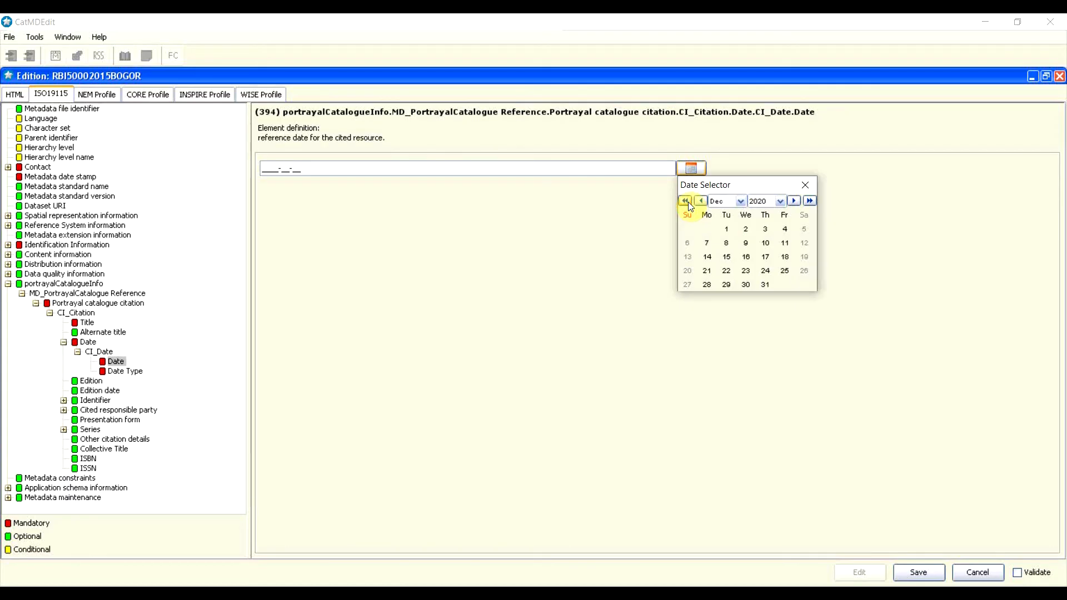
left_click(688, 202)
left_click(688, 202)
left_click(688, 202)
left_click(688, 202)
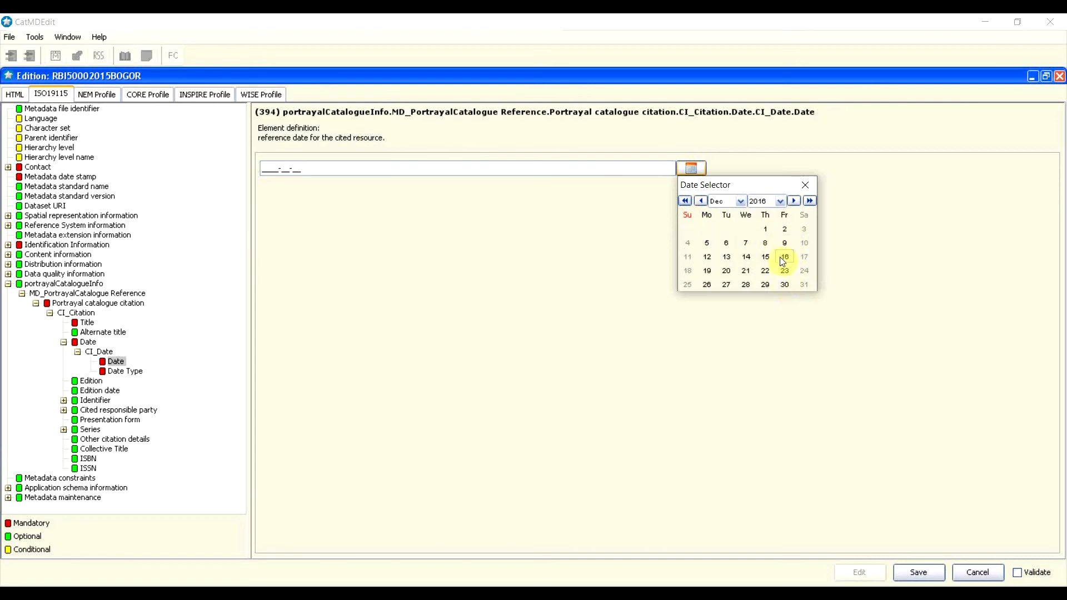
left_click(784, 284)
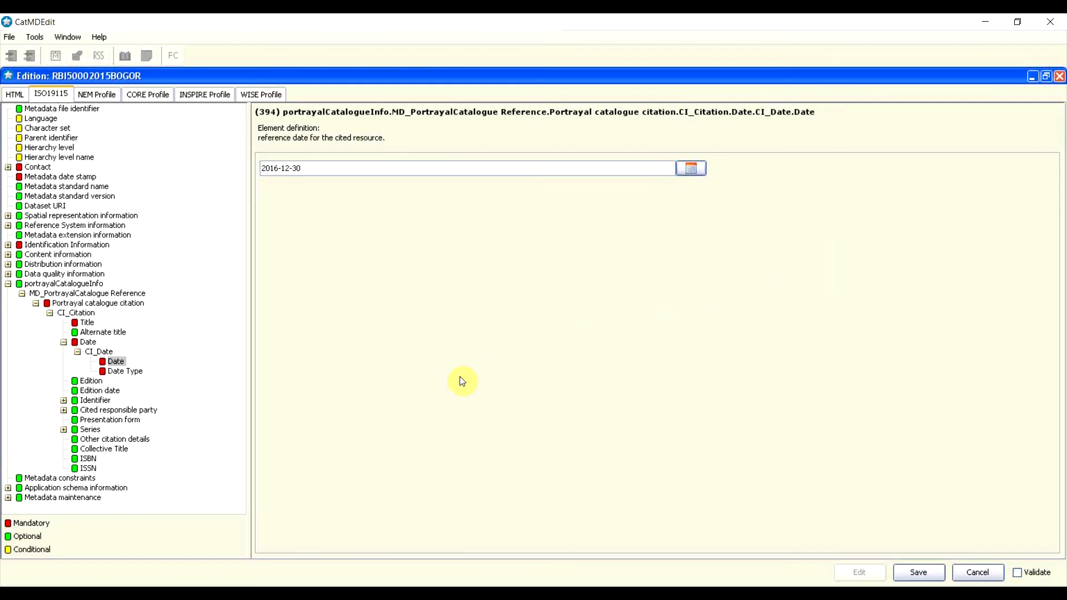
Step: Collapse the Date, citation, MD_PortrayalCatalogue Reference and portrayalCatalogueInfo branches
left_click(24, 295)
left_click(23, 295)
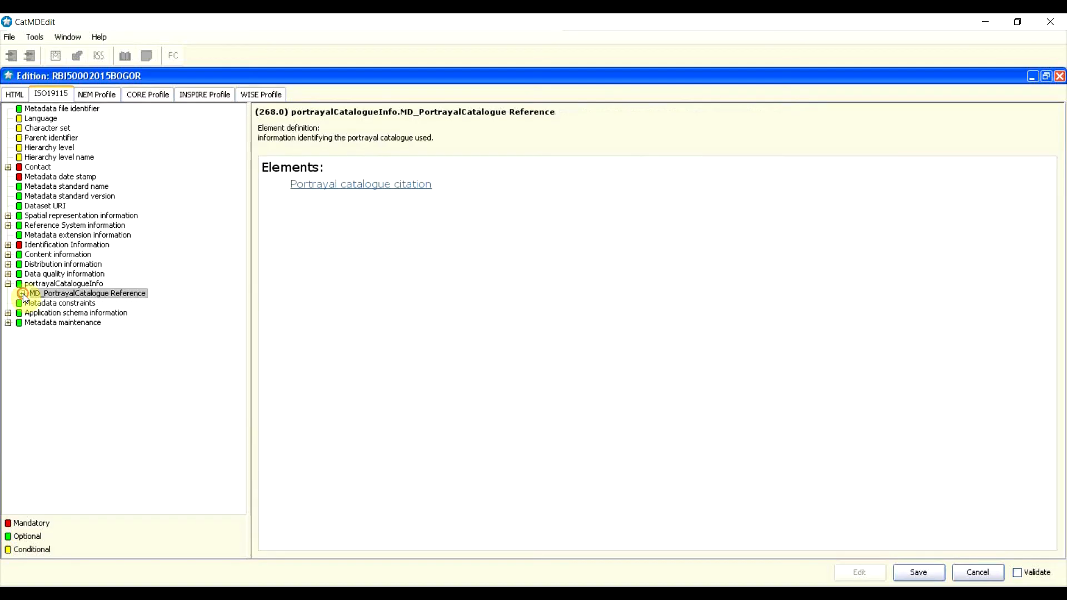
left_click(23, 295)
left_click(64, 343)
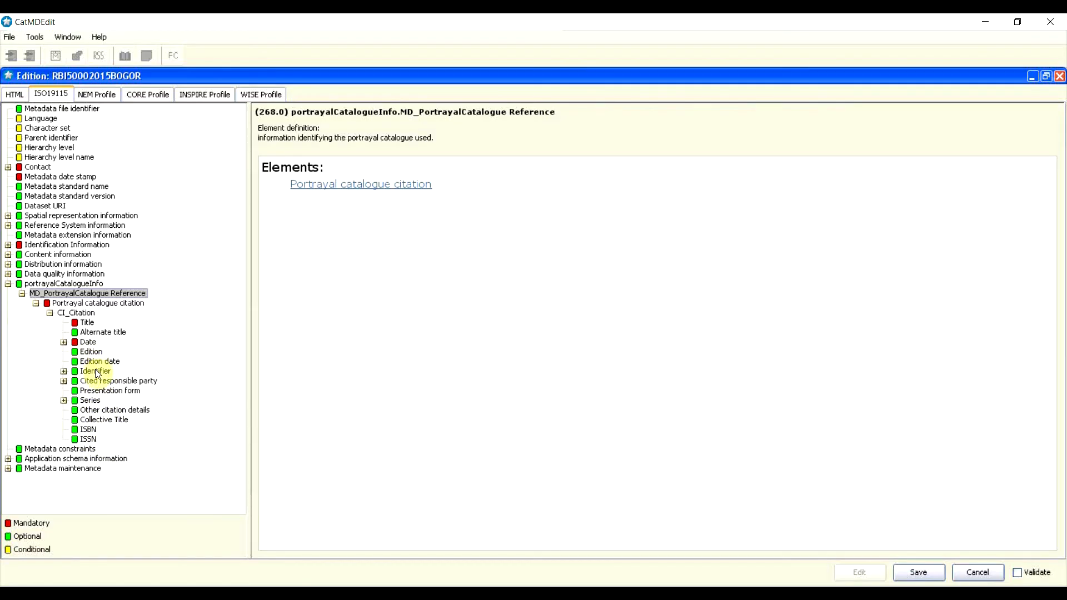
left_click(35, 304)
left_click(22, 293)
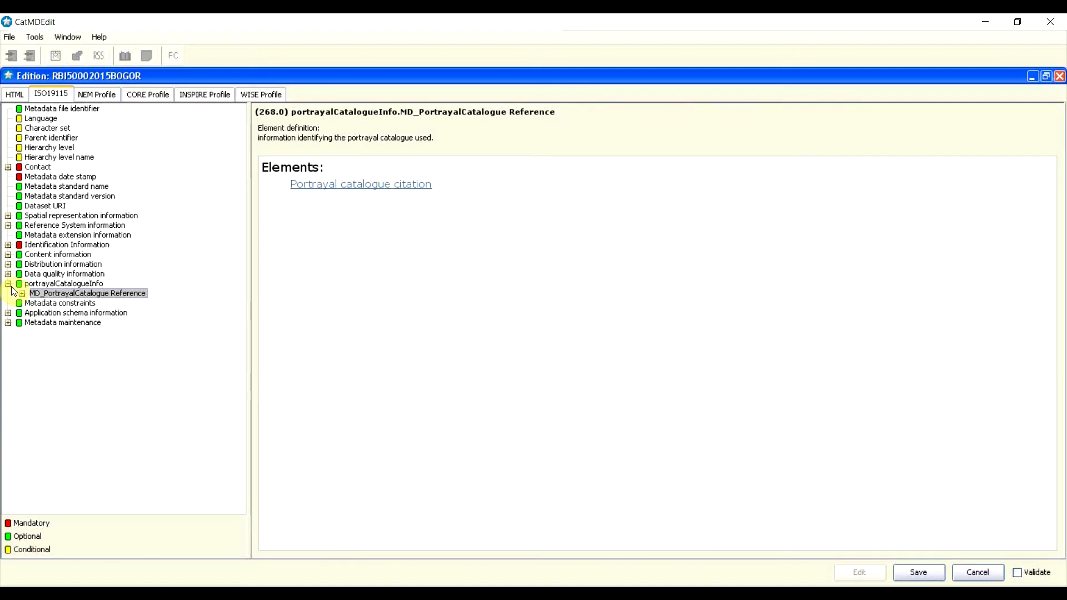
left_click(11, 286)
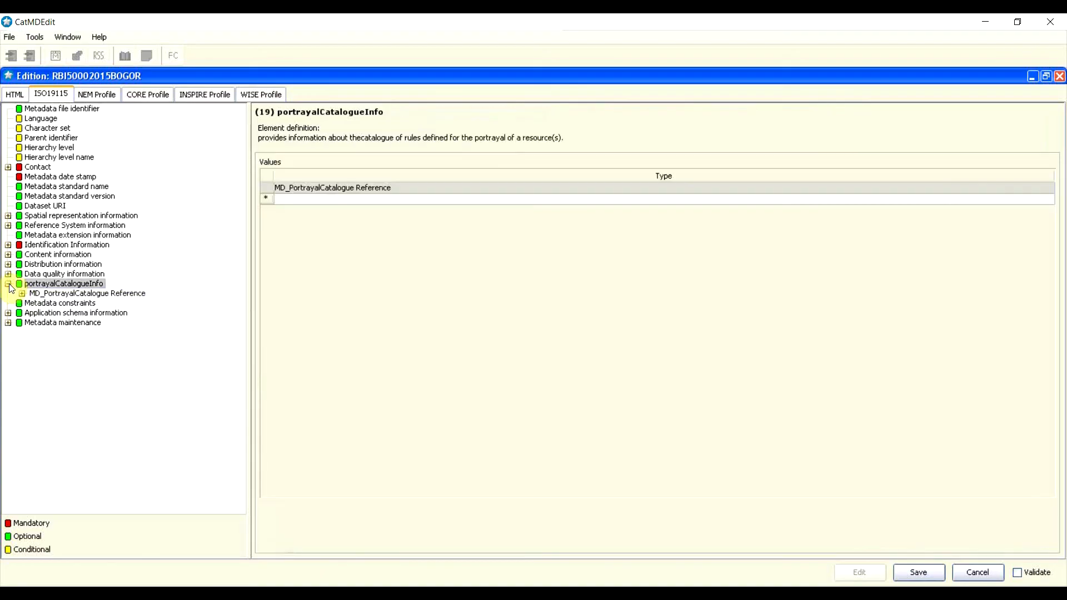
left_click(9, 285)
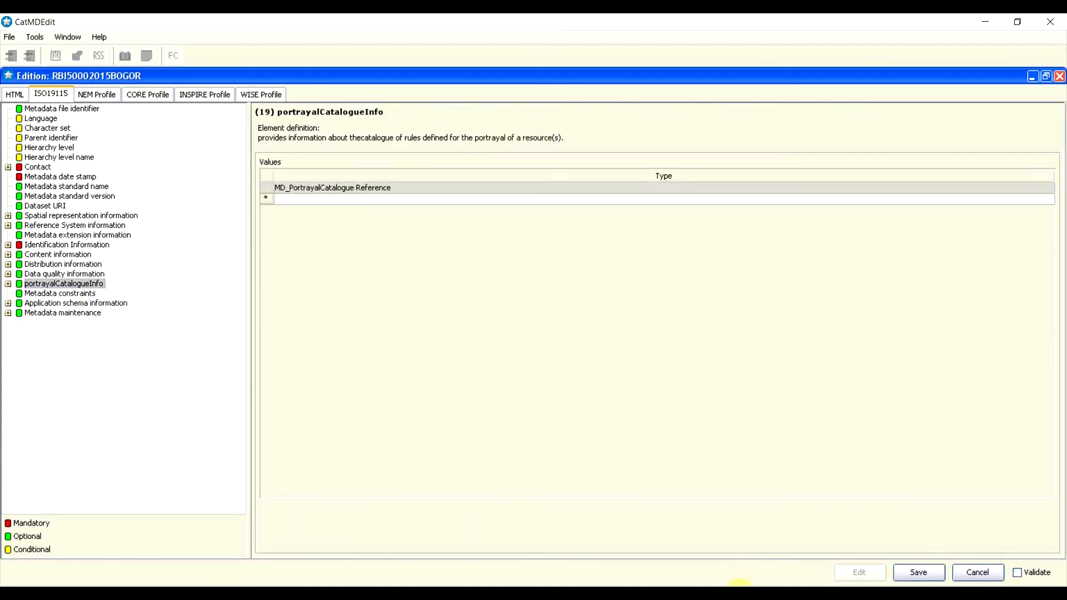
left_click(739, 593)
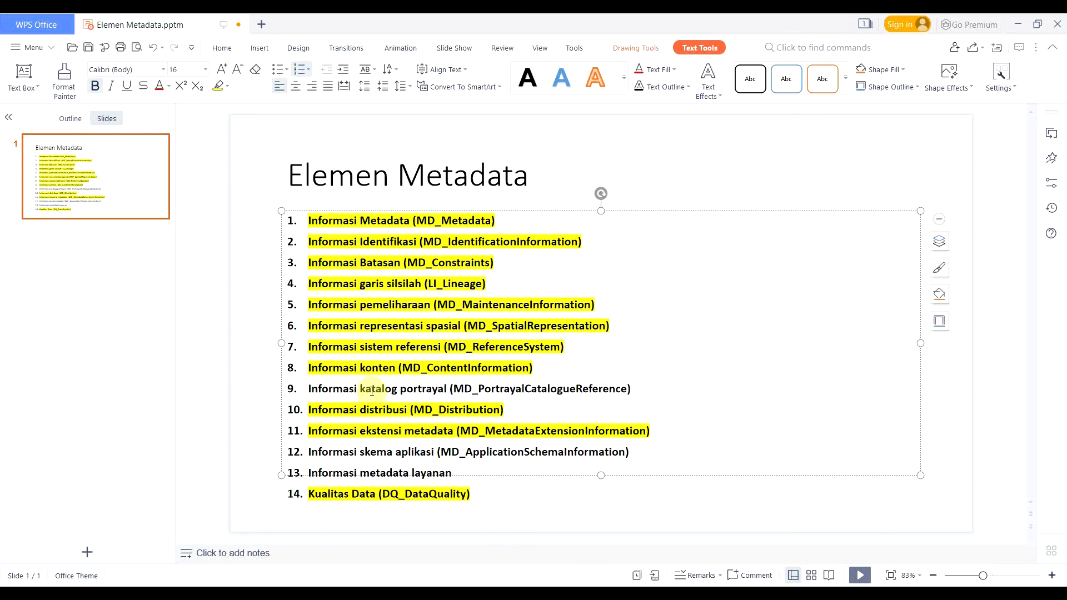
Step: Highlight item 9 'Informasi katalog portrayal' in yellow, then return to CatMDEdit
mouse_move(633, 389)
left_mouse_down()
mouse_move(306, 388)
mouse_move(624, 358)
mouse_move(648, 383)
left_mouse_up()
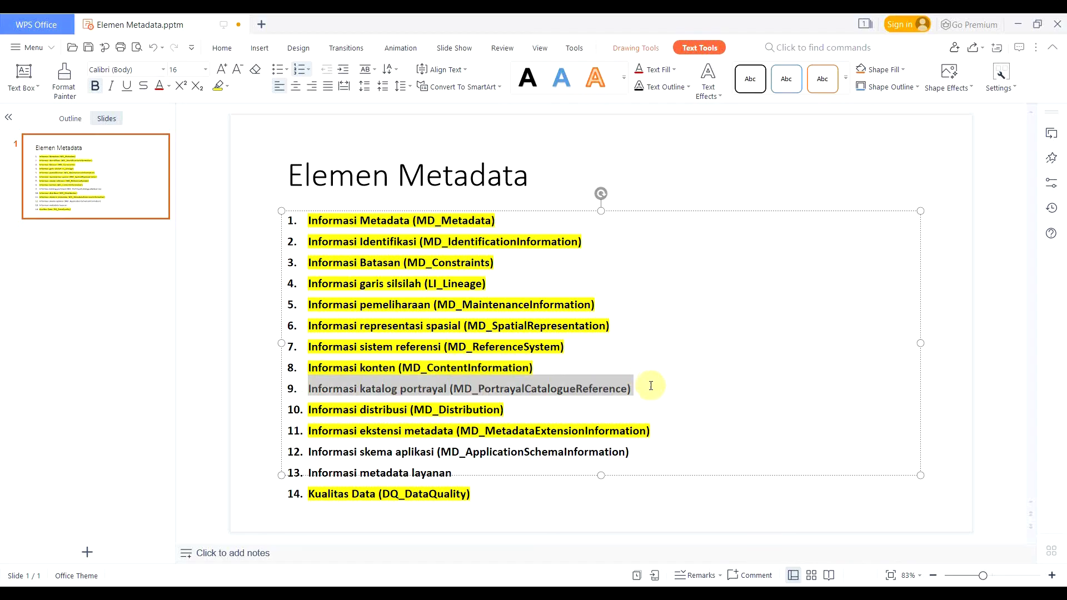
left_click(221, 86)
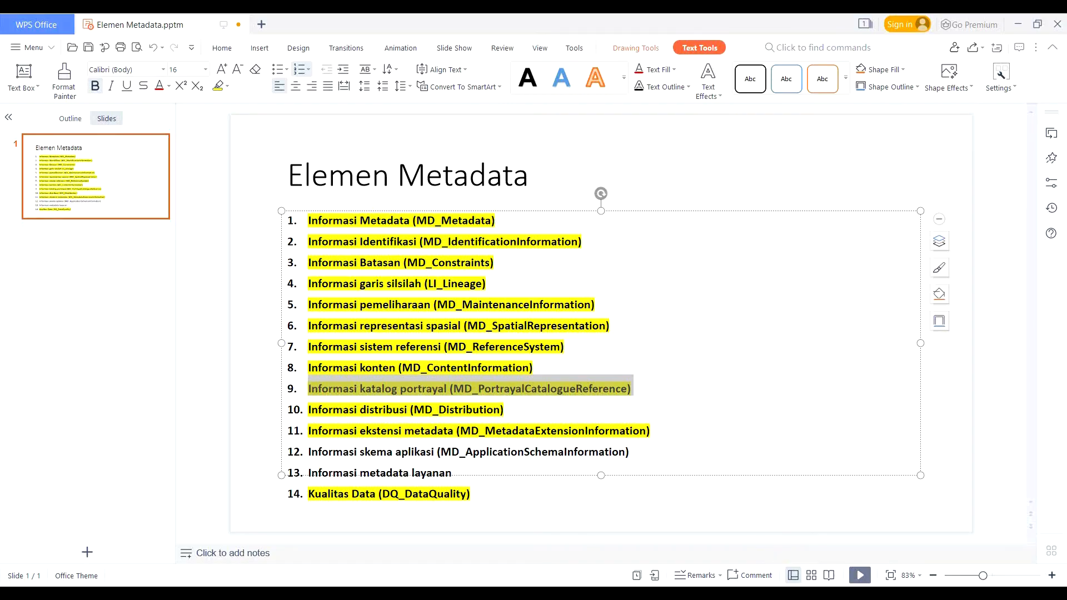
mouse_move(737, 593)
left_click(778, 594)
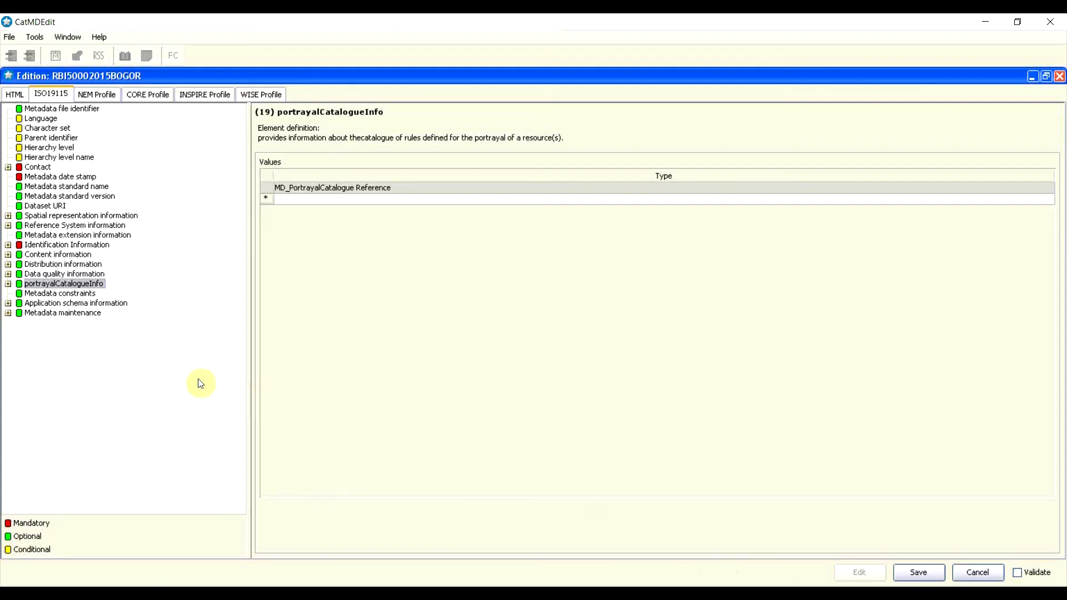
Step: Insert an MD_Constraints entry under Metadata constraints and open it
left_click(51, 293)
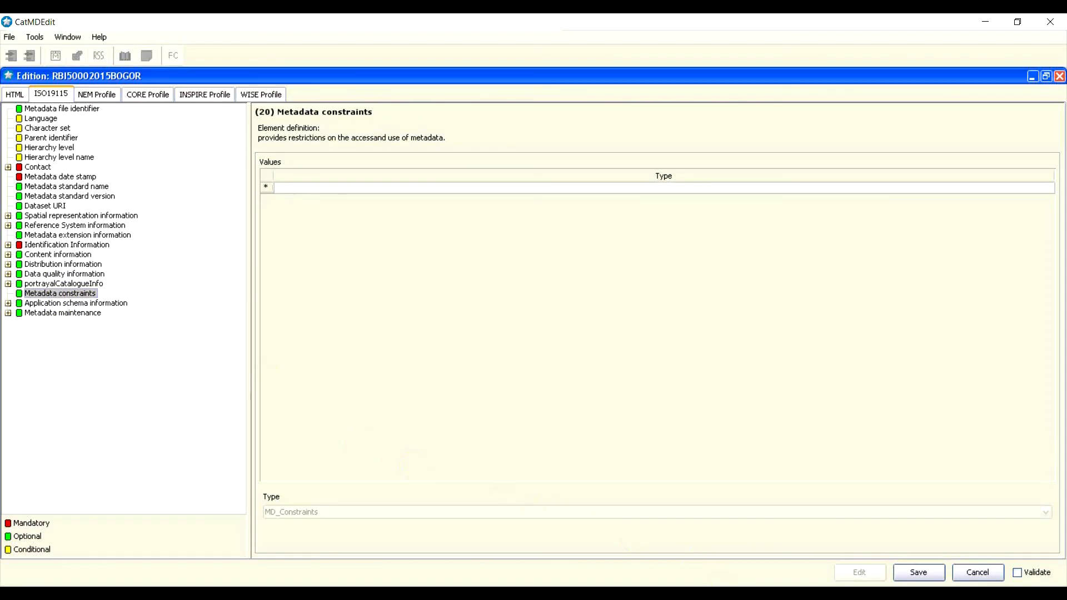
left_click(728, 594)
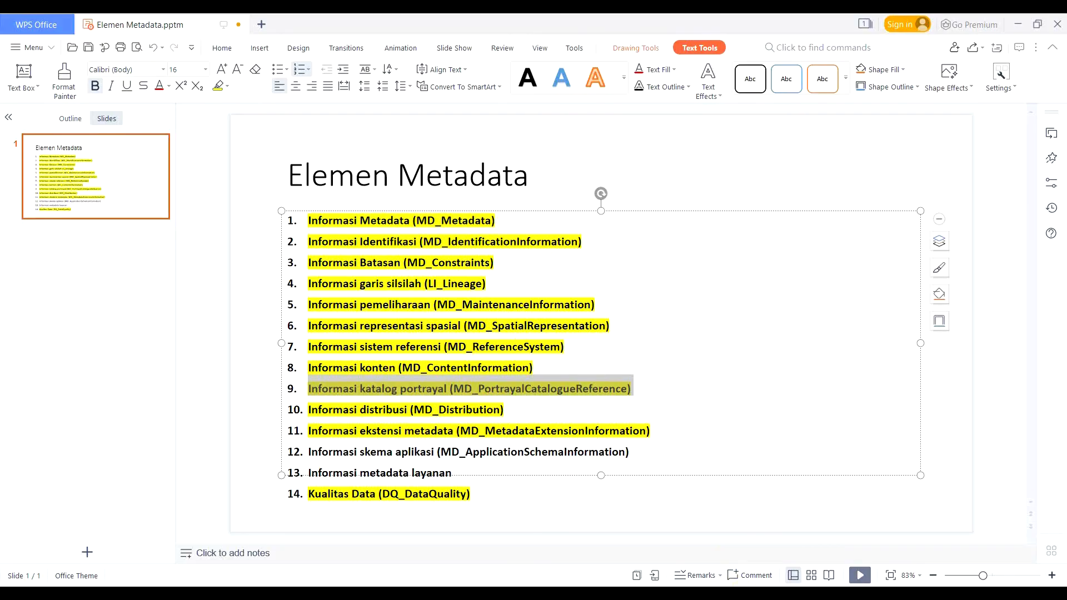
left_click(771, 594)
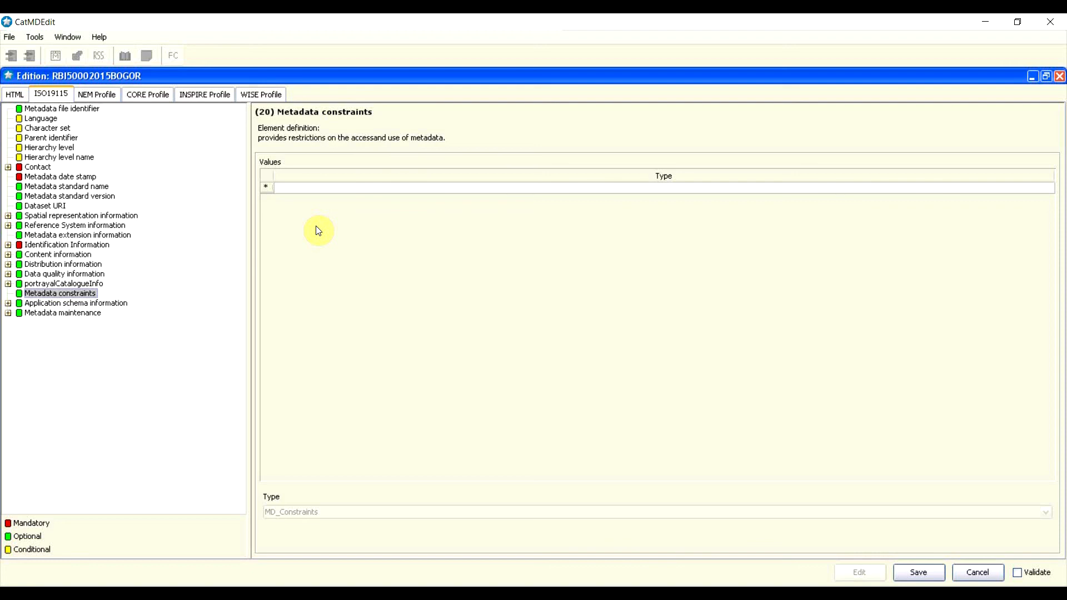
right_click(268, 191)
left_click(285, 179)
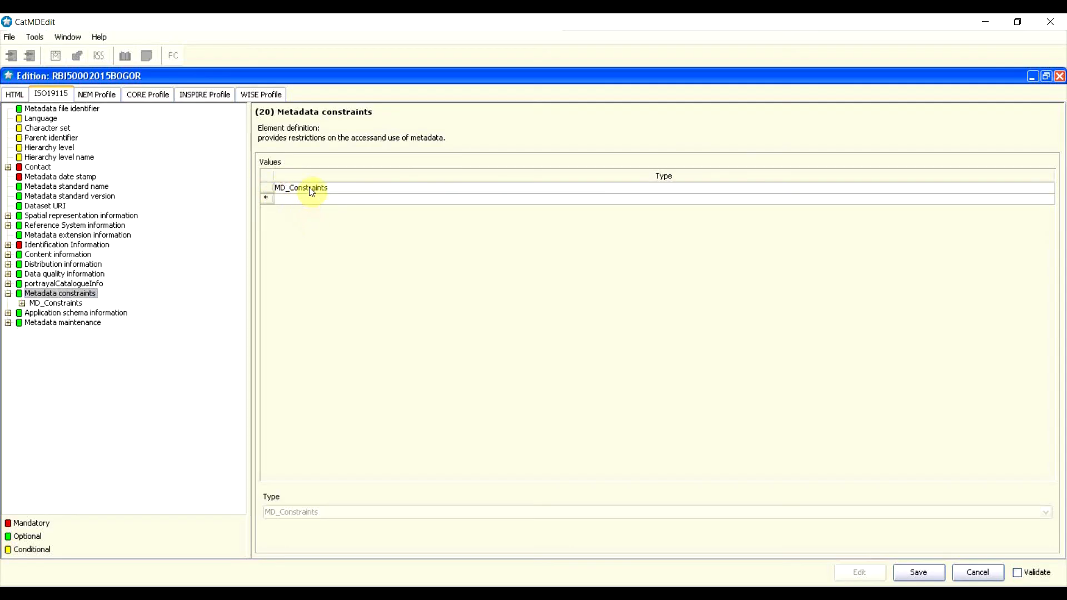
double_click(311, 189)
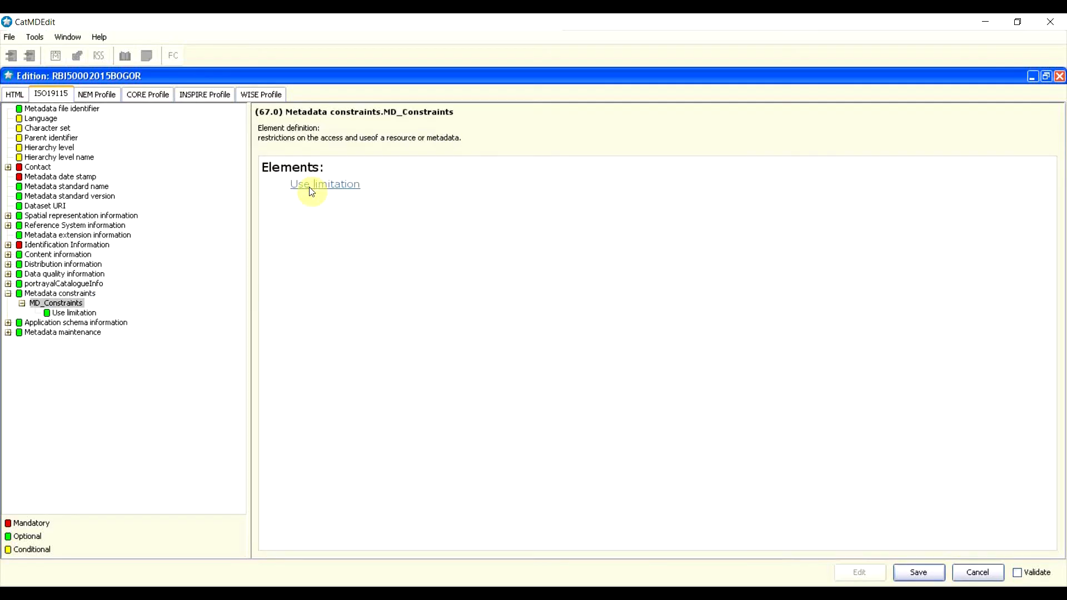
Step: Add a Use limitation row reading 'metadata harus dalam bentuk format XML'
left_click(321, 184)
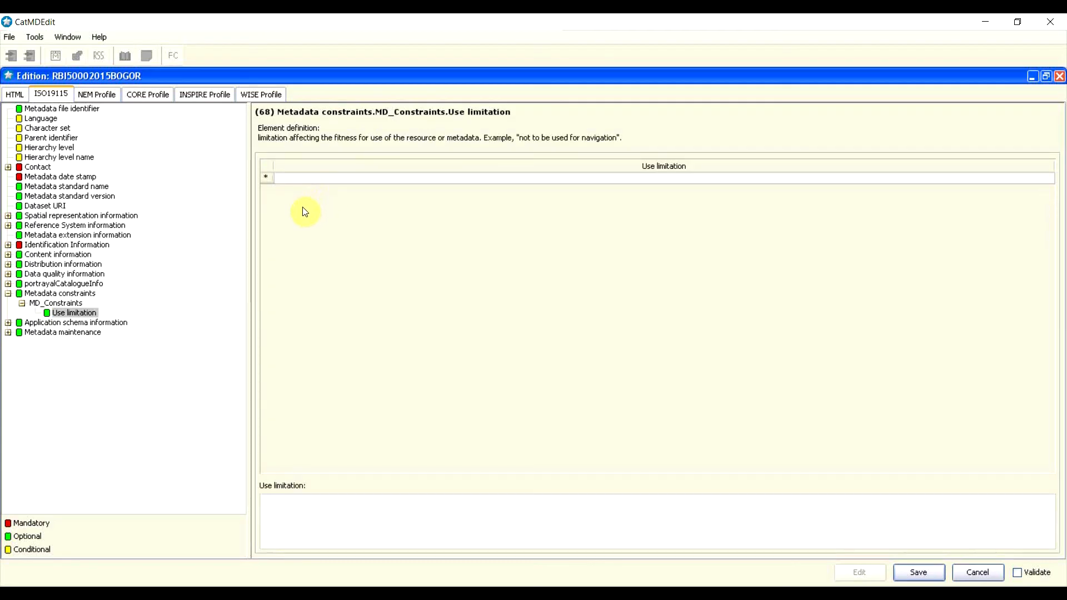
right_click(267, 182)
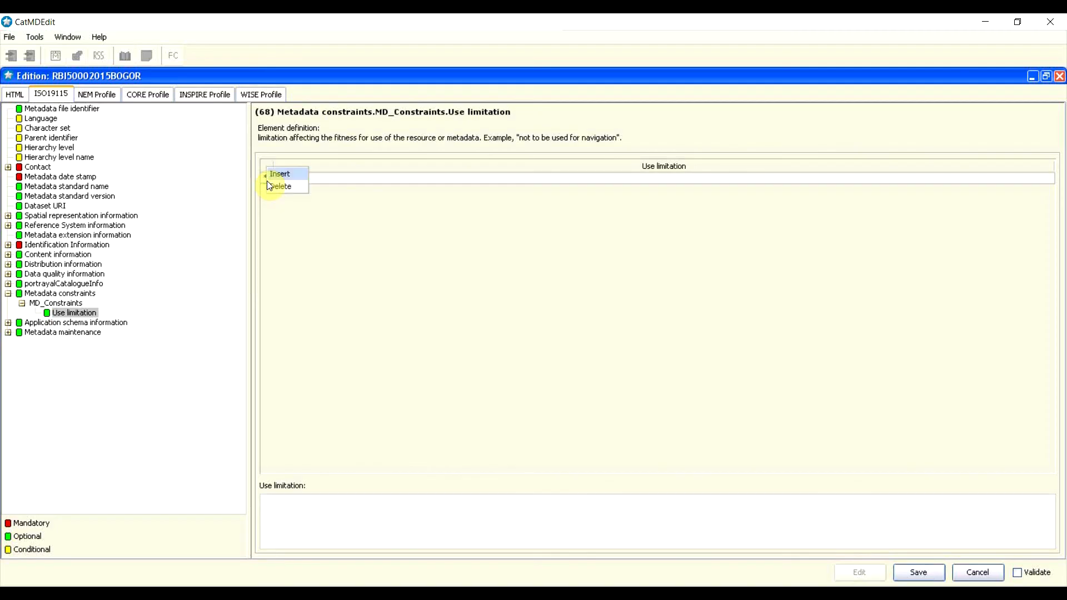
left_click(285, 175)
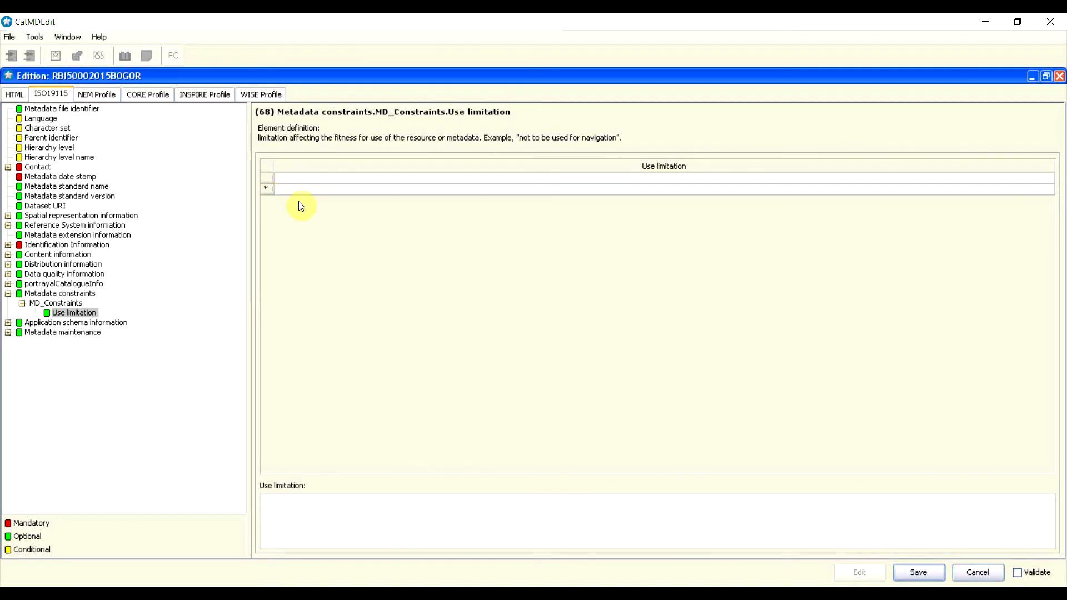
left_click(317, 178)
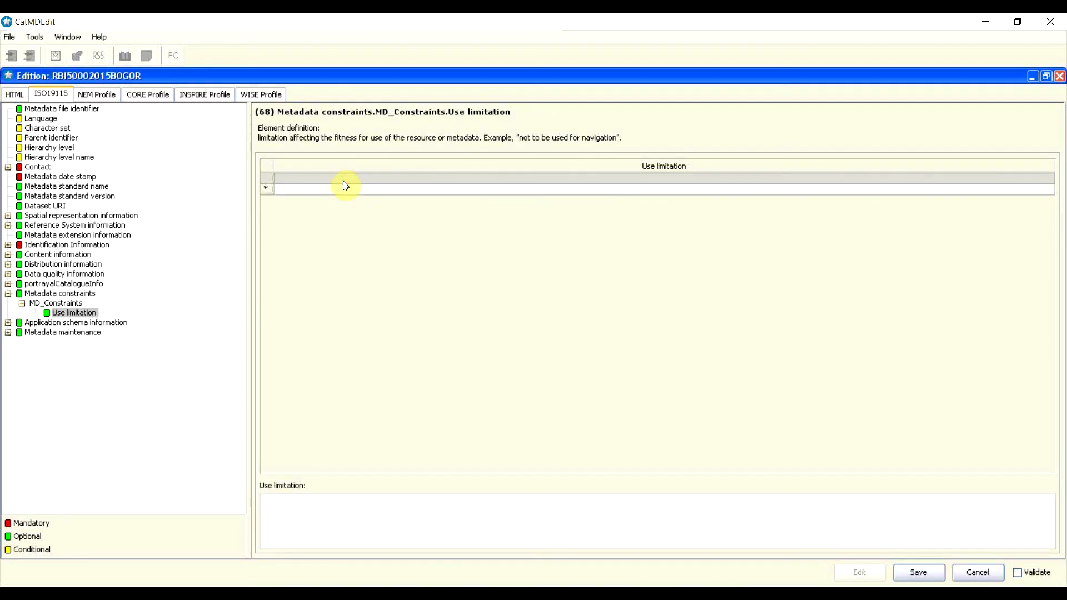
left_click(342, 508)
type("metadata harus dalam bentuk fo")
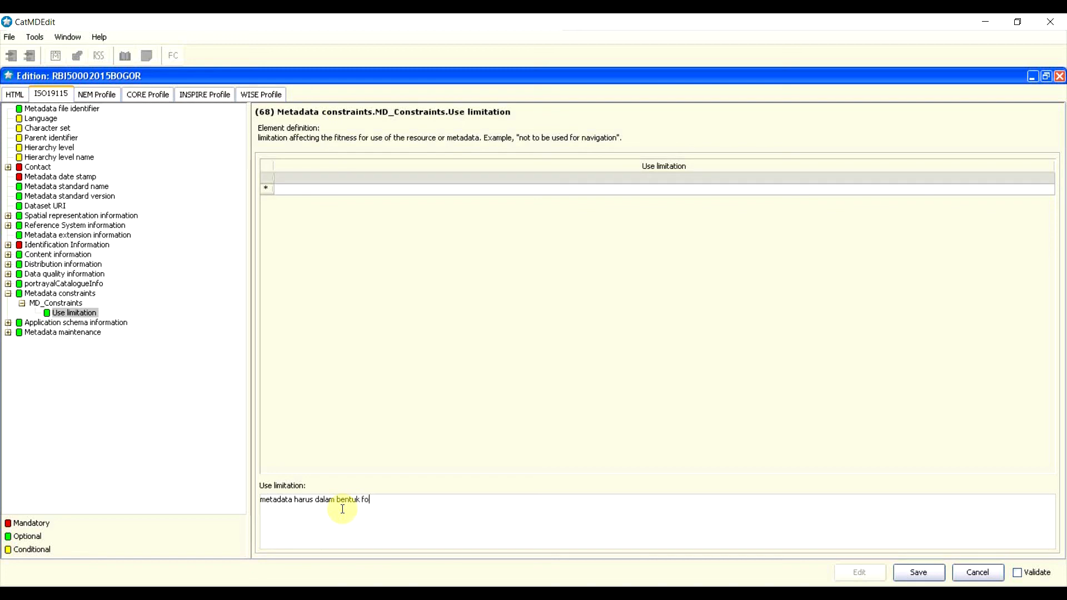
type("rmat XML")
left_click(9, 297)
Step: Collapse Metadata constraints and expand the Metadata maintenance node in the tree
left_click(8, 295)
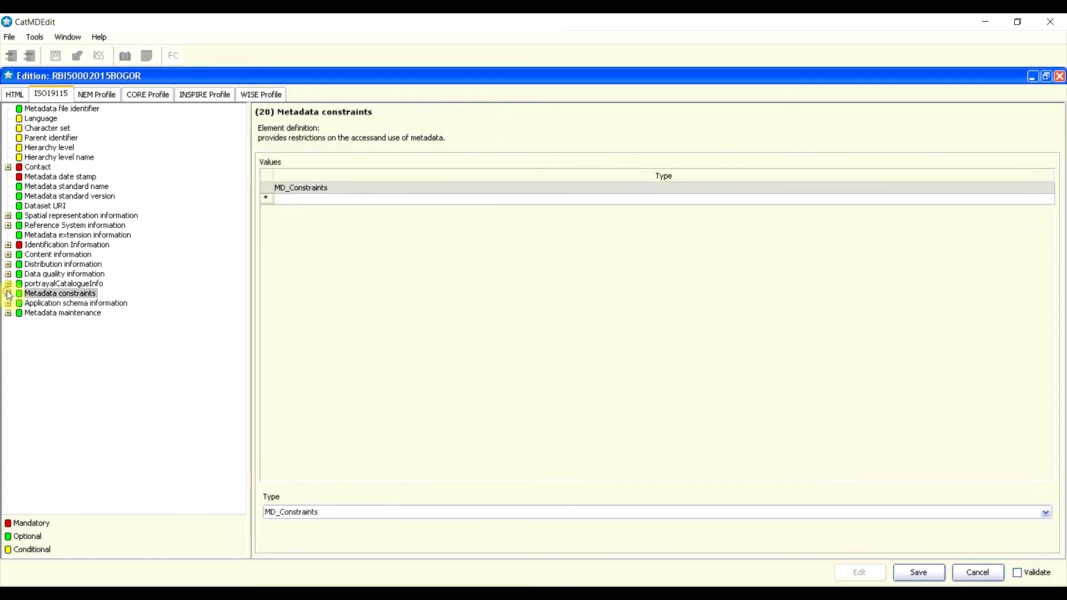
left_click(67, 305)
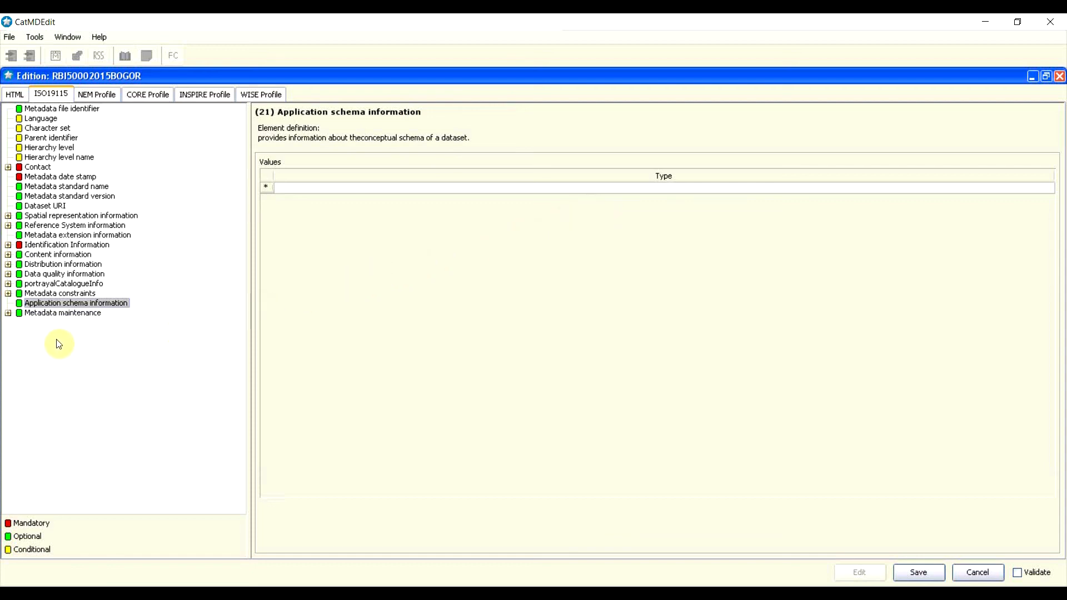
double_click(32, 315)
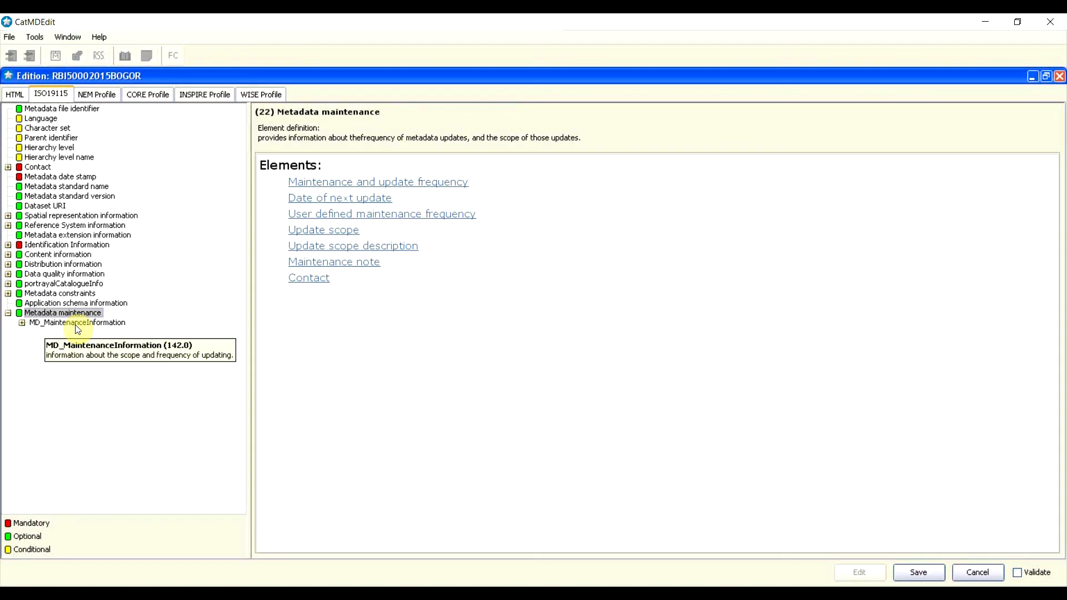
Step: Check item 1 on the Elemen Metadata slide in WPS, then return to CatMDEdit
left_click(741, 592)
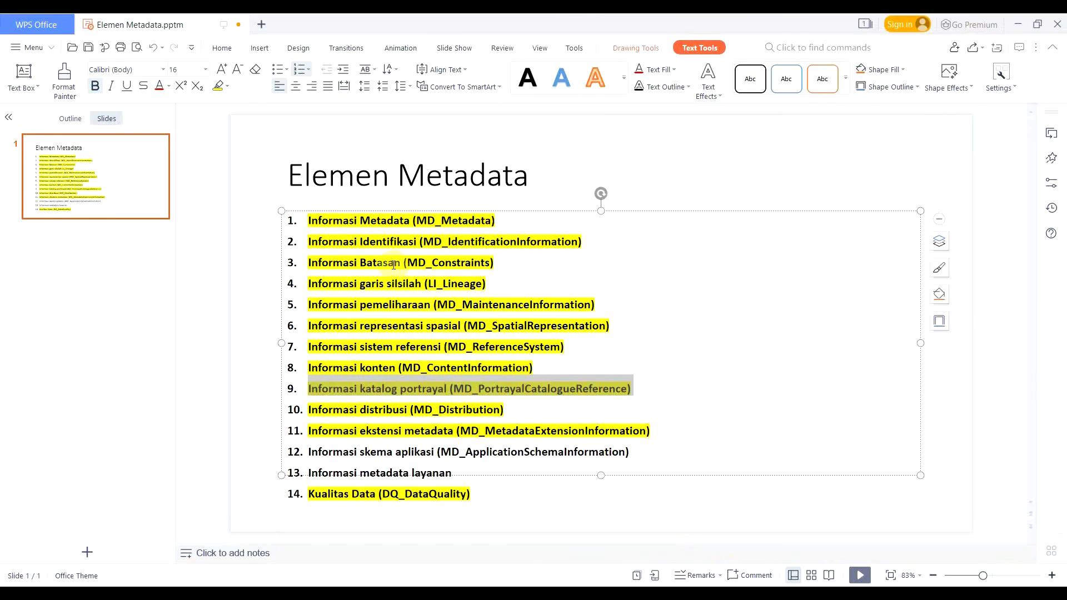
left_click_drag(349, 220, 469, 220)
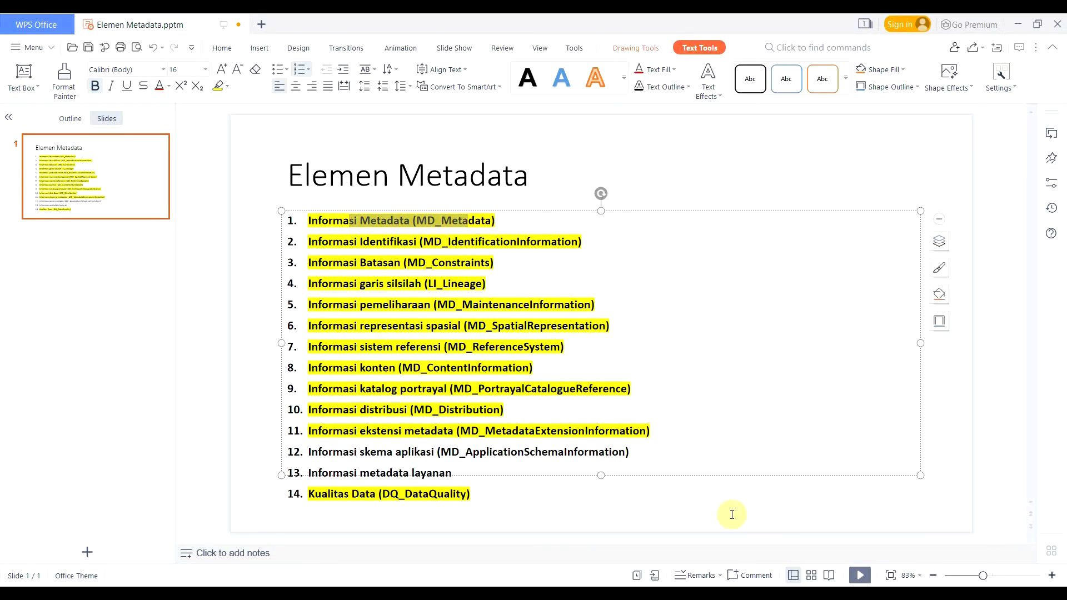
left_click(707, 592)
Step: Expand MD_MaintenanceInformation and choose 'annually' as the maintenance and update frequency
left_click(383, 322)
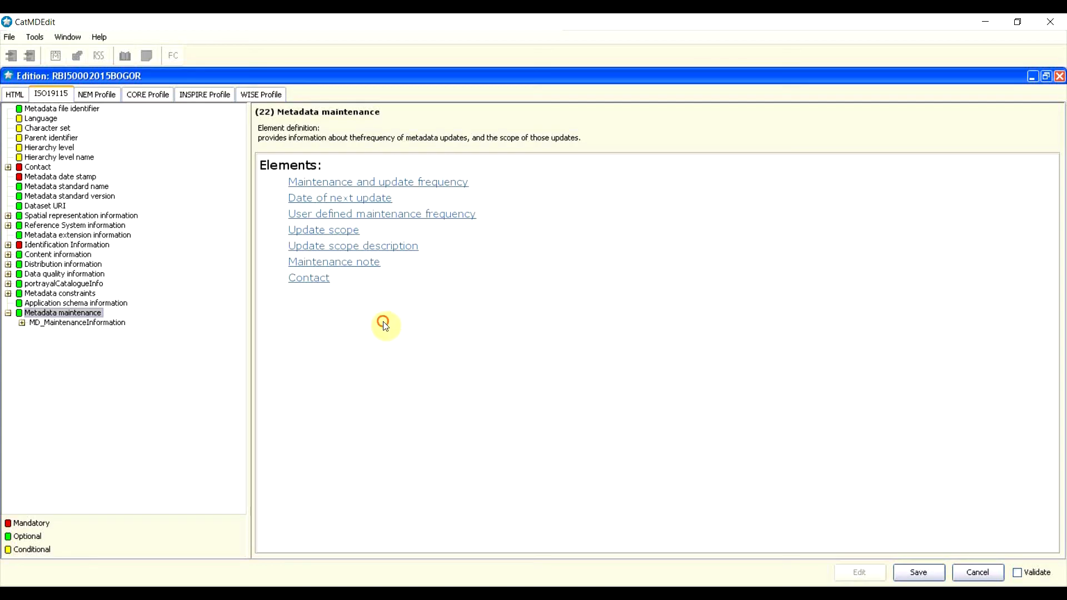
double_click(106, 325)
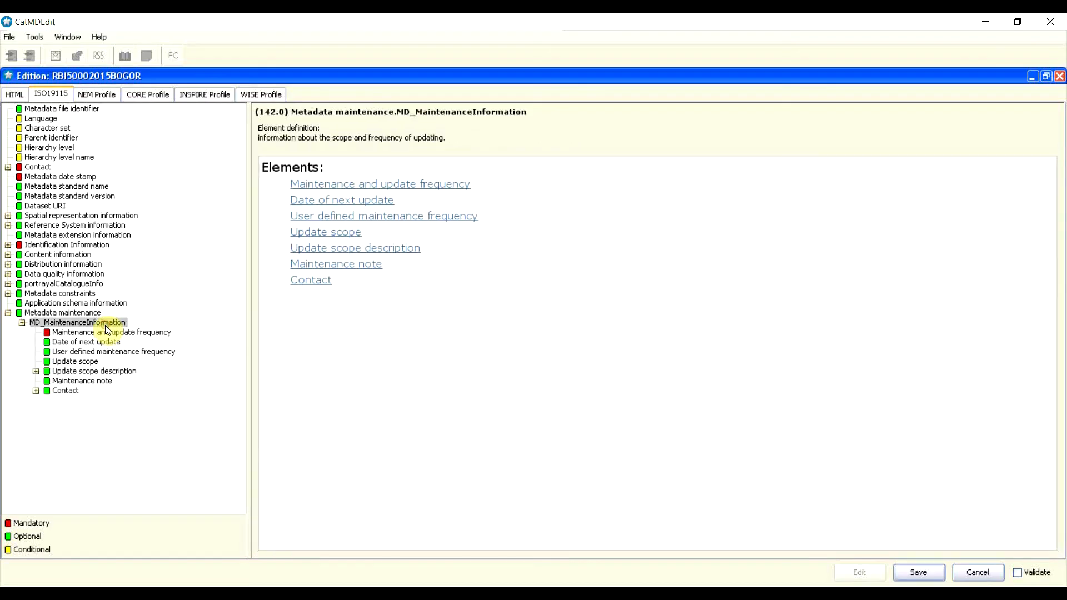
left_click(108, 334)
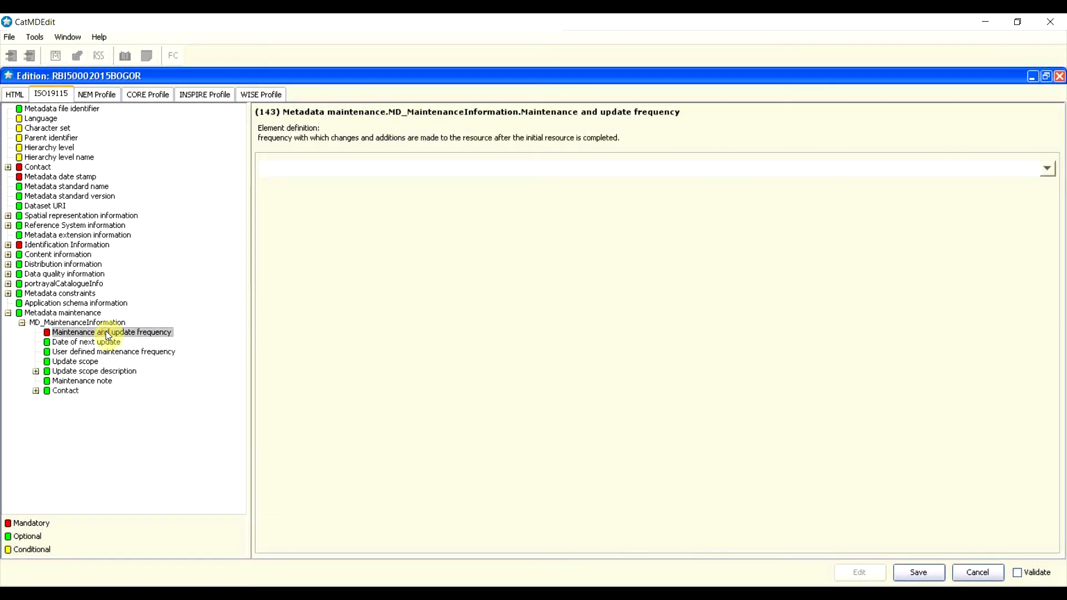
left_click(1050, 170)
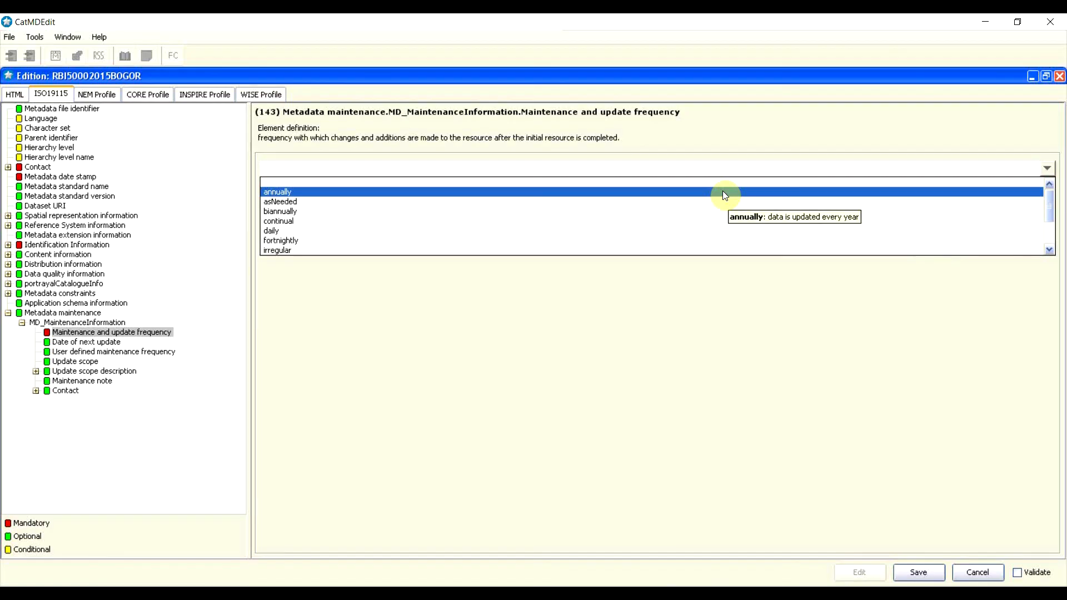
scroll(636, 243, "down", 1)
scroll(637, 249, "down", 1)
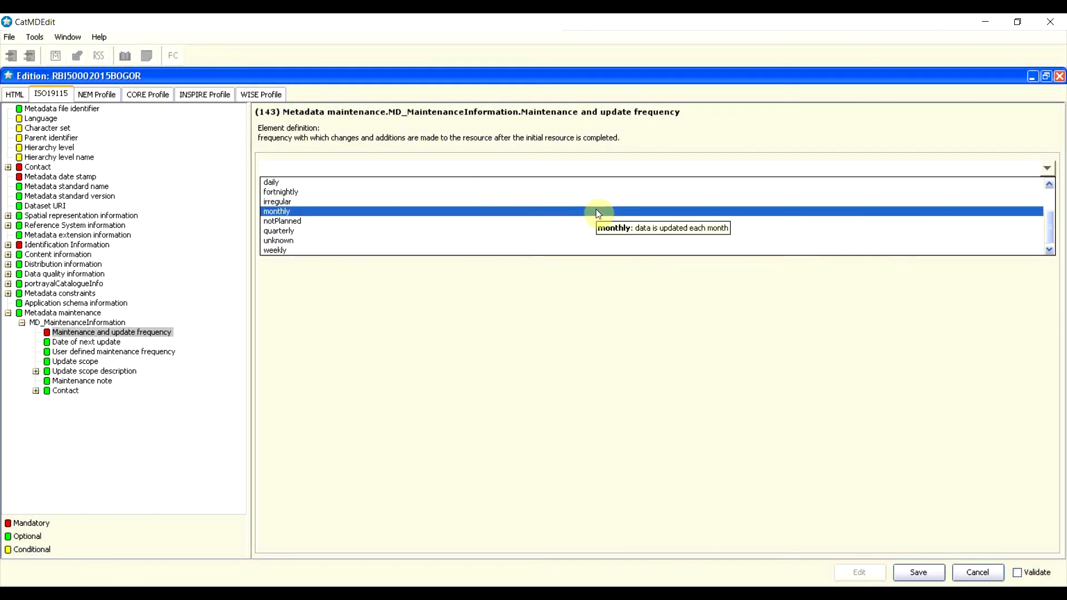
scroll(613, 251, "up", 3)
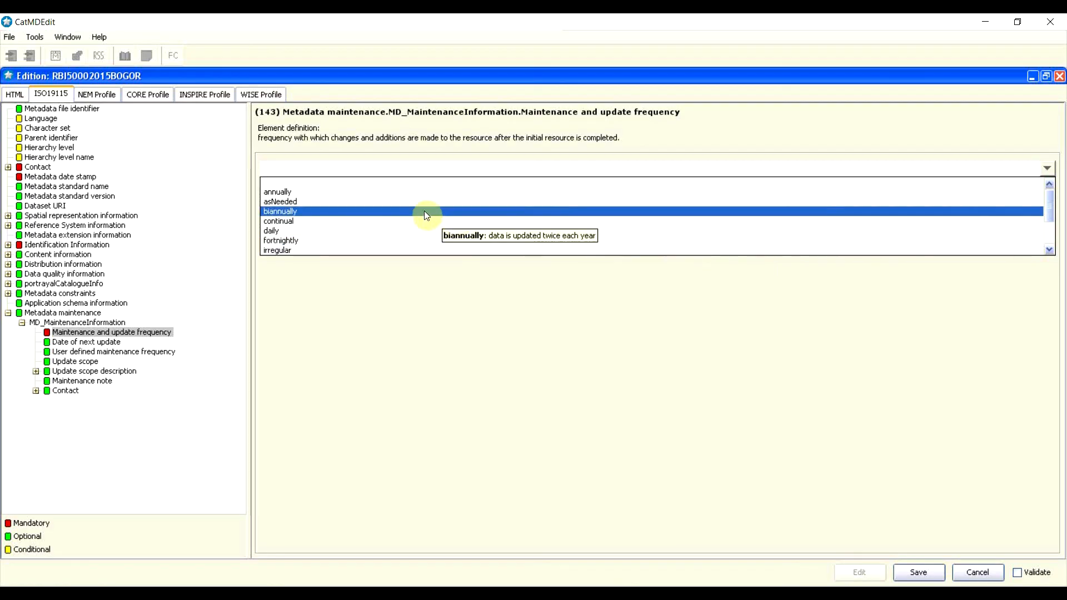
left_click(280, 194)
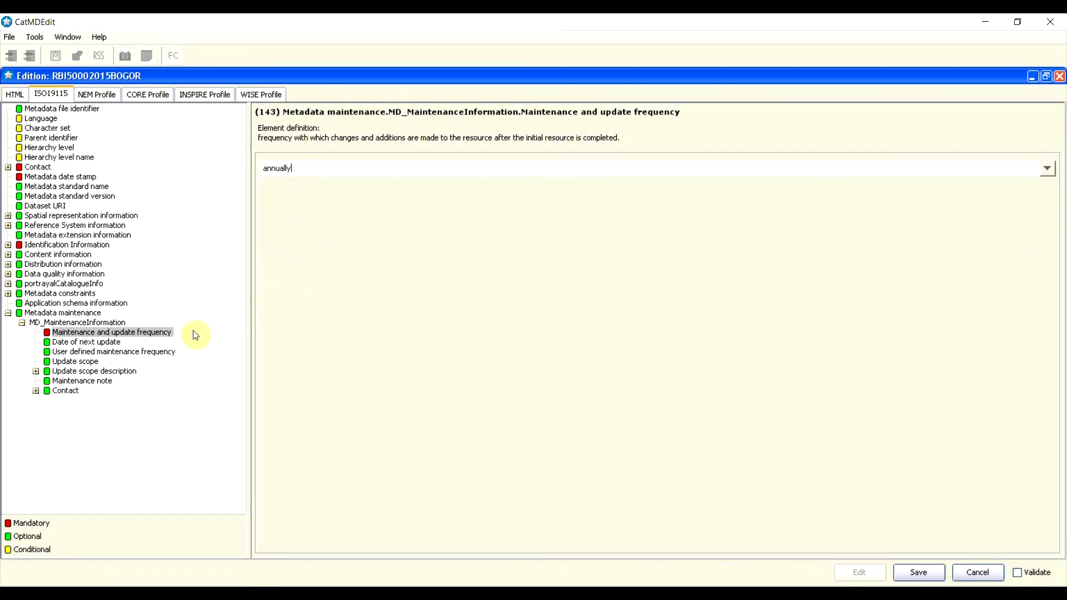
left_click(89, 341)
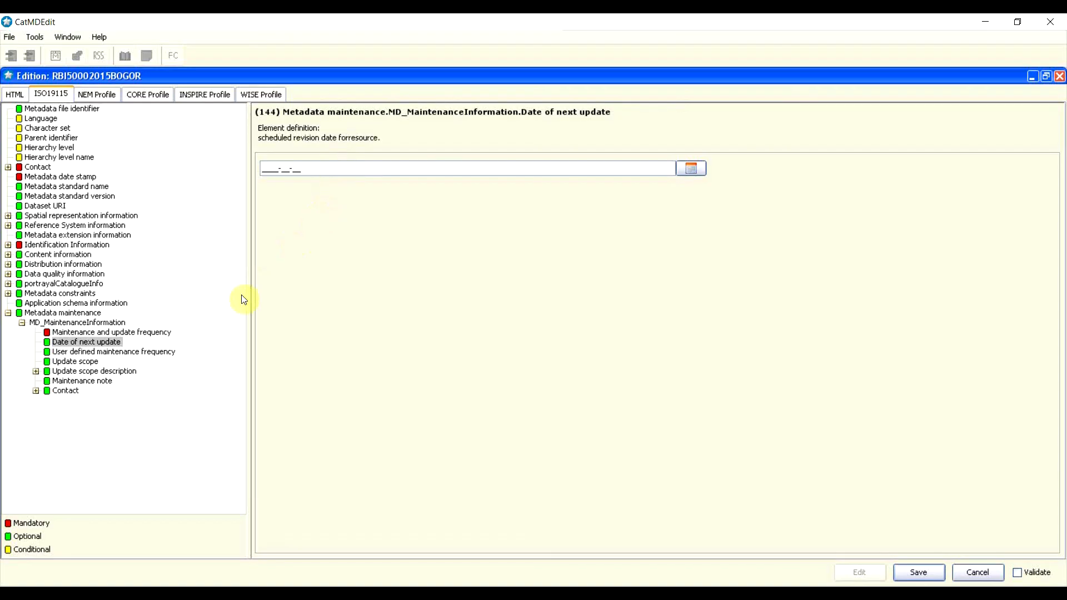
left_click(147, 352)
Step: Insert an Update scope row and set its value to 'dataset'
left_click(303, 289)
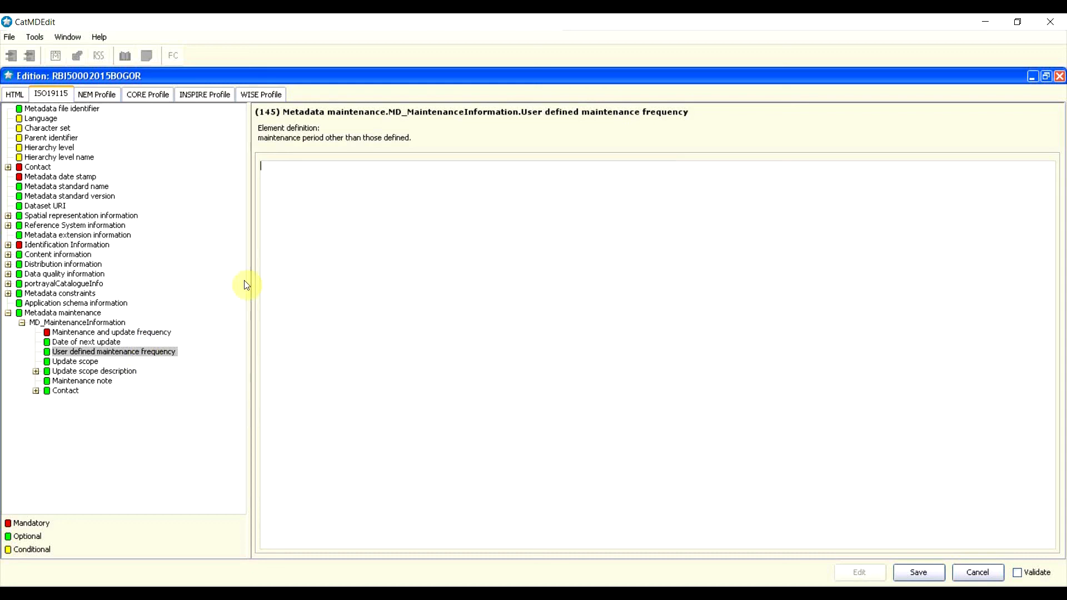
left_click(87, 364)
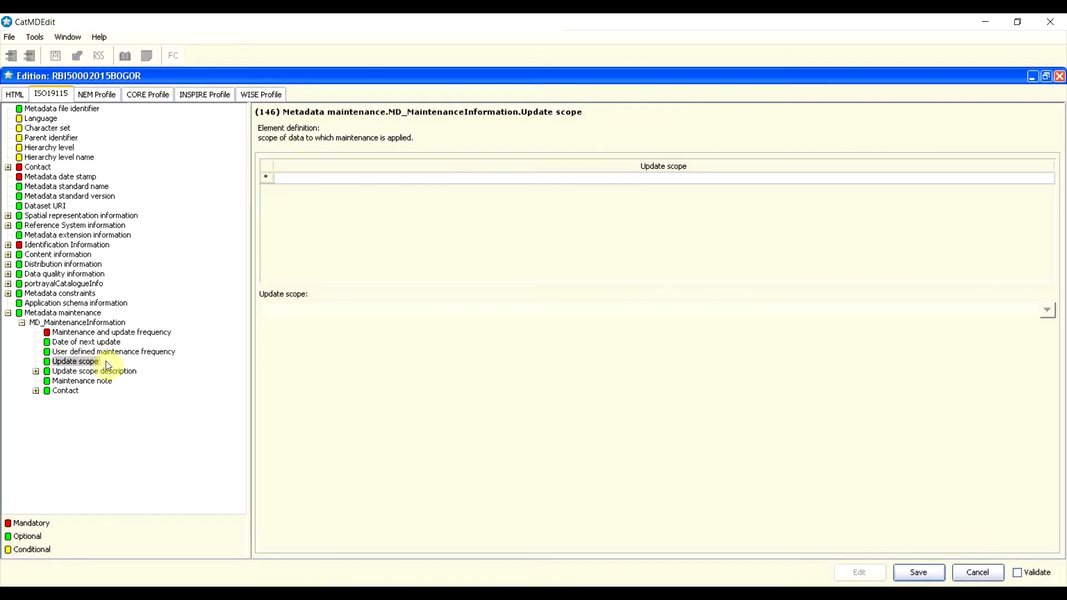
right_click(268, 180)
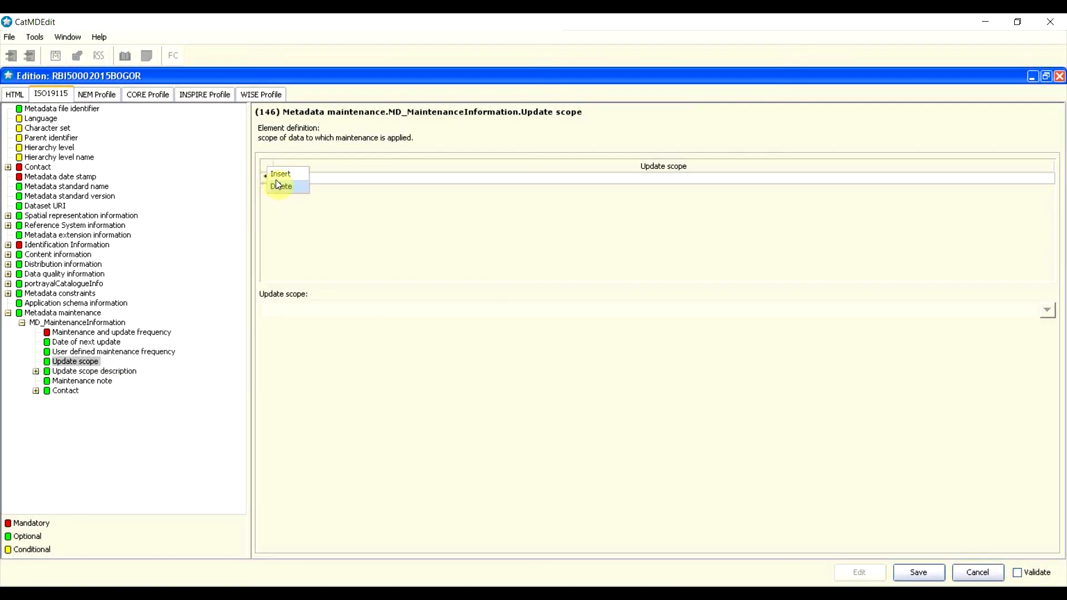
left_click(279, 174)
left_click(286, 179)
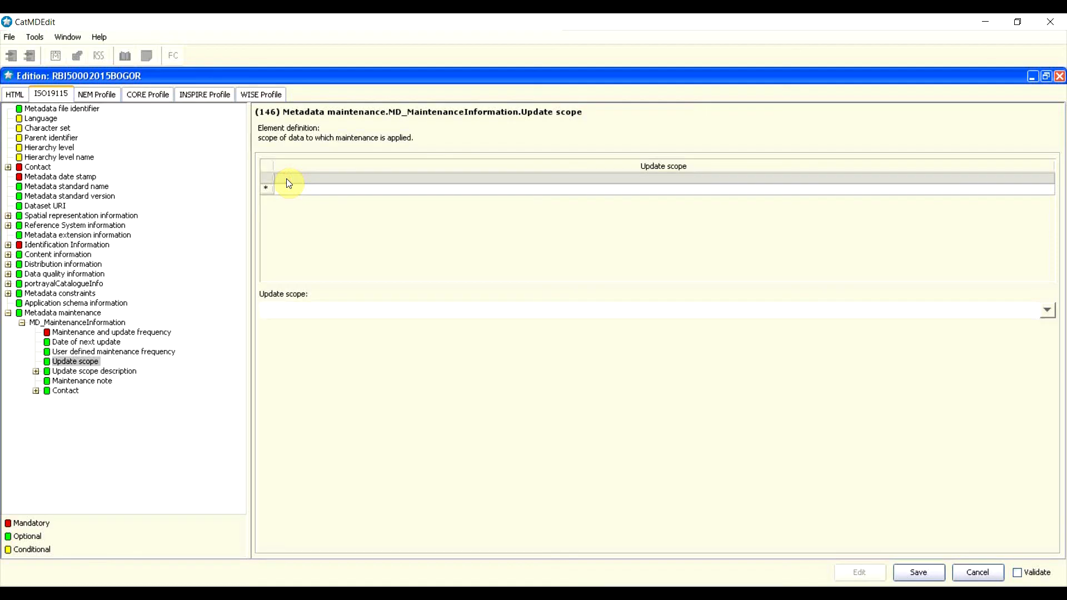
left_click(1044, 314)
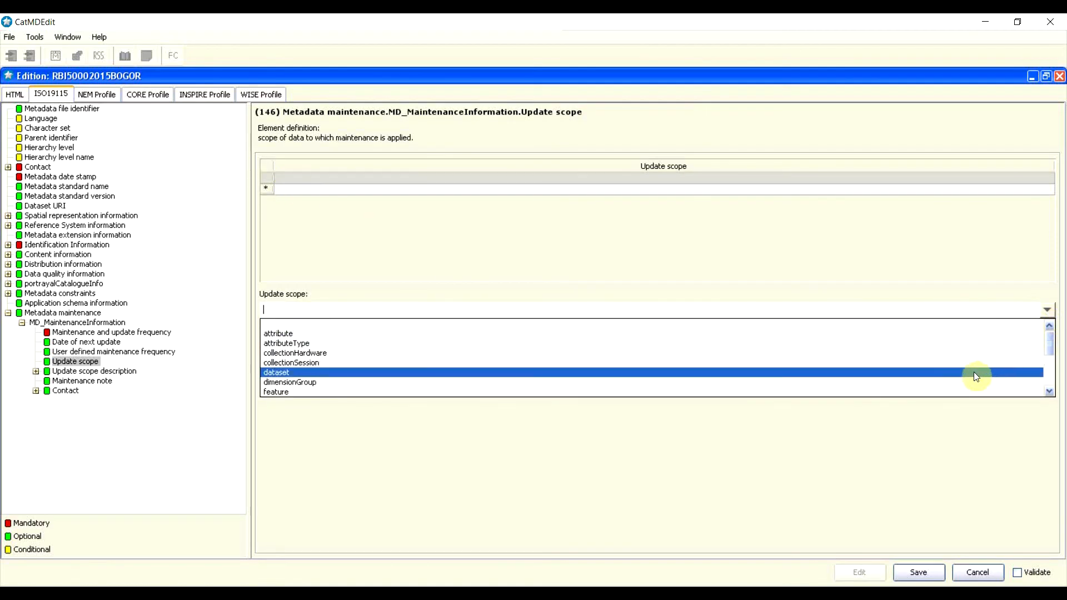
left_click(513, 373)
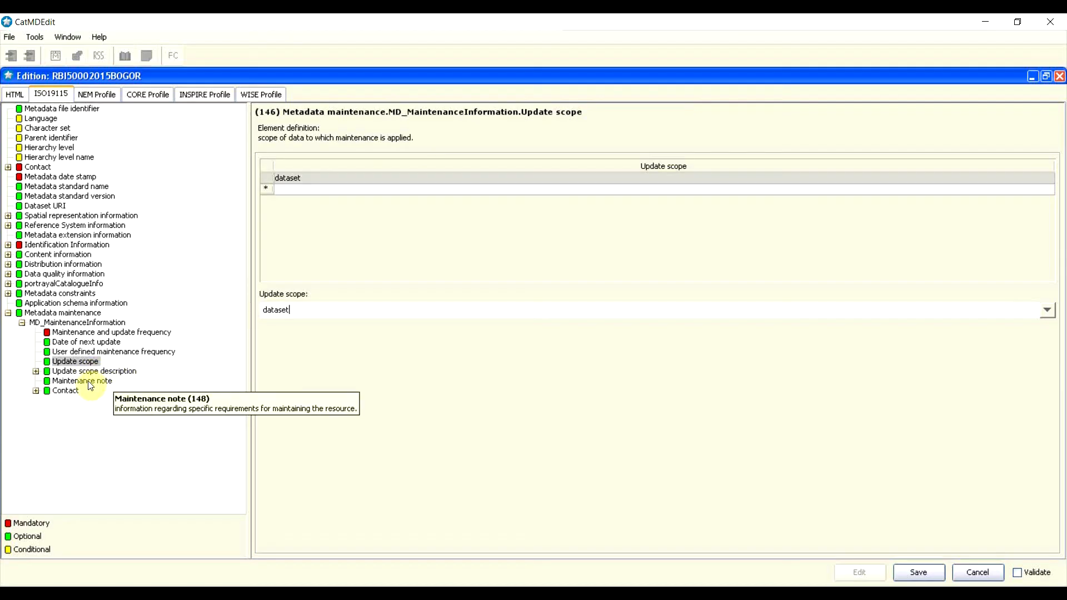
Step: Move past Maintenance note to the empty maintenance Contact element
left_click(89, 382)
left_click(376, 528)
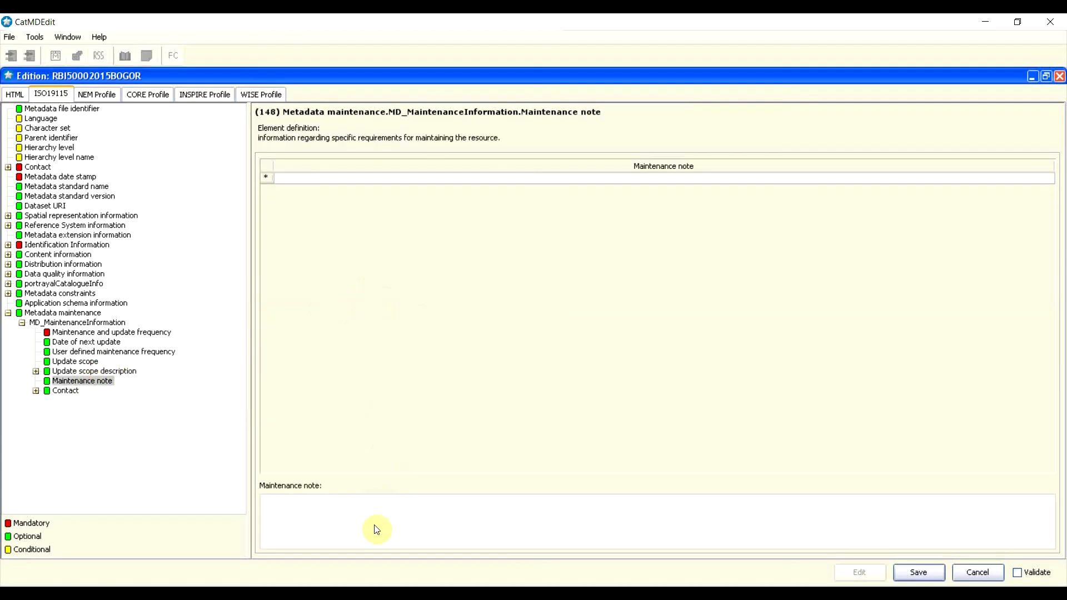
left_click(73, 395)
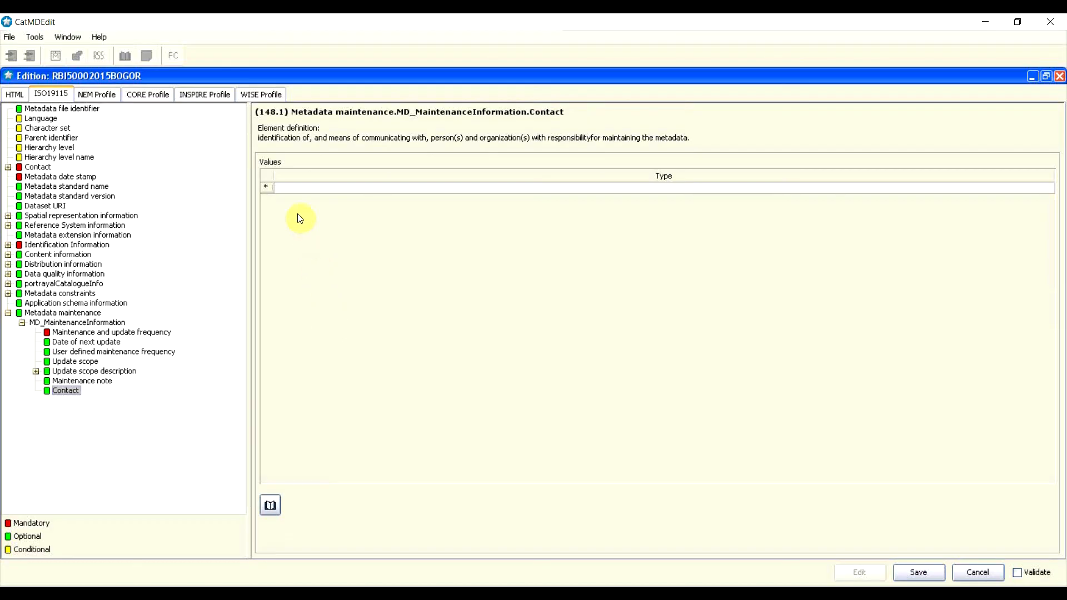
Step: Insert a CI_ResponsibleParty contact and enter the person's individual name
right_click(270, 189)
left_click(282, 180)
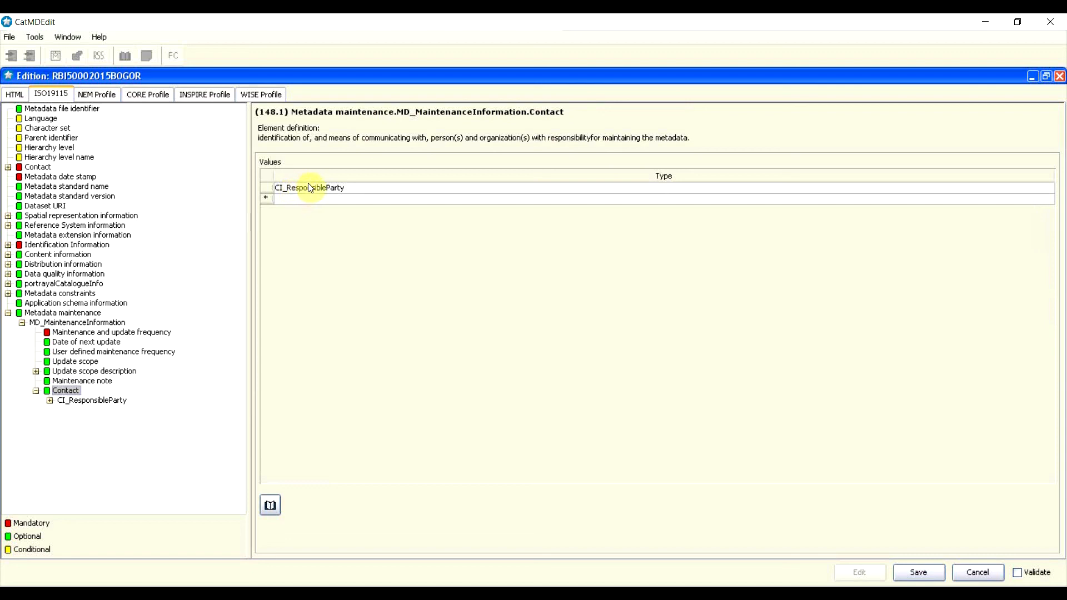
double_click(314, 190)
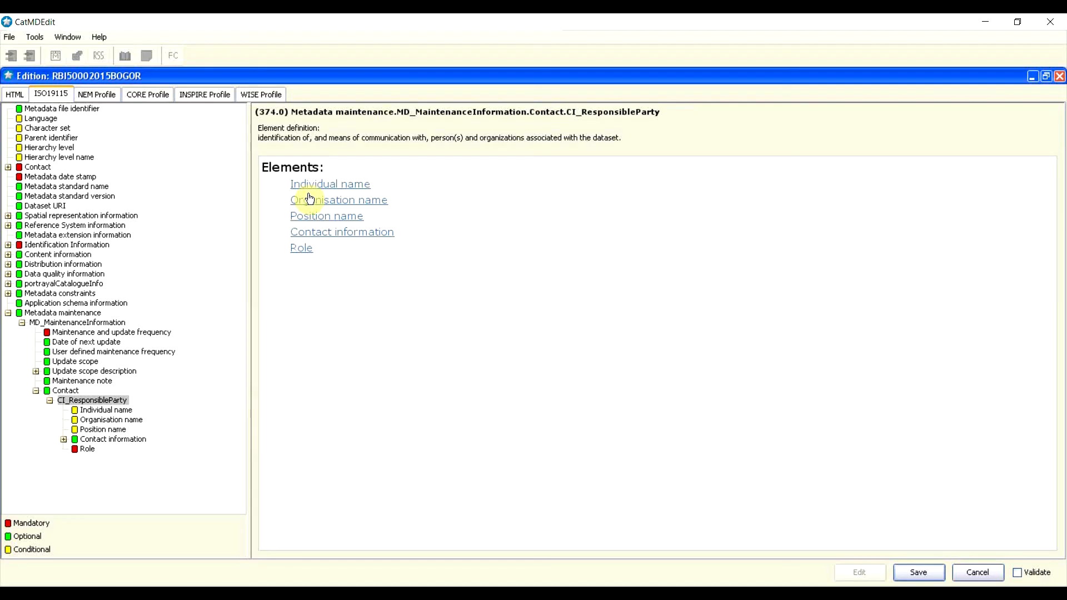
left_click(347, 184)
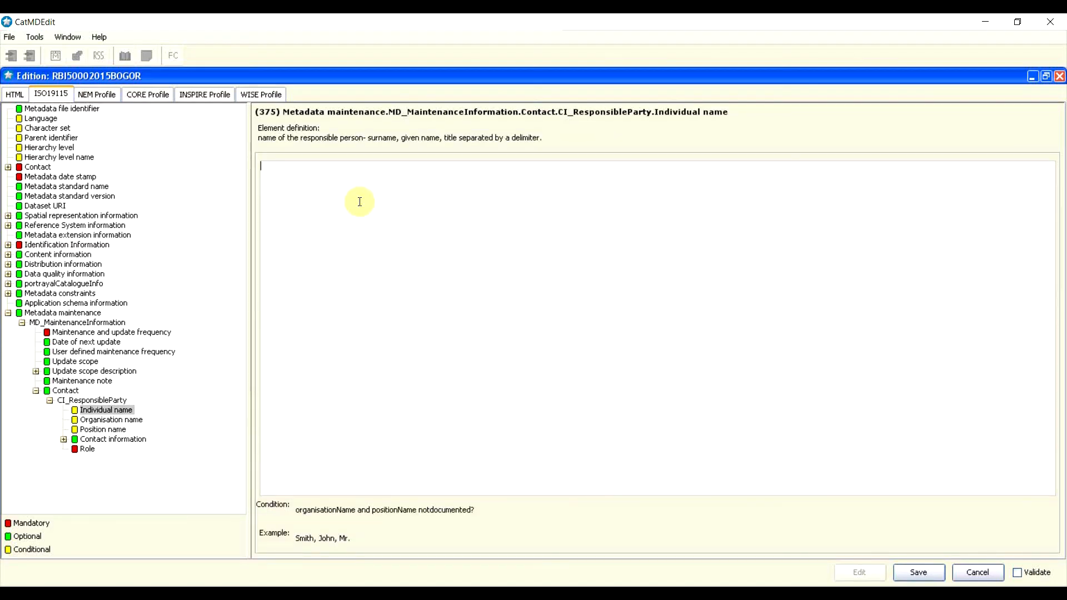
key("BackSpace")
Step: Set Organisation name to PPIG and Position name to 'Kepala Pusat PPIG'
left_click(124, 420)
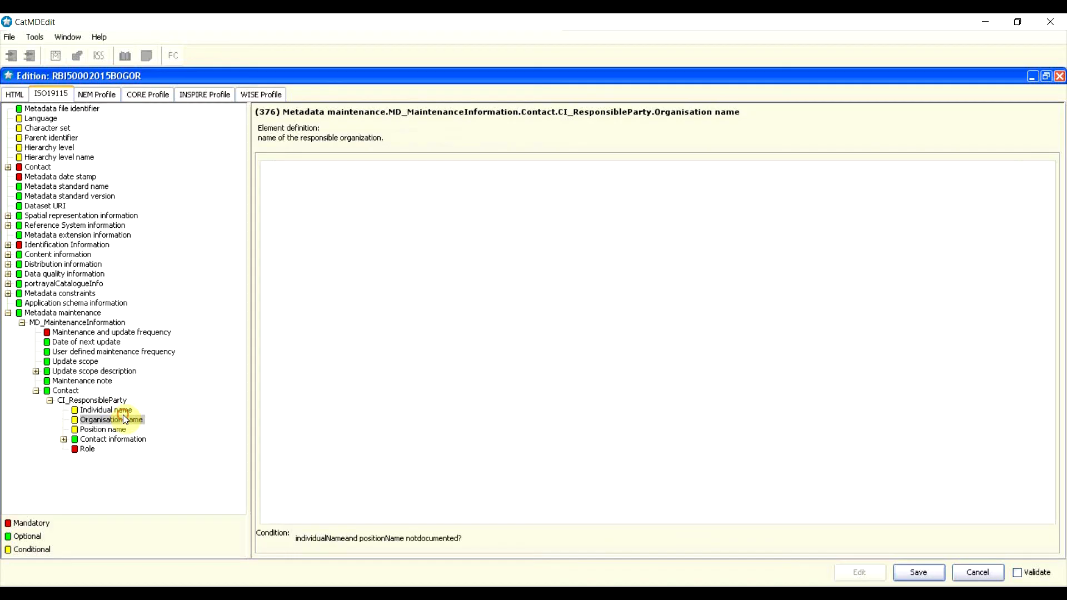
left_click(411, 278)
type("PPIG")
left_click(106, 429)
left_click(493, 261)
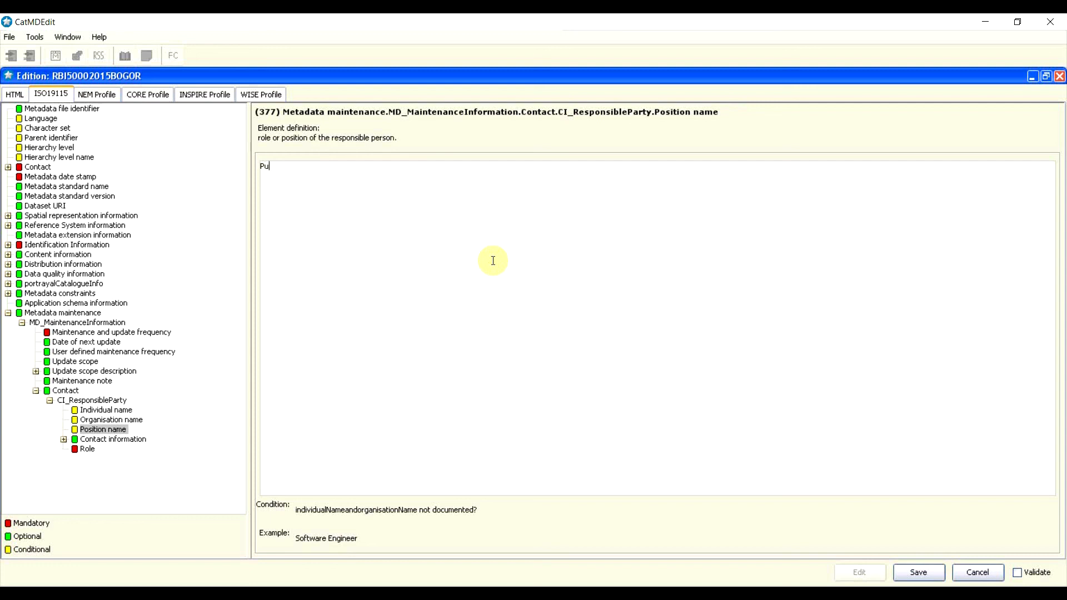
type("Pu")
key("BackSpace")
key("BackSpace")
type("Kepala Pusat PPIG")
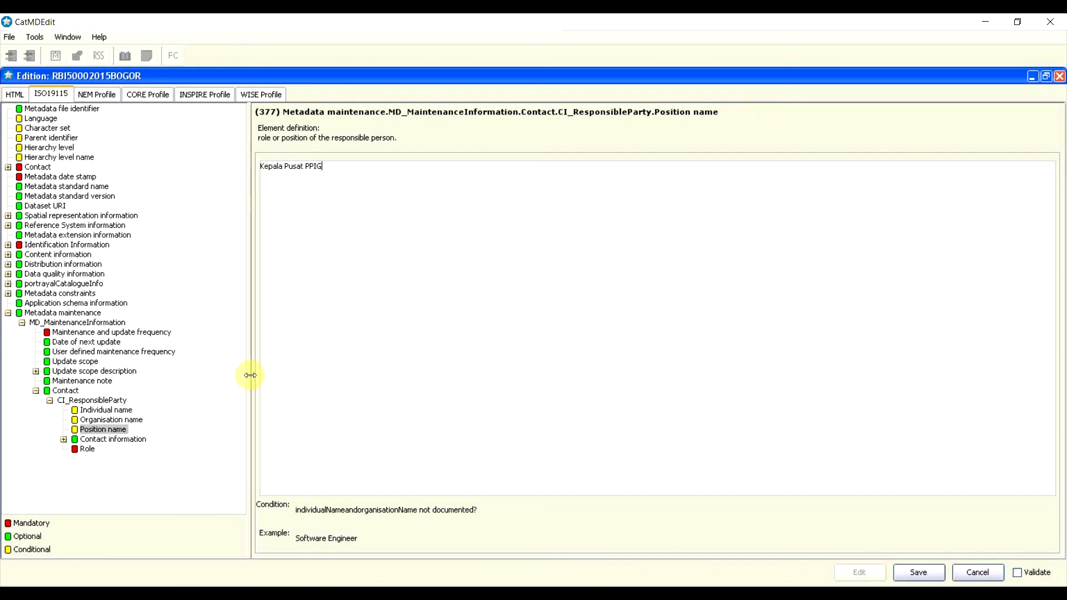
Step: Set the contact's Role to custodian
left_click(84, 449)
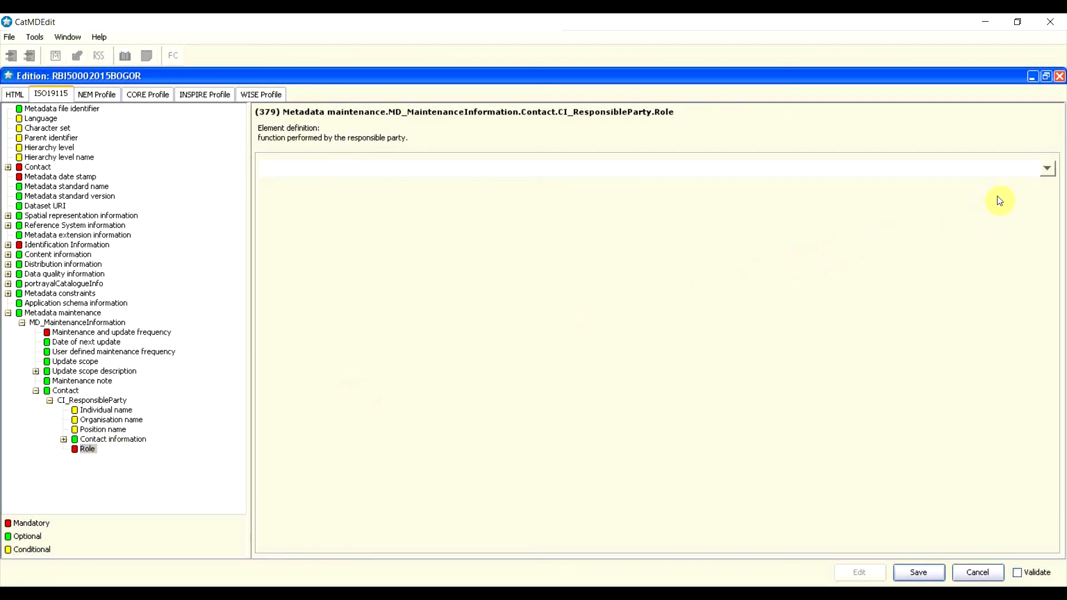
left_click(1047, 168)
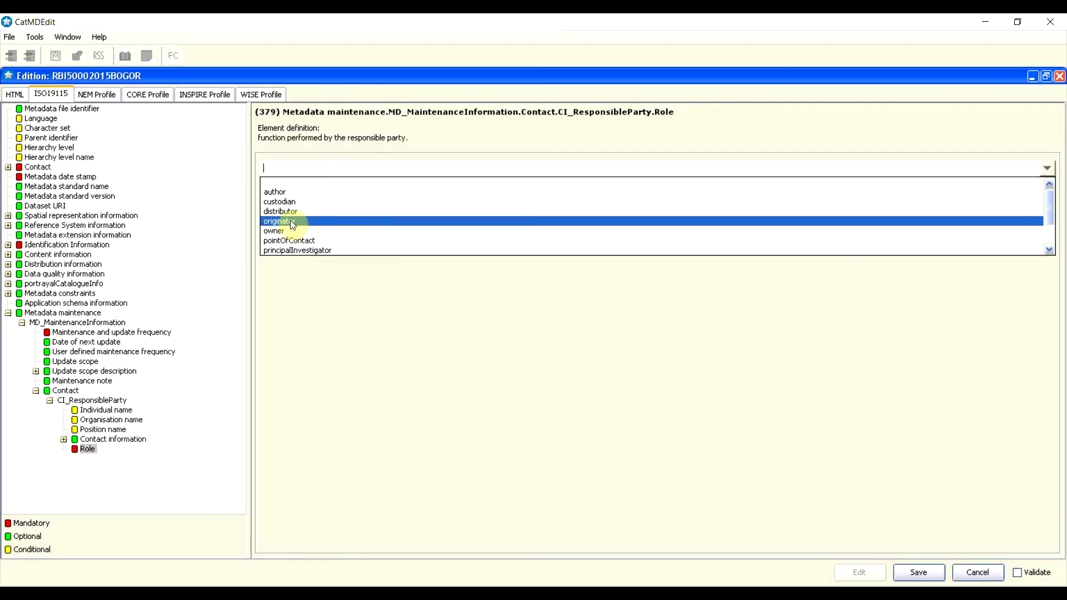
left_click(281, 202)
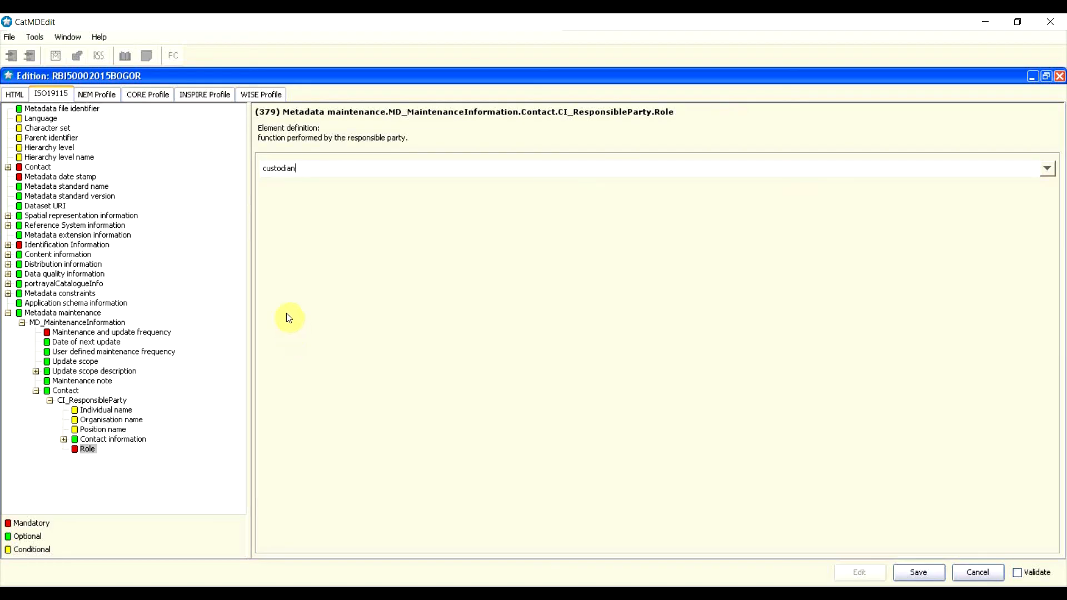
left_click(1048, 168)
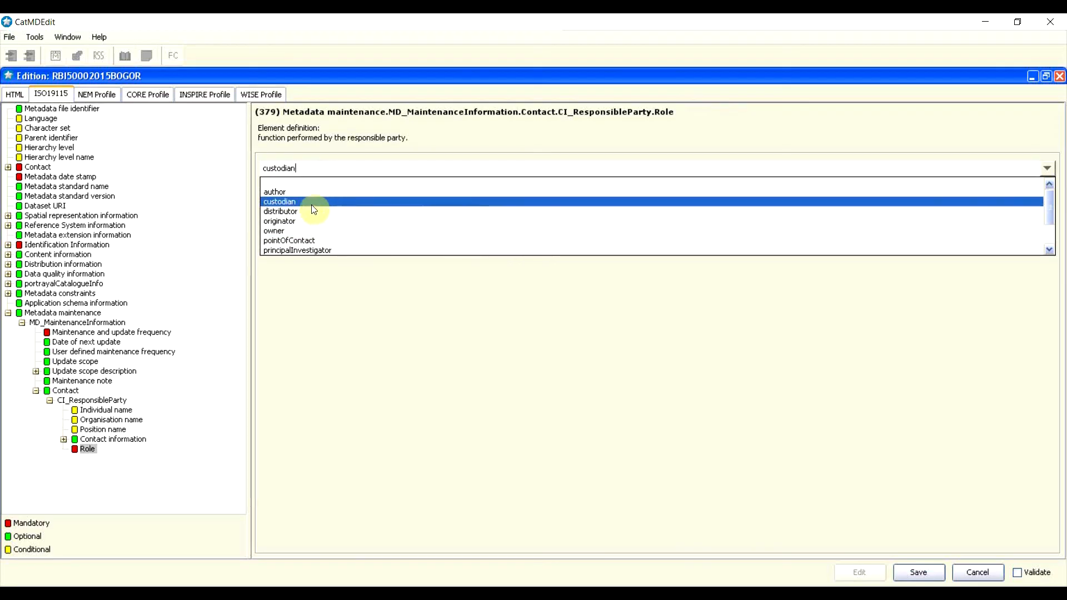
Step: Expand Contact information to CI_Telephone and add a voice phone number row
left_click(289, 202)
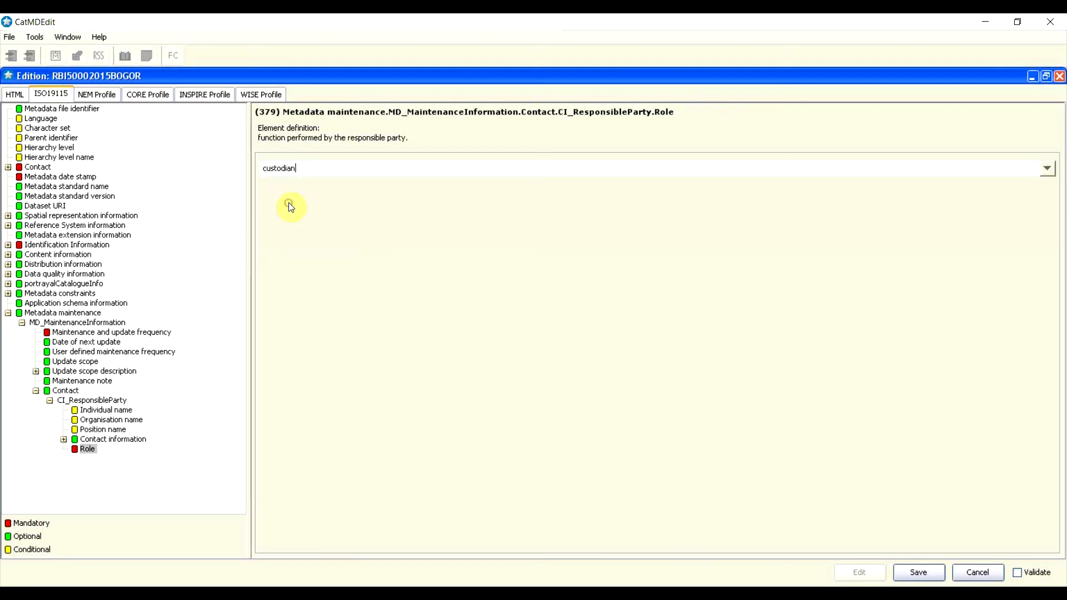
double_click(84, 439)
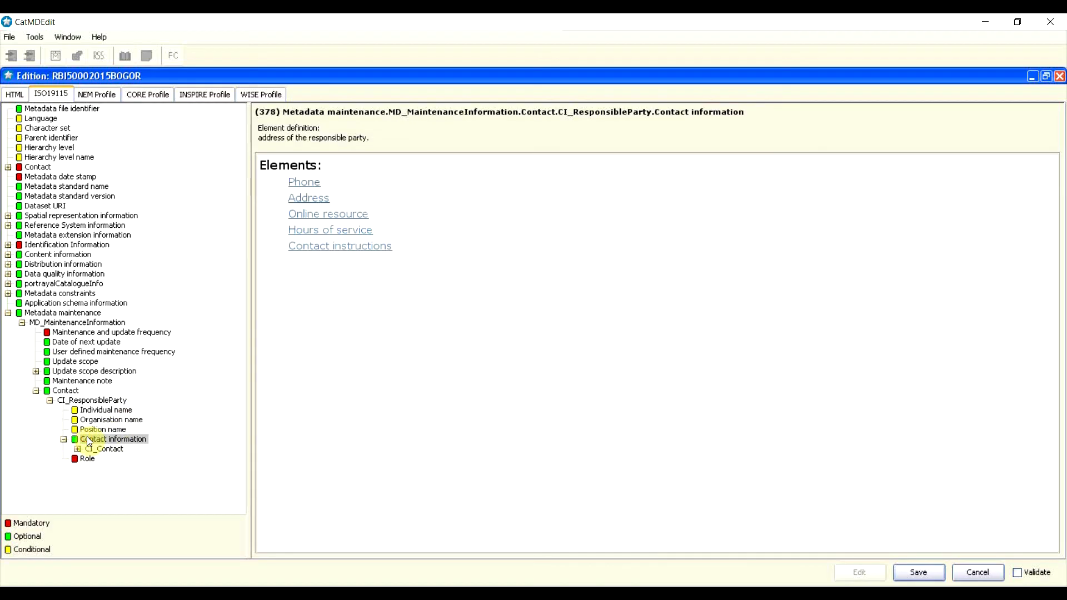
double_click(89, 450)
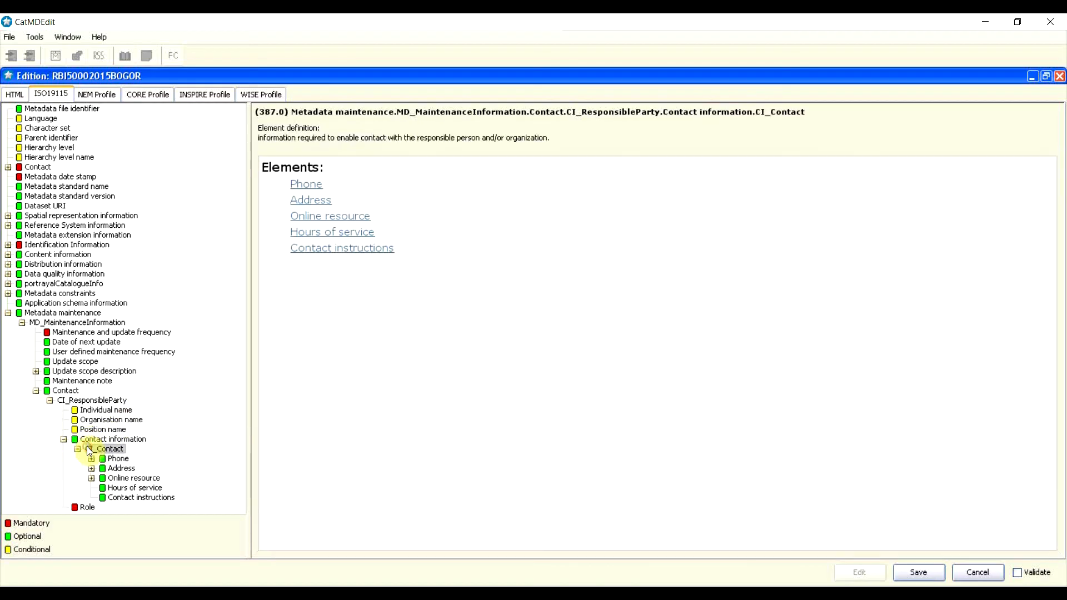
double_click(117, 462)
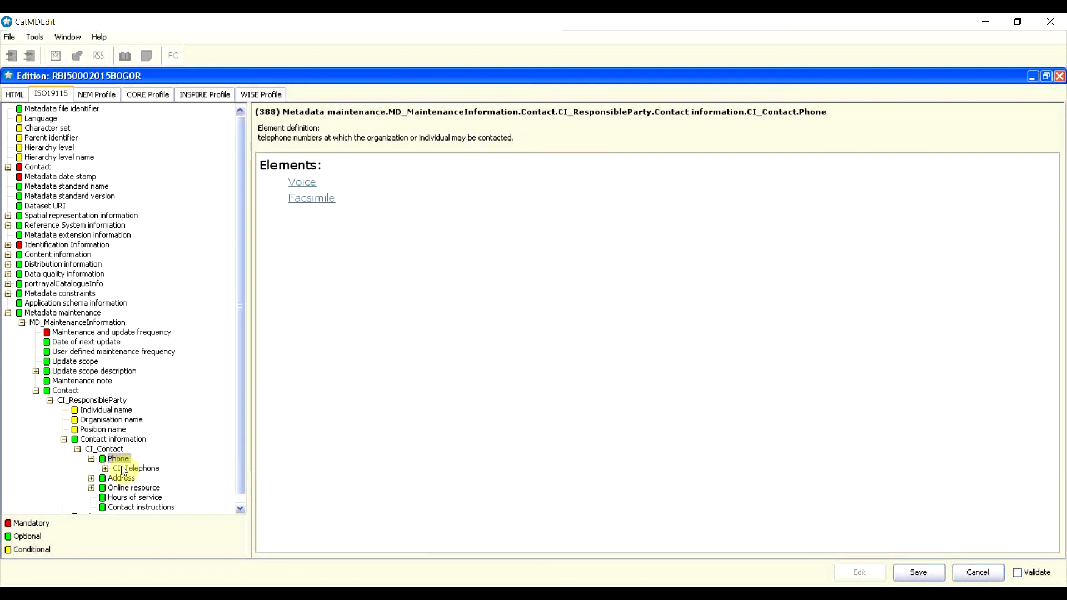
double_click(125, 468)
left_click(137, 481)
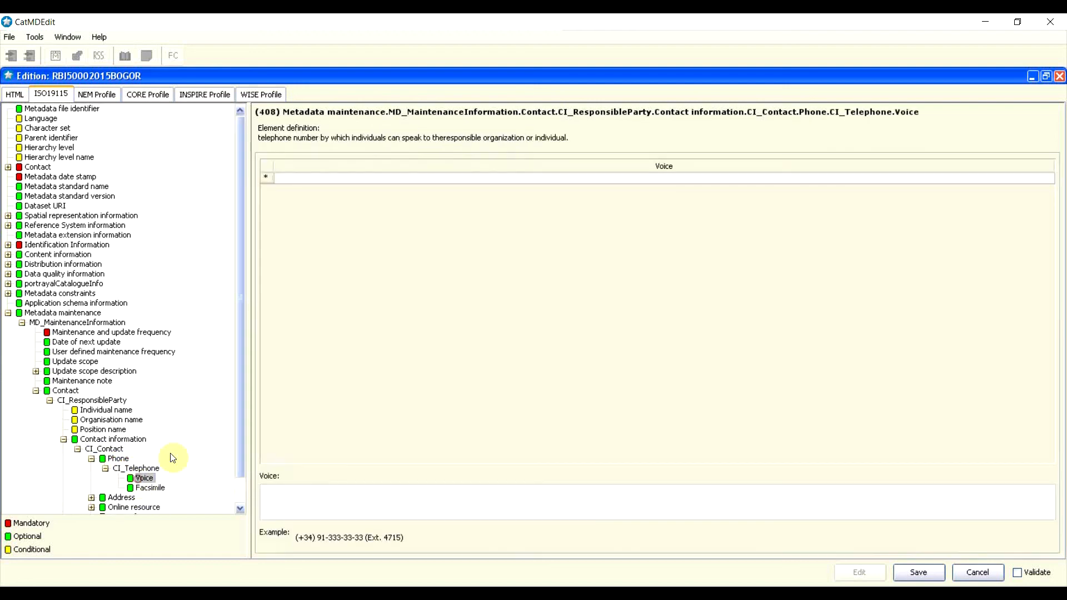
left_click(322, 179)
left_click(278, 181)
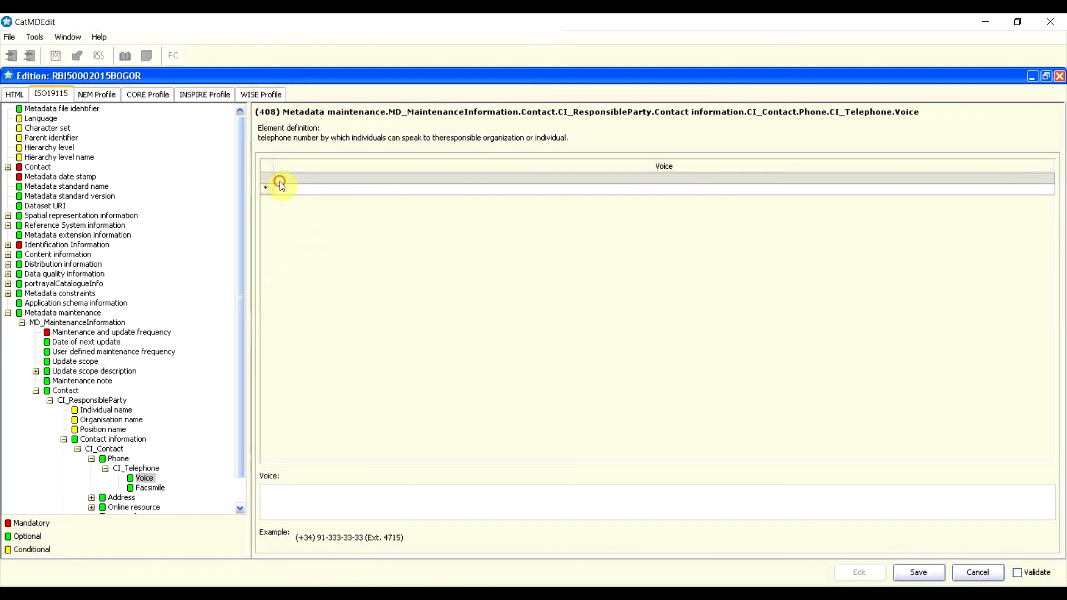
left_click(347, 514)
type("021")
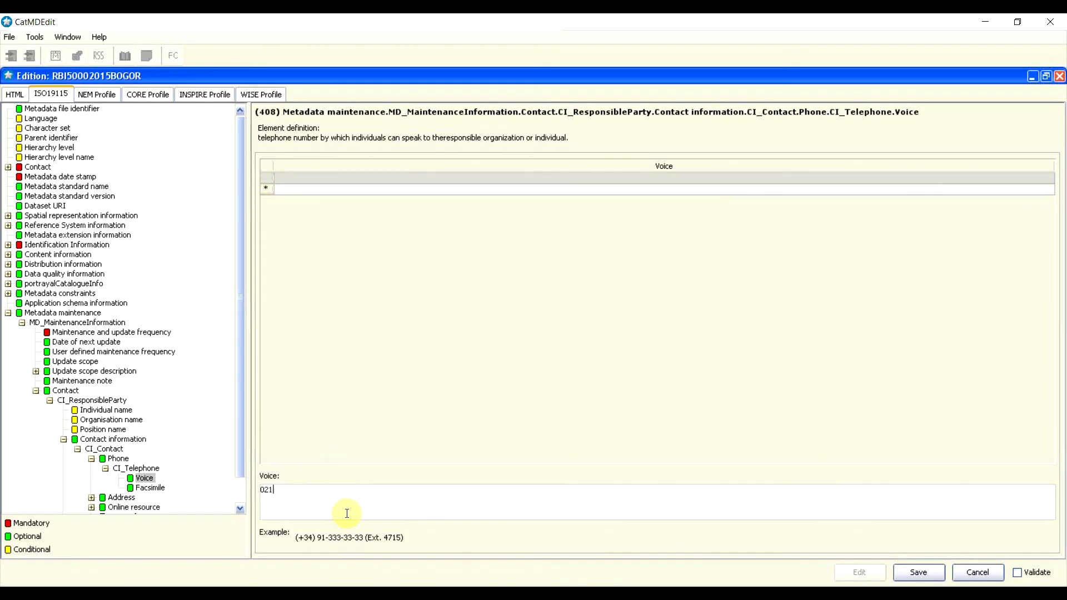
Step: Insert a Facsimile row and enter the fax number
left_click(154, 490)
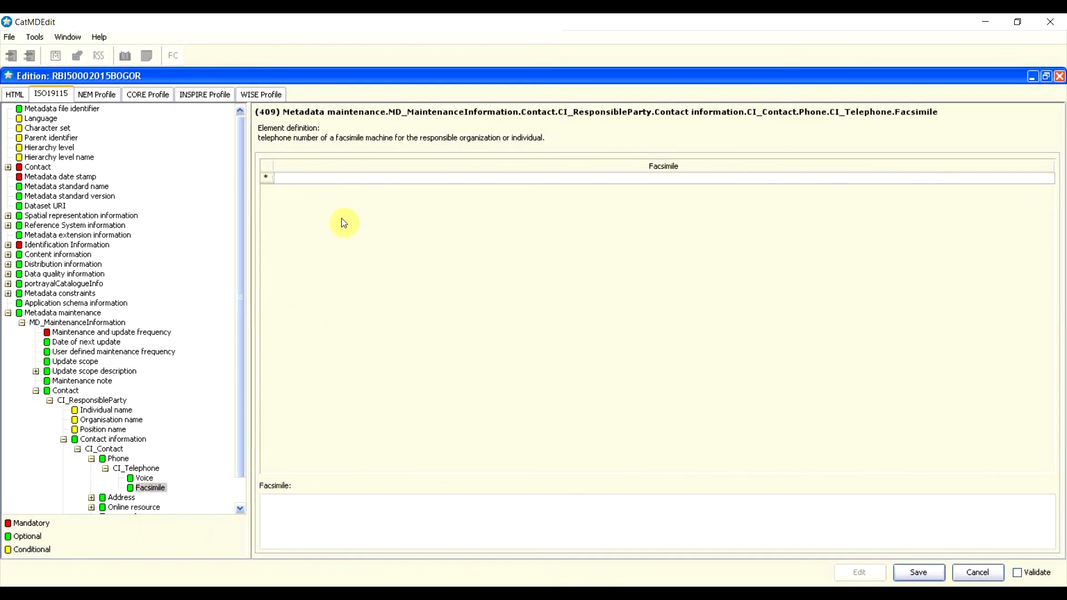
right_click(269, 178)
left_click(285, 177)
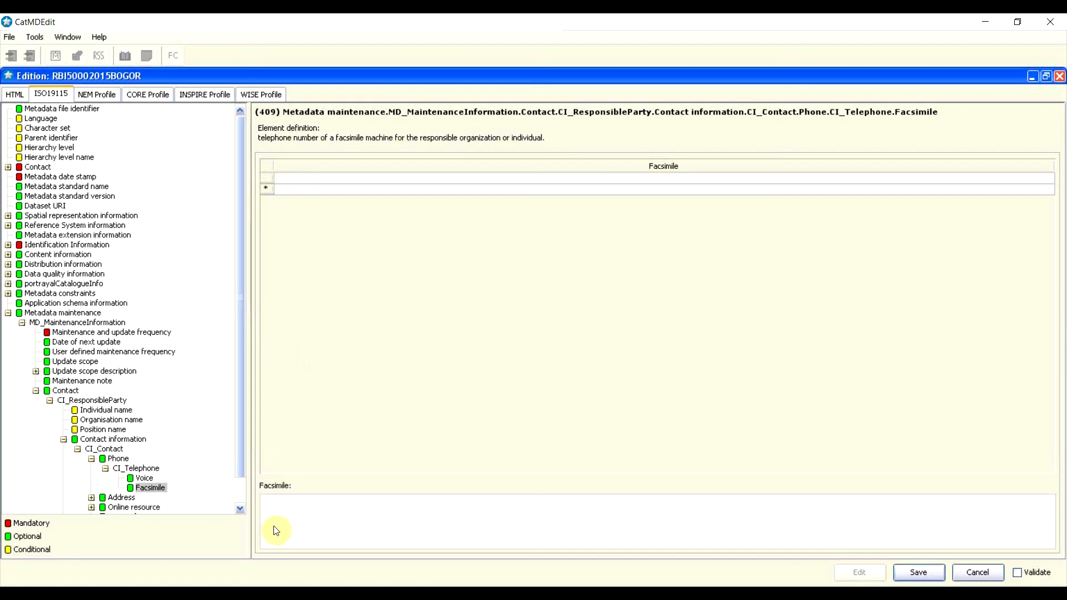
left_click(333, 178)
left_click(328, 515)
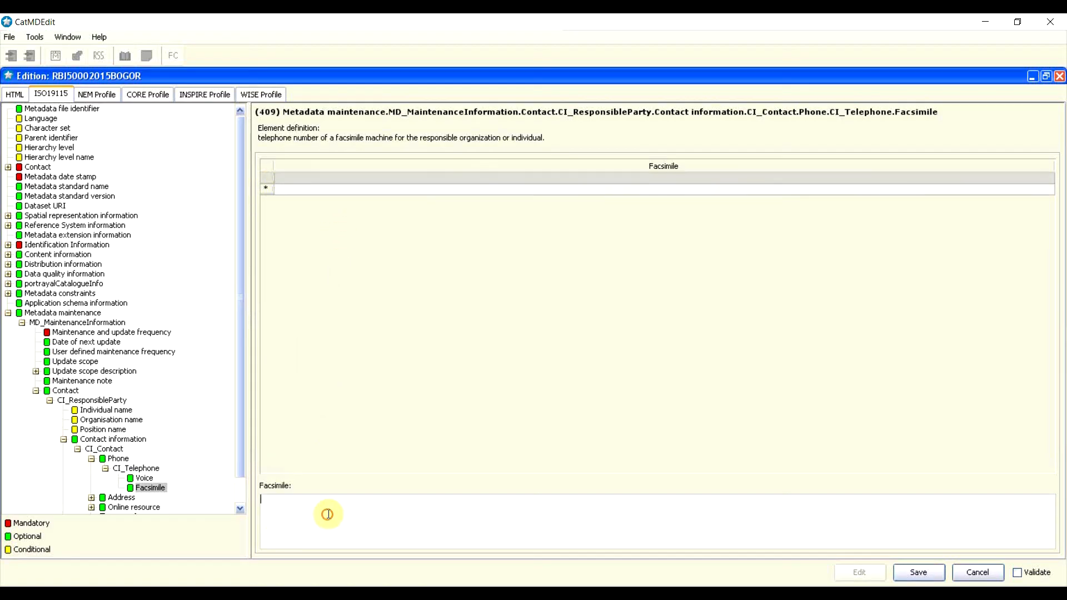
type("021")
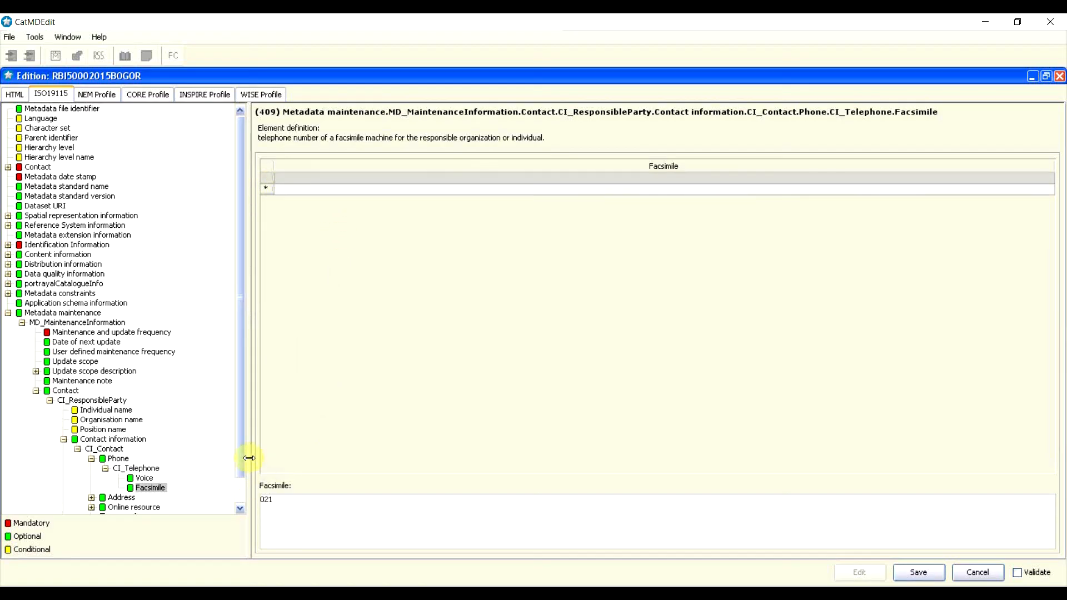
left_click_drag(241, 418, 243, 466)
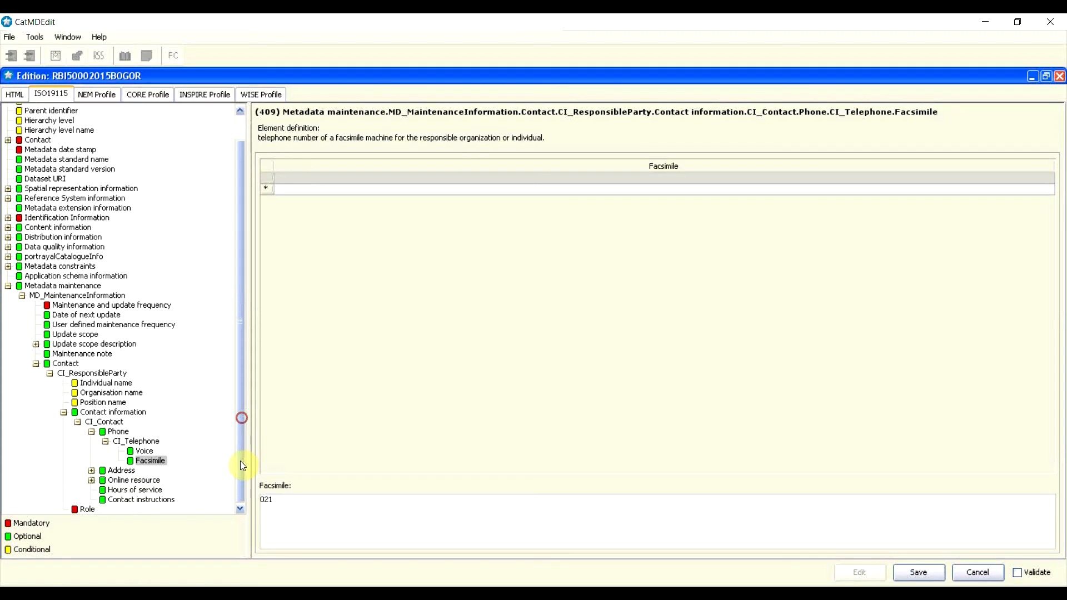
left_click(123, 471)
Step: Open CI_Address and add a Delivery point row with the street address
left_click(128, 470)
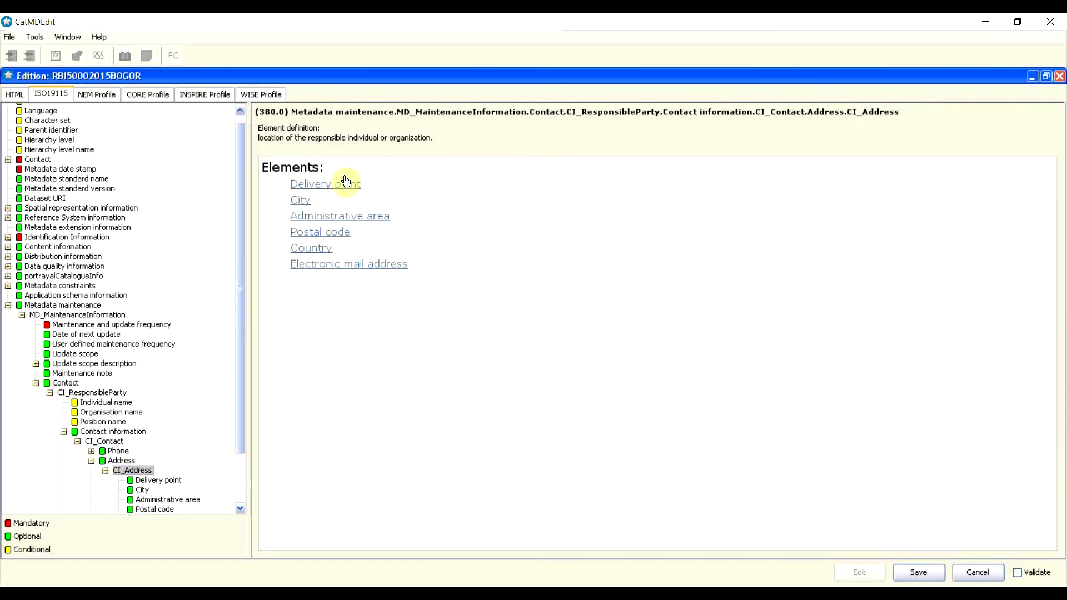
scroll(134, 462, "down", 2)
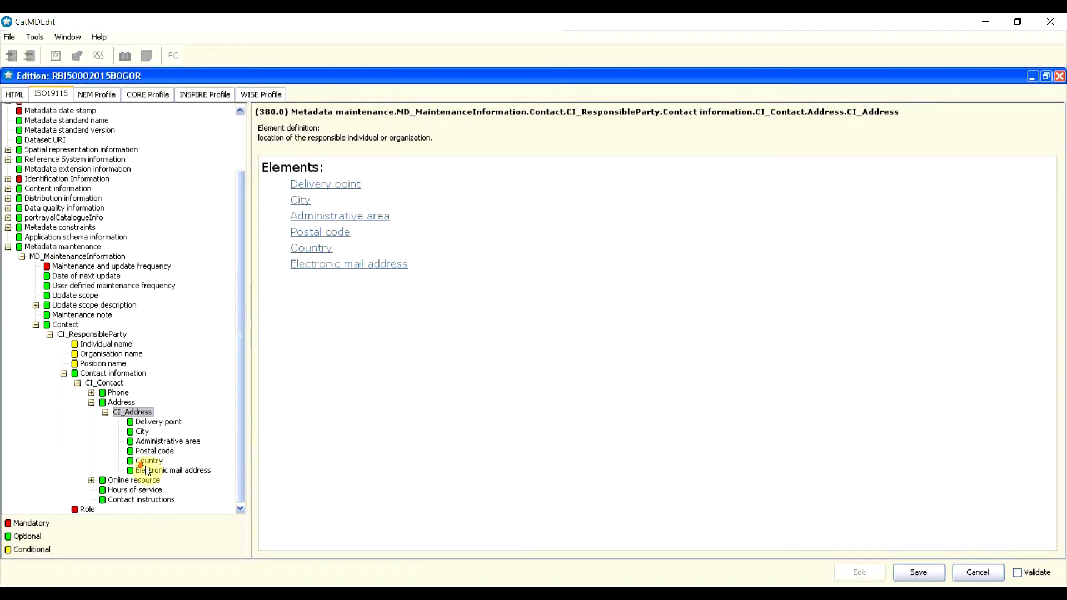
left_click(152, 422)
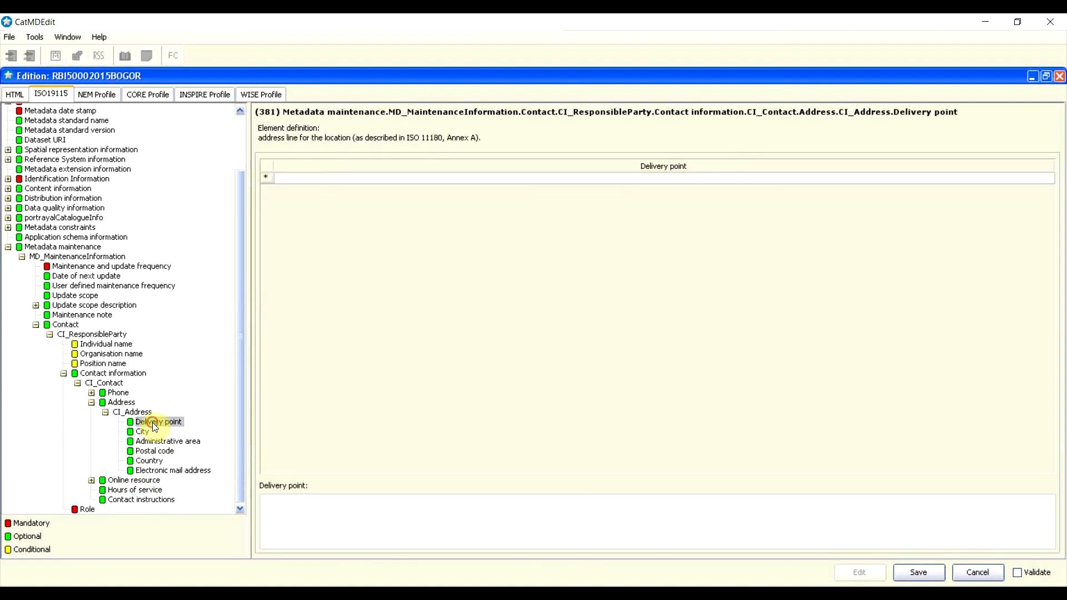
right_click(279, 176)
left_click(281, 172)
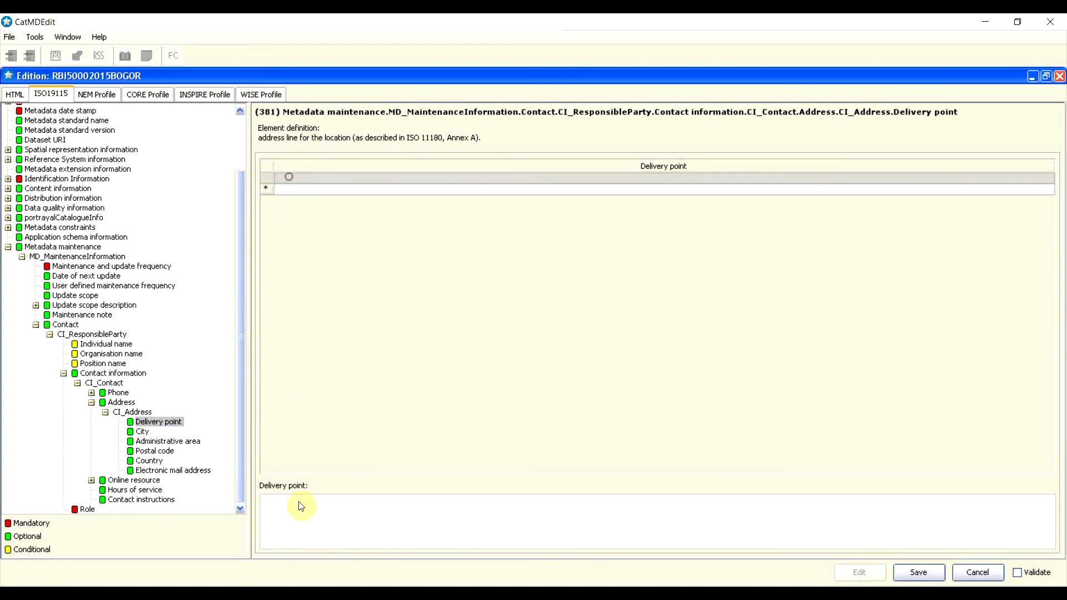
left_click(333, 525)
type("Jala")
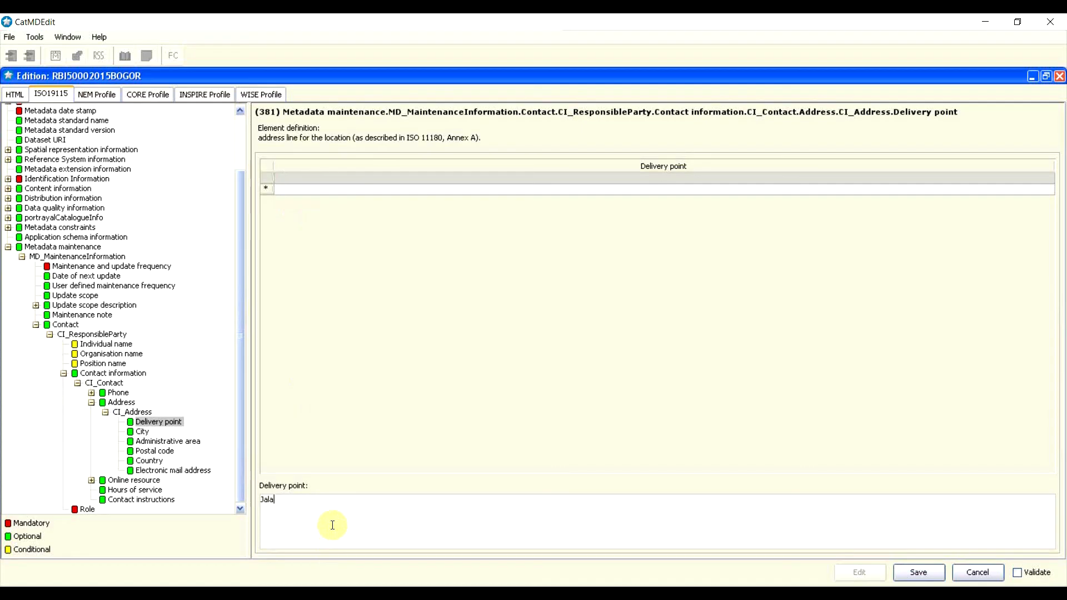
type("n Raya Bogor Km 4")
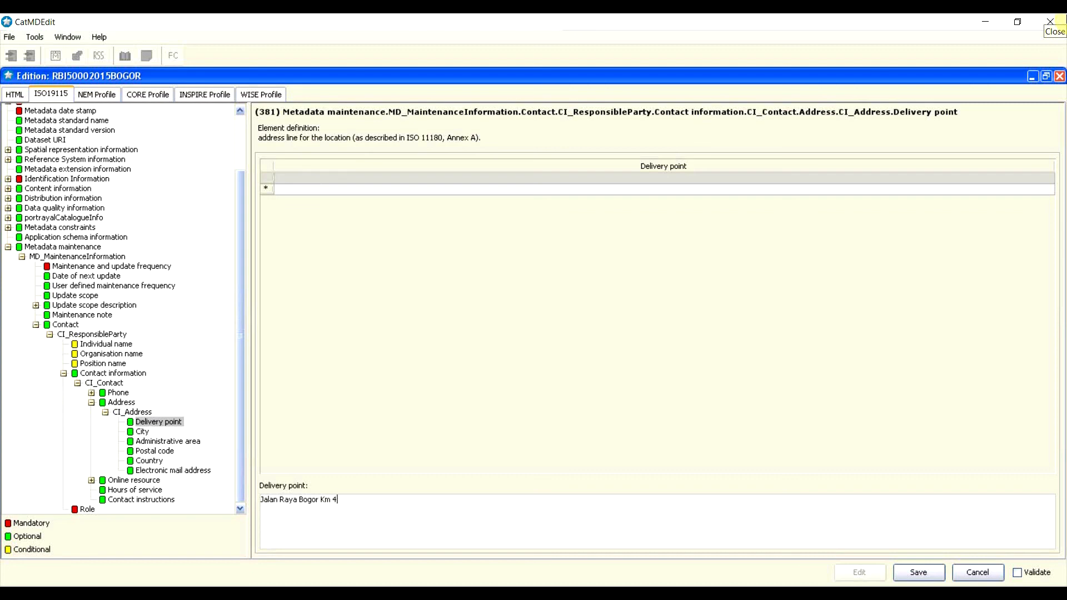
type("6")
Step: Fill City Kab Bogor, Administrative area Jawa Barat, the postal code, and Country Indonesia
left_click(137, 432)
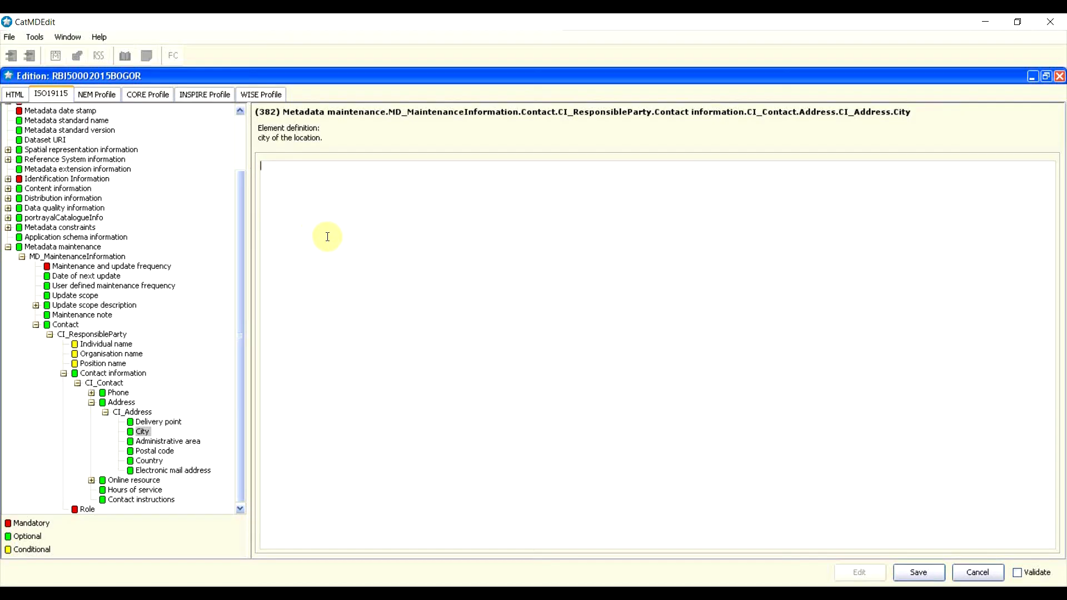
type("Kab Bogor")
left_click(172, 441)
left_click(355, 317)
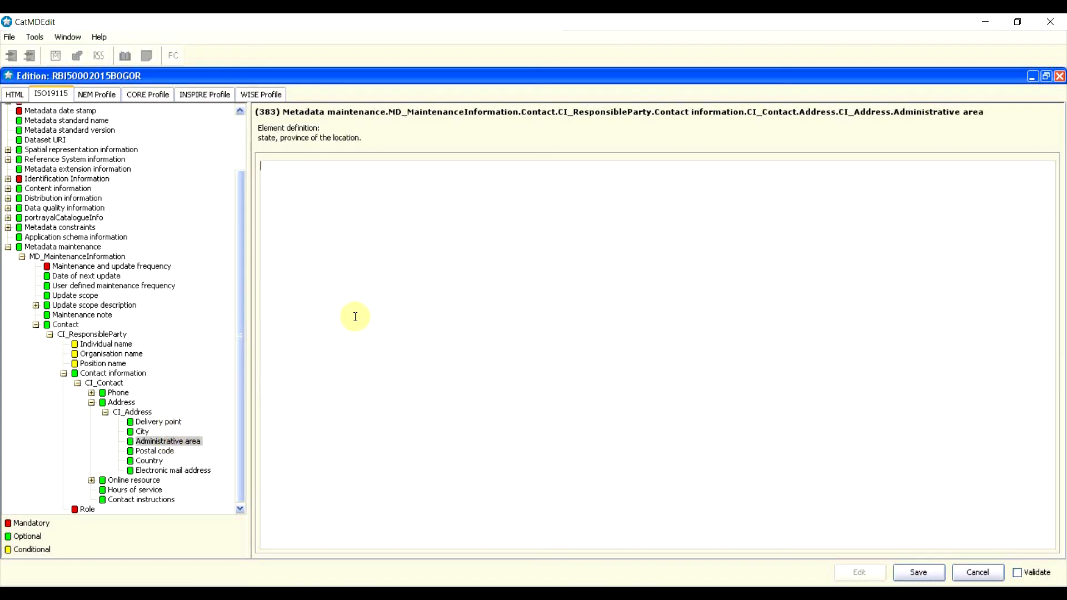
type("Jawa Barat")
left_click(155, 451)
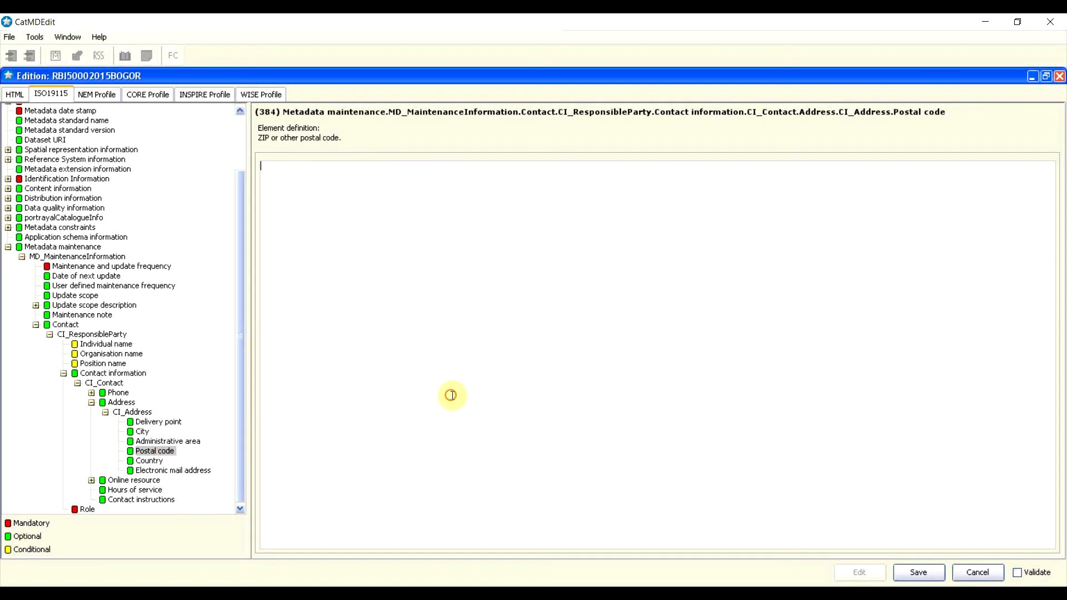
type("16151")
left_click(153, 462)
left_click(317, 397)
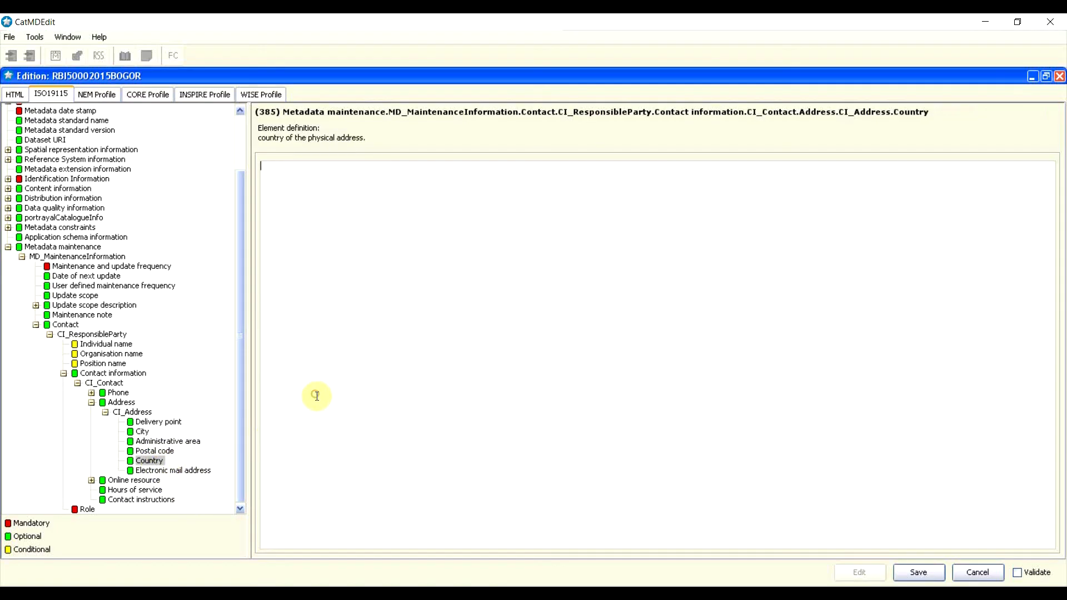
type("Indonesia")
Step: Add an Electronic mail address row with the contact's e-mail
left_click(167, 470)
left_click(271, 174)
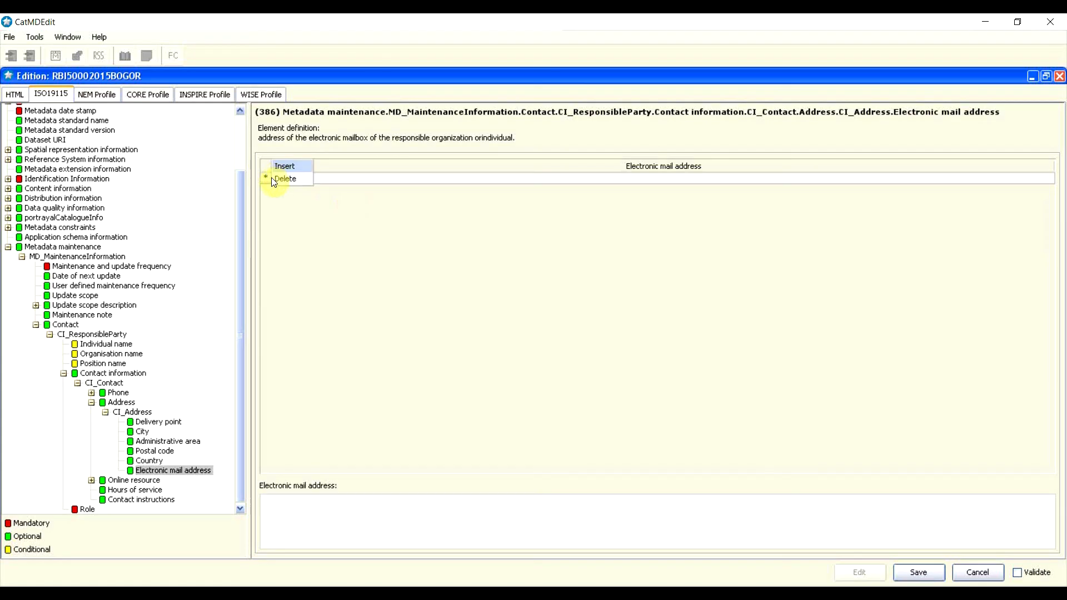
left_click(302, 177)
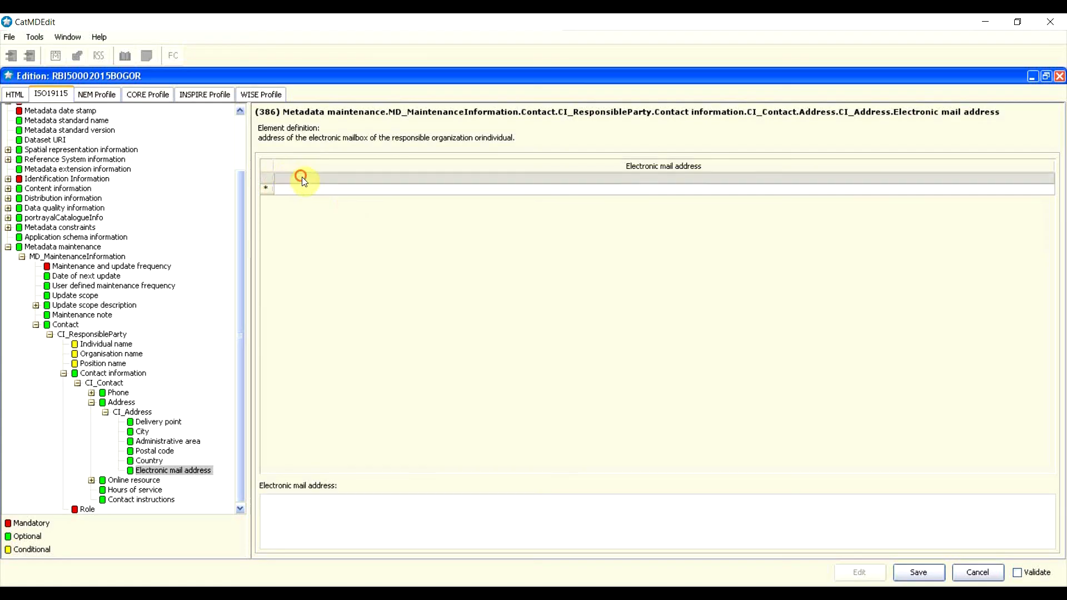
left_click(358, 532)
left_click(96, 405)
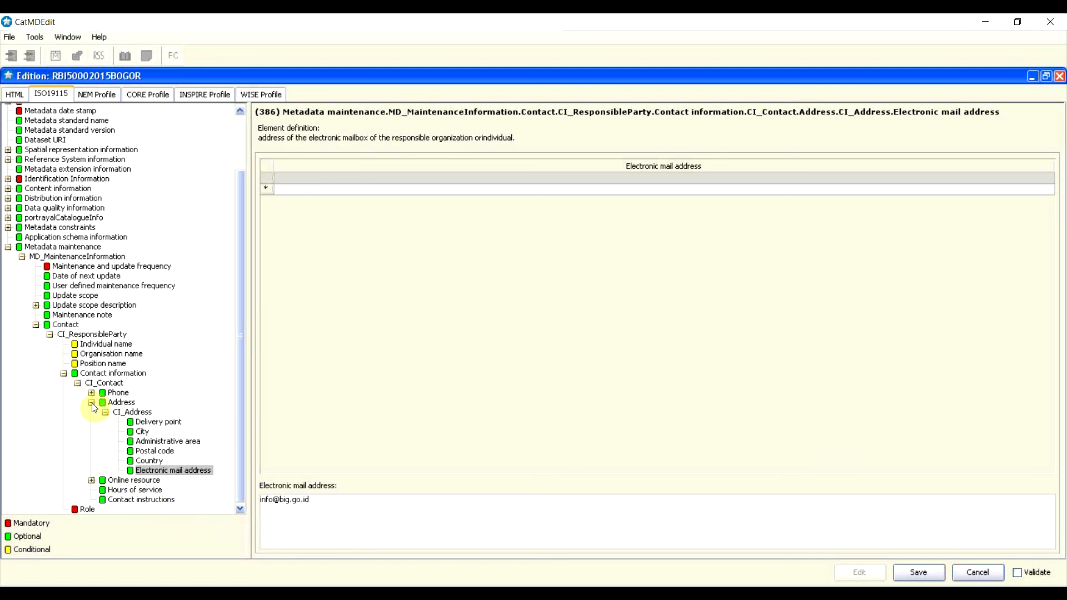
Step: Enter hours of service 08.00 and contact instructions 'Hubungi Saat Jam Kerja'
left_click(104, 481)
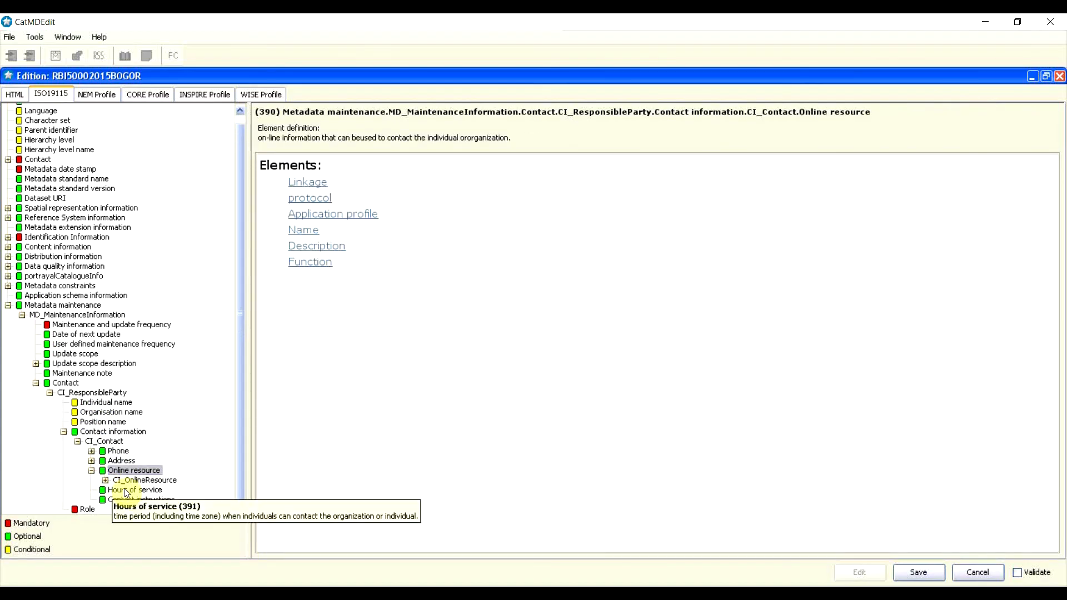
left_click(133, 491)
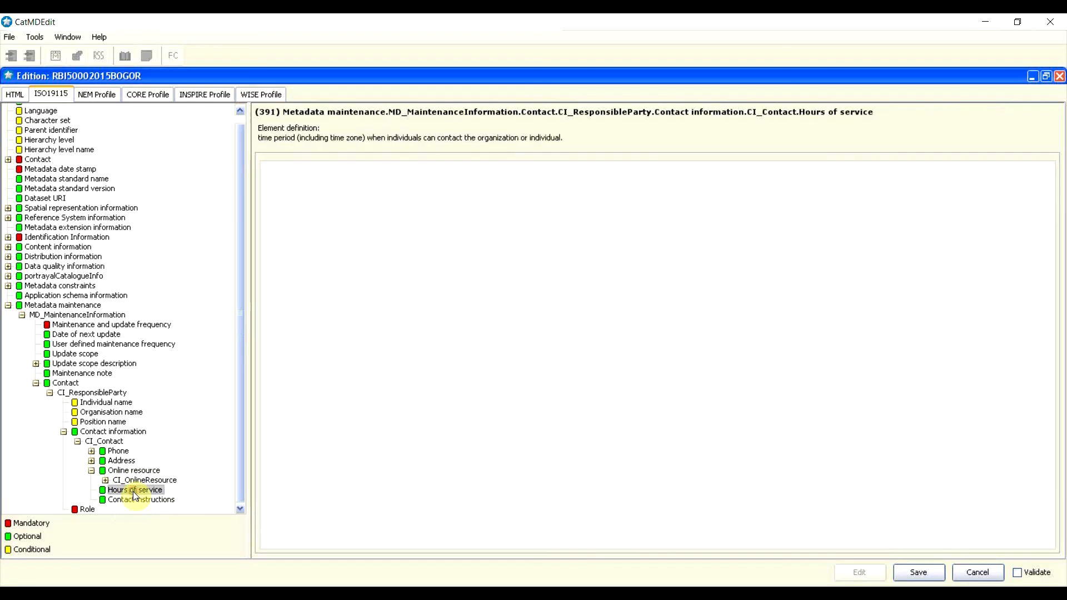
type("08.00-16.00")
left_click(158, 500)
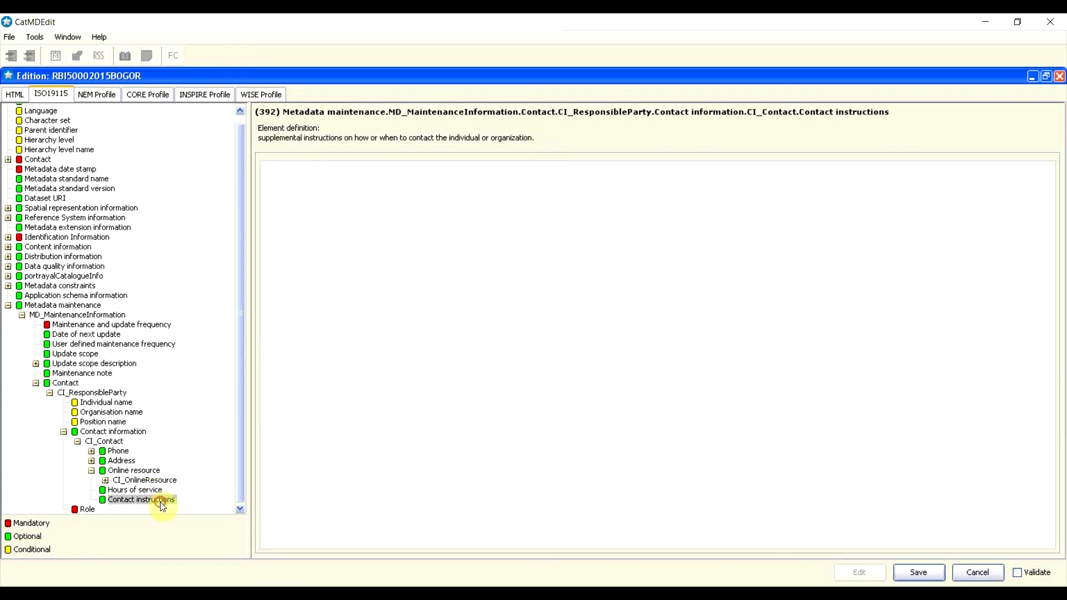
type("Hubungi Saat Jam Kerja")
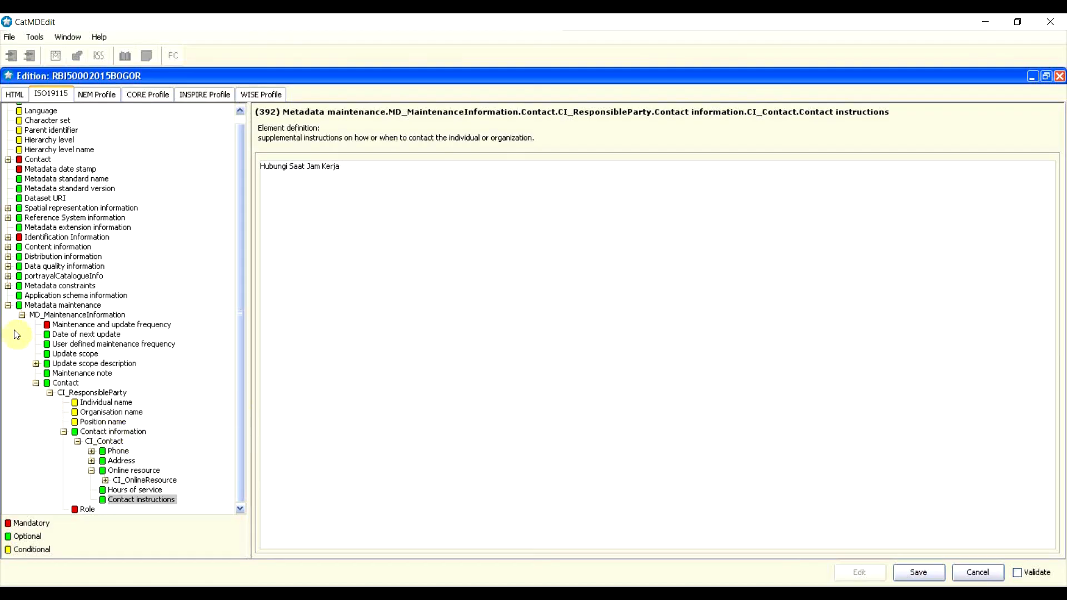
Step: Collapse the MD_MaintenanceInformation and Metadata maintenance branches and return to the Elemen Metadata presentation
left_click(23, 318)
left_click(23, 317)
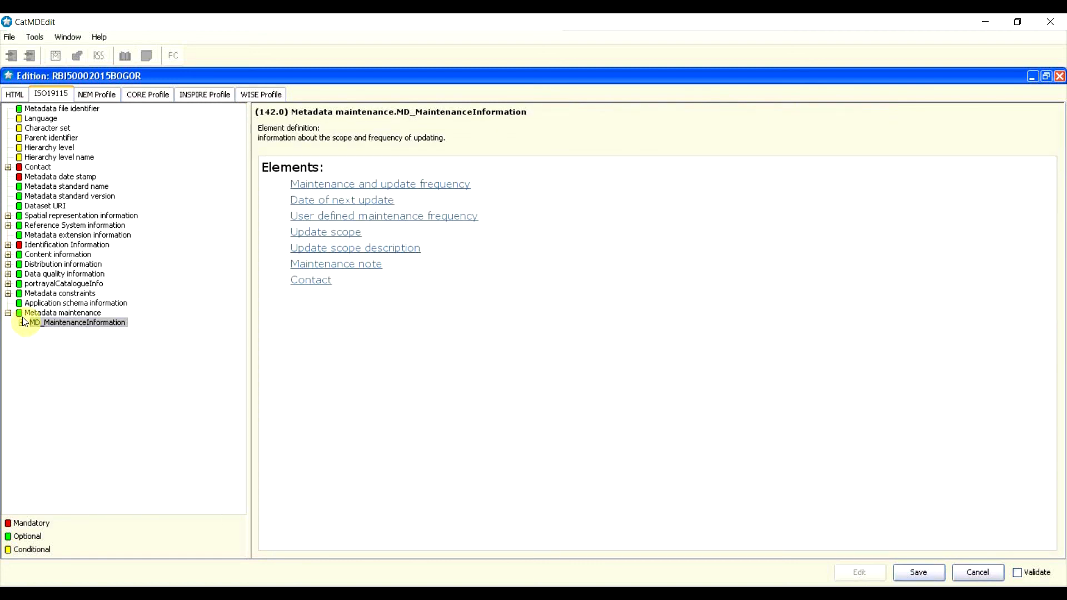
left_click(10, 315)
left_click(9, 314)
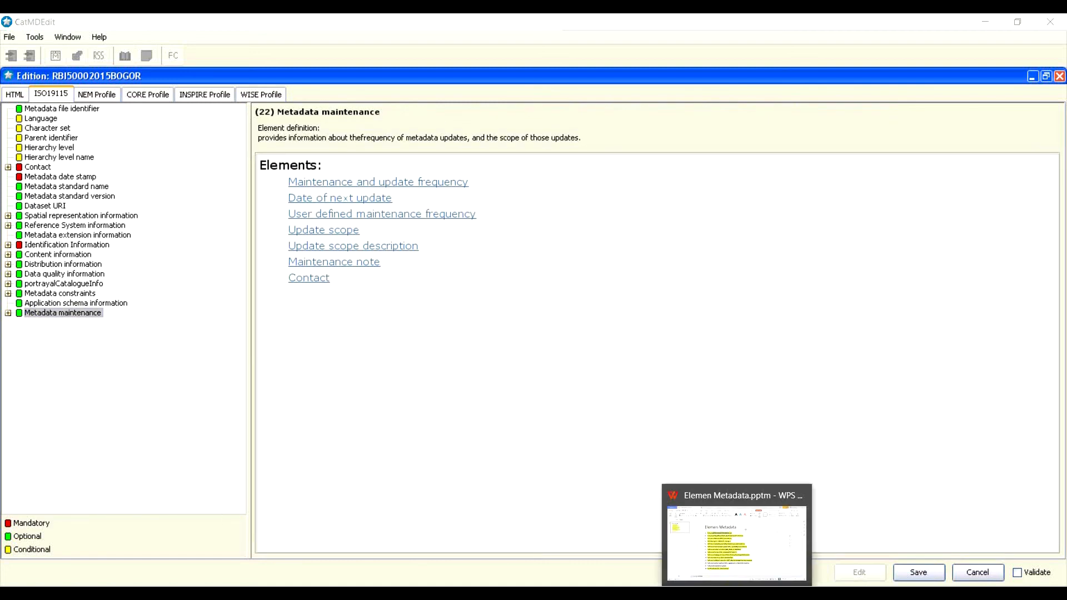
left_click(739, 528)
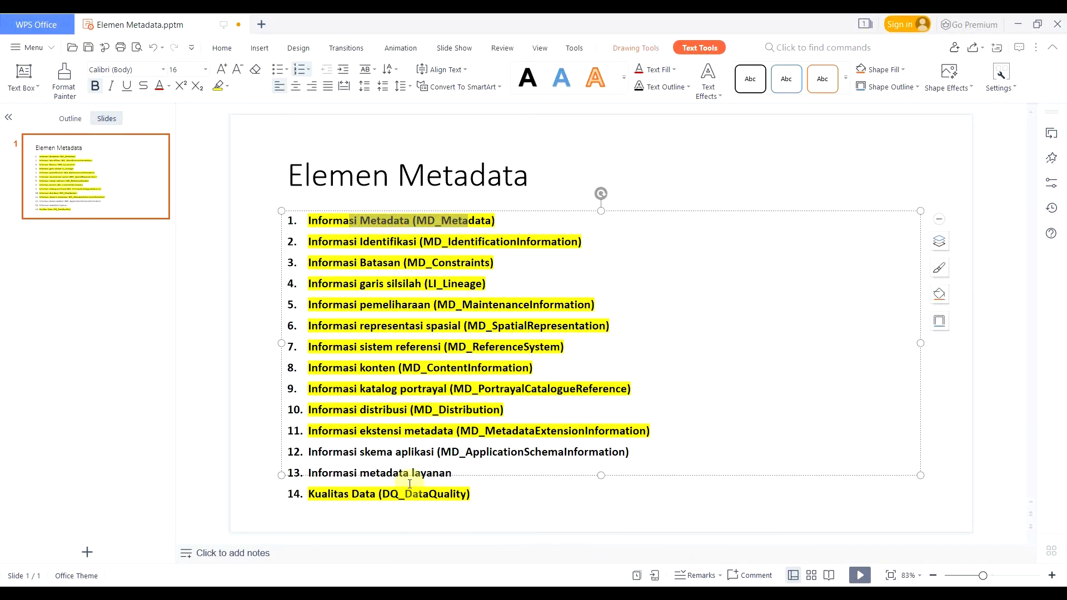
Step: Highlight list item 12 in yellow, then select item 13, Informasi metadata layanan
left_click_drag(307, 451, 648, 451)
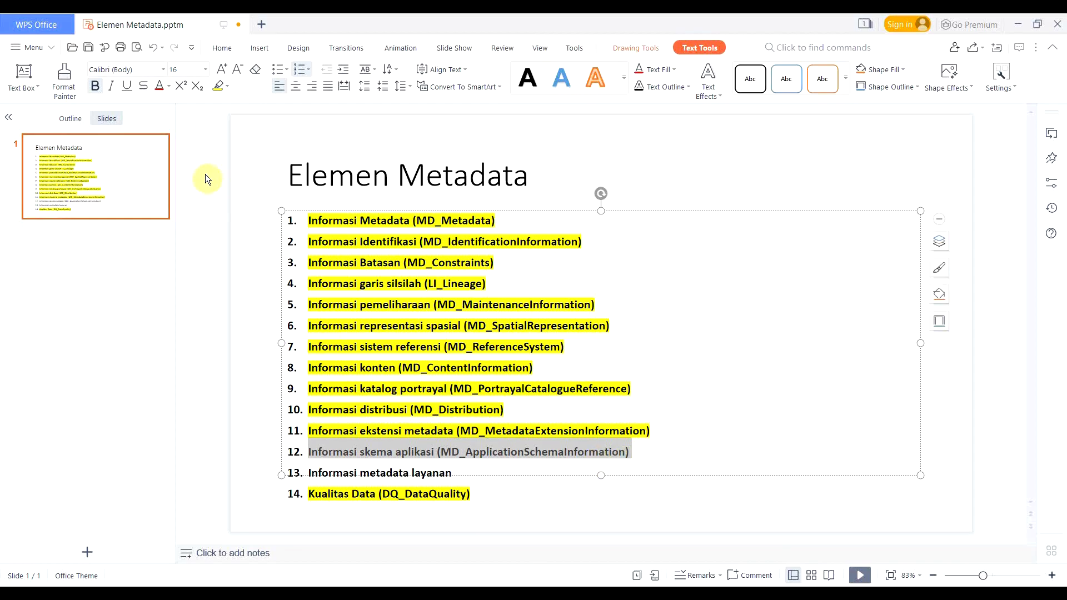
left_click(221, 89)
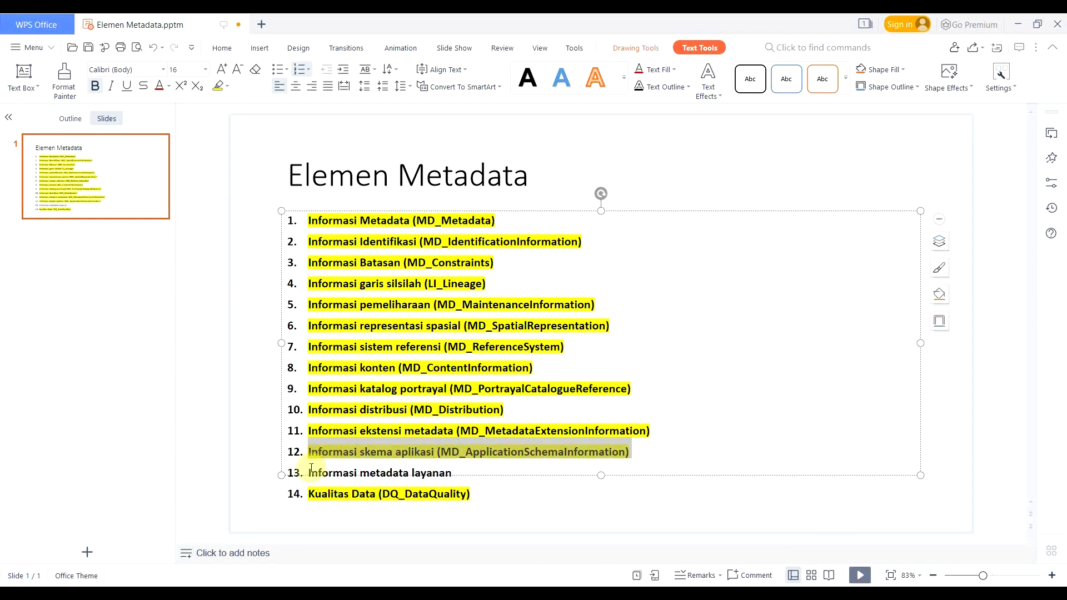
left_click_drag(309, 473, 457, 479)
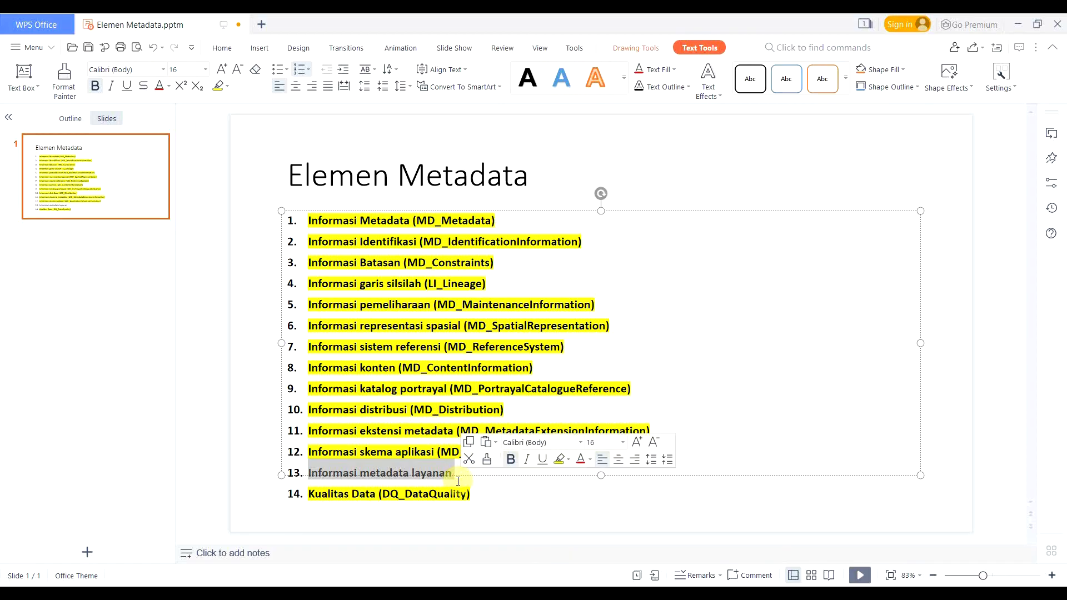
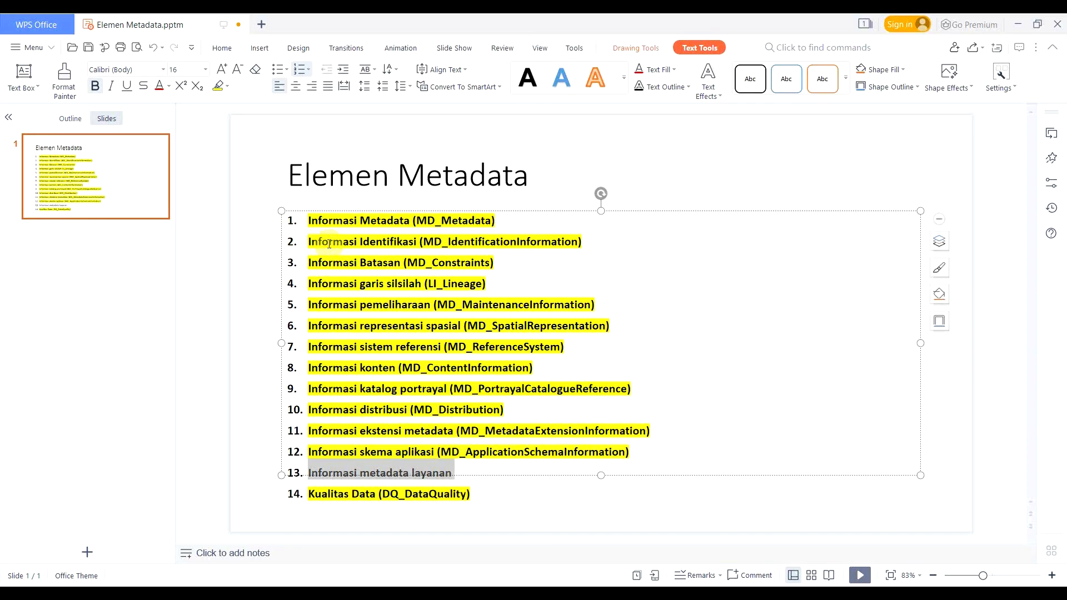
Step: Give item 13, Informasi metadata layanan, the yellow highlight, then minimize WPS Presentation
left_click_drag(329, 242, 487, 242)
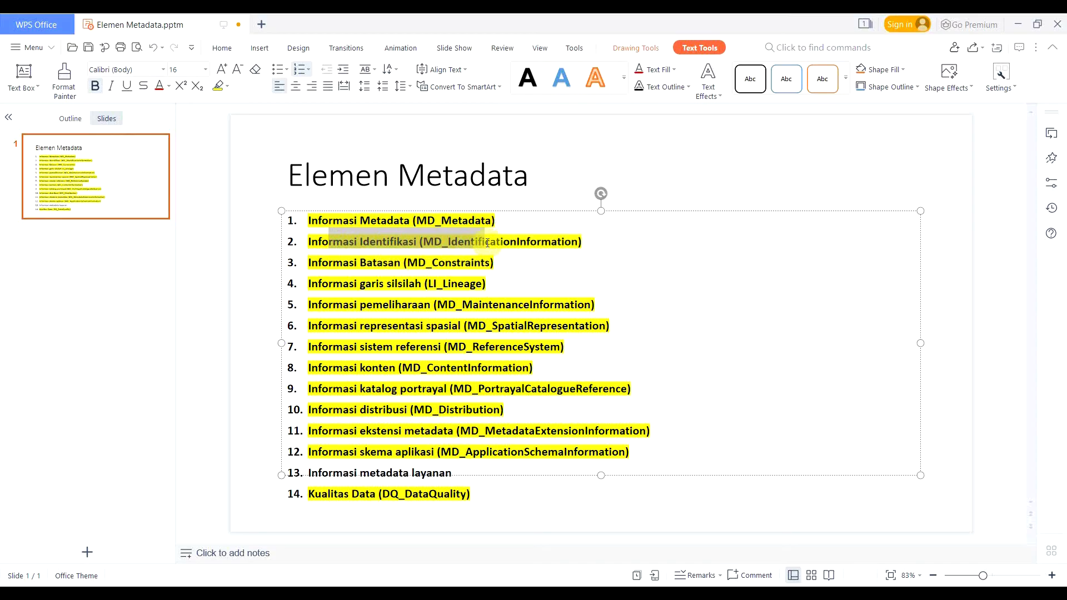
left_click_drag(333, 473, 439, 472)
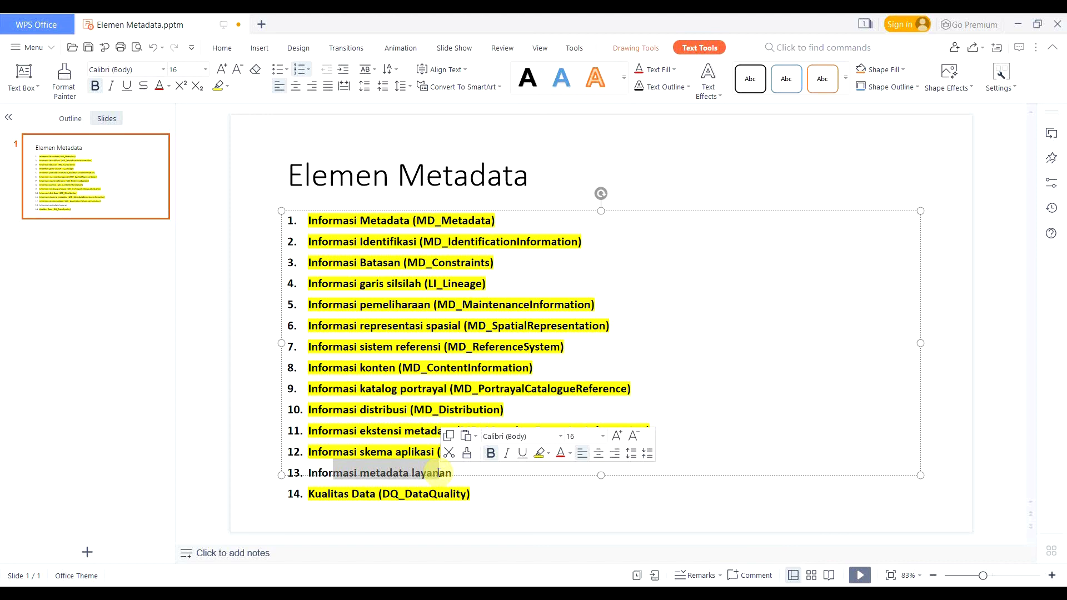
left_click(333, 474)
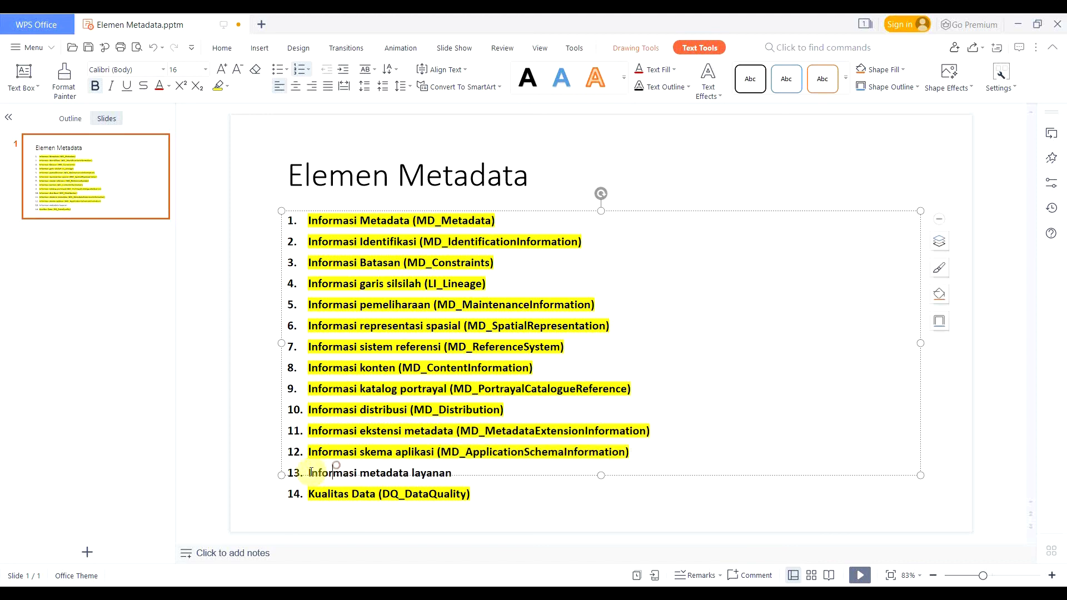
left_click_drag(311, 473, 484, 472)
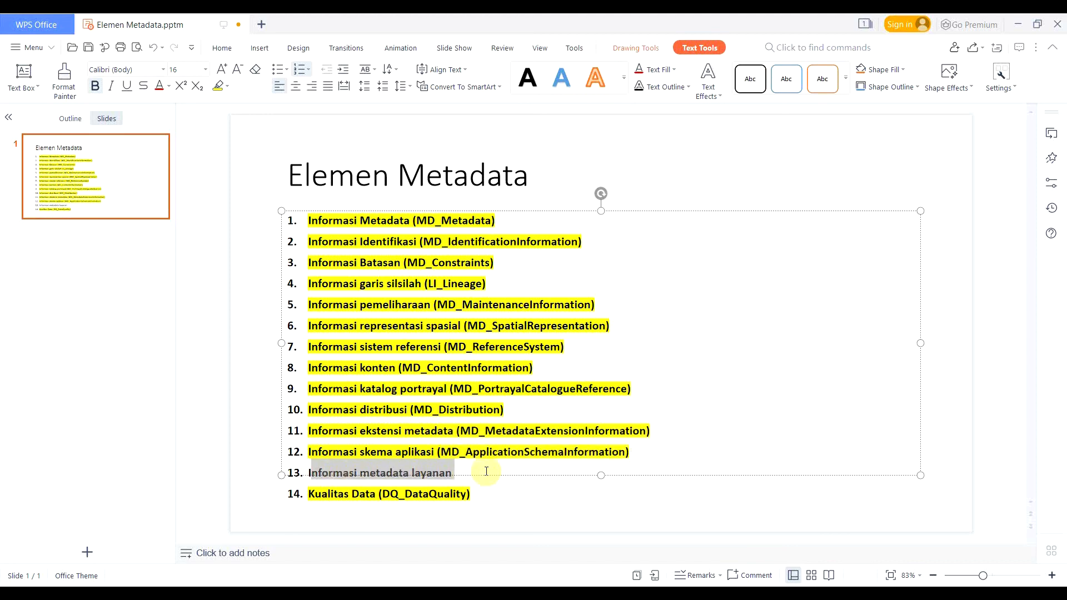
left_click(217, 89)
left_click(408, 305)
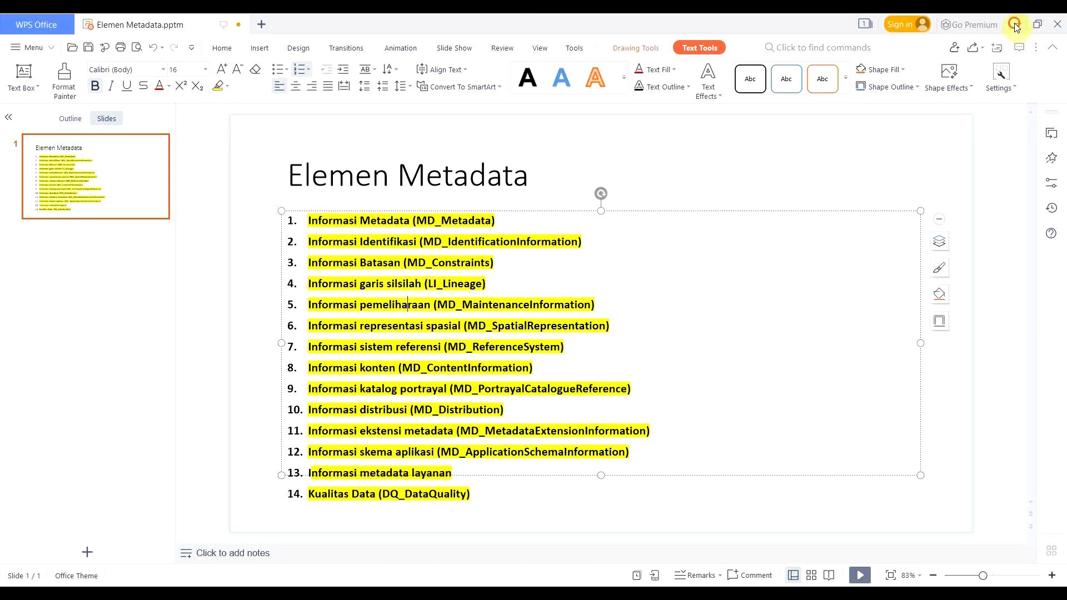
left_click(1015, 24)
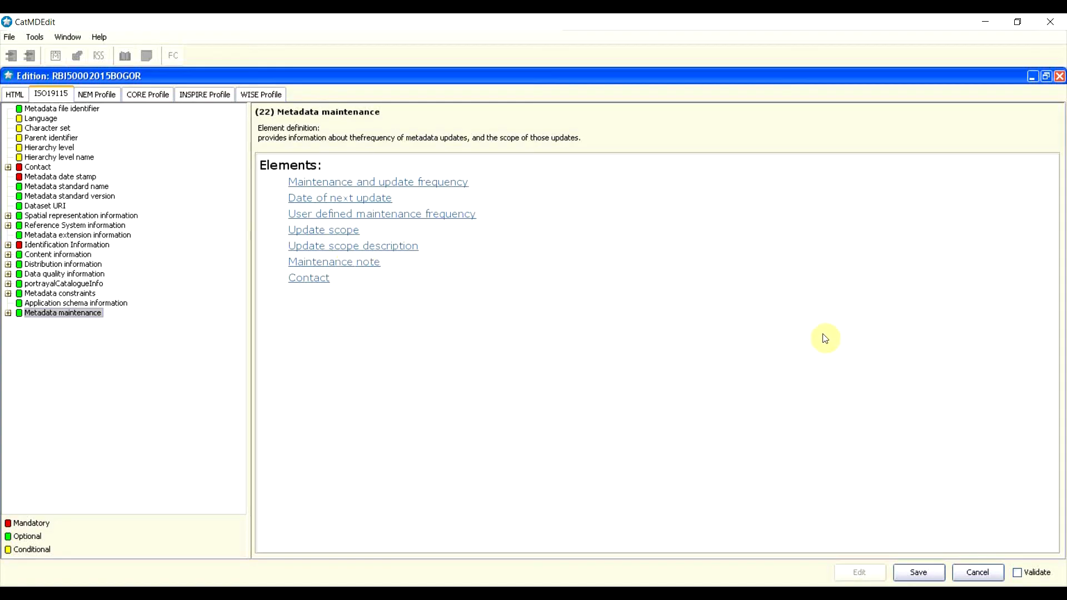
Step: Save the Metadata maintenance entries, collapse that branch, and view file identifier, language and character set
left_click(930, 576)
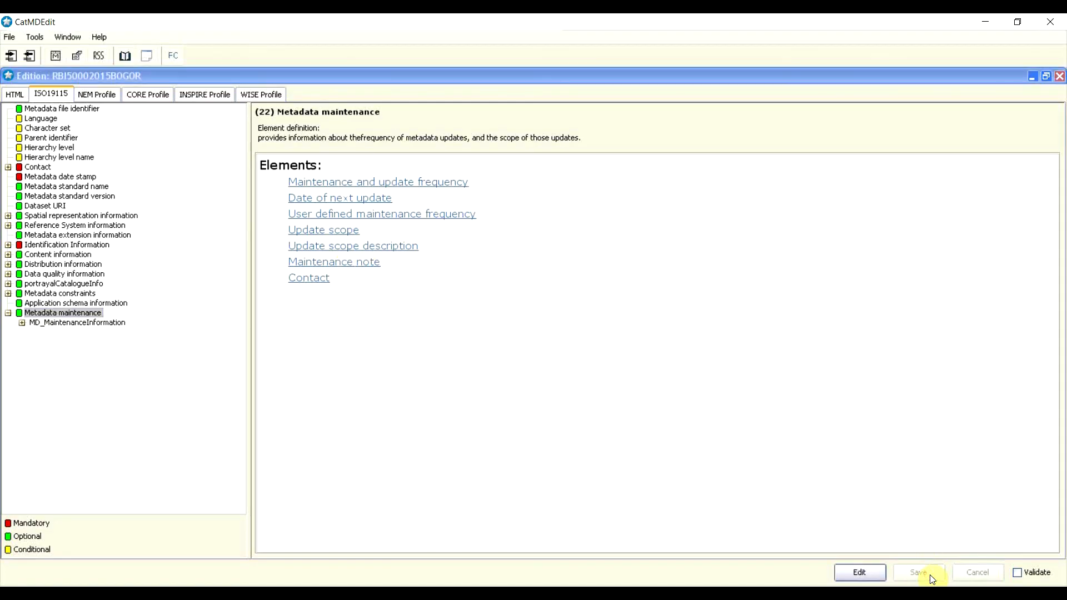
left_click(8, 314)
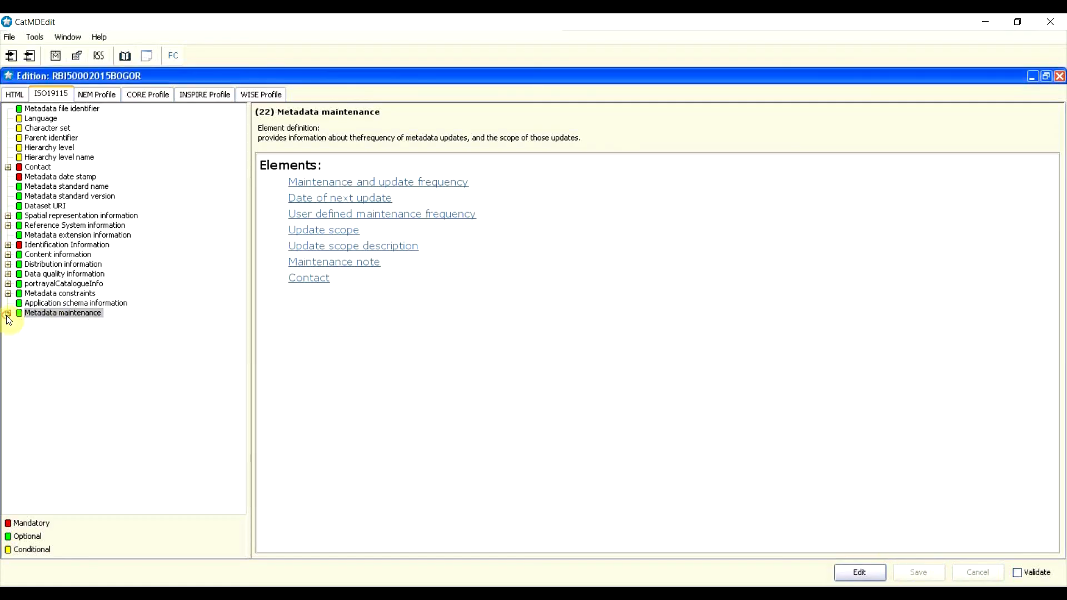
left_click(82, 110)
left_click(51, 119)
left_click(49, 130)
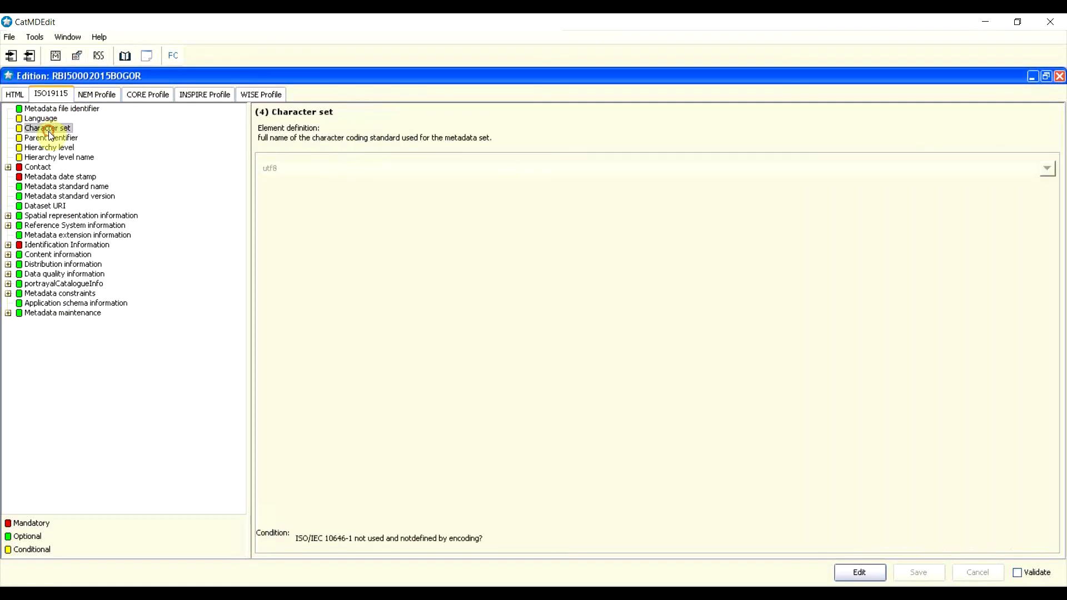
Step: View the parent identifier and hierarchy level elements, then show the record's HTML summary
left_click(51, 138)
left_click(50, 148)
left_click(55, 158)
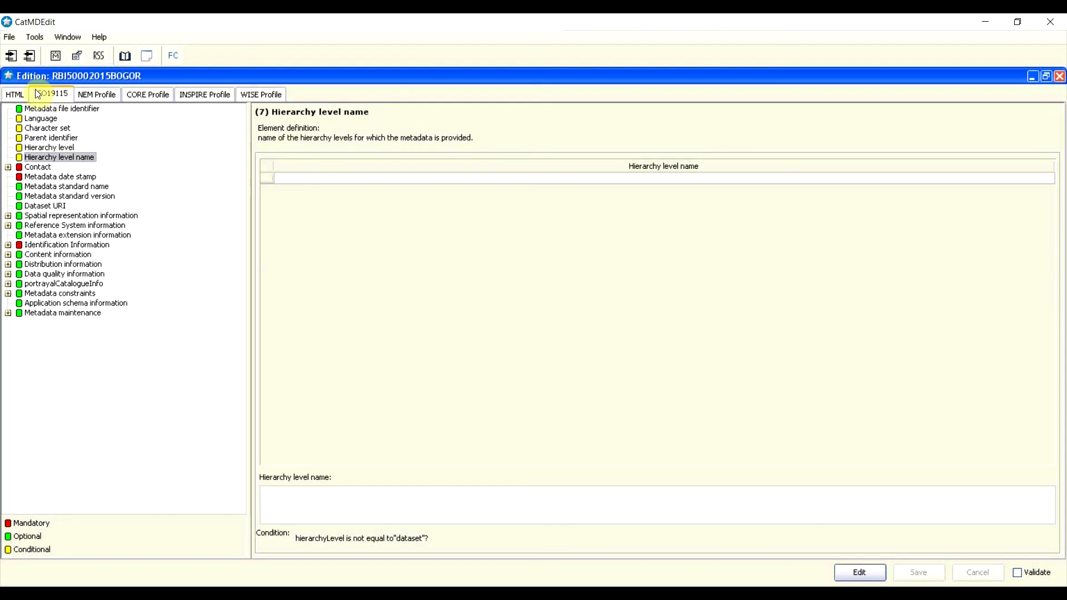
left_click(14, 96)
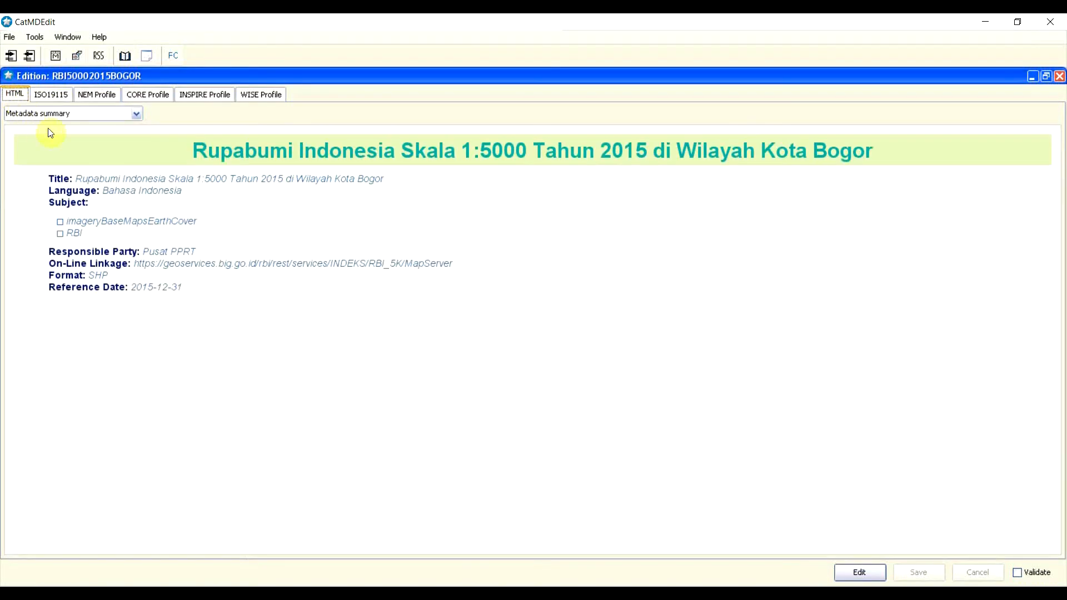
Step: Switch the HTML view to the ISO HTML (en) report style
left_click_drag(195, 150, 358, 220)
left_click(353, 234)
left_click(135, 115)
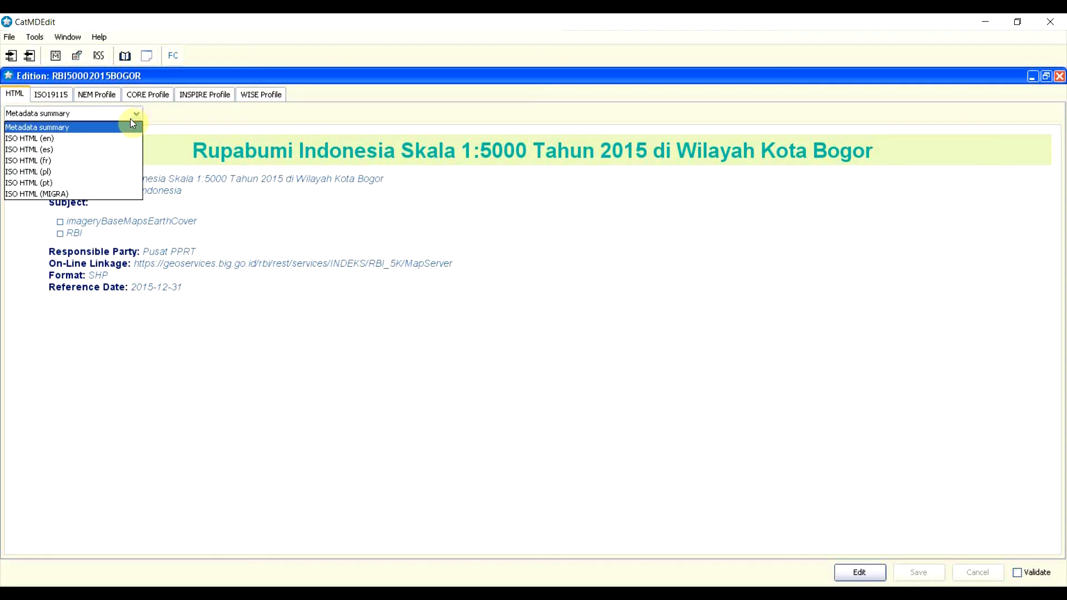
left_click(63, 141)
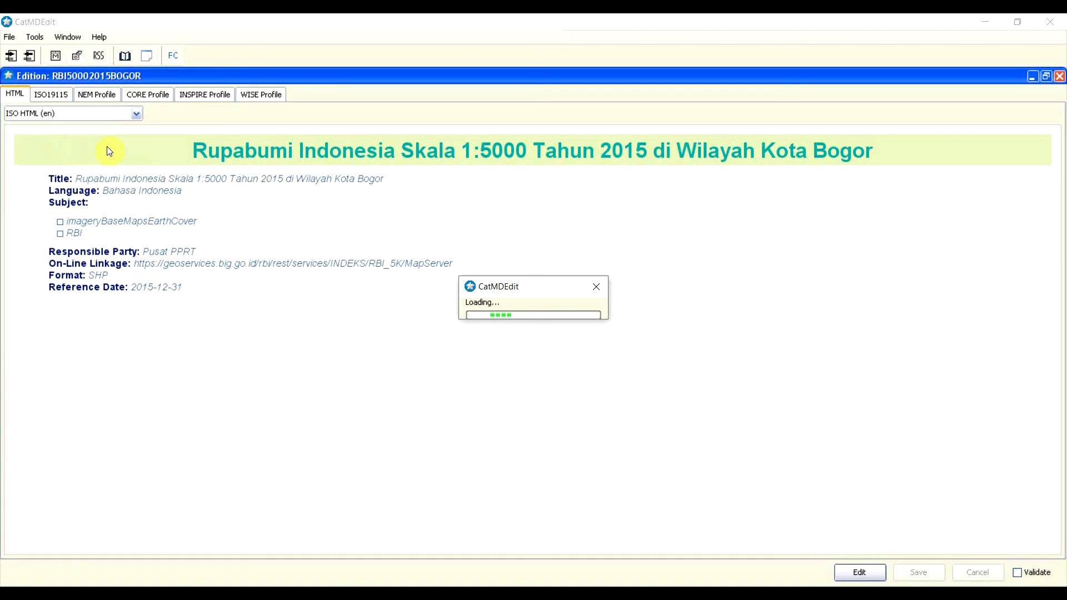
scroll(328, 331, "down", 3)
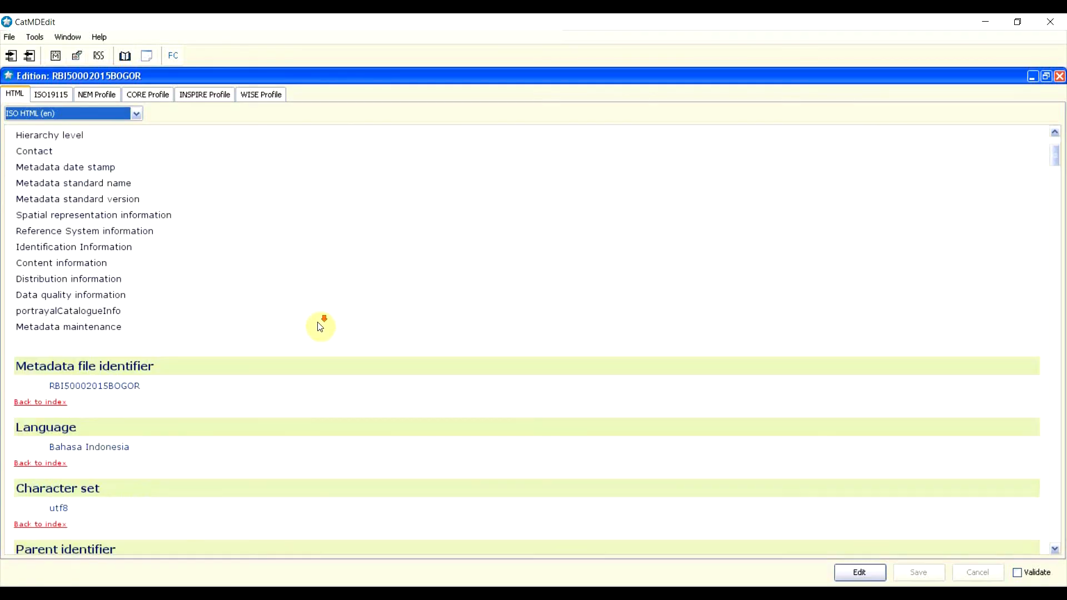
scroll(240, 298, "up", 3)
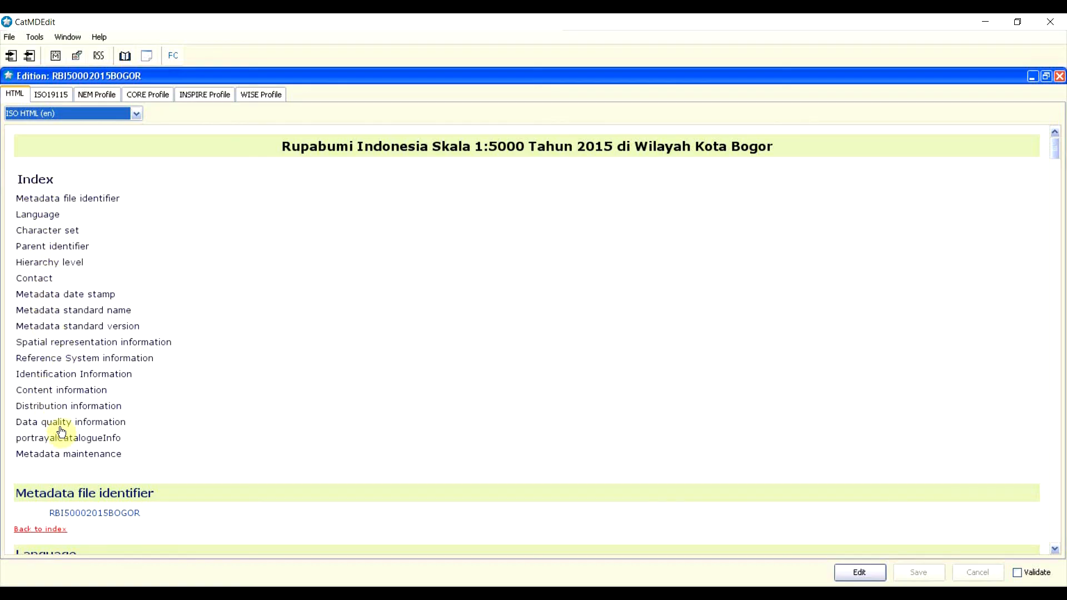
Step: Scroll down through the English ISO report and back up to its title and section index
scroll(238, 410, "down", 9)
scroll(239, 416, "down", 3)
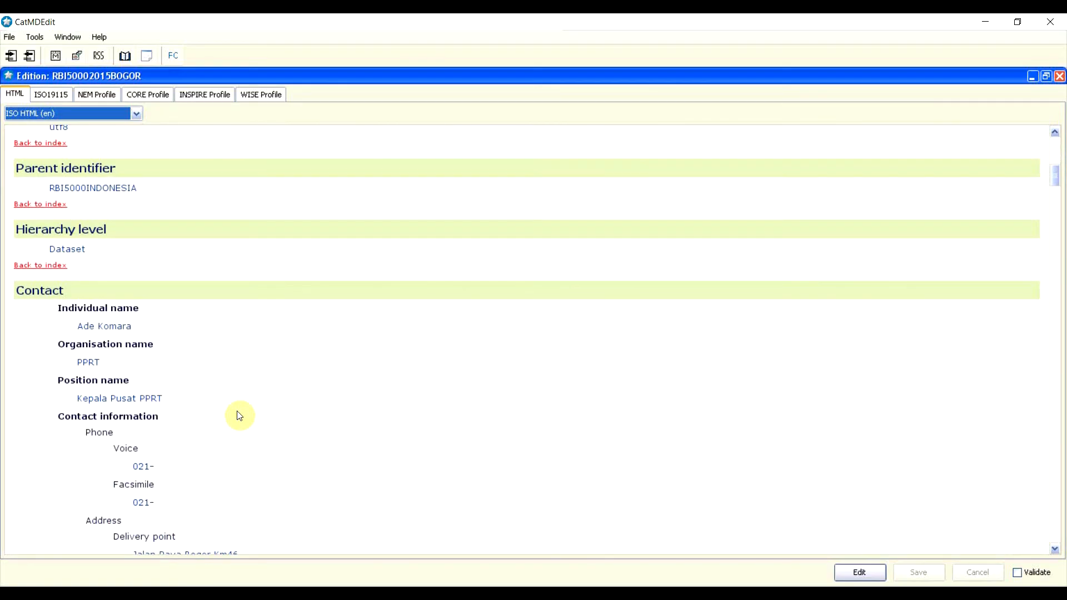
scroll(239, 415, "down", 20)
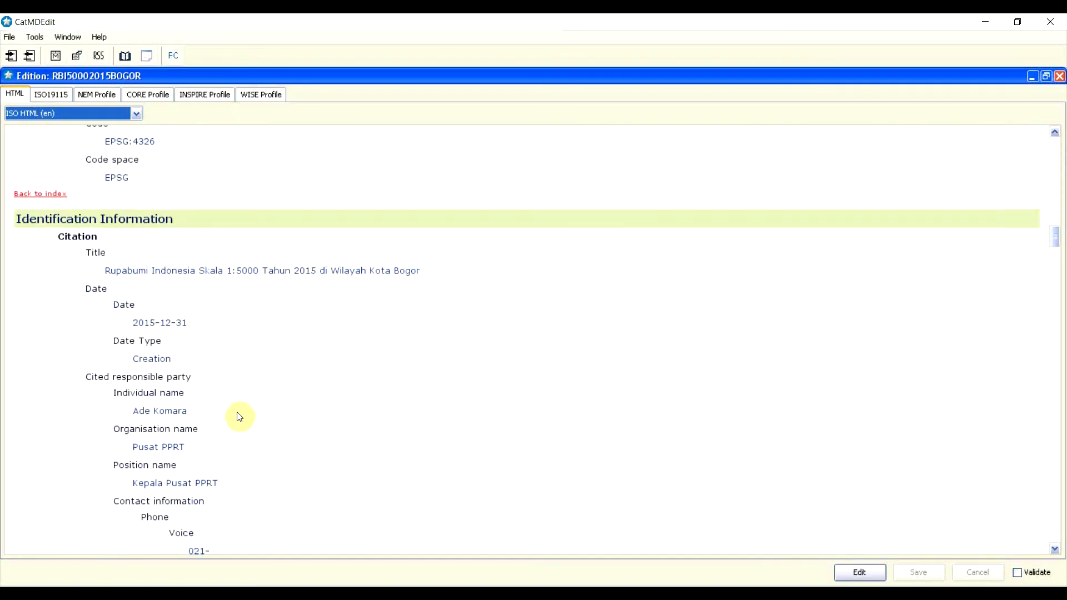
scroll(240, 415, "down", 20)
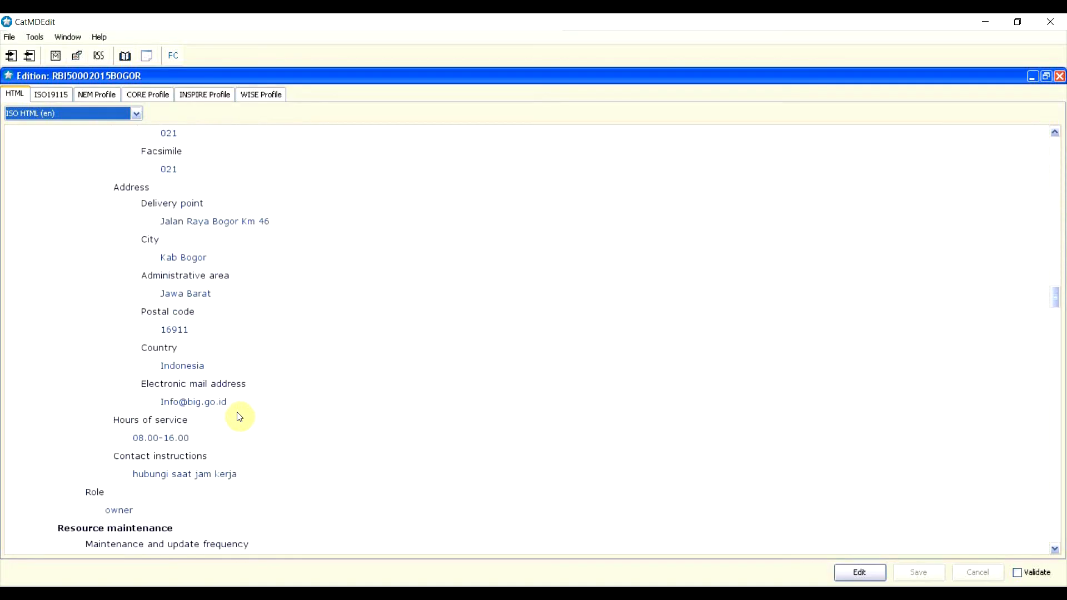
scroll(240, 415, "down", 20)
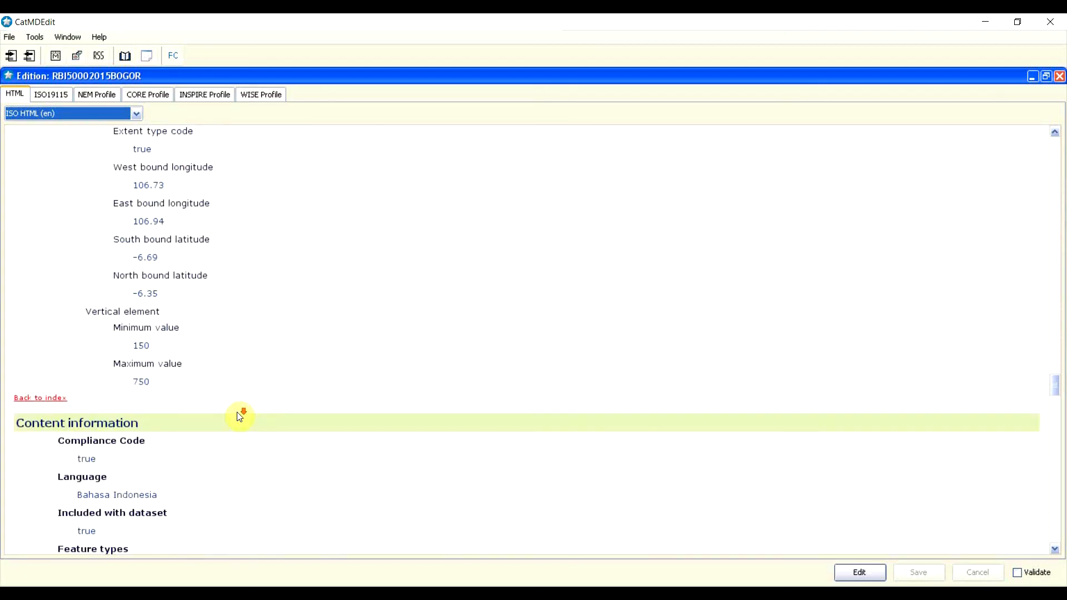
scroll(240, 416, "down", 20)
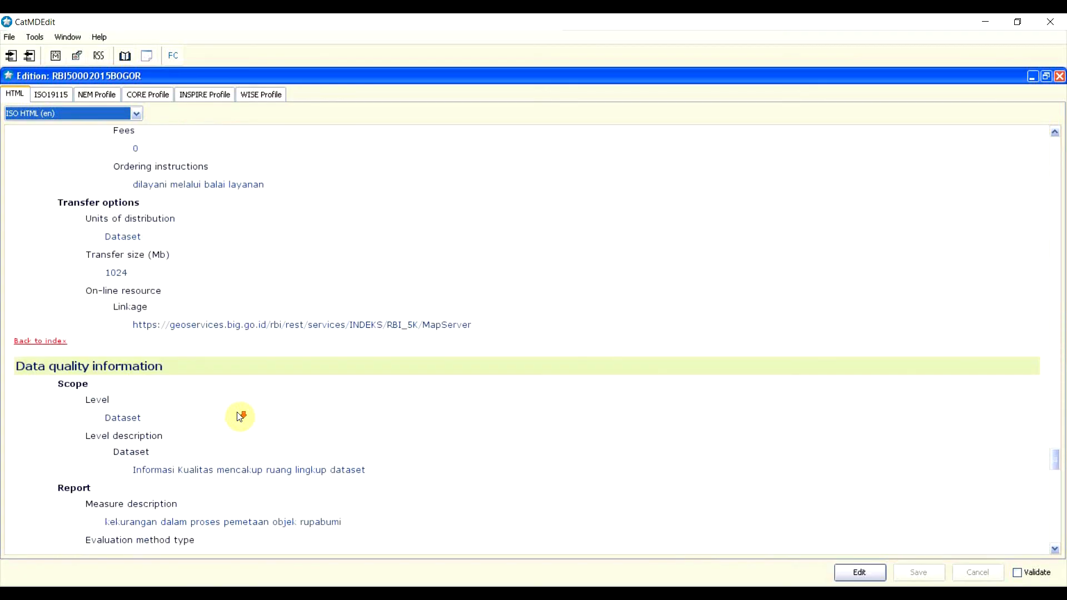
scroll(240, 417, "down", 20)
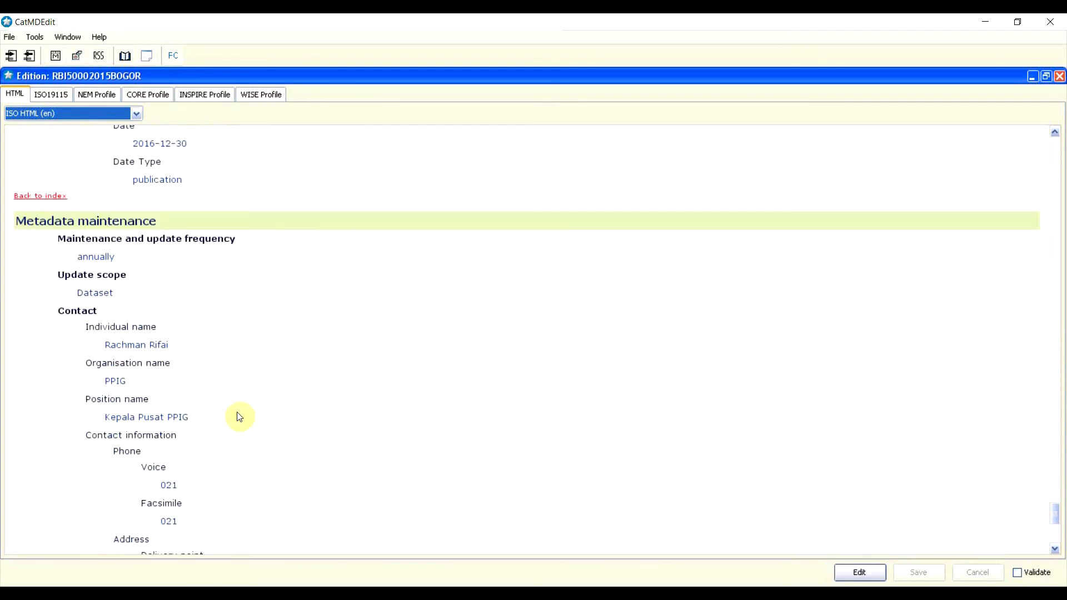
scroll(240, 416, "up", 20)
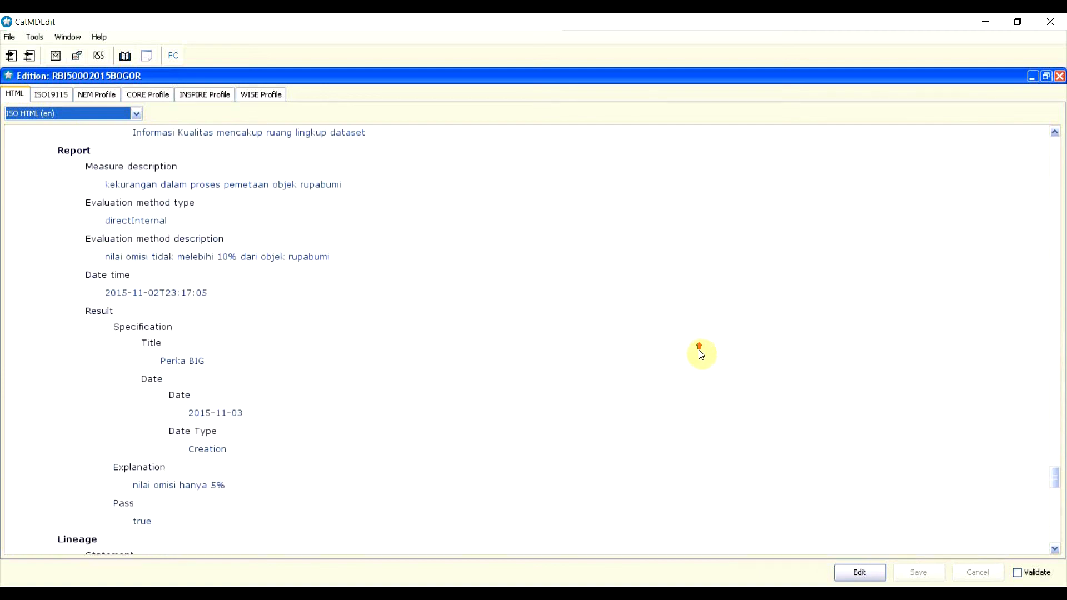
scroll(700, 320, "up", 20)
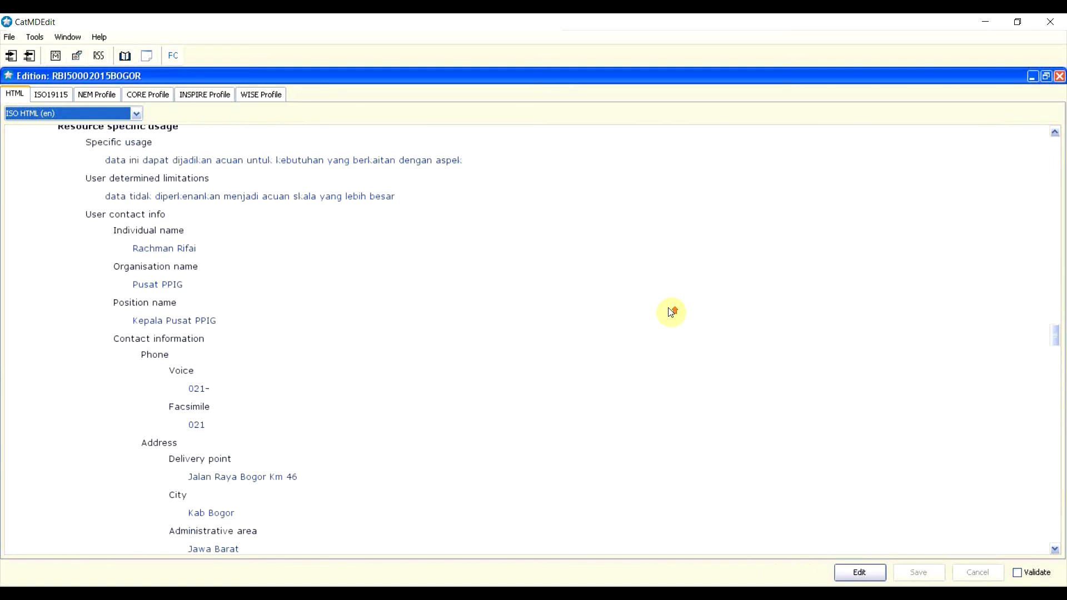
scroll(369, 262, "up", 20)
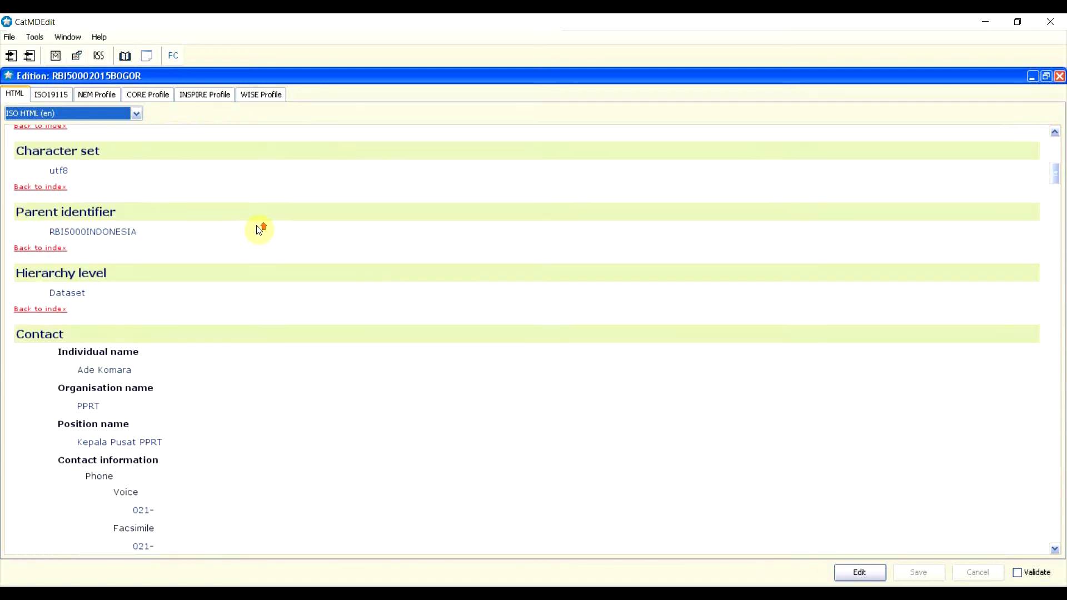
Step: Start exporting the record with D:\User\Desktop\Metadata Pembinaan\ as the output directory
left_click(5, 38)
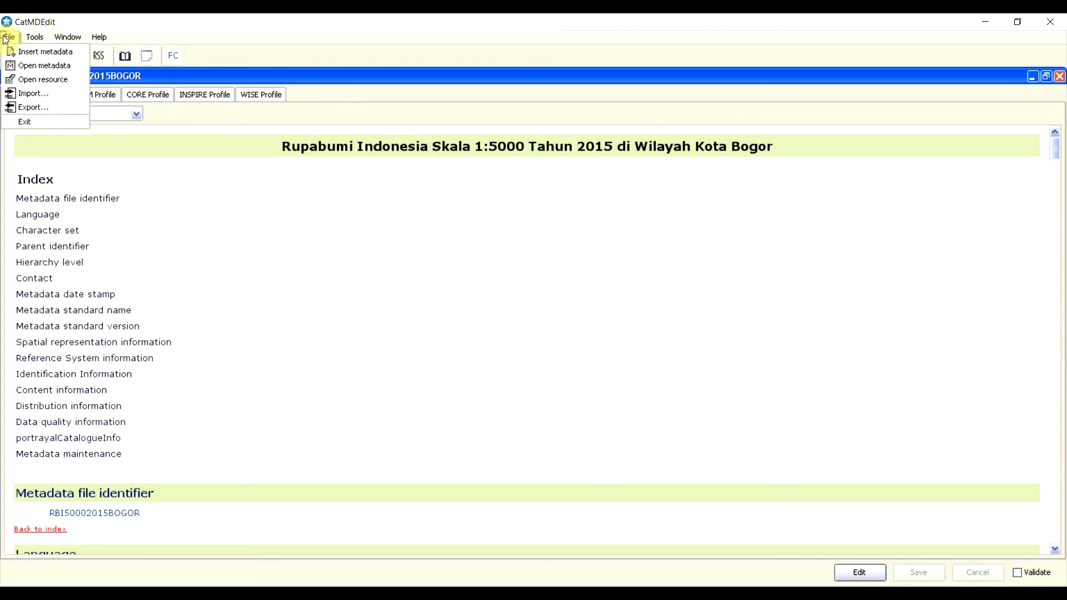
left_click(33, 106)
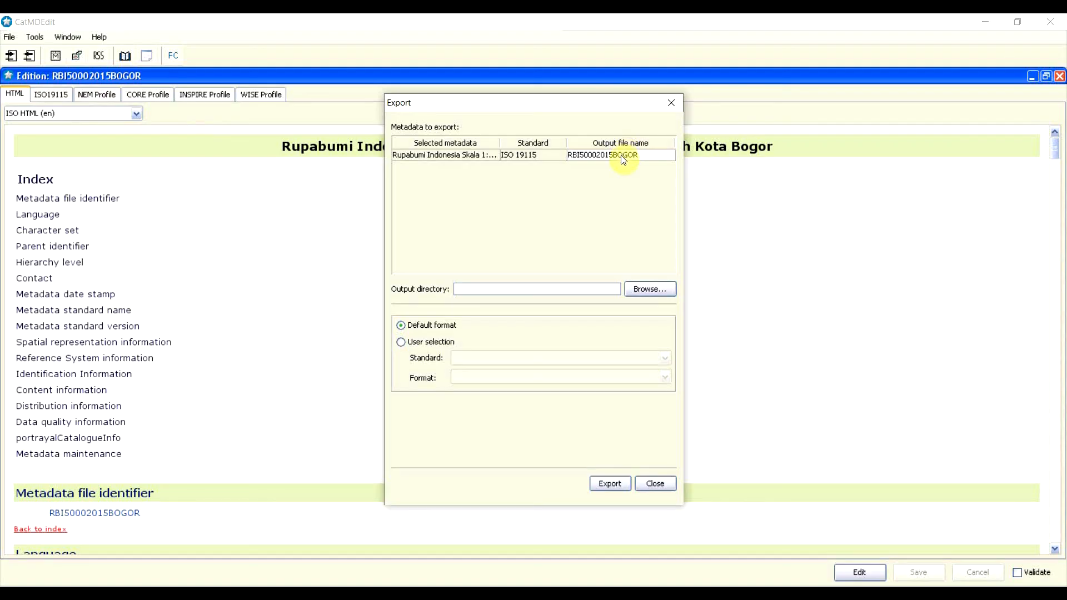
left_click(646, 288)
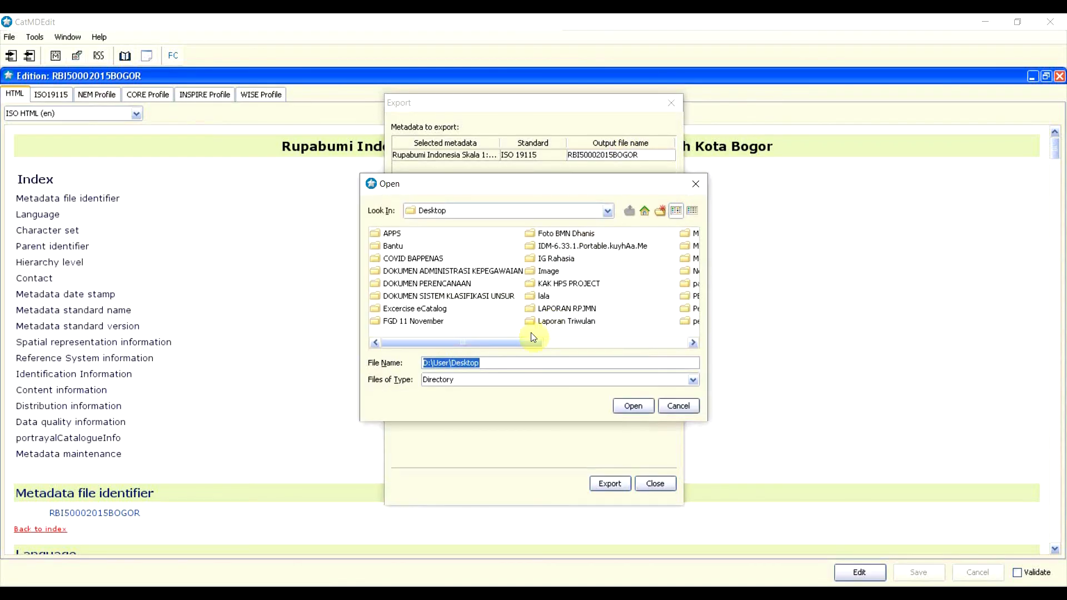
left_click_drag(531, 338, 688, 322)
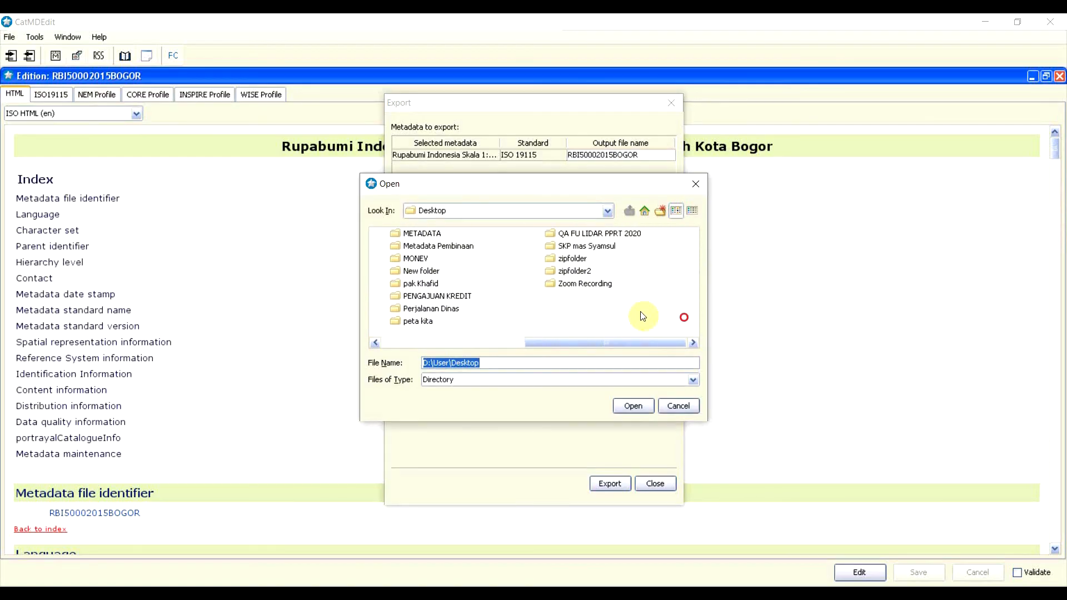
left_click(457, 248)
double_click(456, 247)
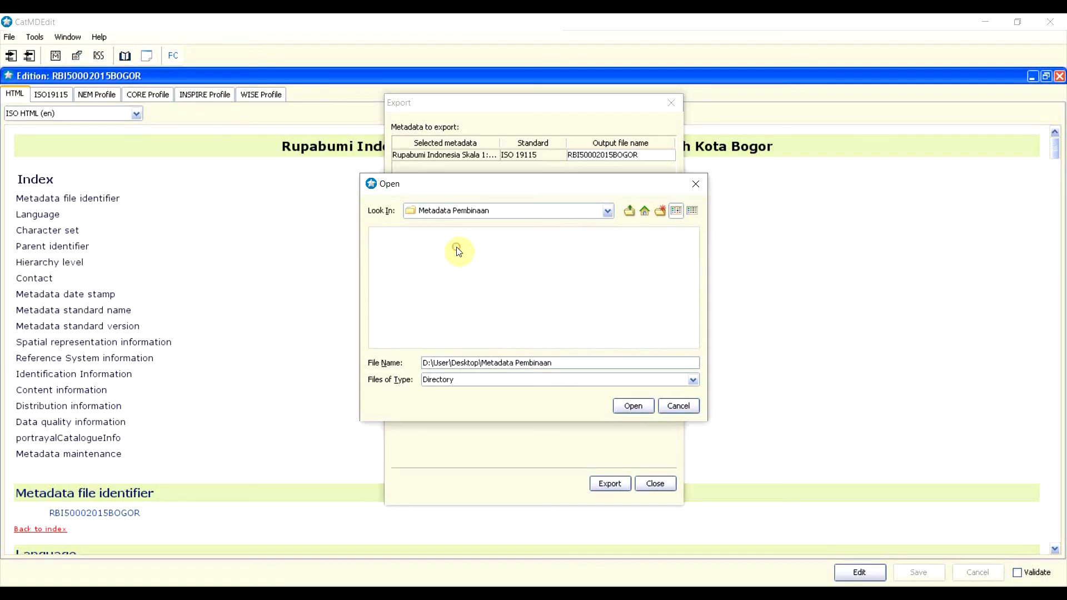
left_click(636, 403)
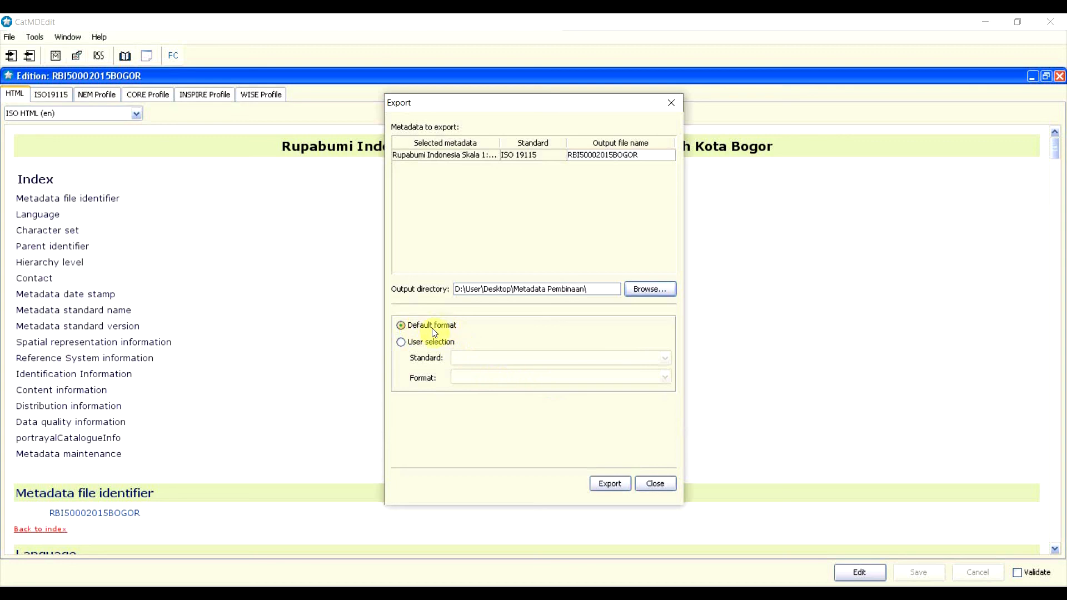
Step: Review the ISO 19115 standard and ISO 19115 XML format choices, then revert to Default format
left_click(429, 344)
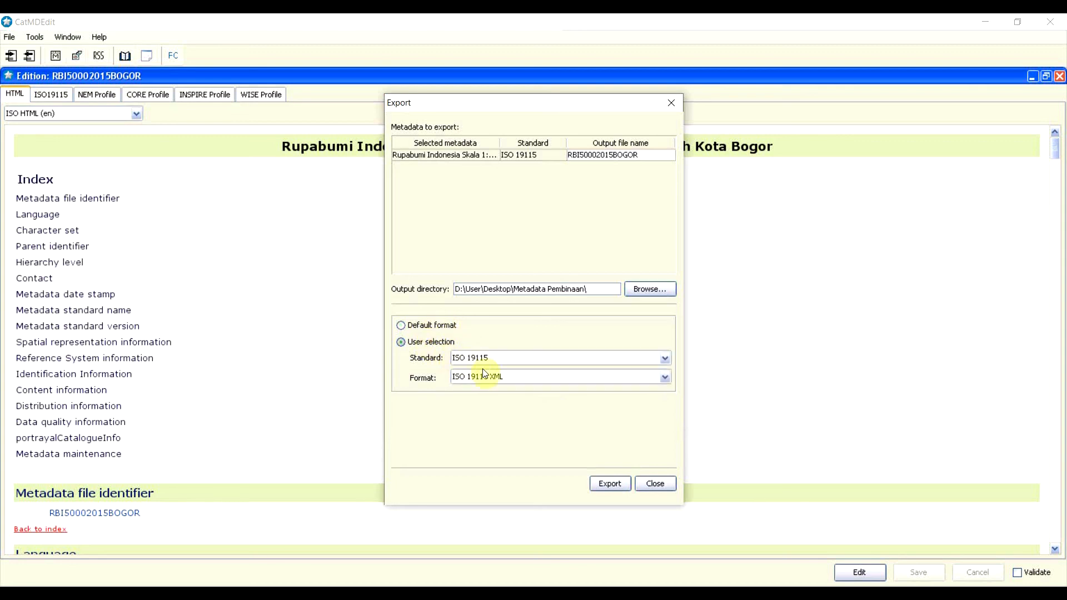
left_click(664, 356)
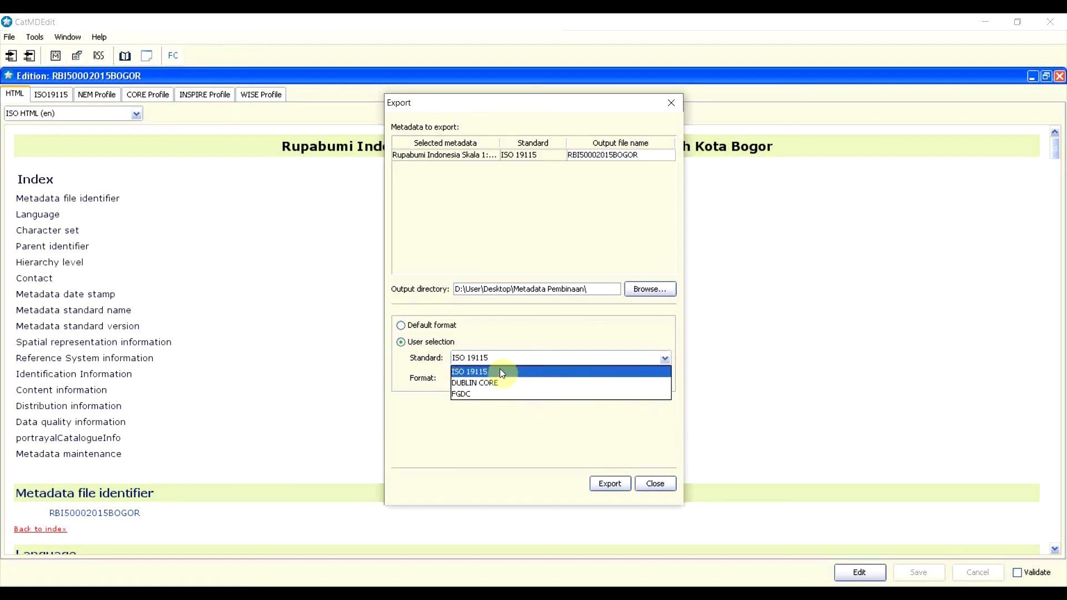
left_click(486, 370)
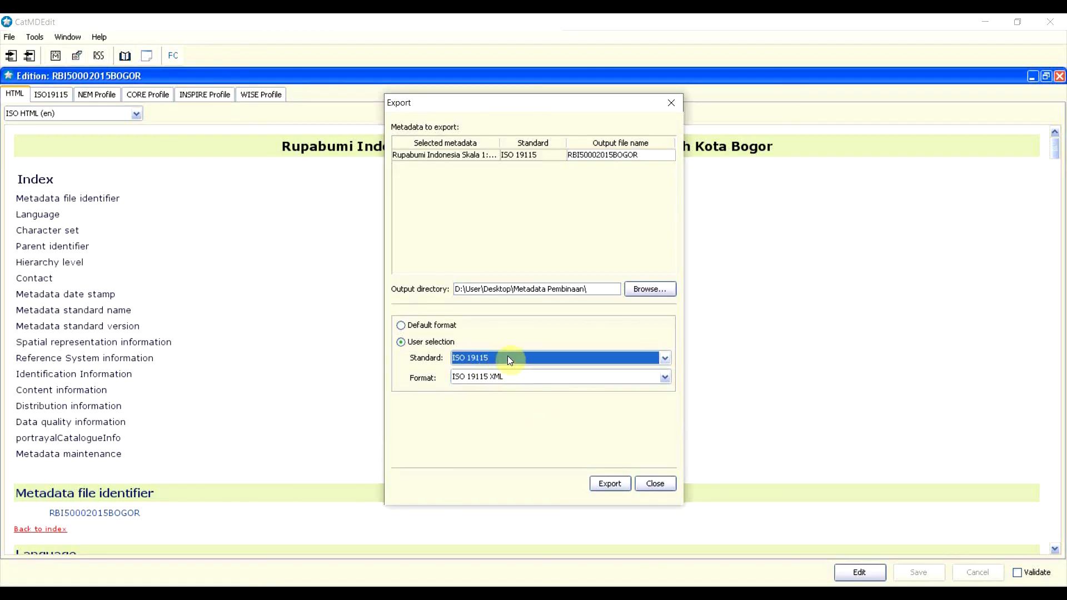
left_click(664, 377)
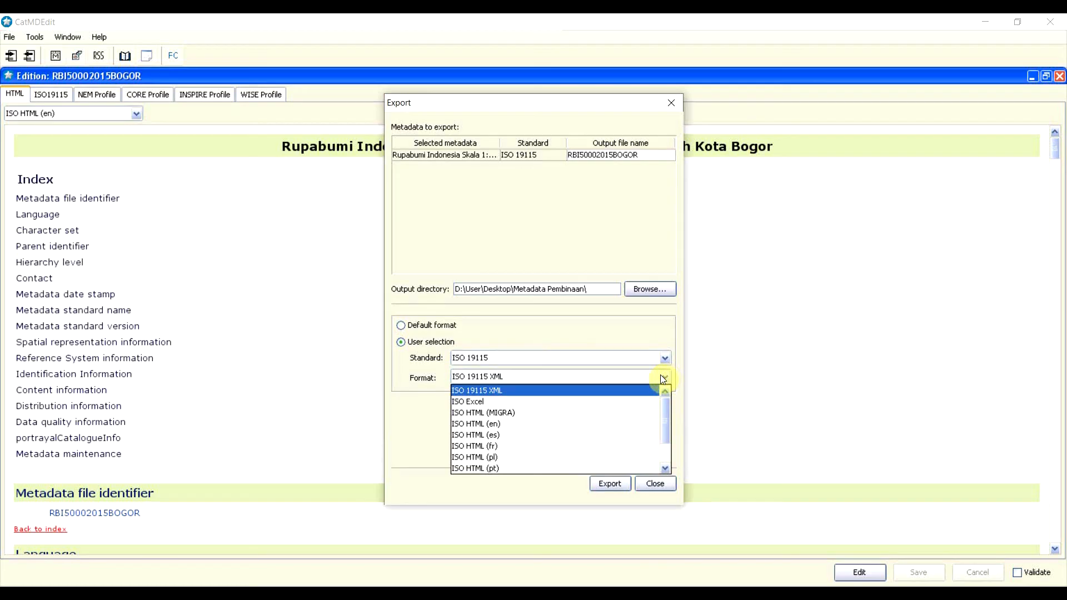
scroll(585, 421, "down", 1)
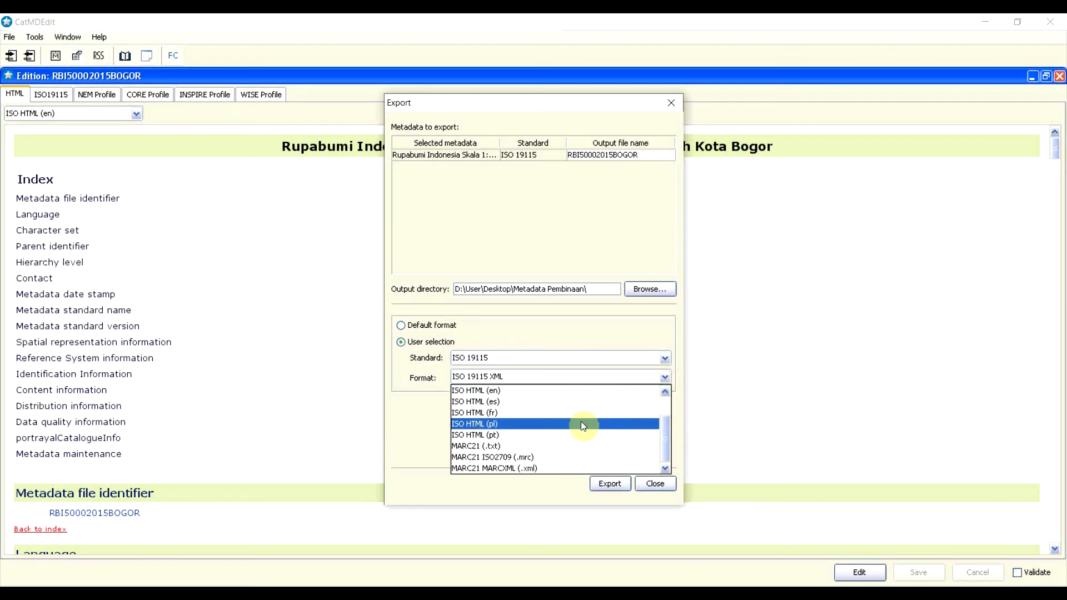
scroll(582, 423, "up", 1)
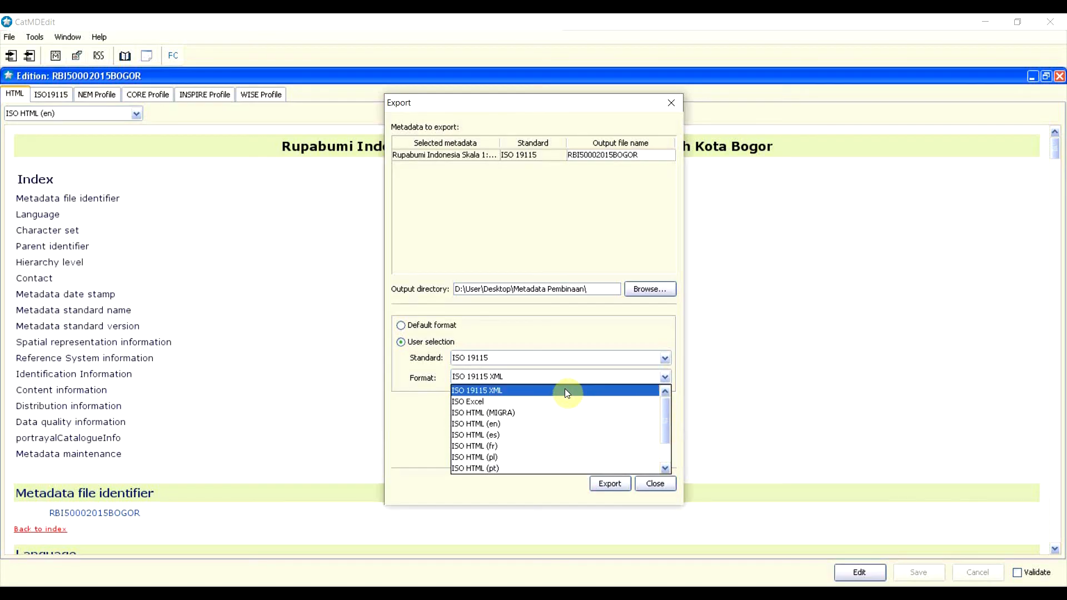
left_click(552, 332)
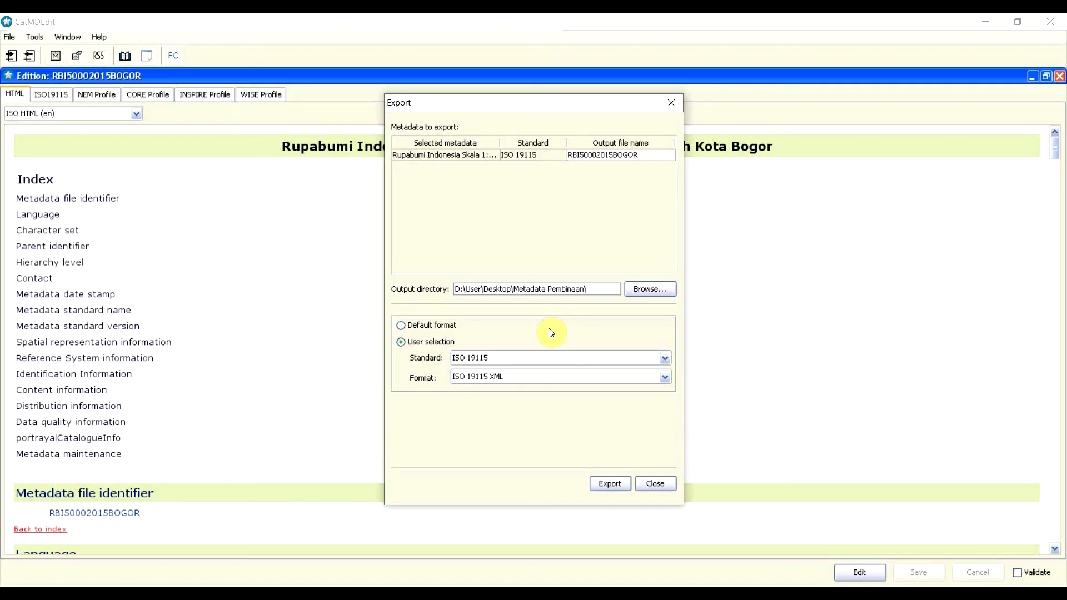
left_click(645, 380)
left_click(665, 378)
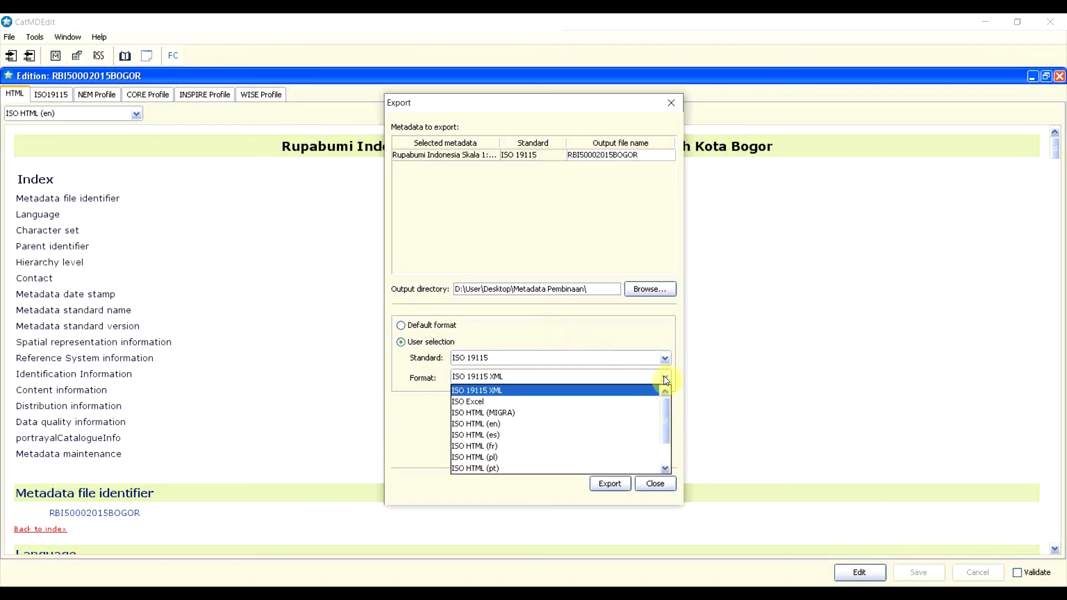
left_click(656, 390)
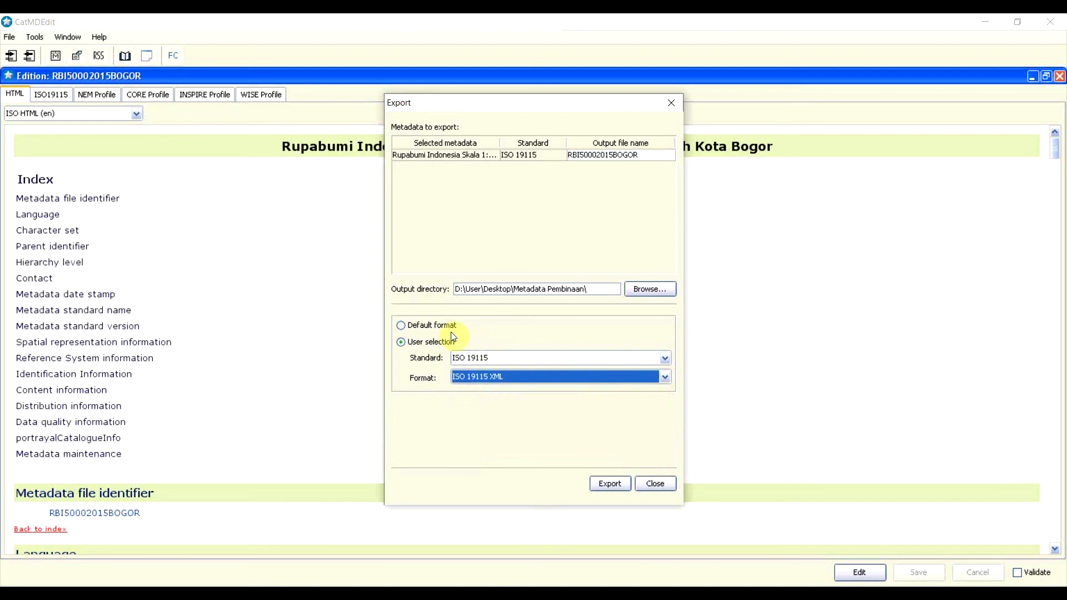
left_click(420, 328)
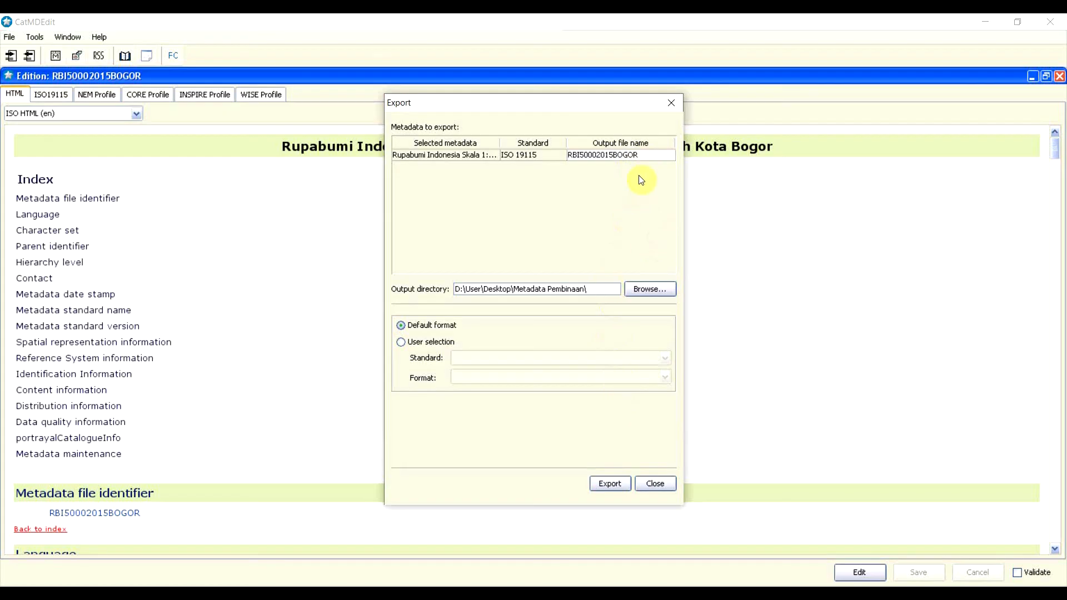
Step: Check the output file name RBI50002015BOGOR and run the export
left_click(645, 156)
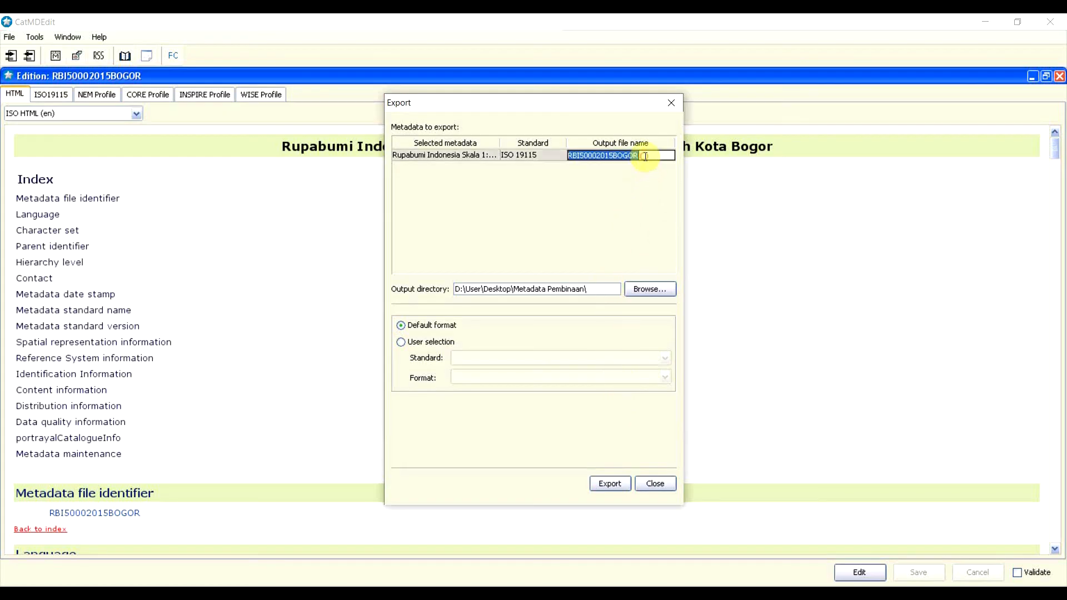
double_click(645, 155)
left_click(644, 154)
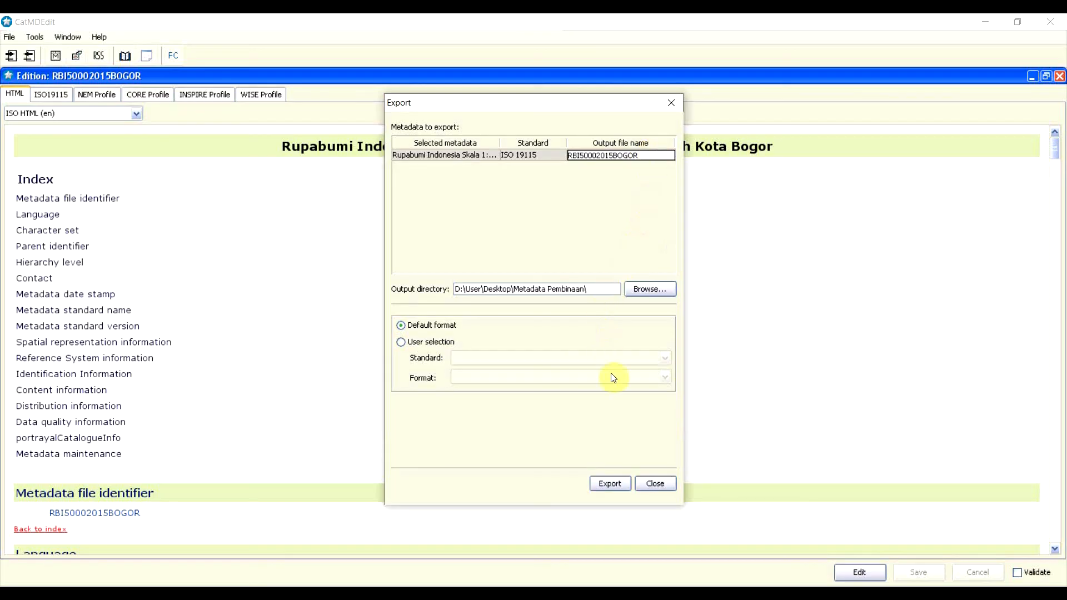
left_click(613, 483)
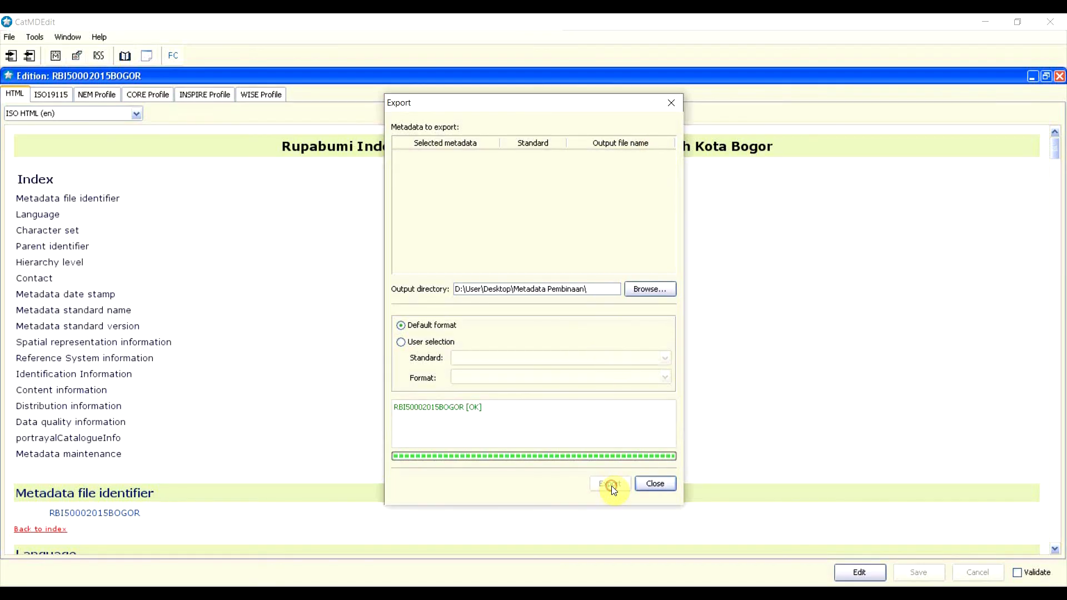
left_click(477, 410)
Step: Close the Export dialog and bring up the context menu for RBI50002015BOGOR.xml in File Explorer
left_click(655, 484)
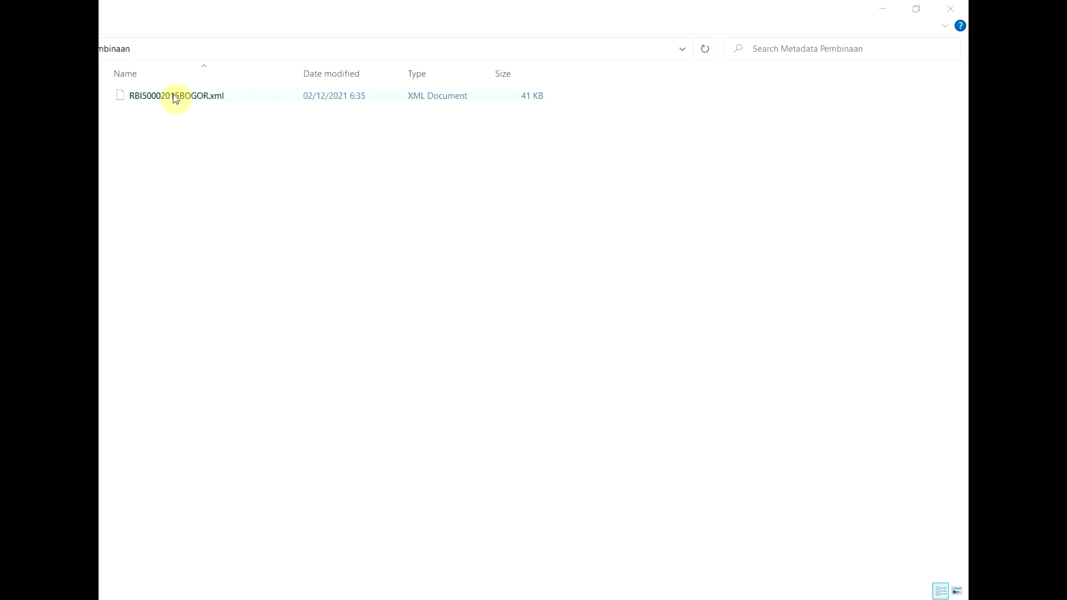
left_click(218, 99)
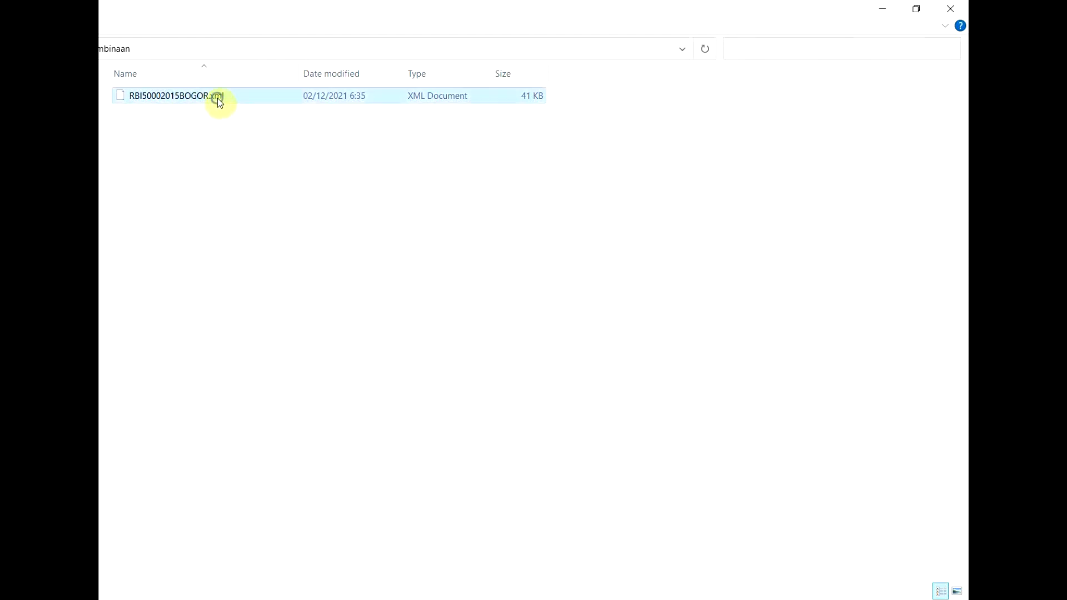
right_click(218, 99)
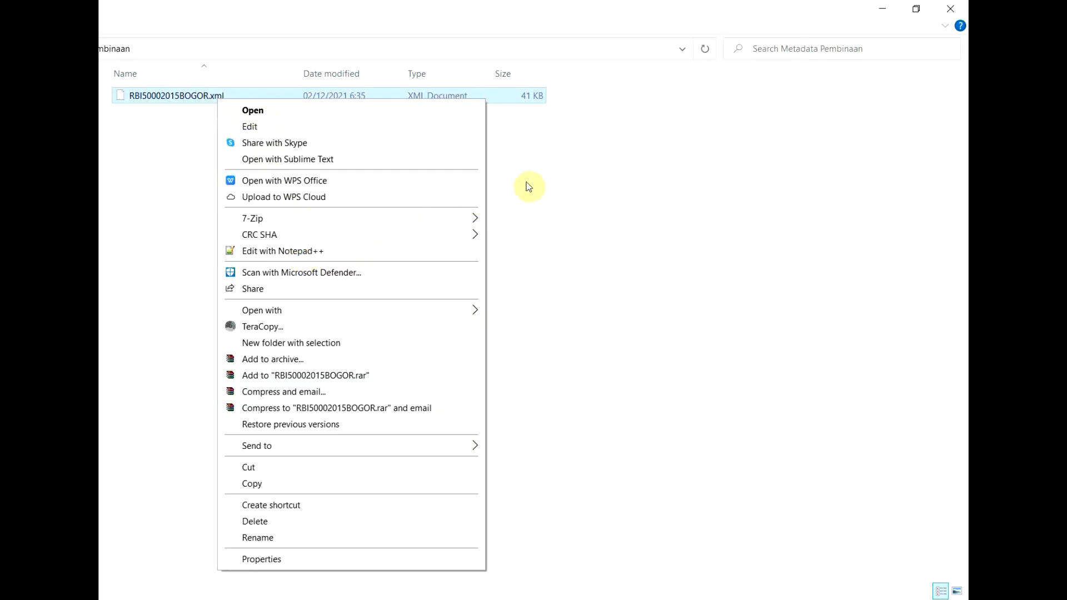
Step: Open RBI50002015BOGOR.xml in Notepad, scroll through its ISO metadata XML, then minimize Notepad
mouse_move(466, 311)
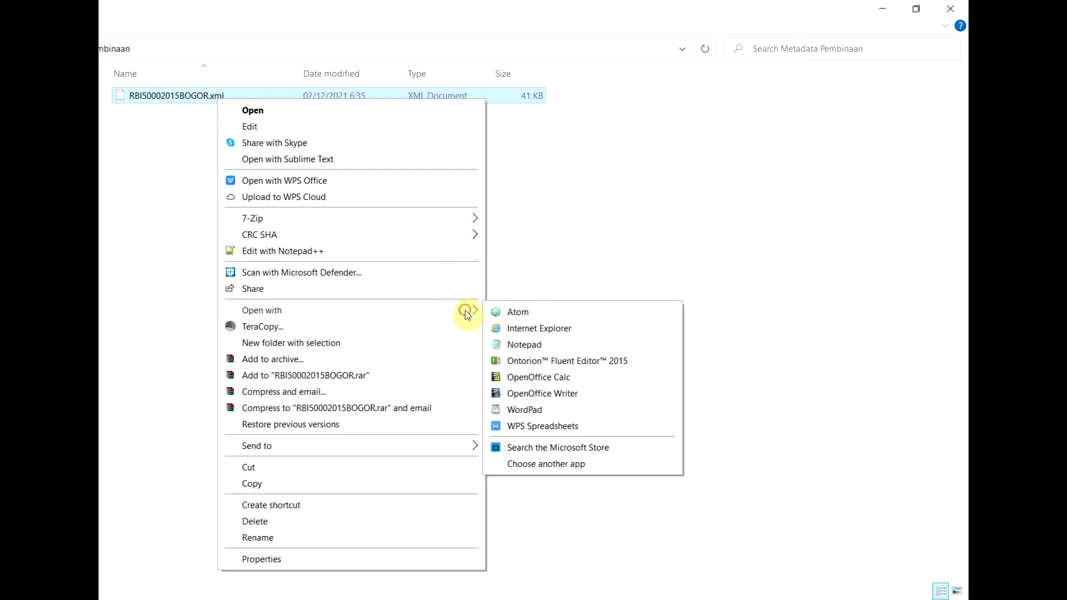
left_click(529, 345)
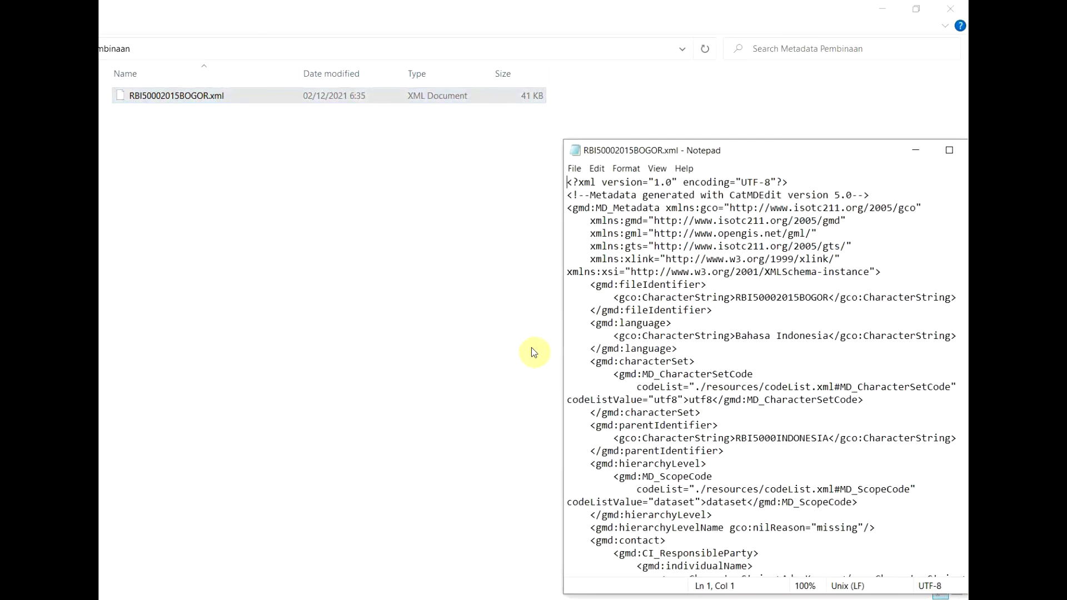
left_click_drag(728, 153, 436, 59)
scroll(467, 172, "down", 6)
scroll(465, 171, "down", 20)
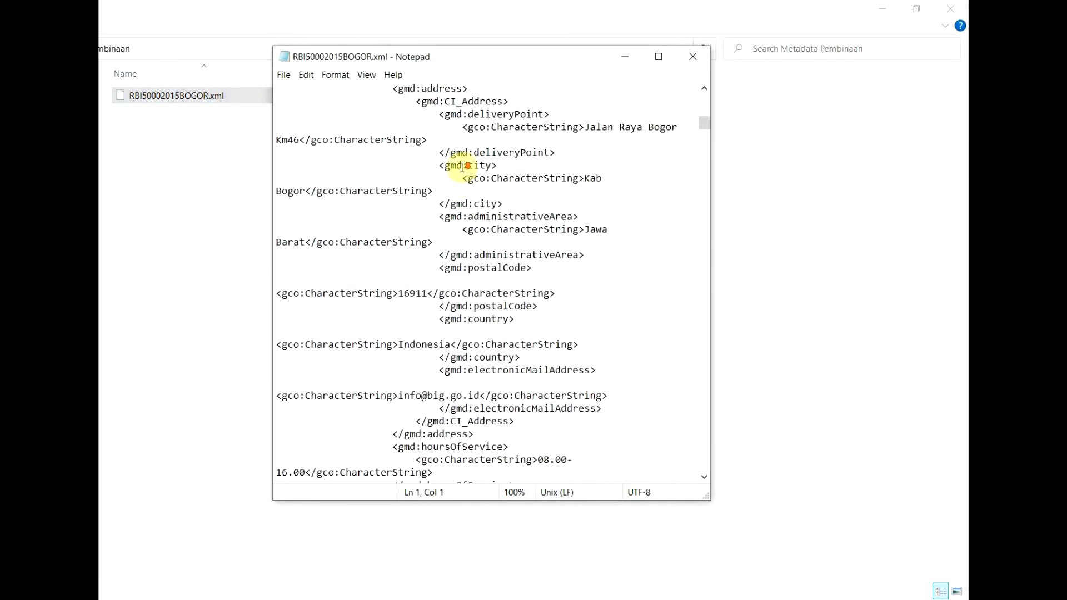
scroll(462, 168, "down", 20)
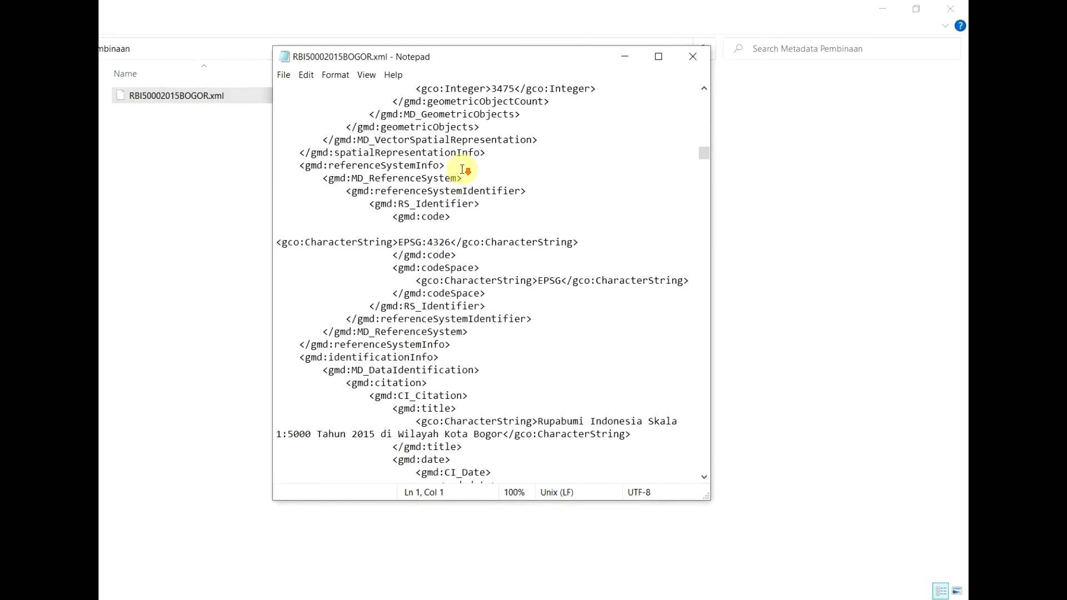
scroll(464, 172, "down", 11)
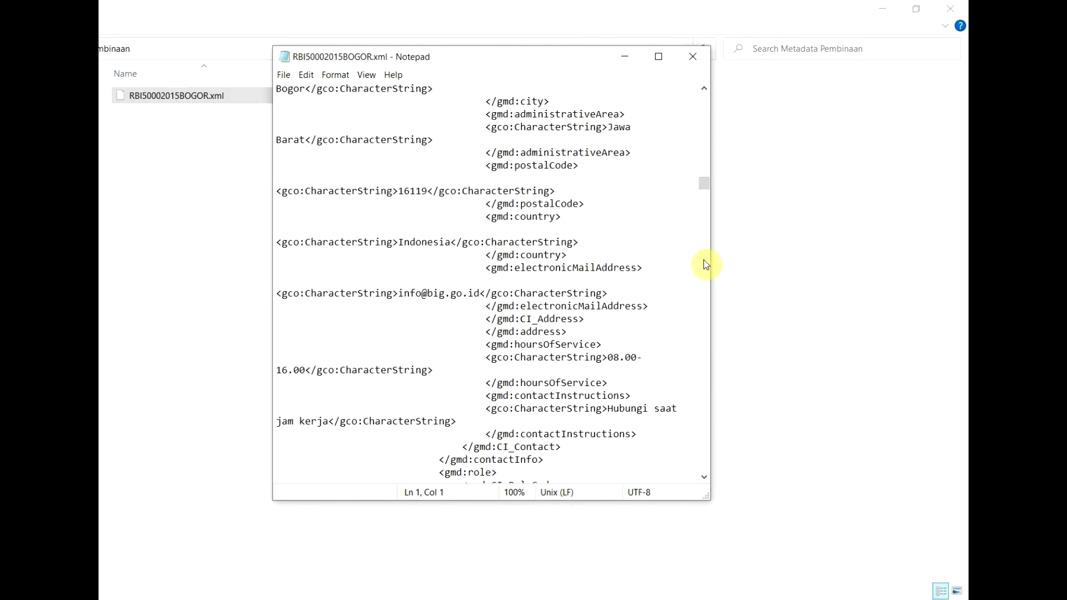
scroll(649, 244, "down", 9)
scroll(650, 246, "down", 7)
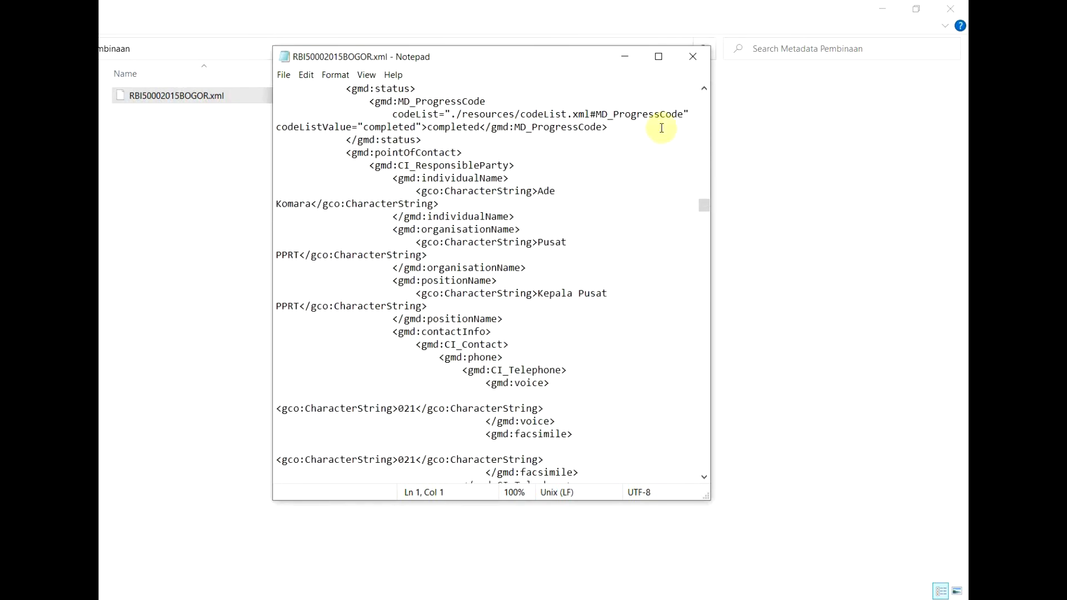
left_click(629, 57)
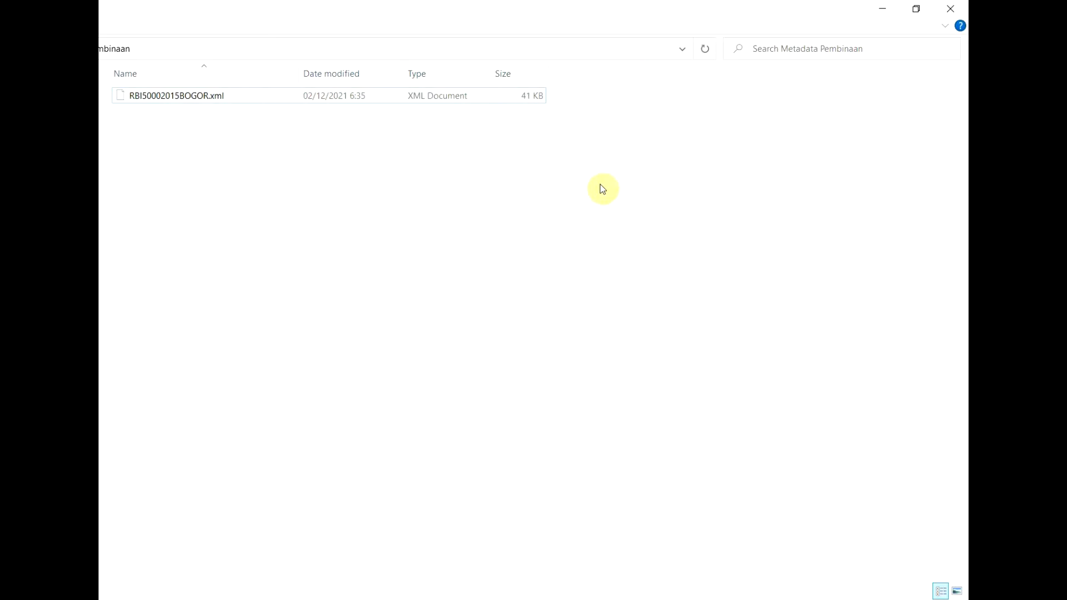